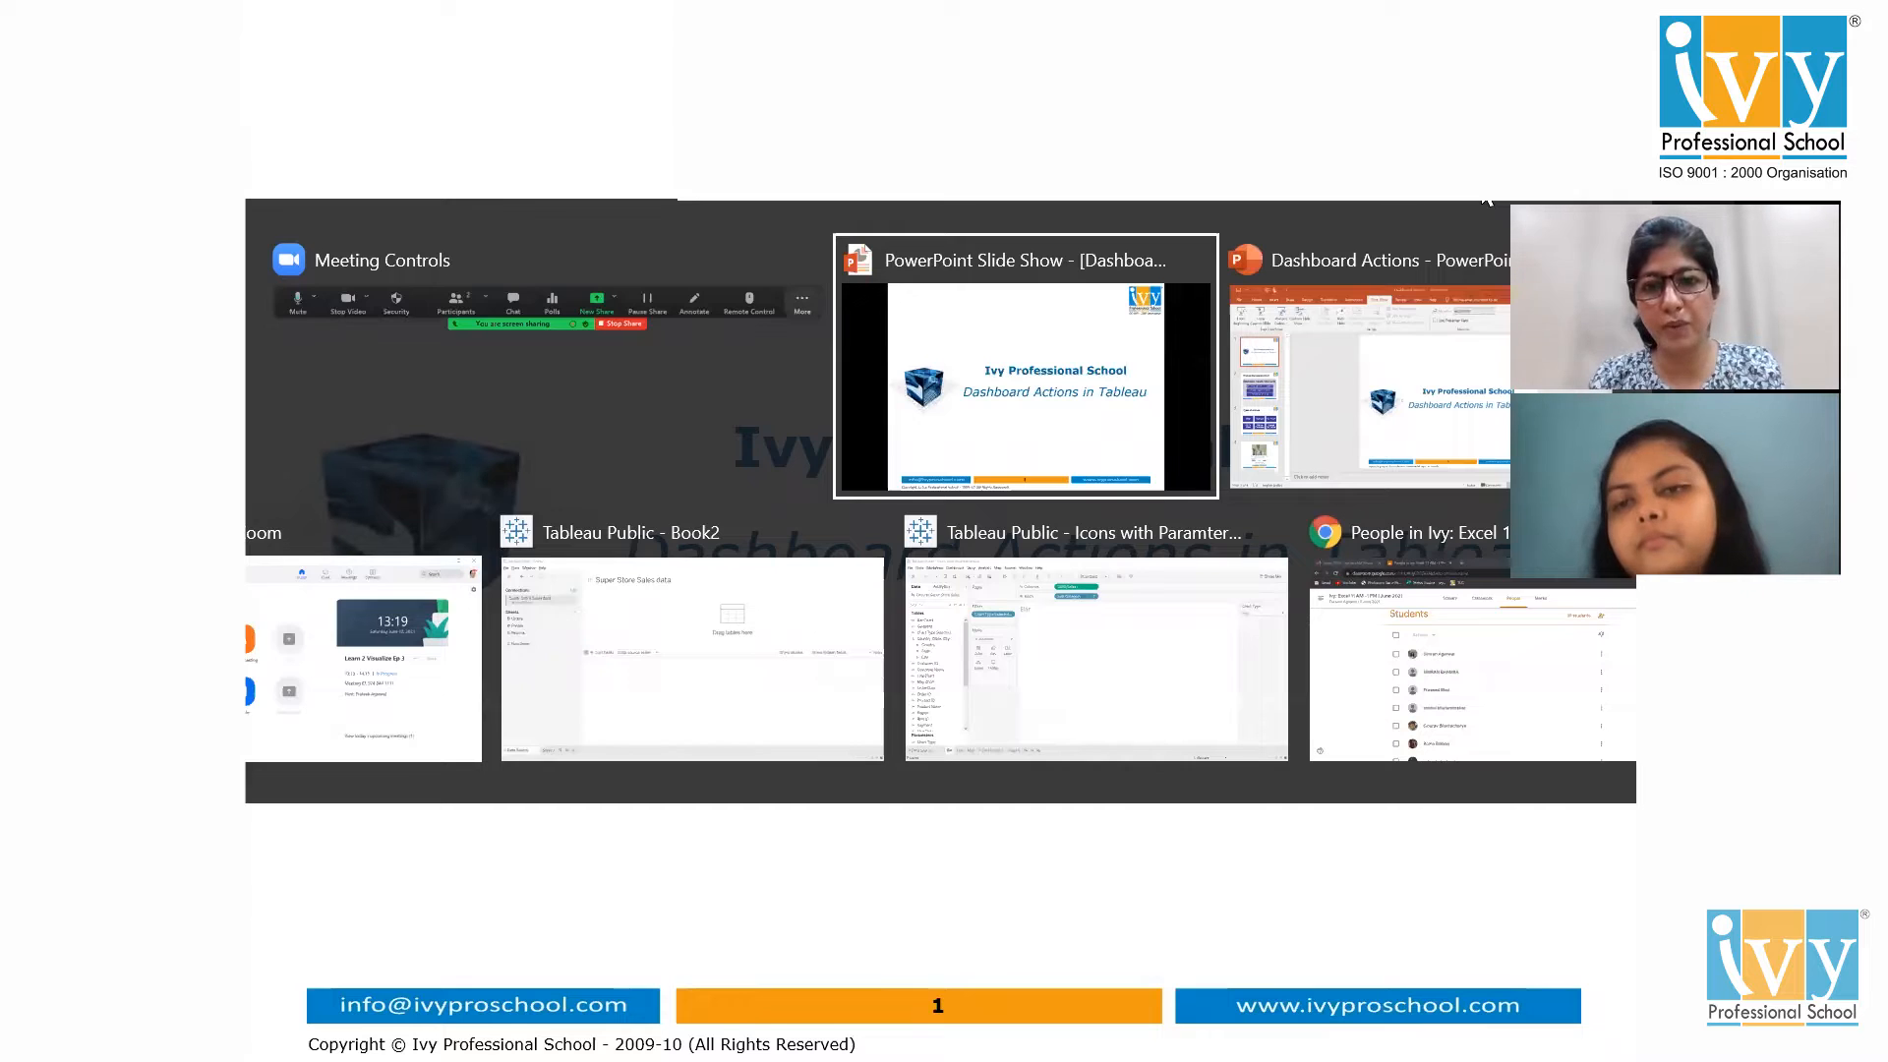
Bring up the Icons with Paramter Action workbook and present Dashboard 1 full-screen
key("Return")
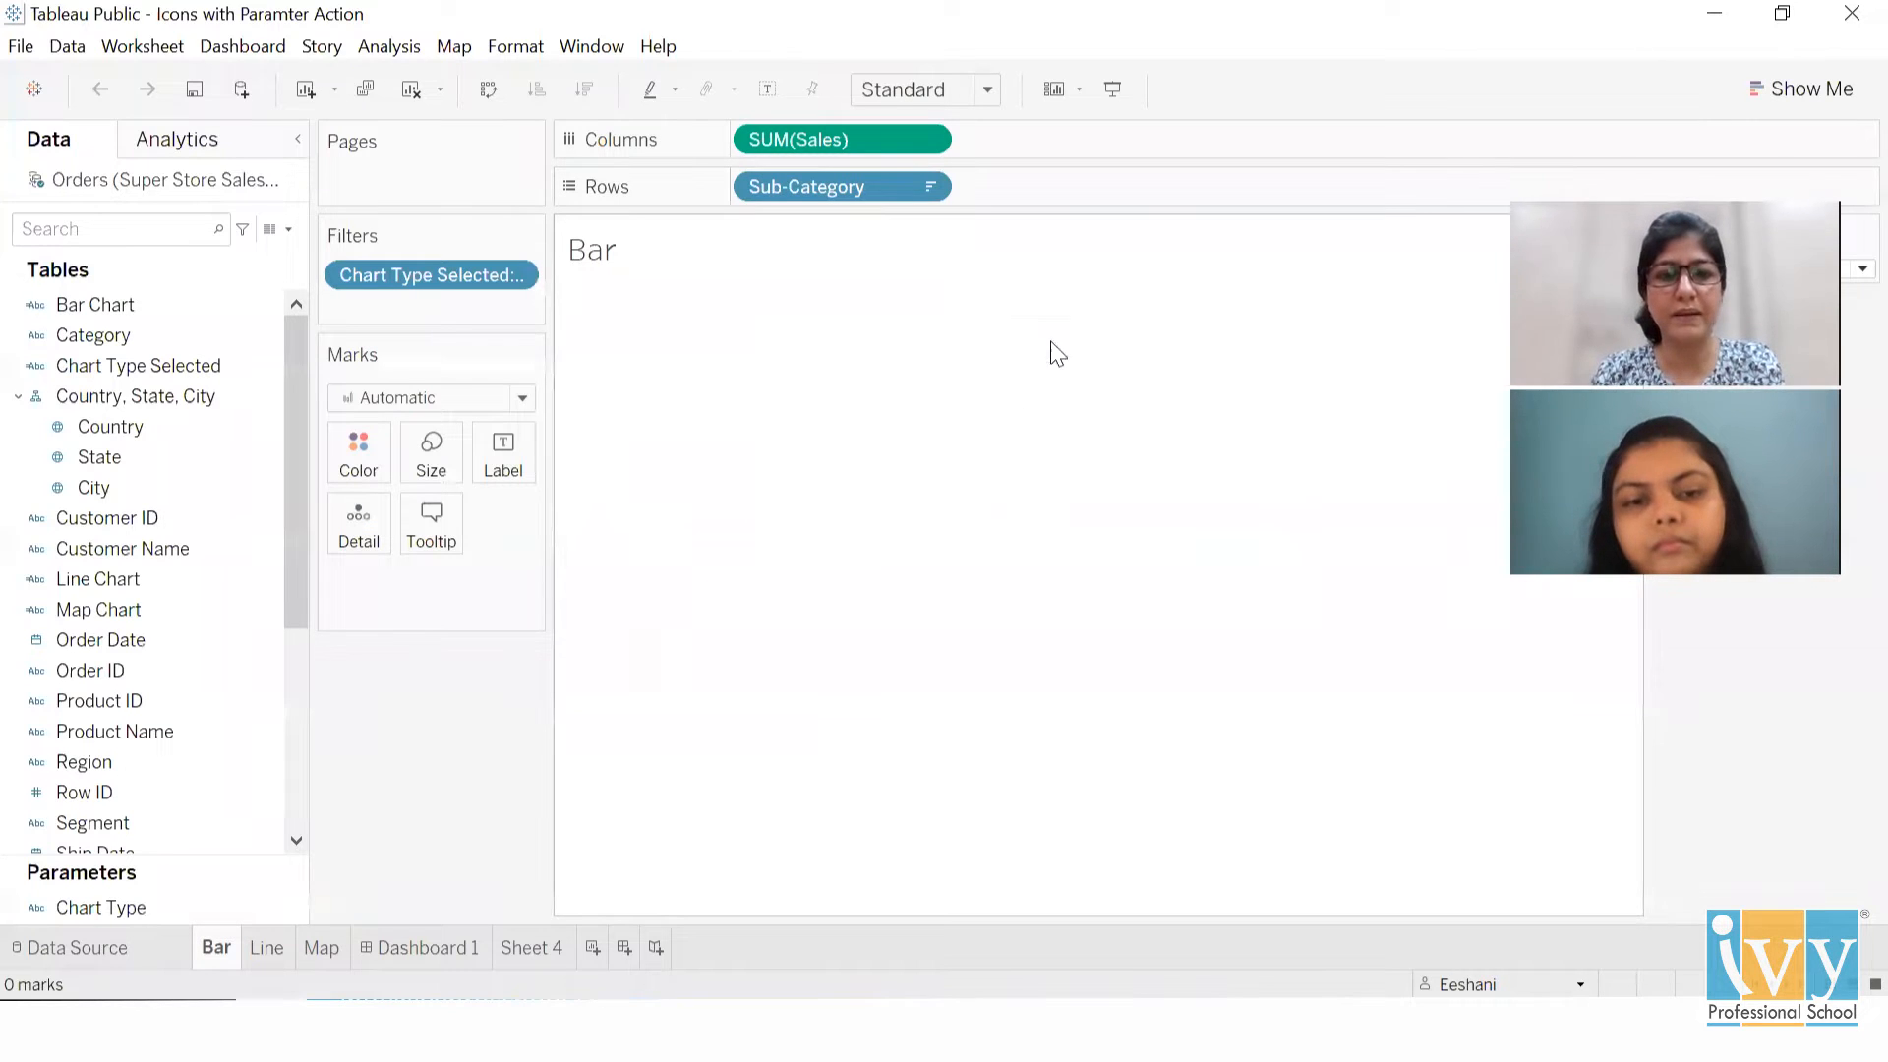
left_click(413, 945)
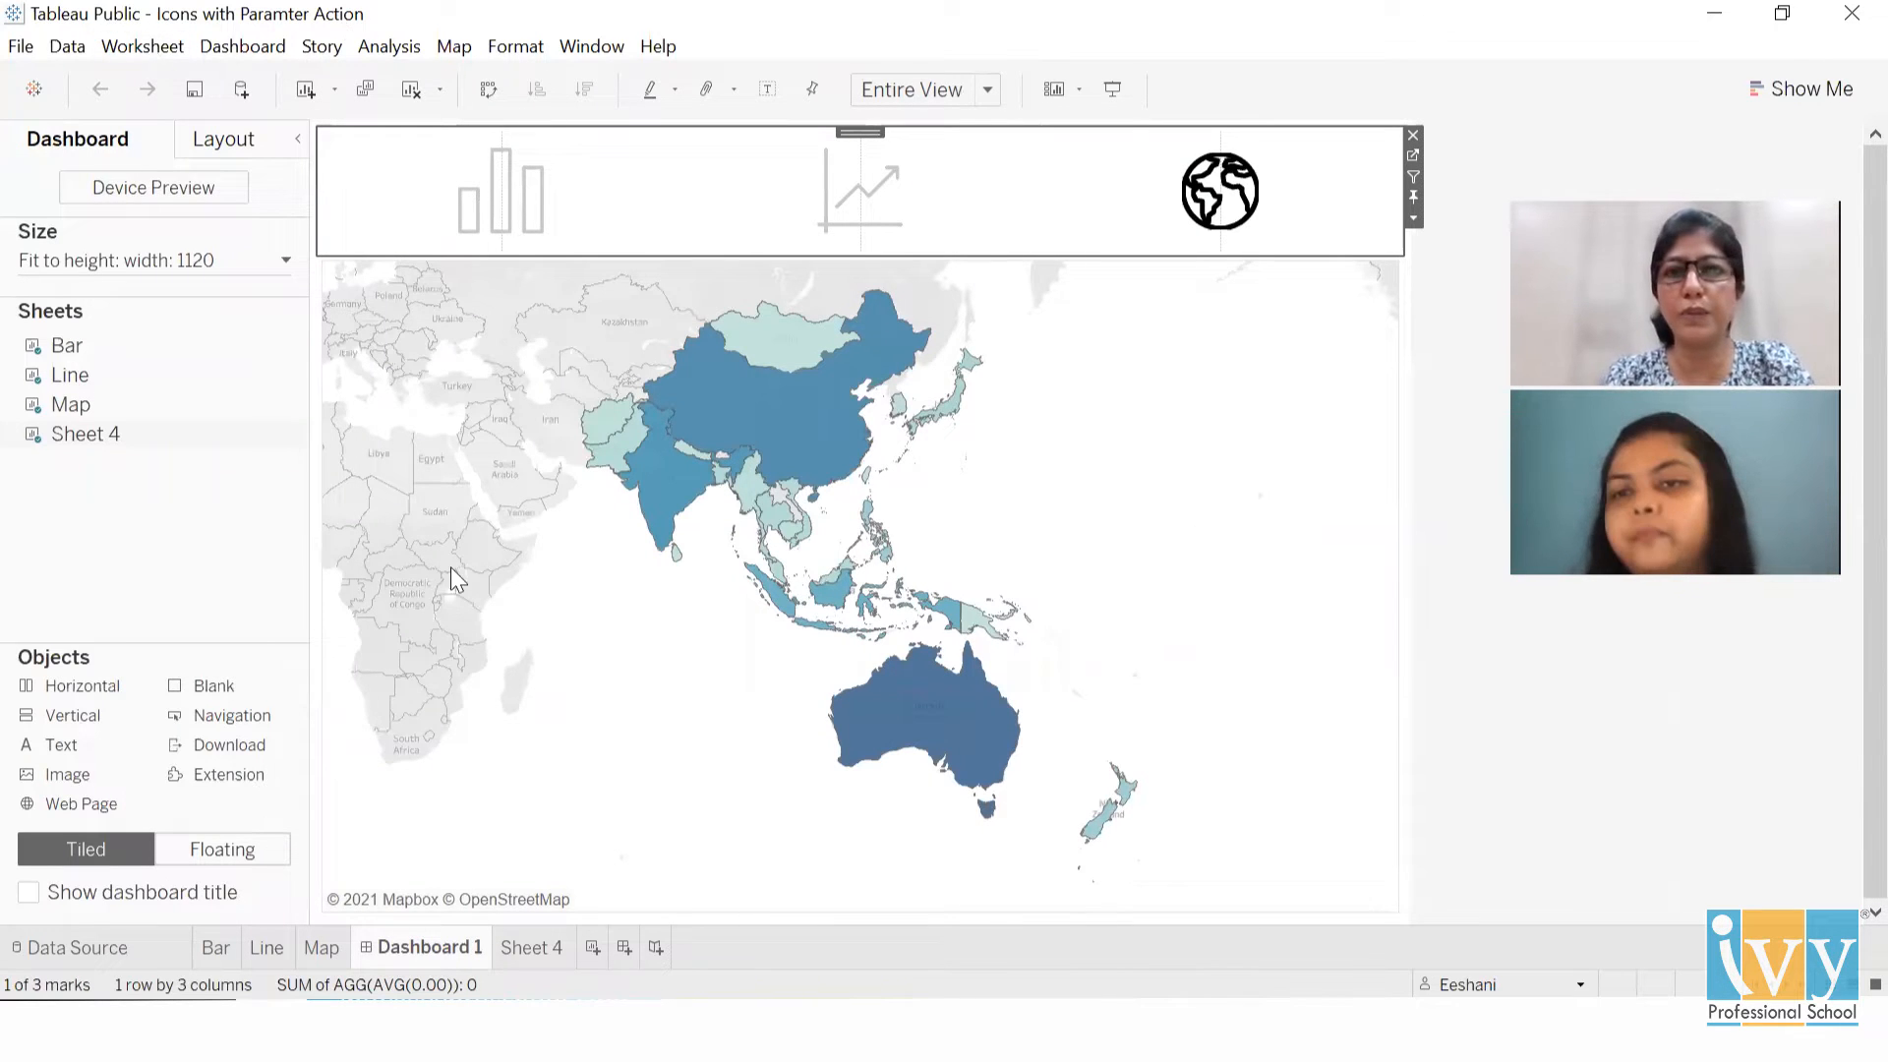
left_click(1107, 87)
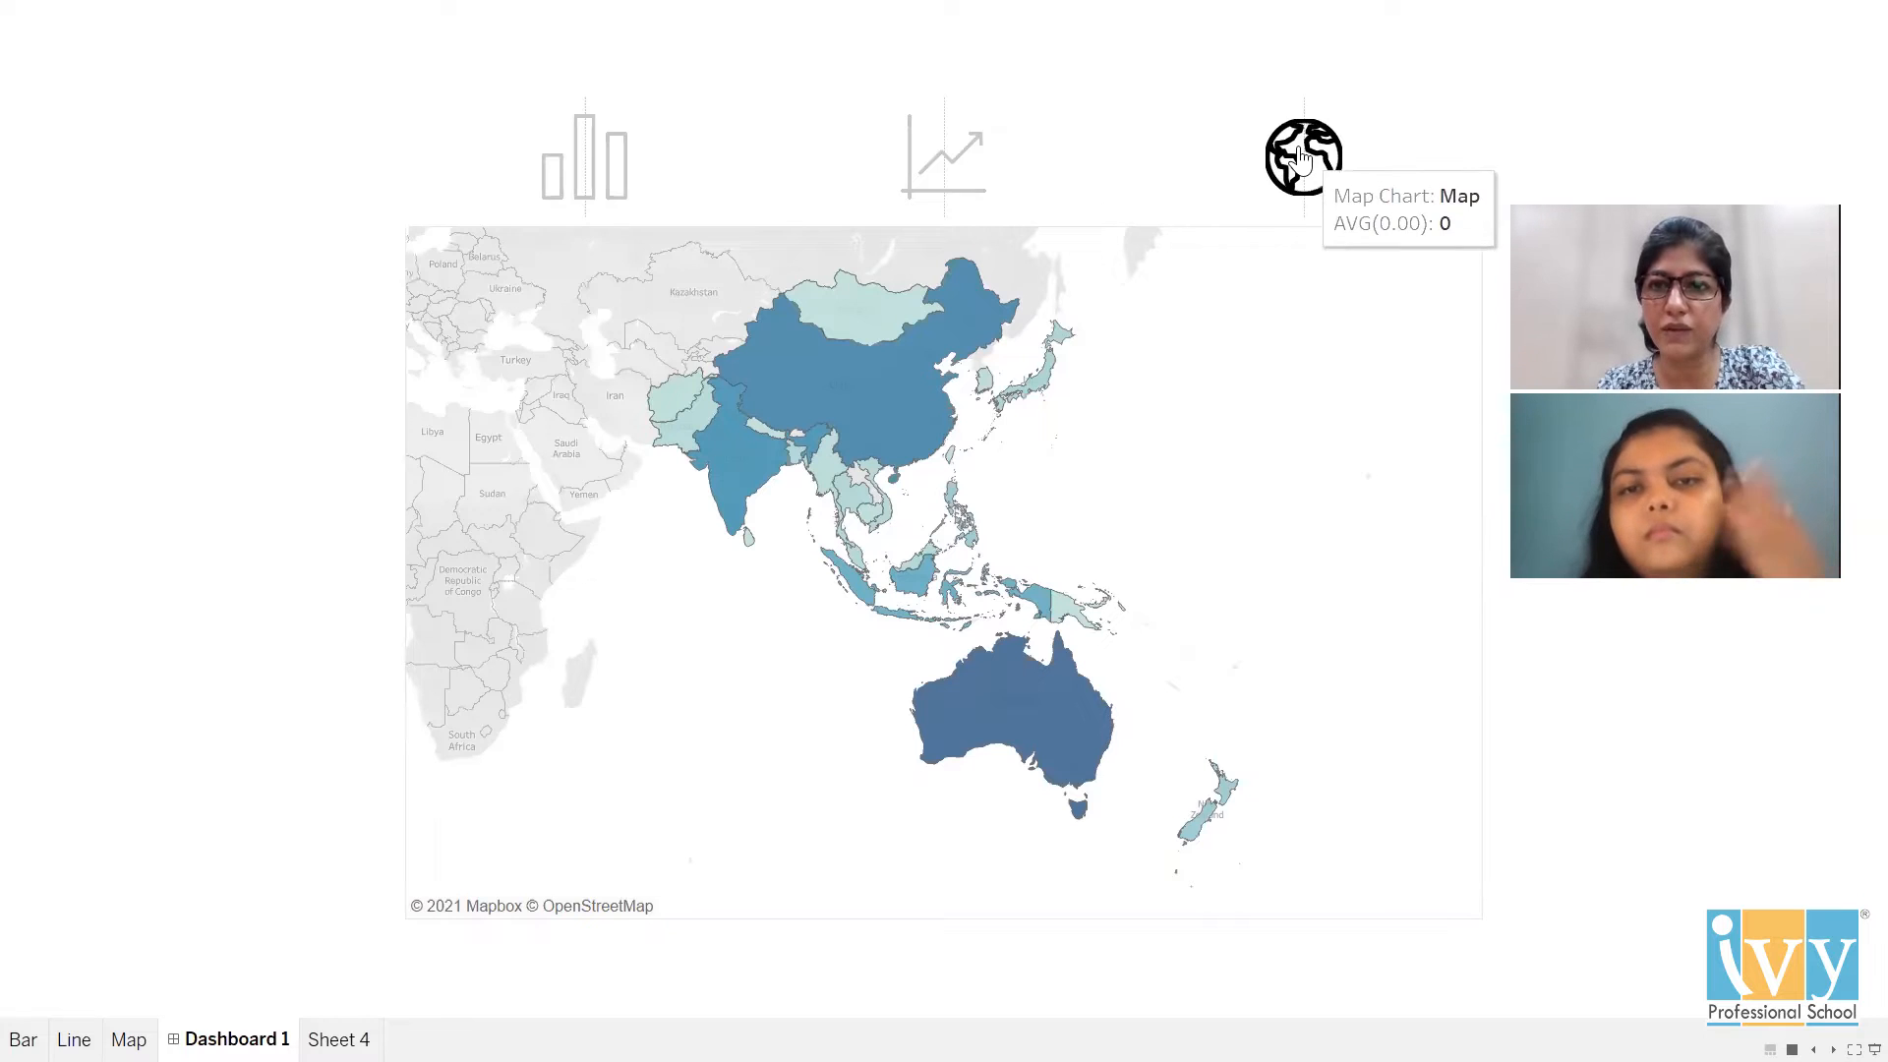
Switch the dashboard between line, bar and map views using its icons, then exit presentation
left_click(975, 165)
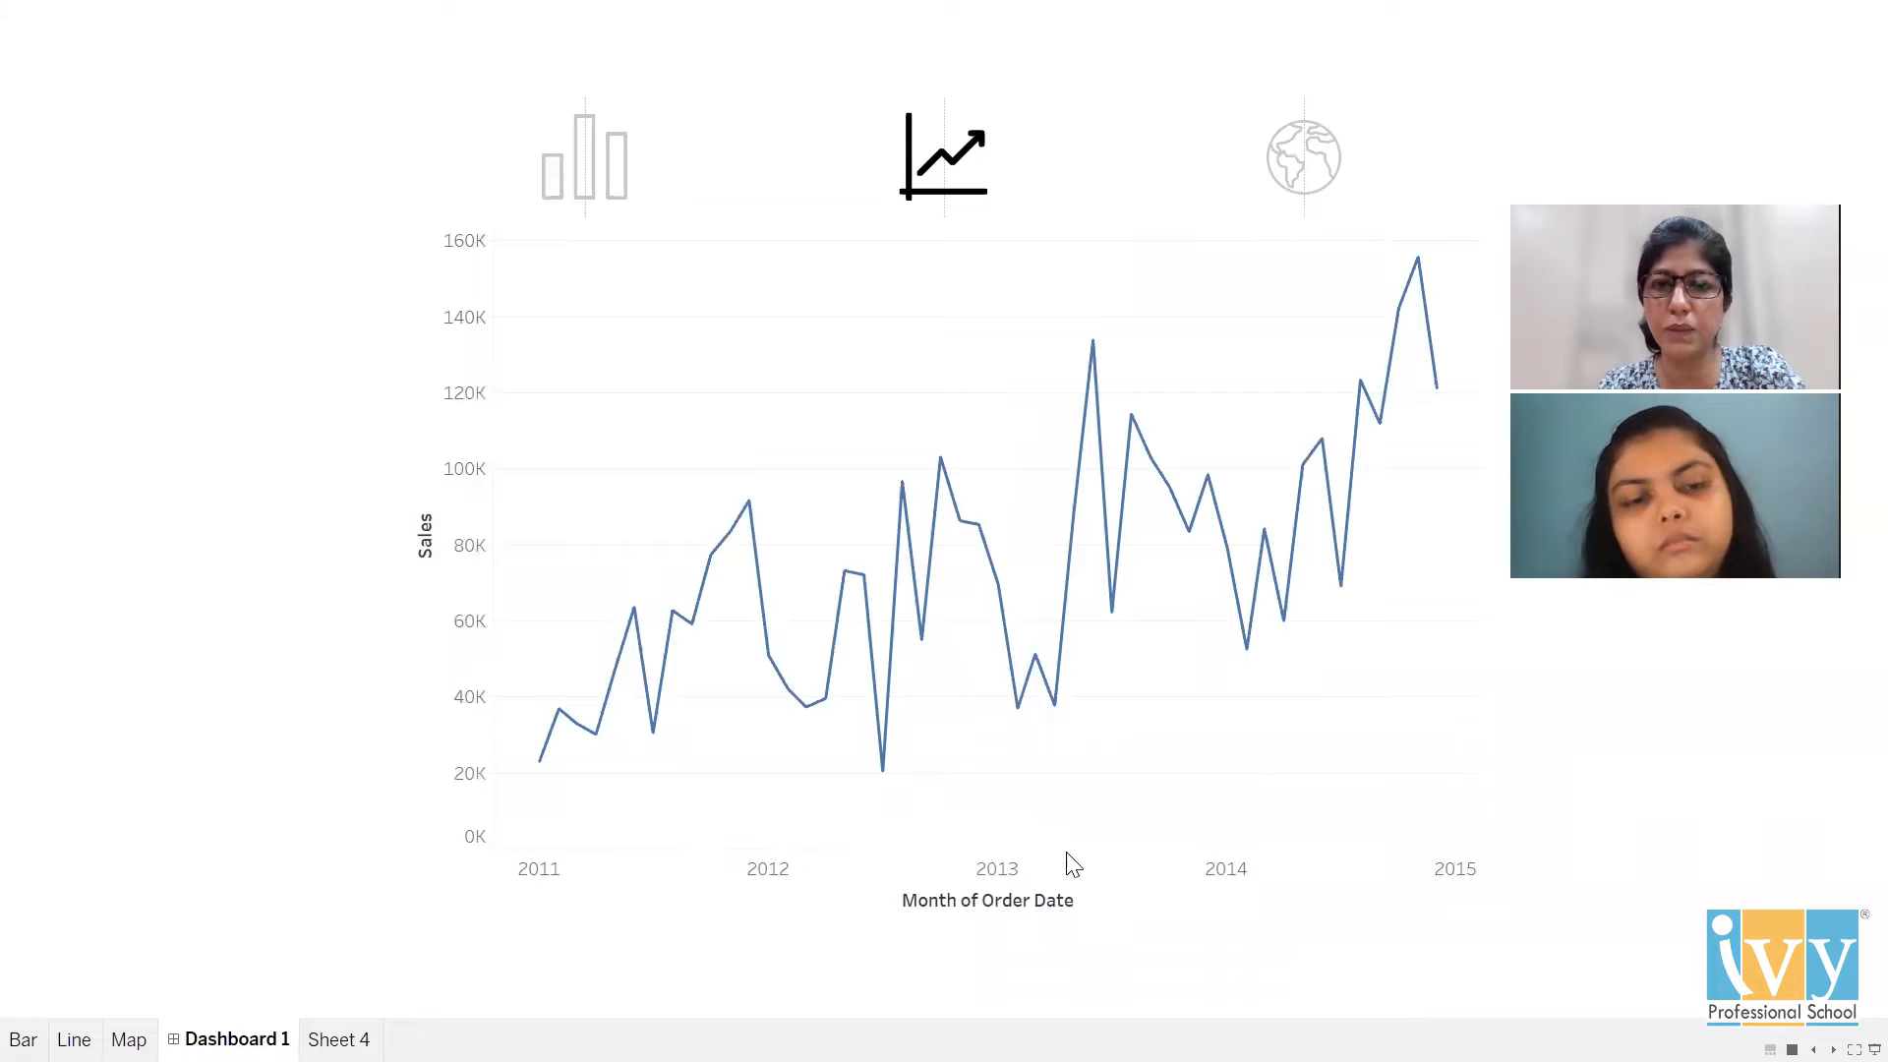
left_click(582, 196)
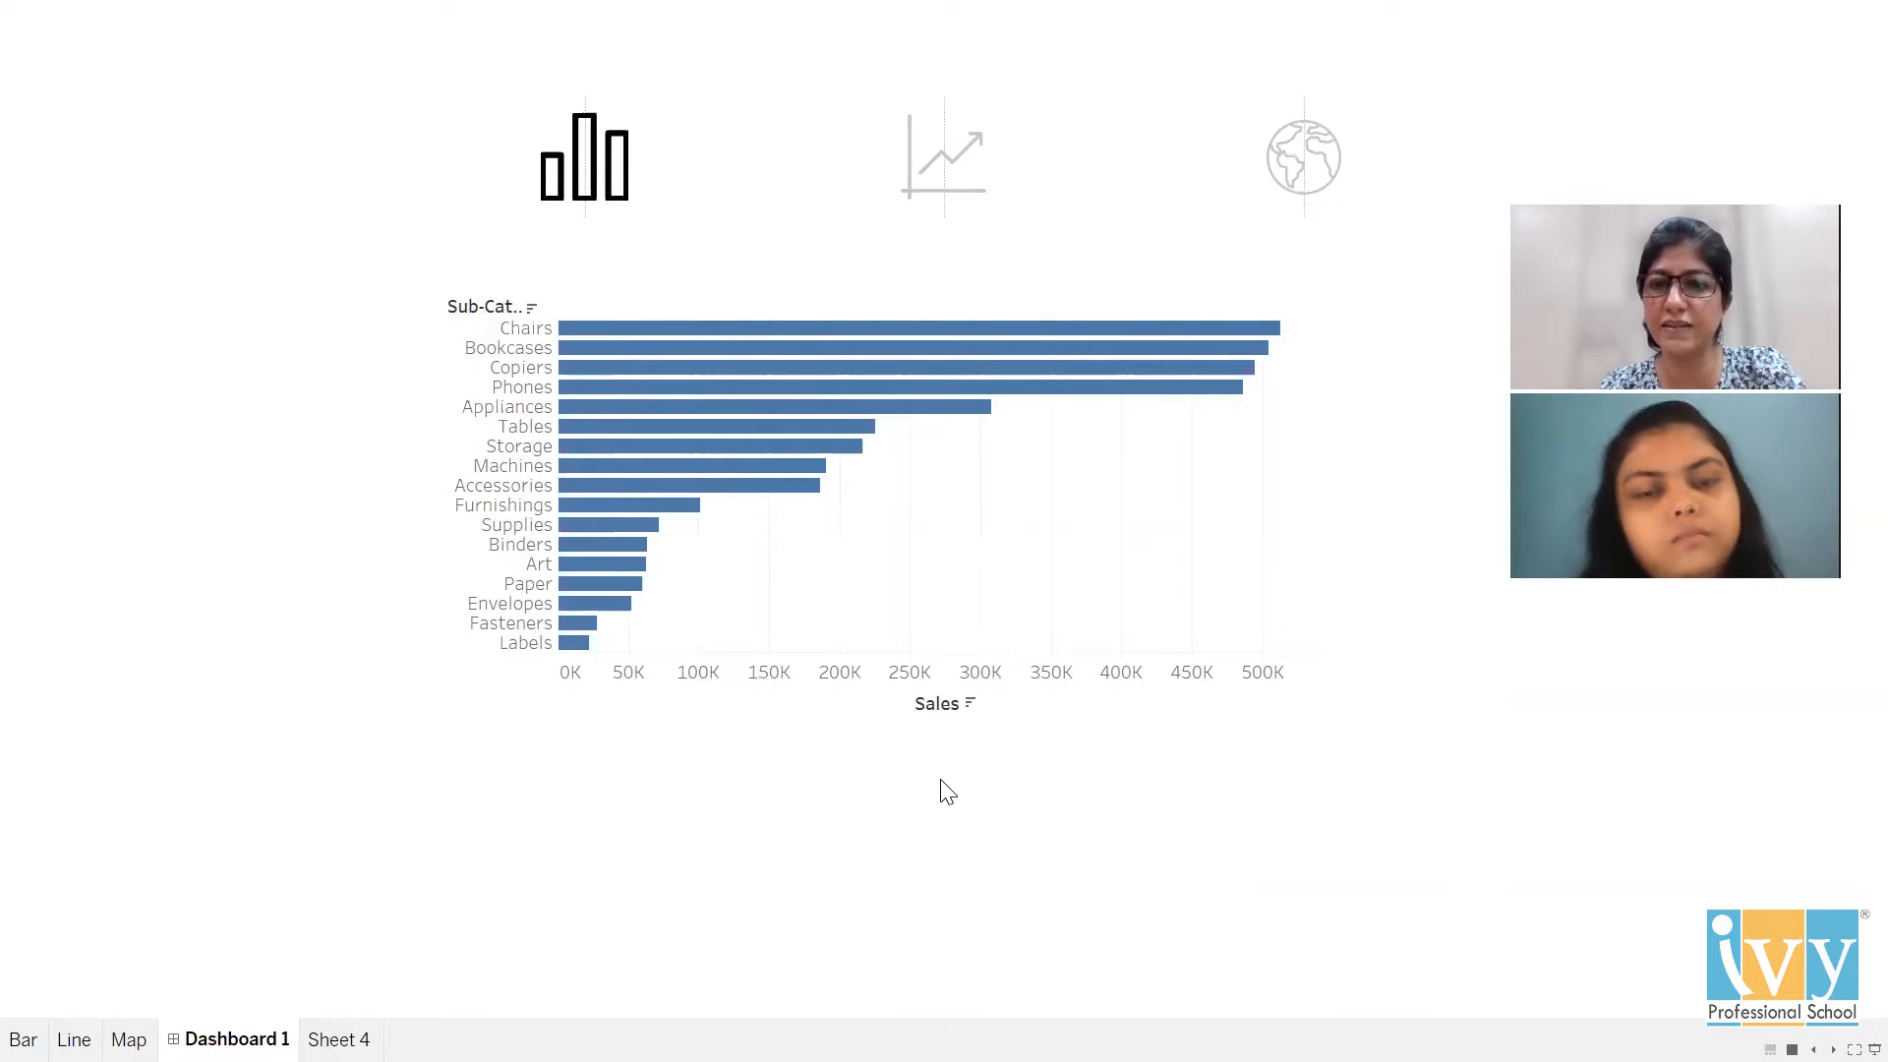
left_click(921, 137)
left_click(1313, 177)
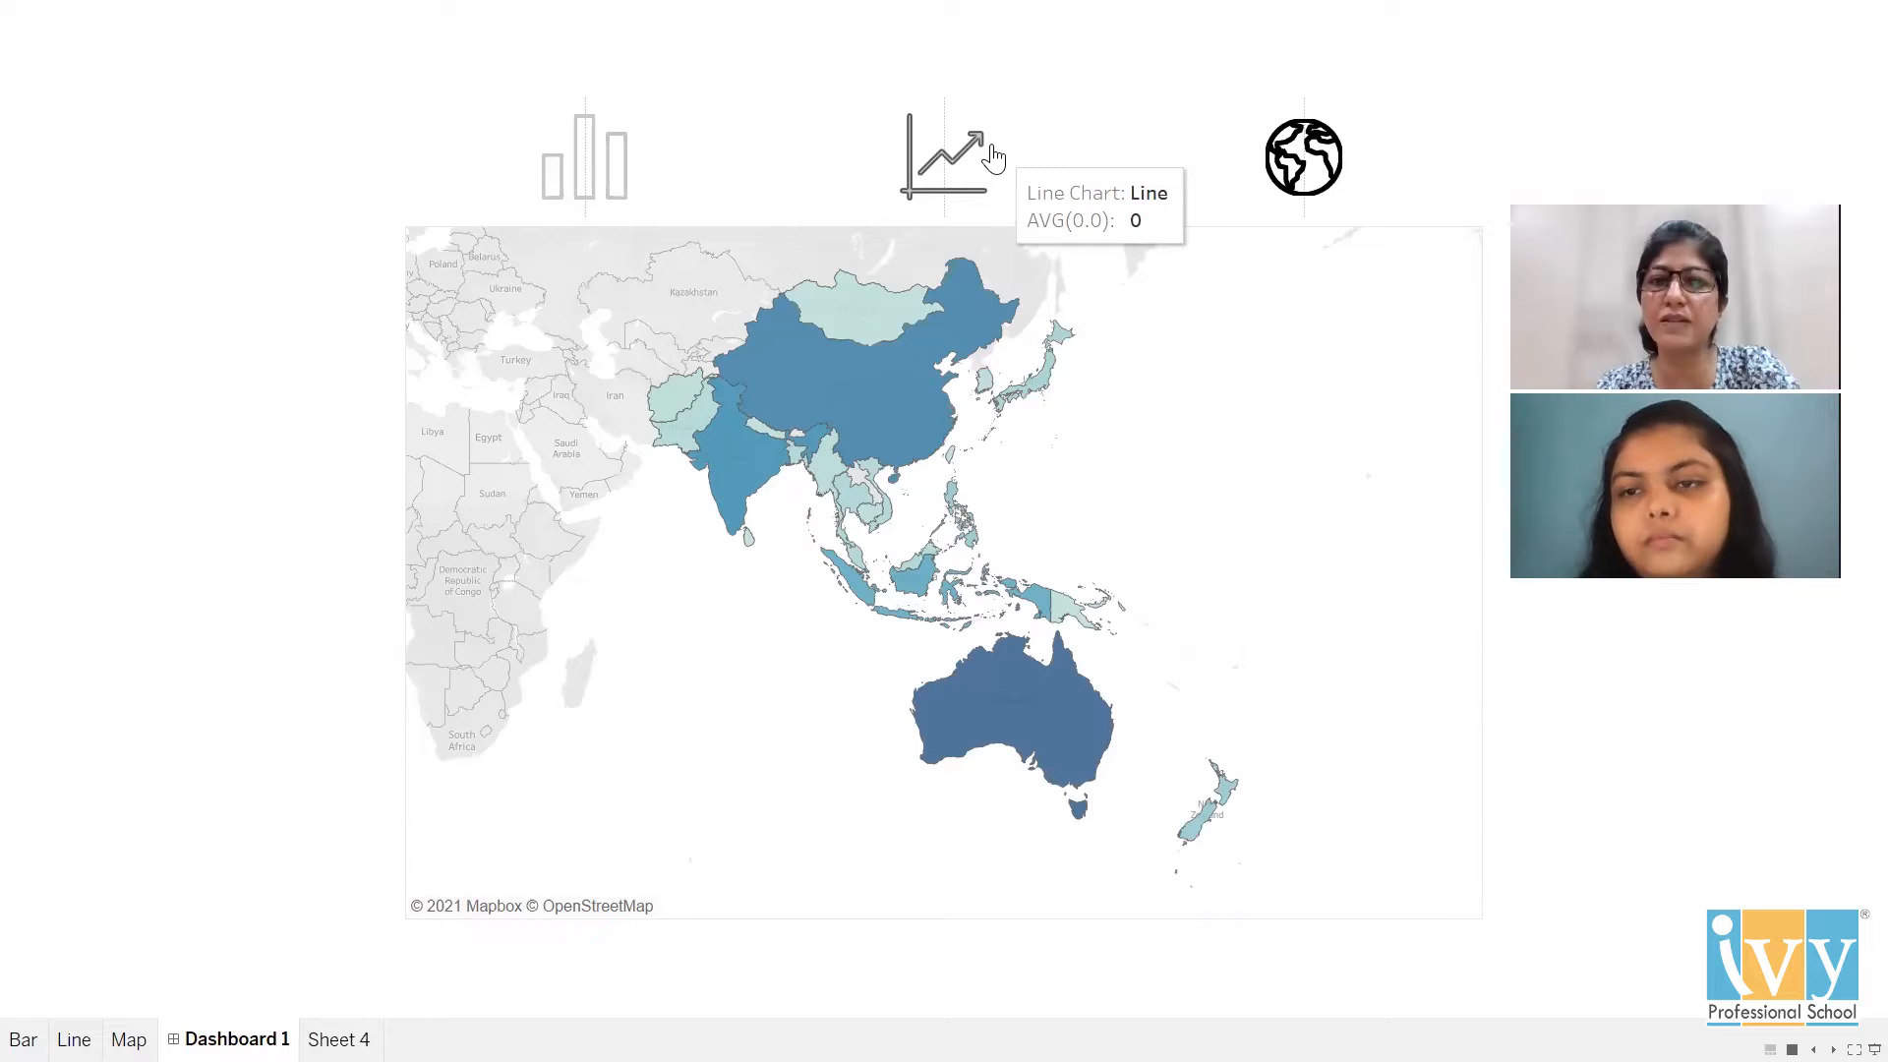
key("Escape")
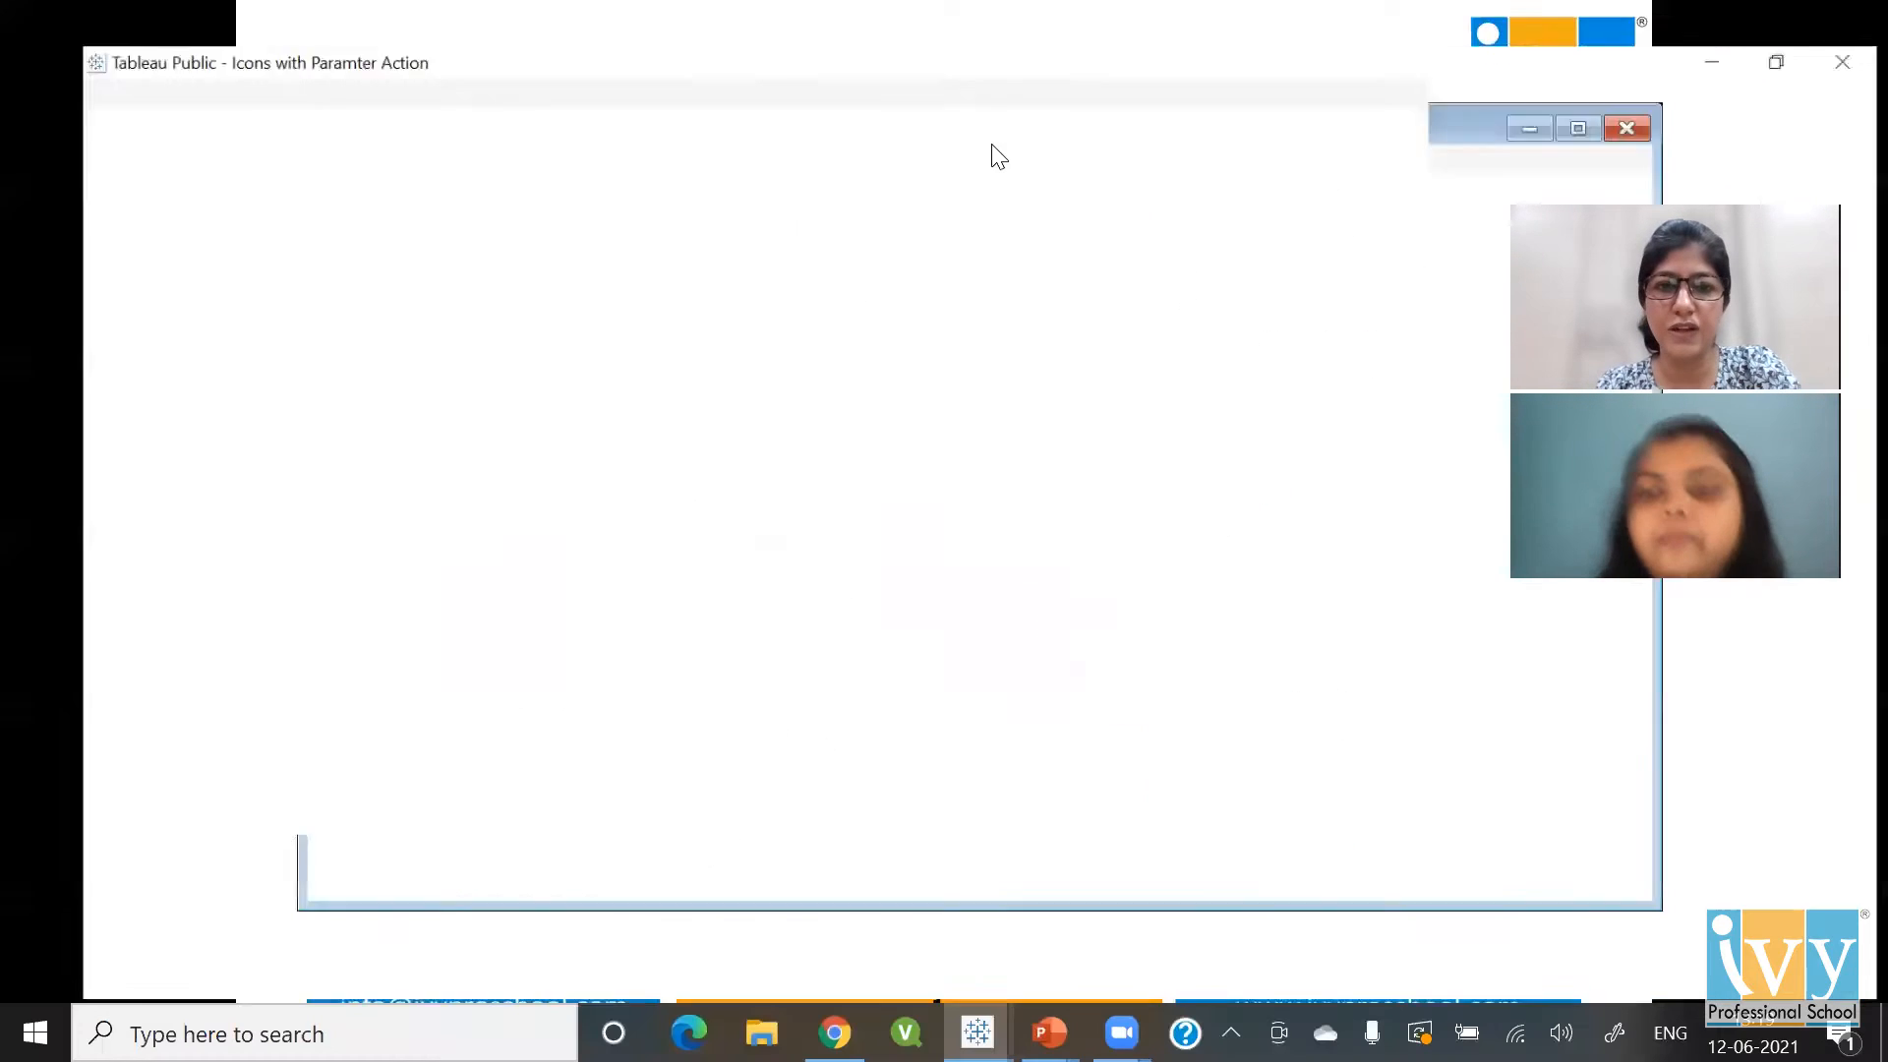
In Book2, add the Orders table from Super Store Sales and go to Sheet 1
key("alt+Tab")
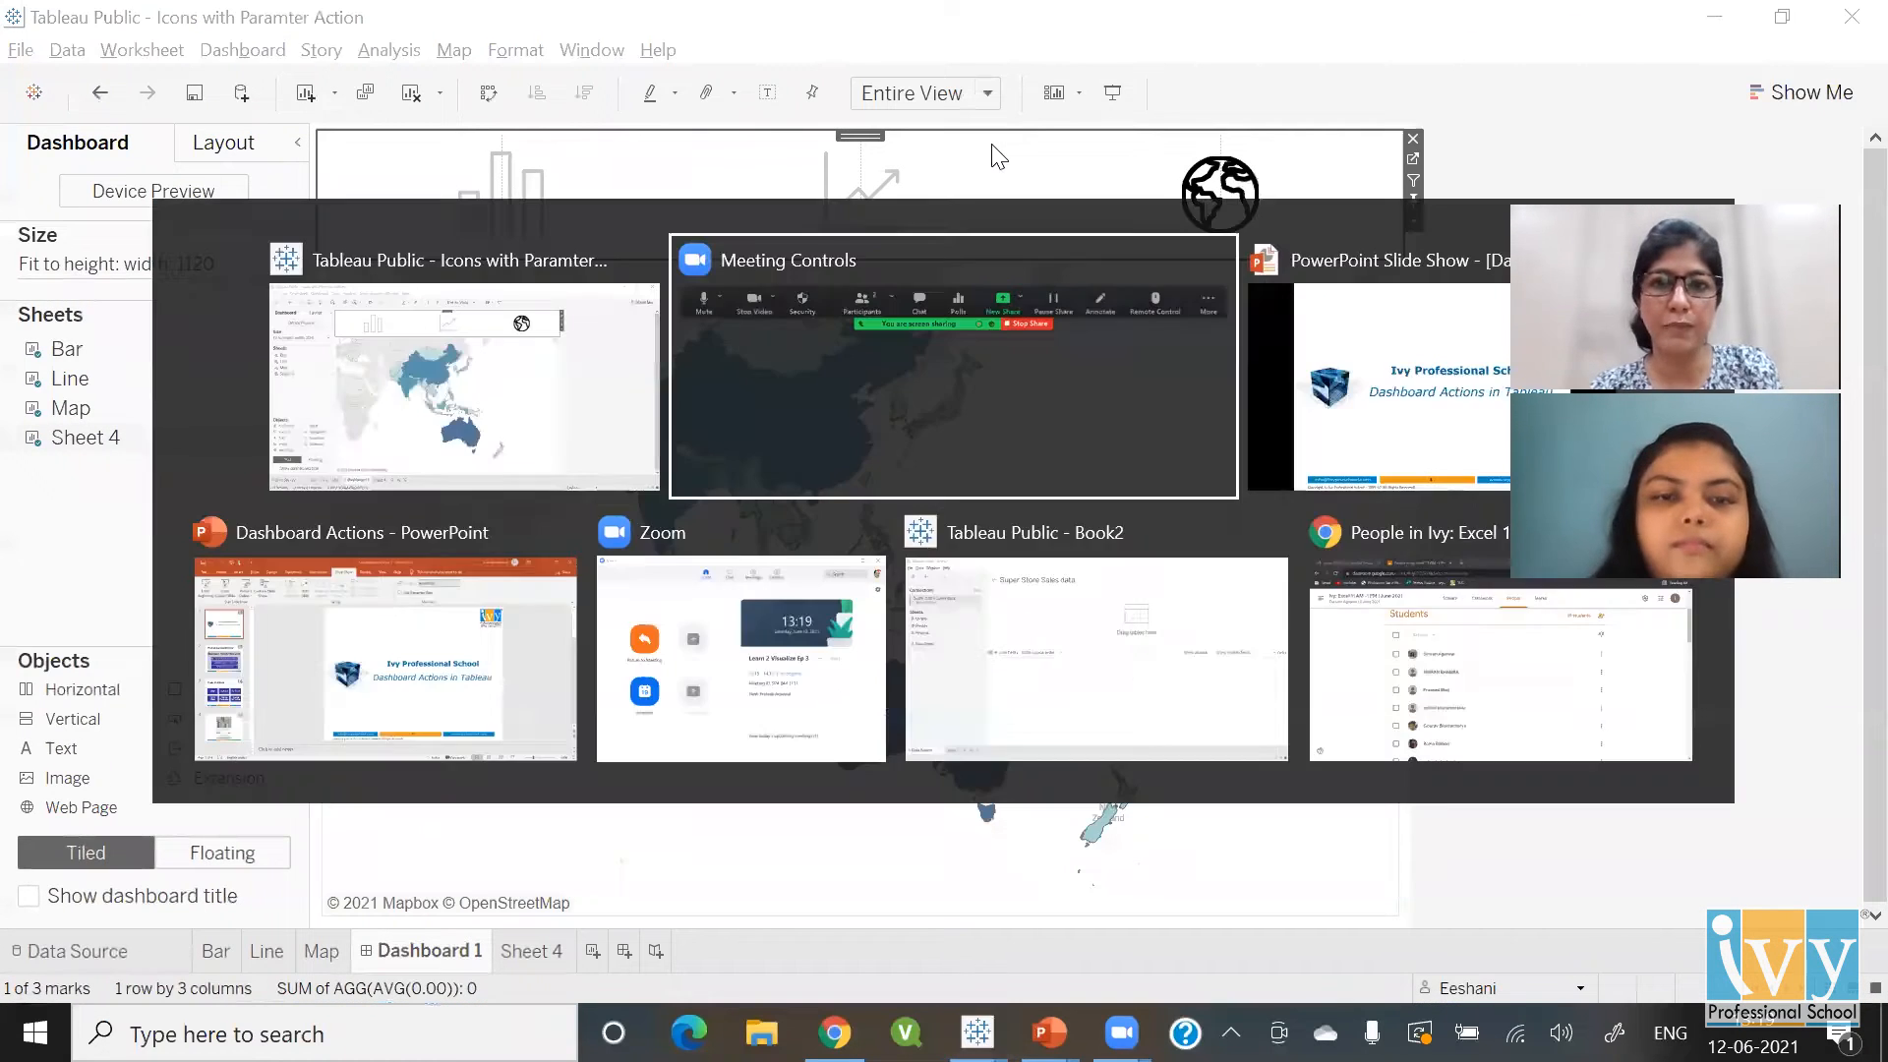
key("alt+Tab")
key("alt+Tab")
key("alt+Tab")
key("alt+Tab")
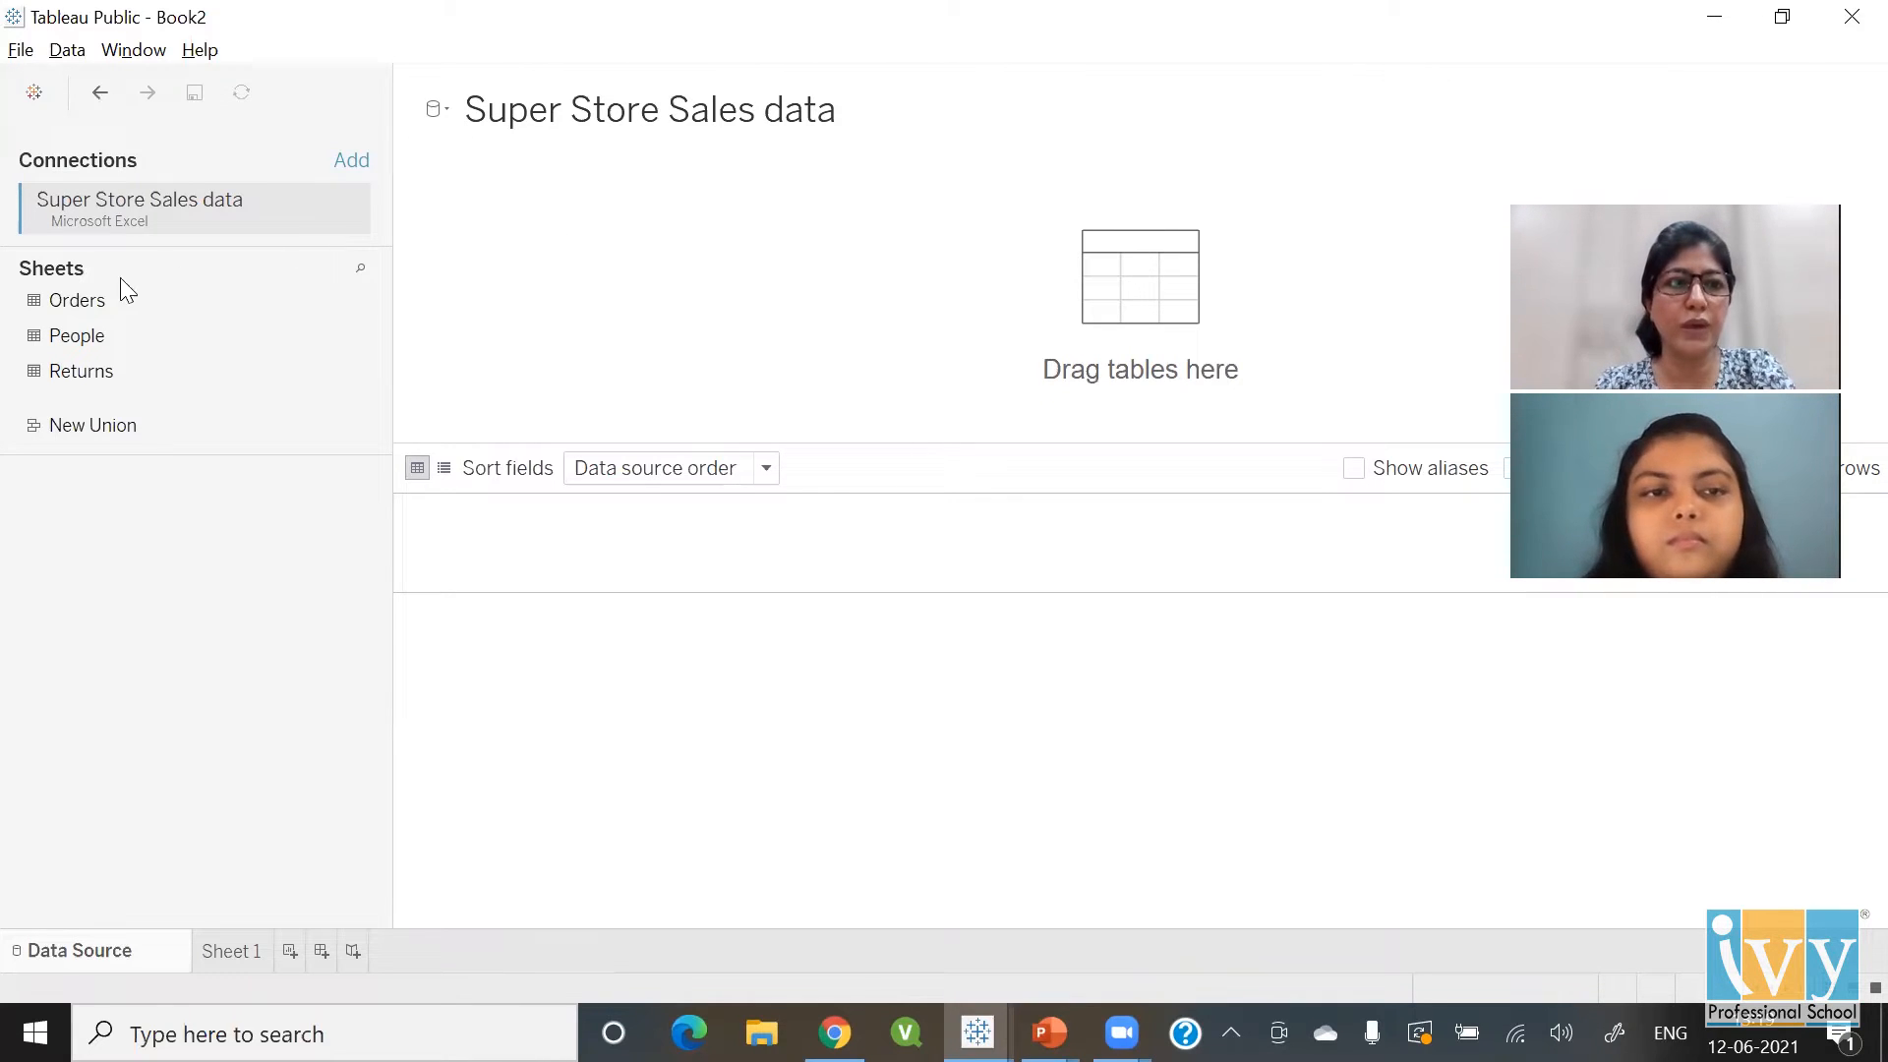
left_click(93, 303)
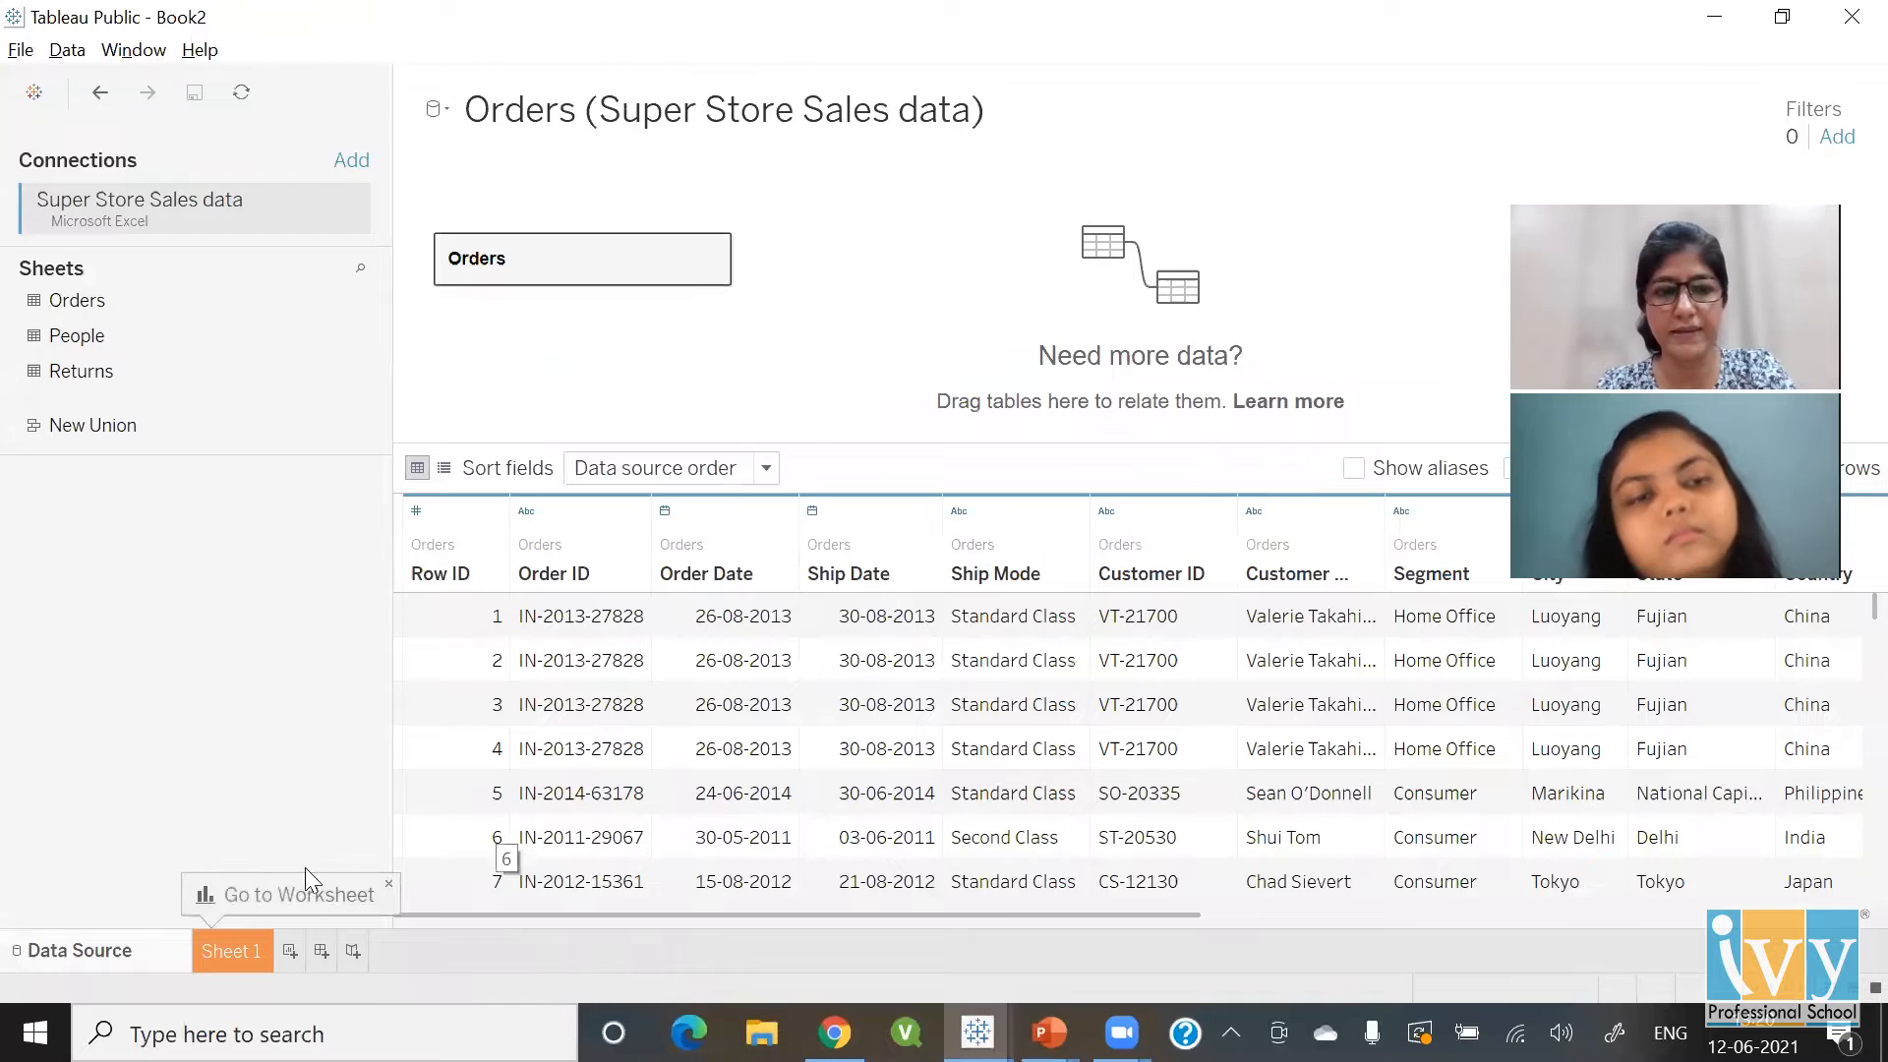
left_click(237, 948)
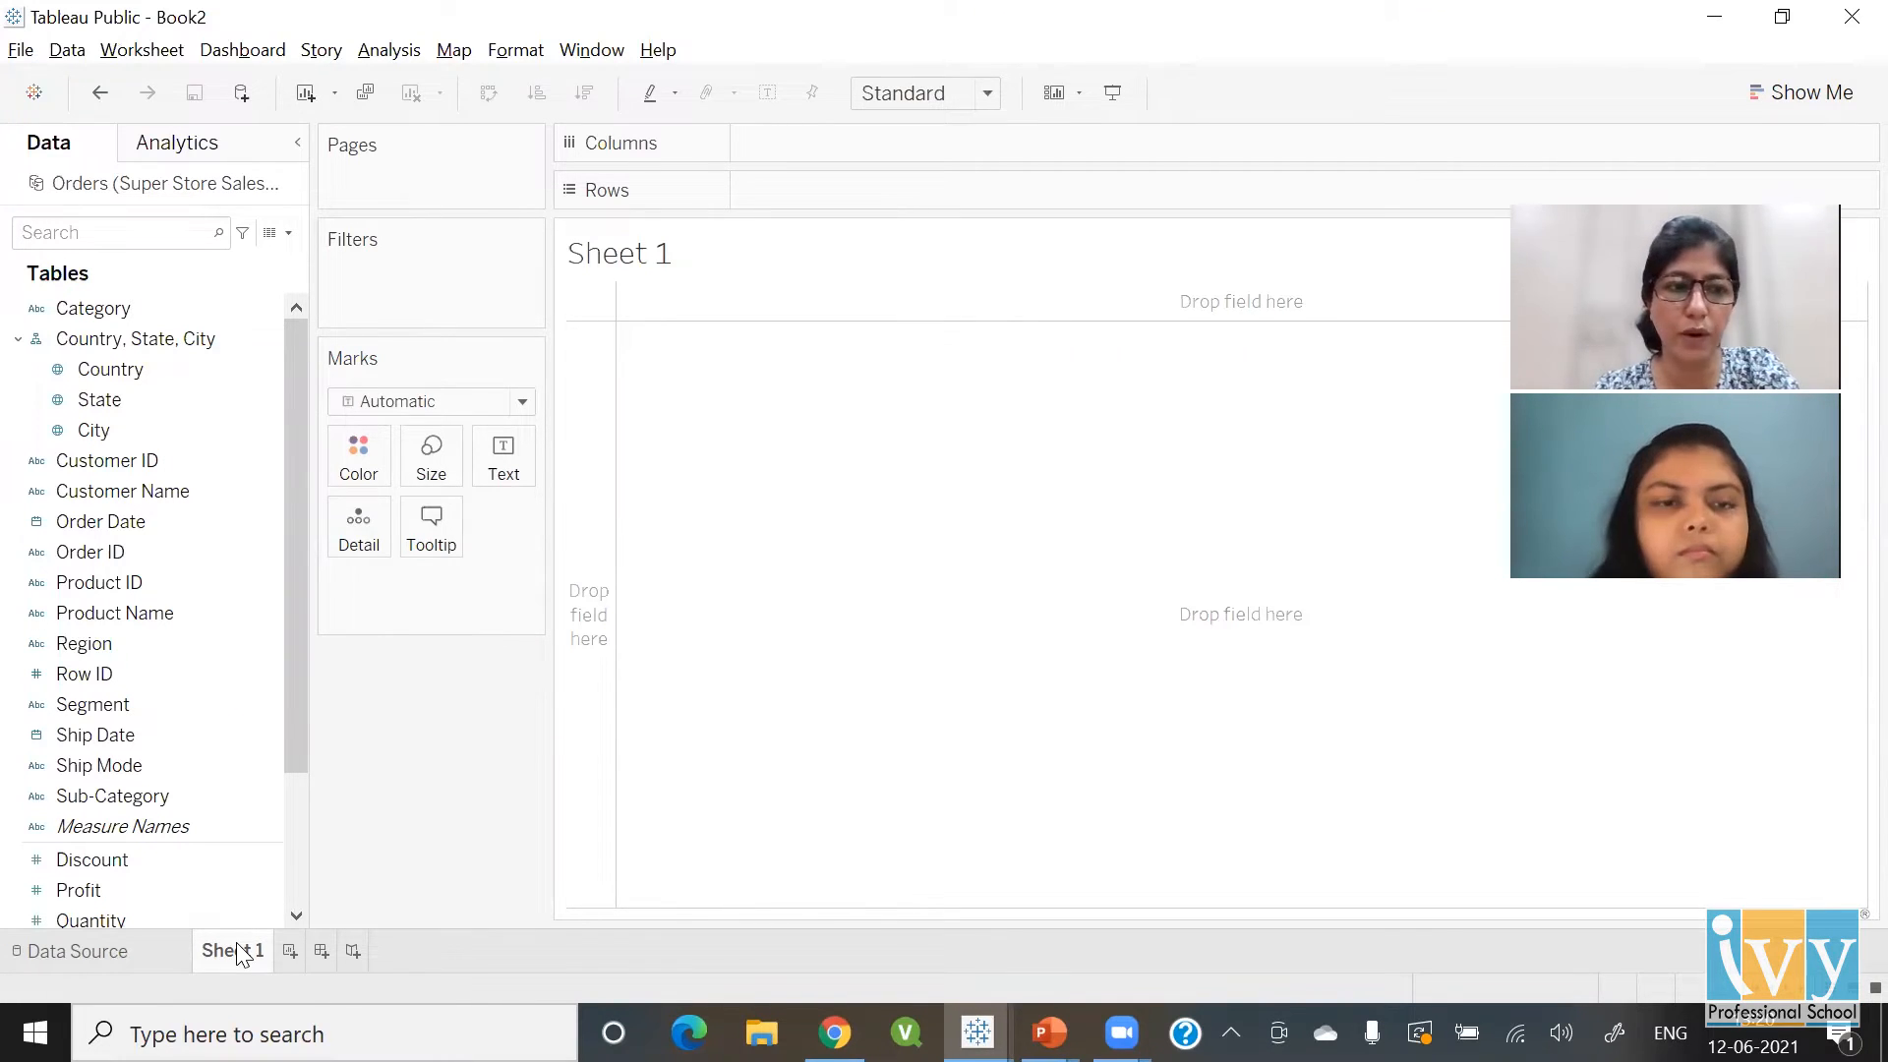
Rename Sheet 1 to 'Sub Cat' and tabulate summed Sales by Sub-Category
double_click(240, 956)
type("Sub Cat")
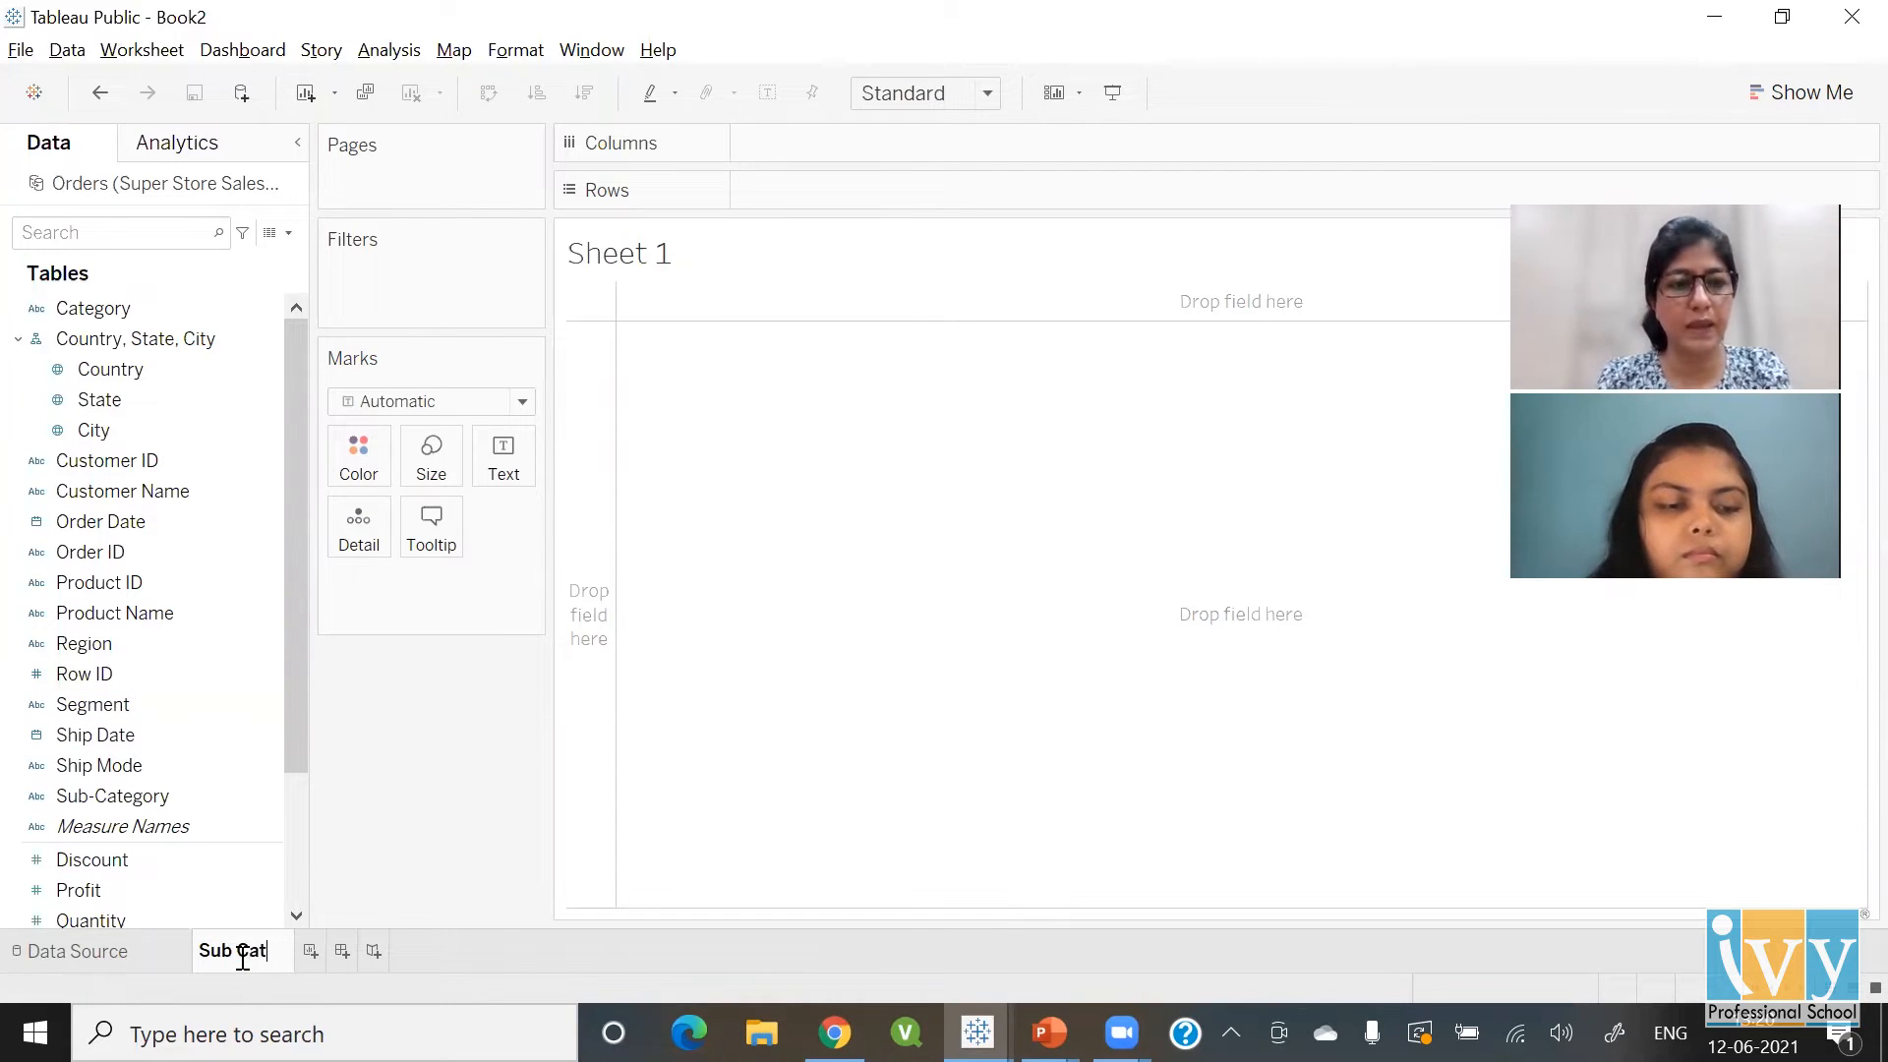
double_click(141, 793)
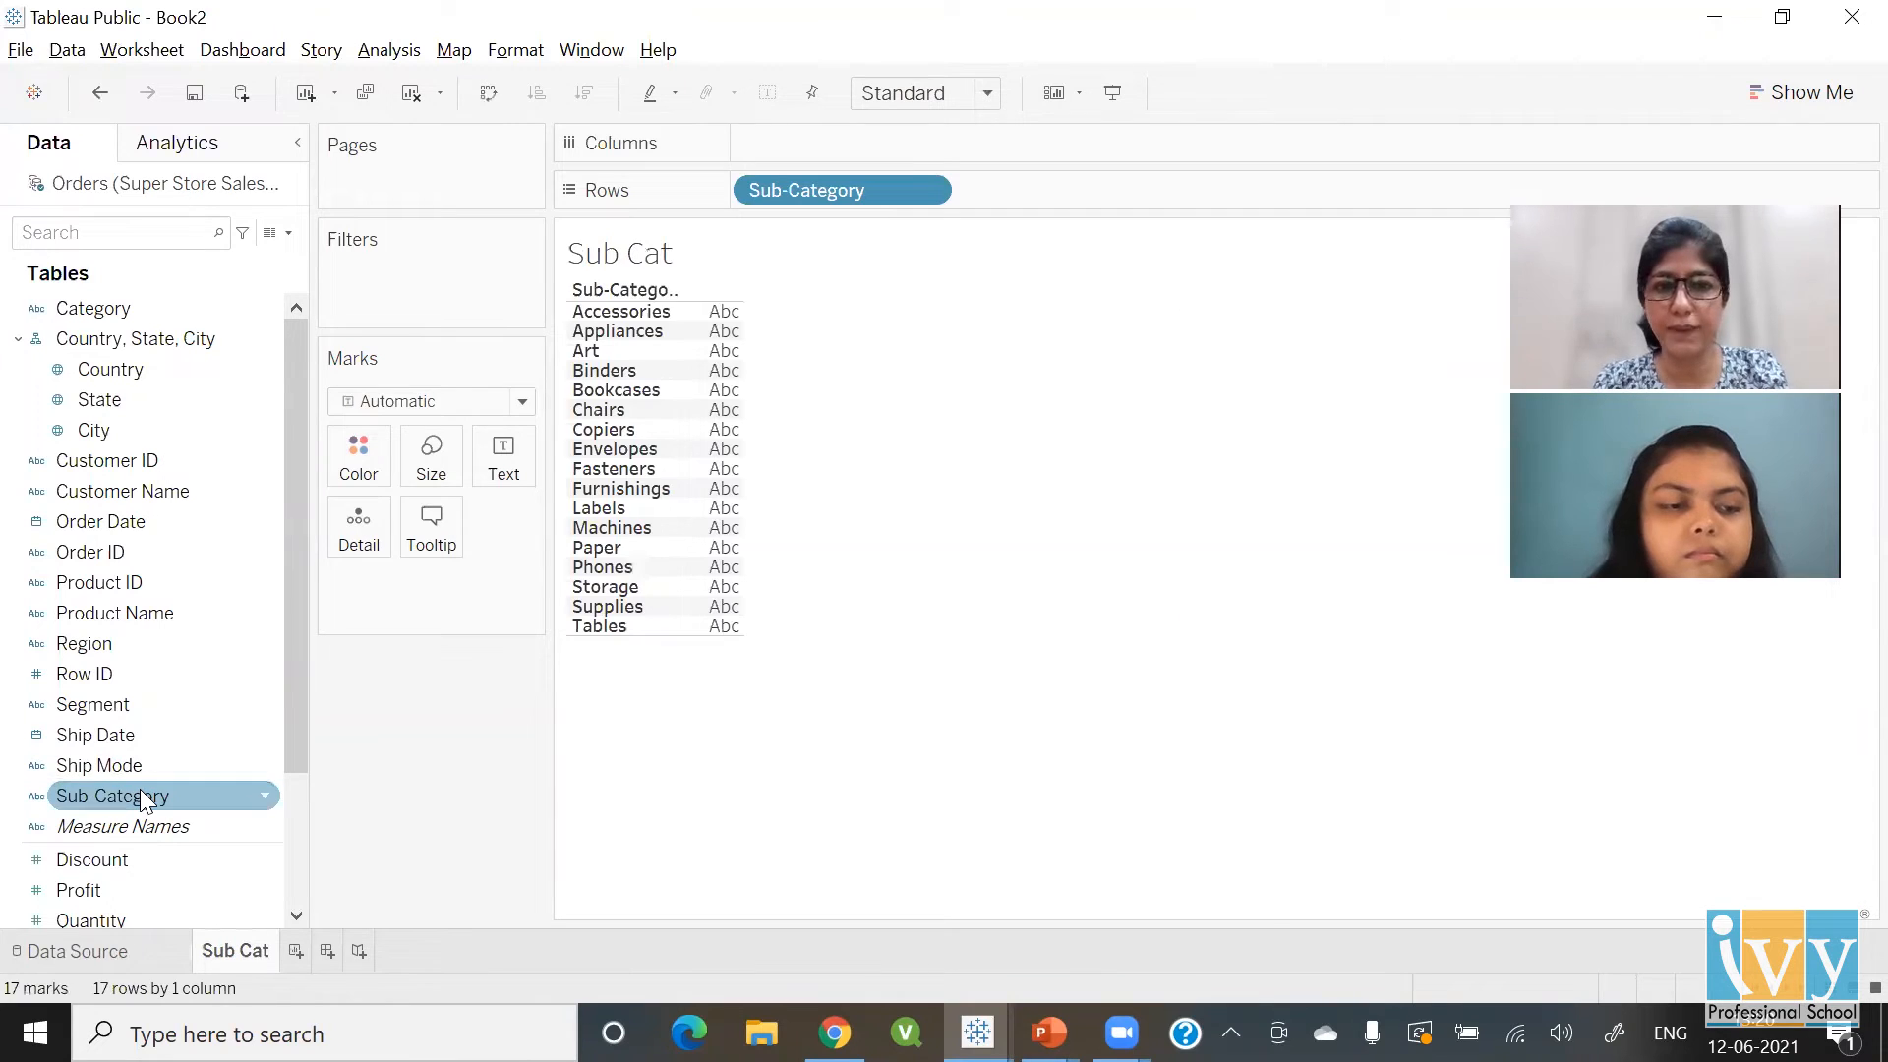
scroll(294, 914, "down", 1)
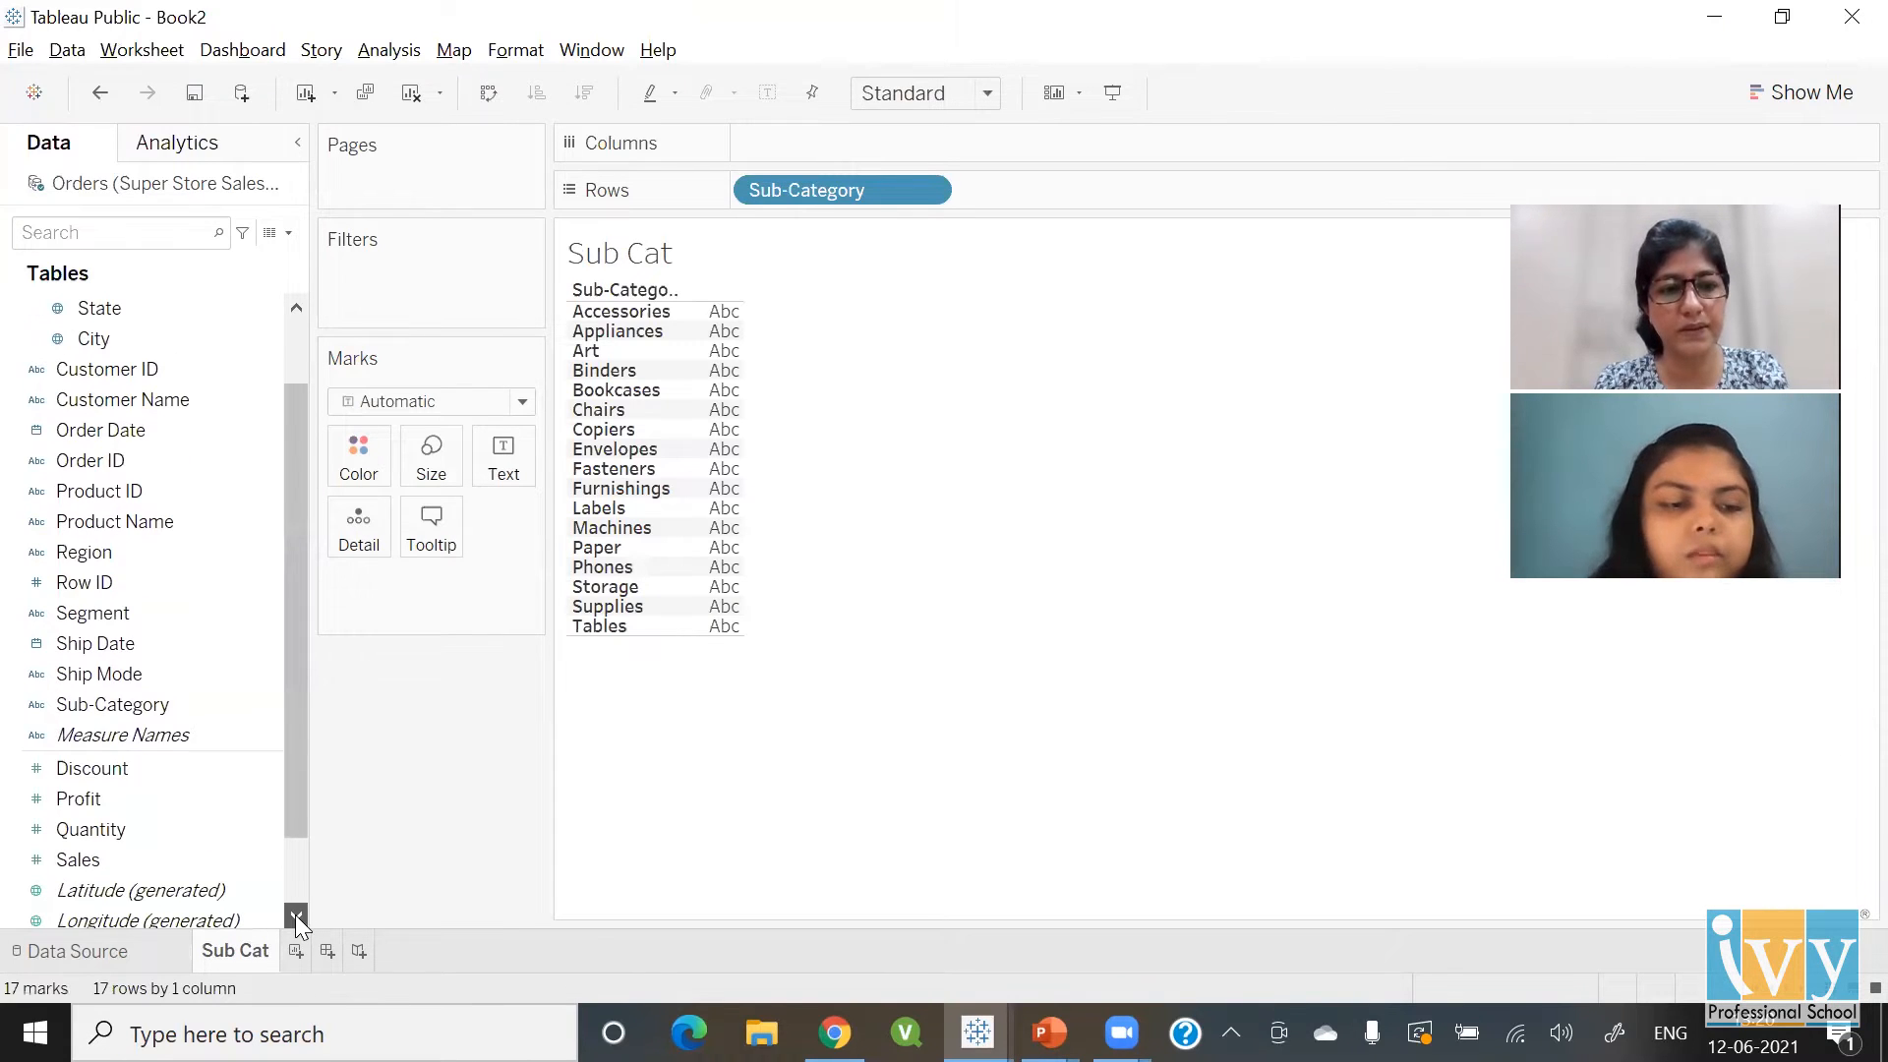
double_click(100, 862)
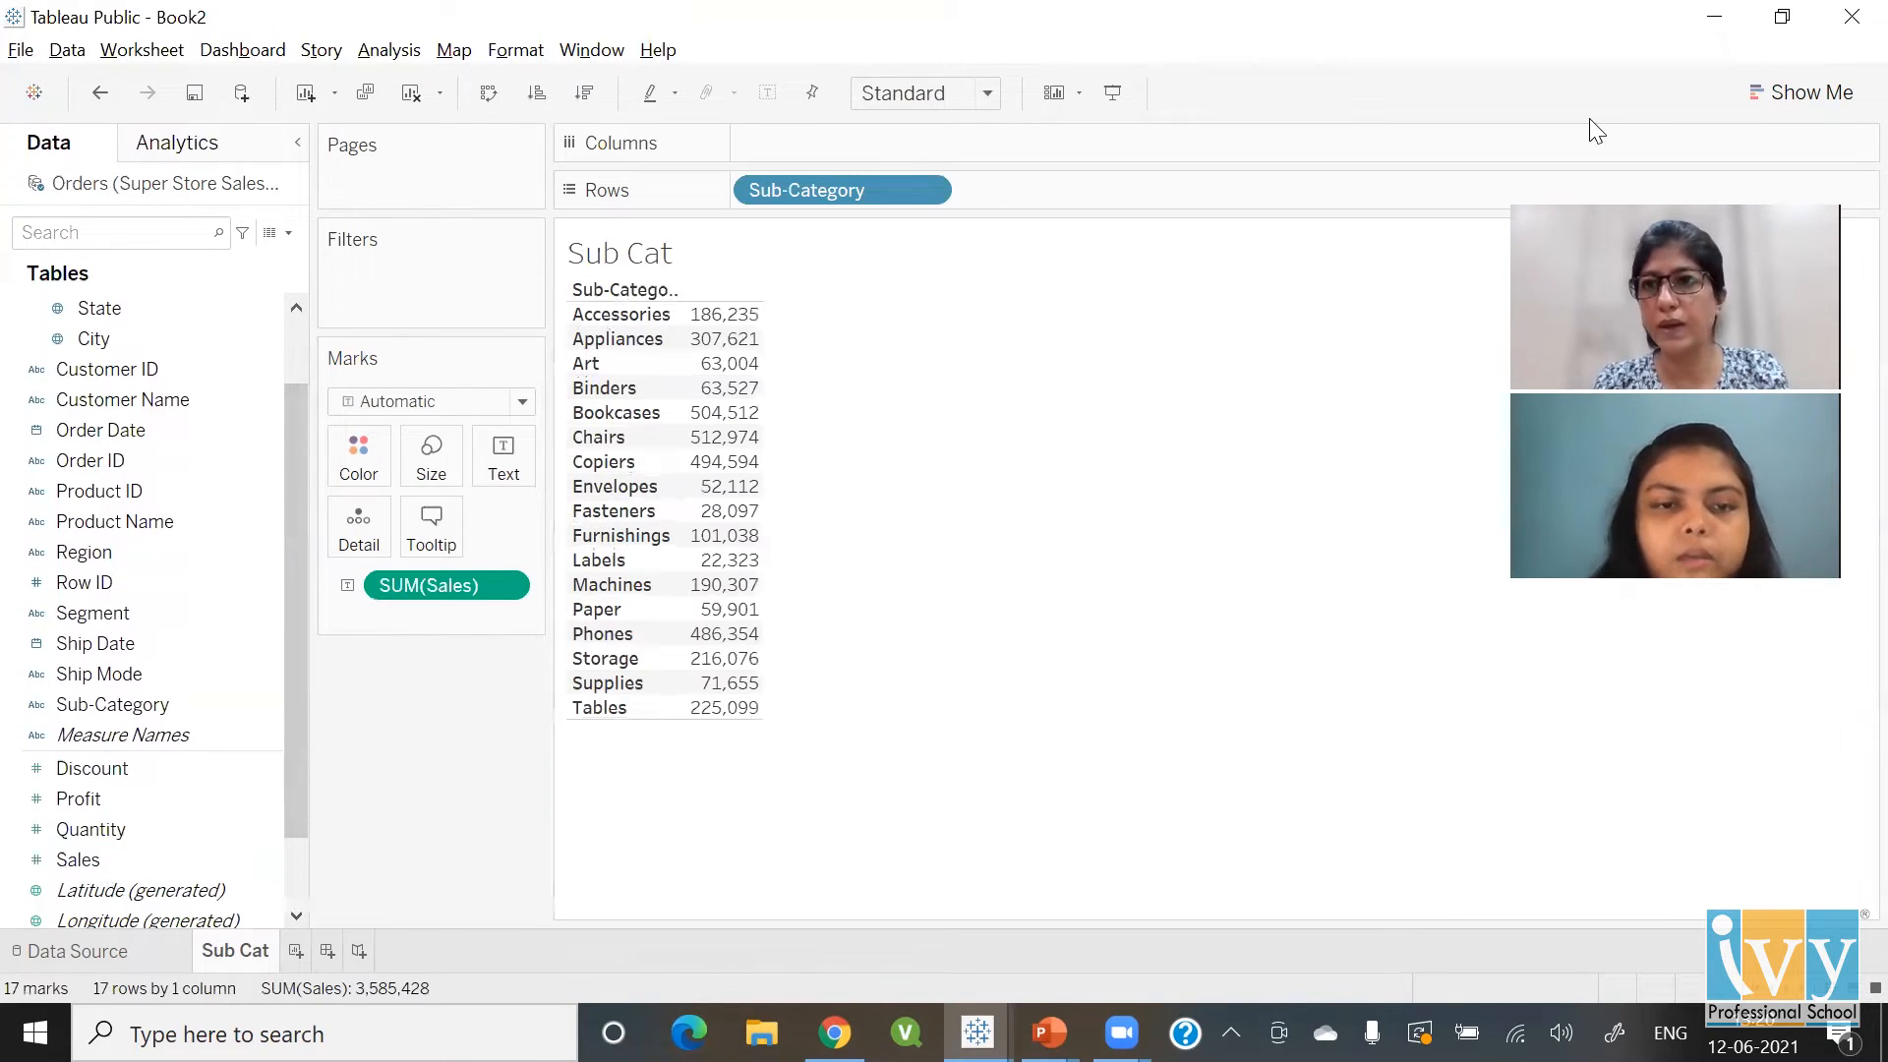
Make it a horizontal bar chart sorted by Sales descending, then add a new worksheet
left_click(1846, 104)
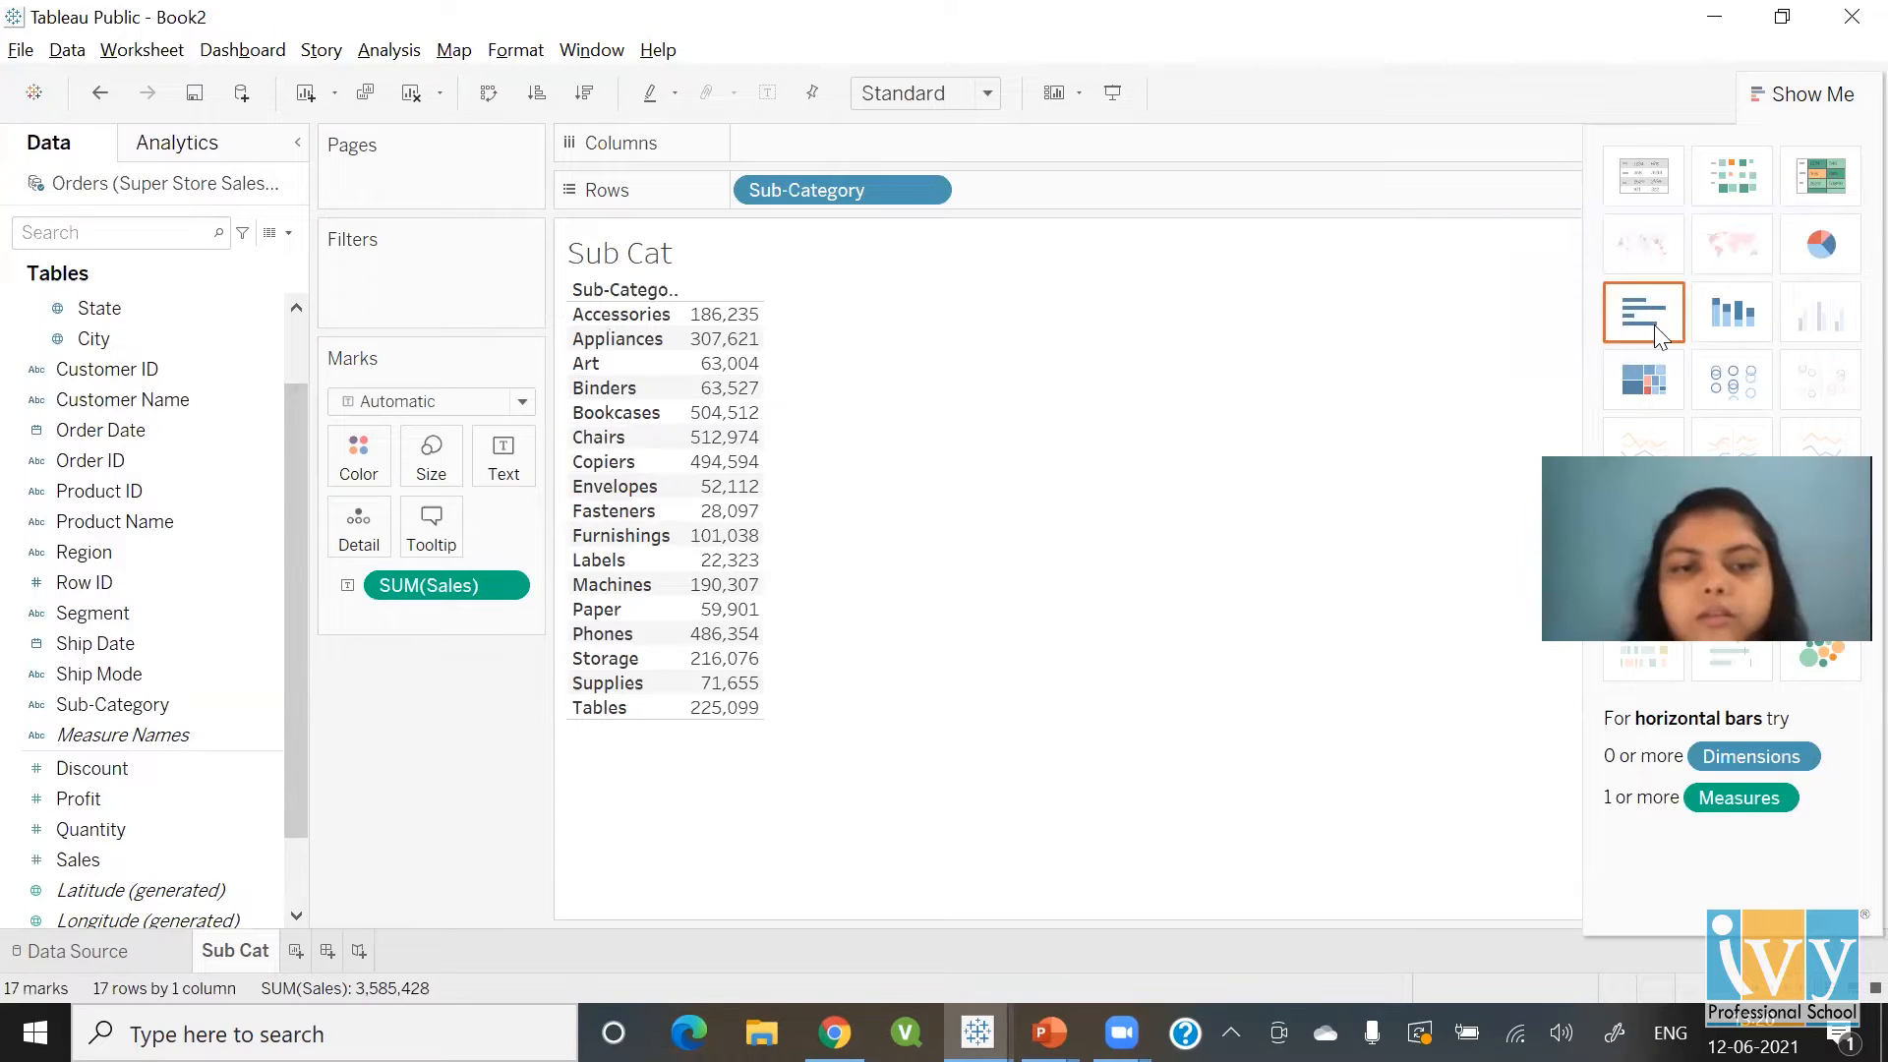
left_click(1657, 331)
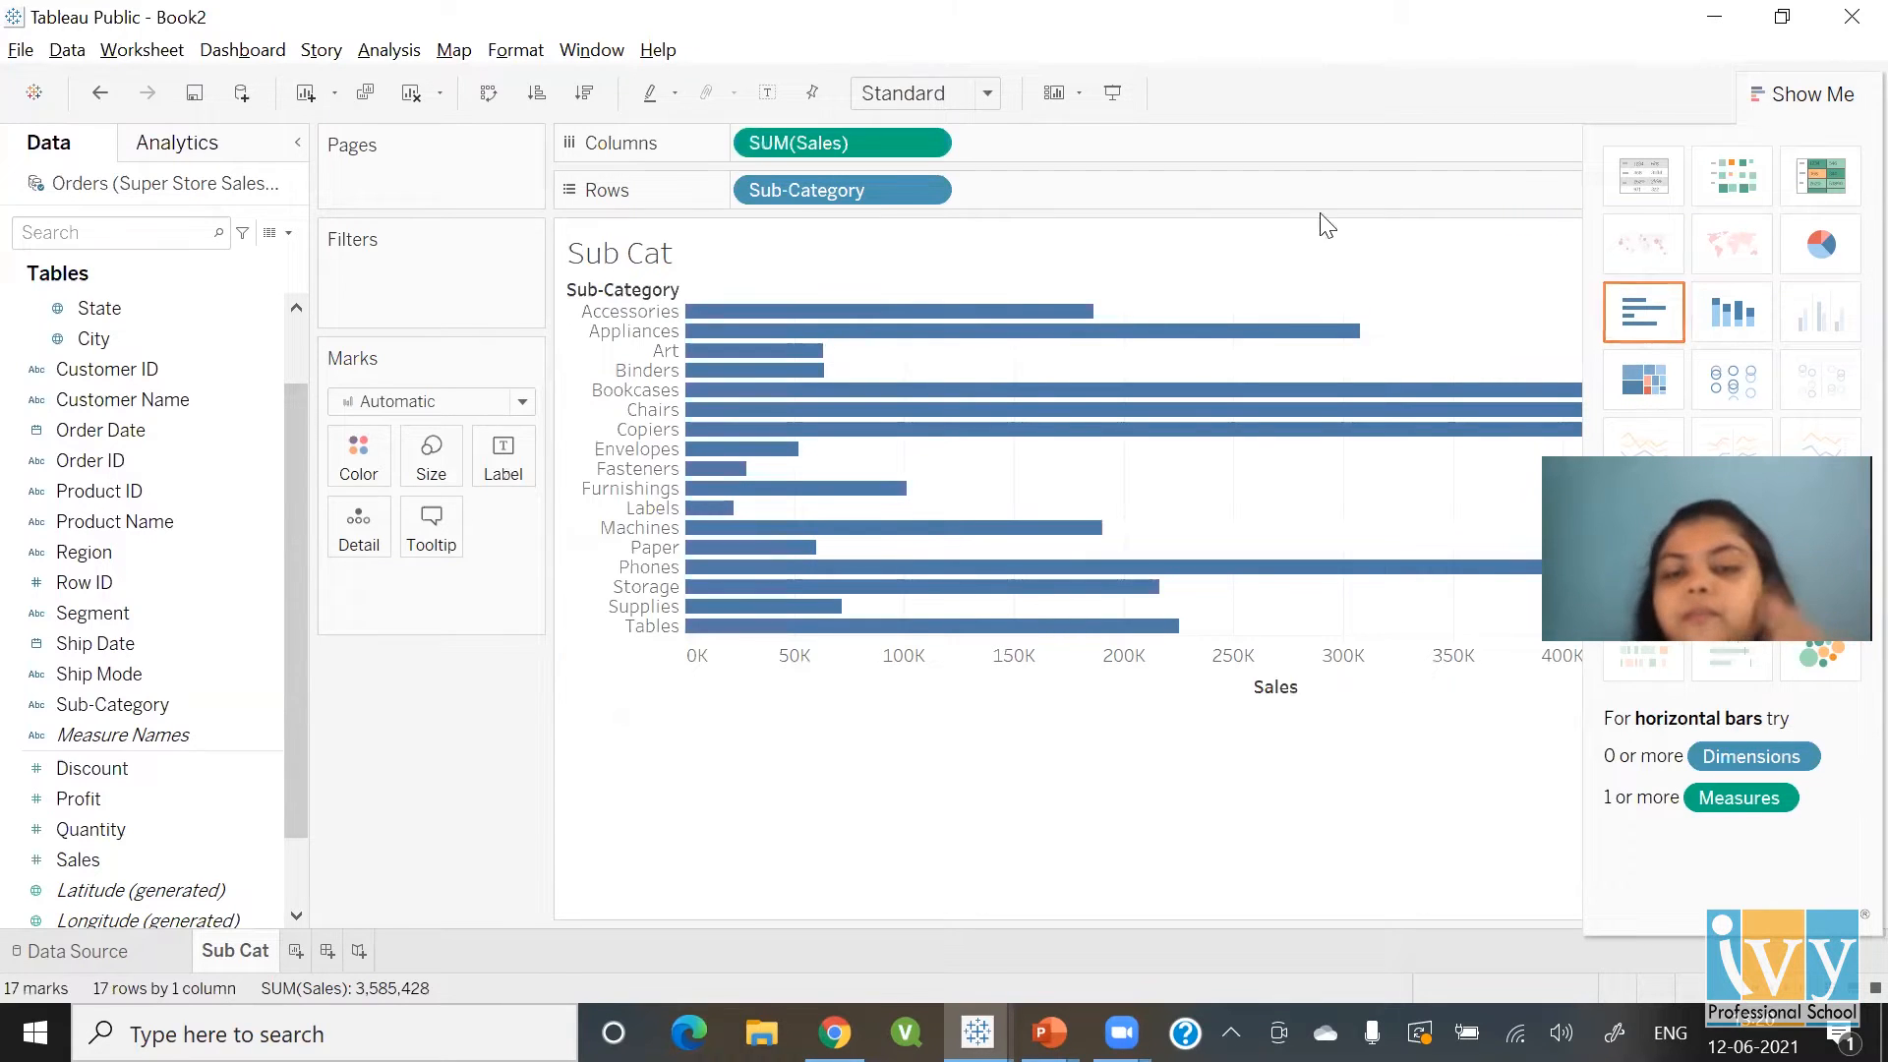
mouse_move(814, 334)
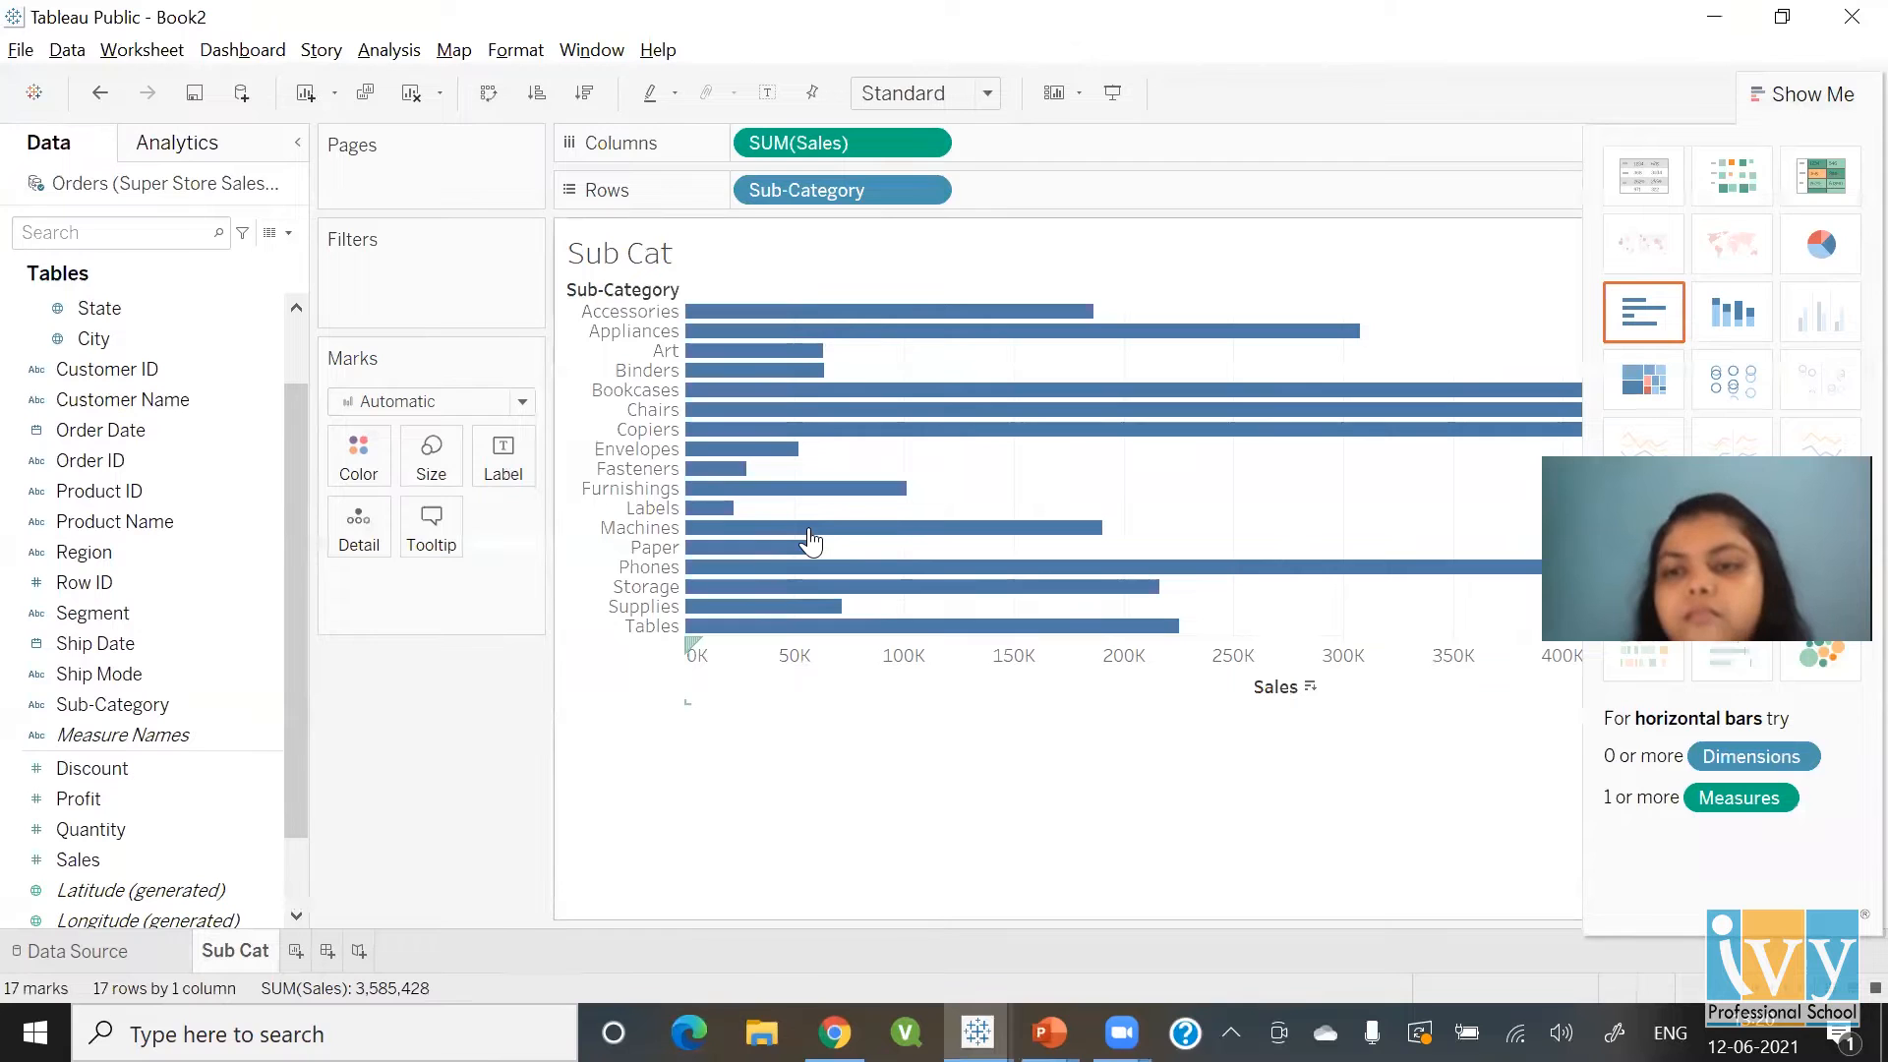
left_click(1310, 688)
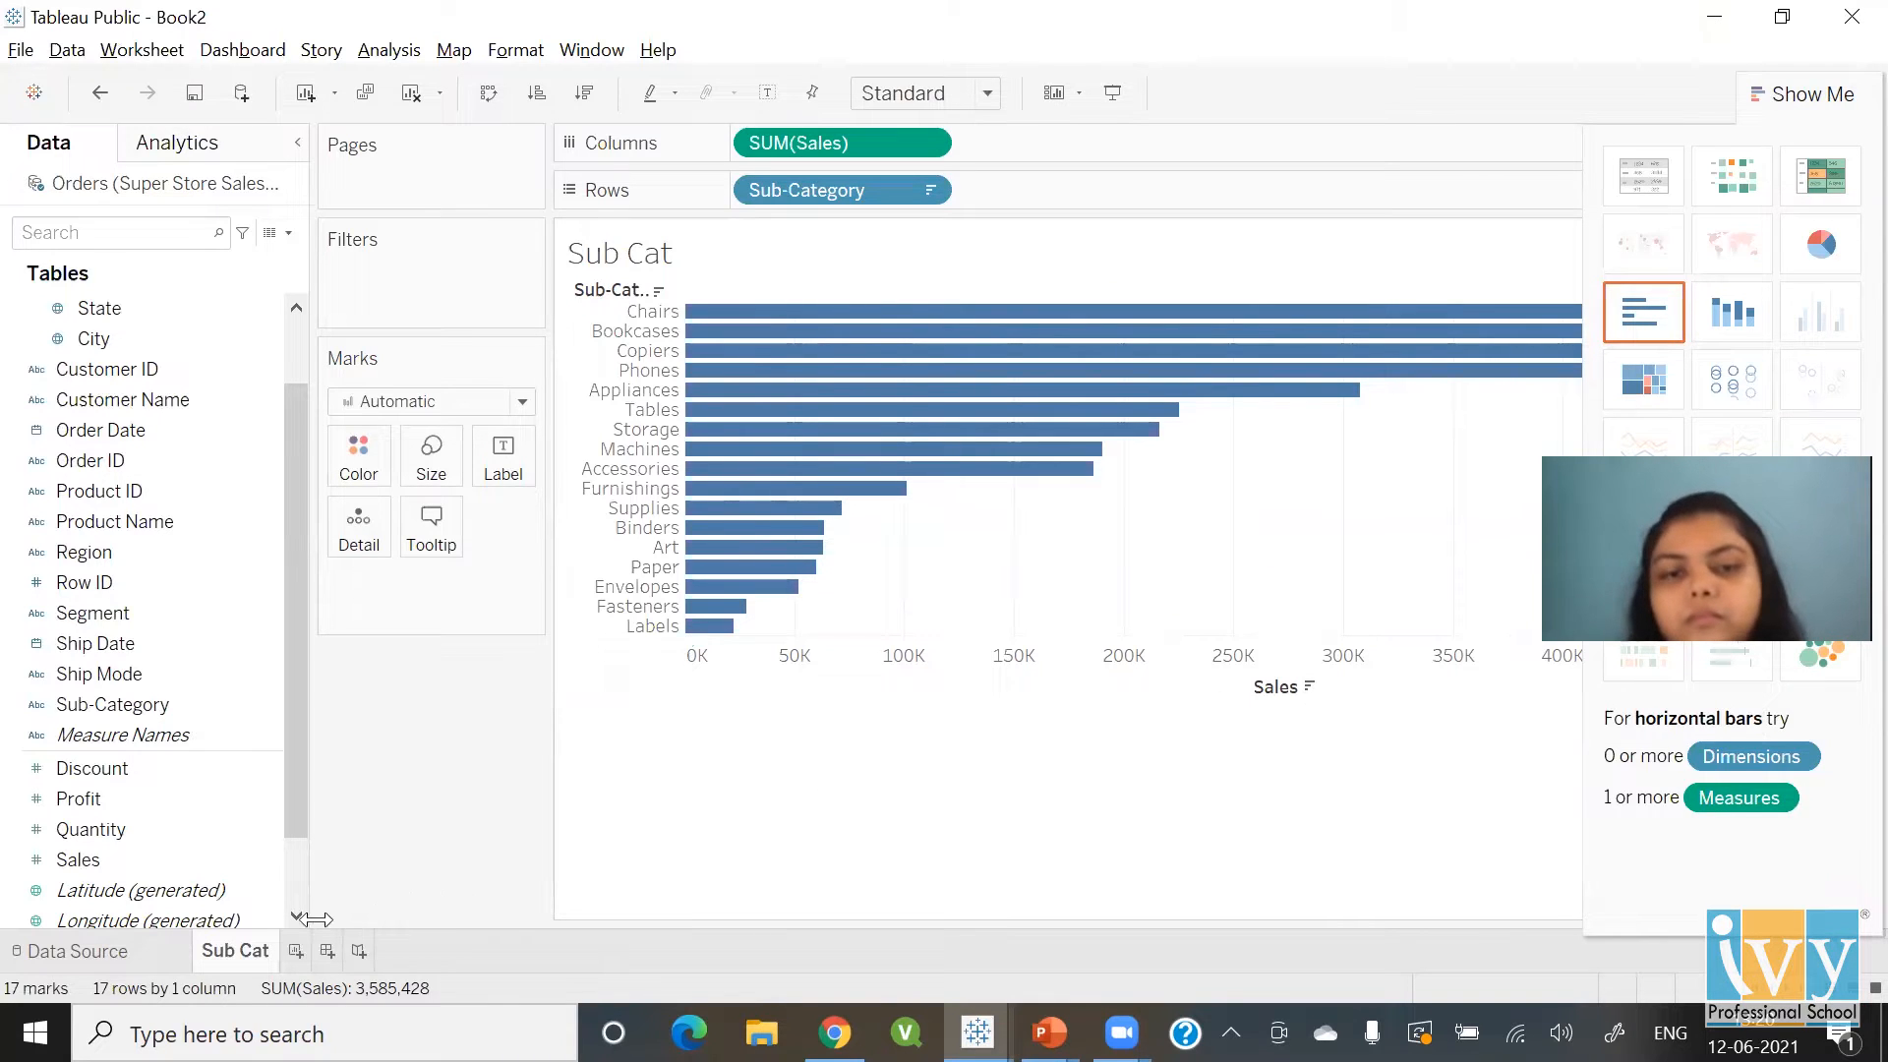
left_click(295, 952)
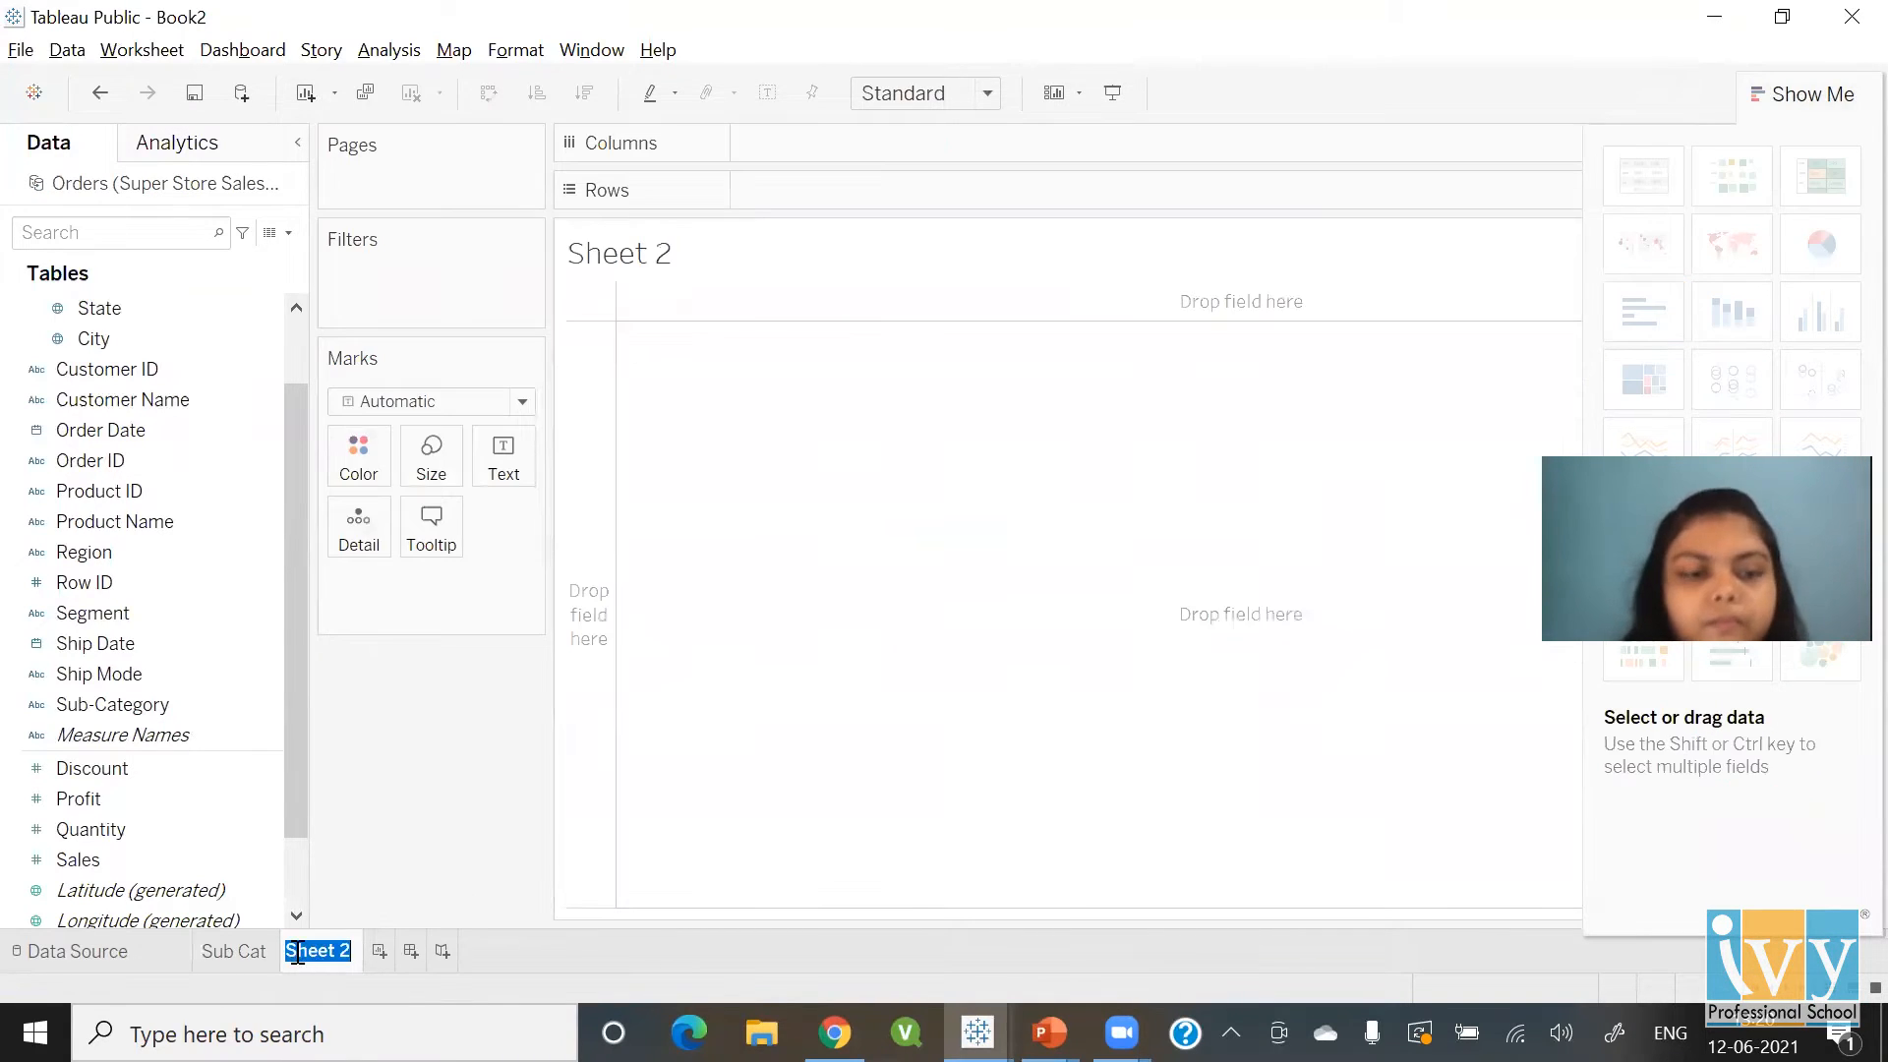
Name the sheet 'Year Sales' and chart summed Sales by continuous month of Order Date
type("Year Sa")
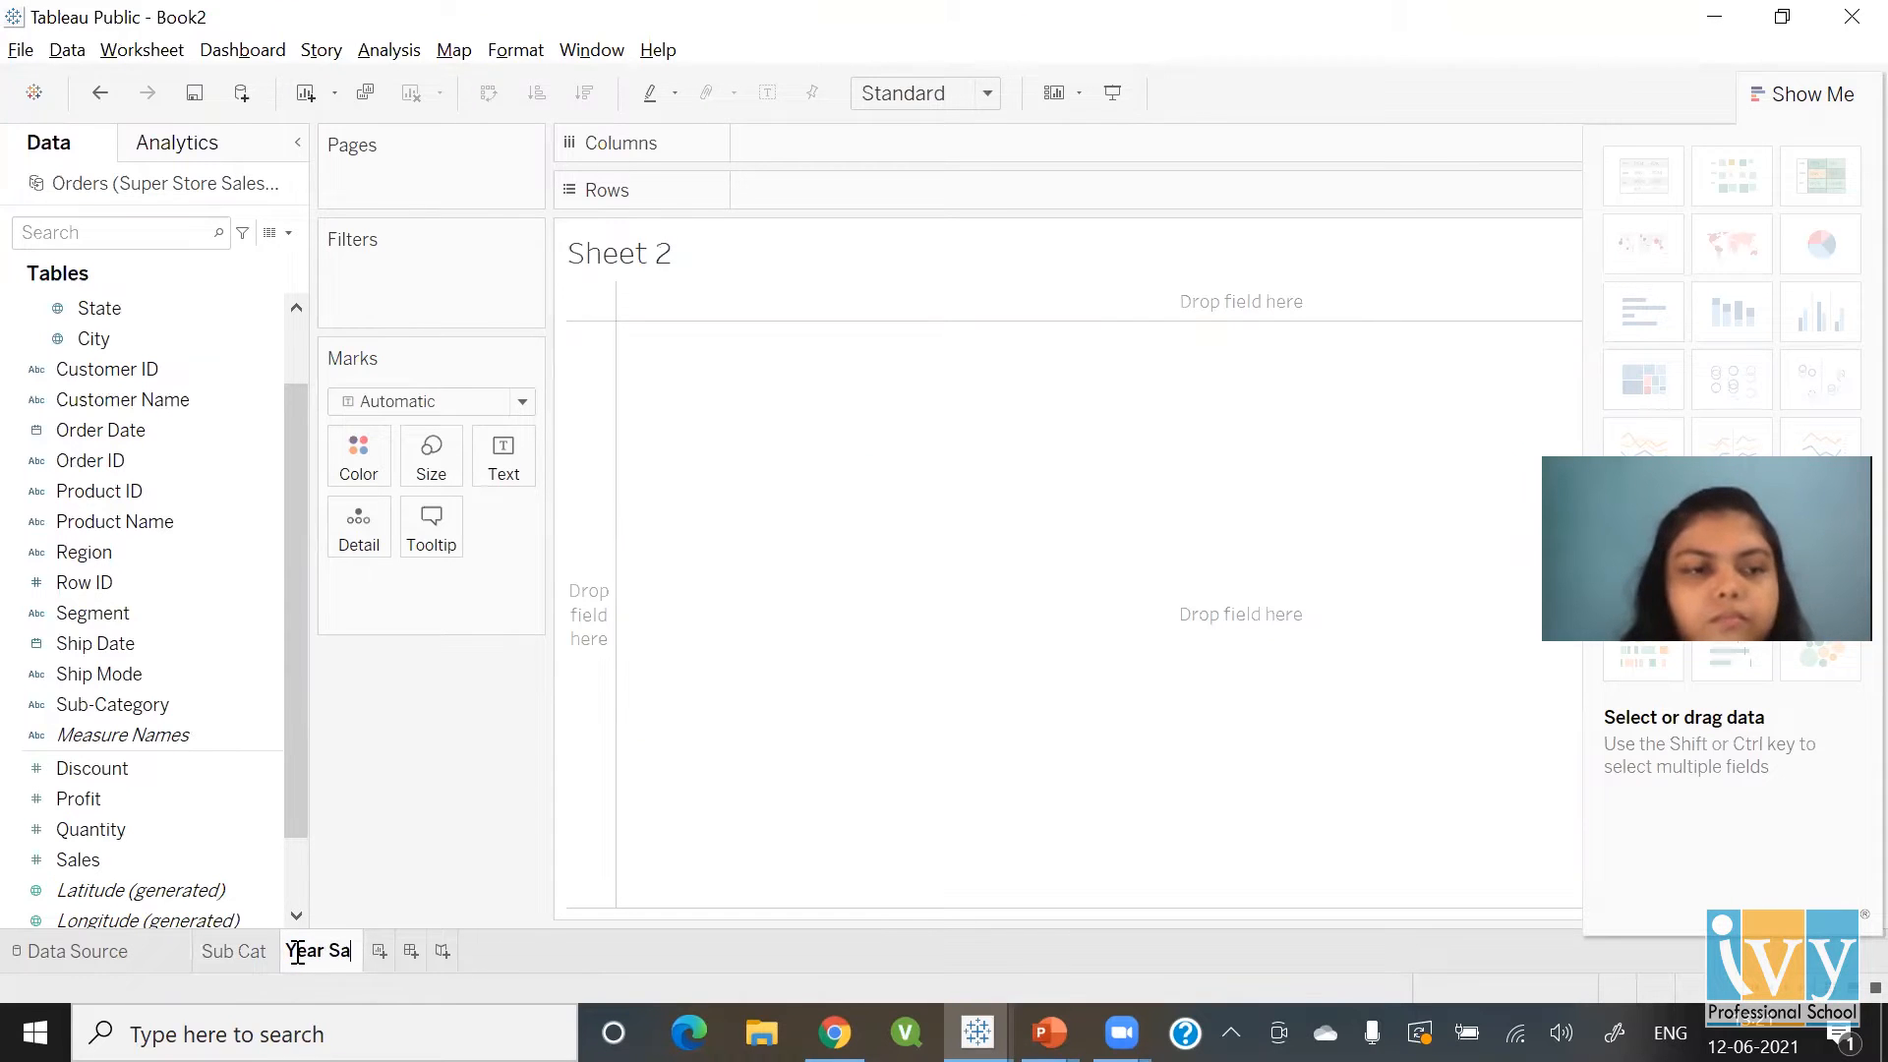
type("les")
key("Return")
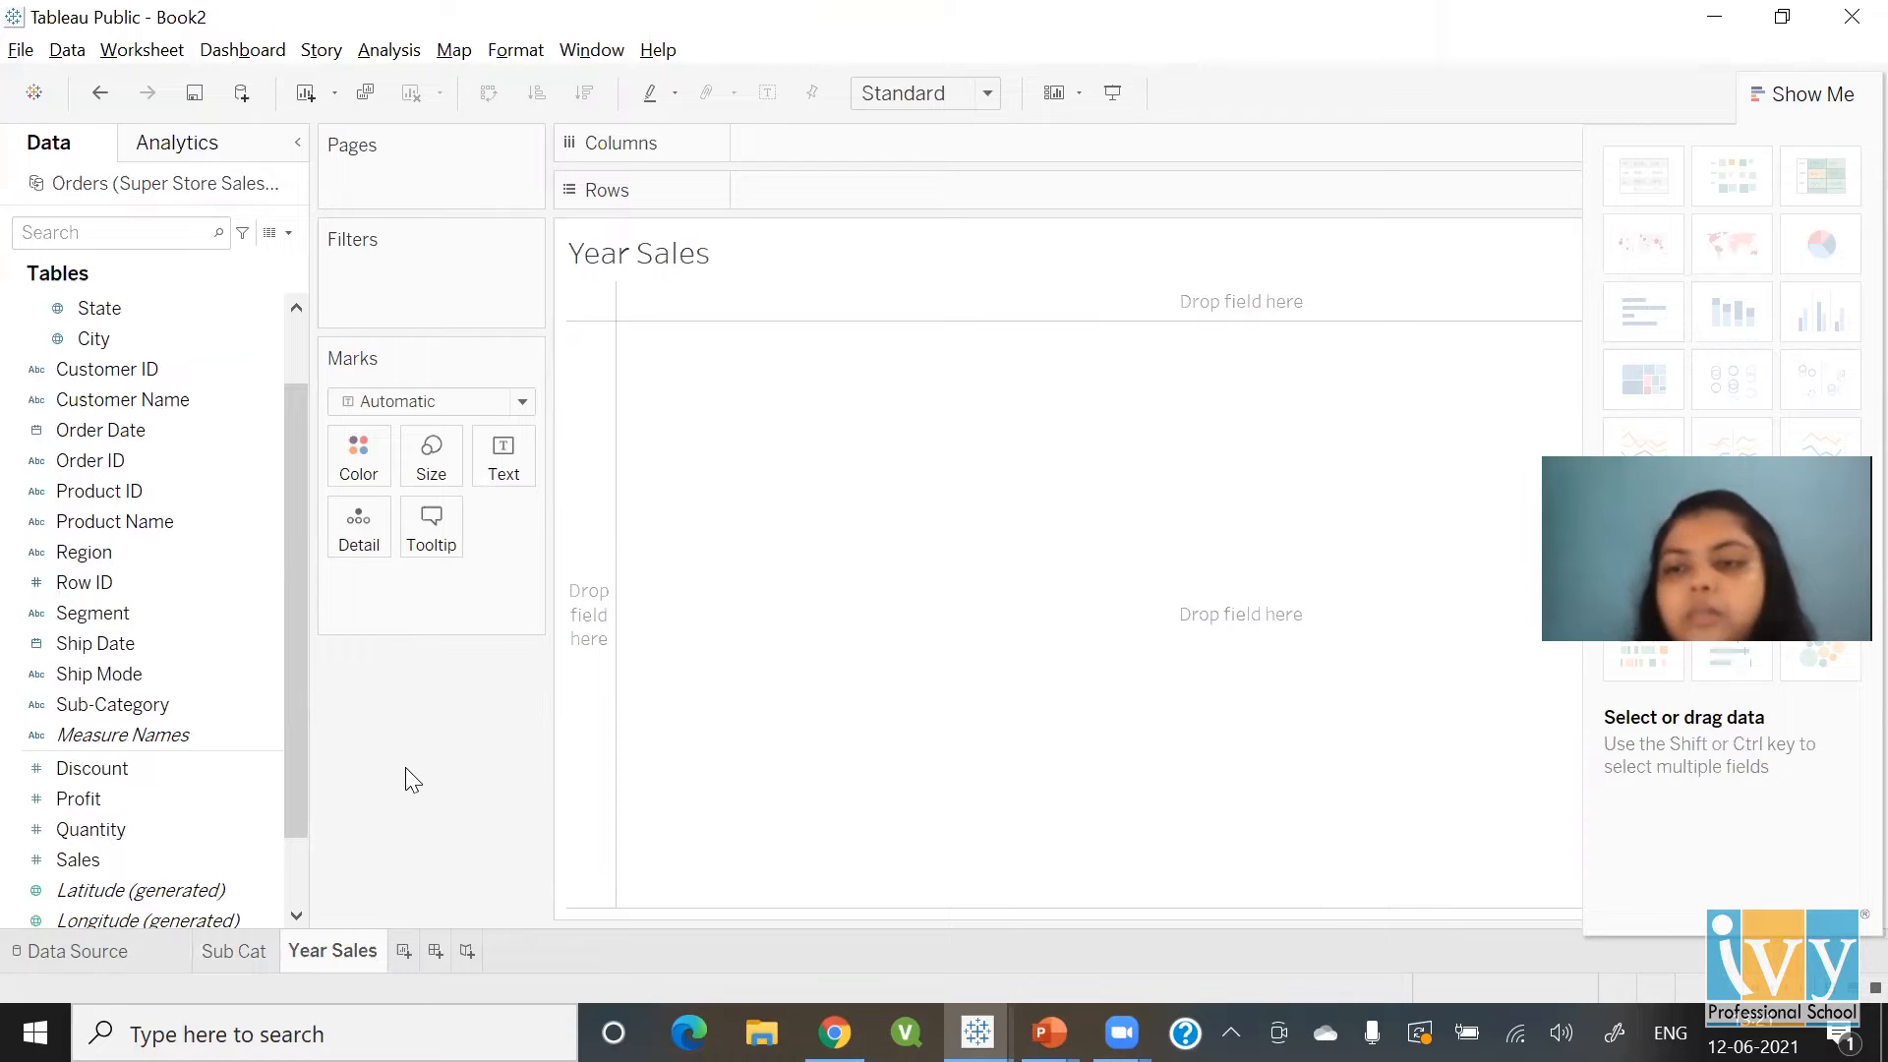
double_click(112, 430)
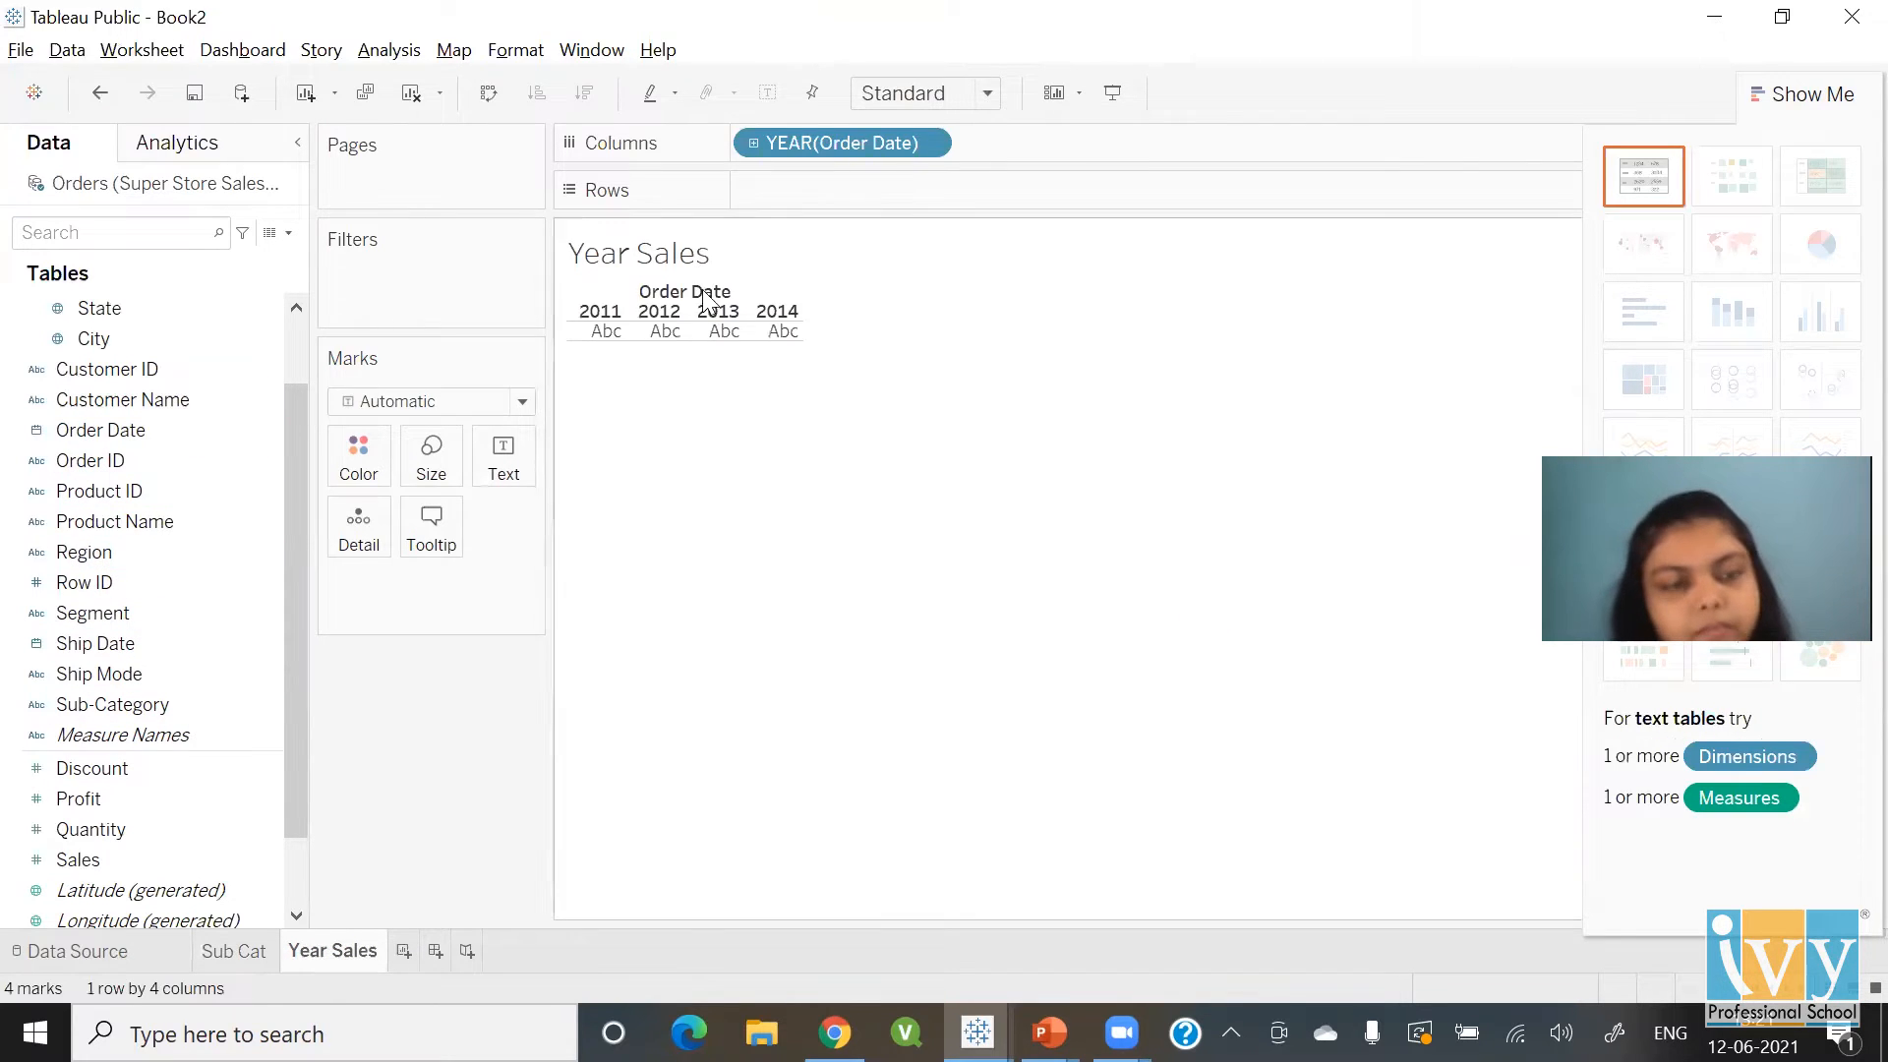
left_click(929, 142)
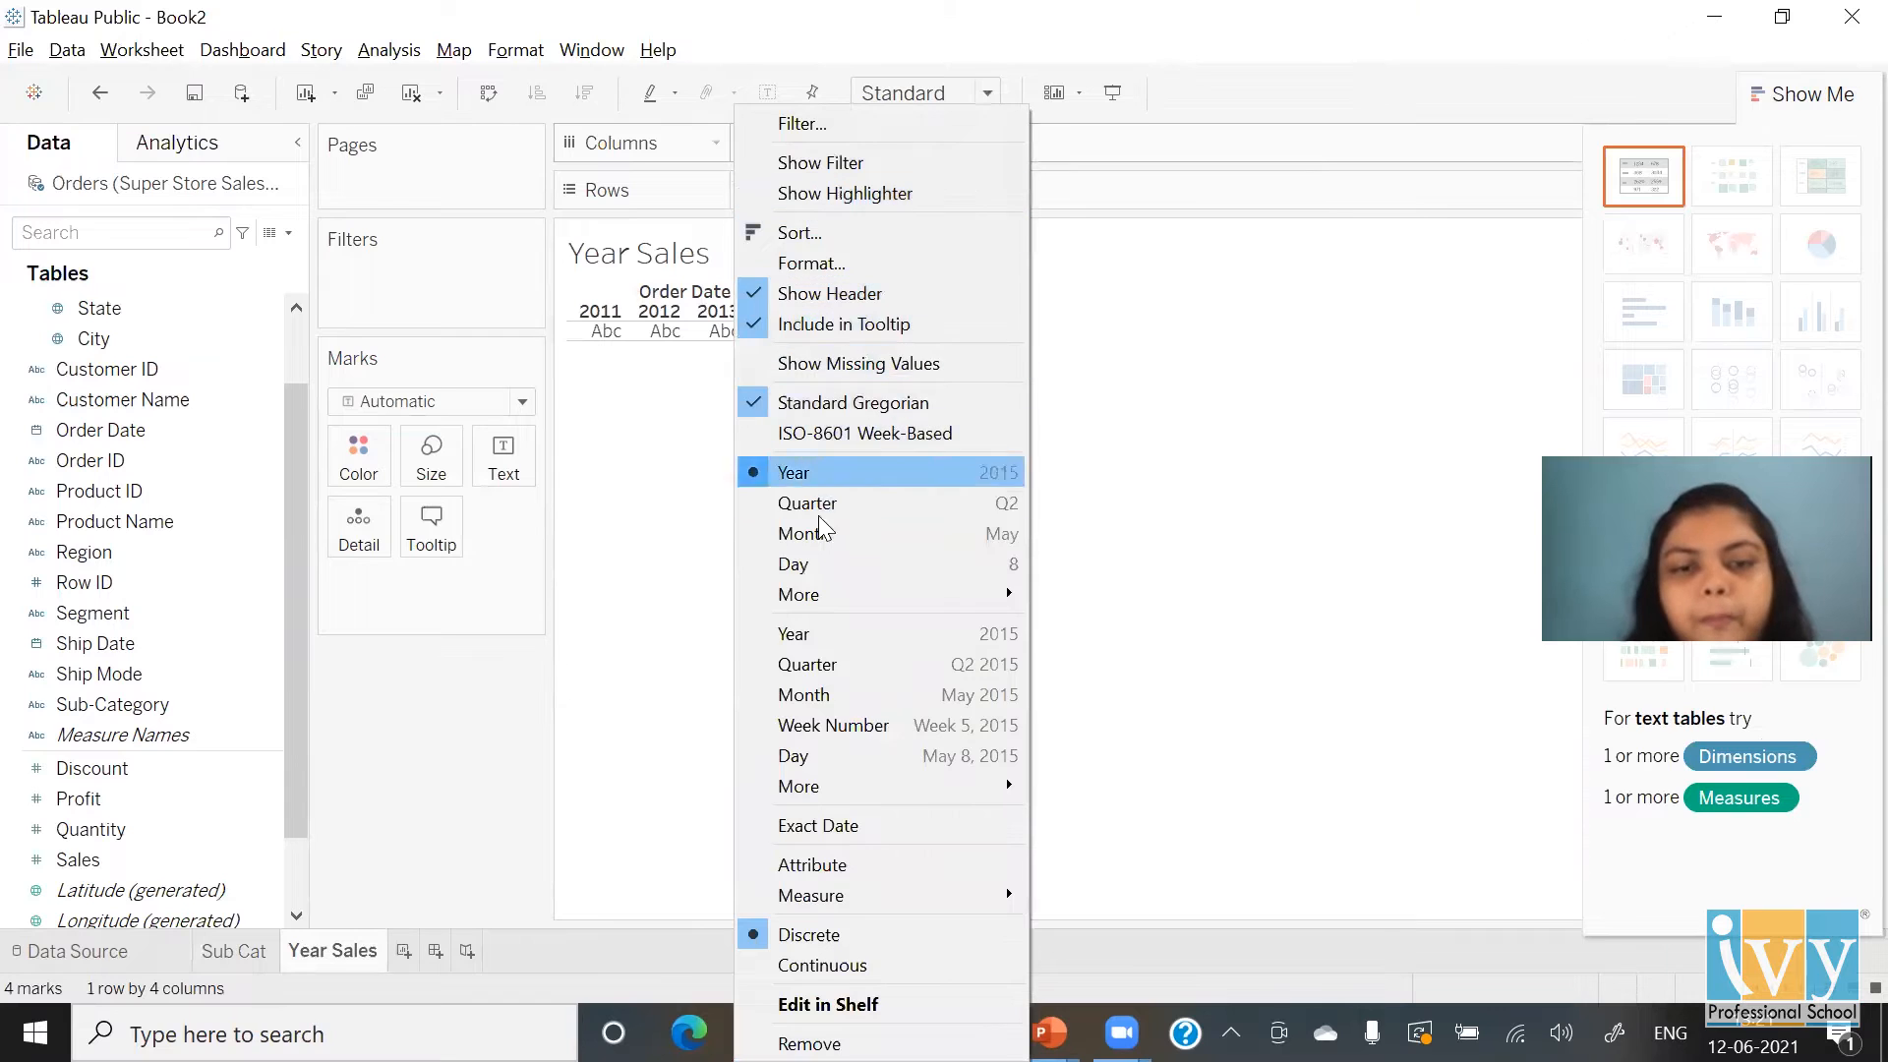
left_click(883, 704)
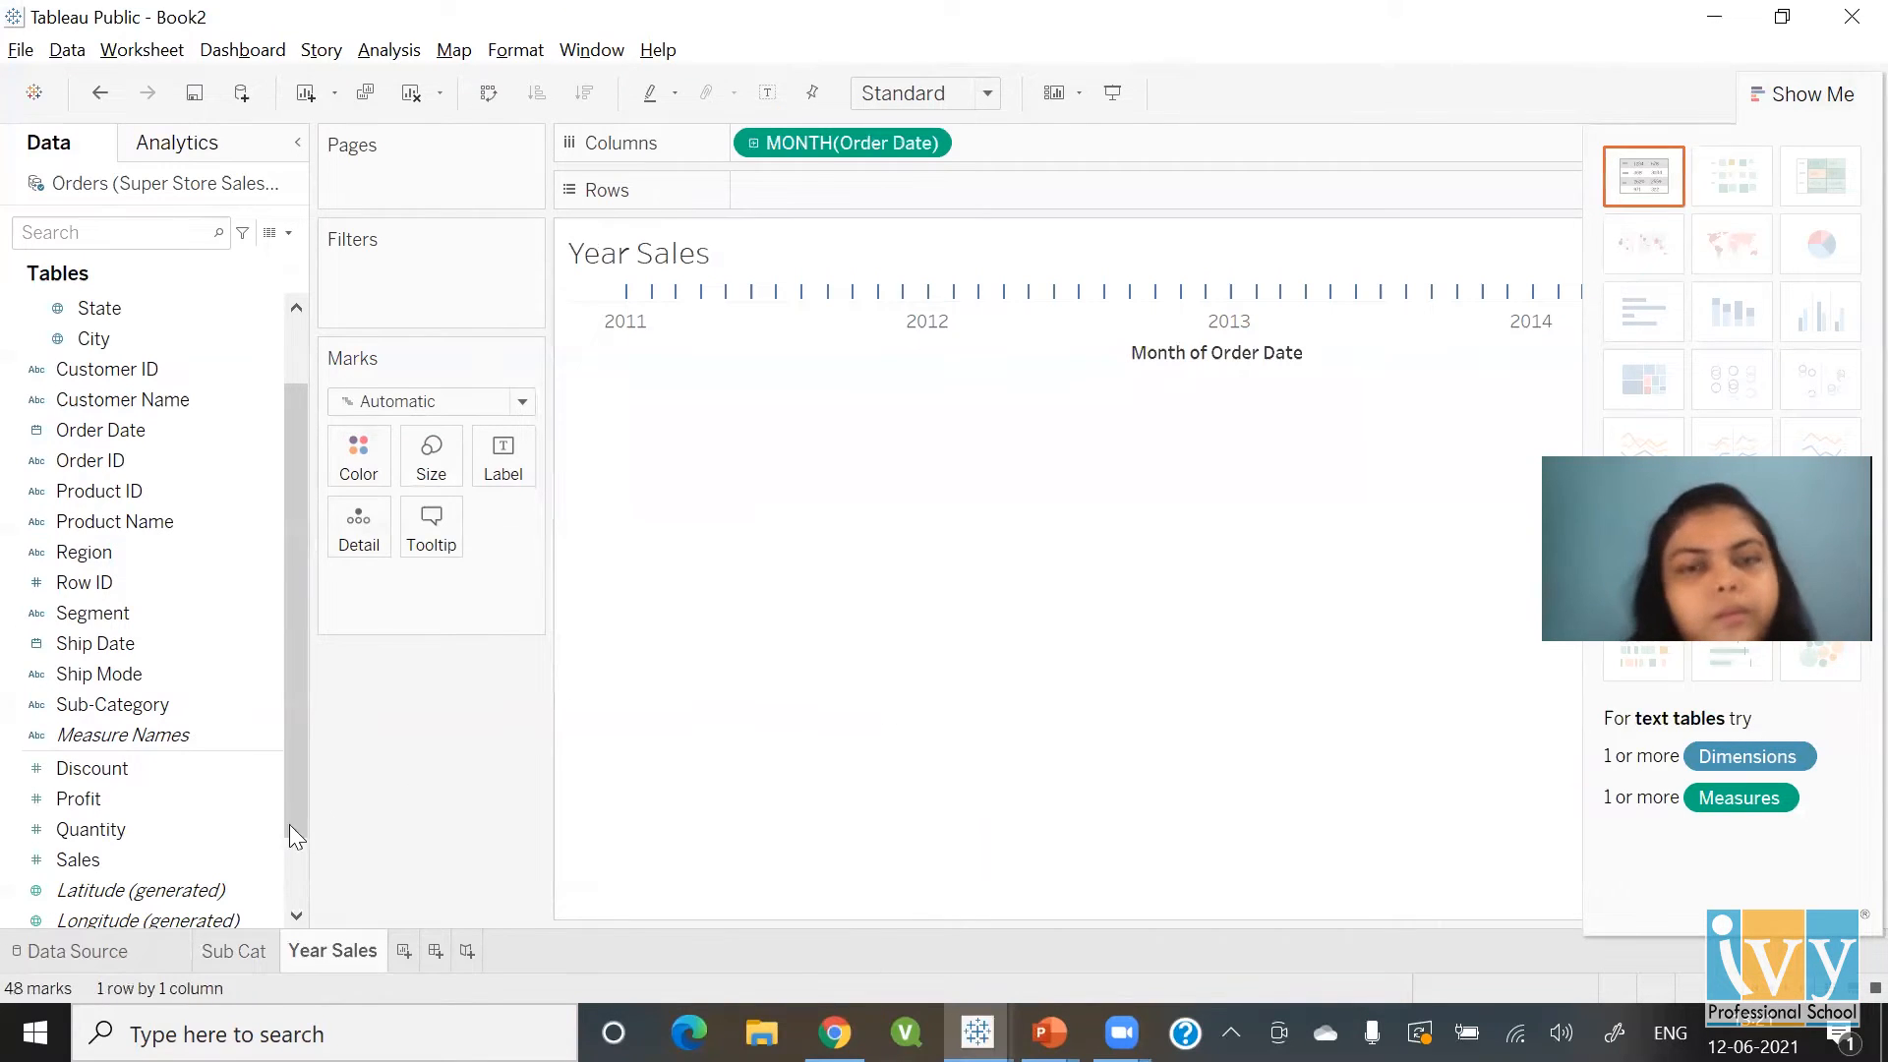
double_click(214, 856)
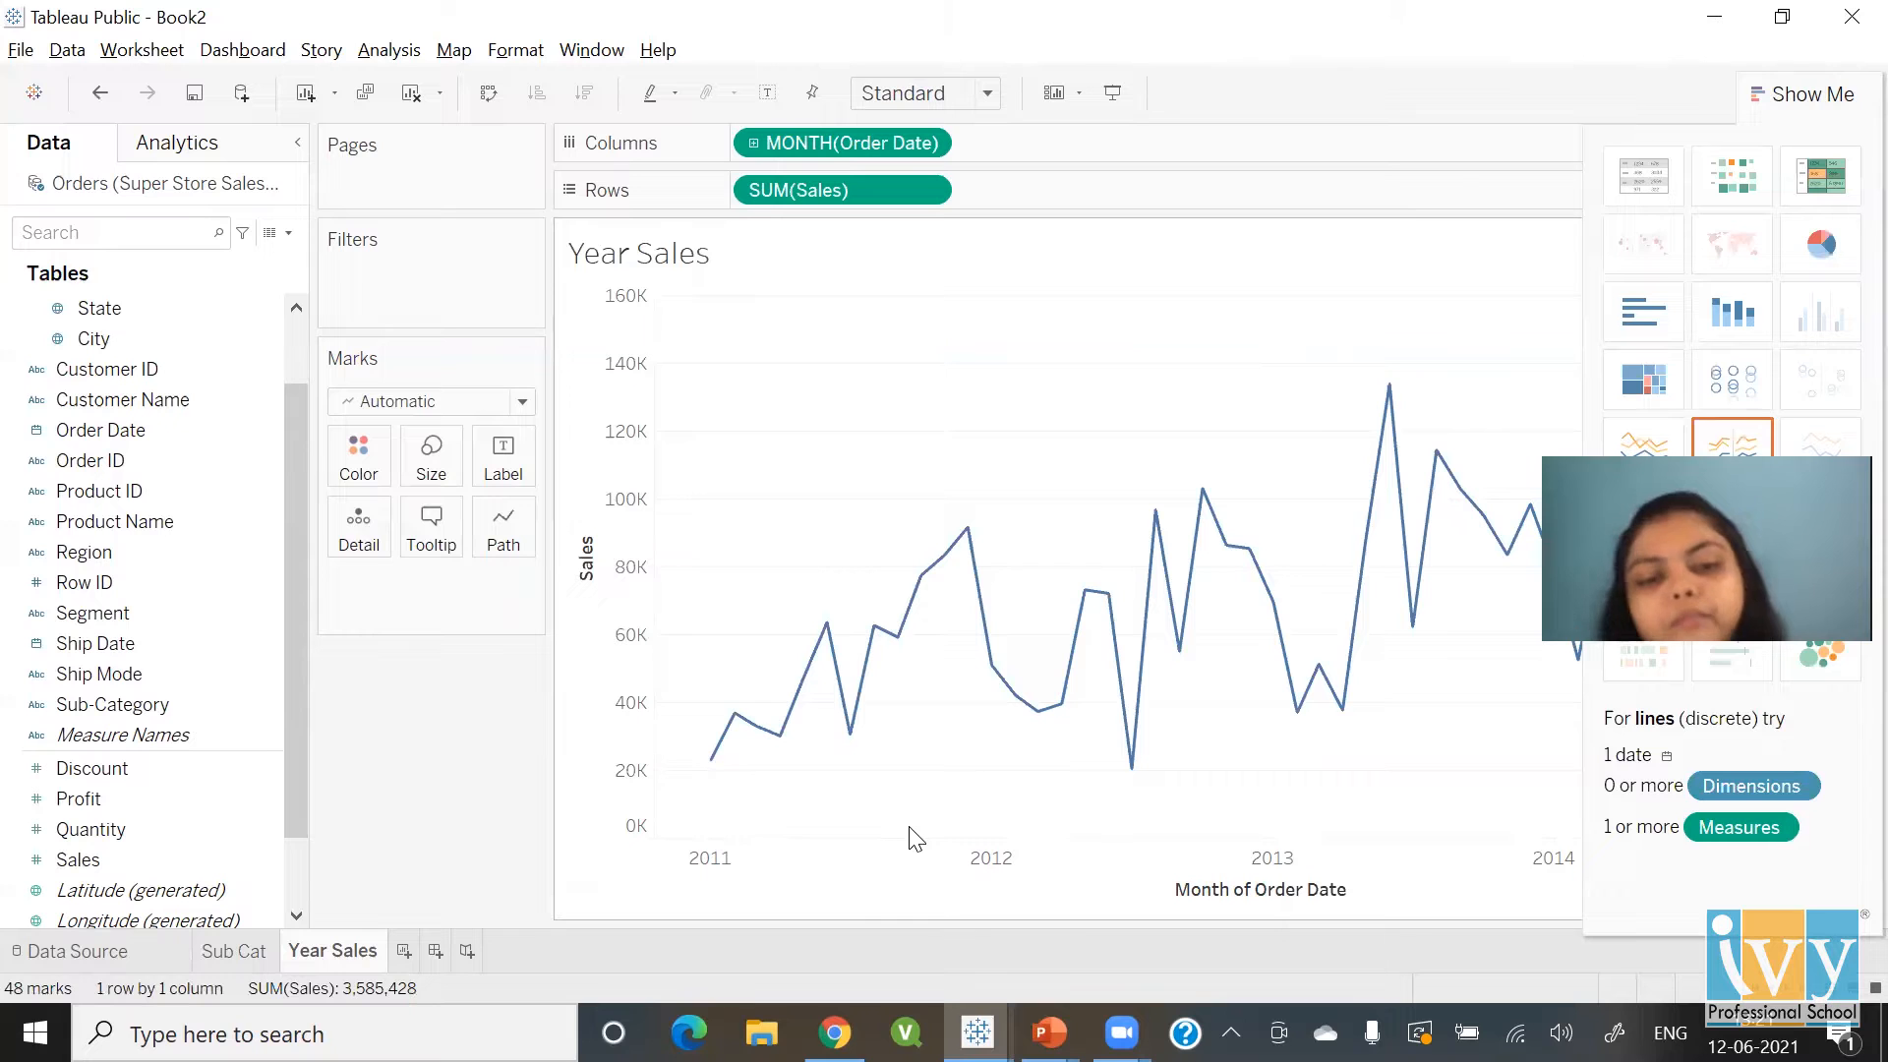
Add a third worksheet and name it 'Country Sales'
left_click(391, 962)
double_click(390, 962)
type("Country Sale")
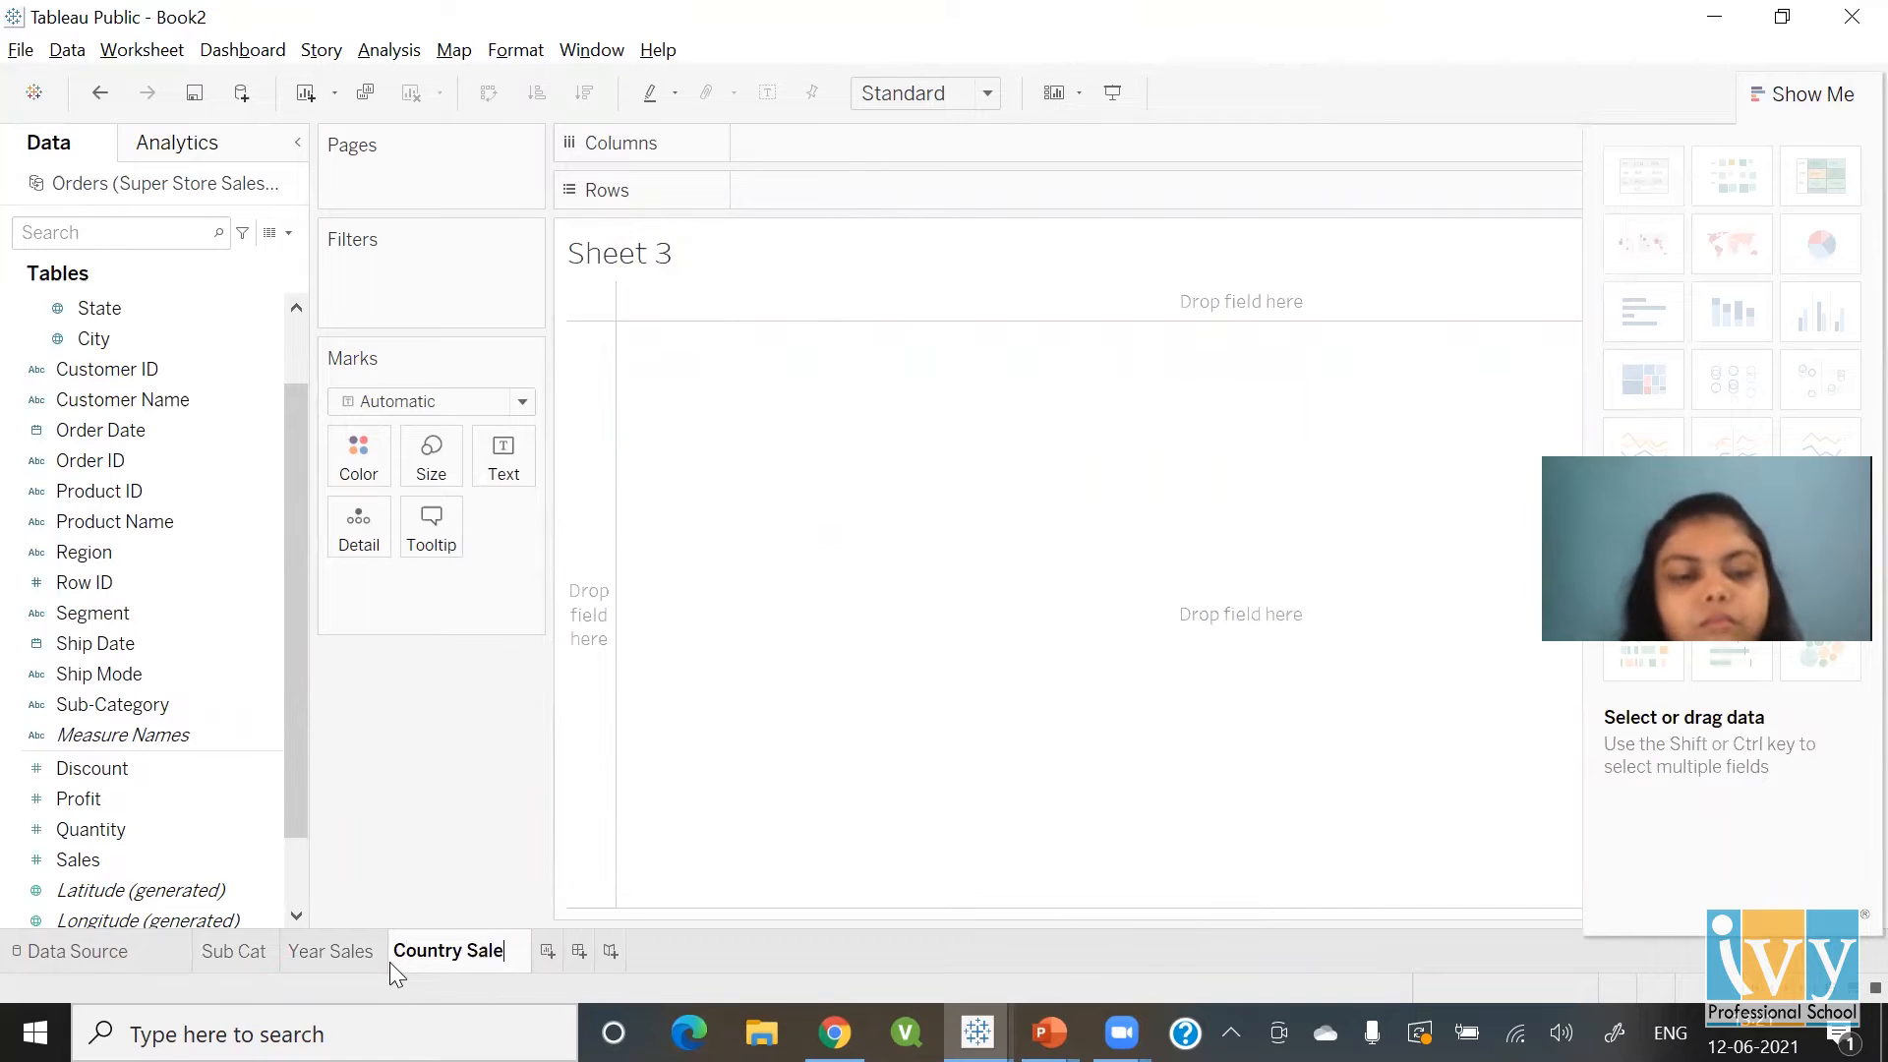
type("s")
Confirm the Country Sales name and plot each Country on a symbol map
key("Return")
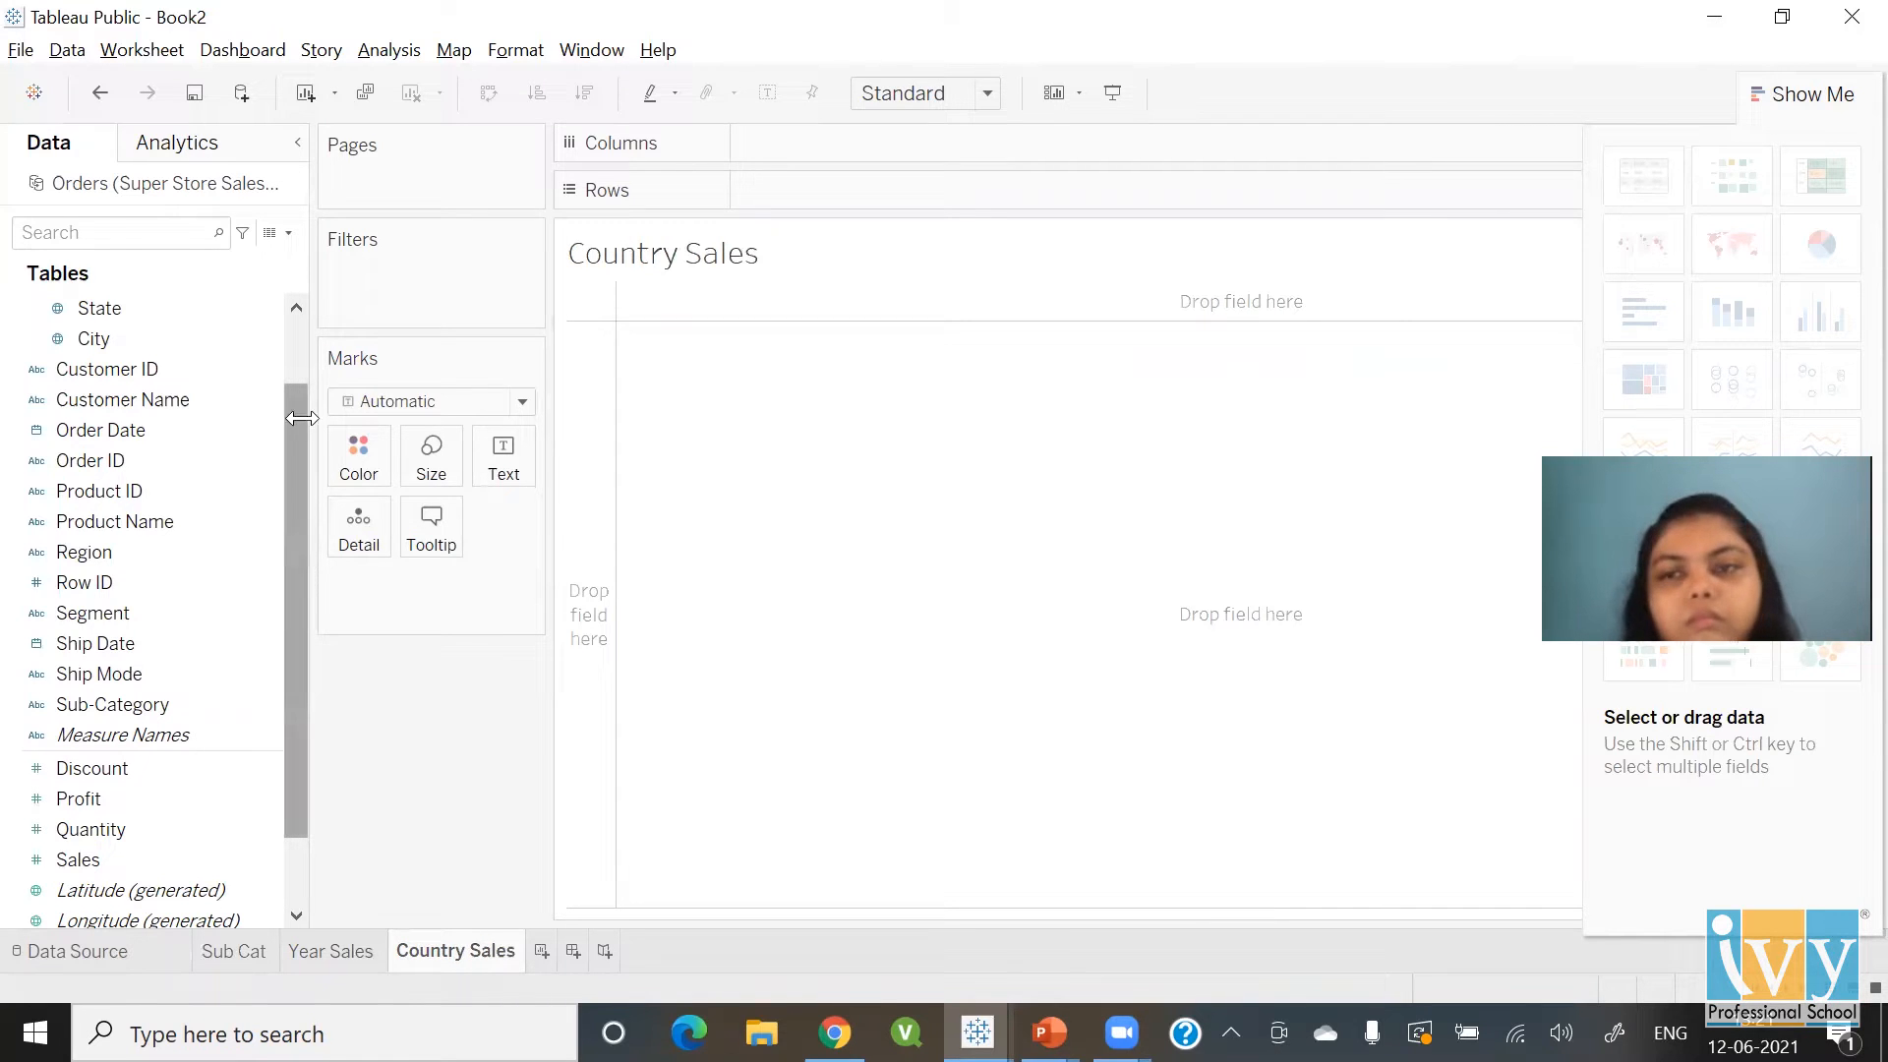
left_click(293, 326)
left_click(120, 338)
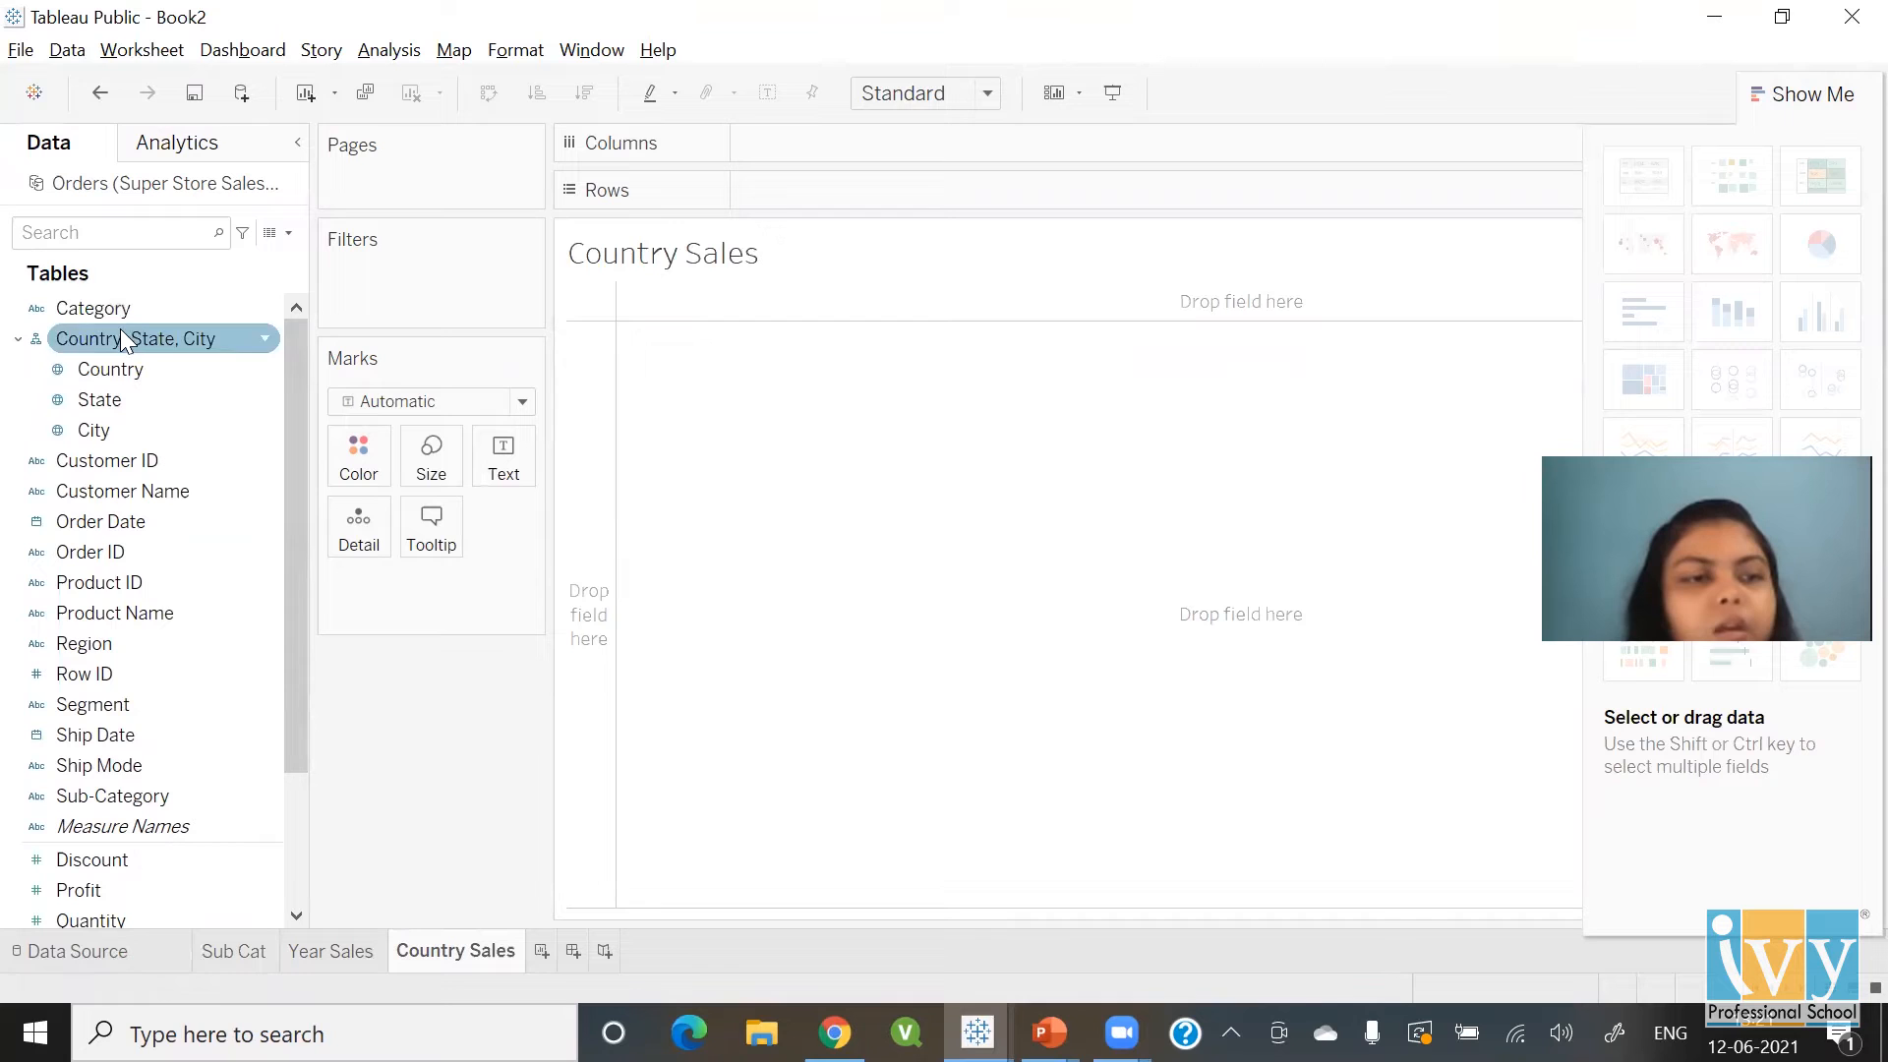
left_click(116, 372)
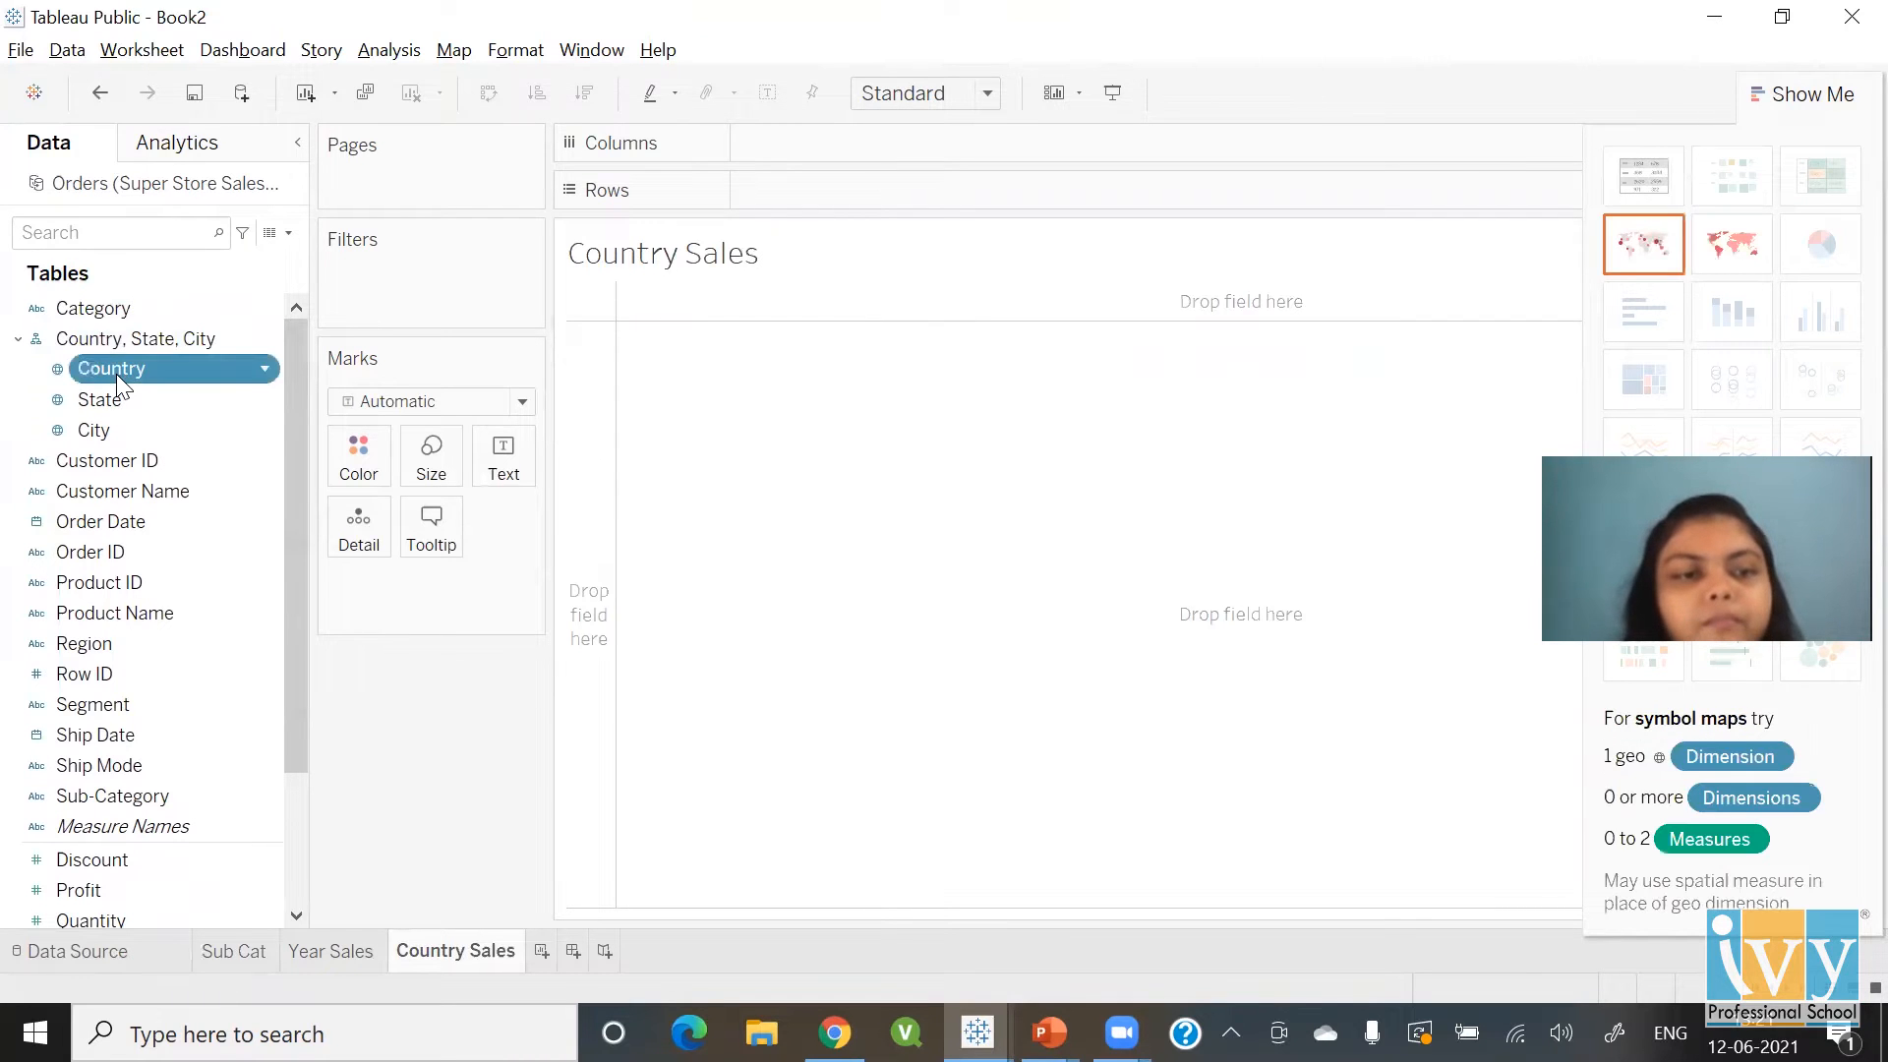
double_click(116, 372)
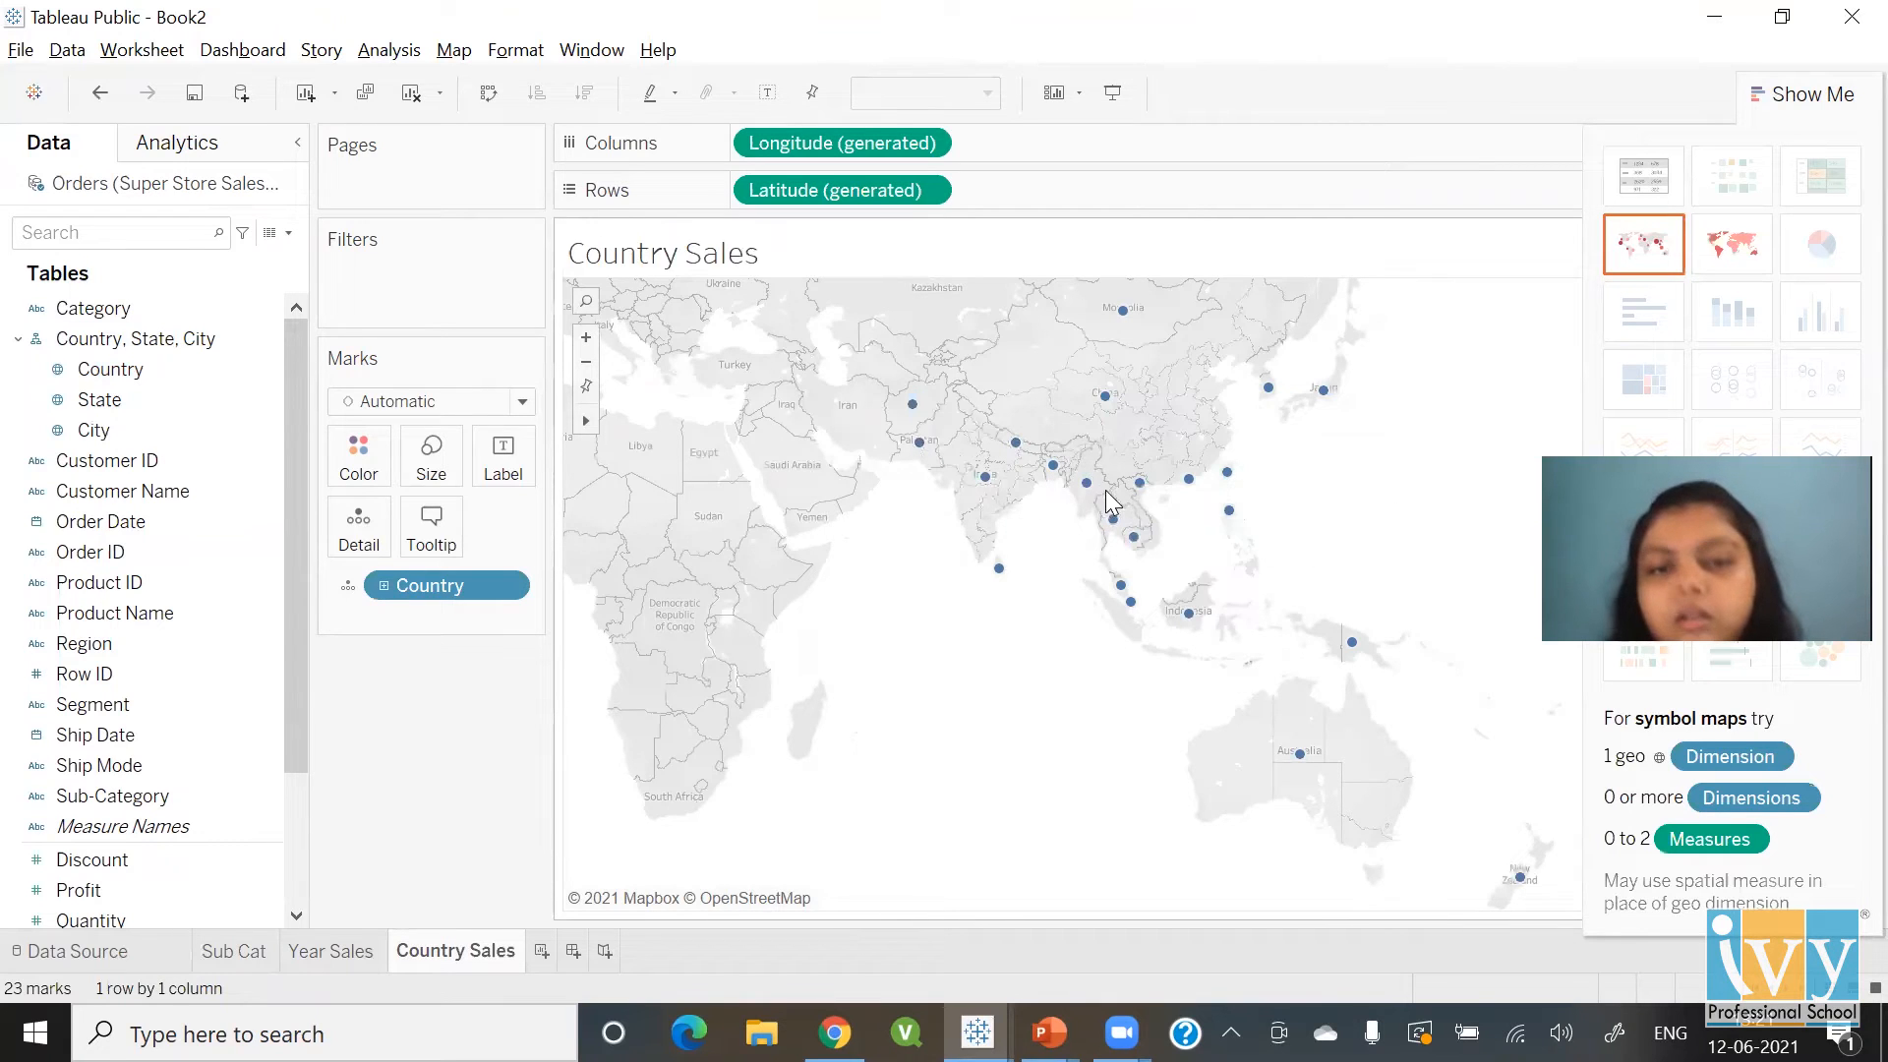
Add Sales and switch to a filled map shading countries by sales, hiding Show Me
mouse_move(1125, 319)
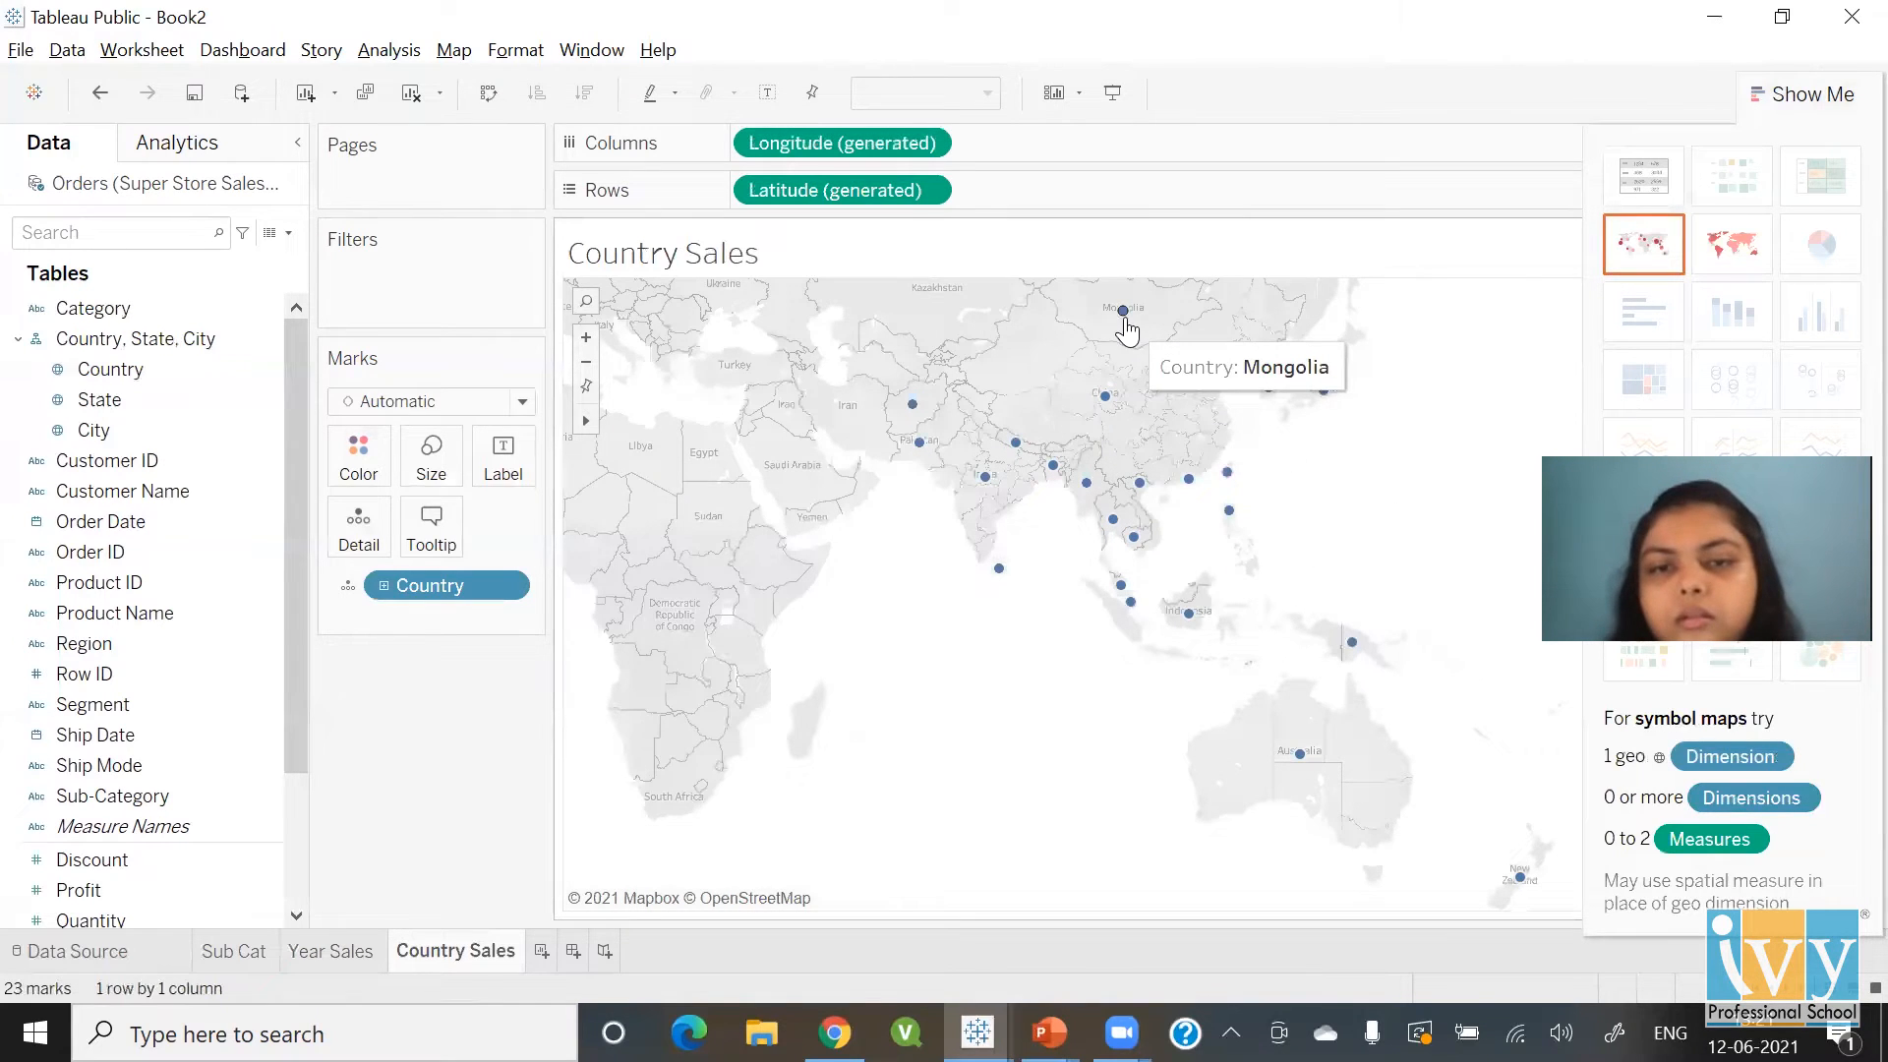
left_click(297, 917)
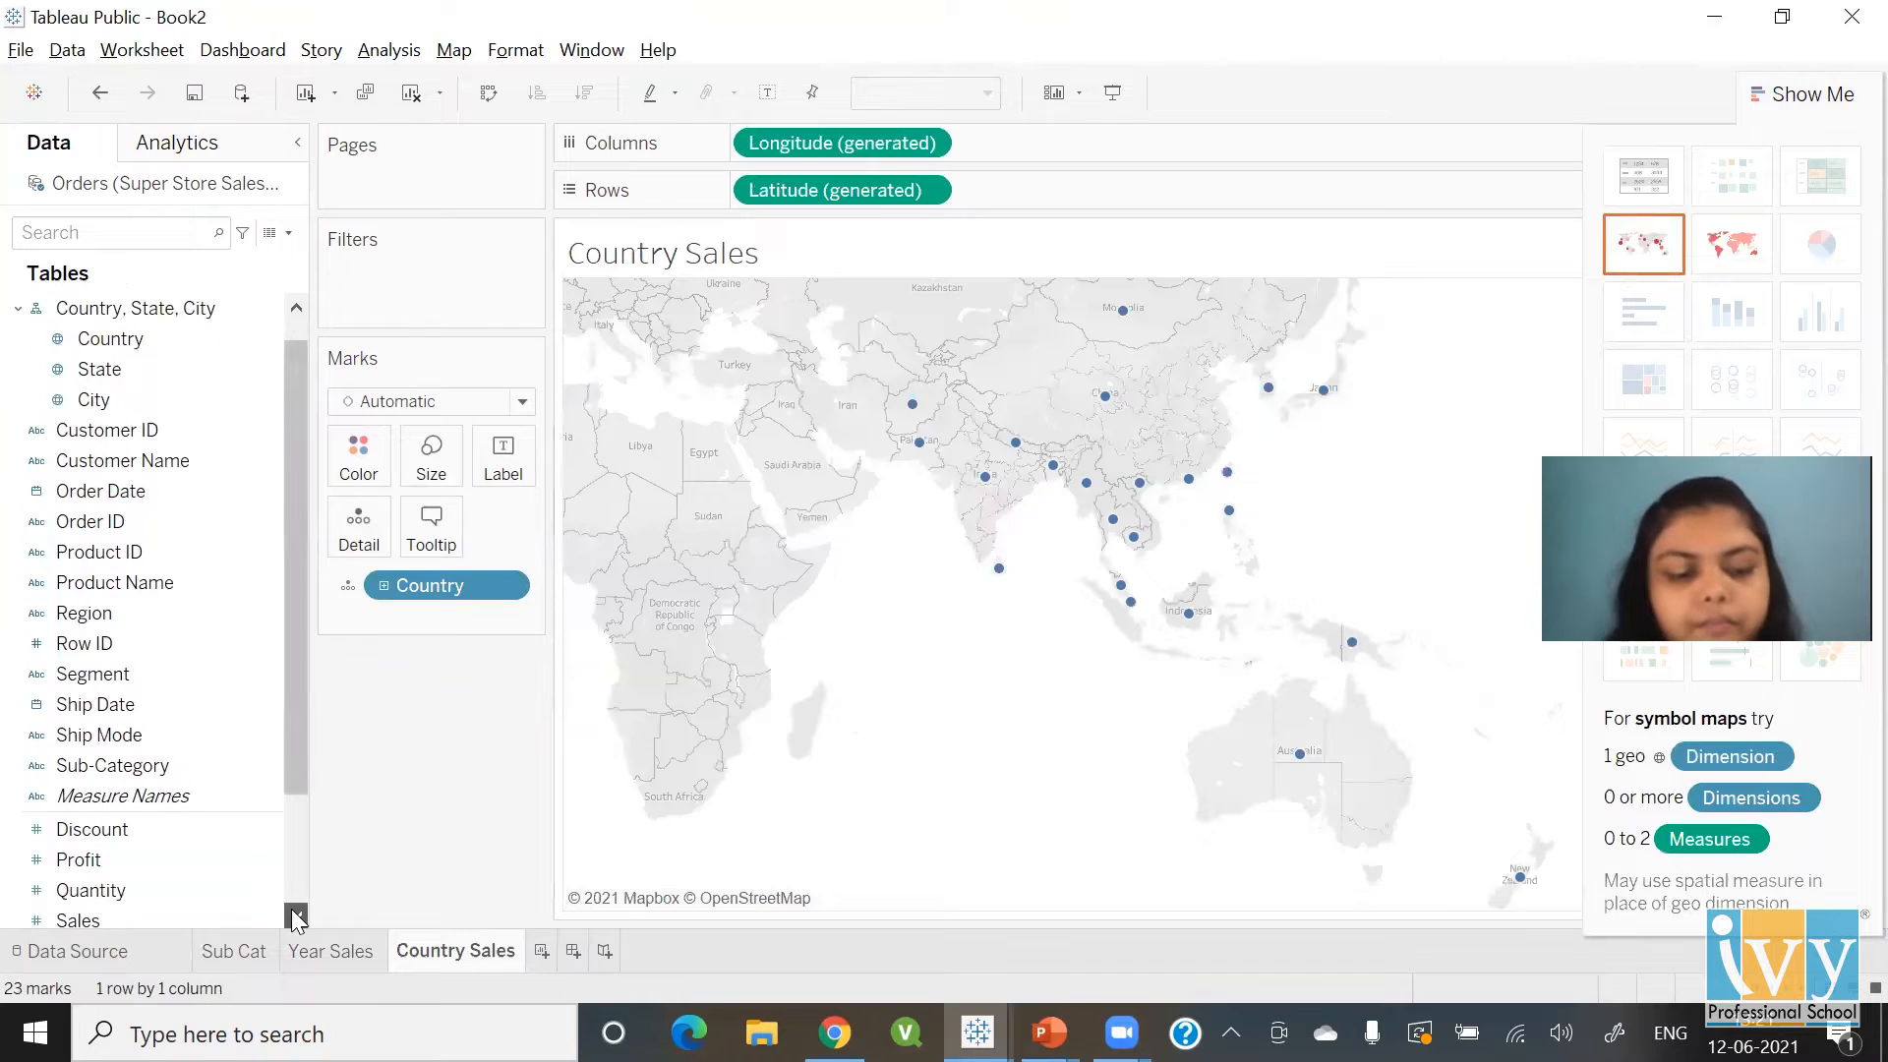
left_click(297, 917)
left_click(297, 917)
double_click(227, 857)
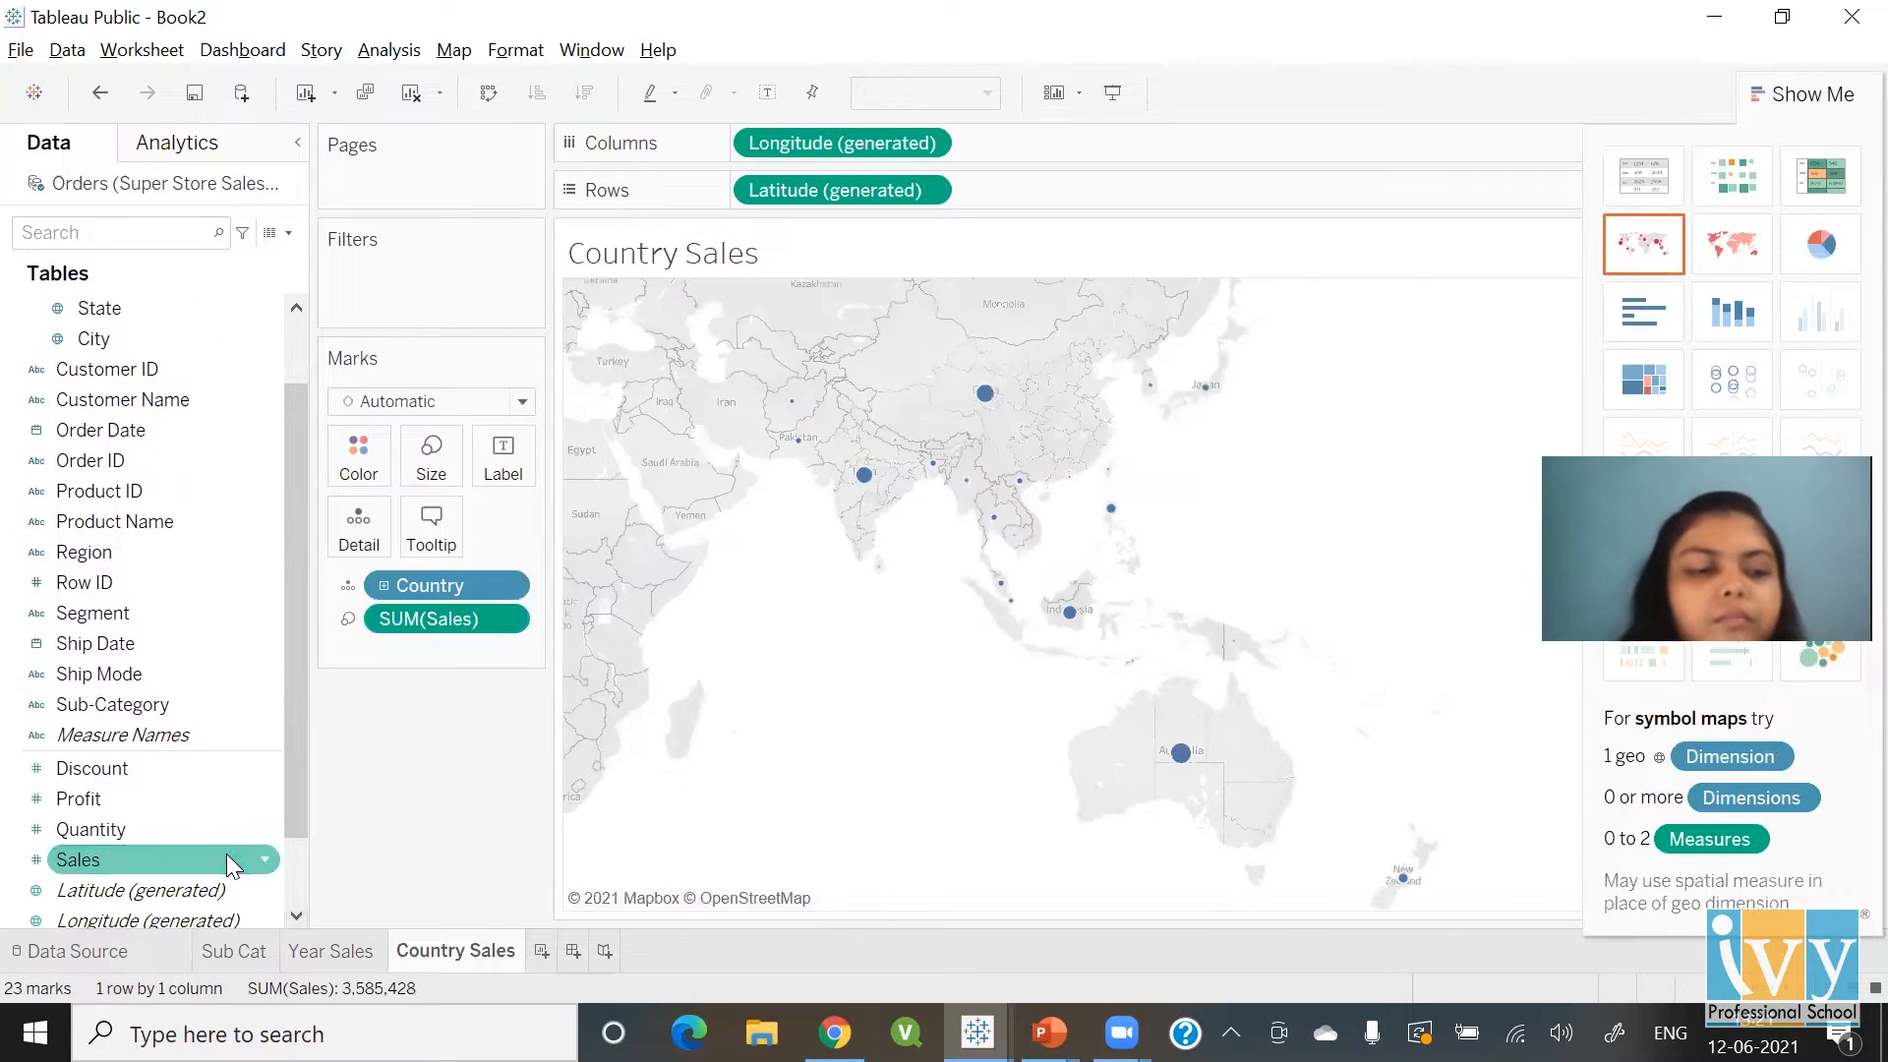
mouse_move(1183, 775)
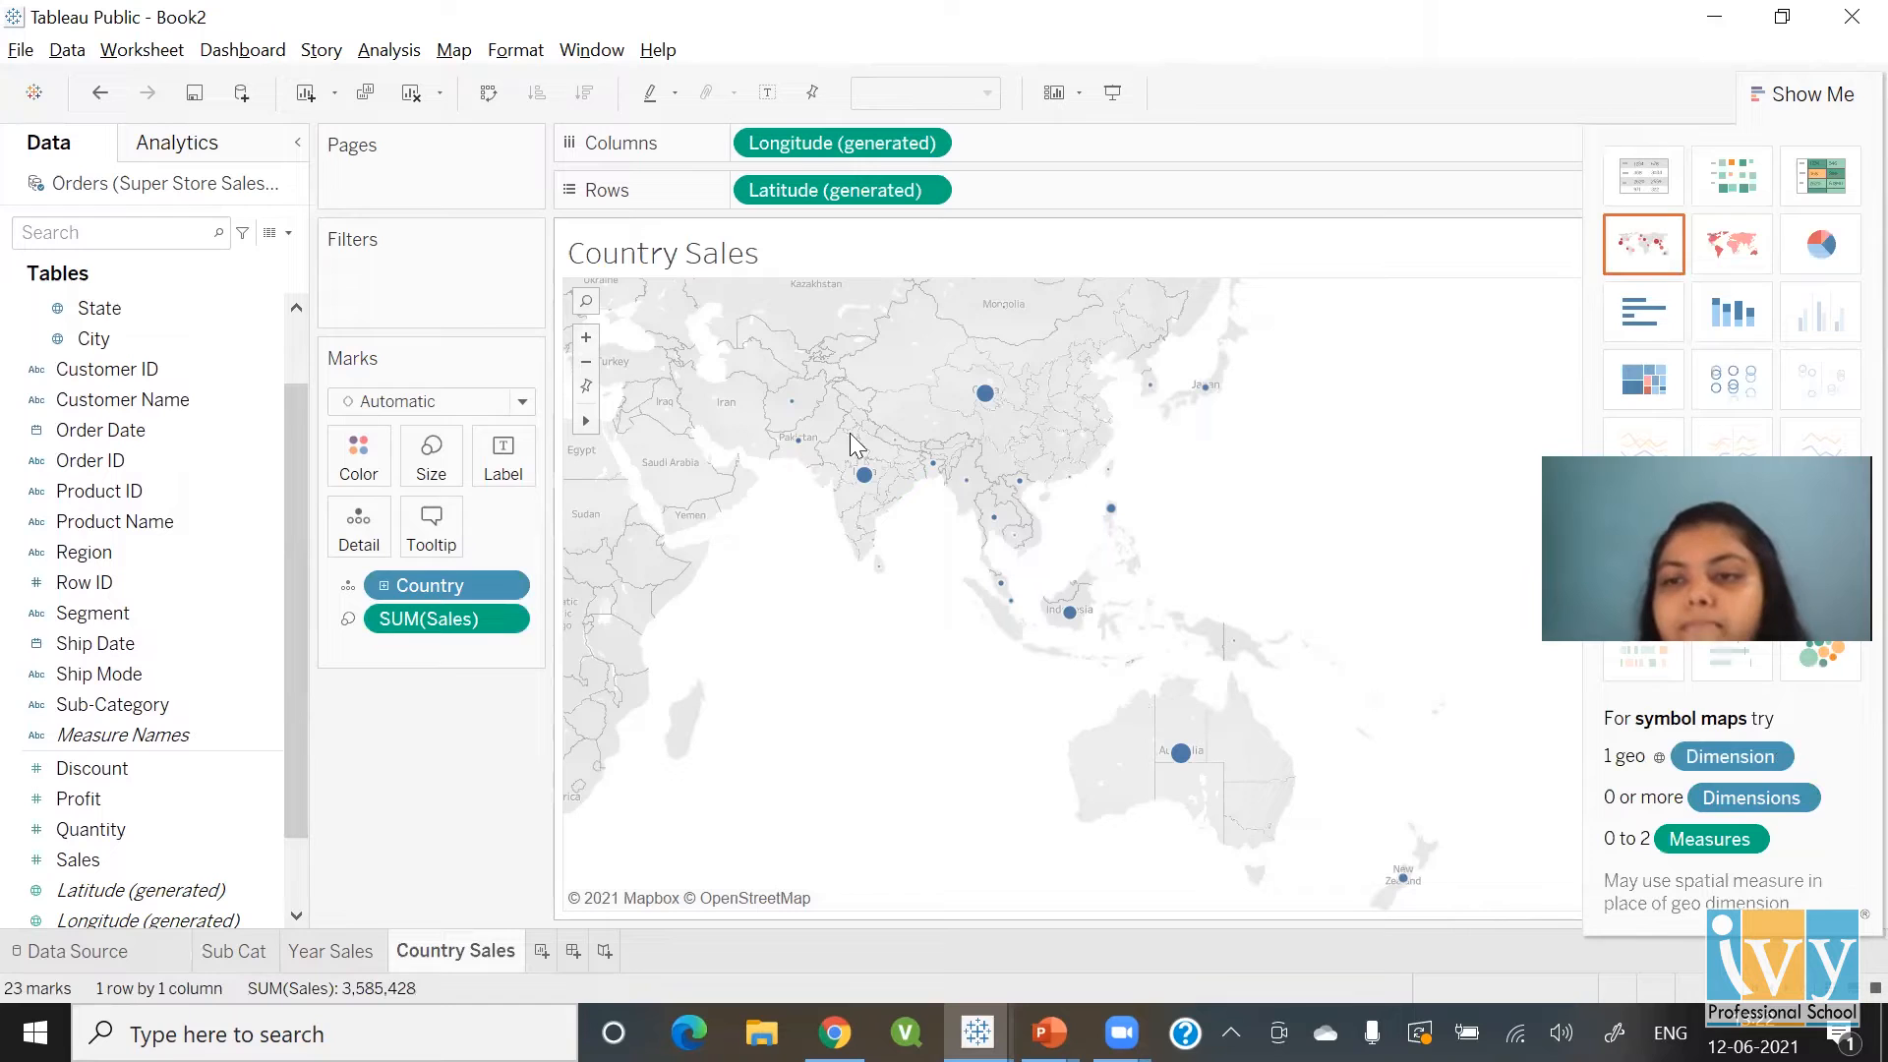
left_click(1707, 240)
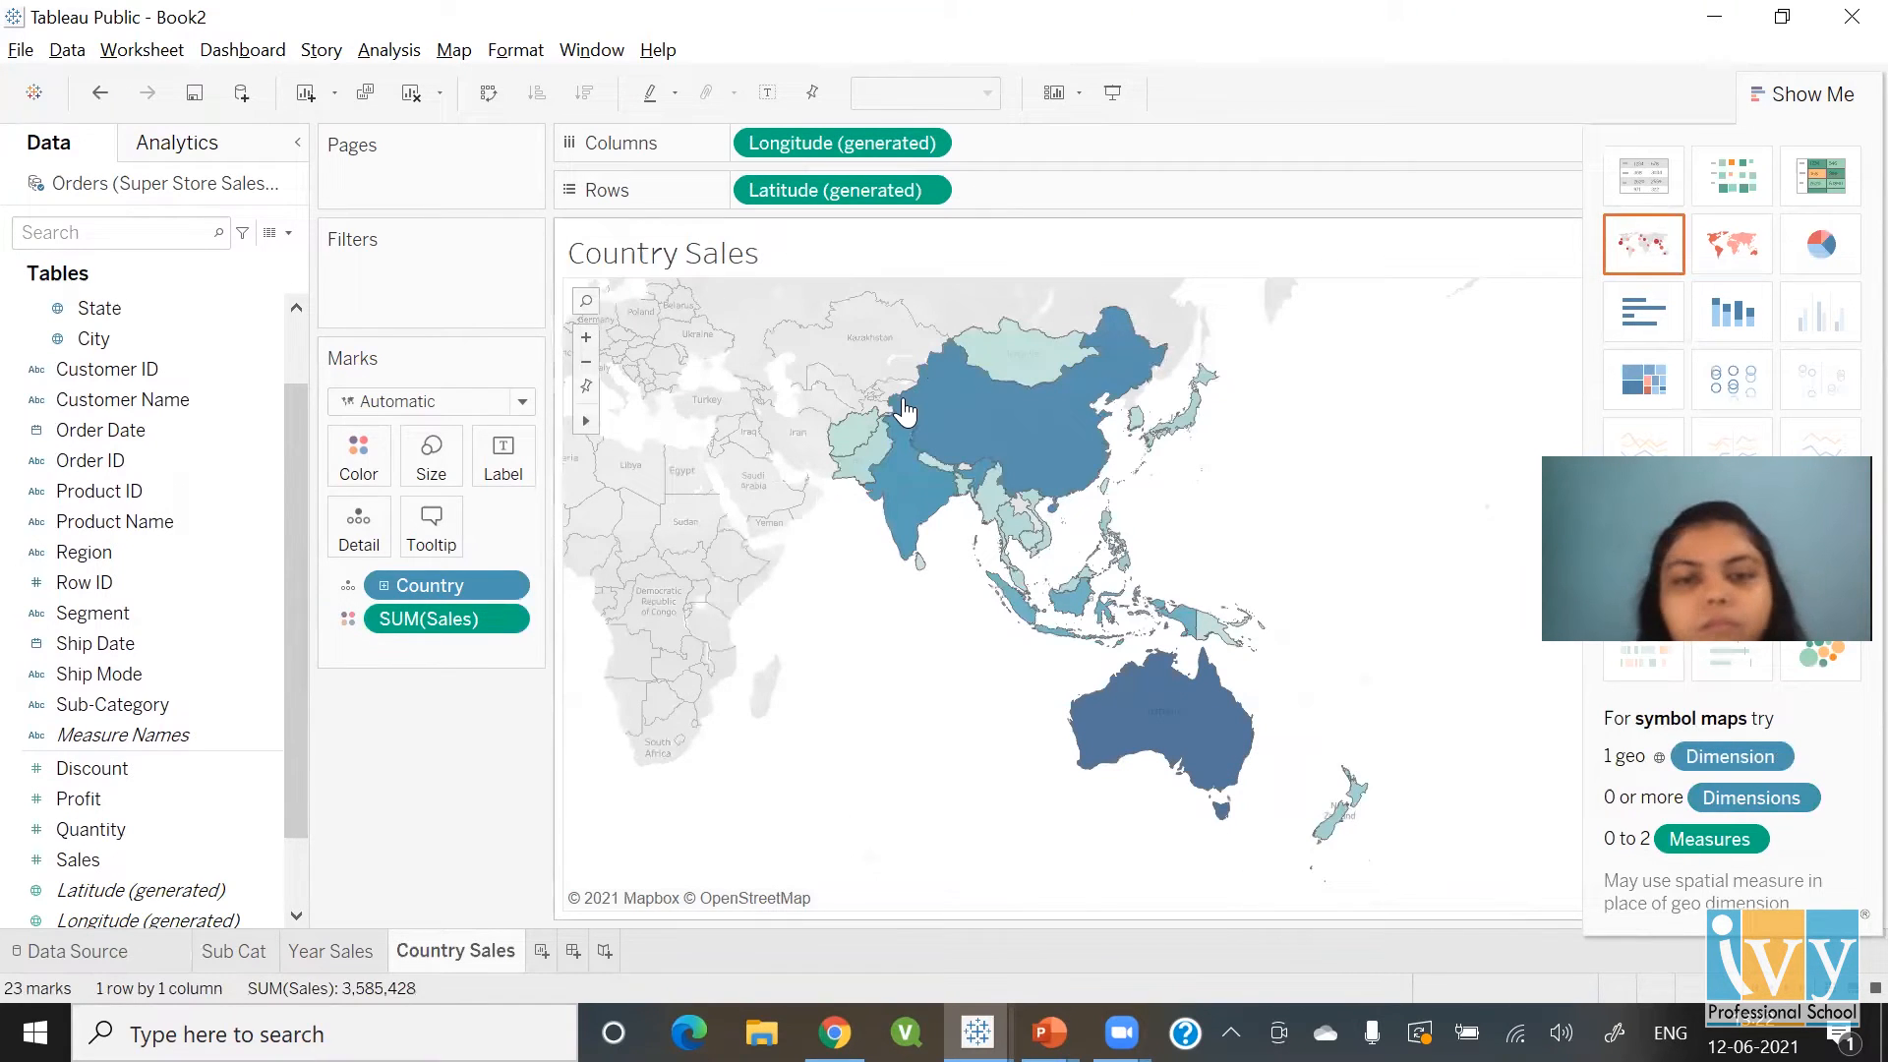
mouse_move(904, 411)
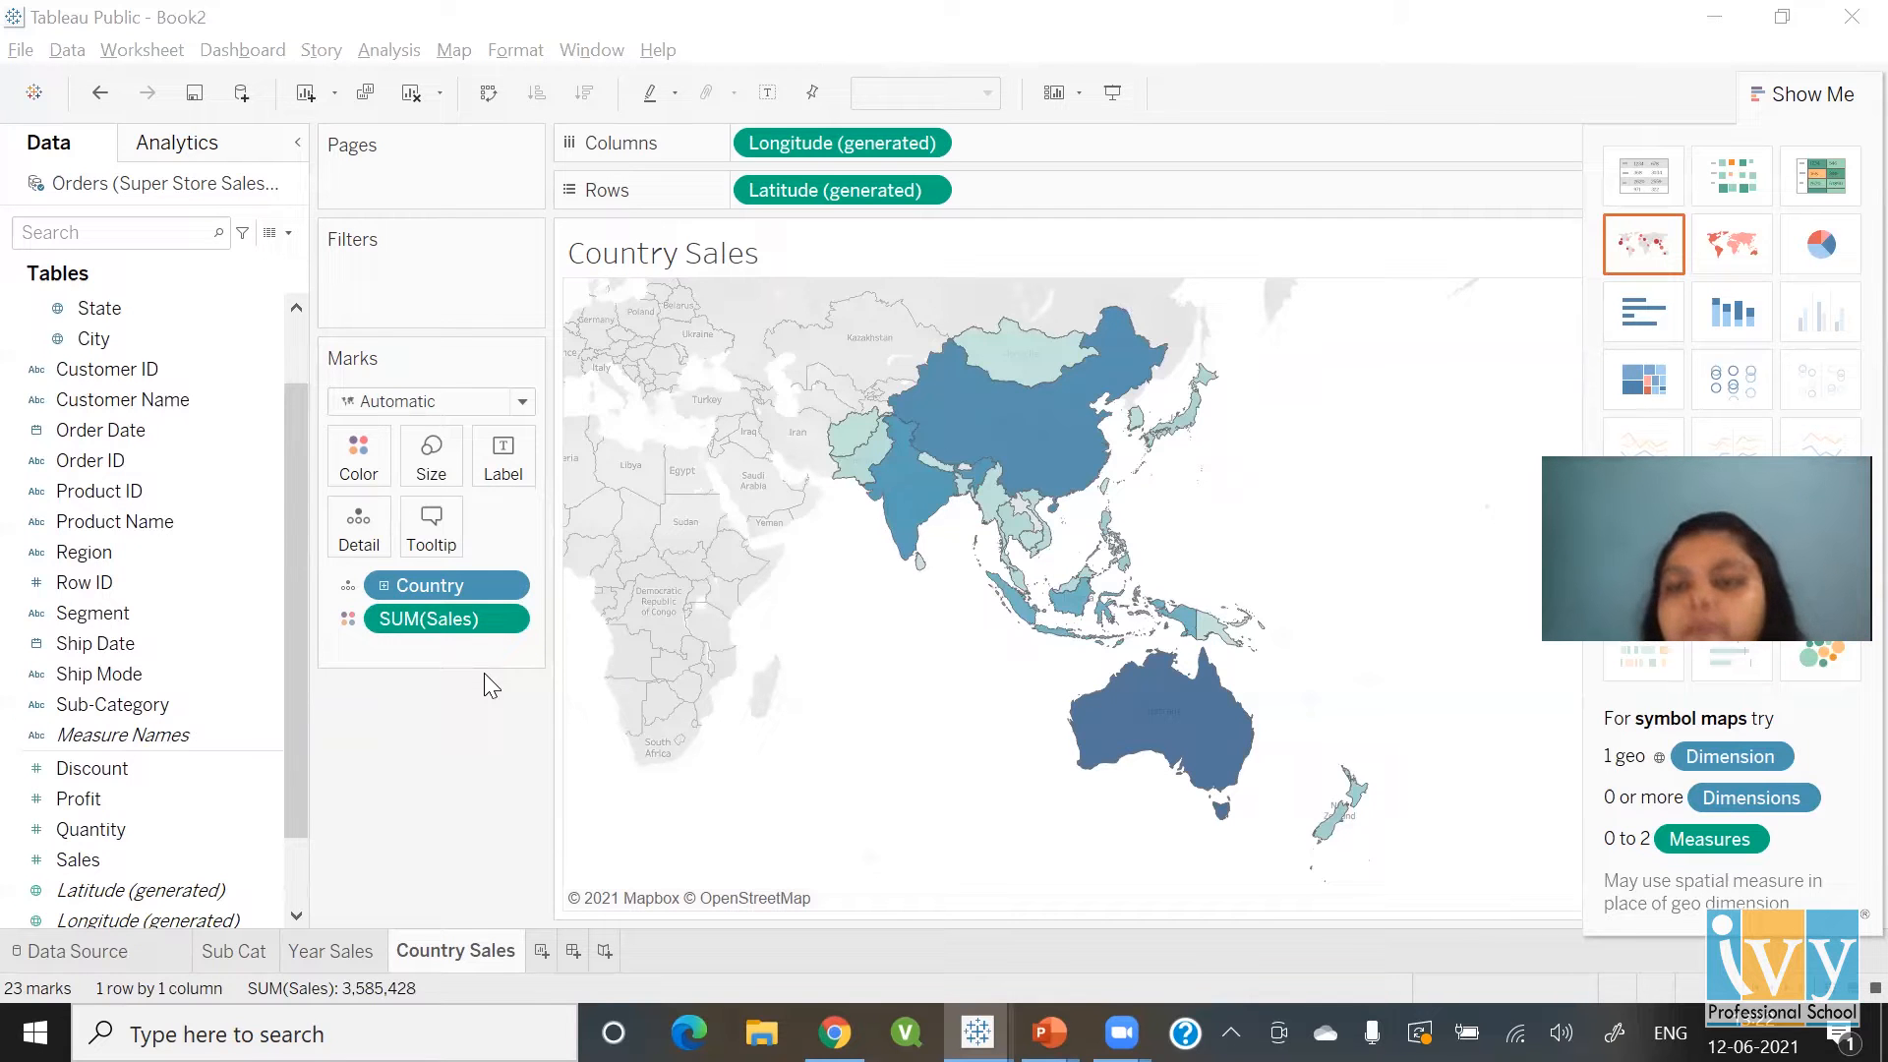
left_click(1798, 98)
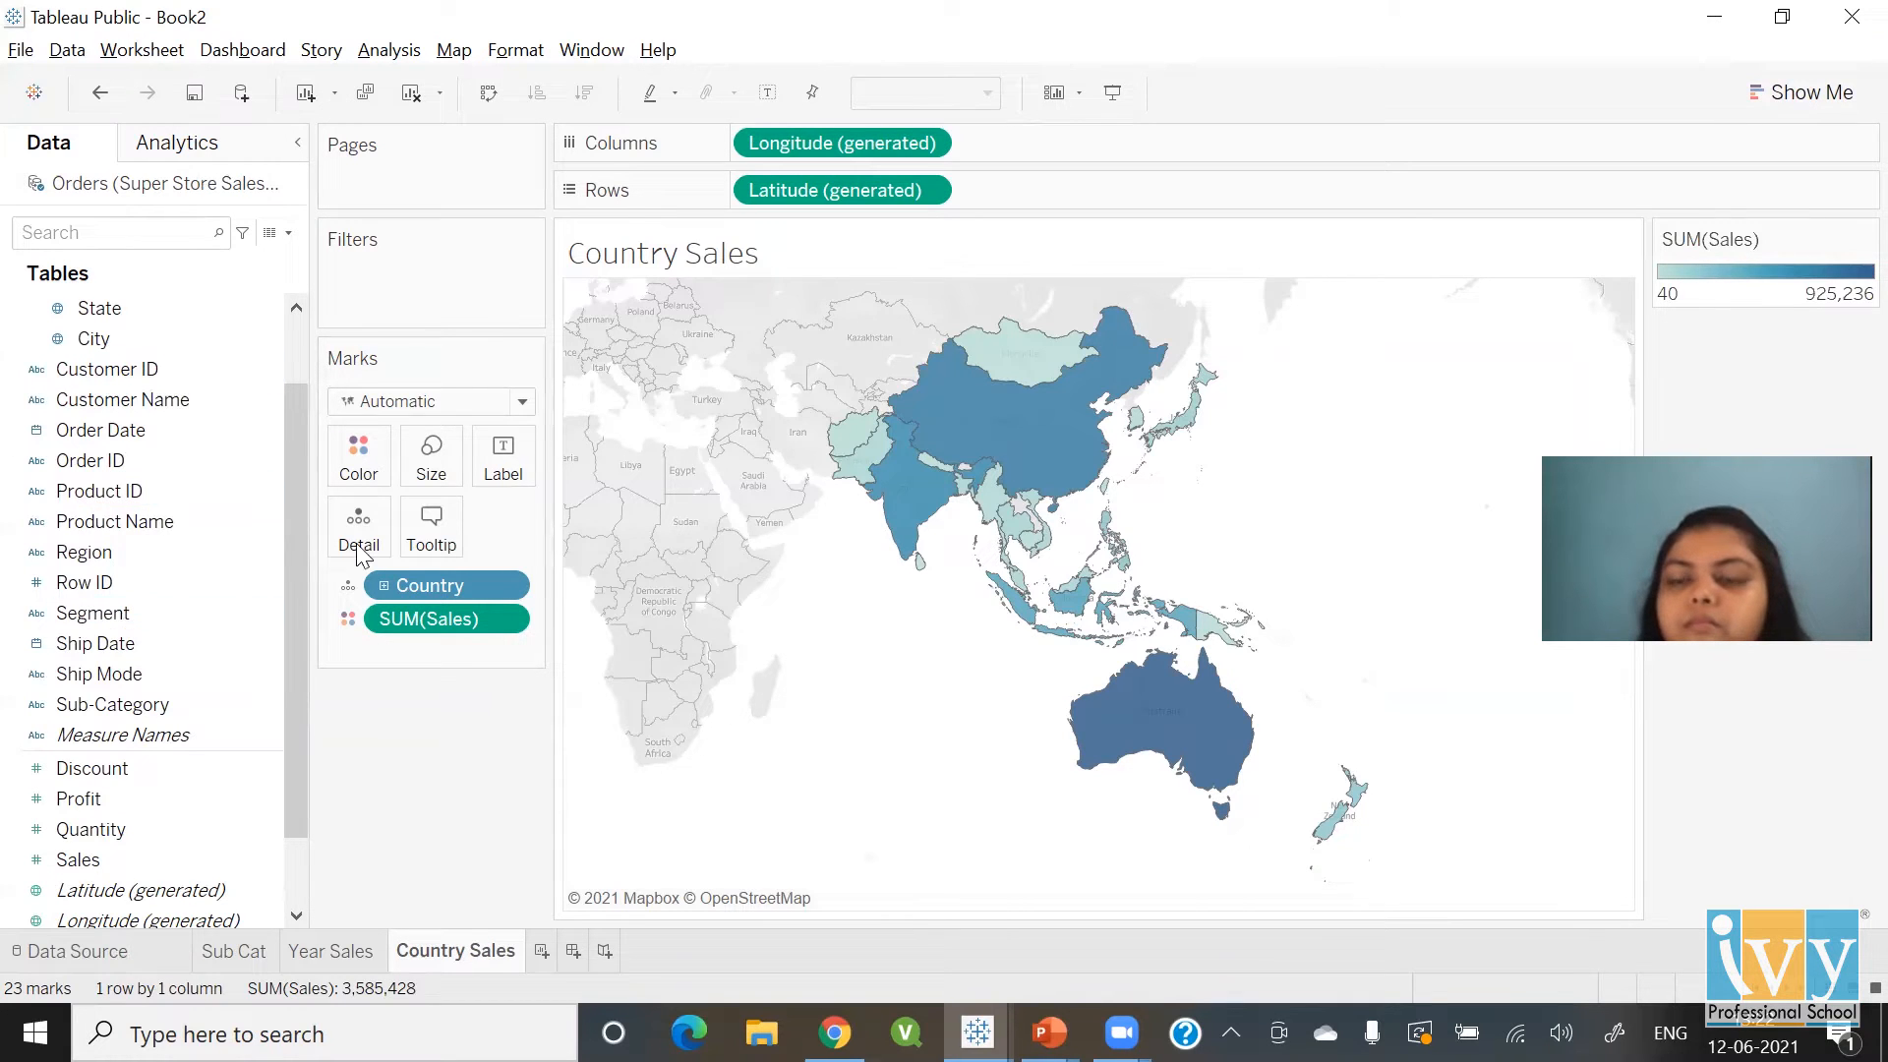
left_click(289, 232)
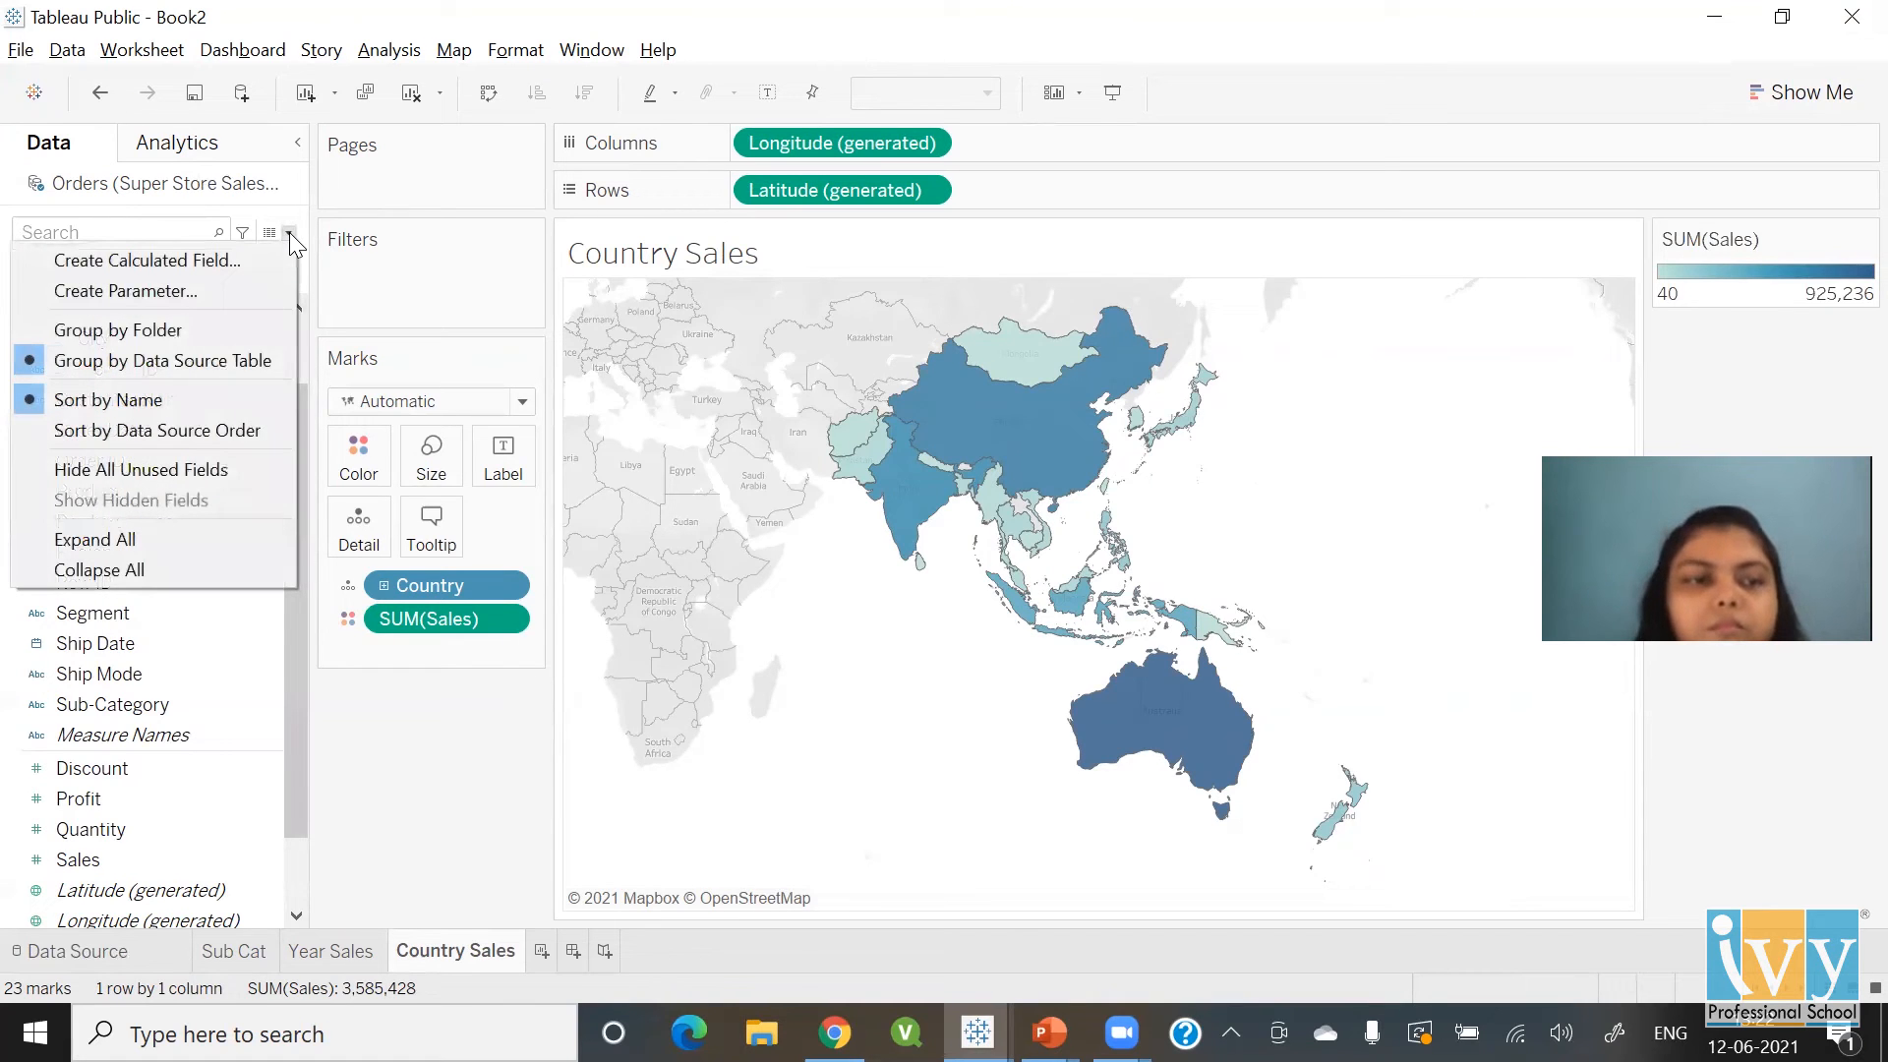
Start a new parameter named 'Chart Type' with String data type
left_click(149, 288)
left_click(837, 275)
left_click_drag(837, 275, 674, 278)
type("Chart Type")
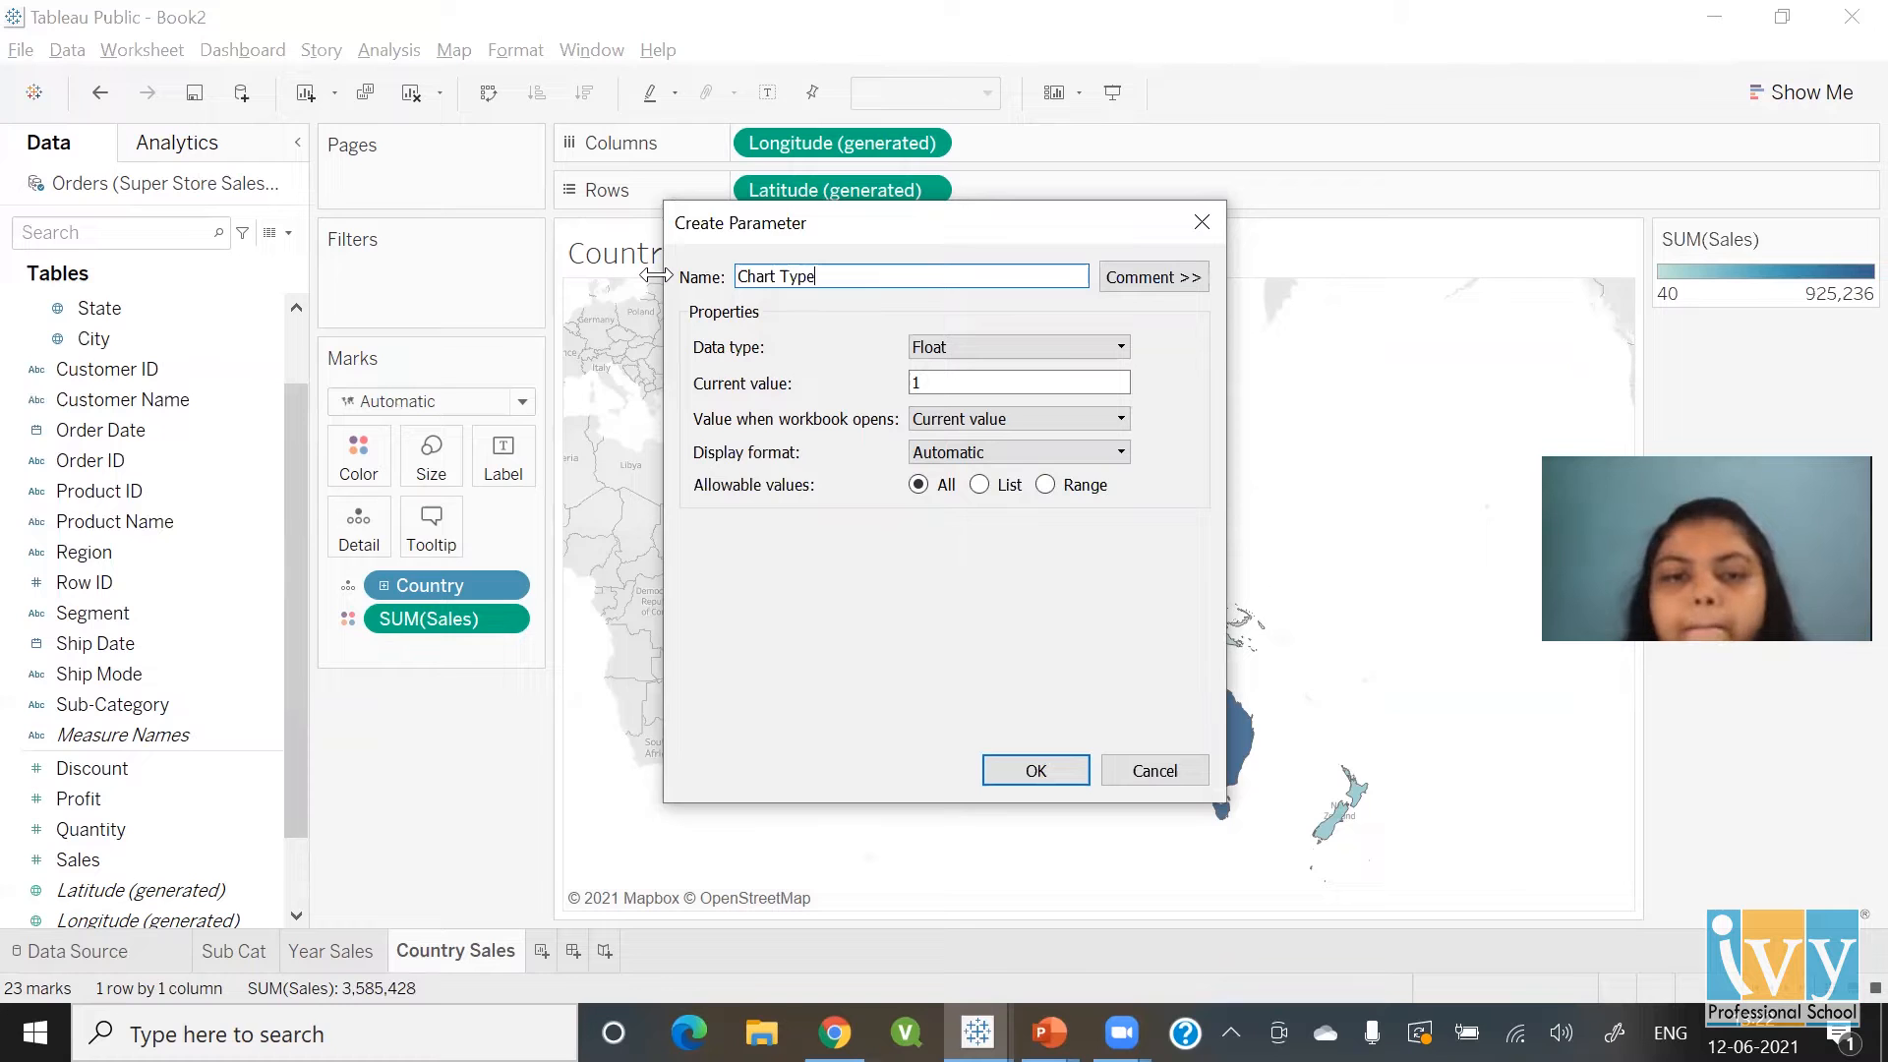
left_click(1009, 348)
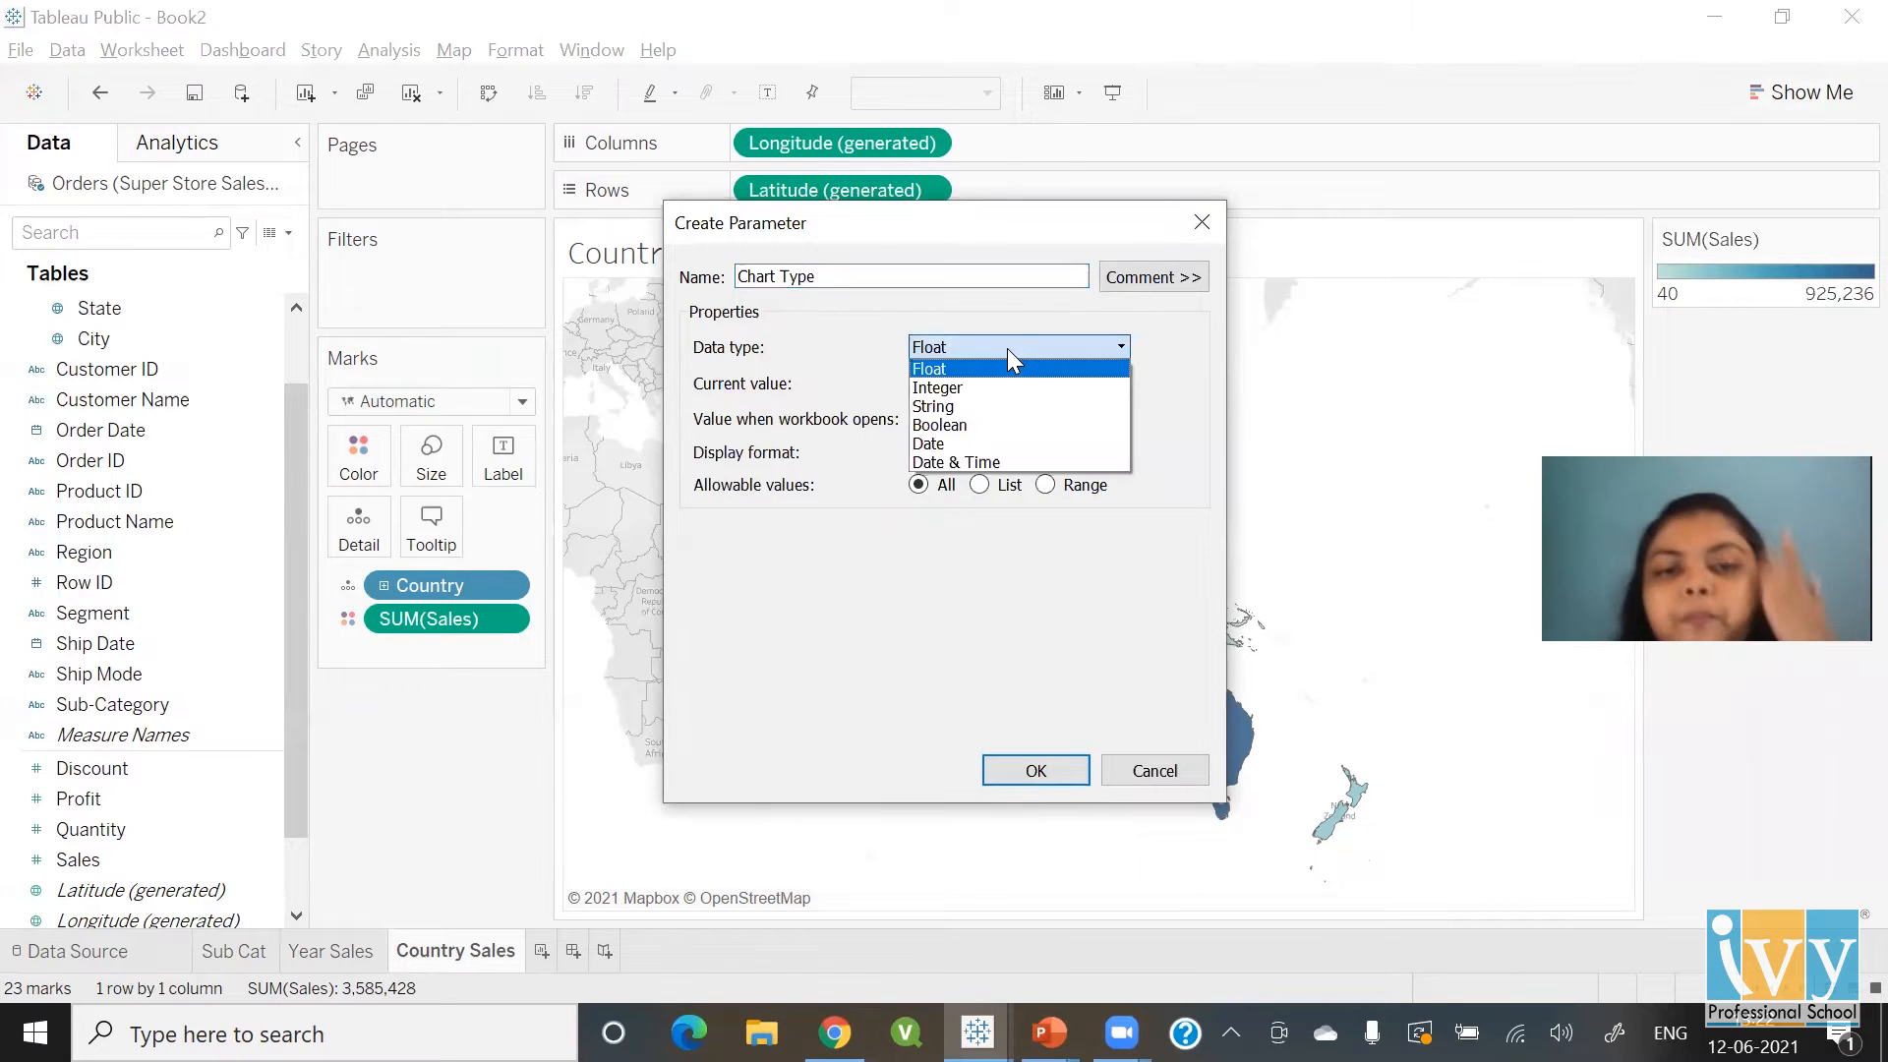
left_click(984, 403)
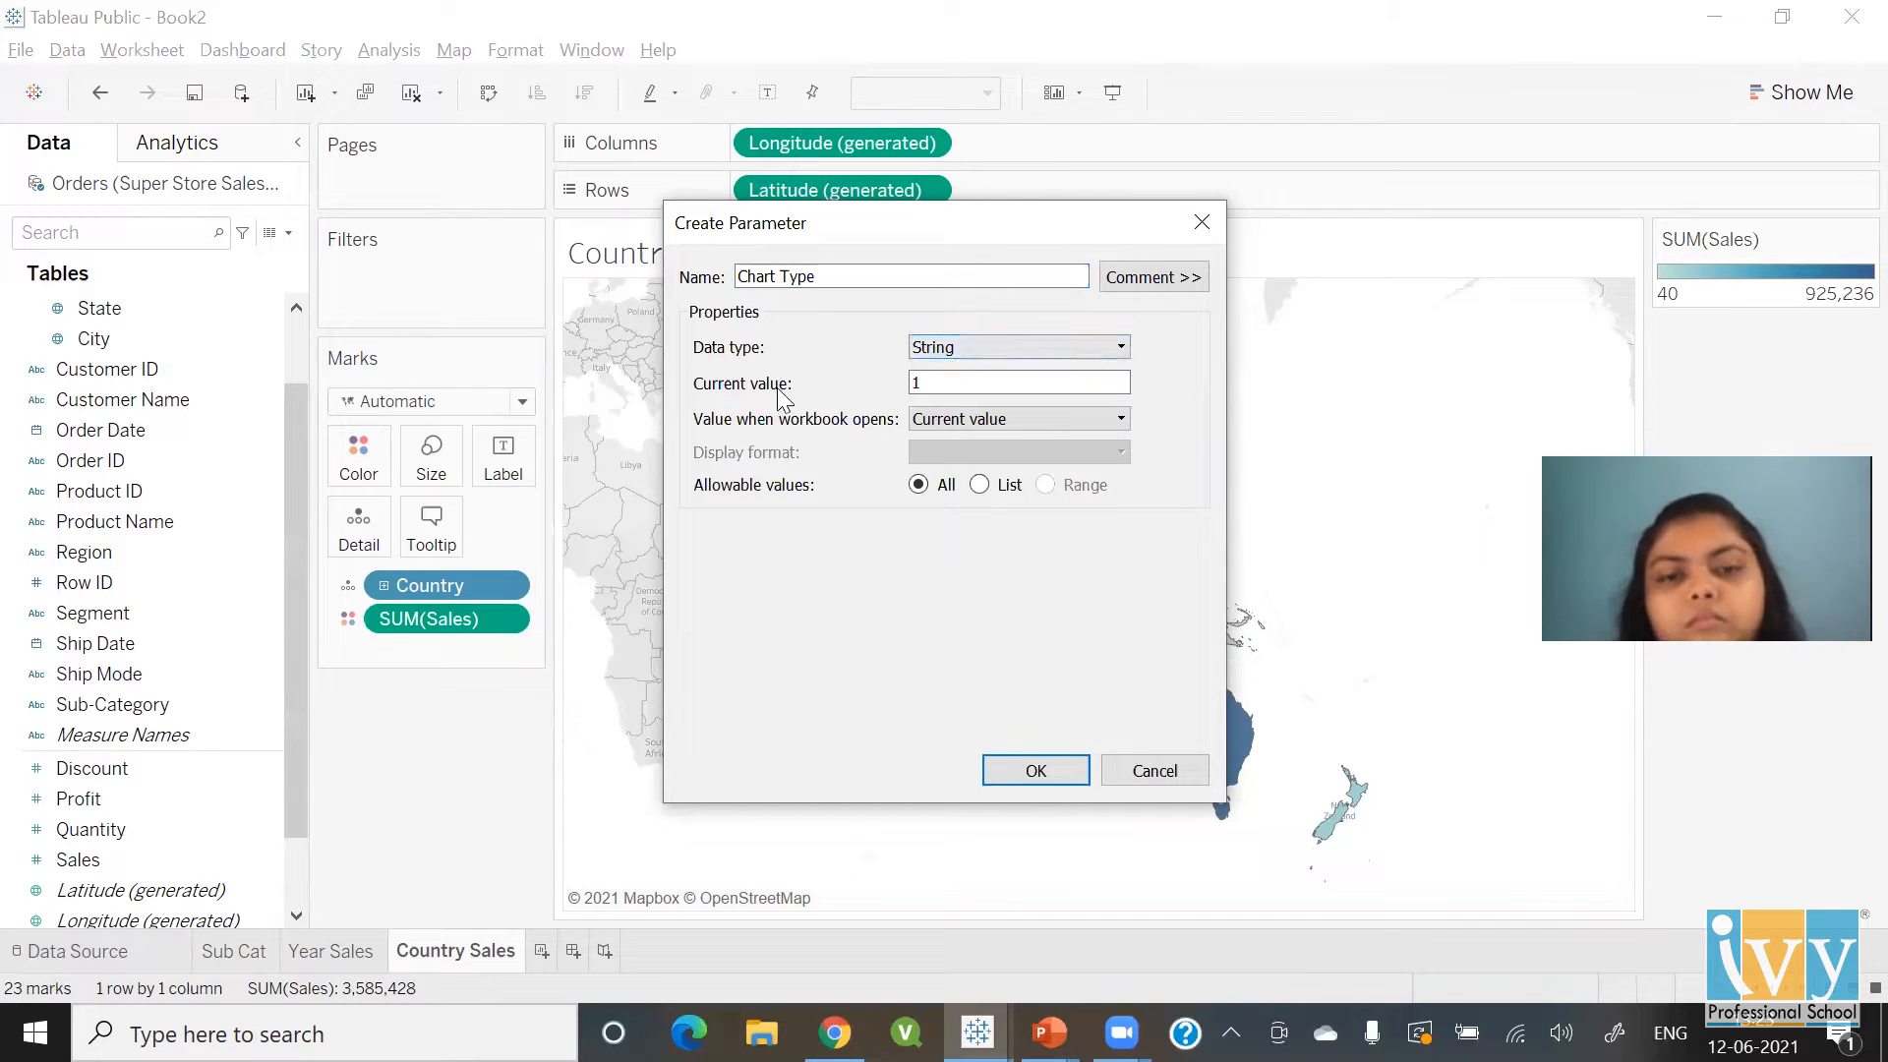
Make its allowable values a list of Bar, Line and Map
left_click(1007, 484)
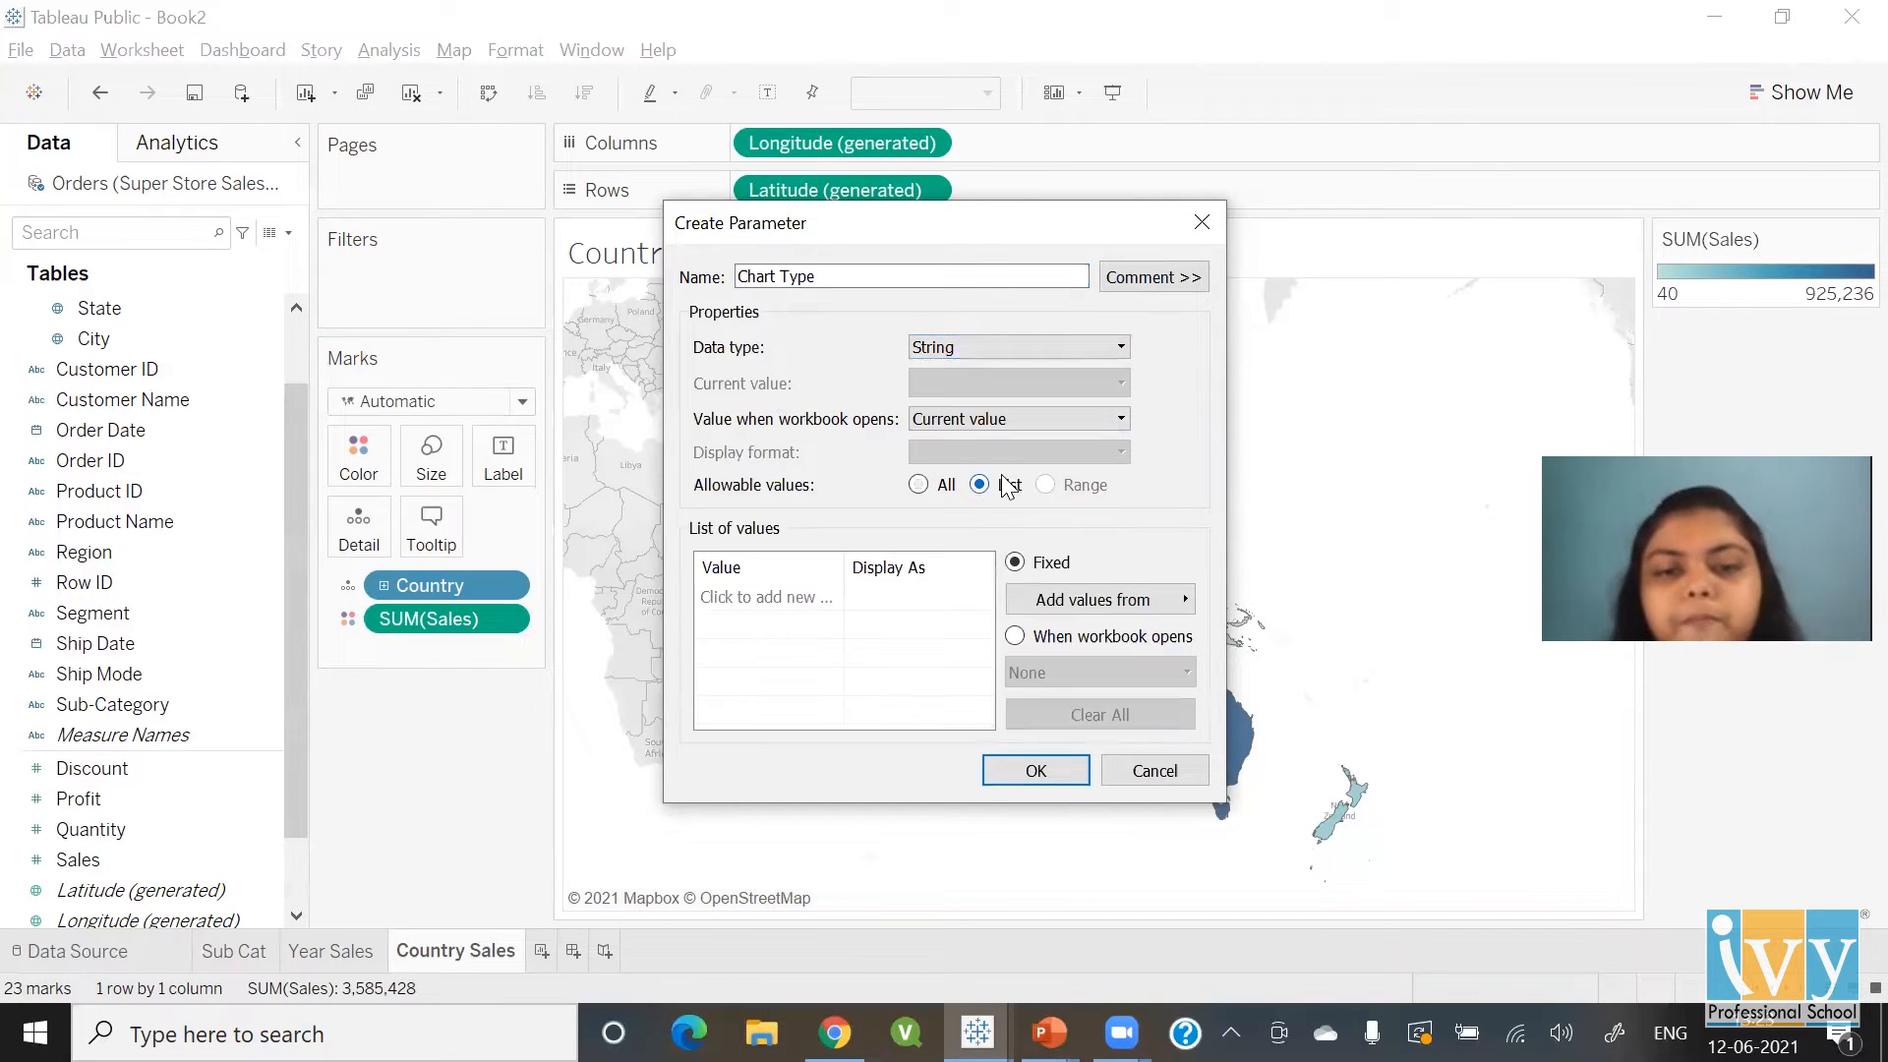
left_click(814, 597)
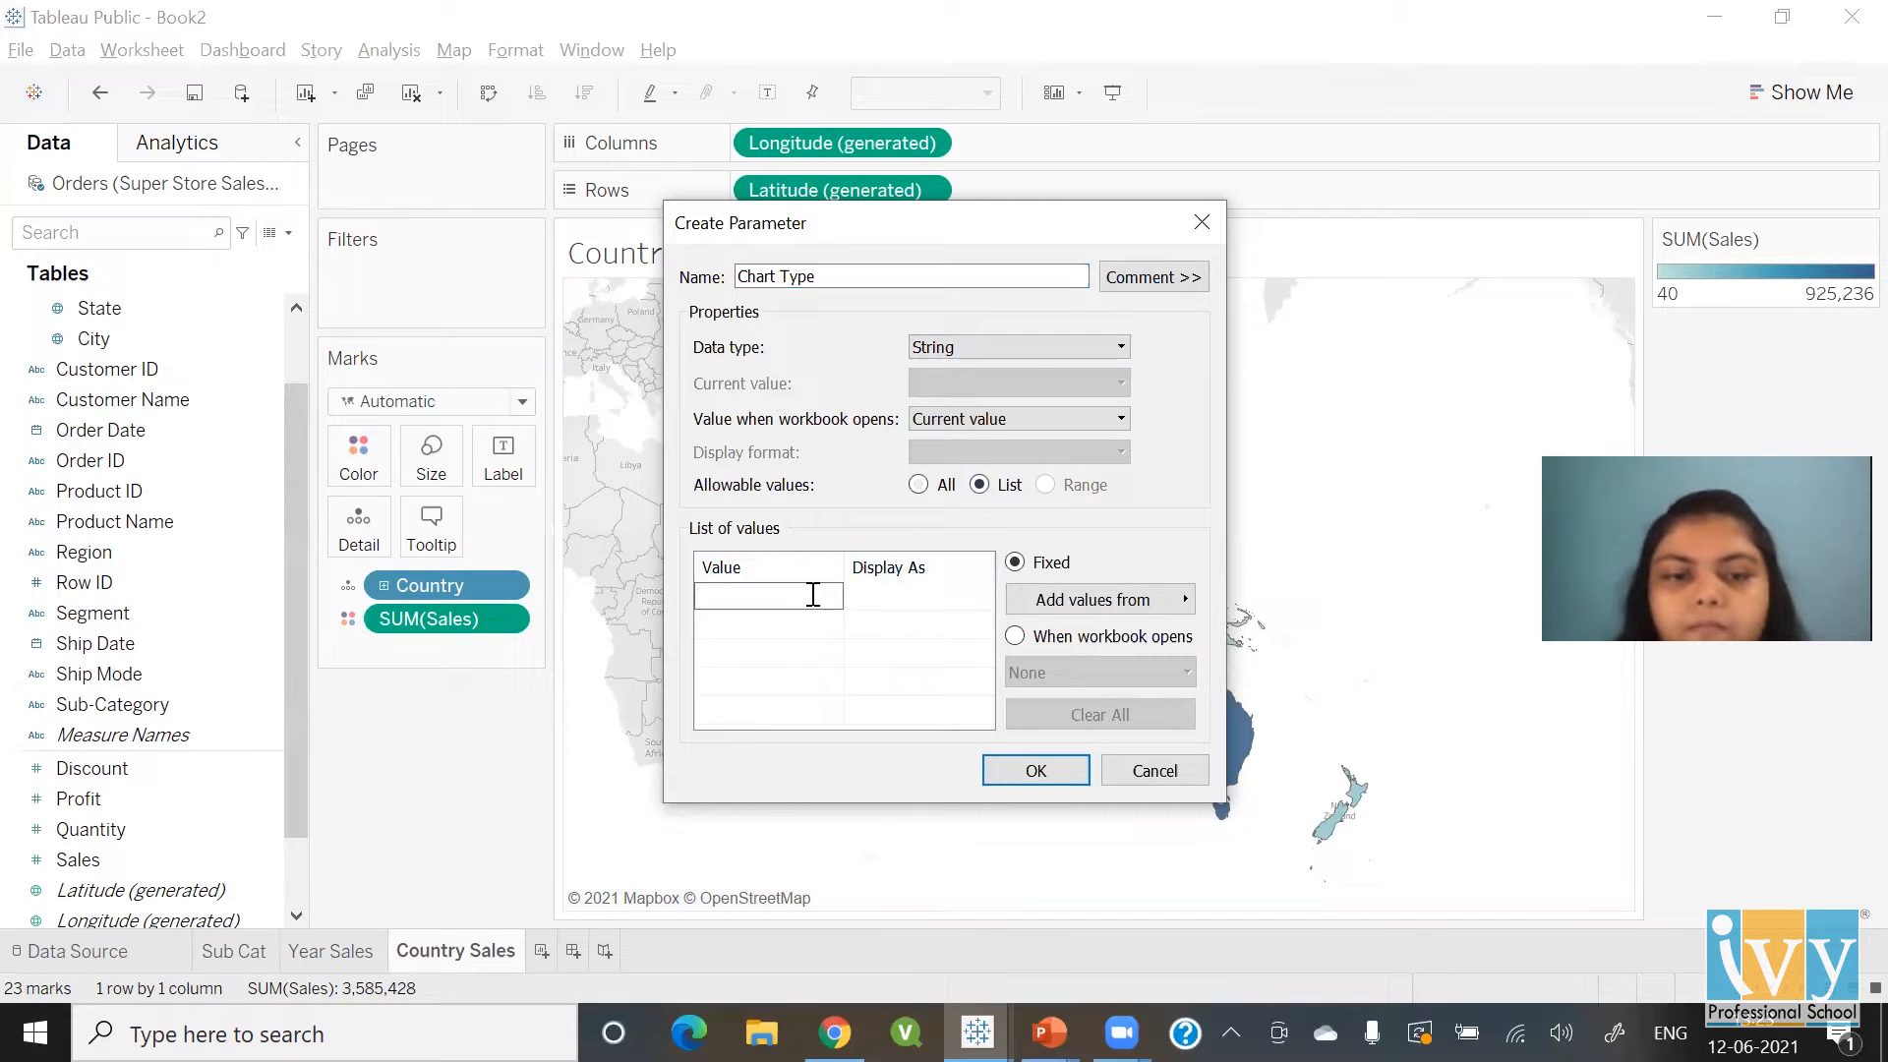
type("Bar")
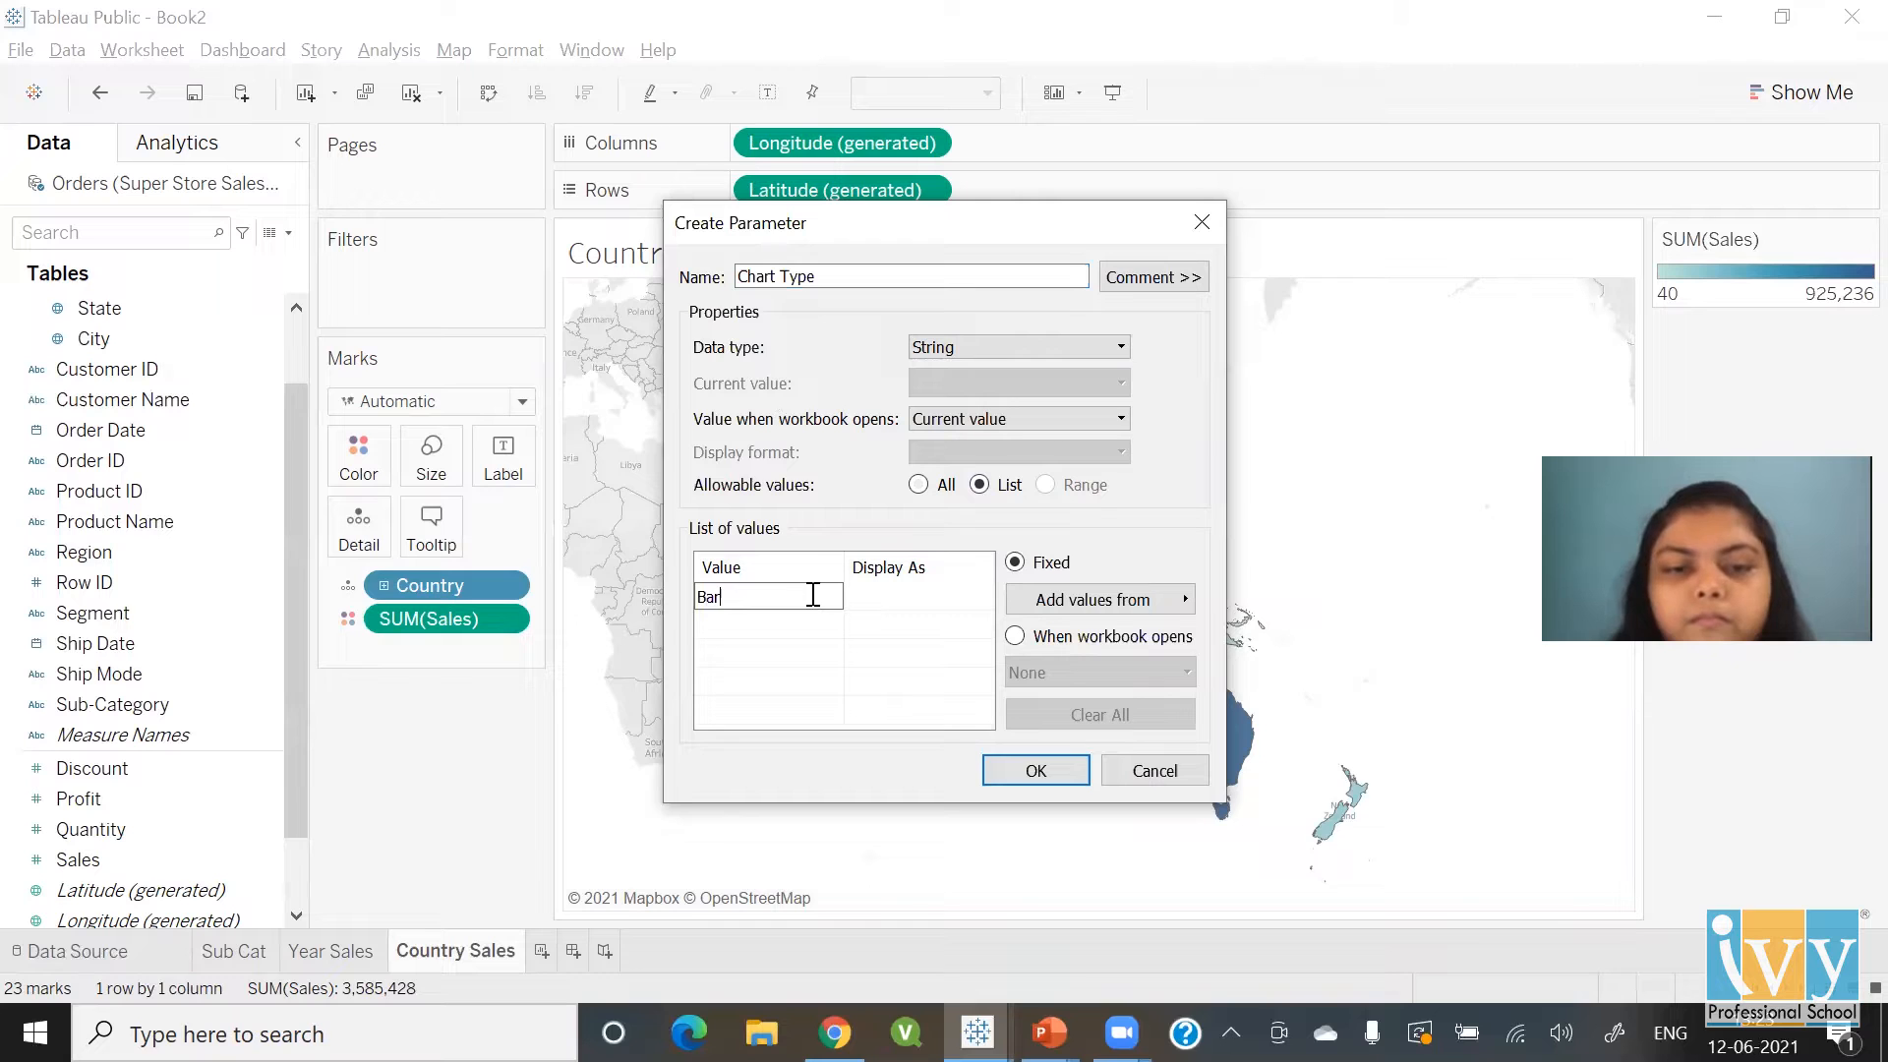
key("Tab")
type("Bar")
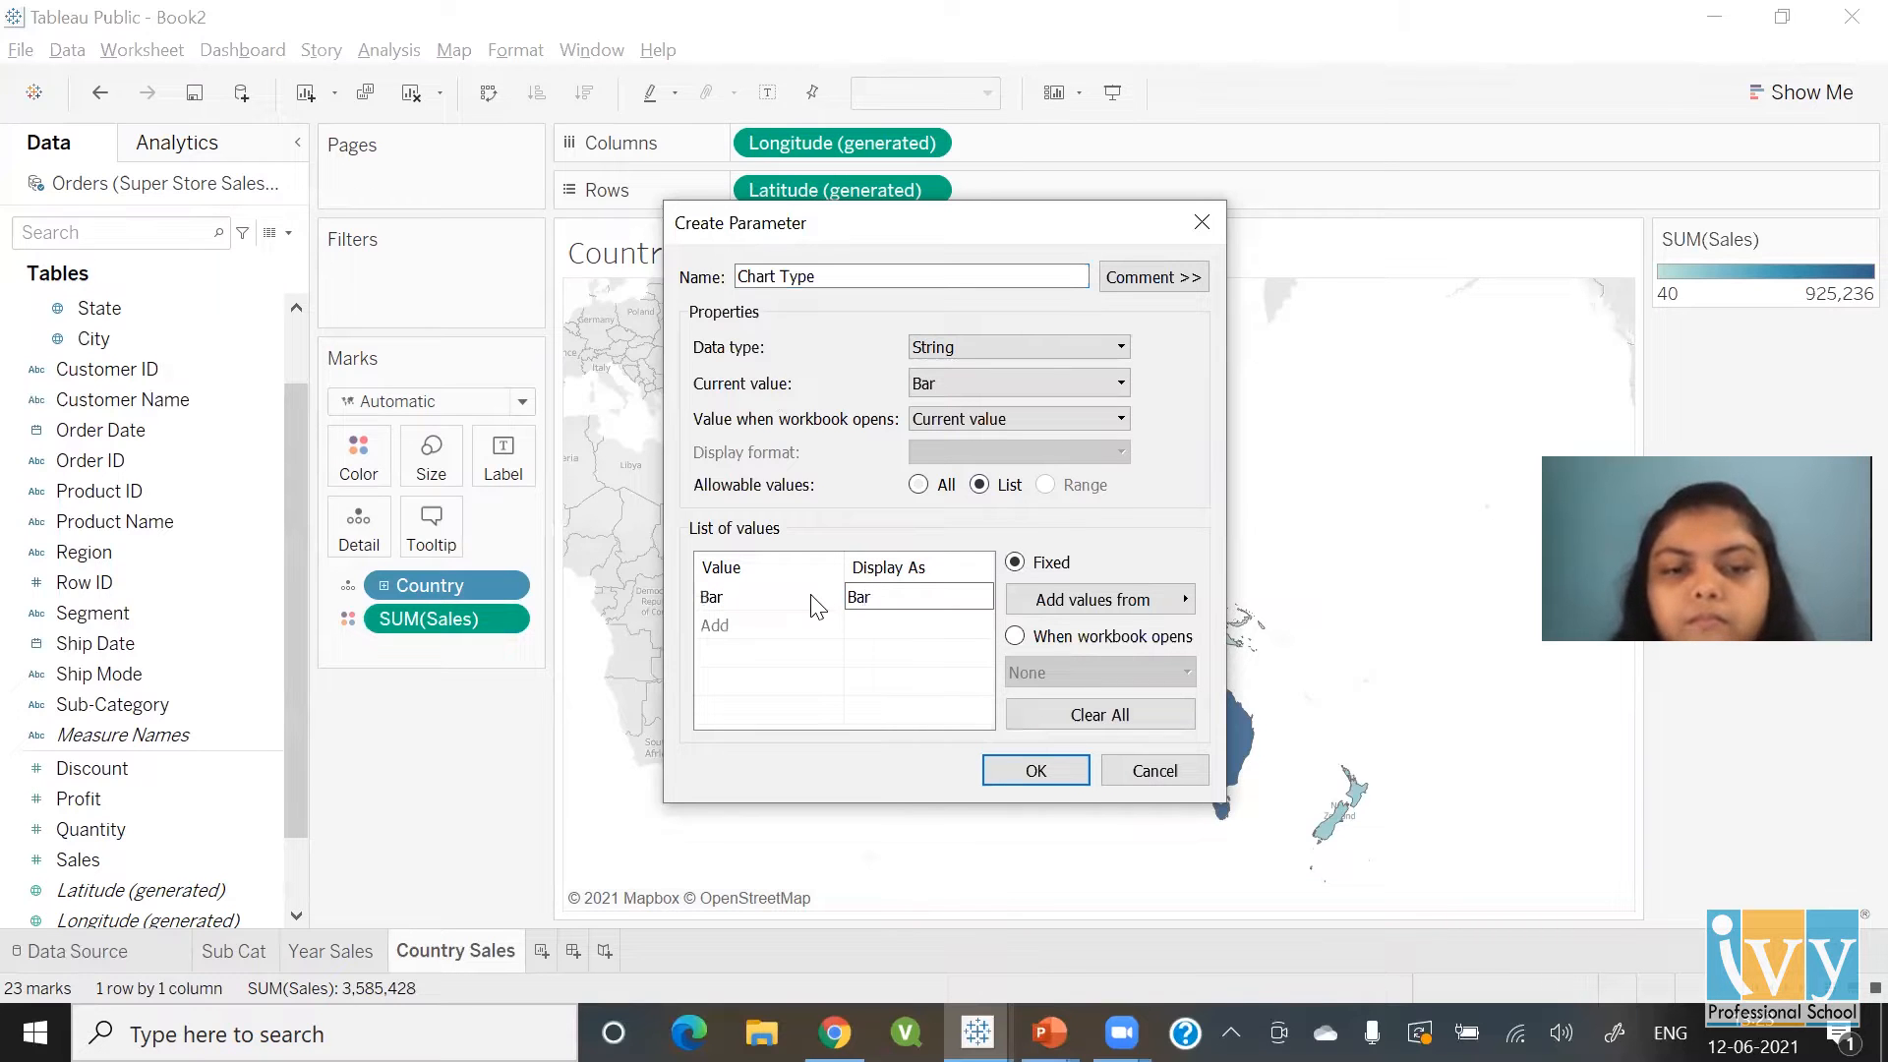
left_click(811, 625)
type("Line")
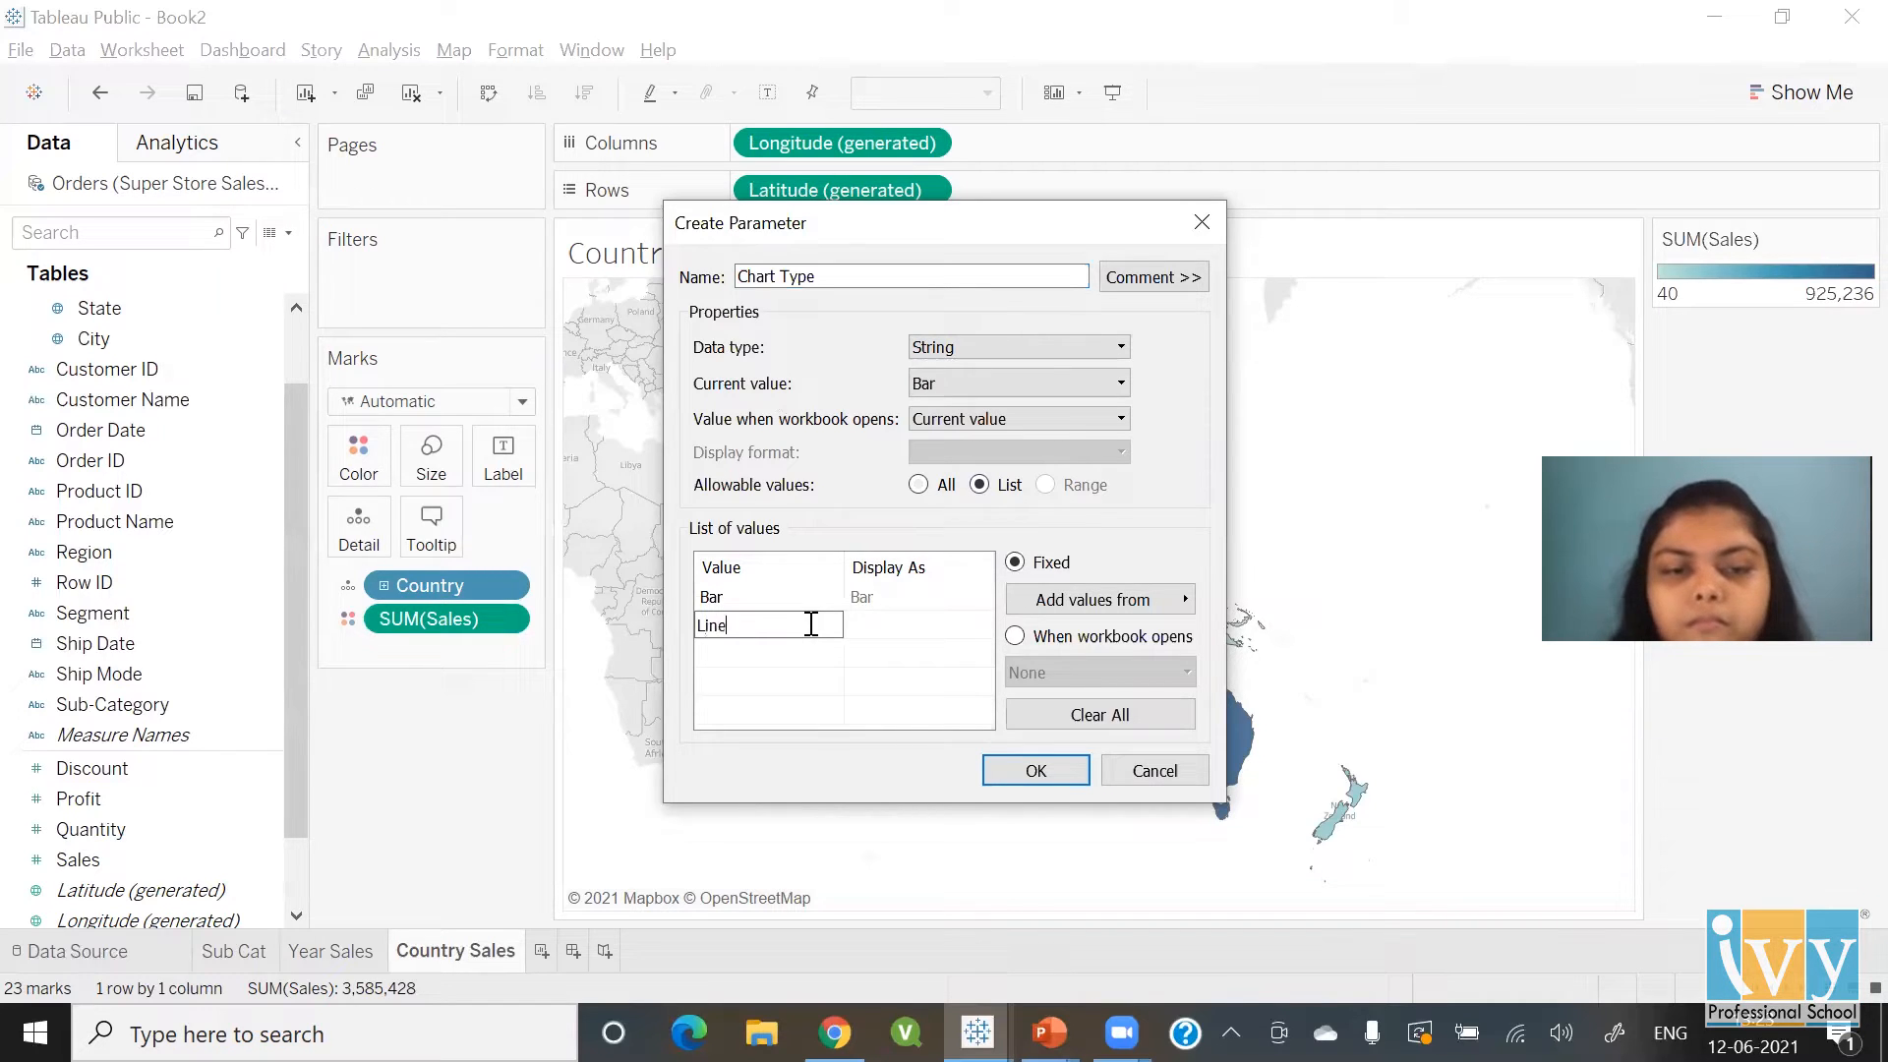
left_click(814, 655)
type("Map")
left_click(851, 709)
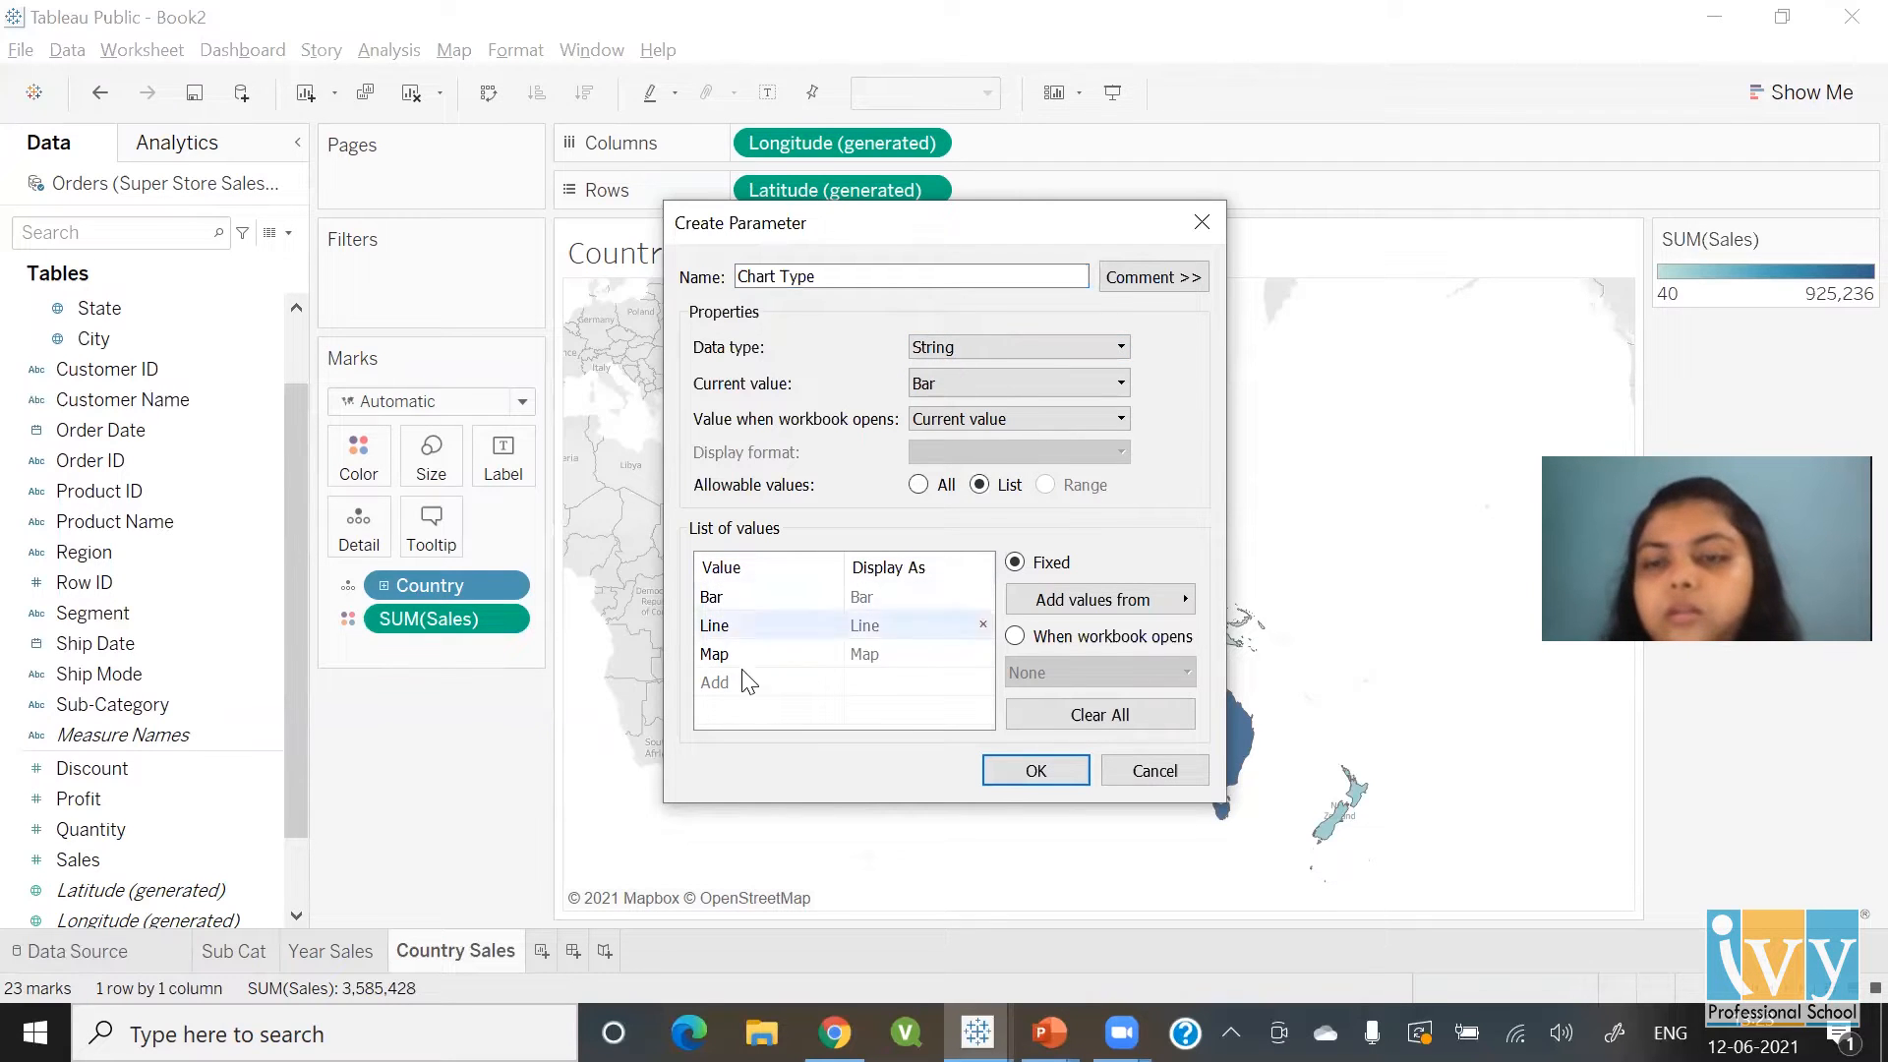
Try Integer data type with a range of 1 to 100
left_click(985, 352)
left_click(974, 386)
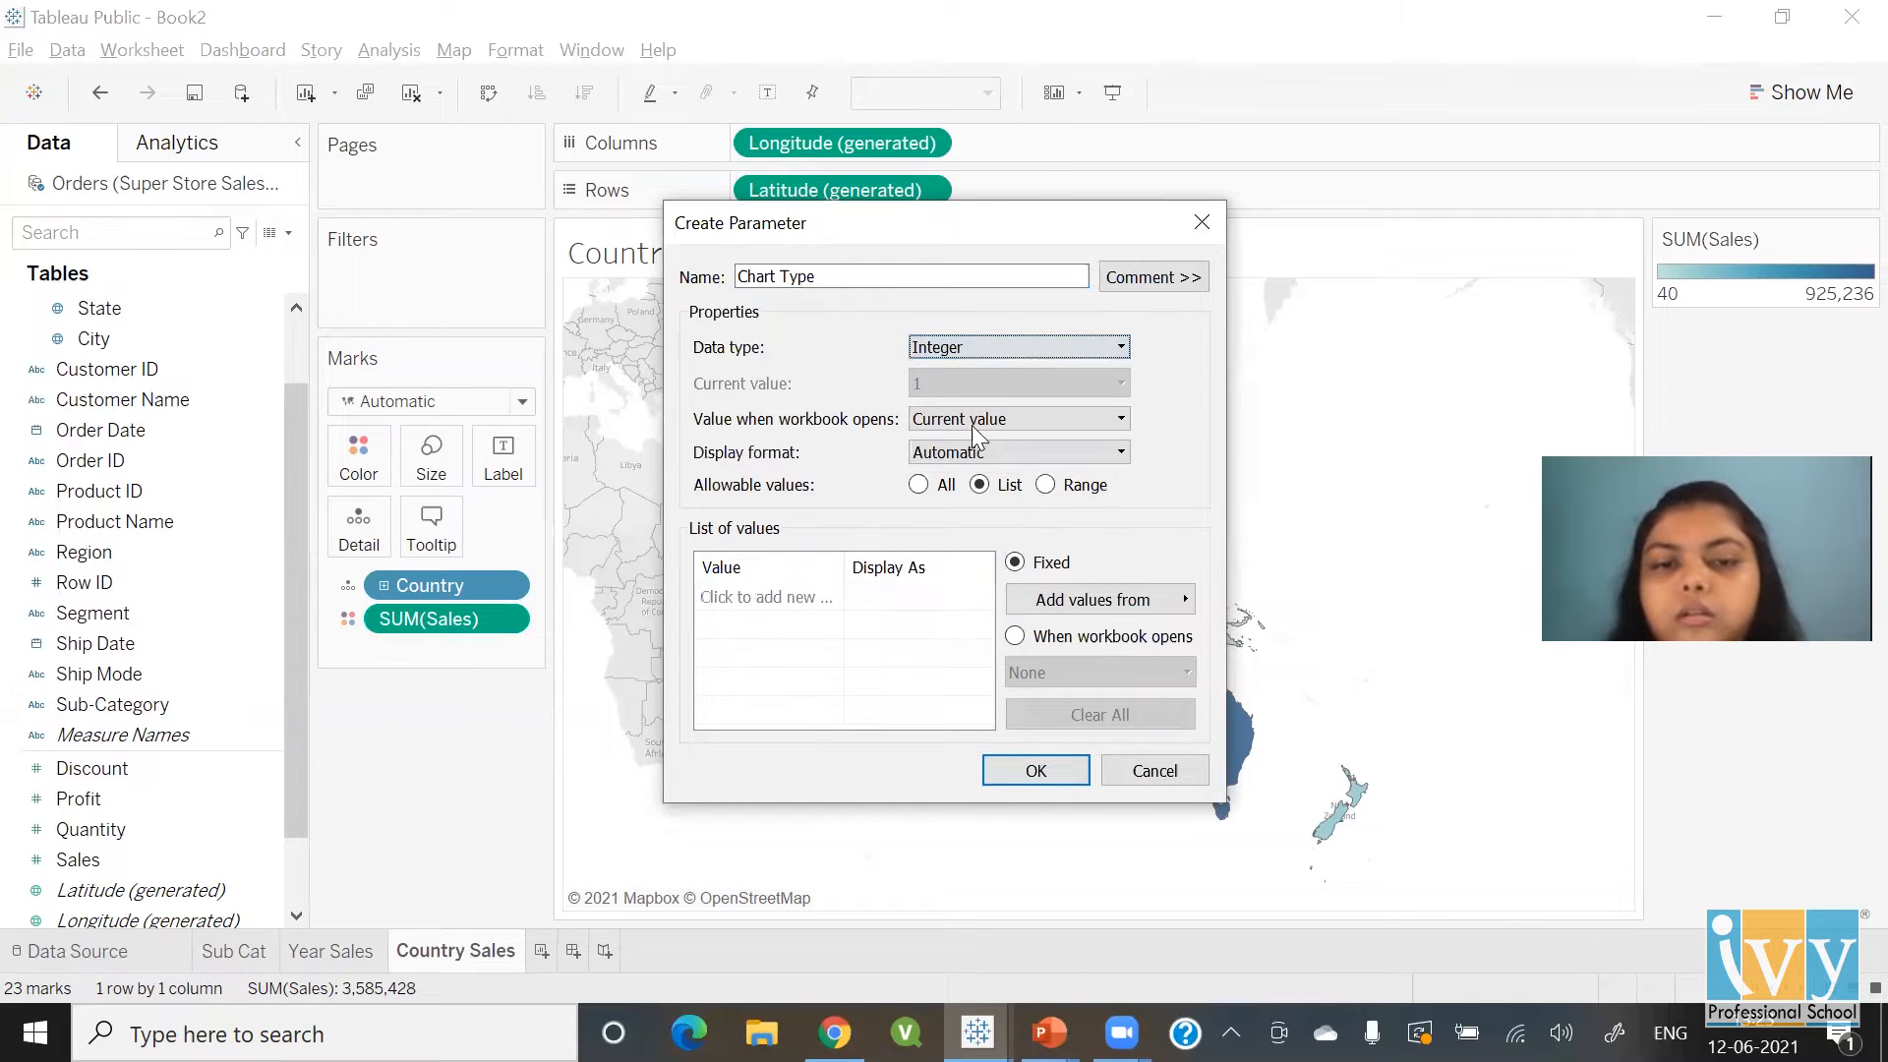
left_click(1046, 487)
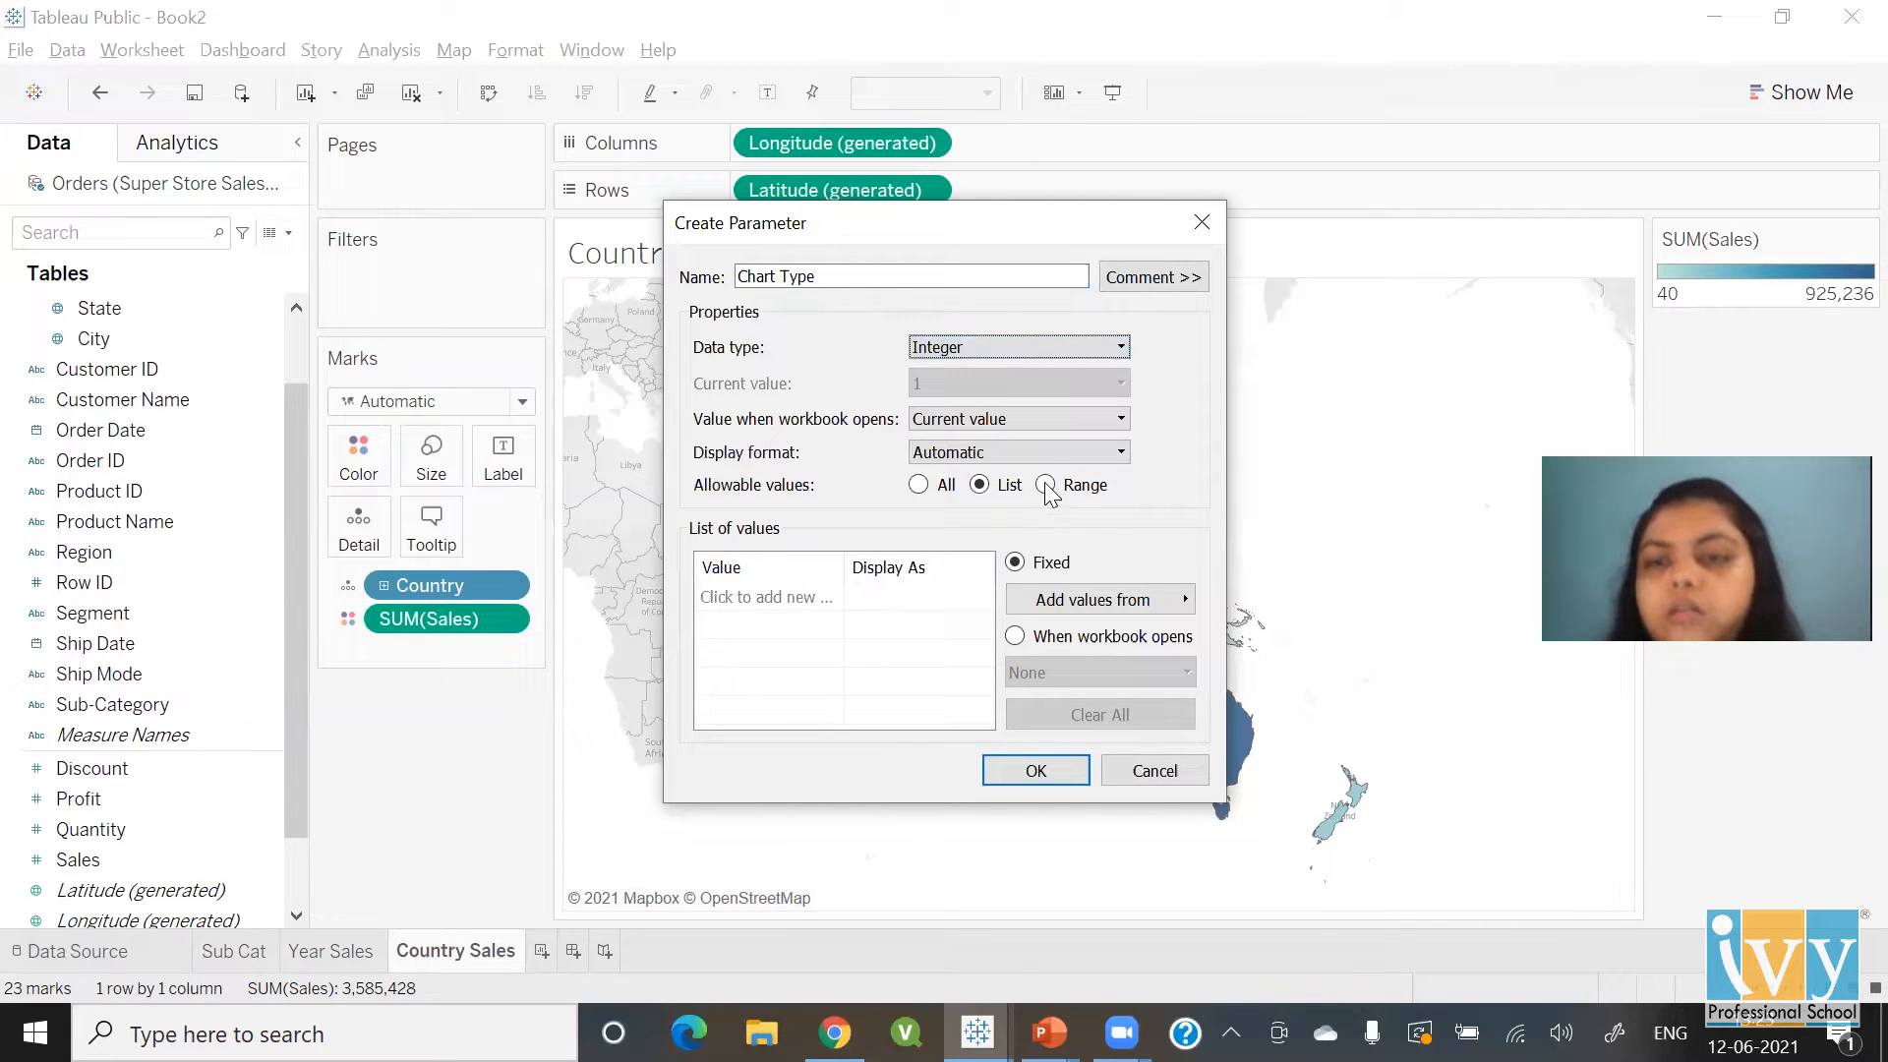
left_click(720, 562)
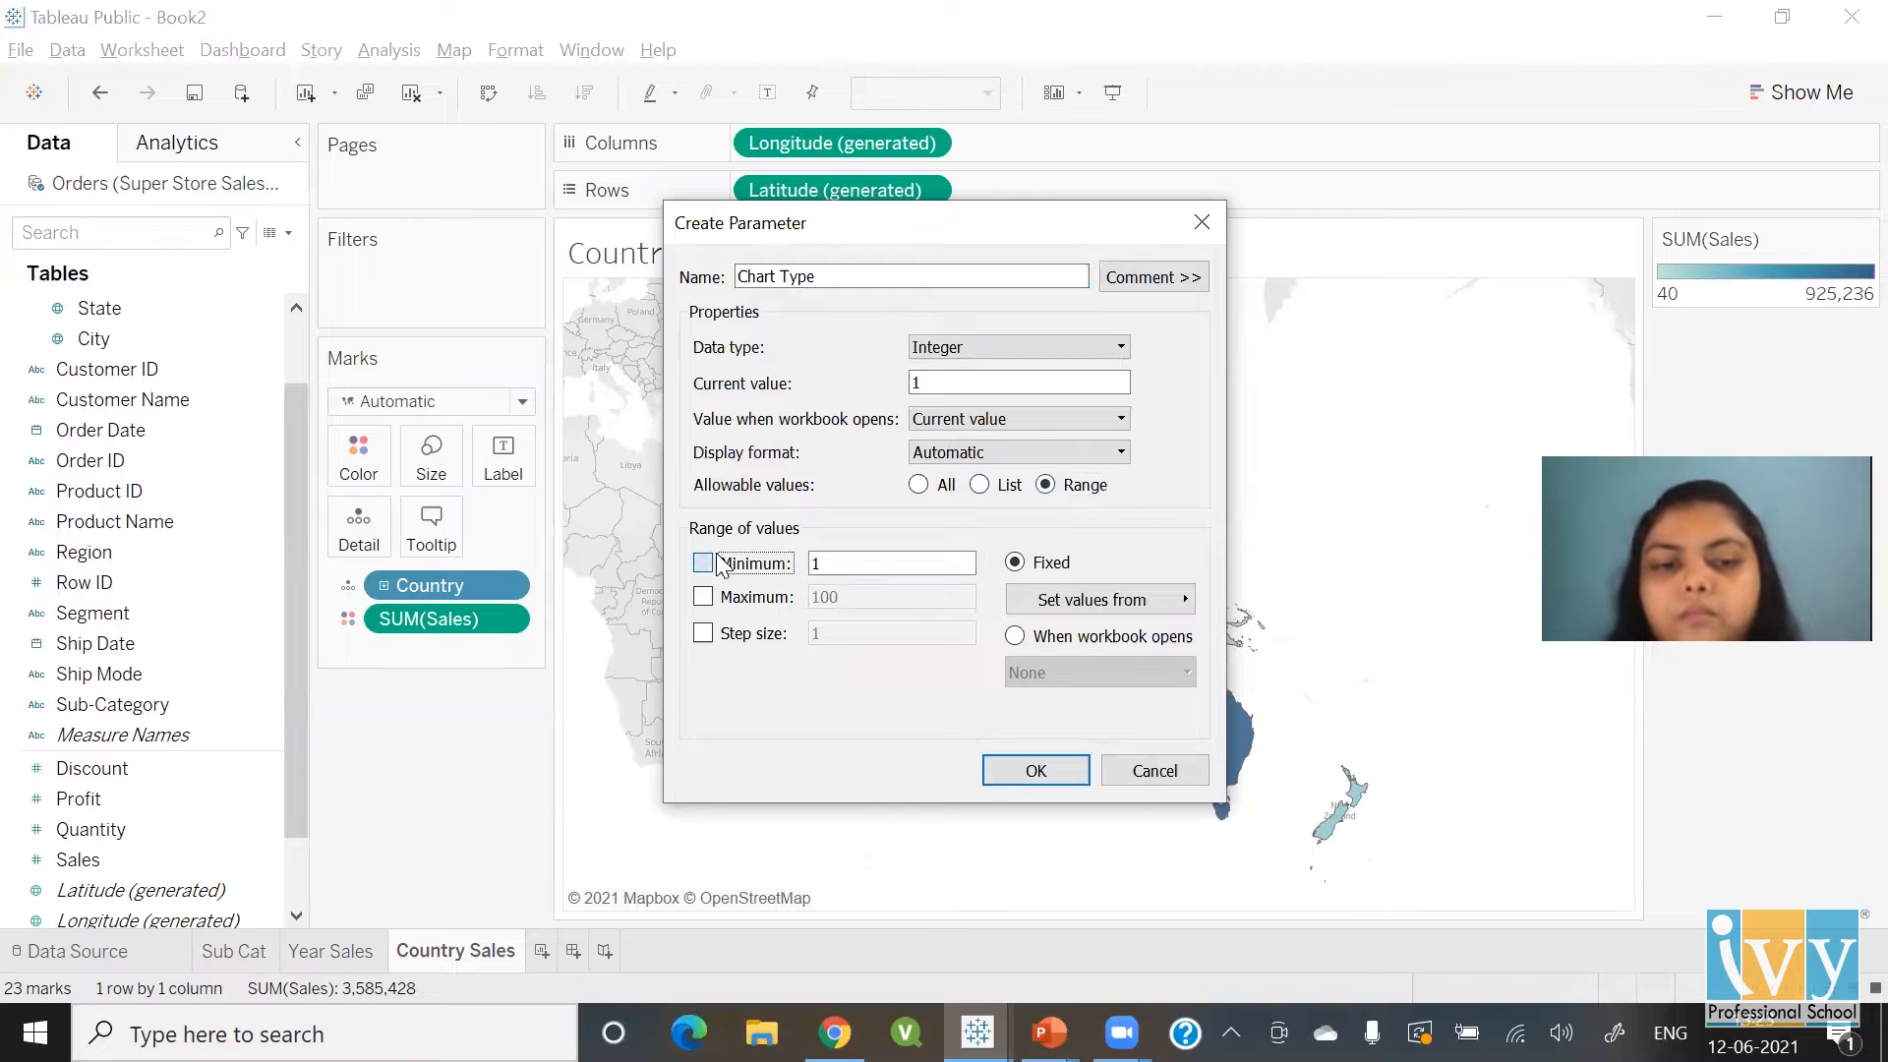
left_click(705, 597)
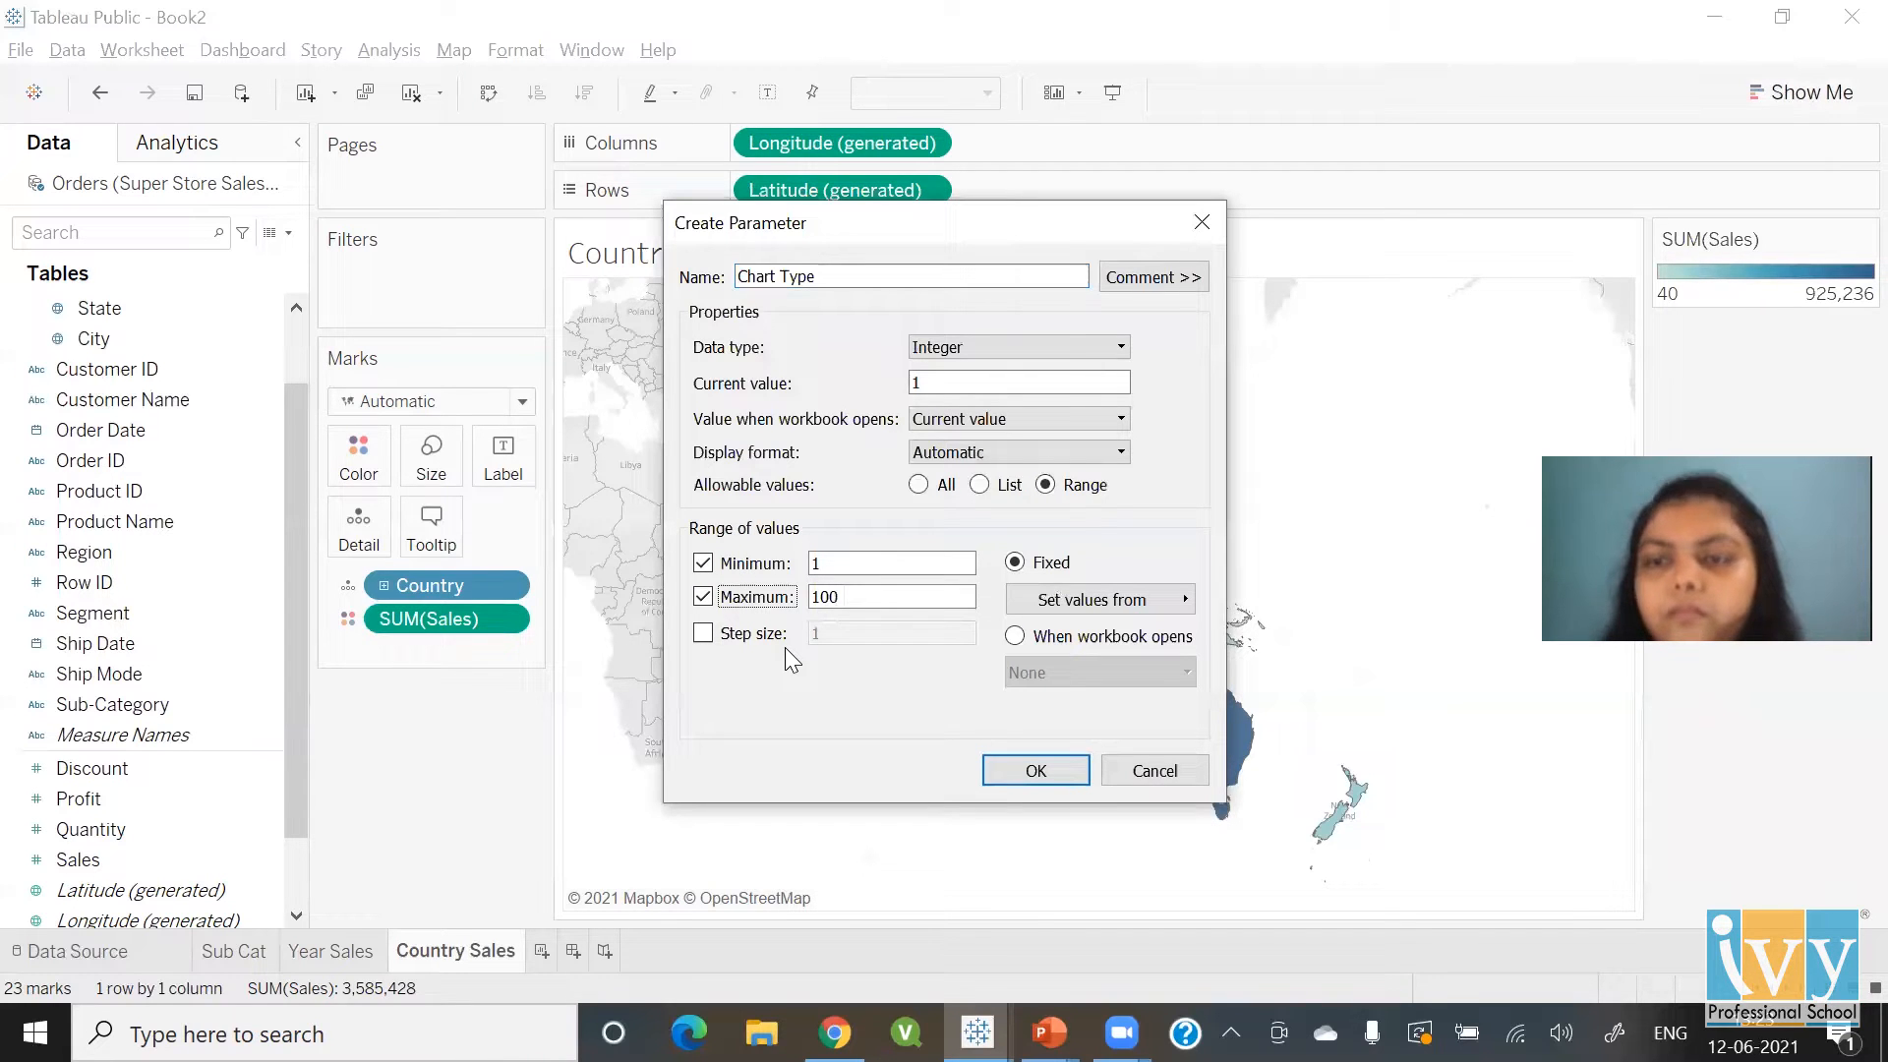
Revert the parameter to a String list of values
left_click(981, 485)
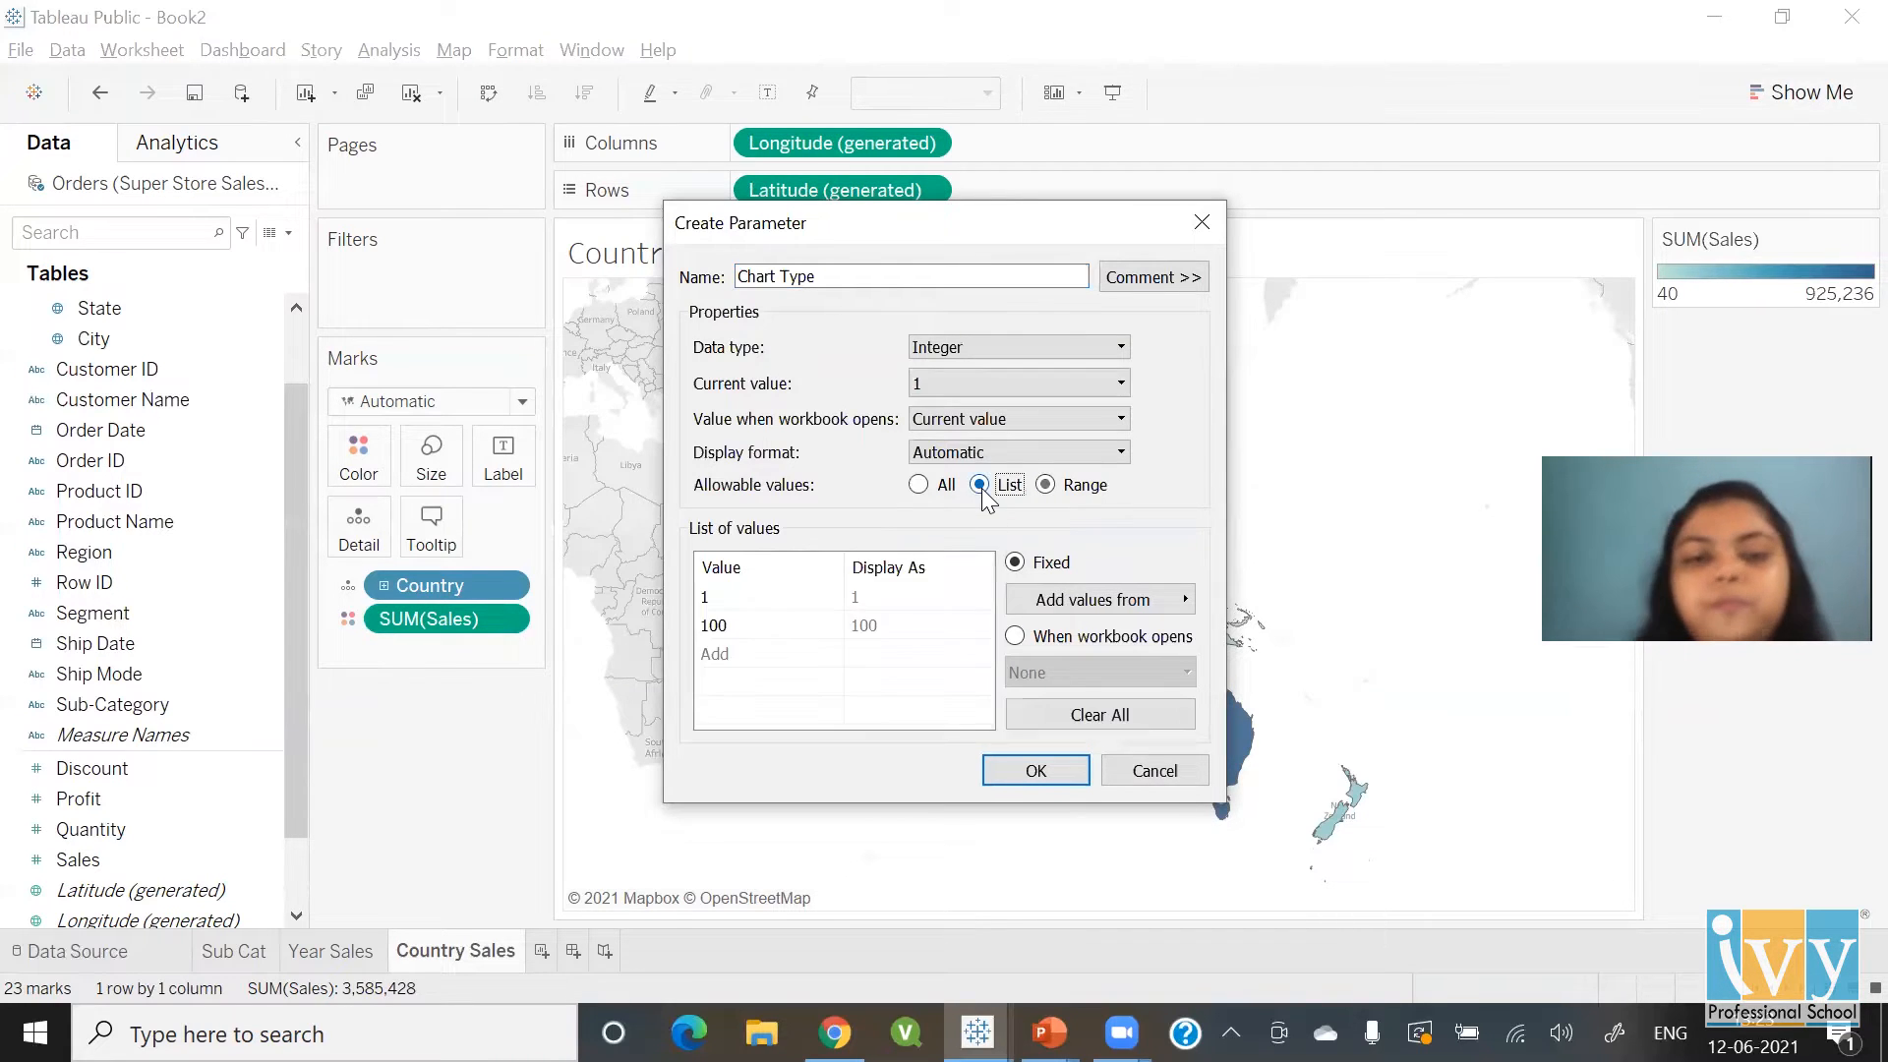
left_click(970, 344)
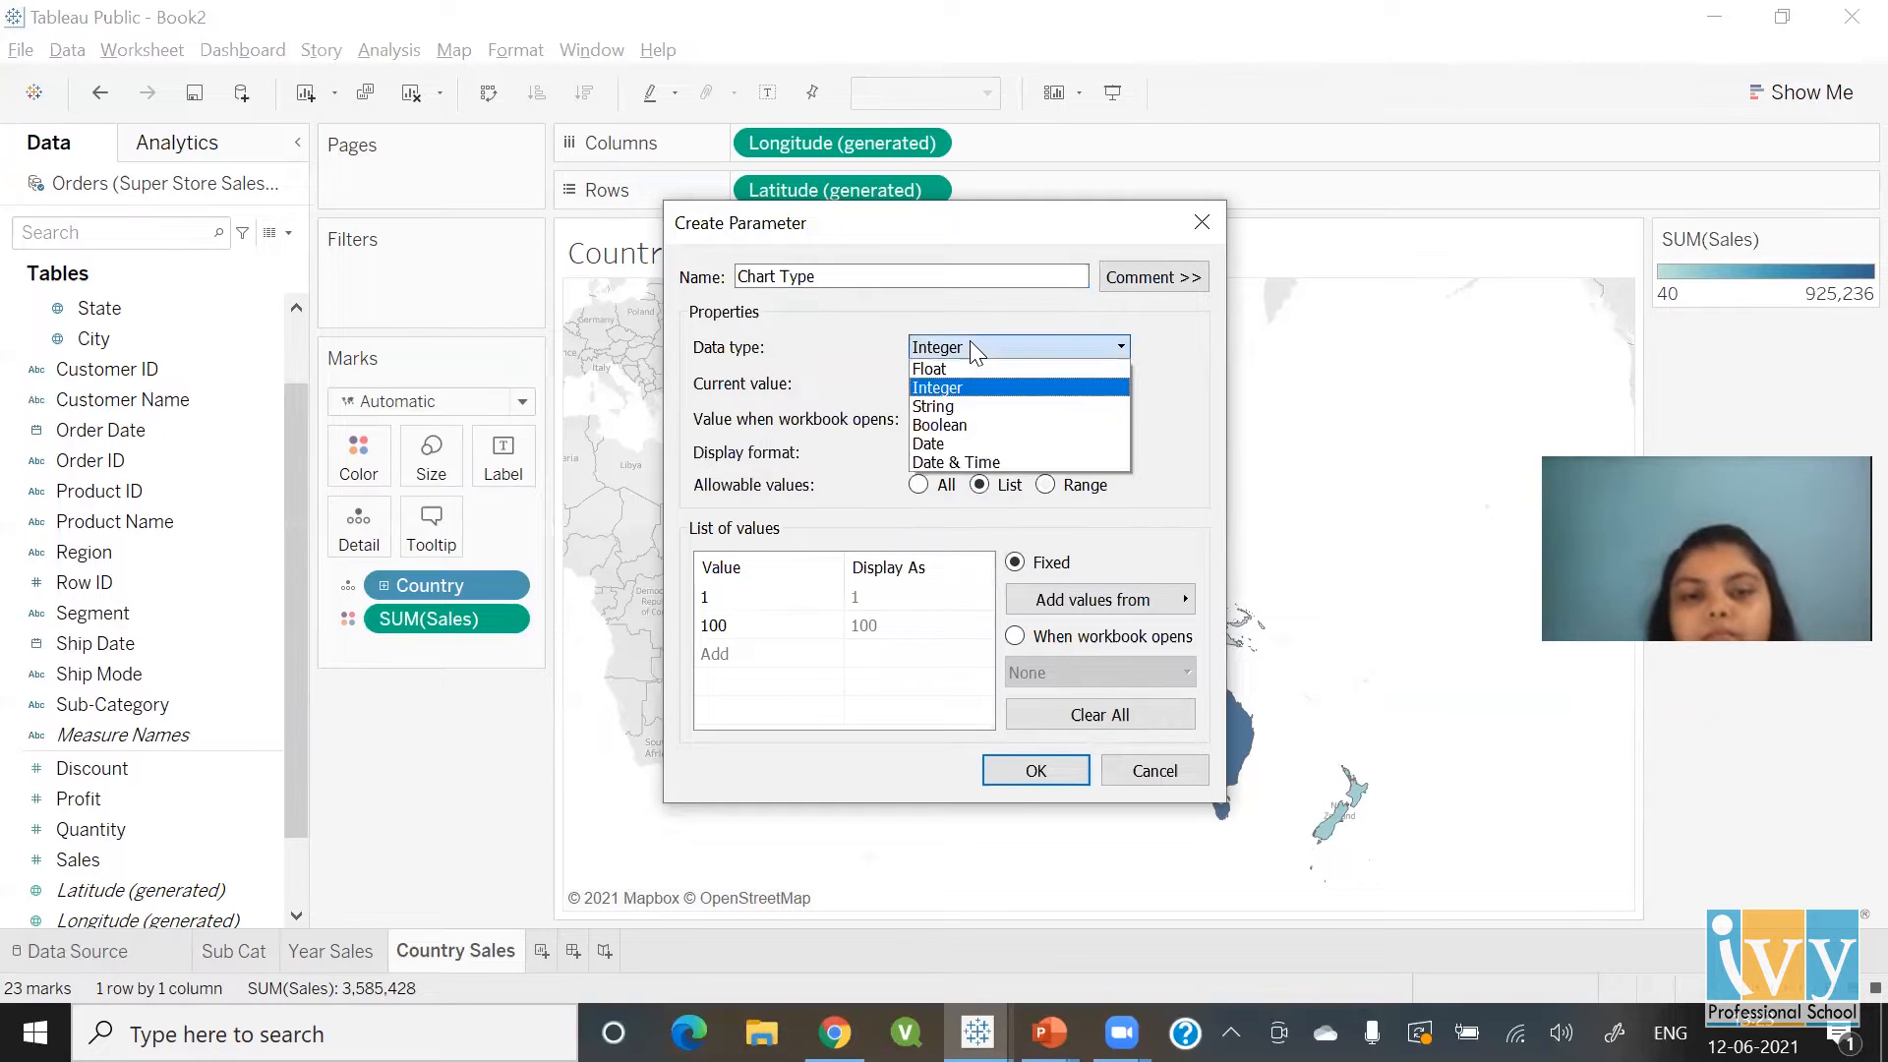
left_click(961, 406)
Replace the list values with Bar, Line and Map and create the parameter
left_click(775, 598)
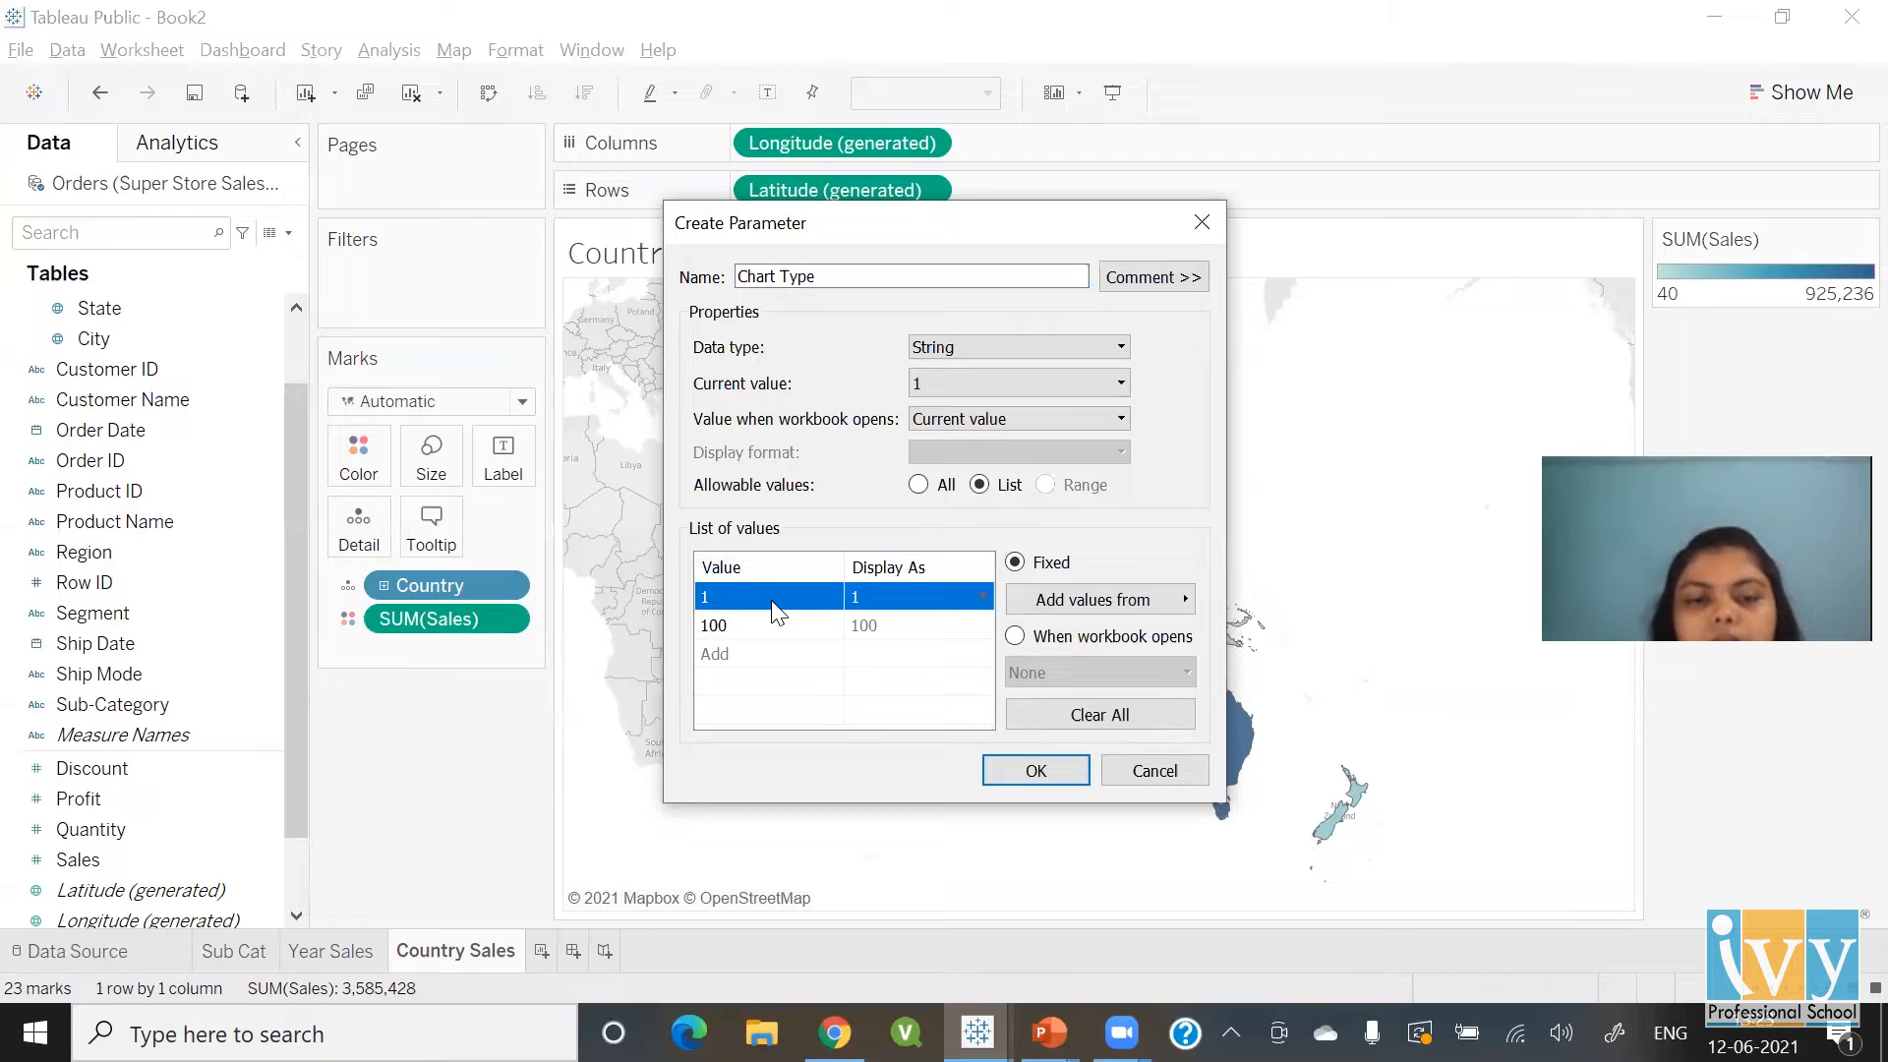
left_click(772, 599)
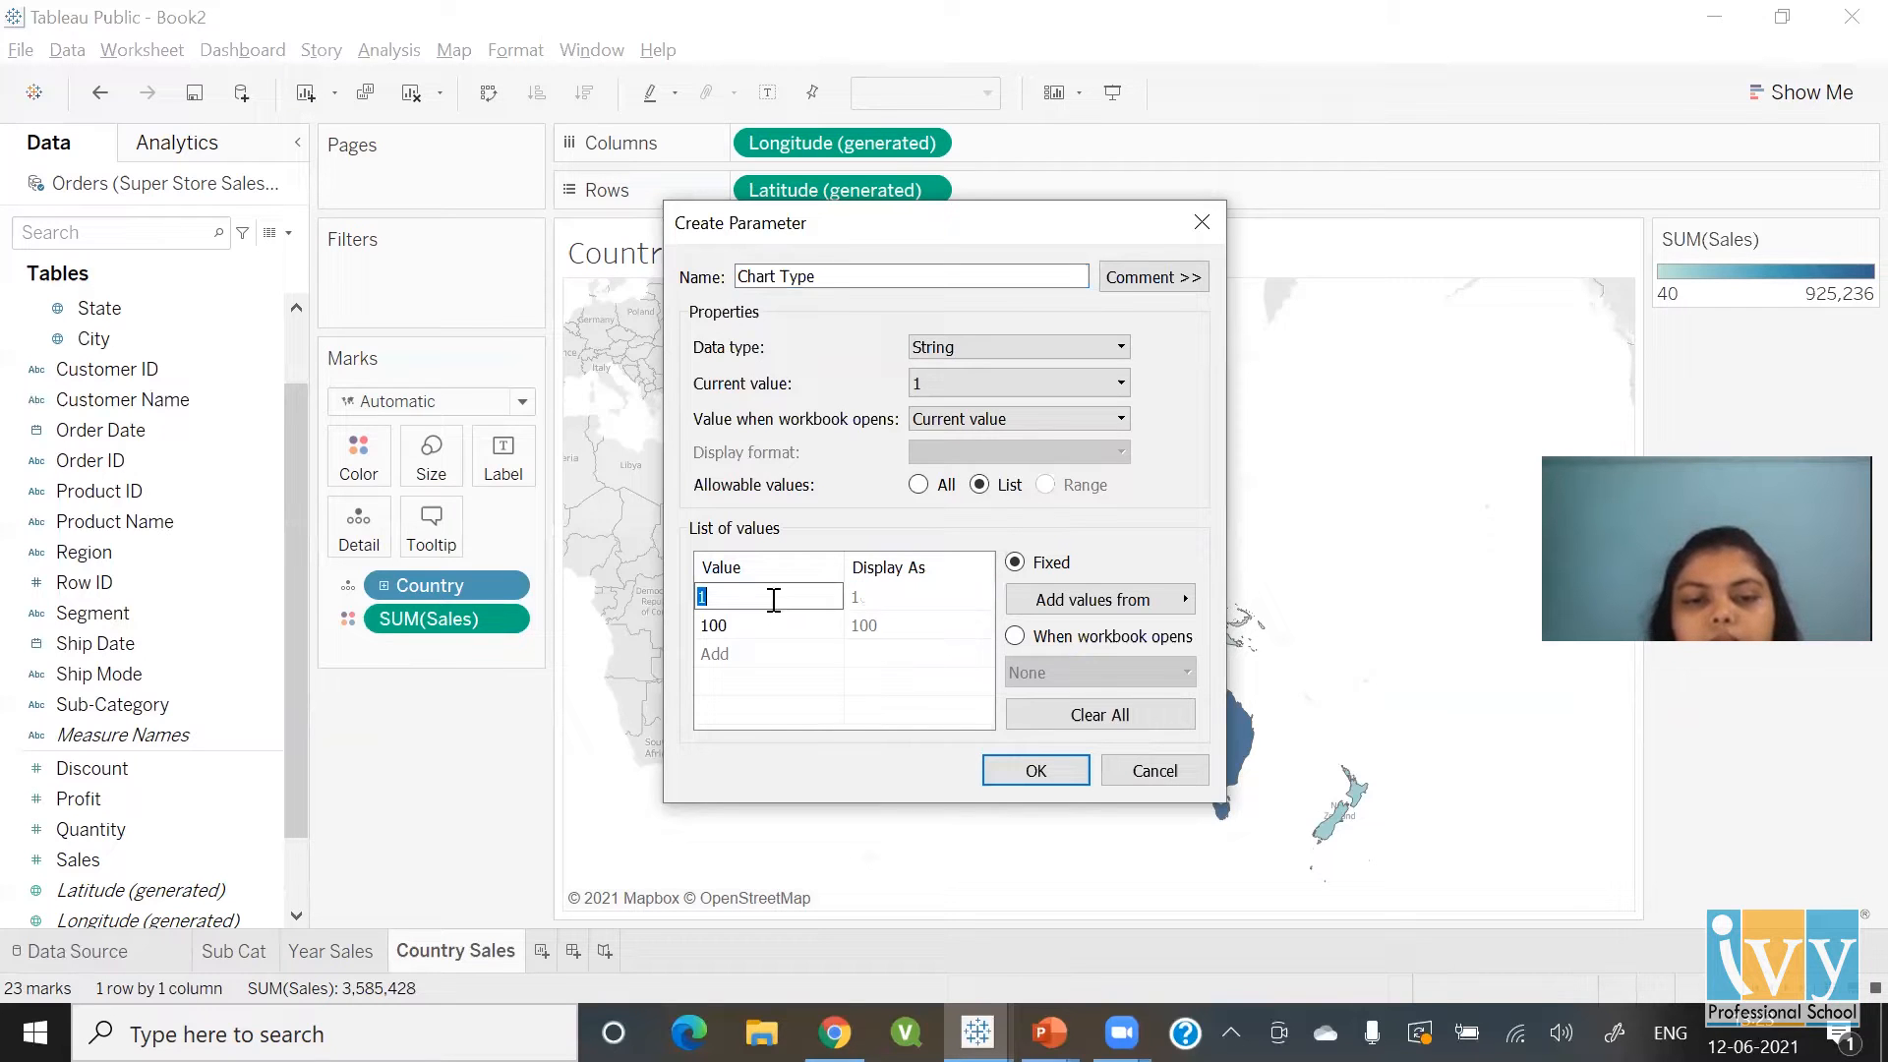
type("Bar")
key("Tab")
left_click(774, 600)
key("Down")
type("Line")
key("Tab")
key("Left")
key("Down")
type("Map")
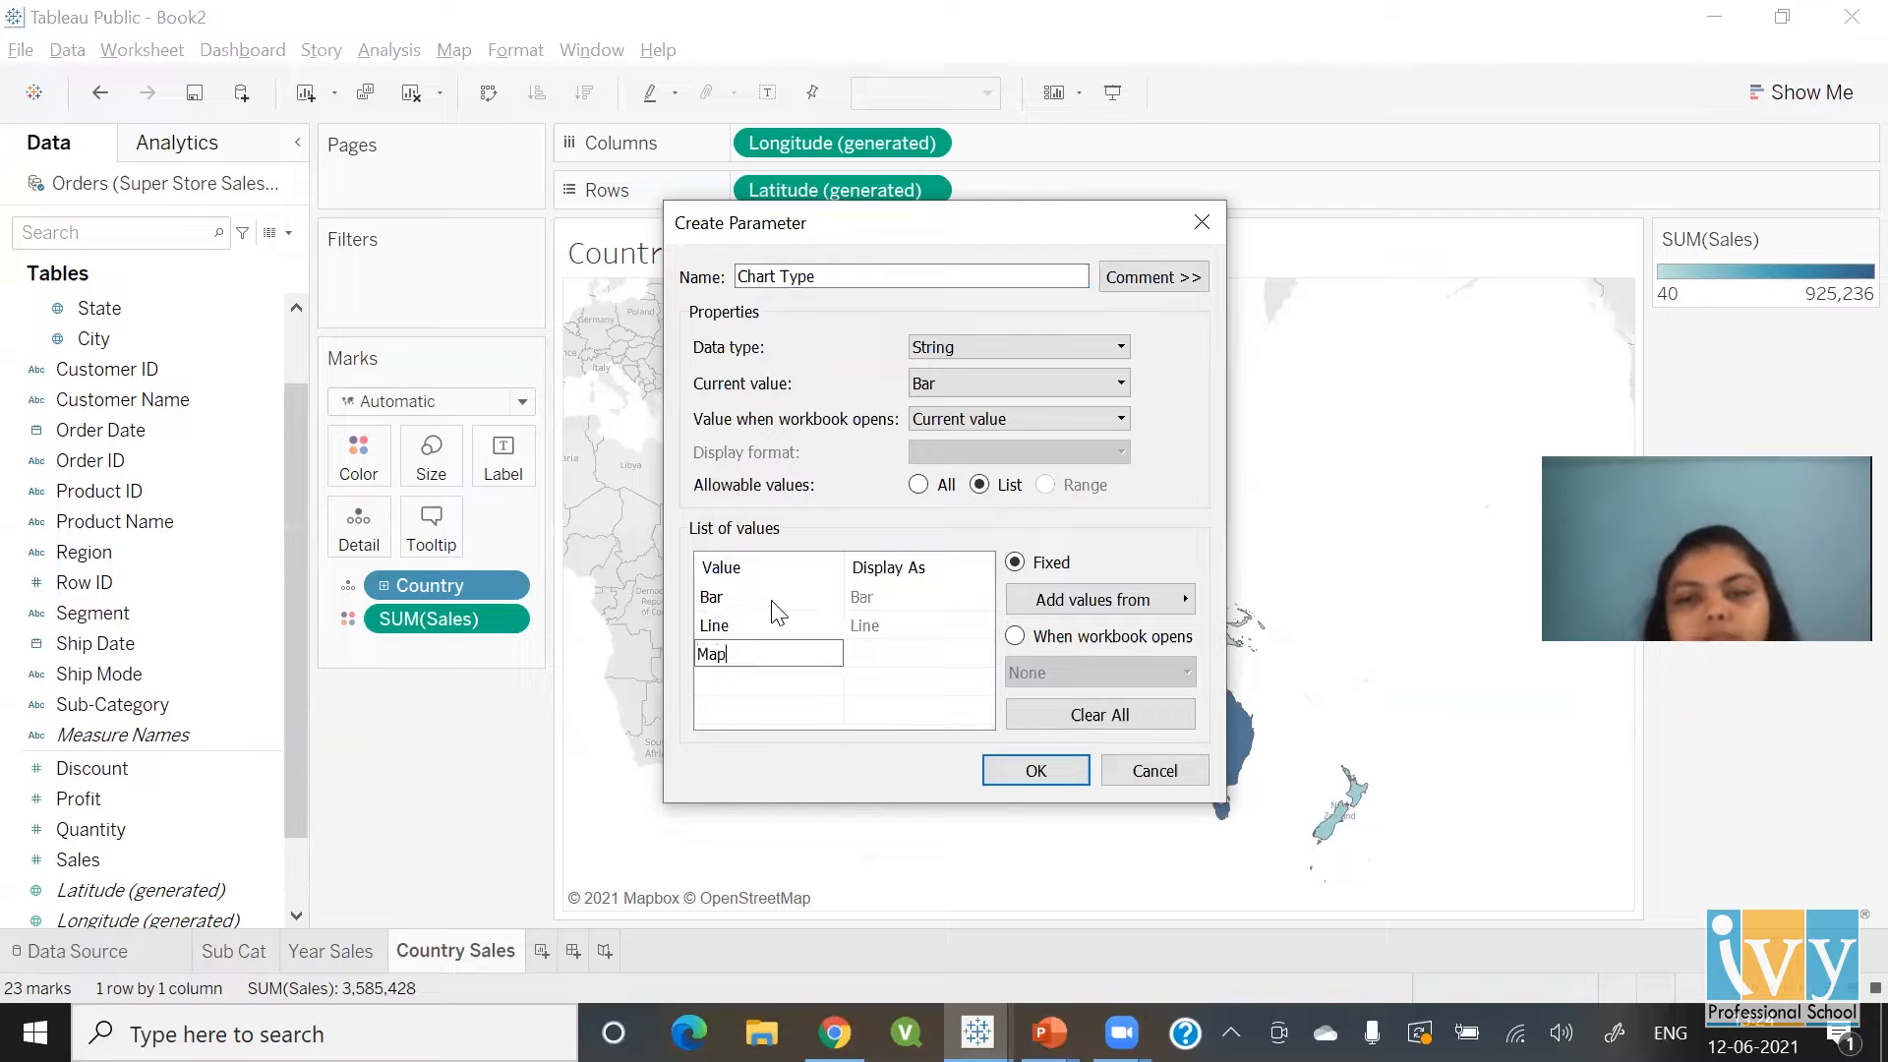
key("Down")
left_click(1036, 771)
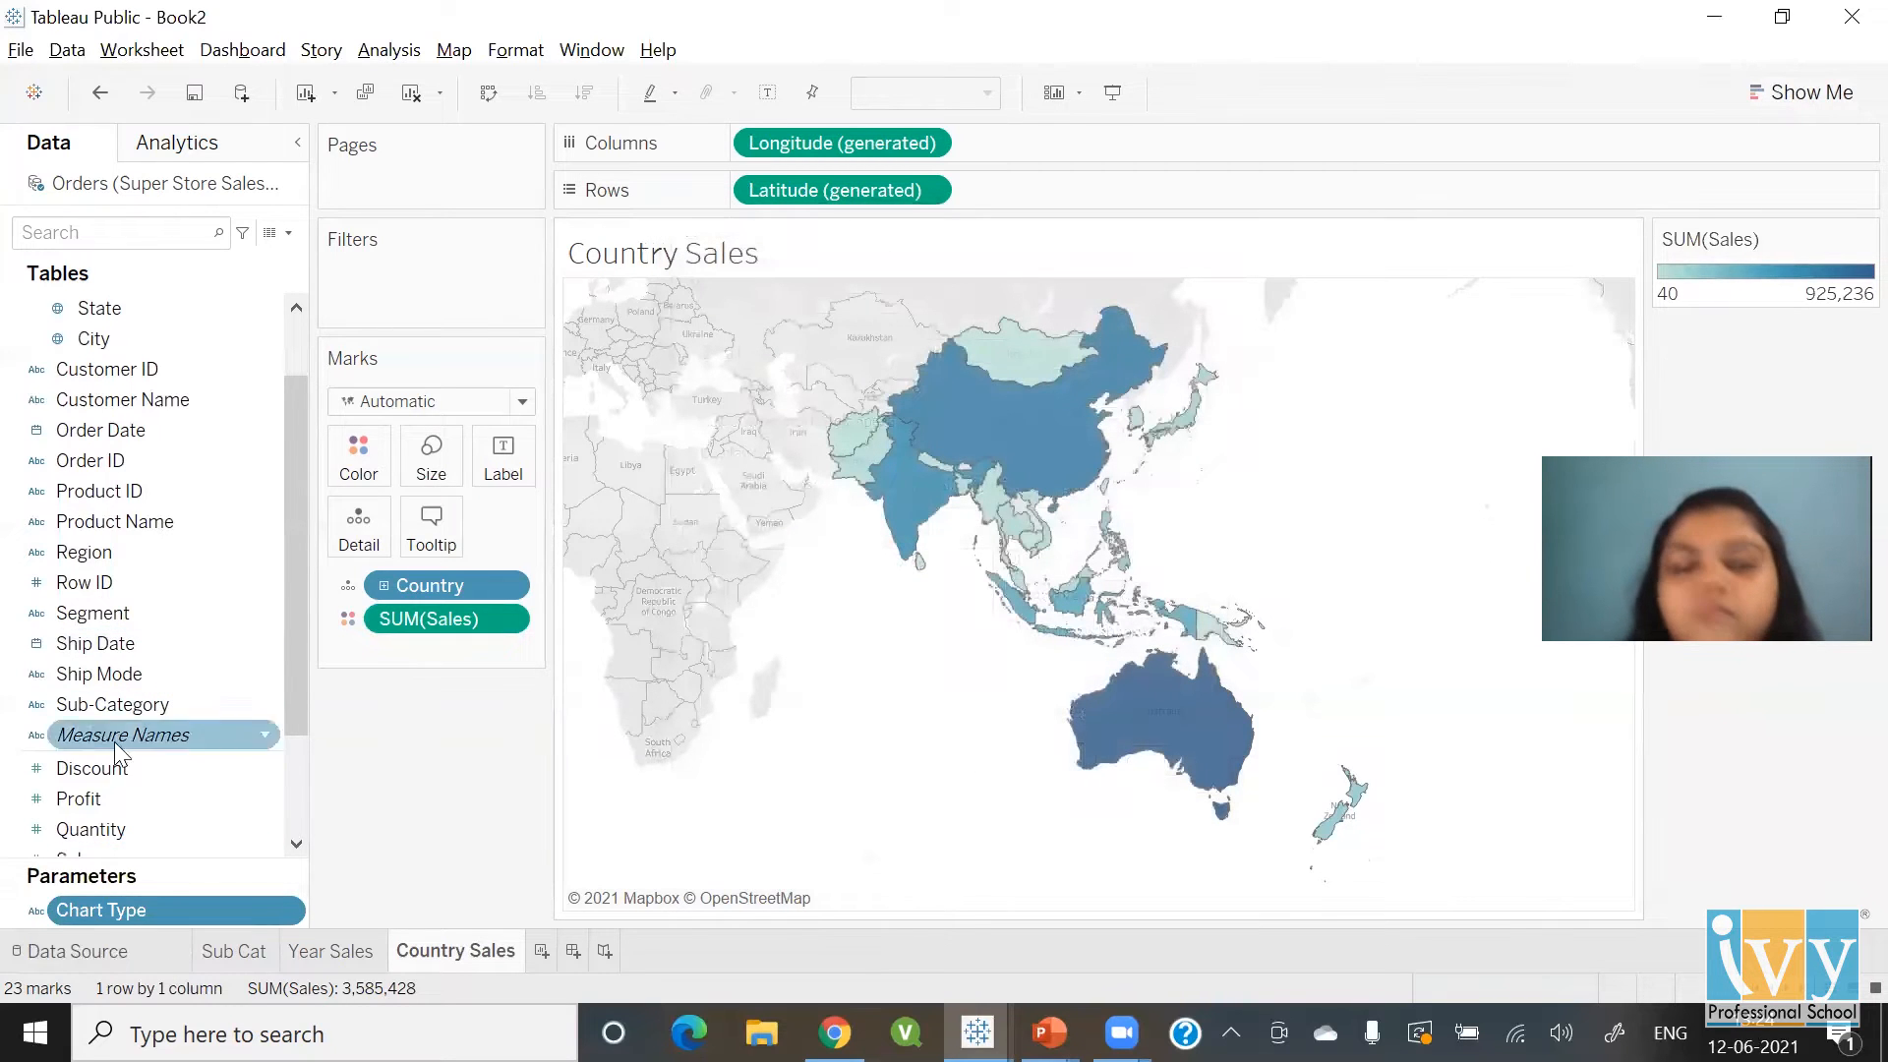
Show the Chart Type parameter control on Country Sales and set it to Bar
left_click(1865, 239)
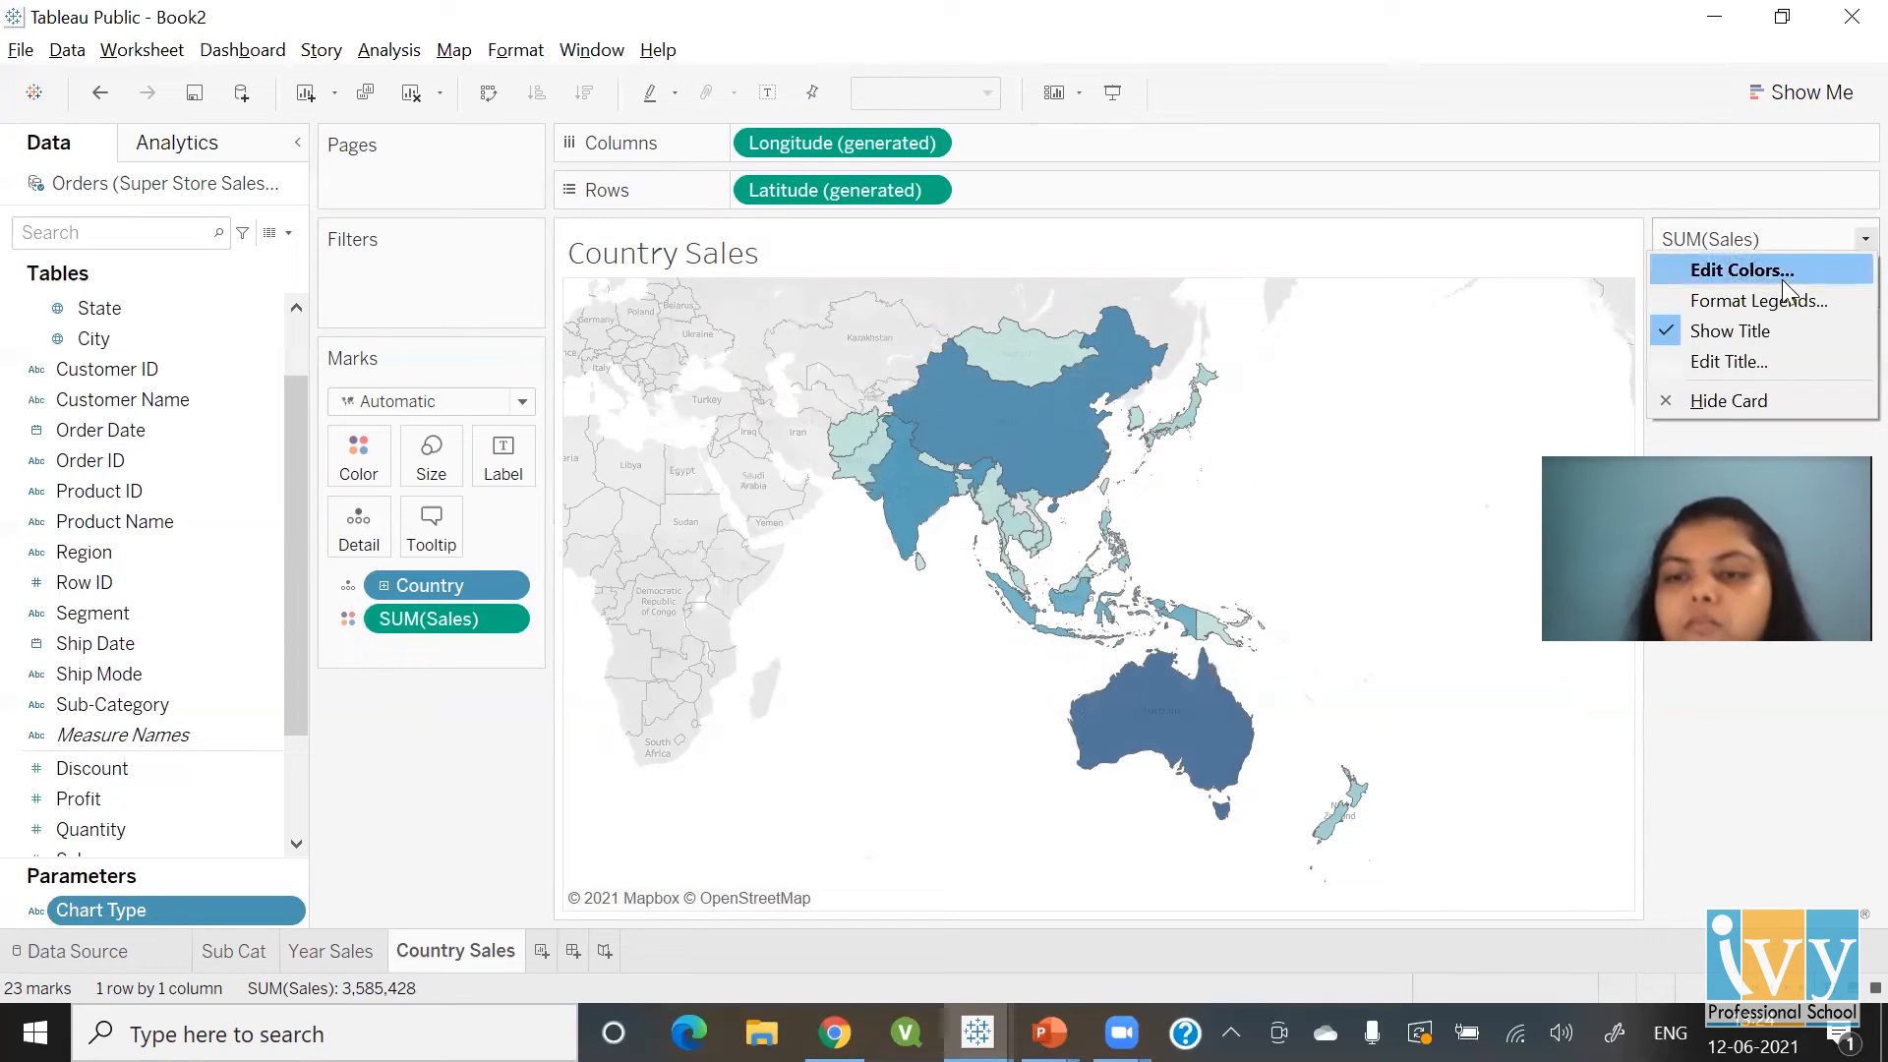
right_click(164, 908)
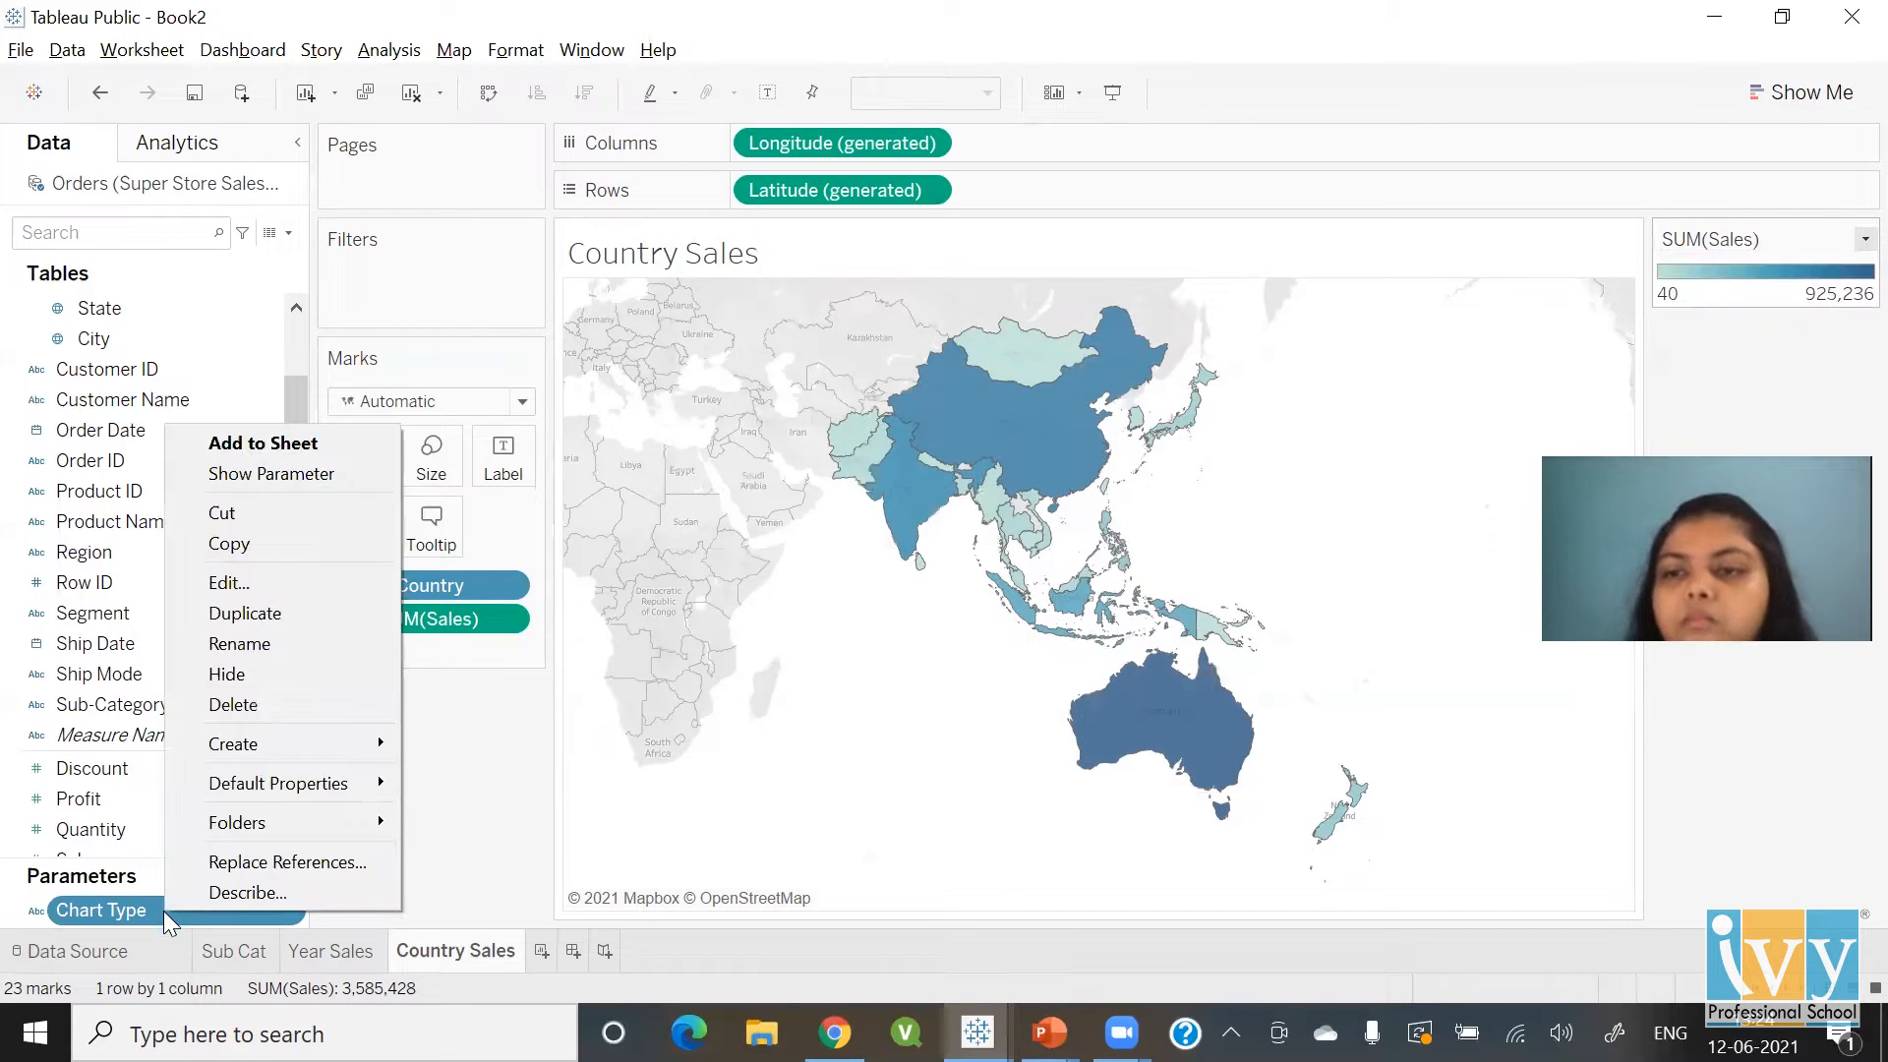
left_click(256, 476)
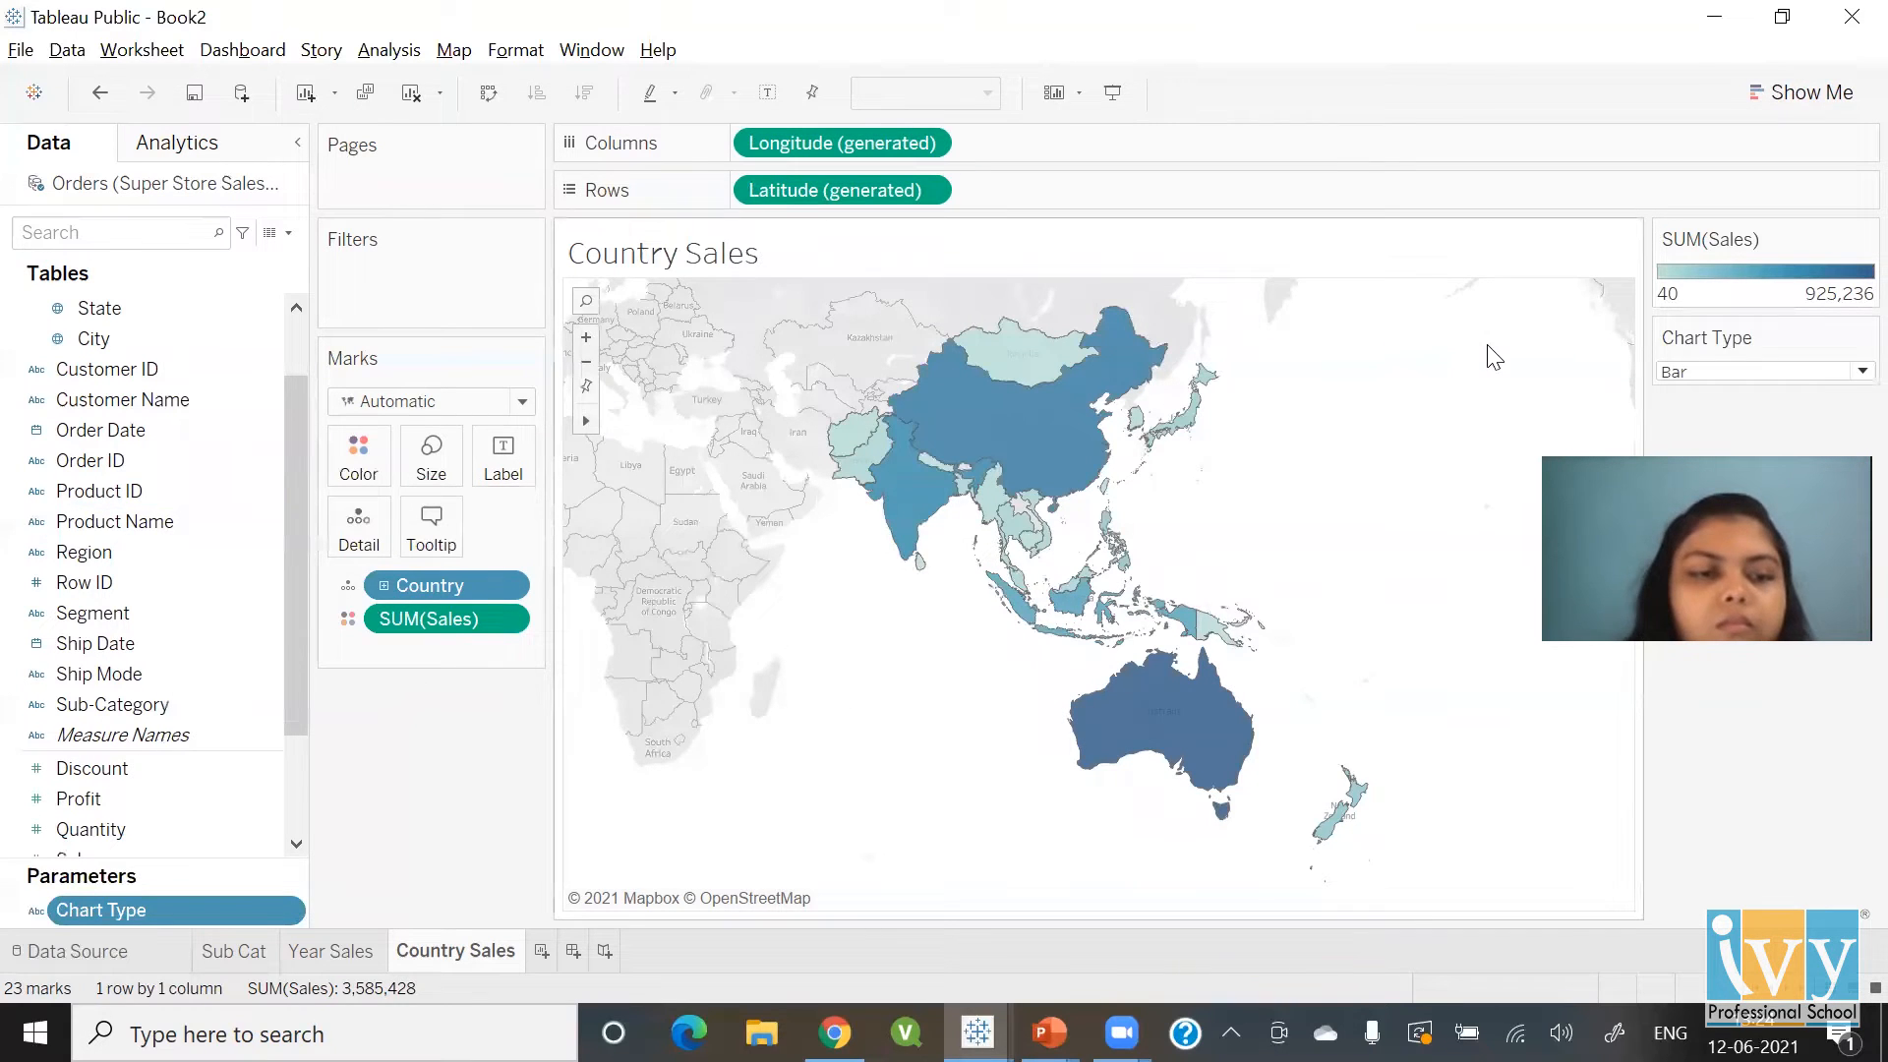
left_click(1841, 373)
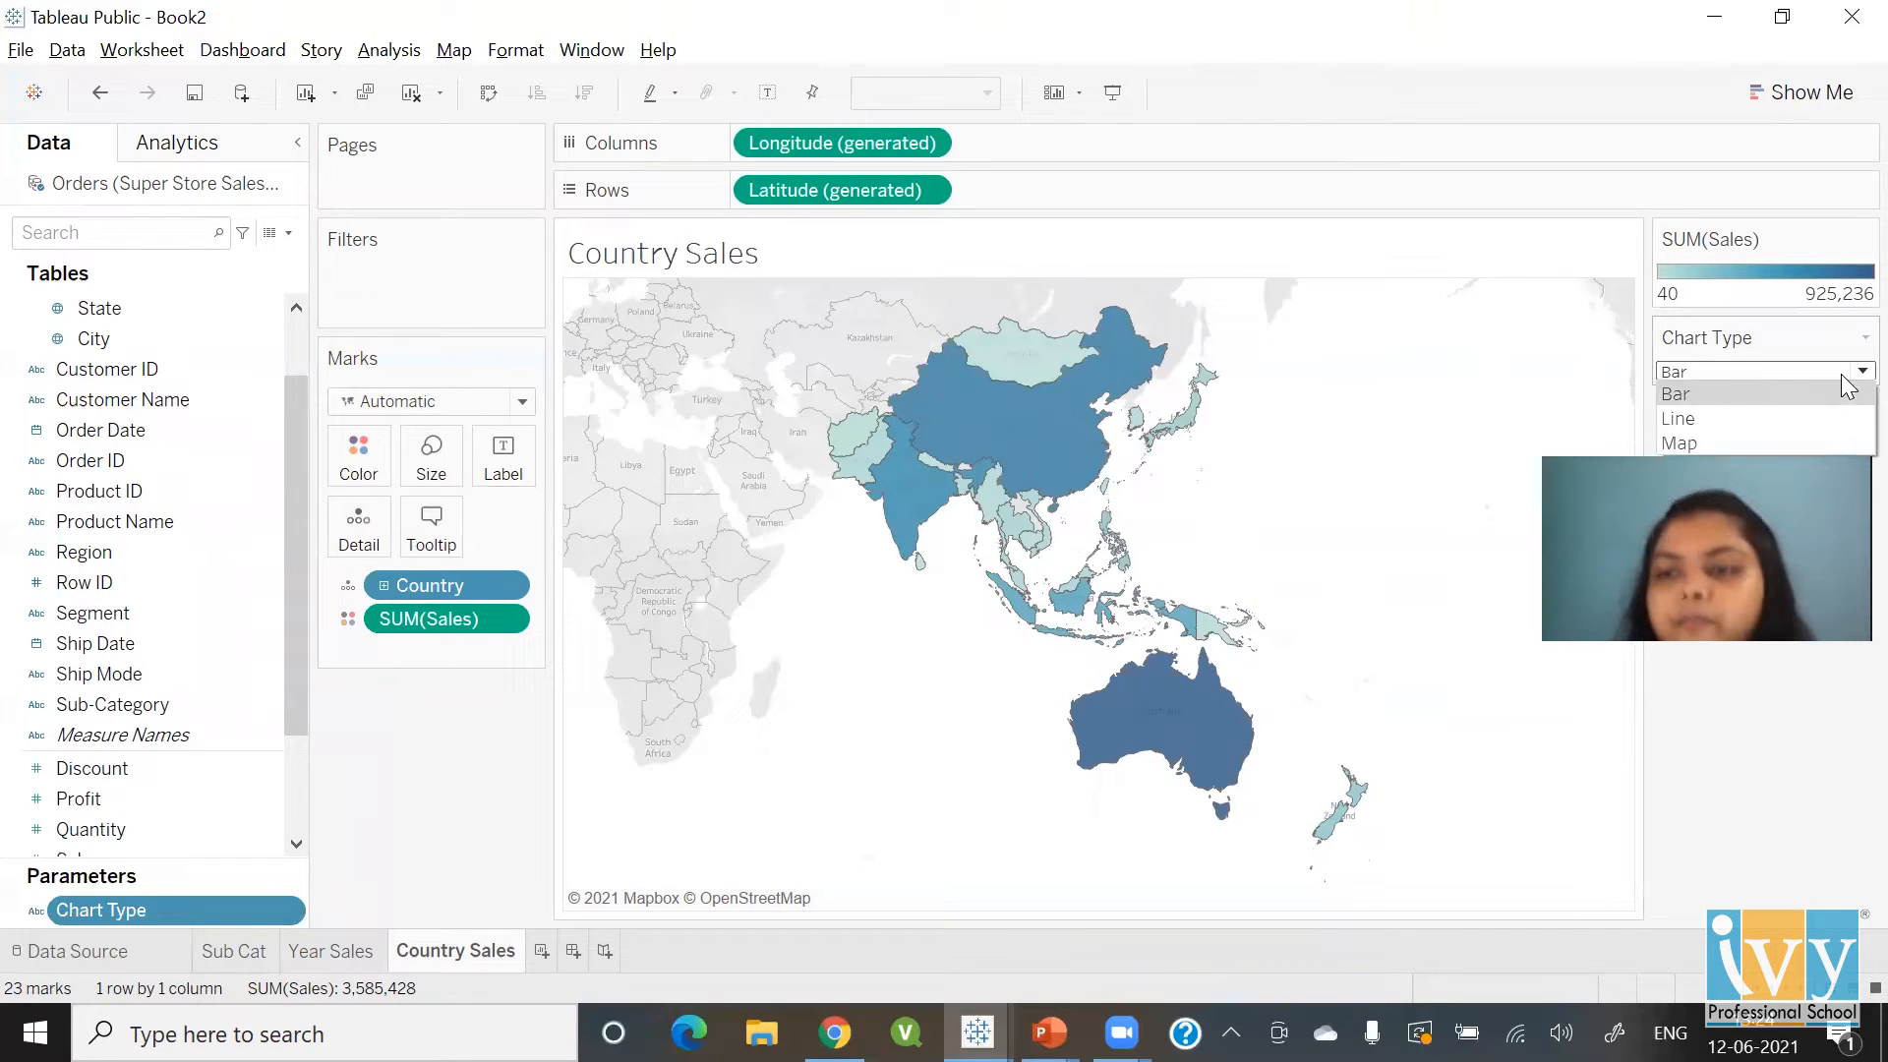
left_click(1682, 418)
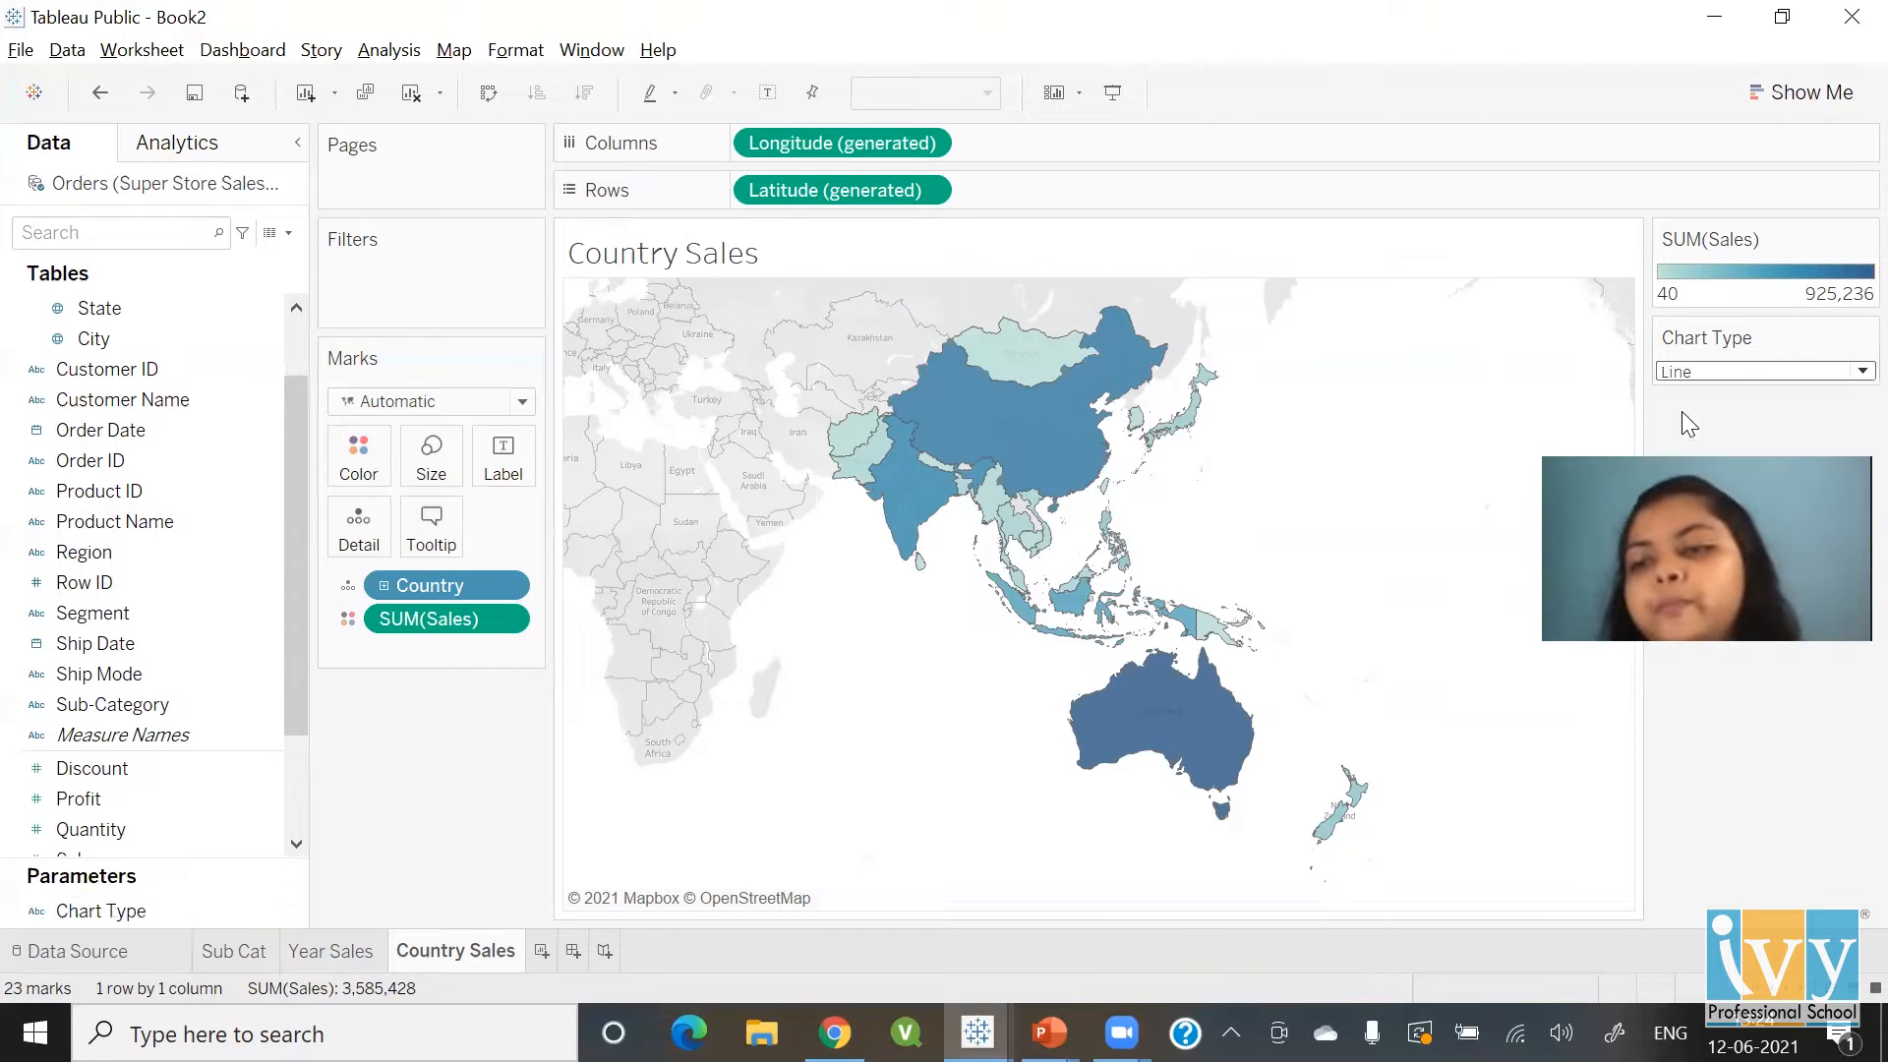
left_click(1686, 374)
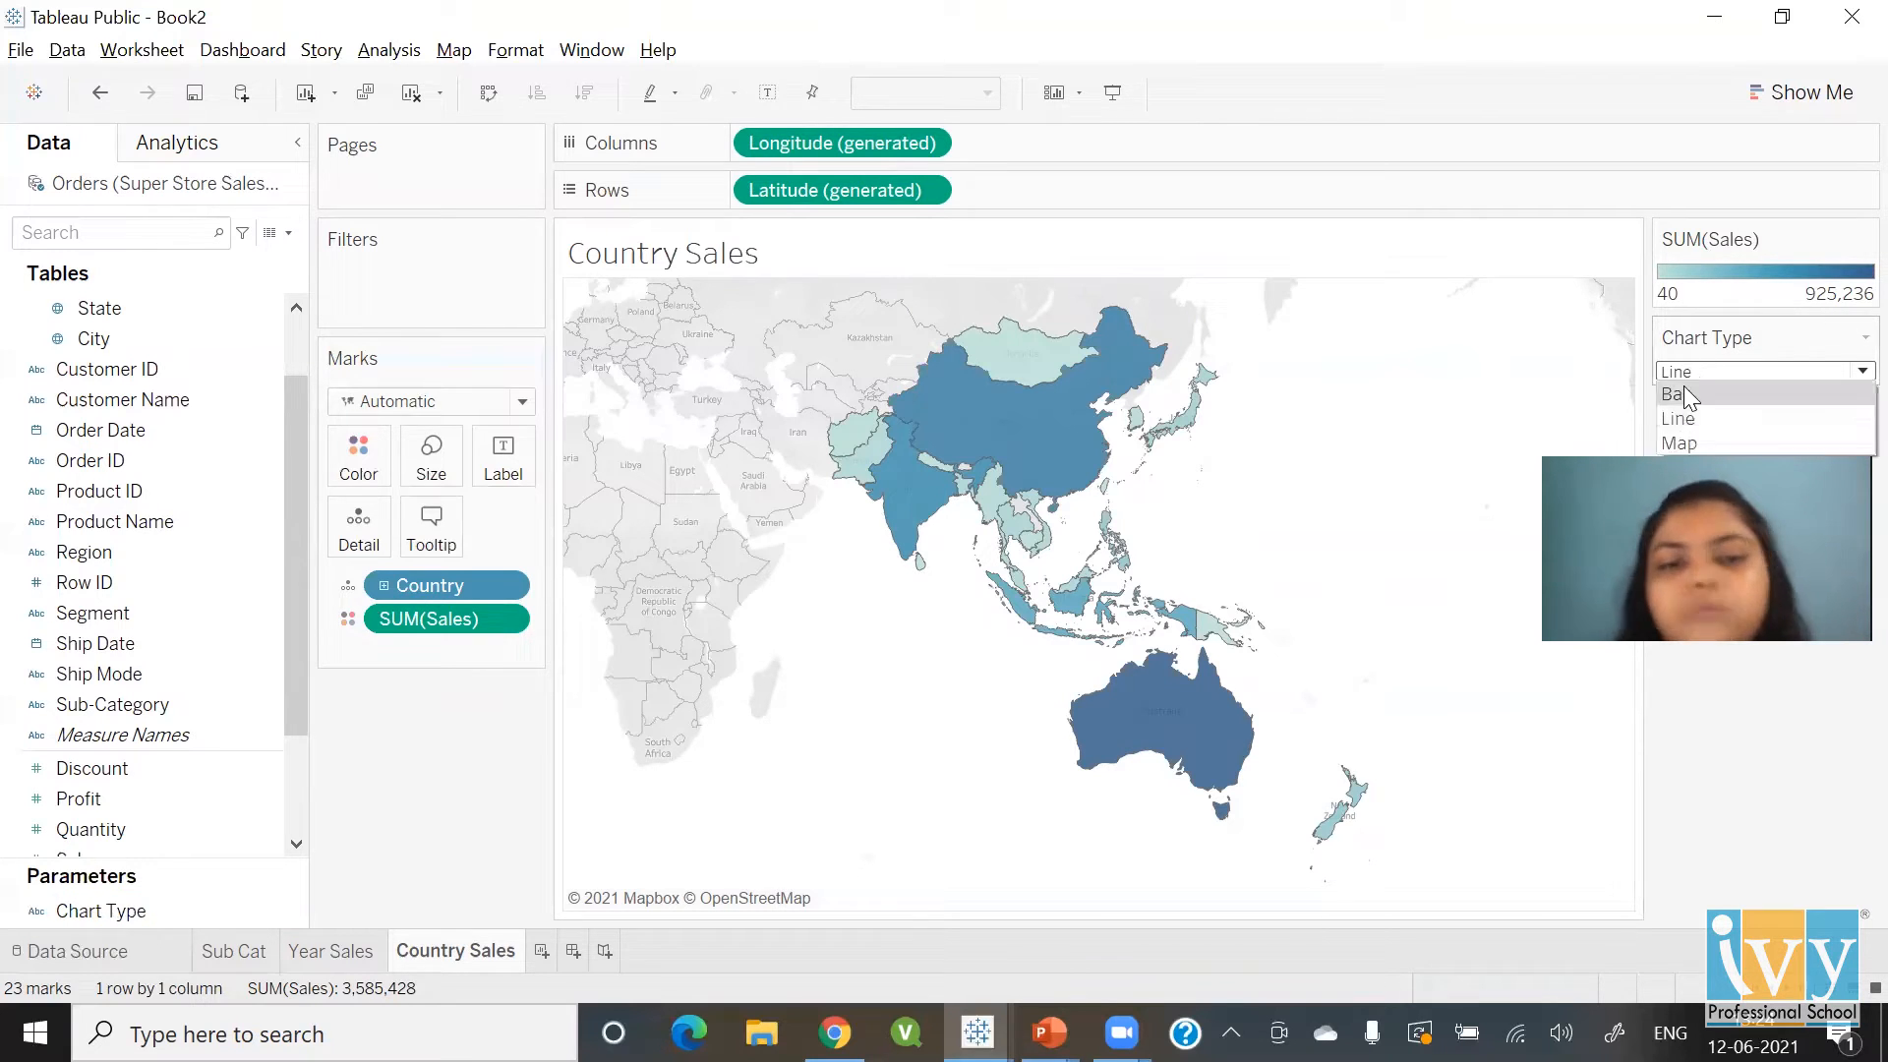
left_click(1683, 391)
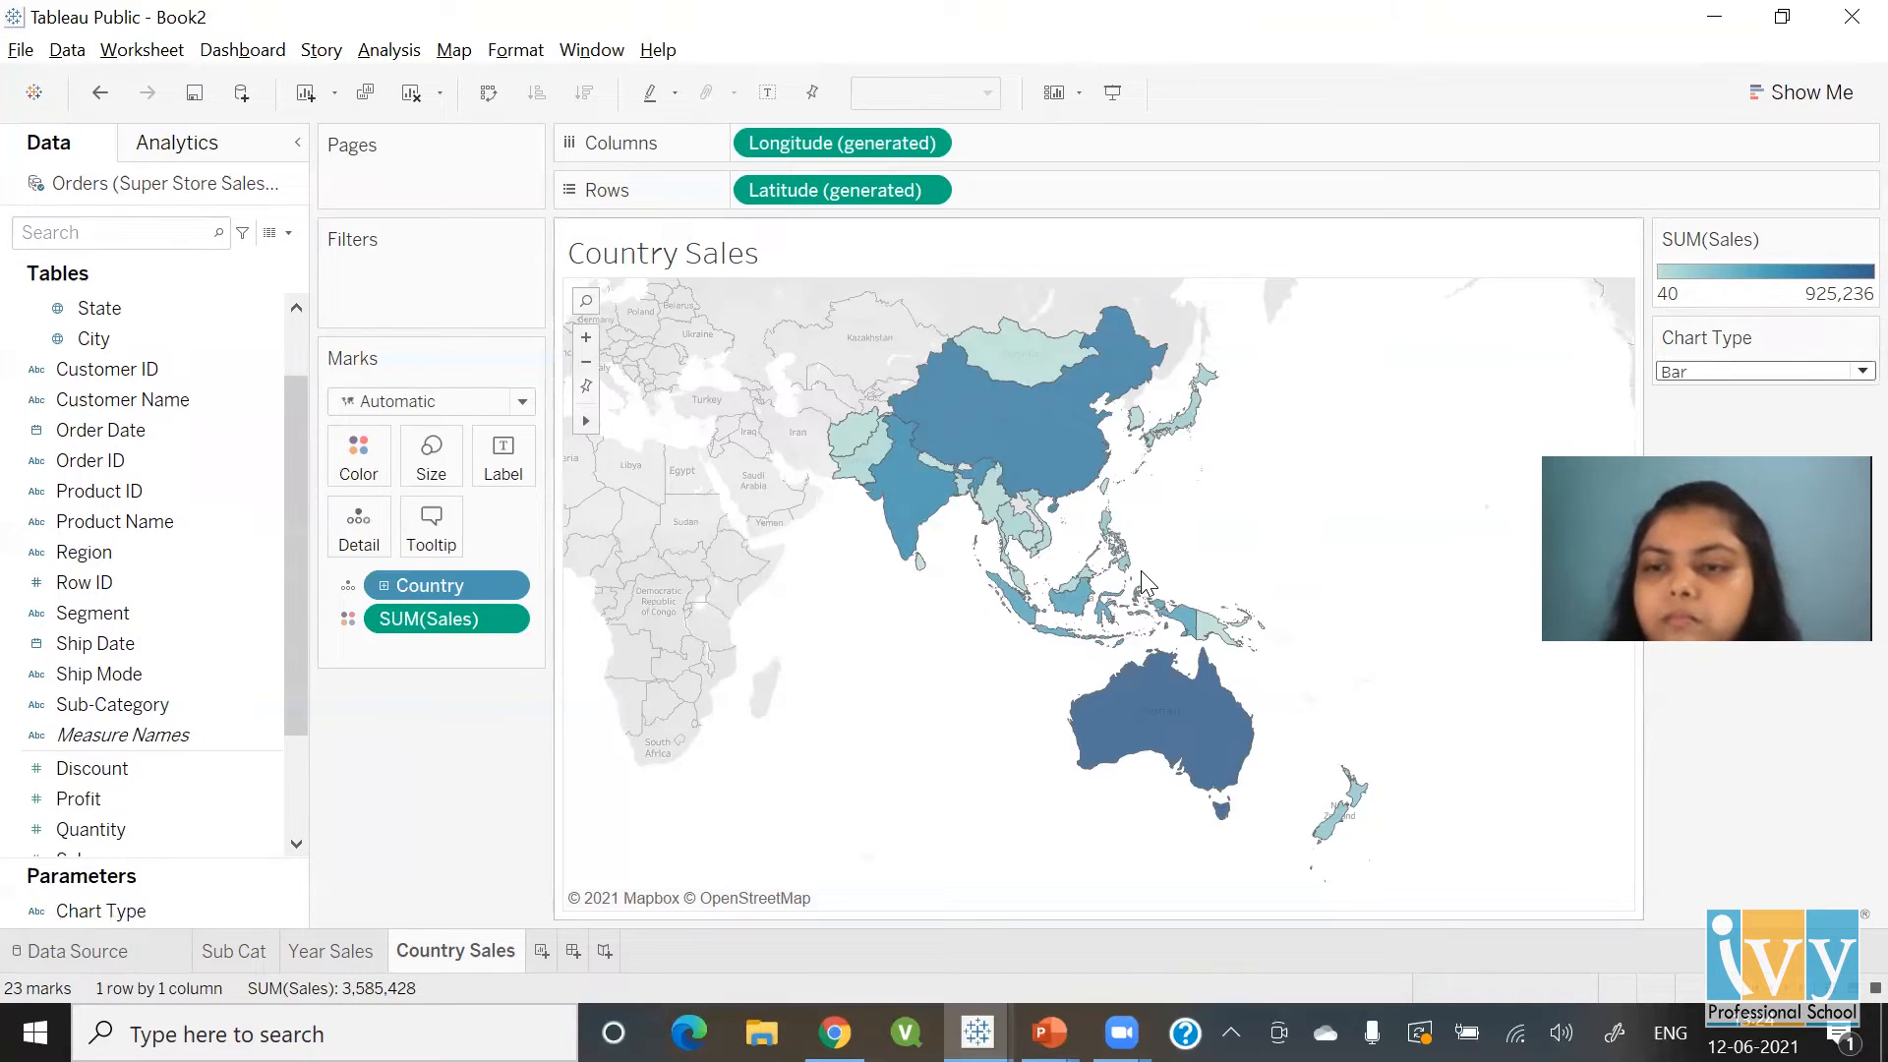
left_click(292, 233)
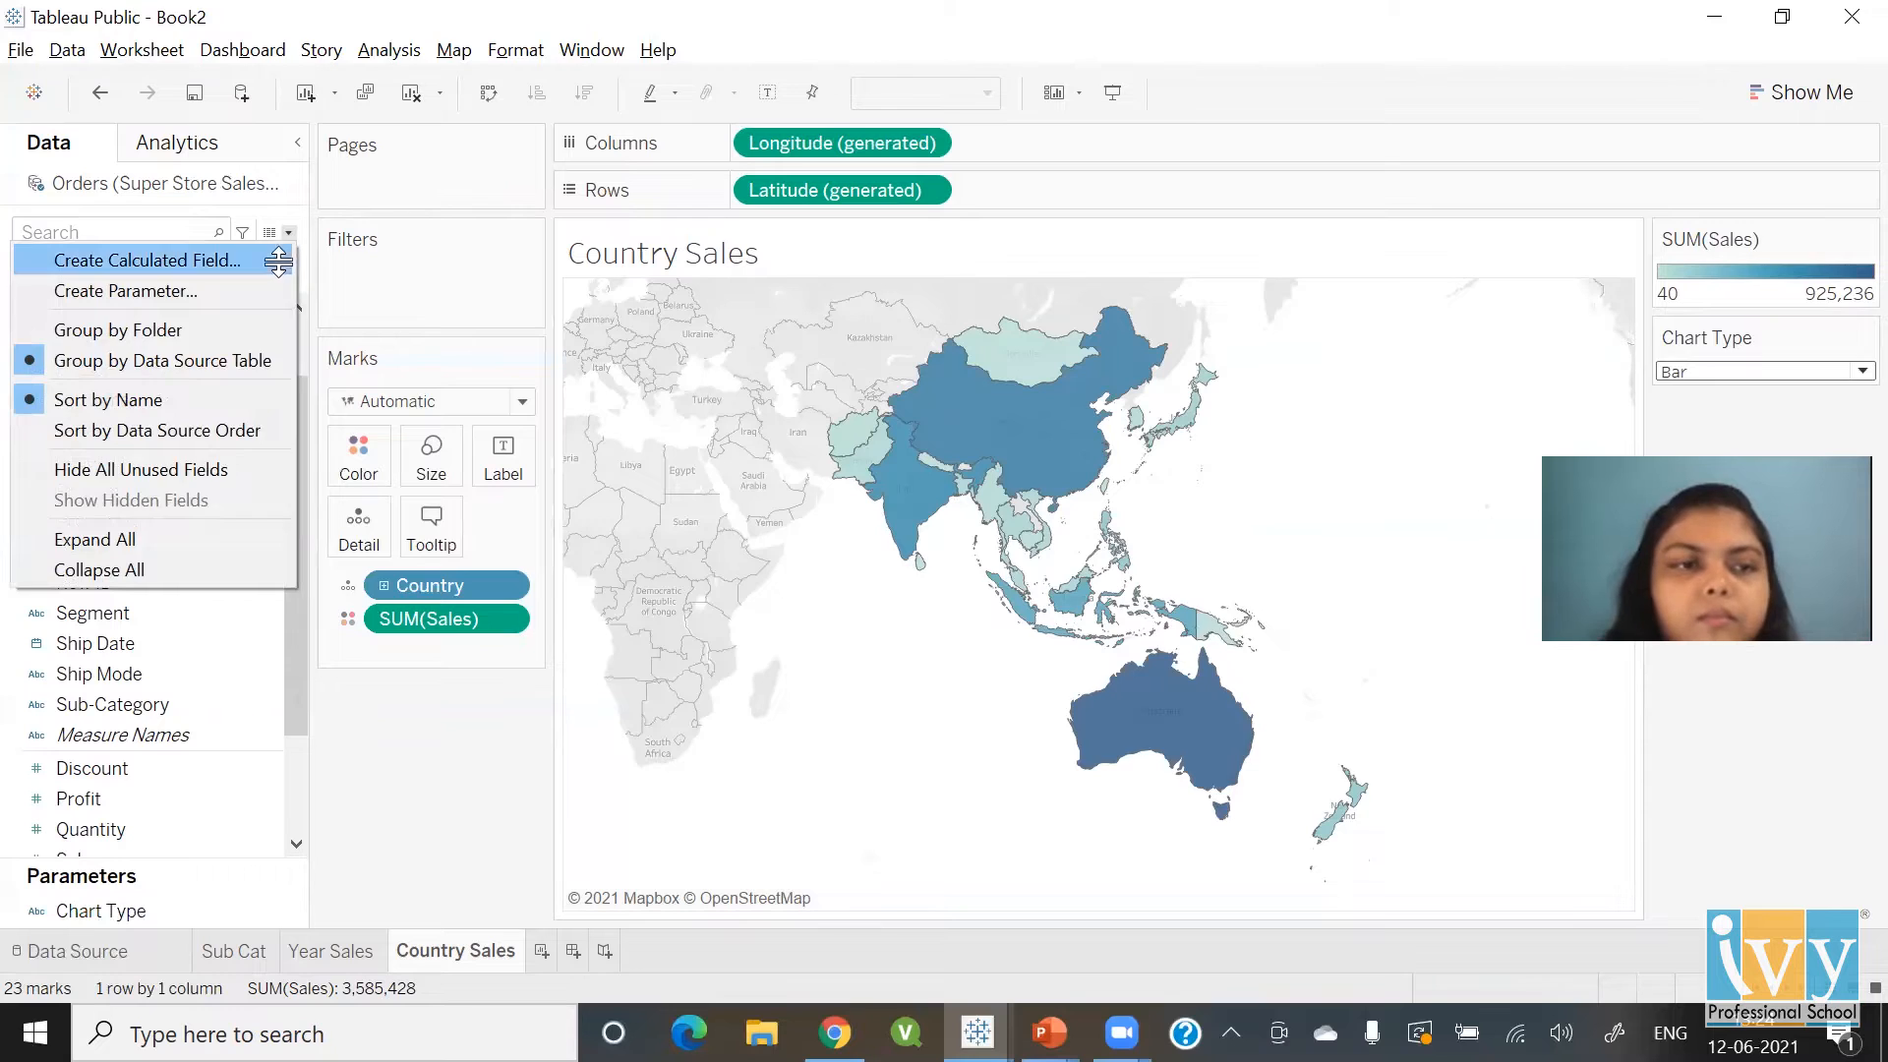
Create a calculated field 'Selected Chart Type' whose formula is just the Chart Type parameter
left_click(278, 261)
type("Se")
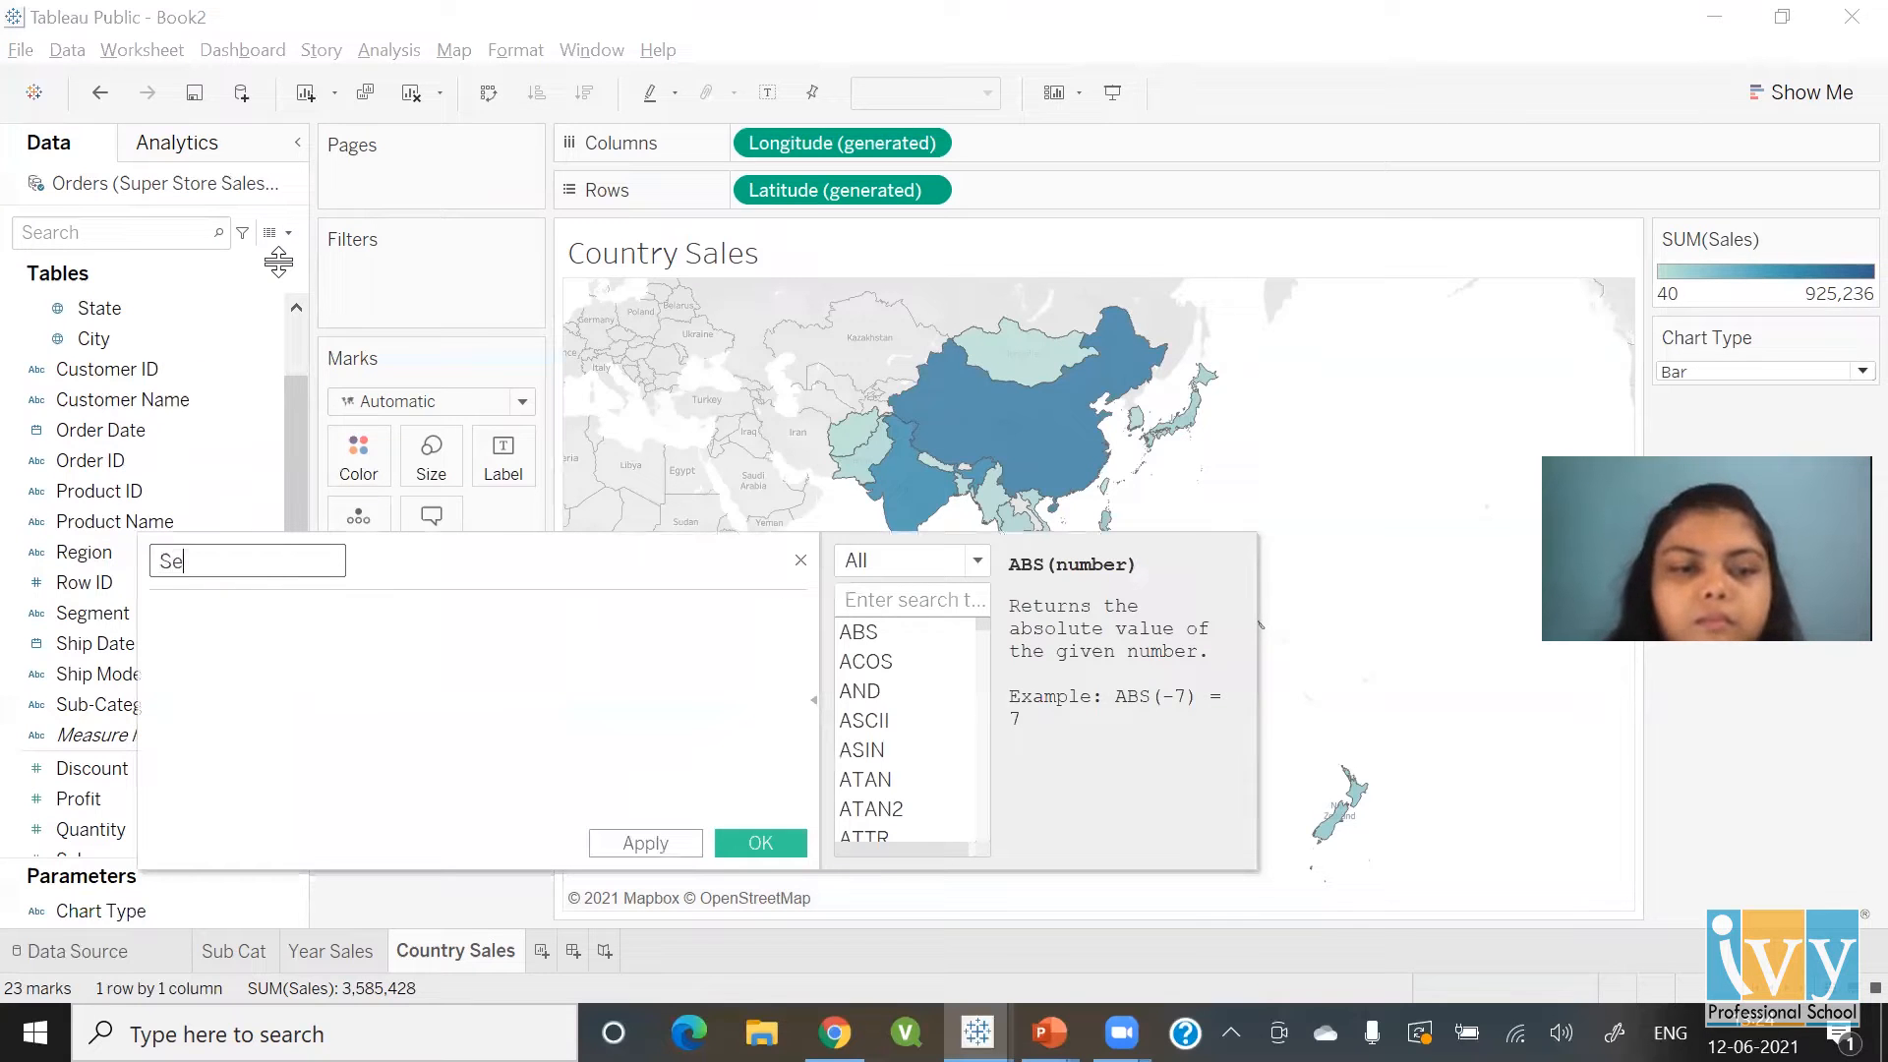
type("lected Chart Type")
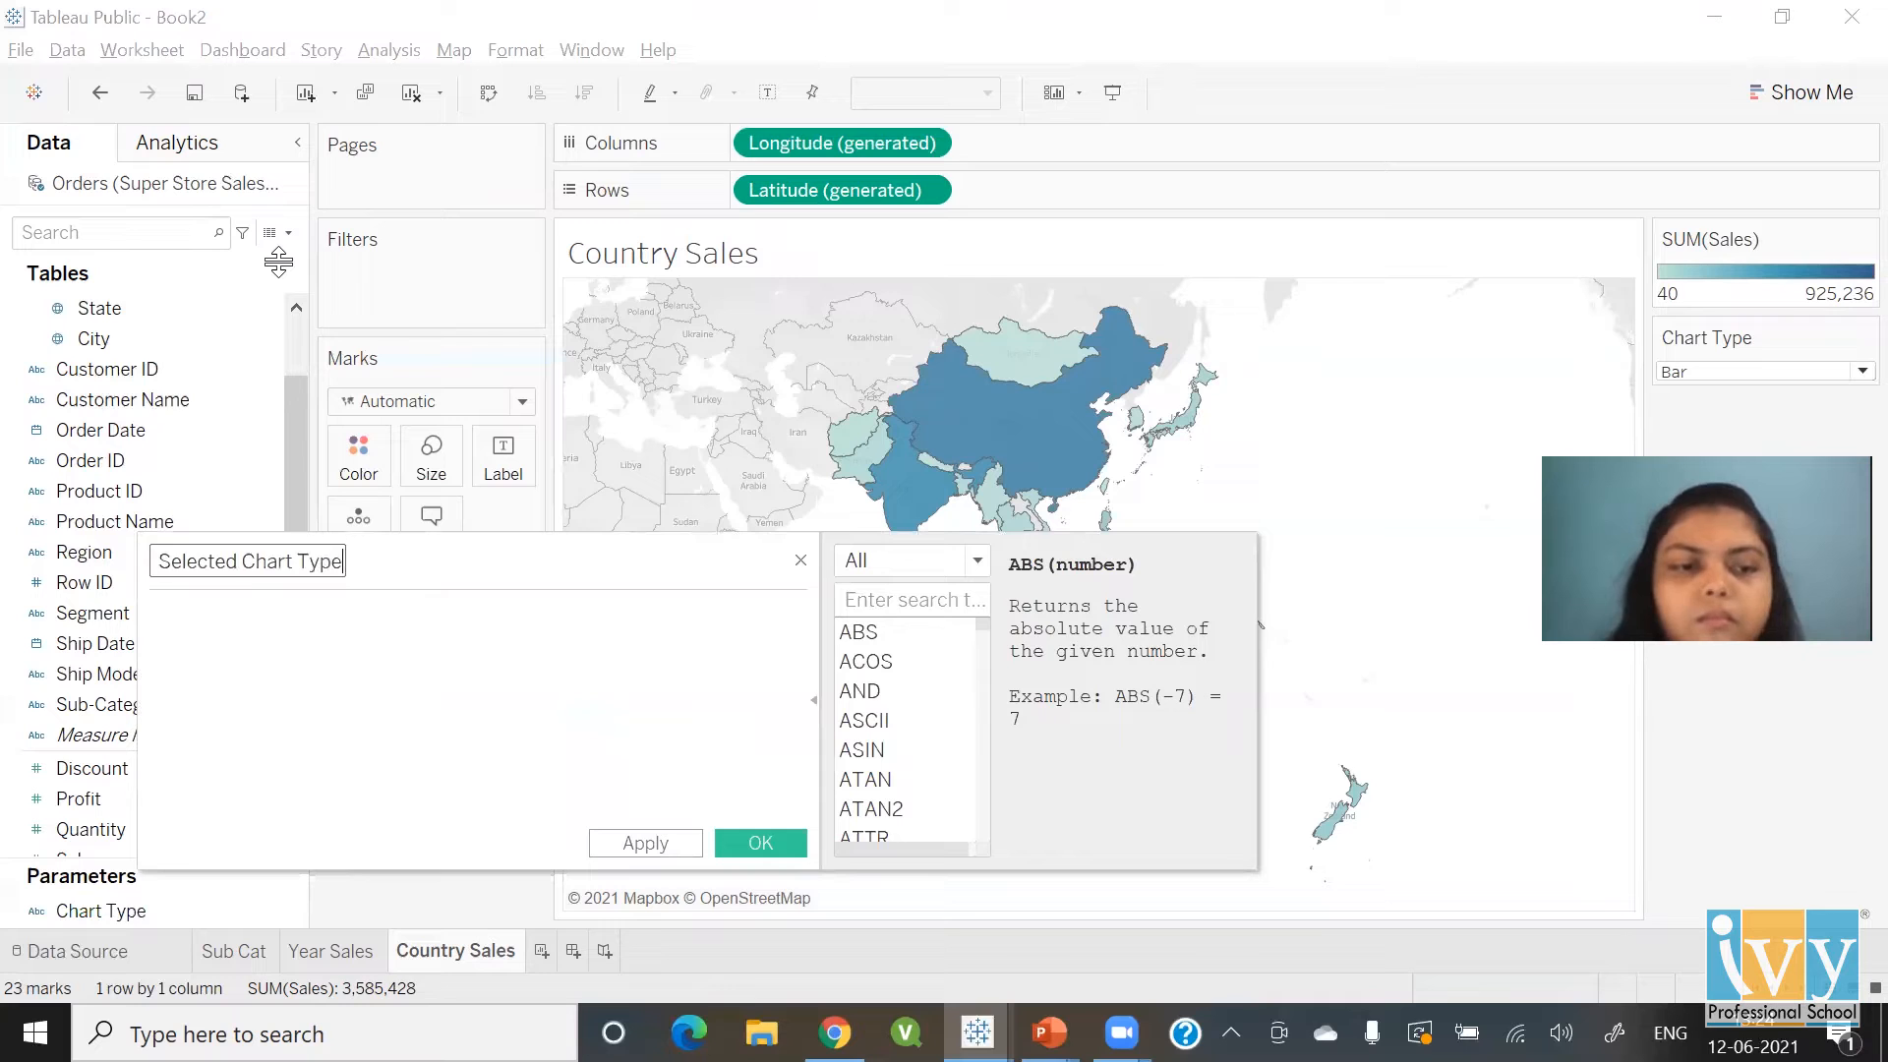
key("Tab")
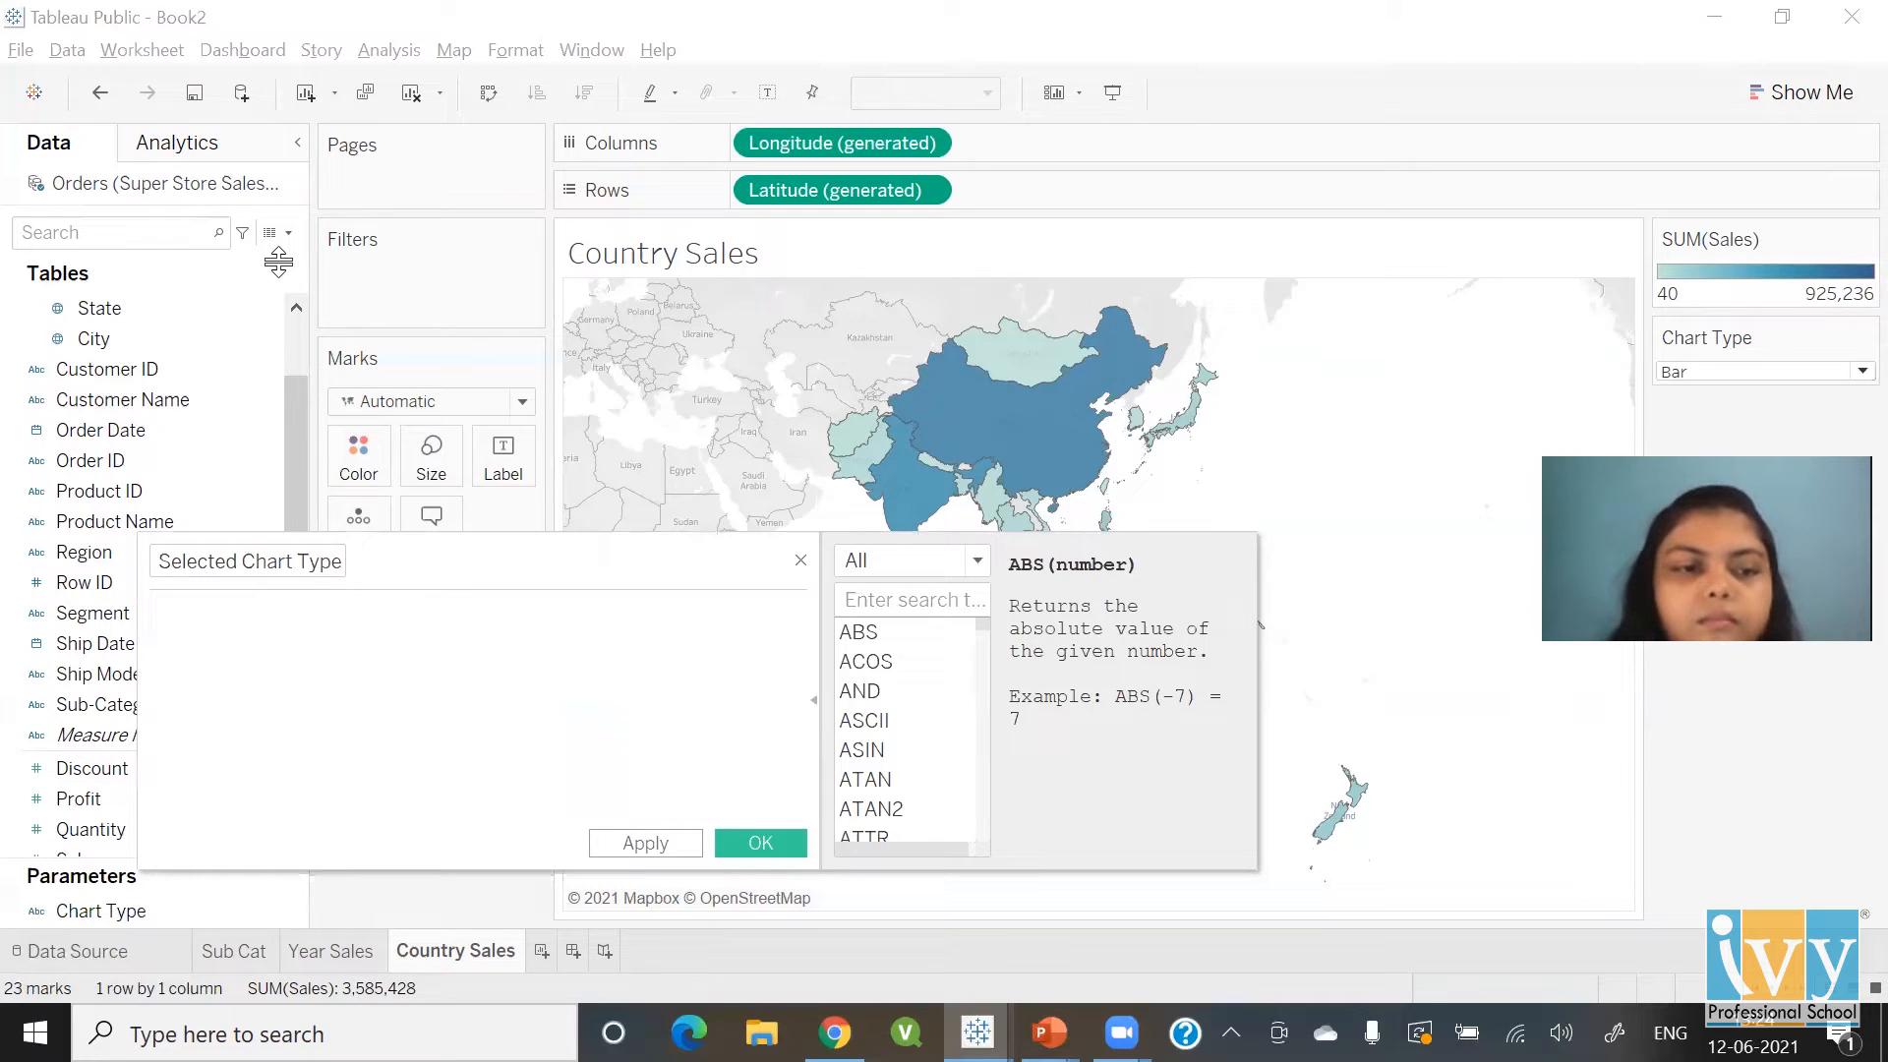
left_click_drag(495, 542, 787, 332)
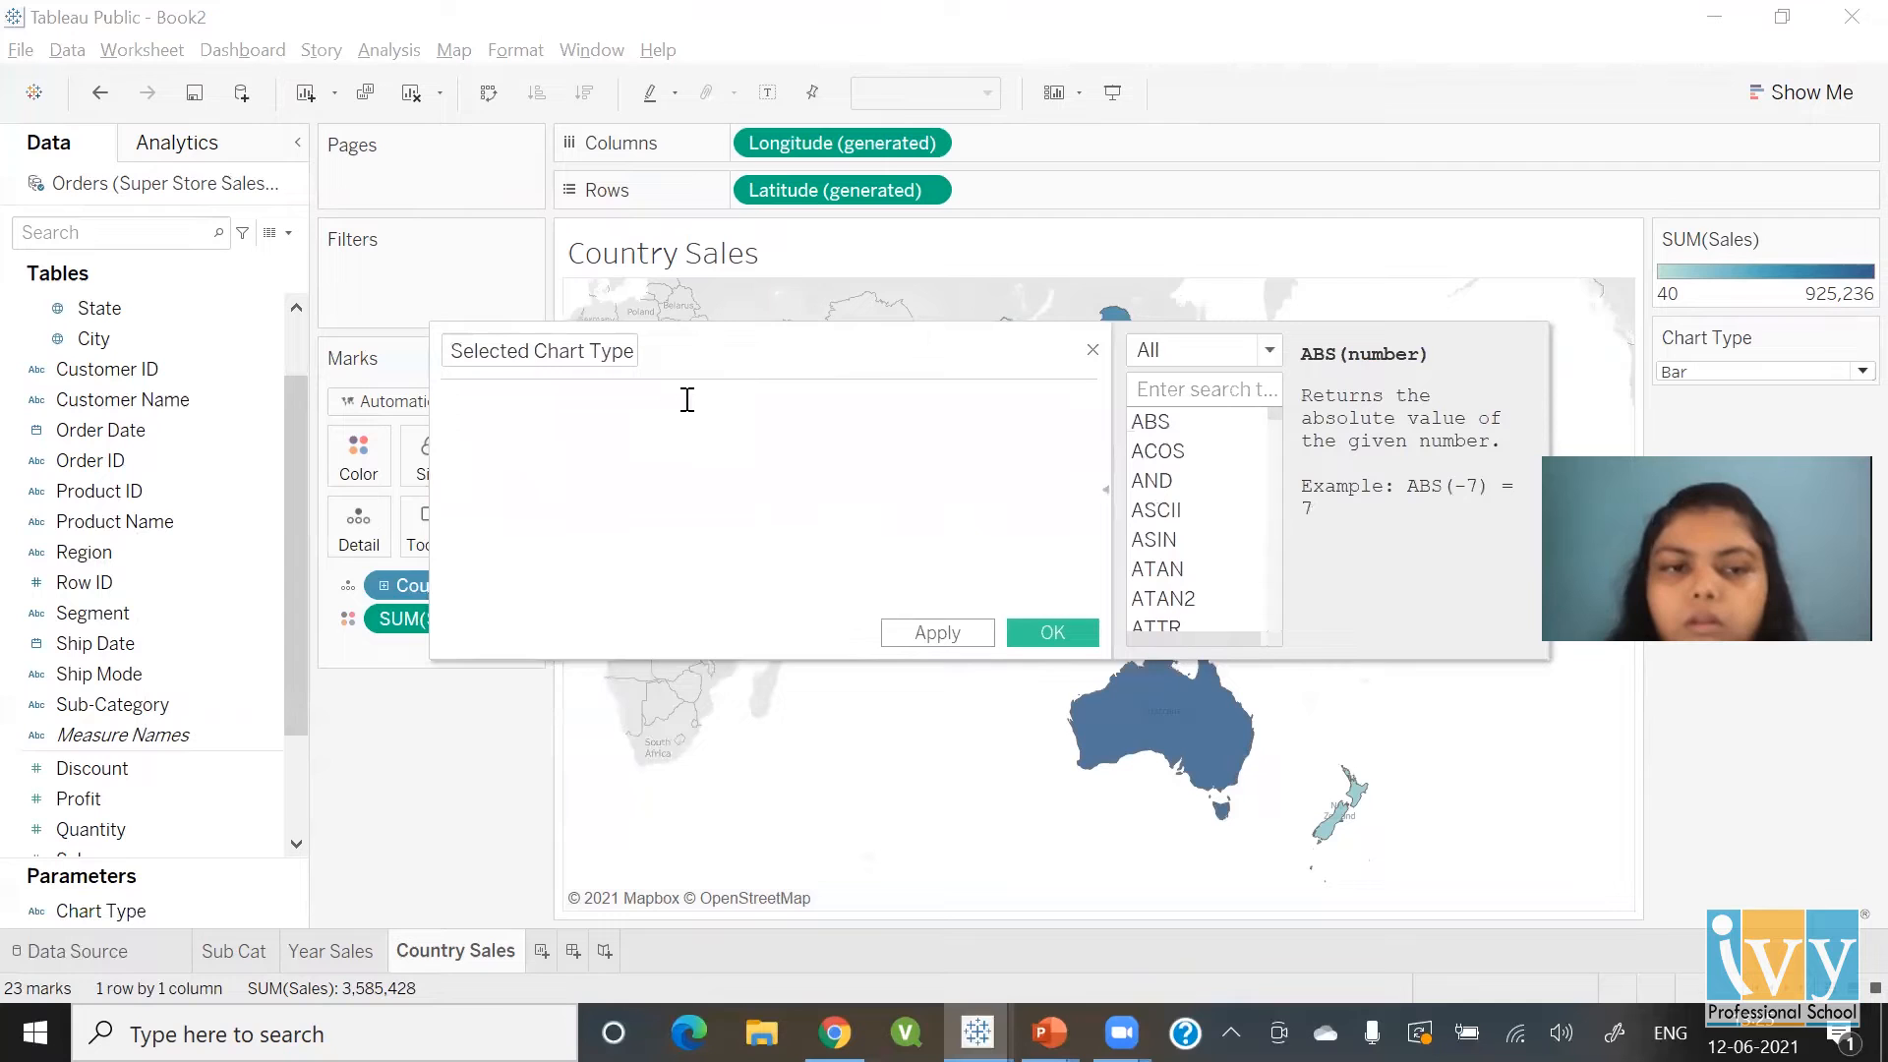
type("cha")
key("Down")
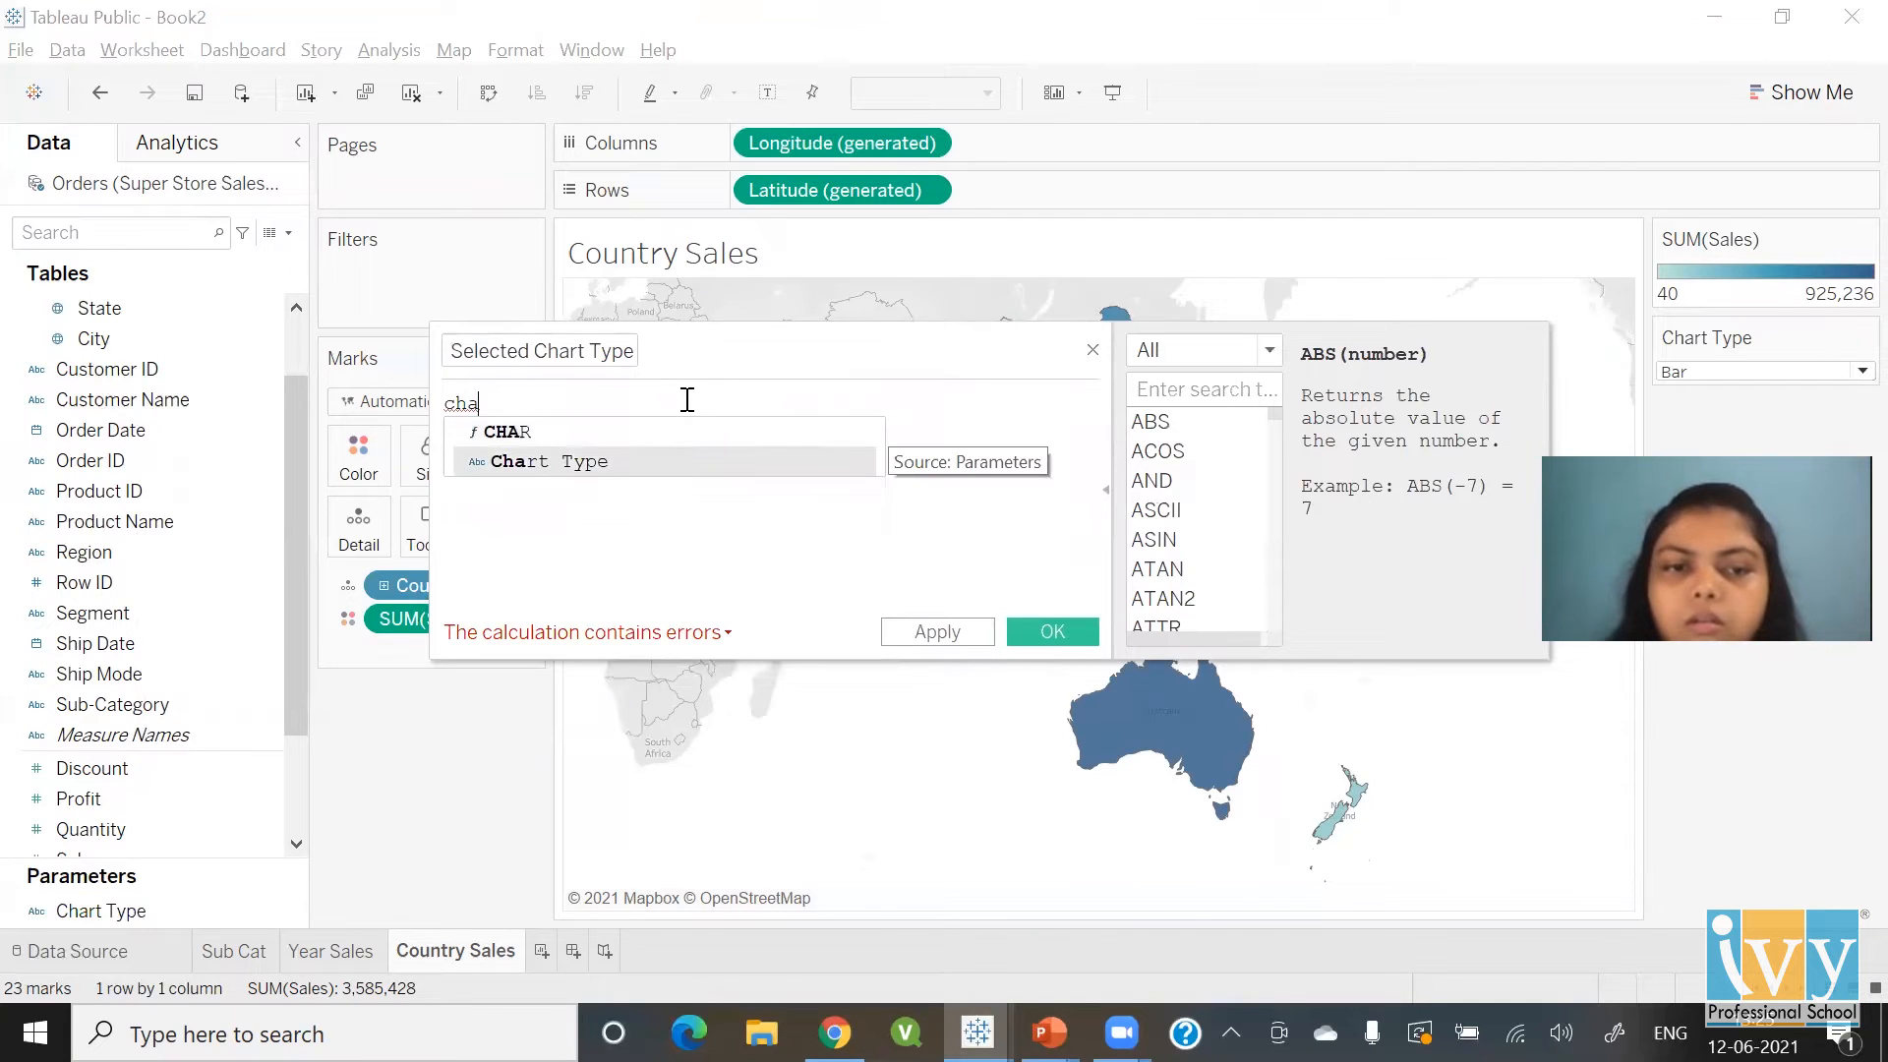
key("BackSpace")
key("BackSpace")
key("BackSpace")
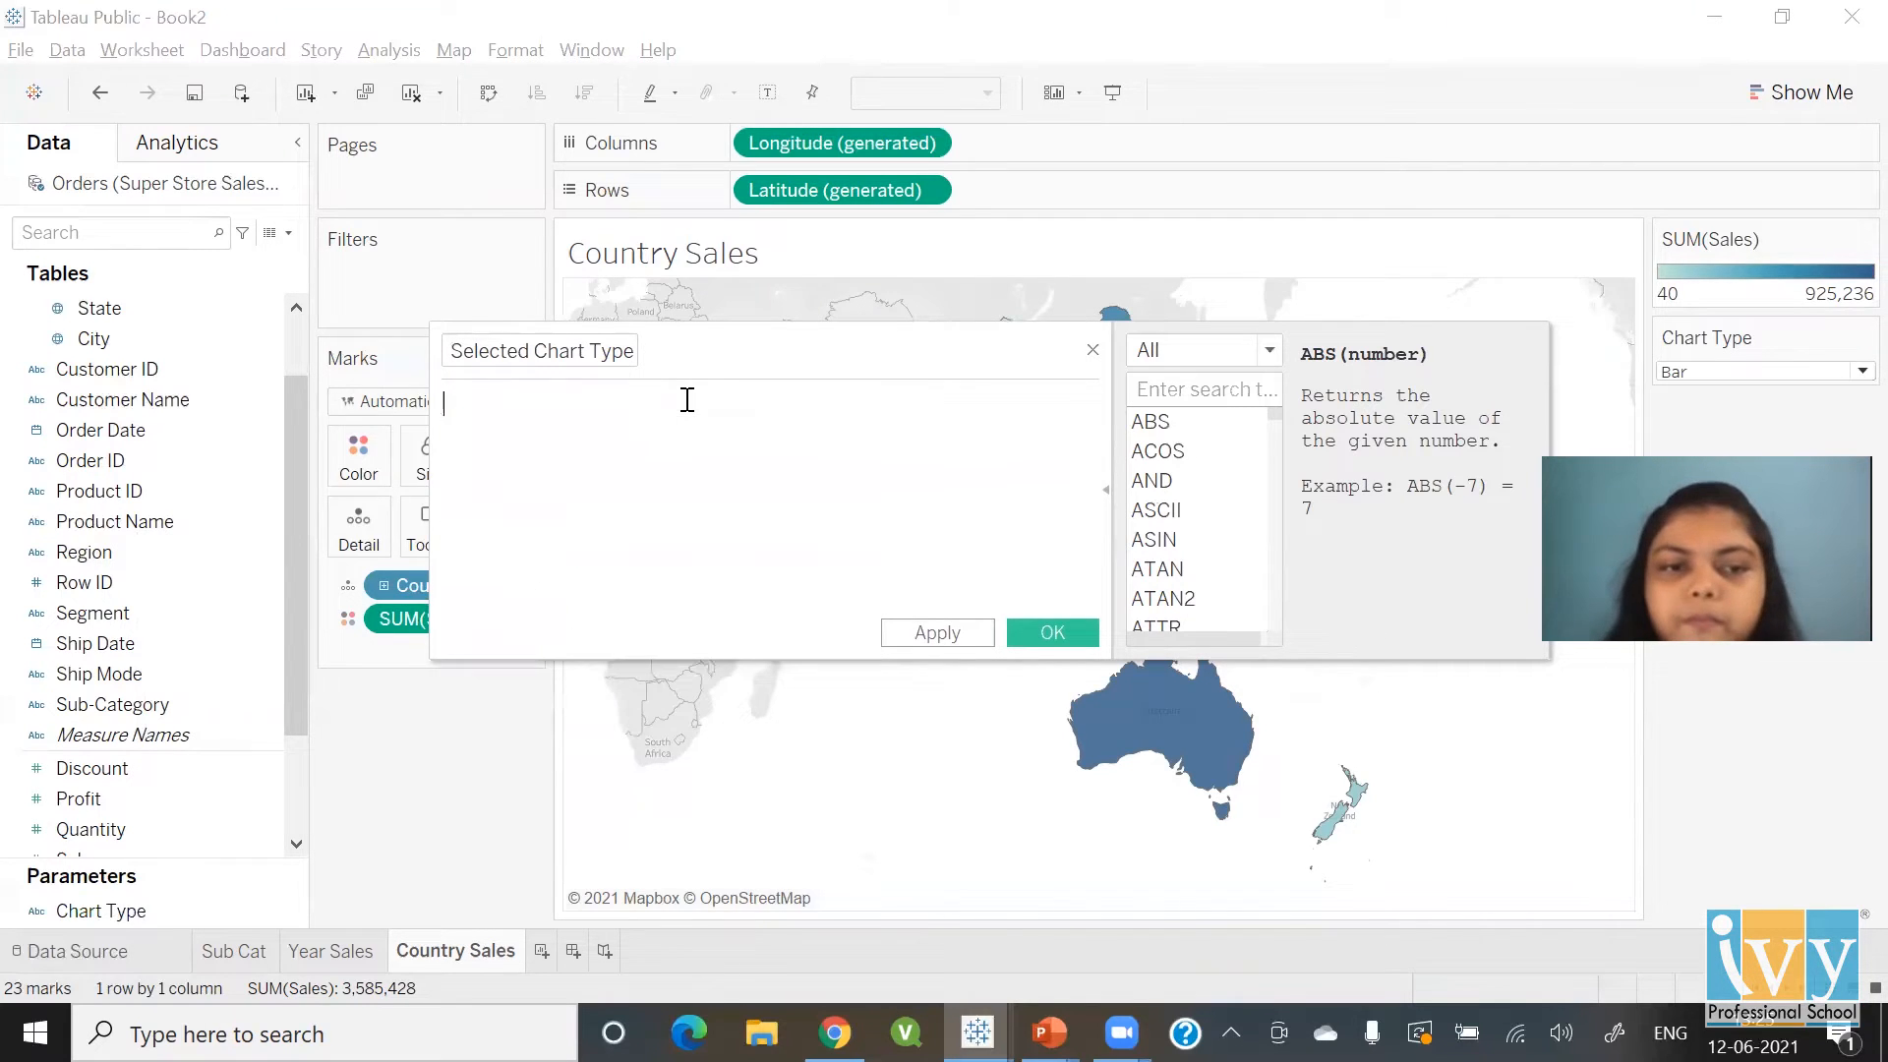
left_click_drag(85, 915, 646, 427)
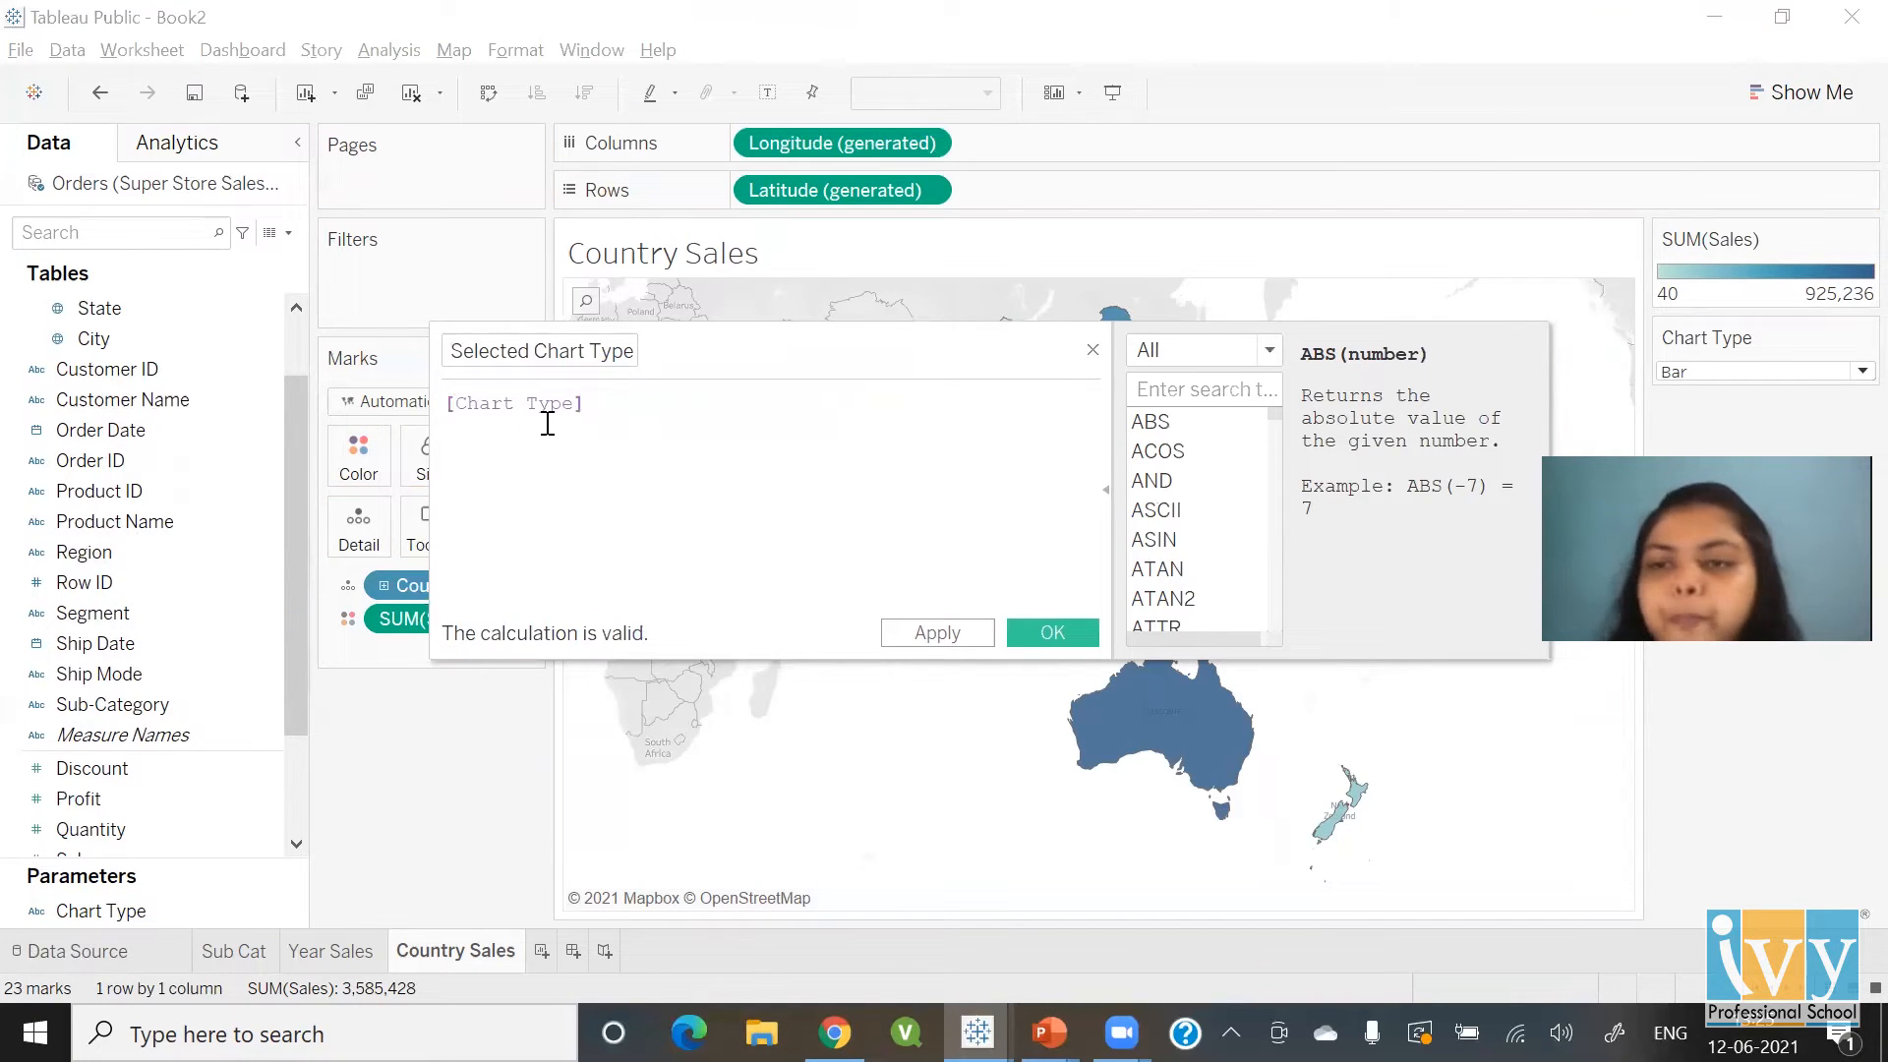
left_click(1090, 639)
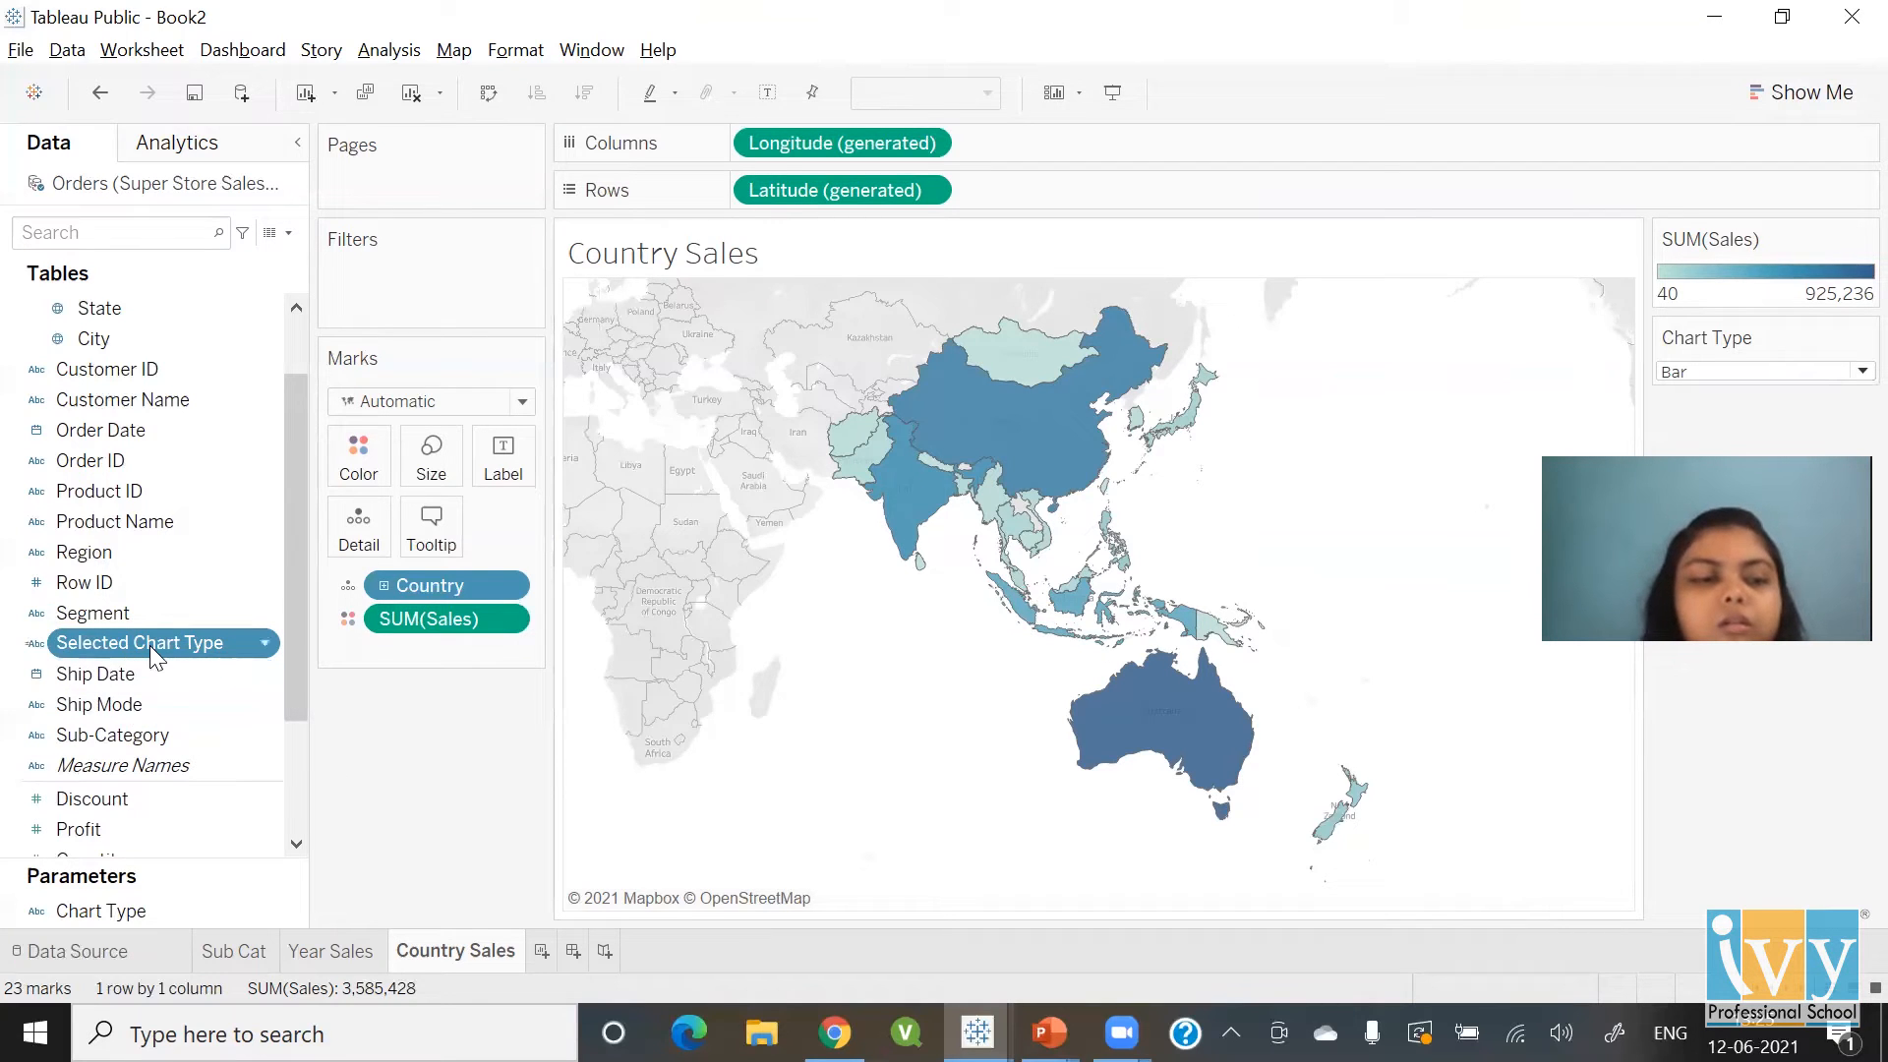
Set the Chart Type parameter to Map
left_click_drag(152, 643, 439, 292)
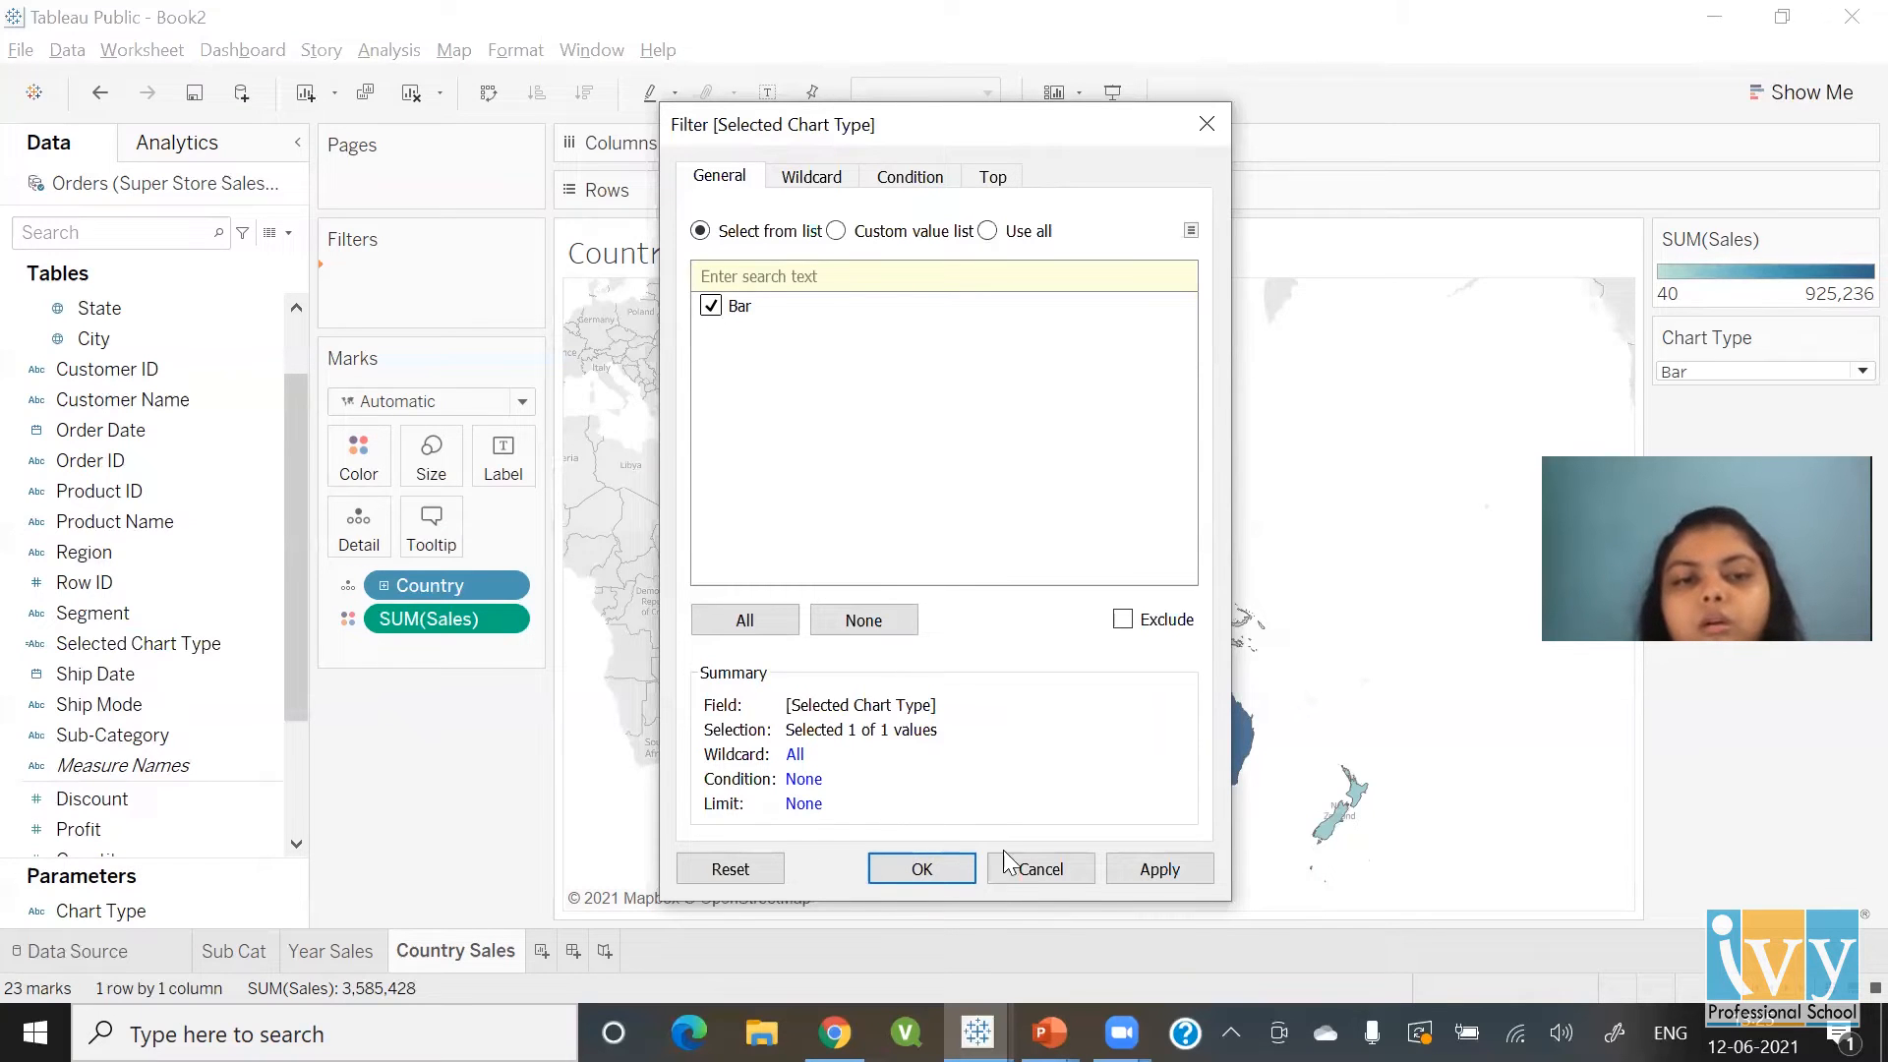
left_click(1028, 870)
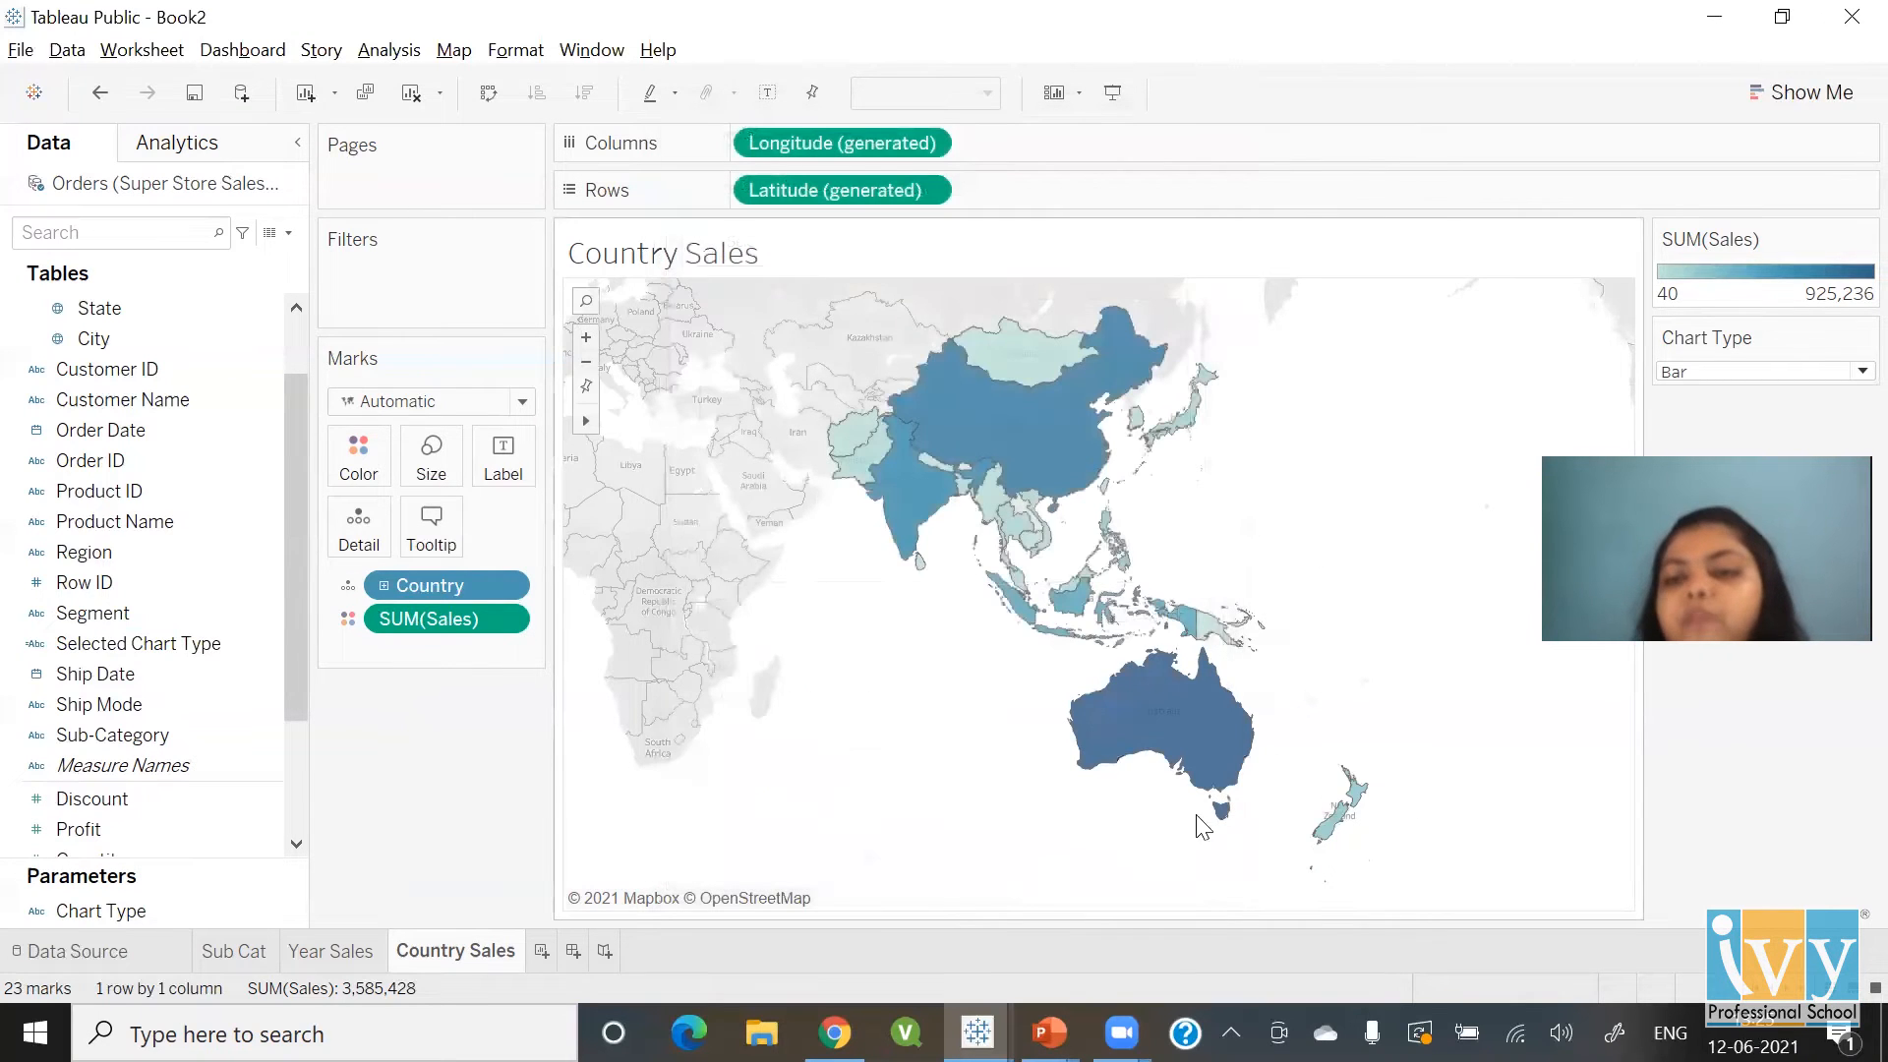
left_click(1680, 367)
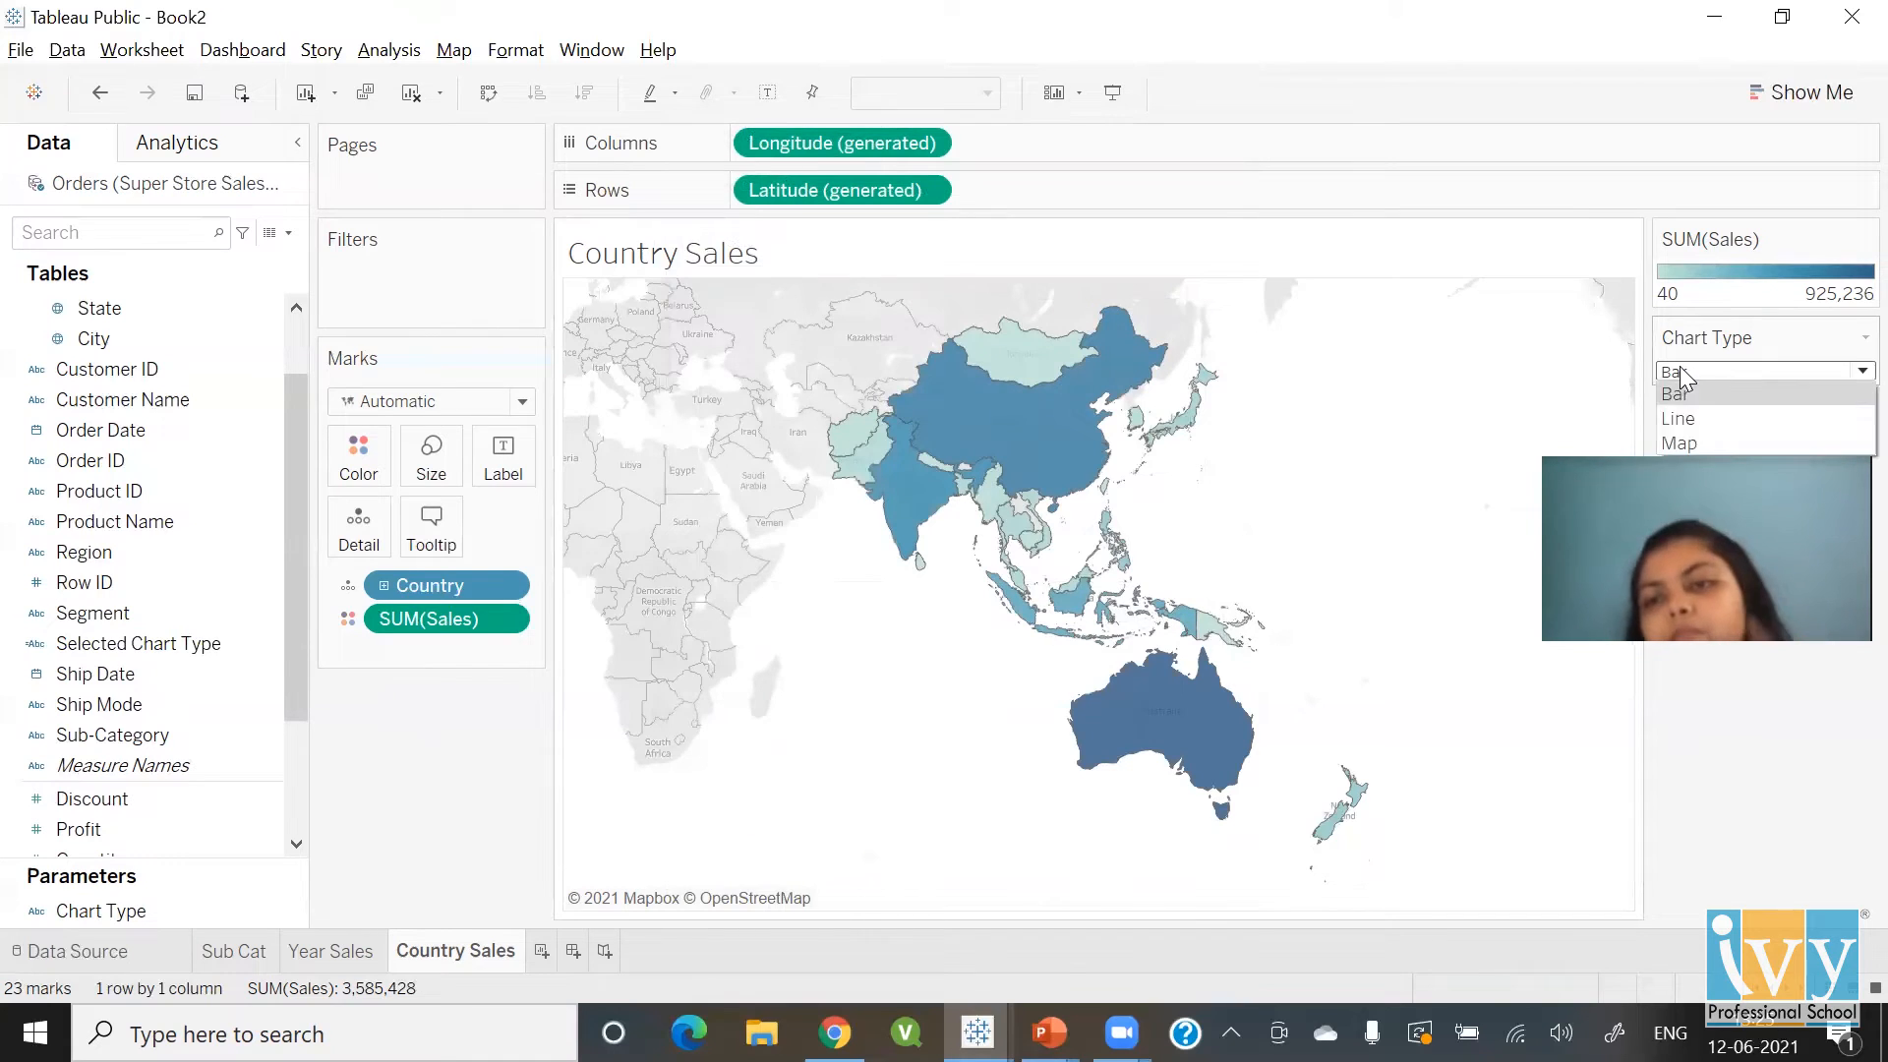
left_click(1680, 443)
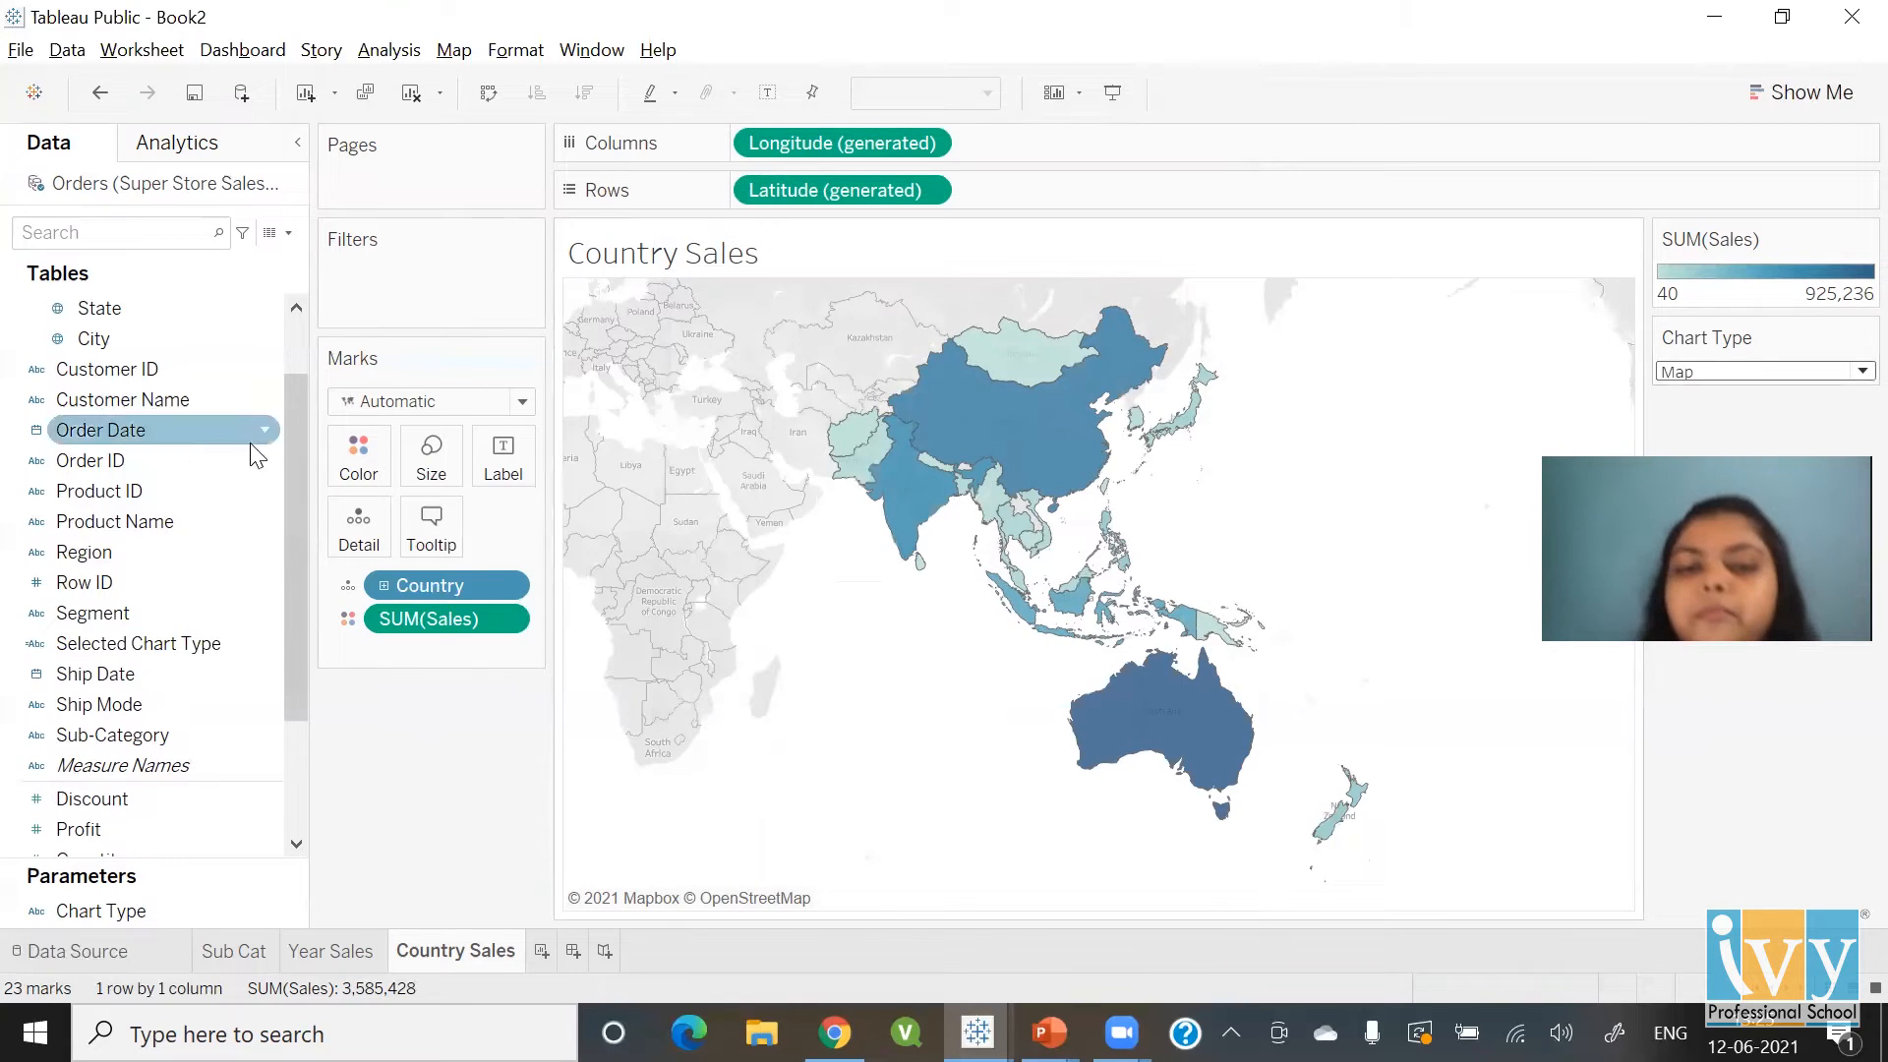
Filter Country Sales on Selected Chart Type, keeping only Map
left_click_drag(165, 643, 428, 257)
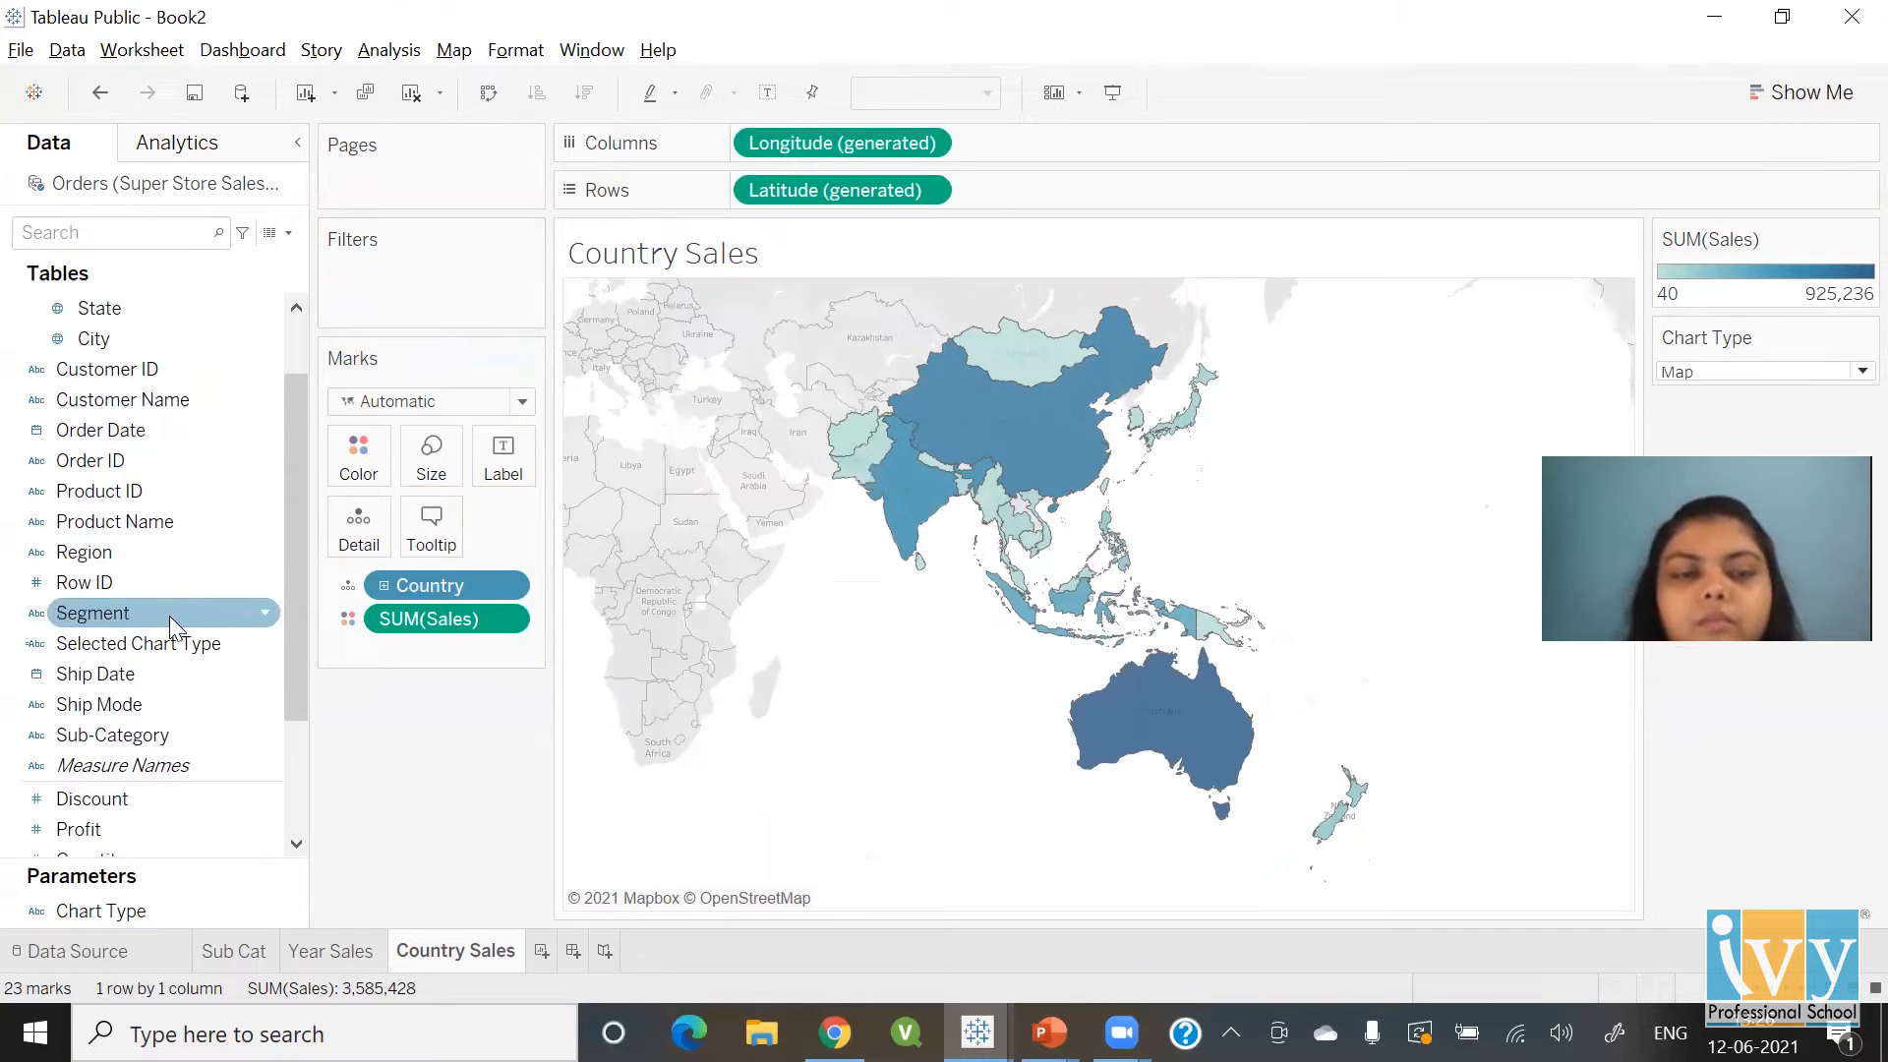
left_click_drag(177, 639, 431, 291)
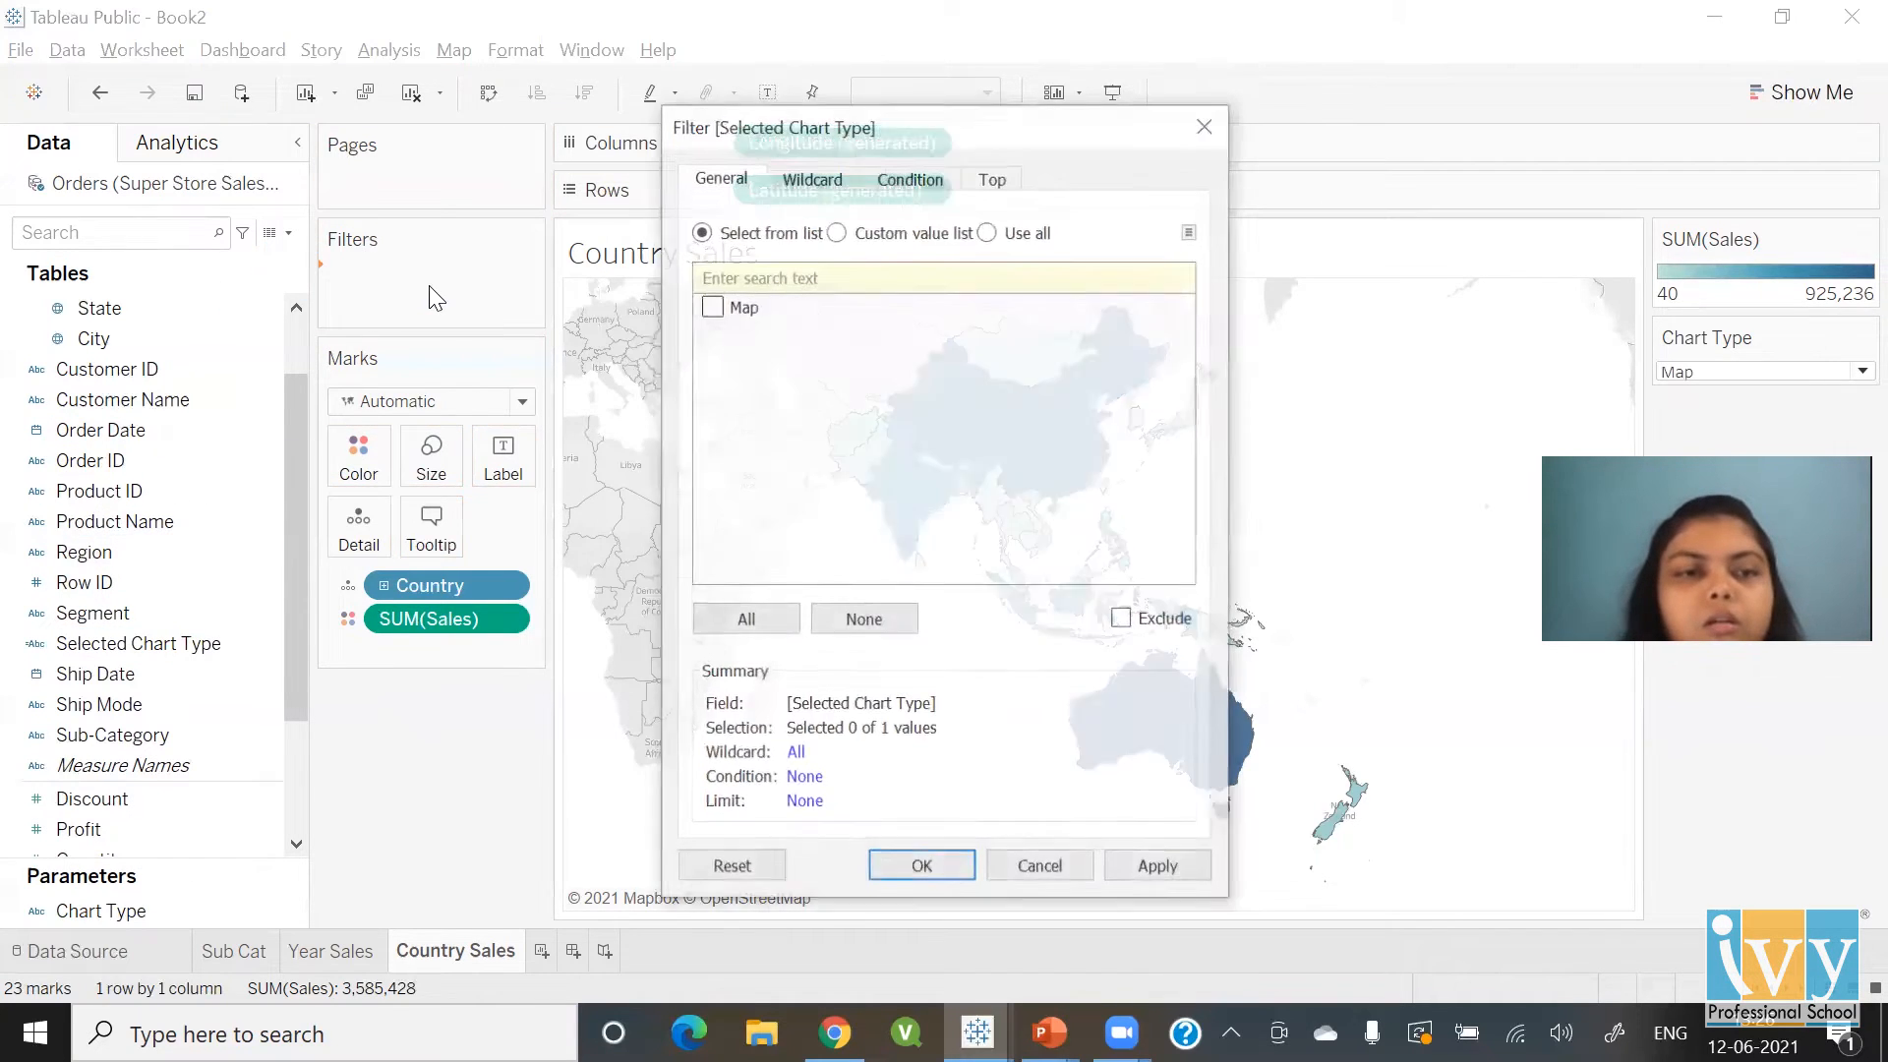
left_click(711, 308)
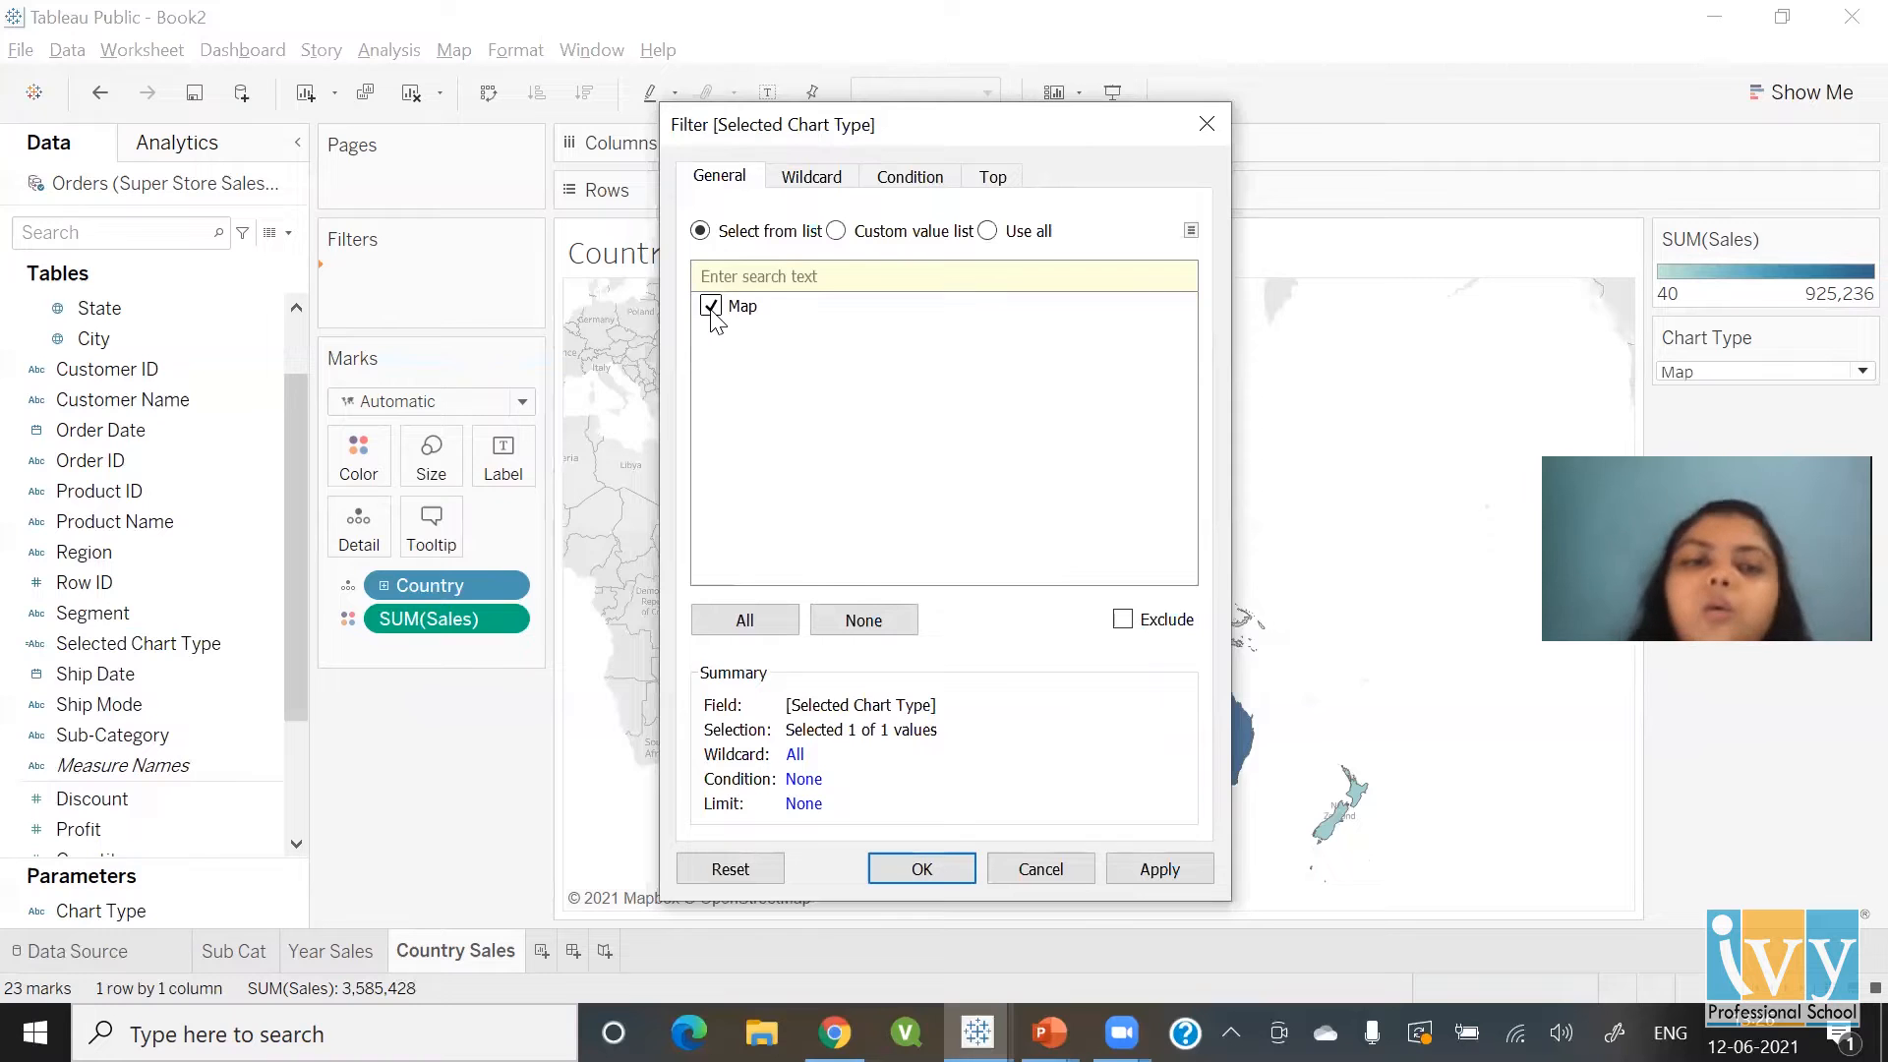
left_click(921, 870)
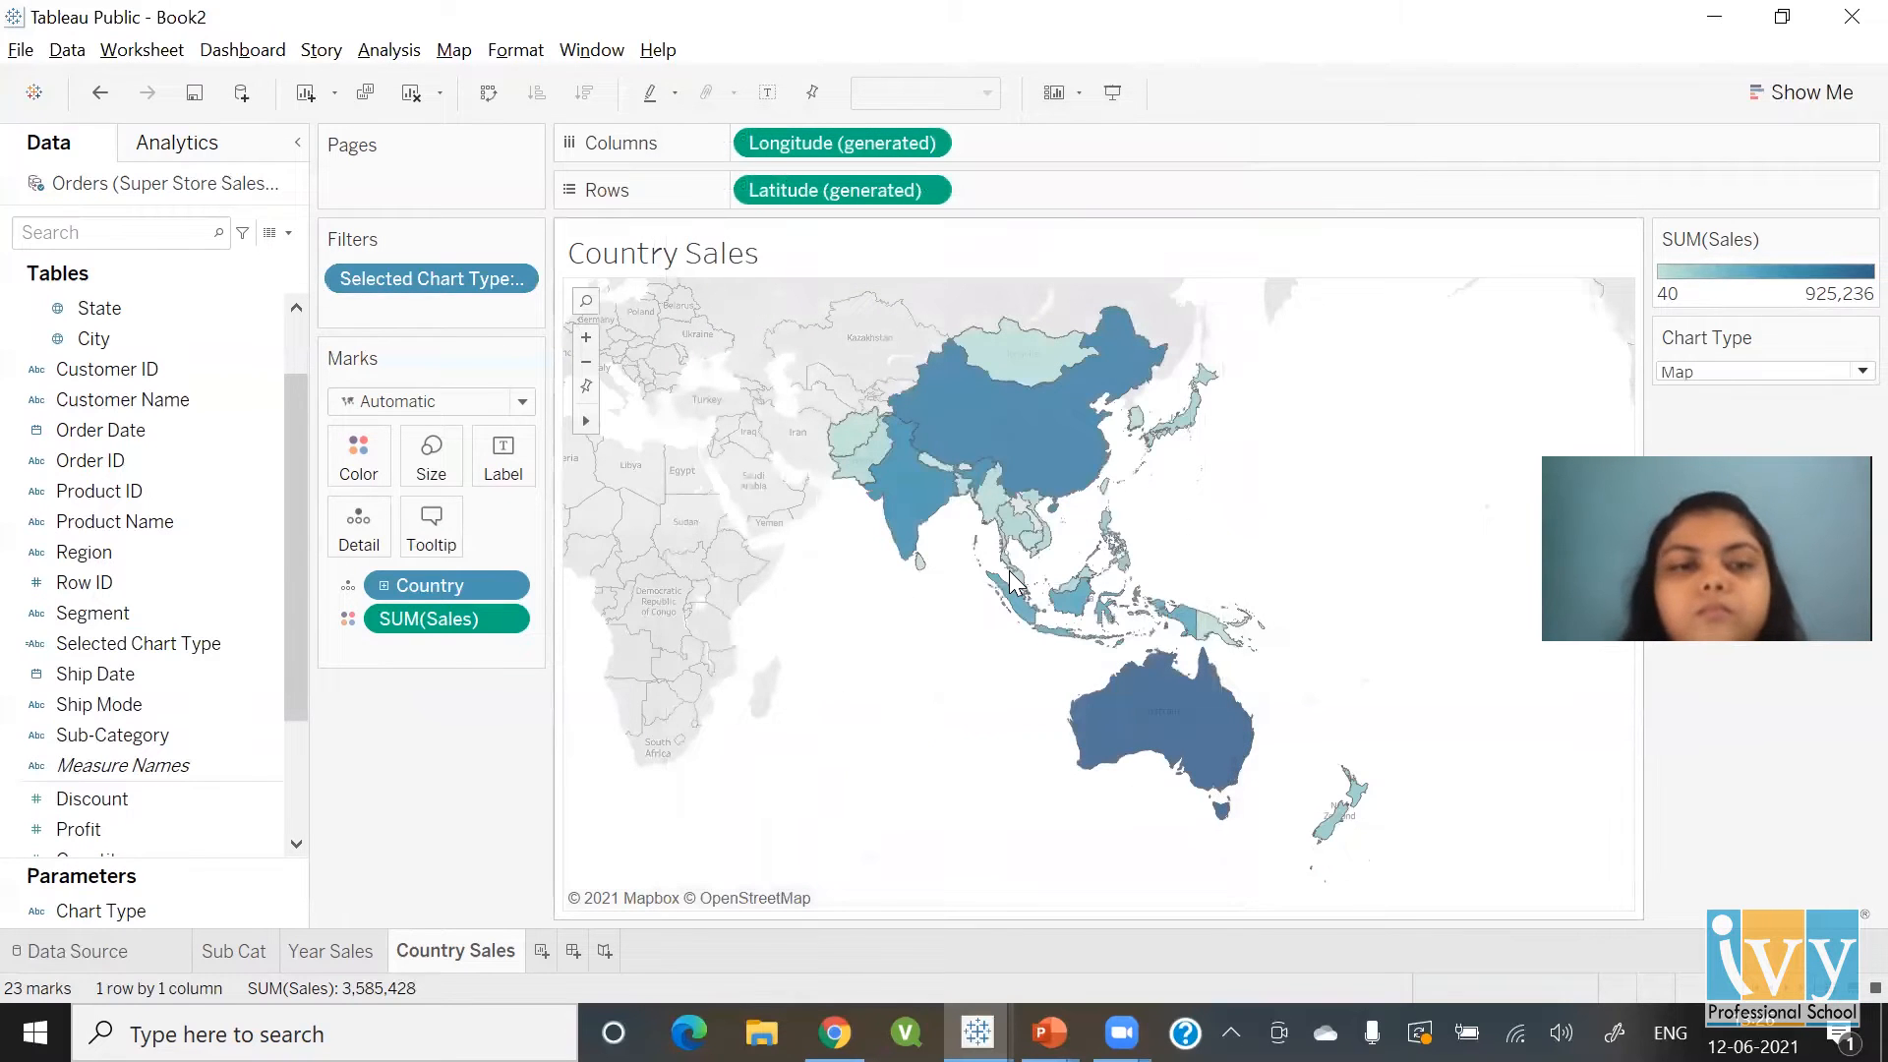
left_click(325, 952)
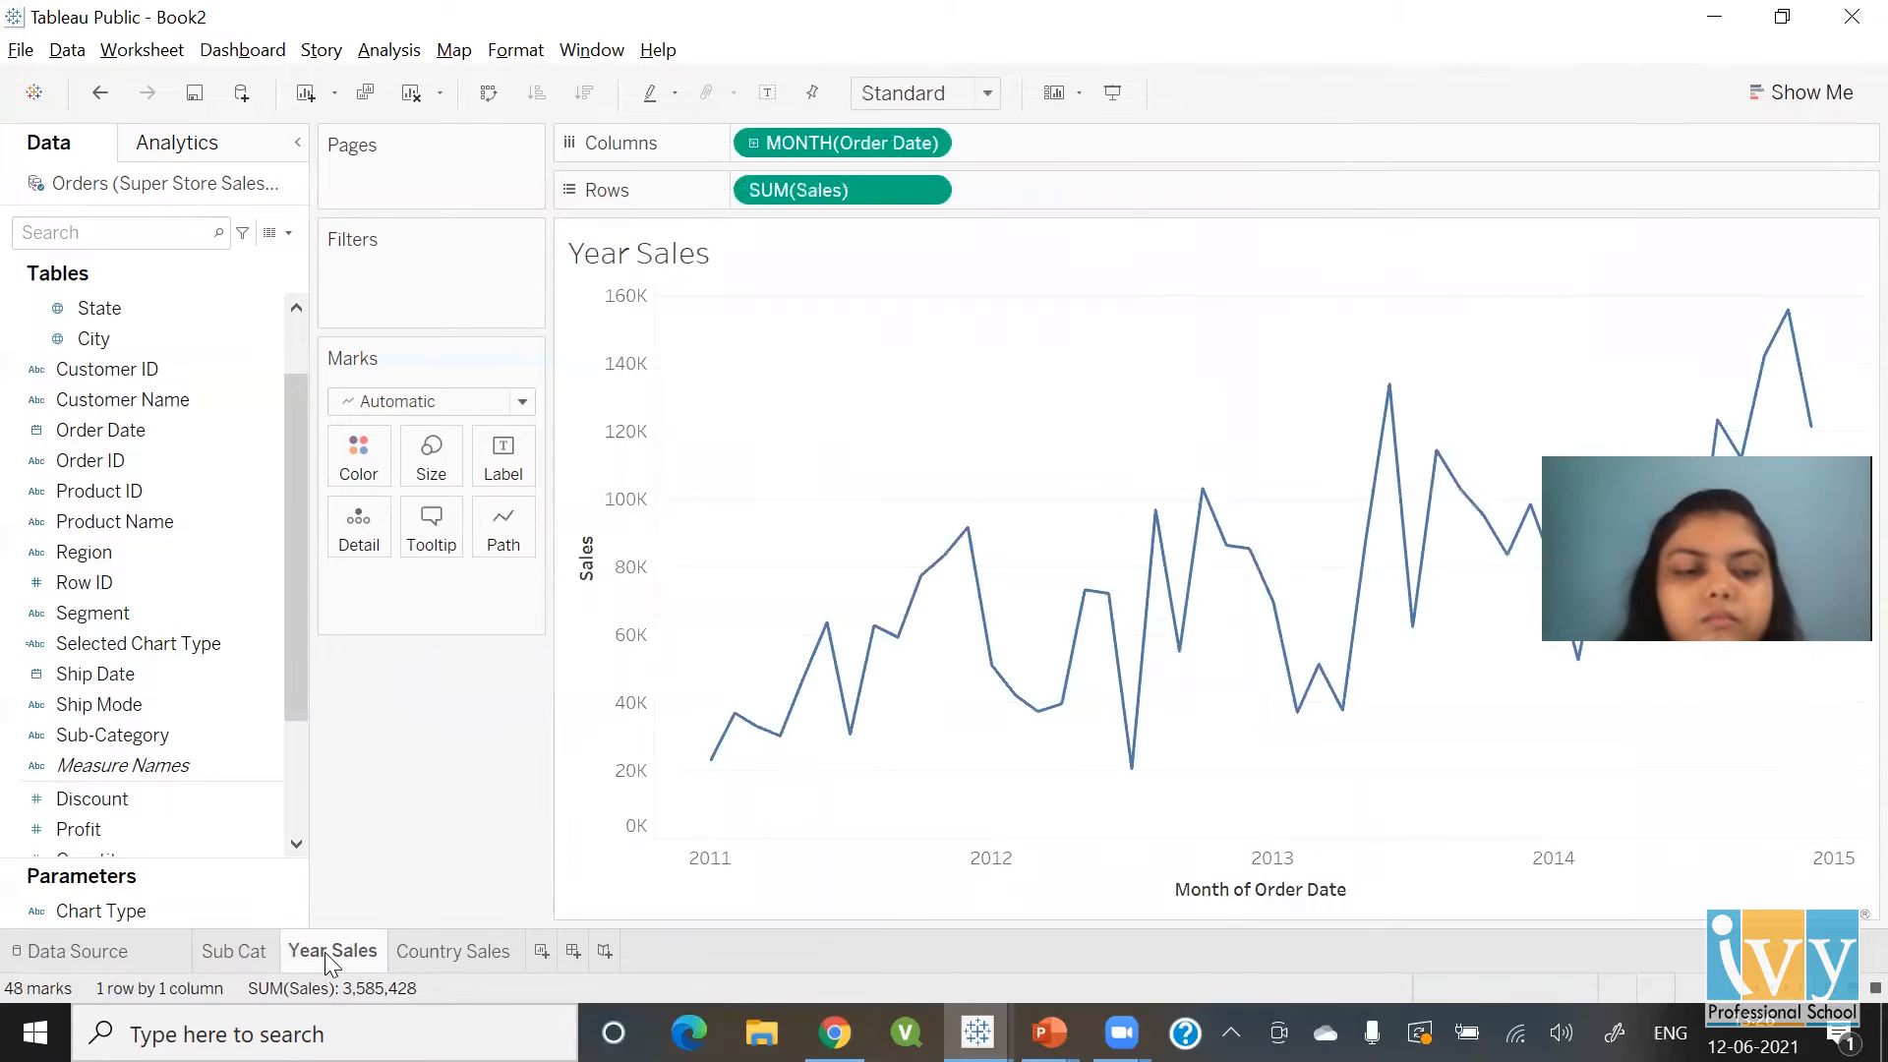
Show the Chart Type control on Year Sales and set it to Line
left_click(79, 911)
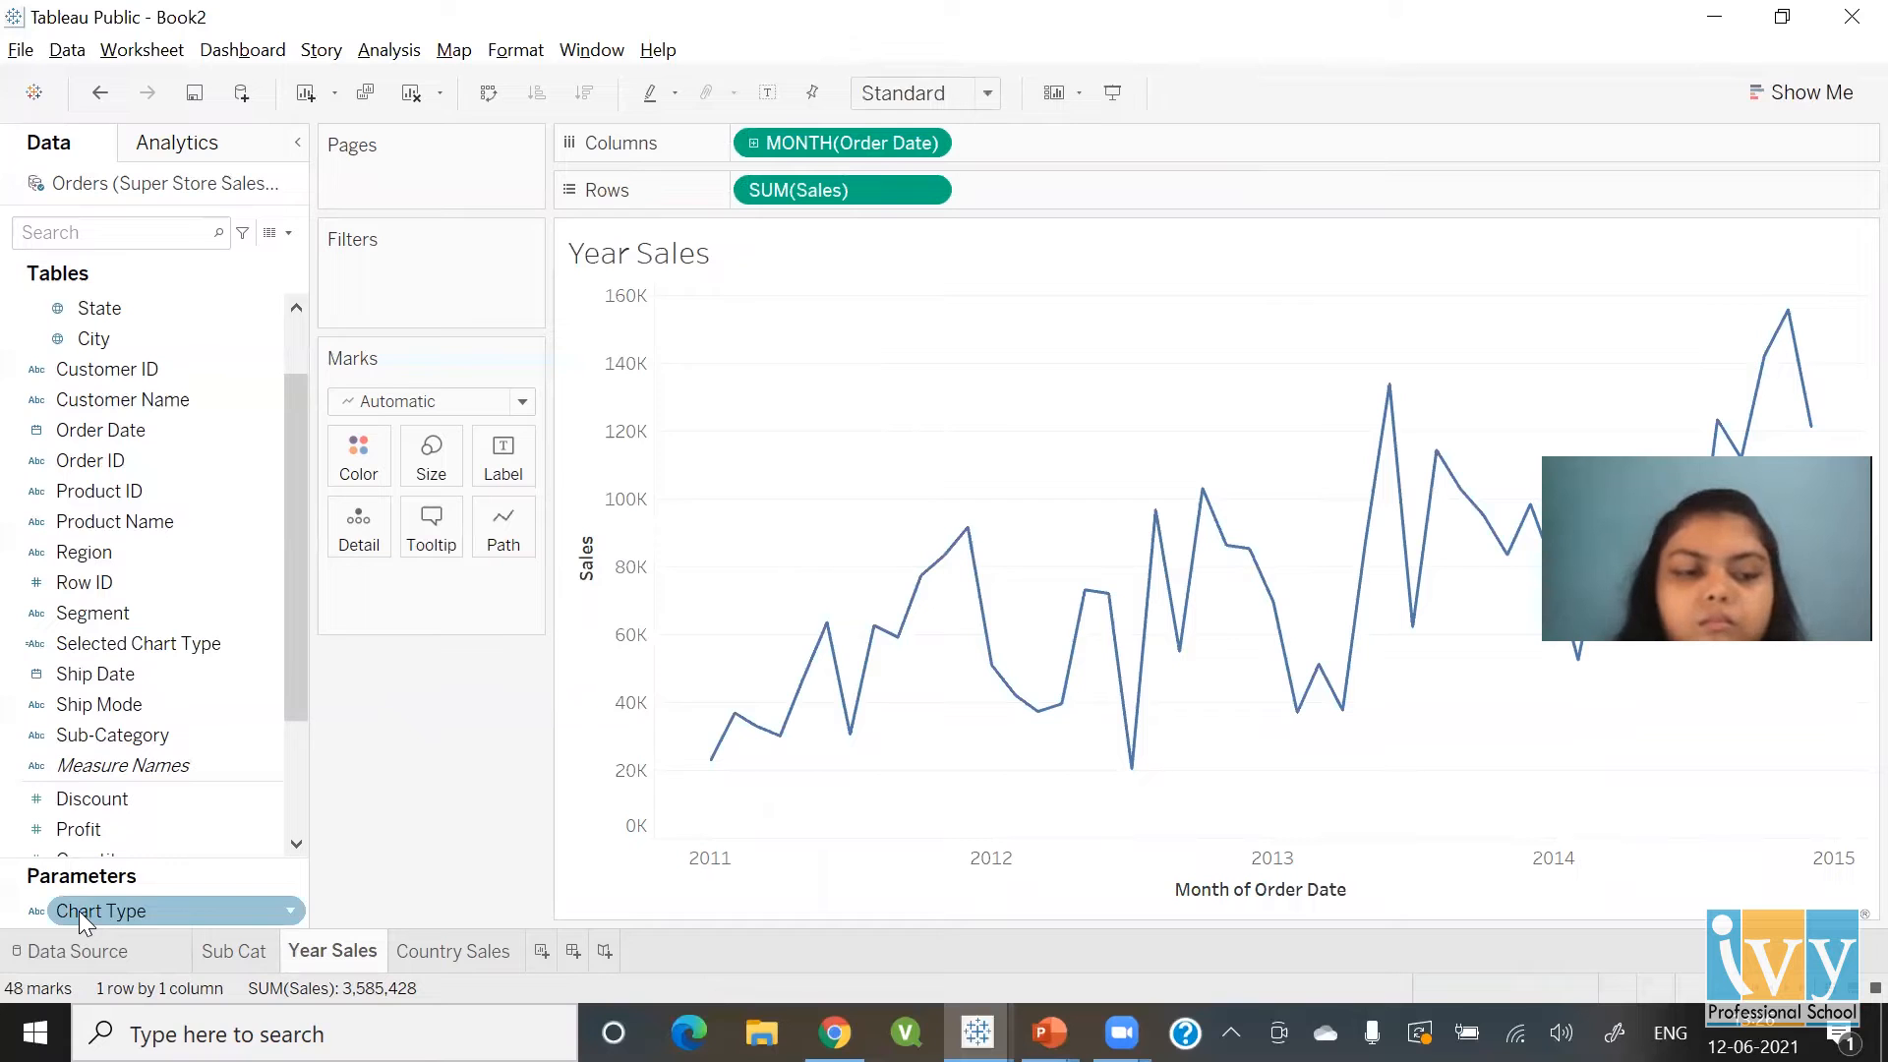
right_click(79, 911)
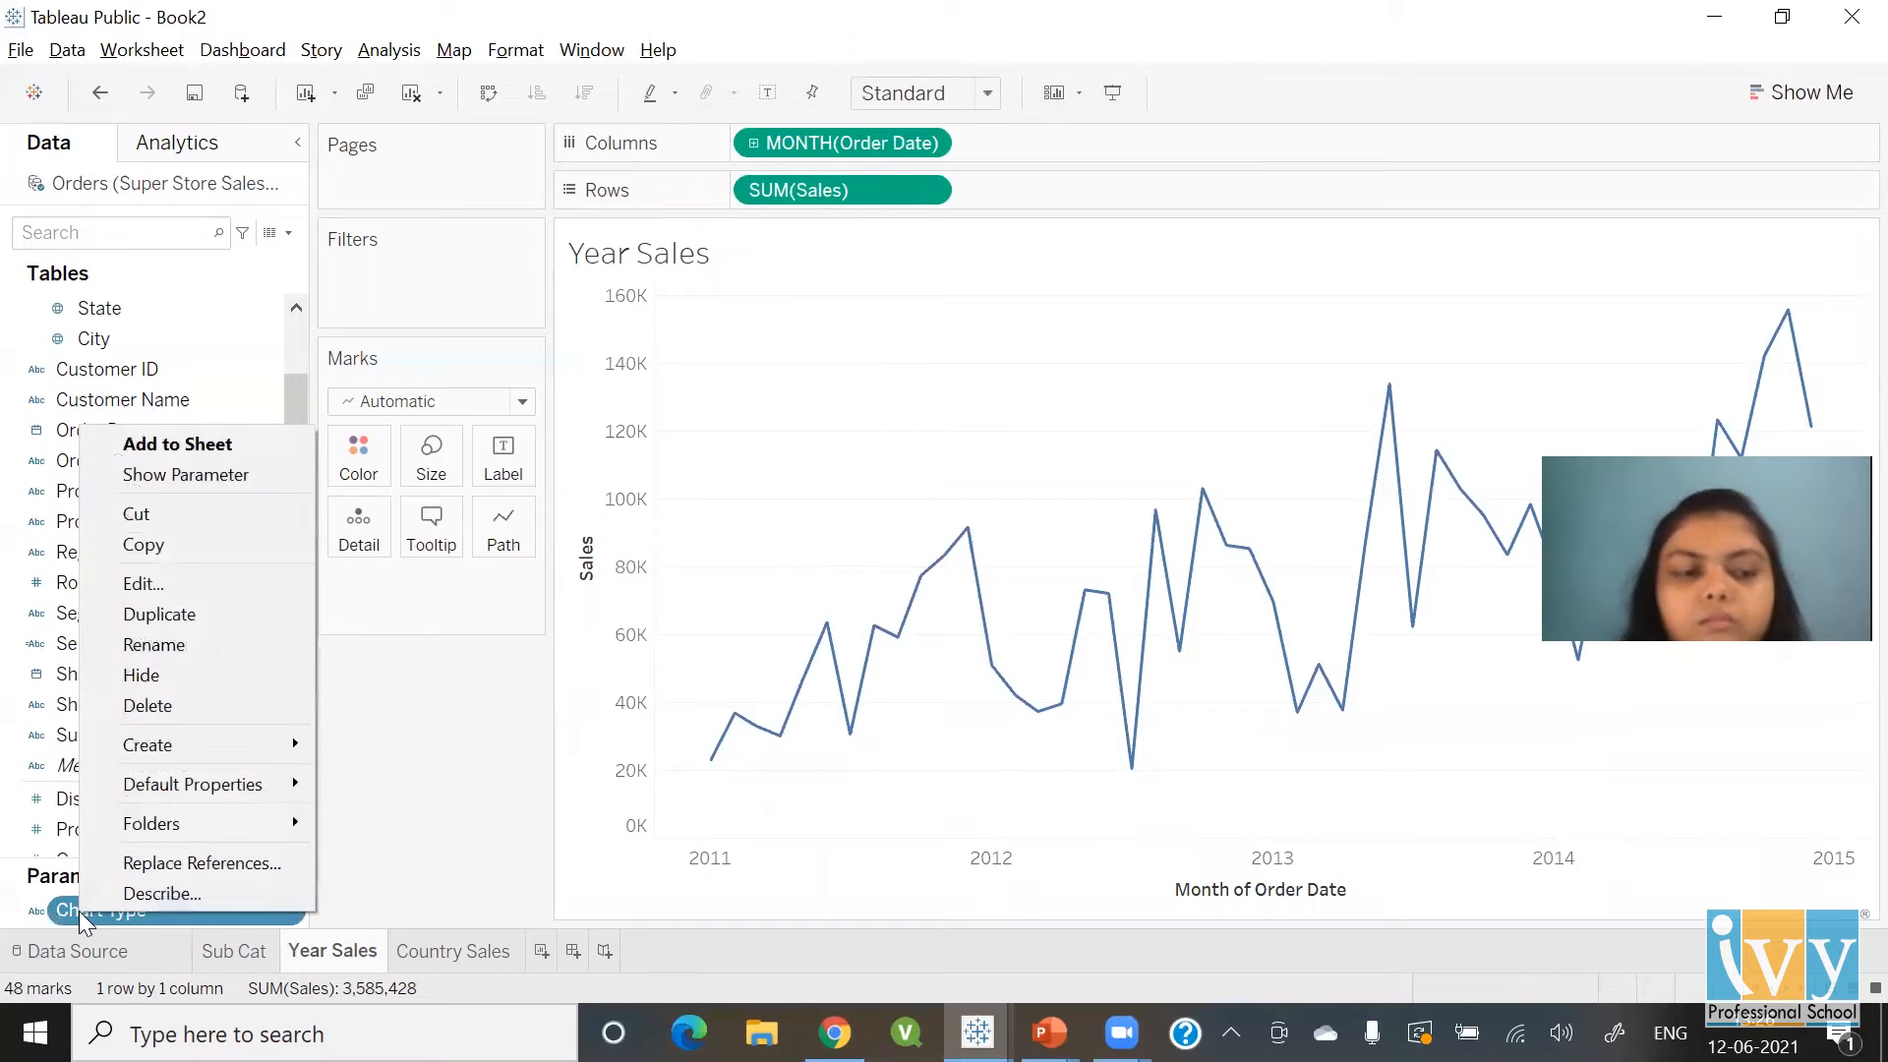
left_click(221, 473)
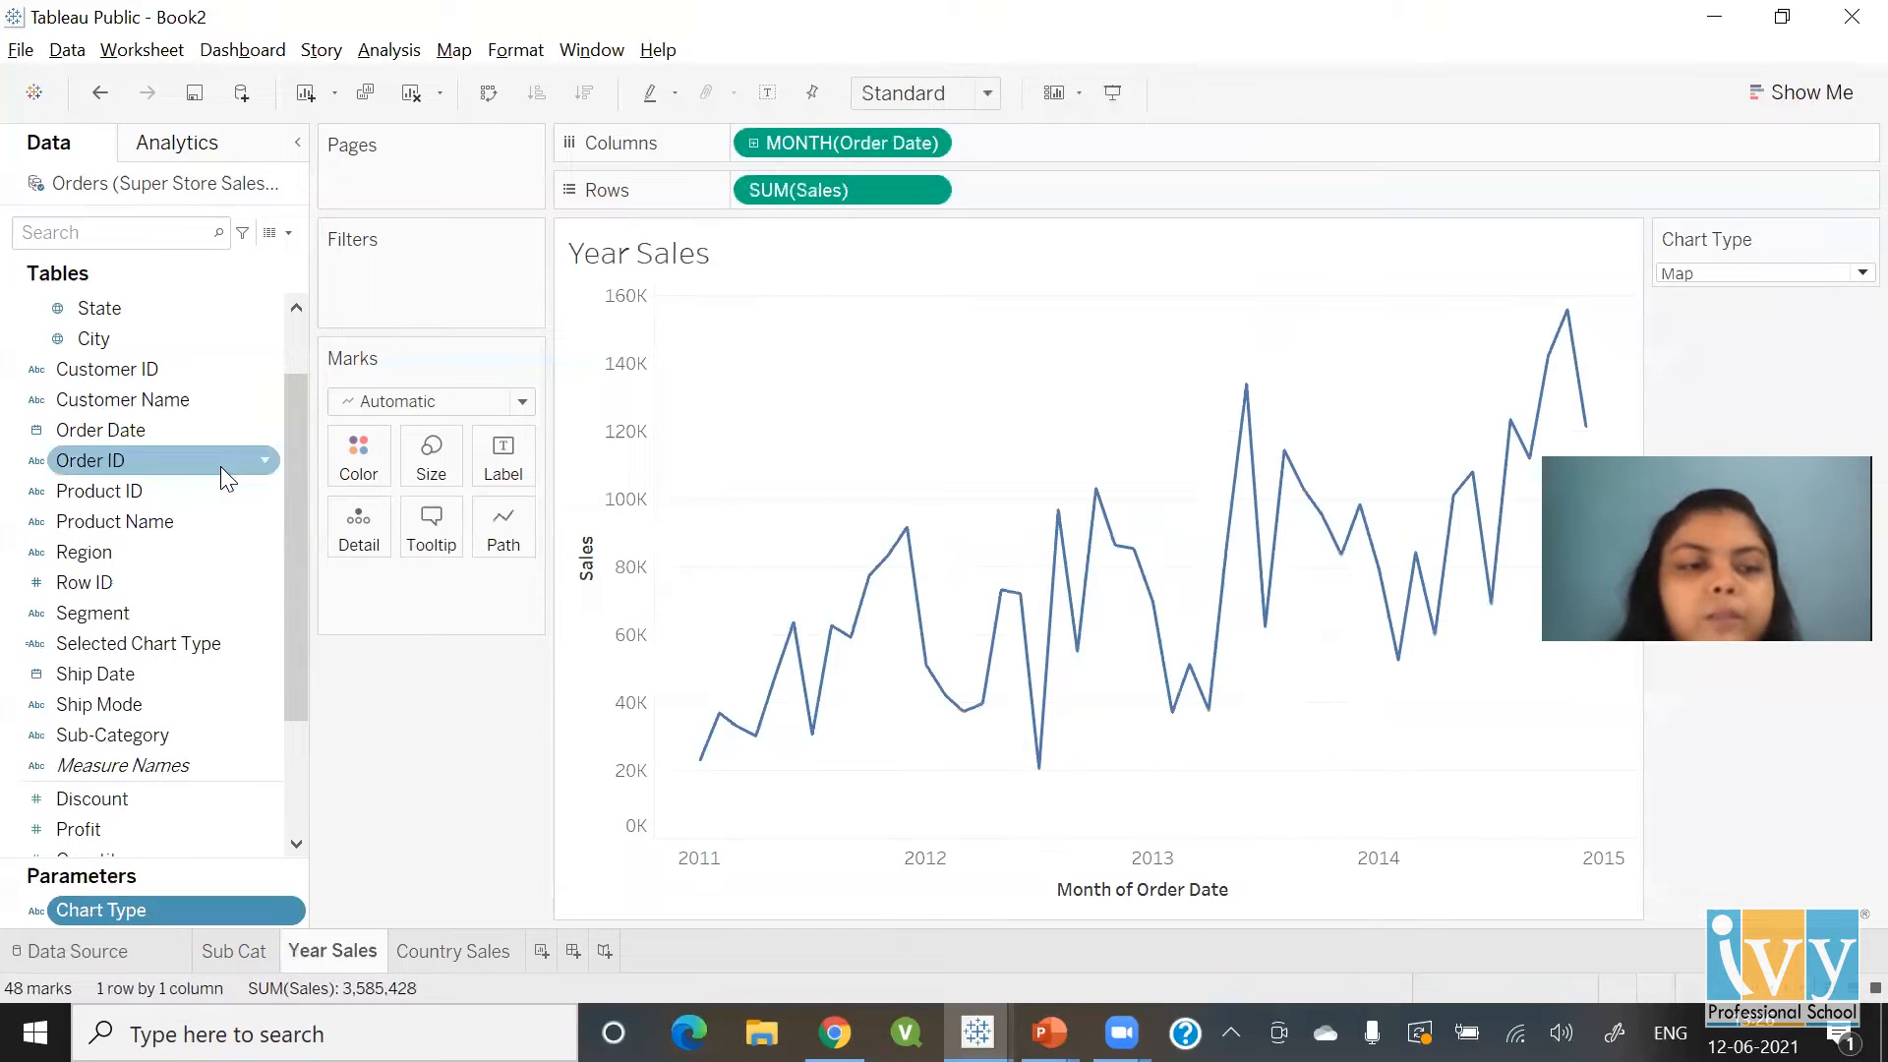
left_click(1677, 276)
left_click(1678, 314)
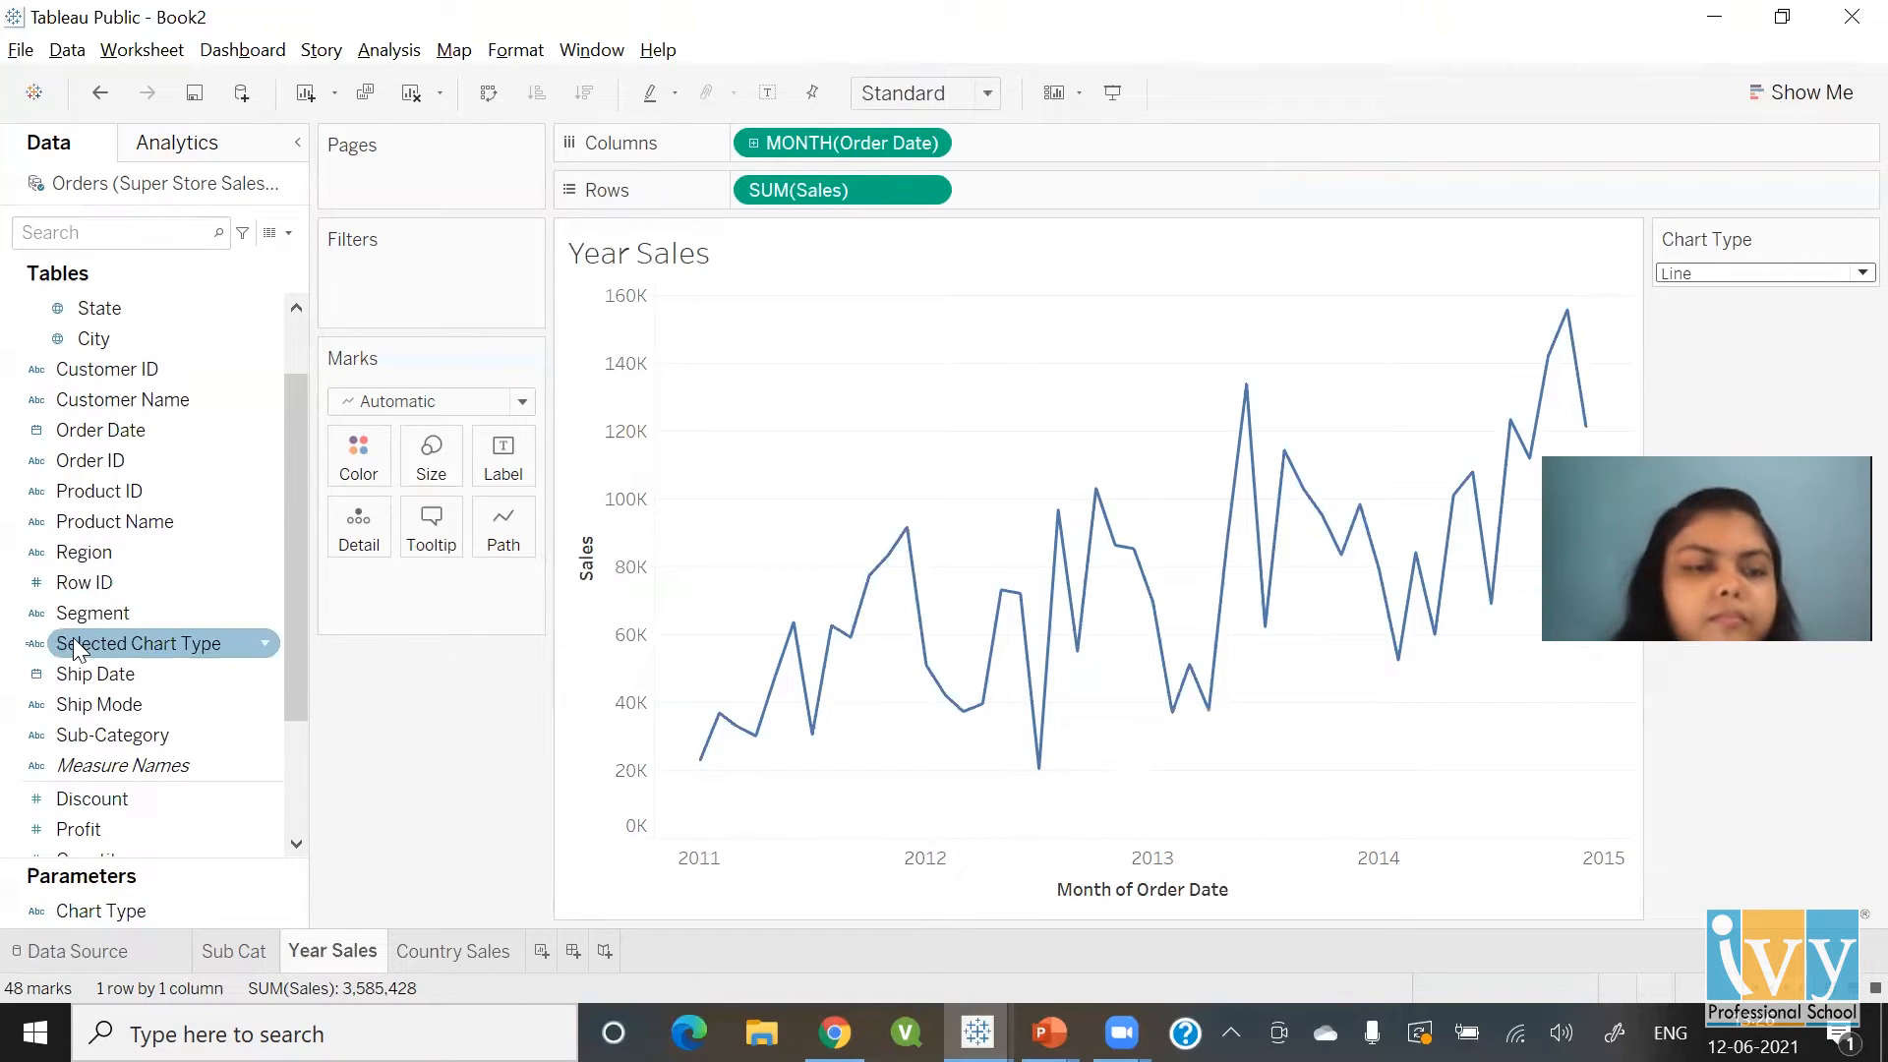
Filter Year Sales on Selected Chart Type keeping only Line, then check Country Sales
left_click_drag(134, 643, 427, 301)
left_click(711, 308)
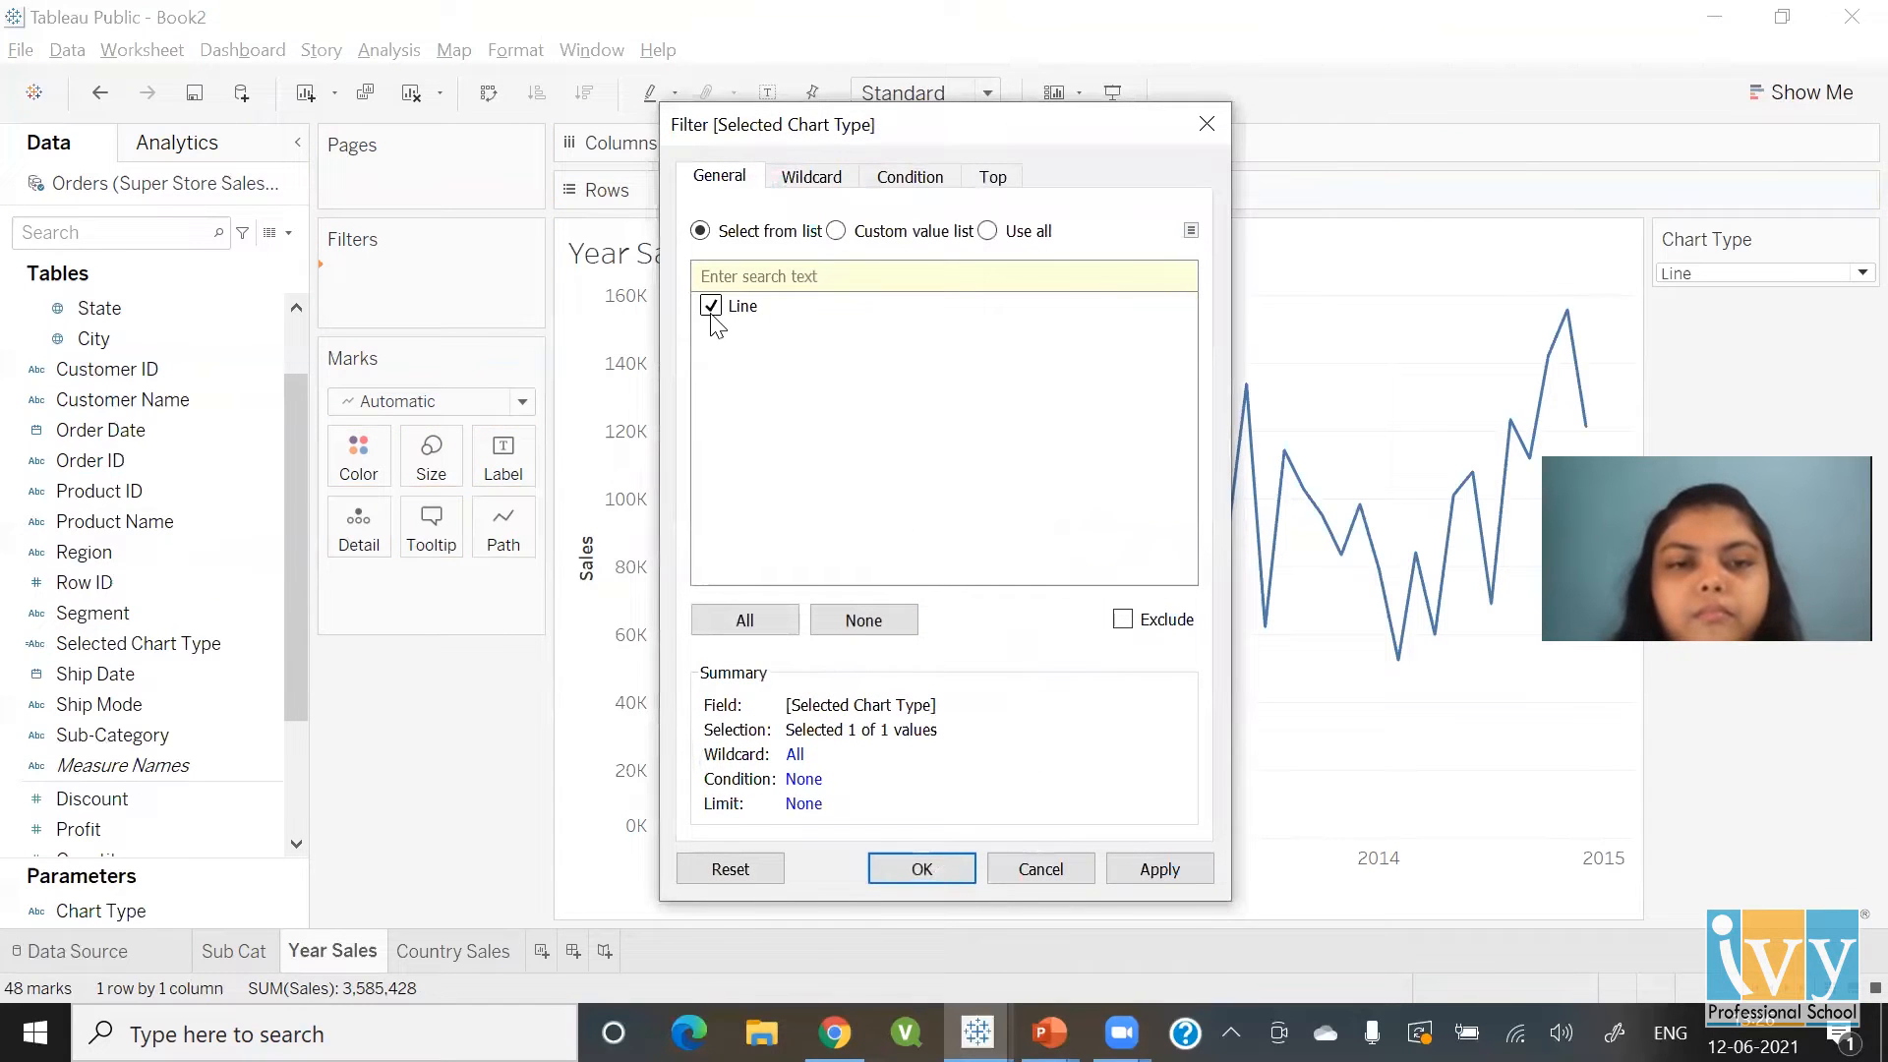
left_click(933, 866)
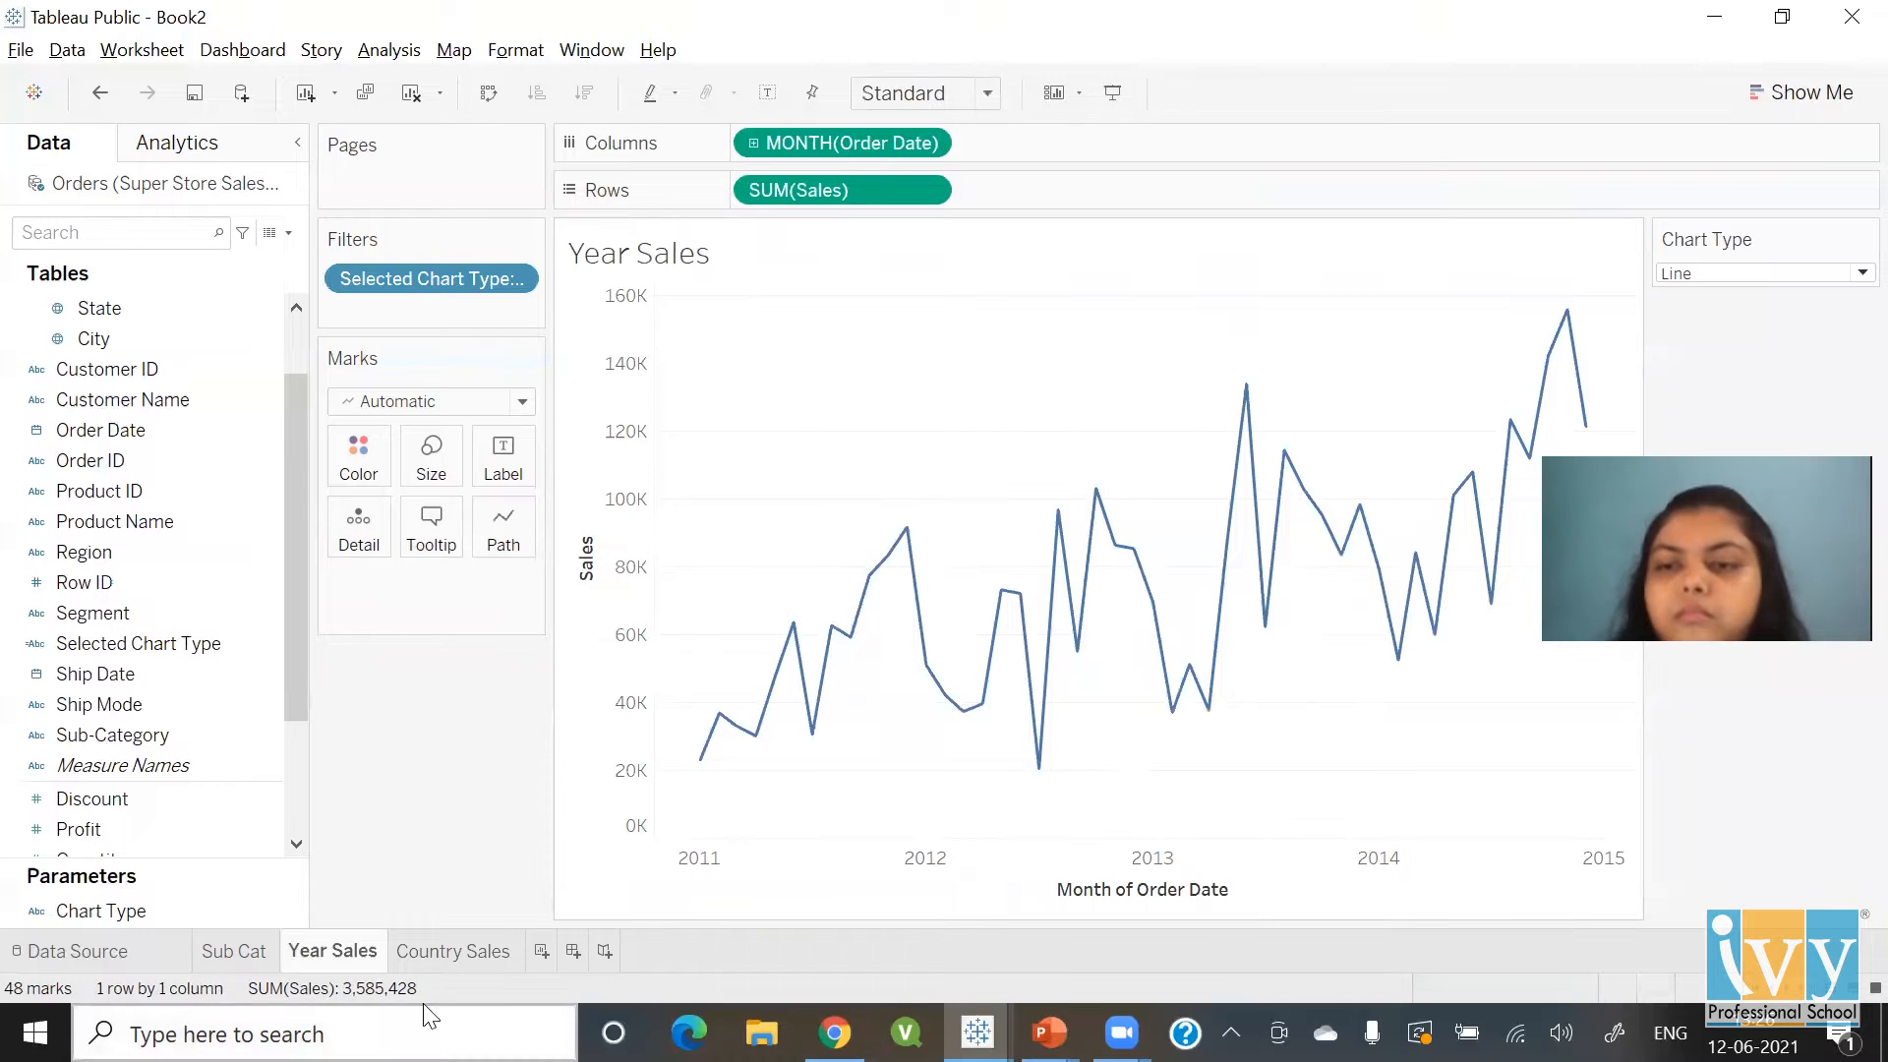
left_click(432, 951)
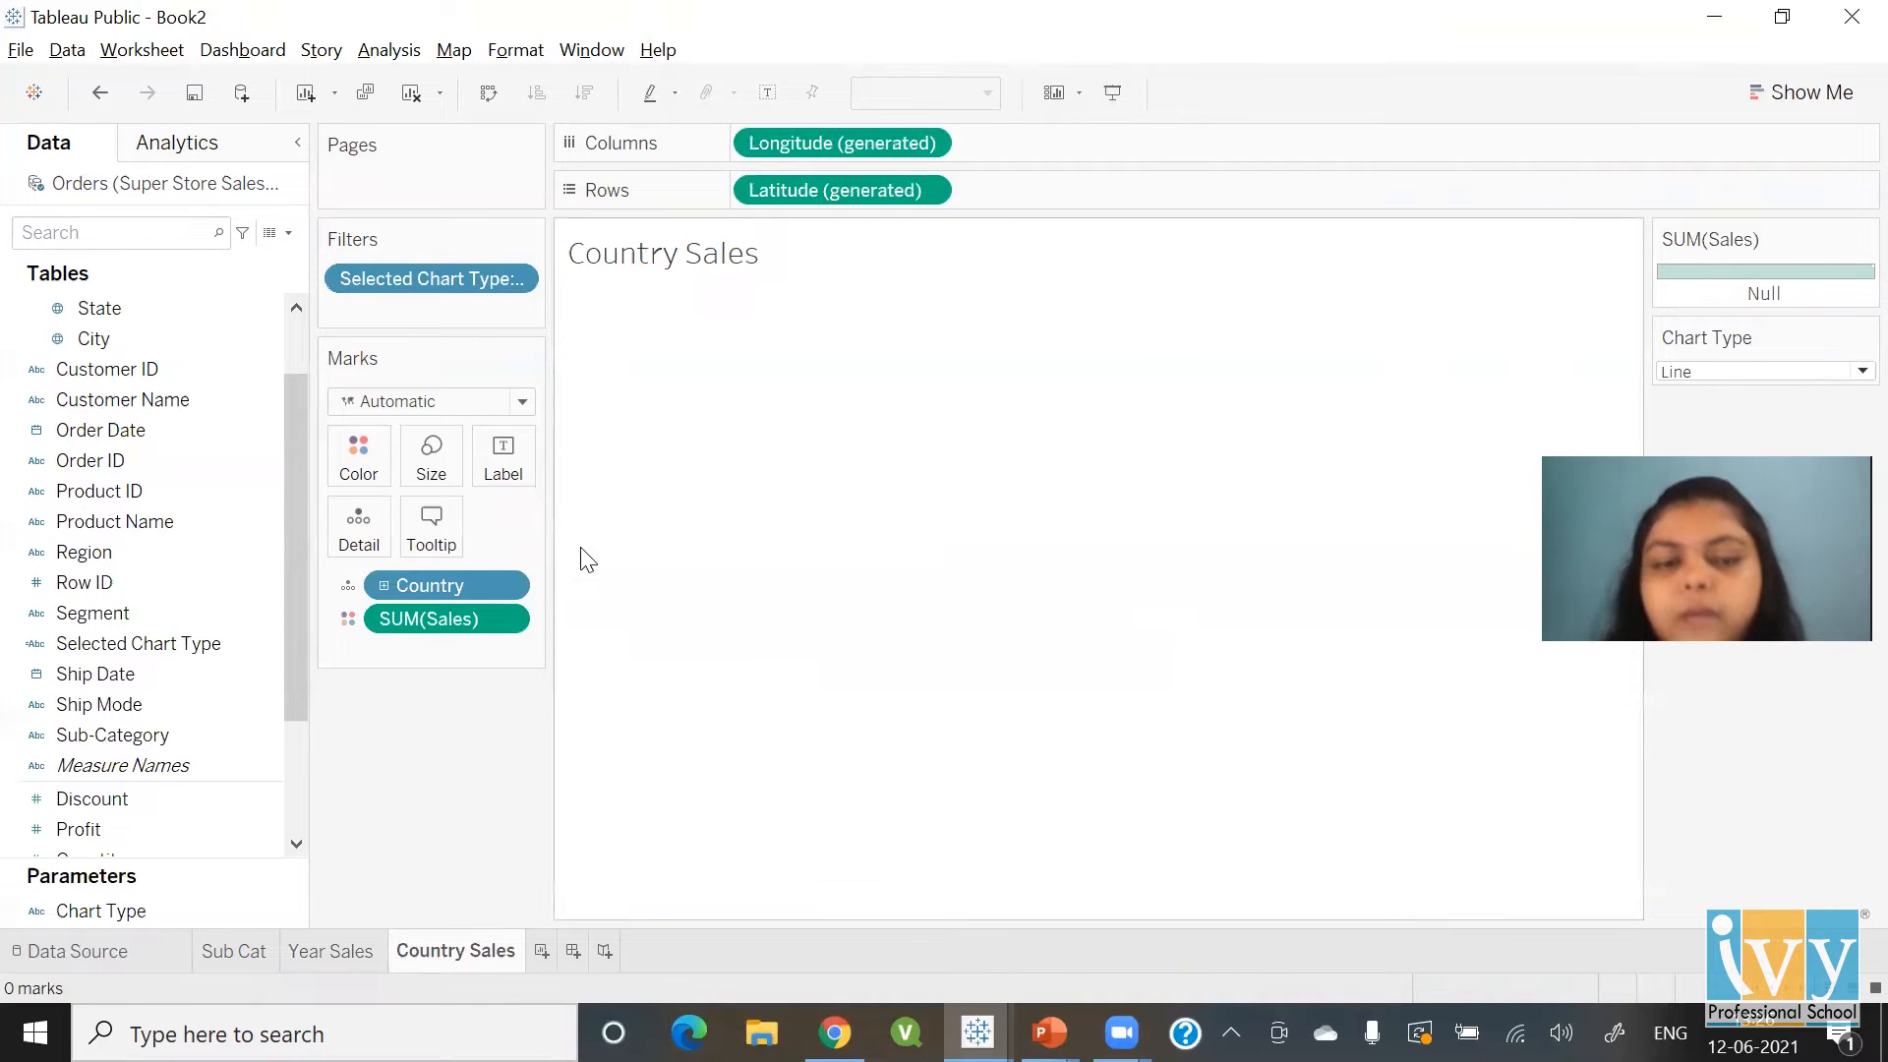
On the Sub Cat sheet, show the Chart Type control, set it to Bar, and add a Selected Chart Type filter
left_click(246, 958)
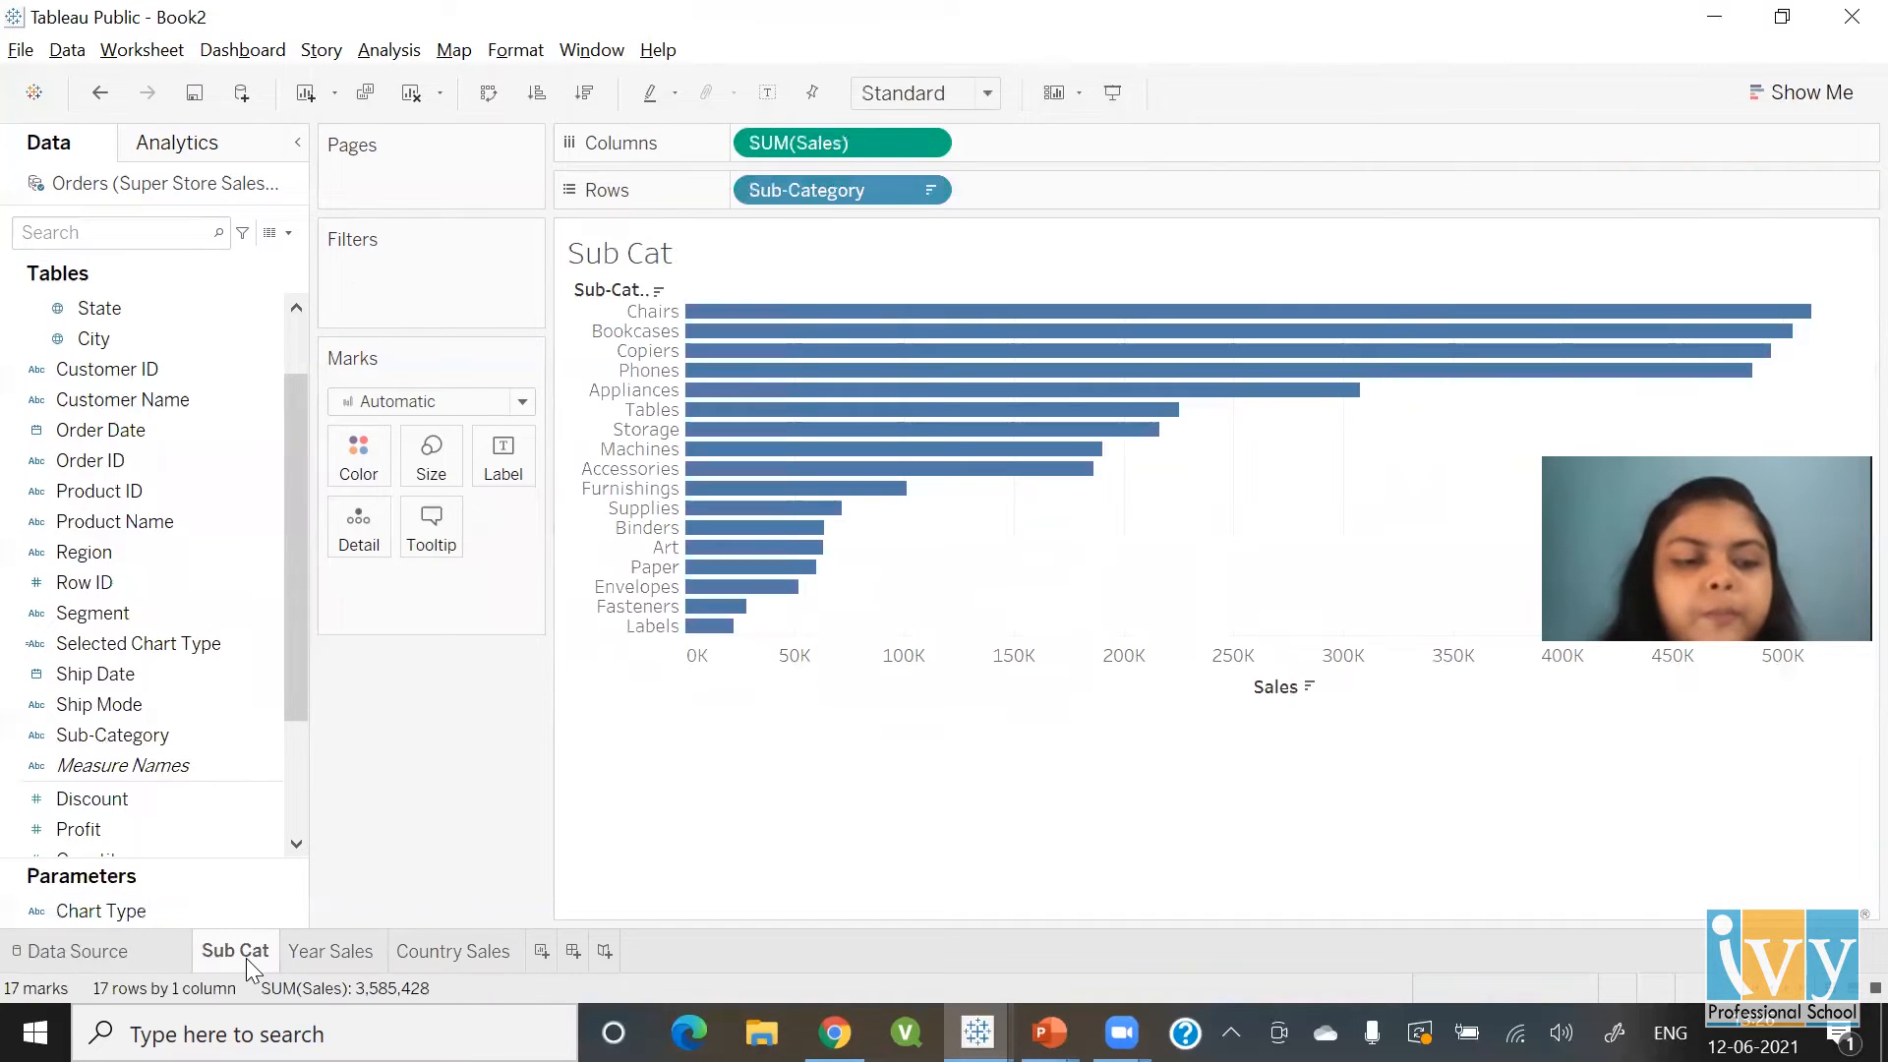
left_click(141, 907)
right_click(142, 907)
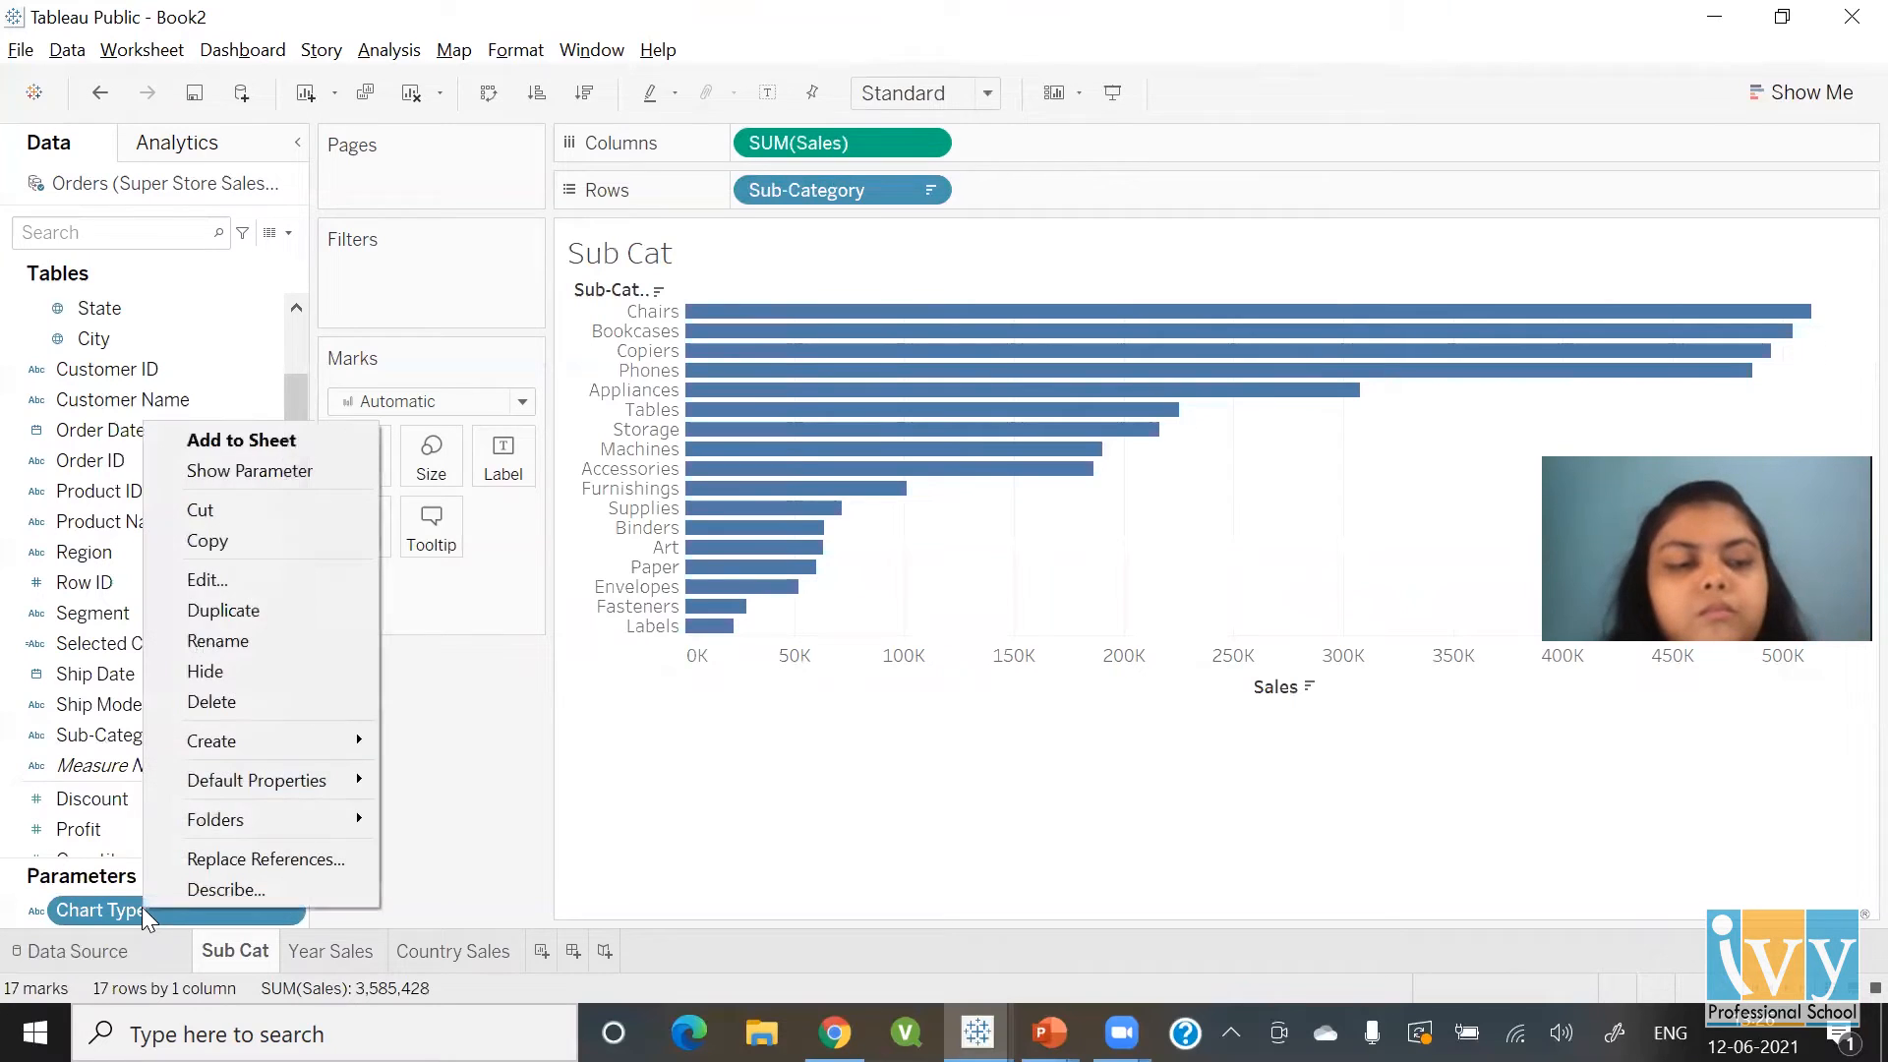
left_click(241, 469)
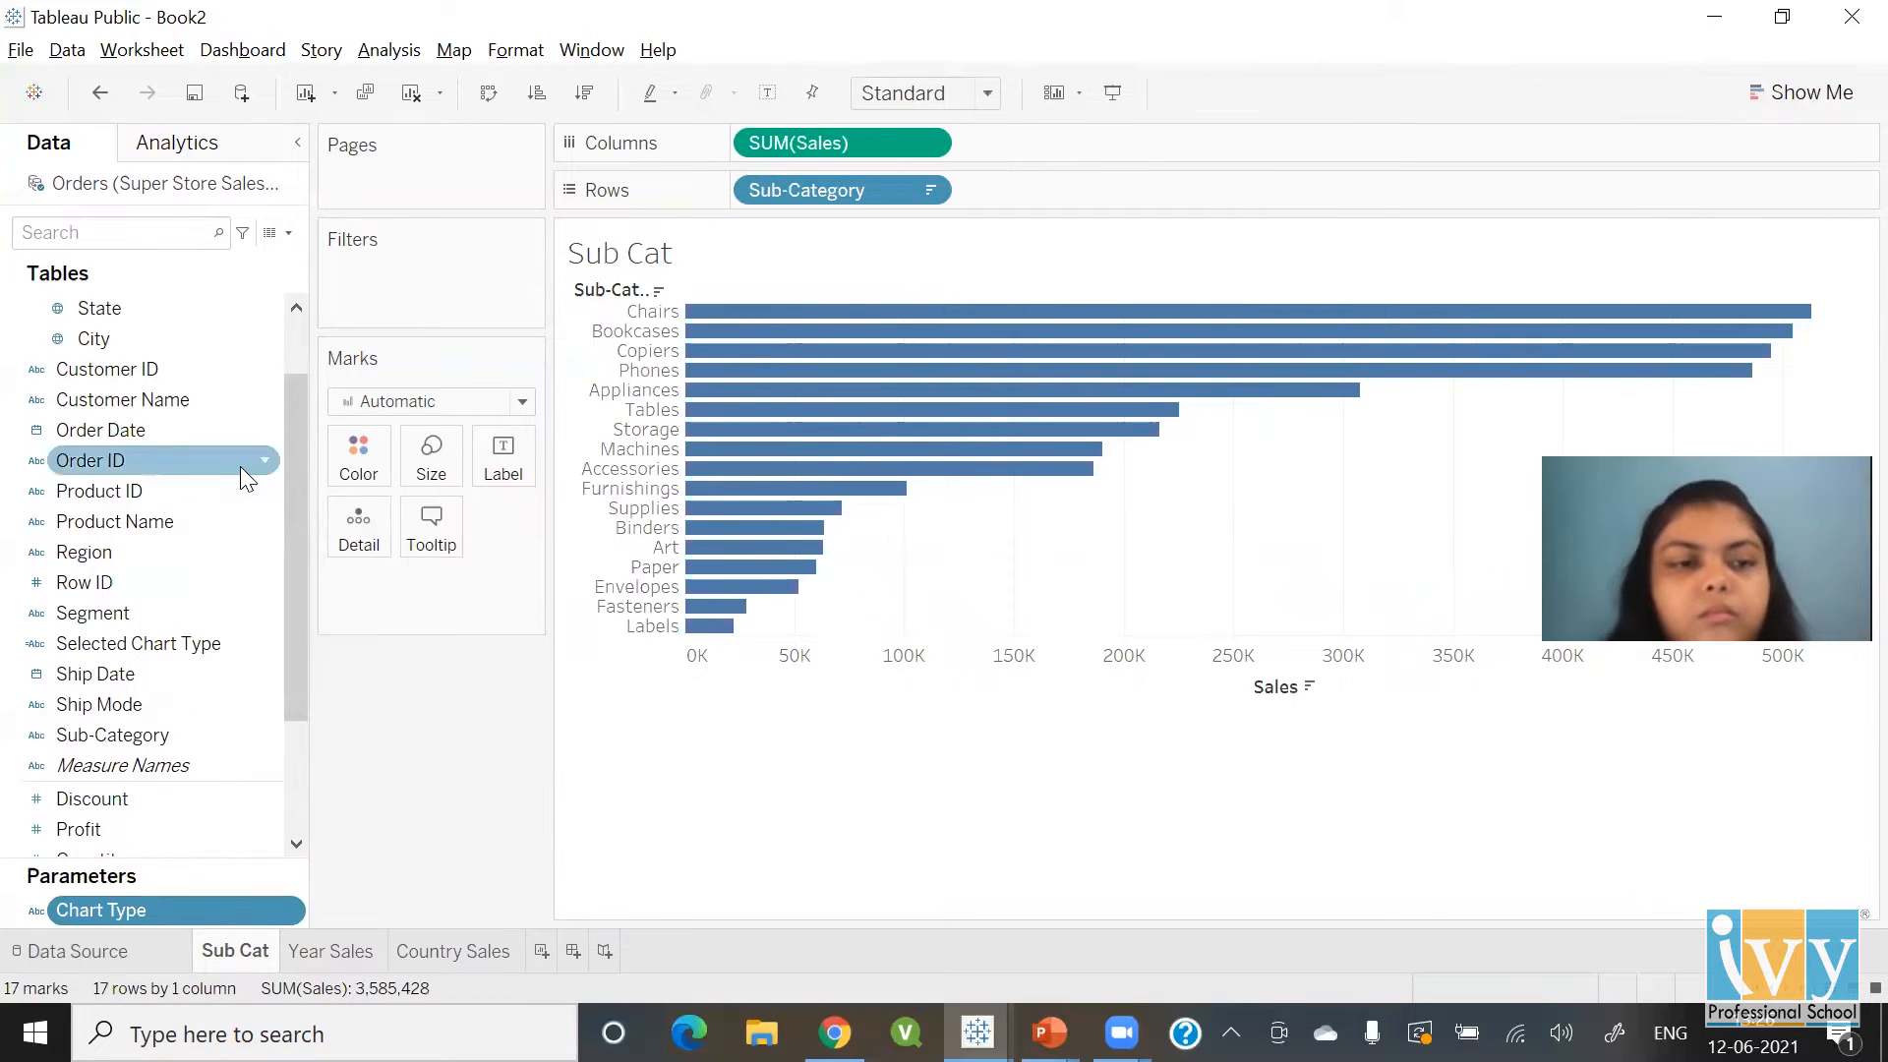
left_click(1689, 280)
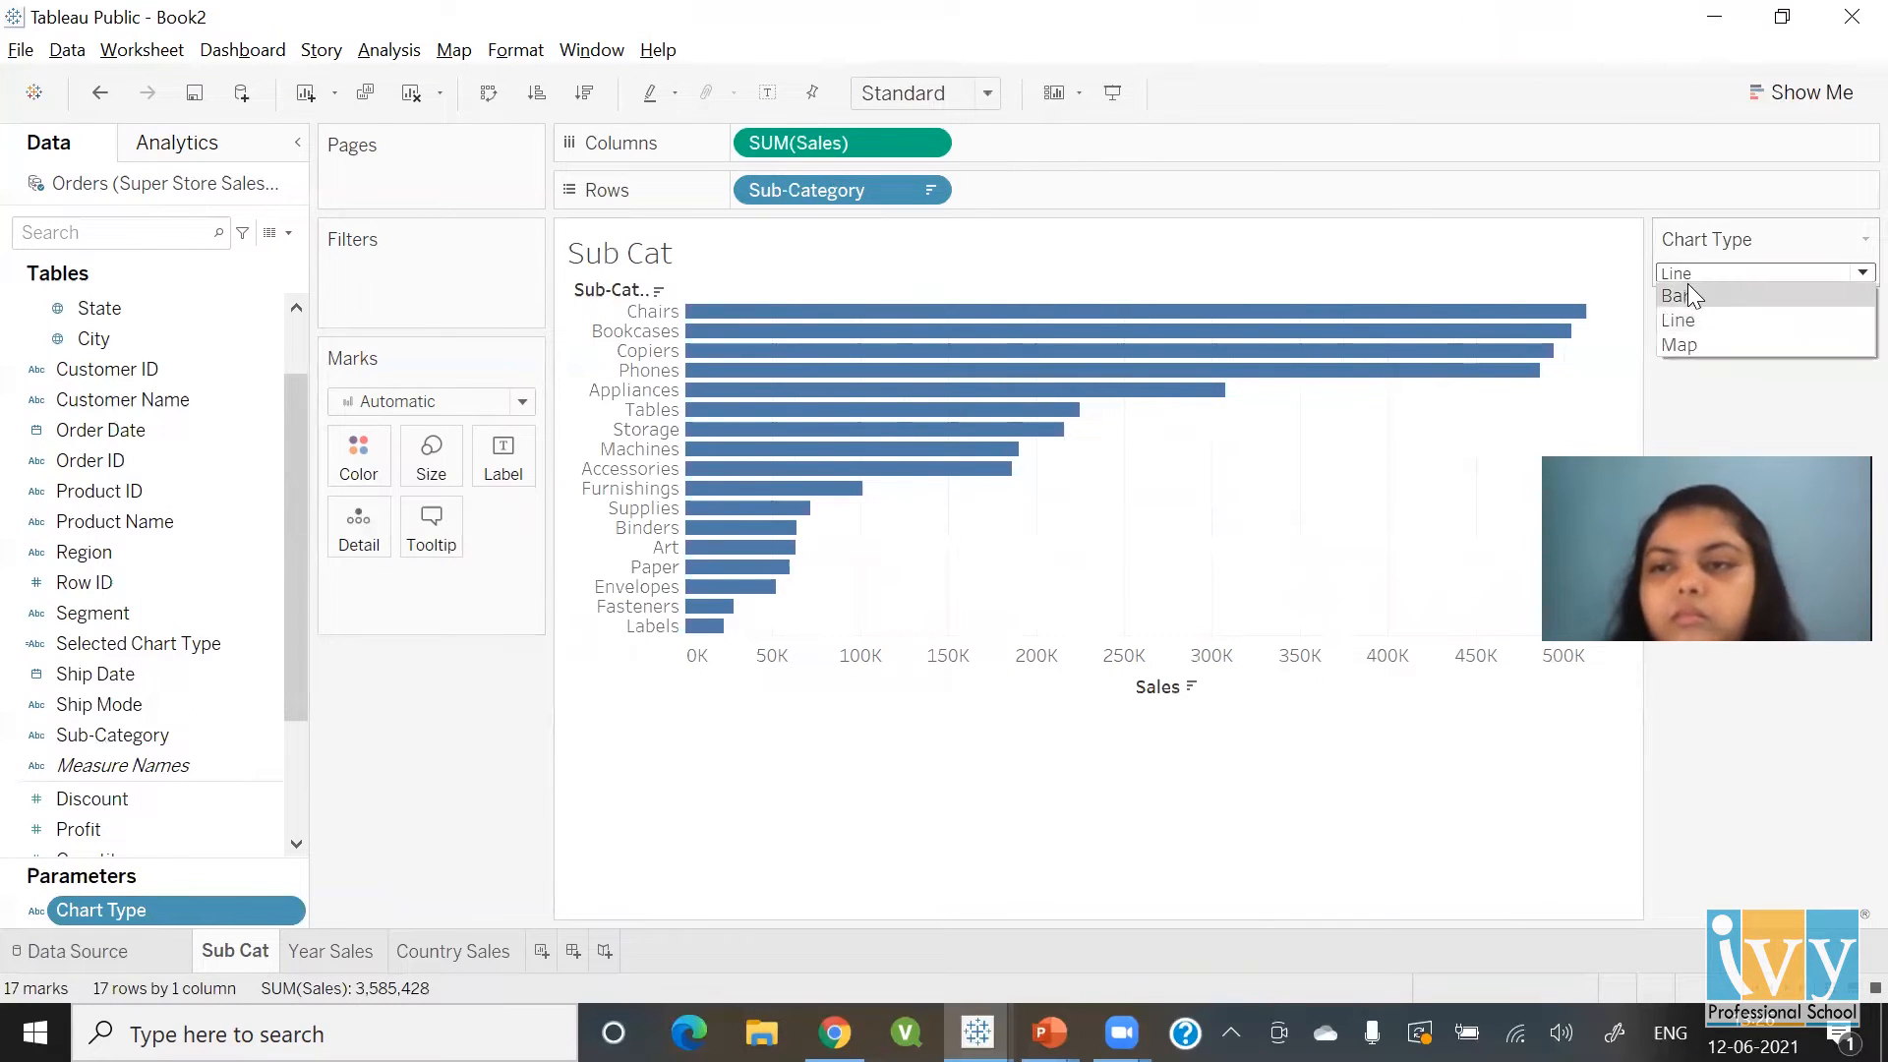
left_click(1688, 285)
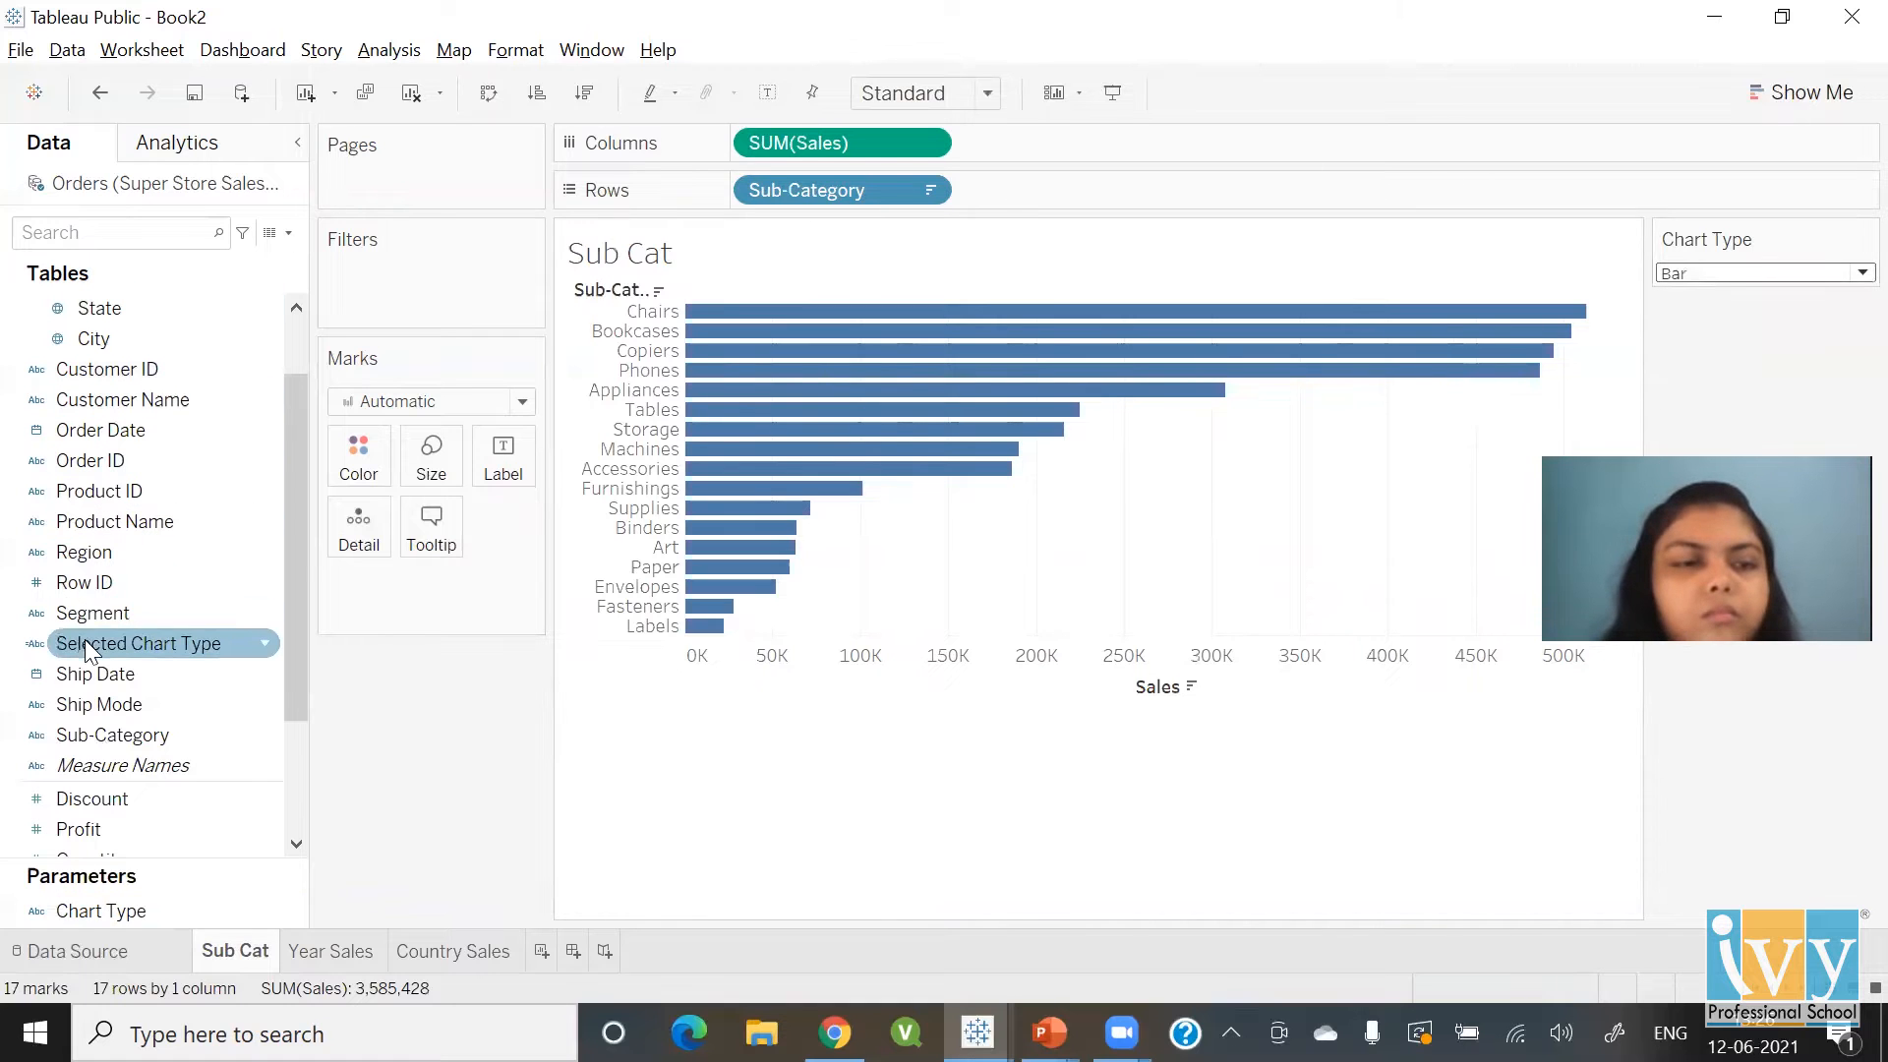
left_click_drag(87, 643, 389, 287)
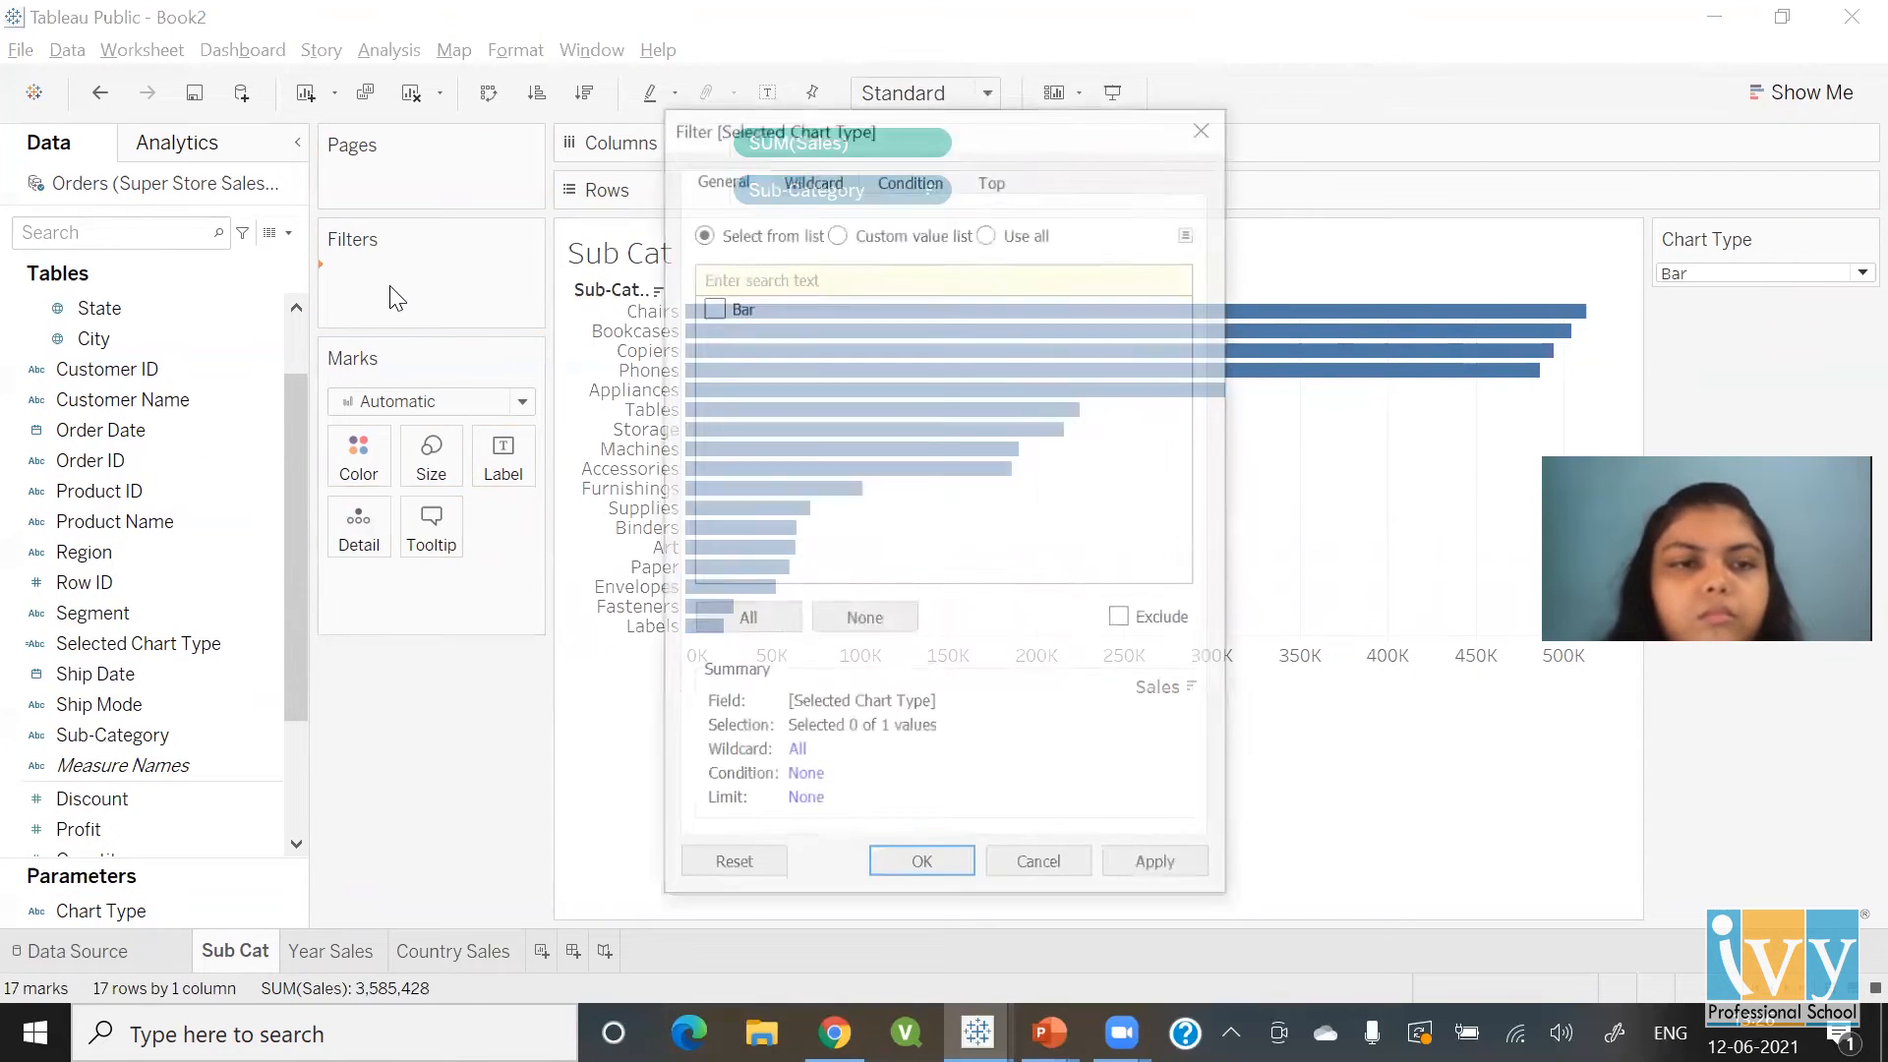
Keep only Bar in the Selected Chart Type filter, review the sheets, then switch to the example workbook
left_click(710, 311)
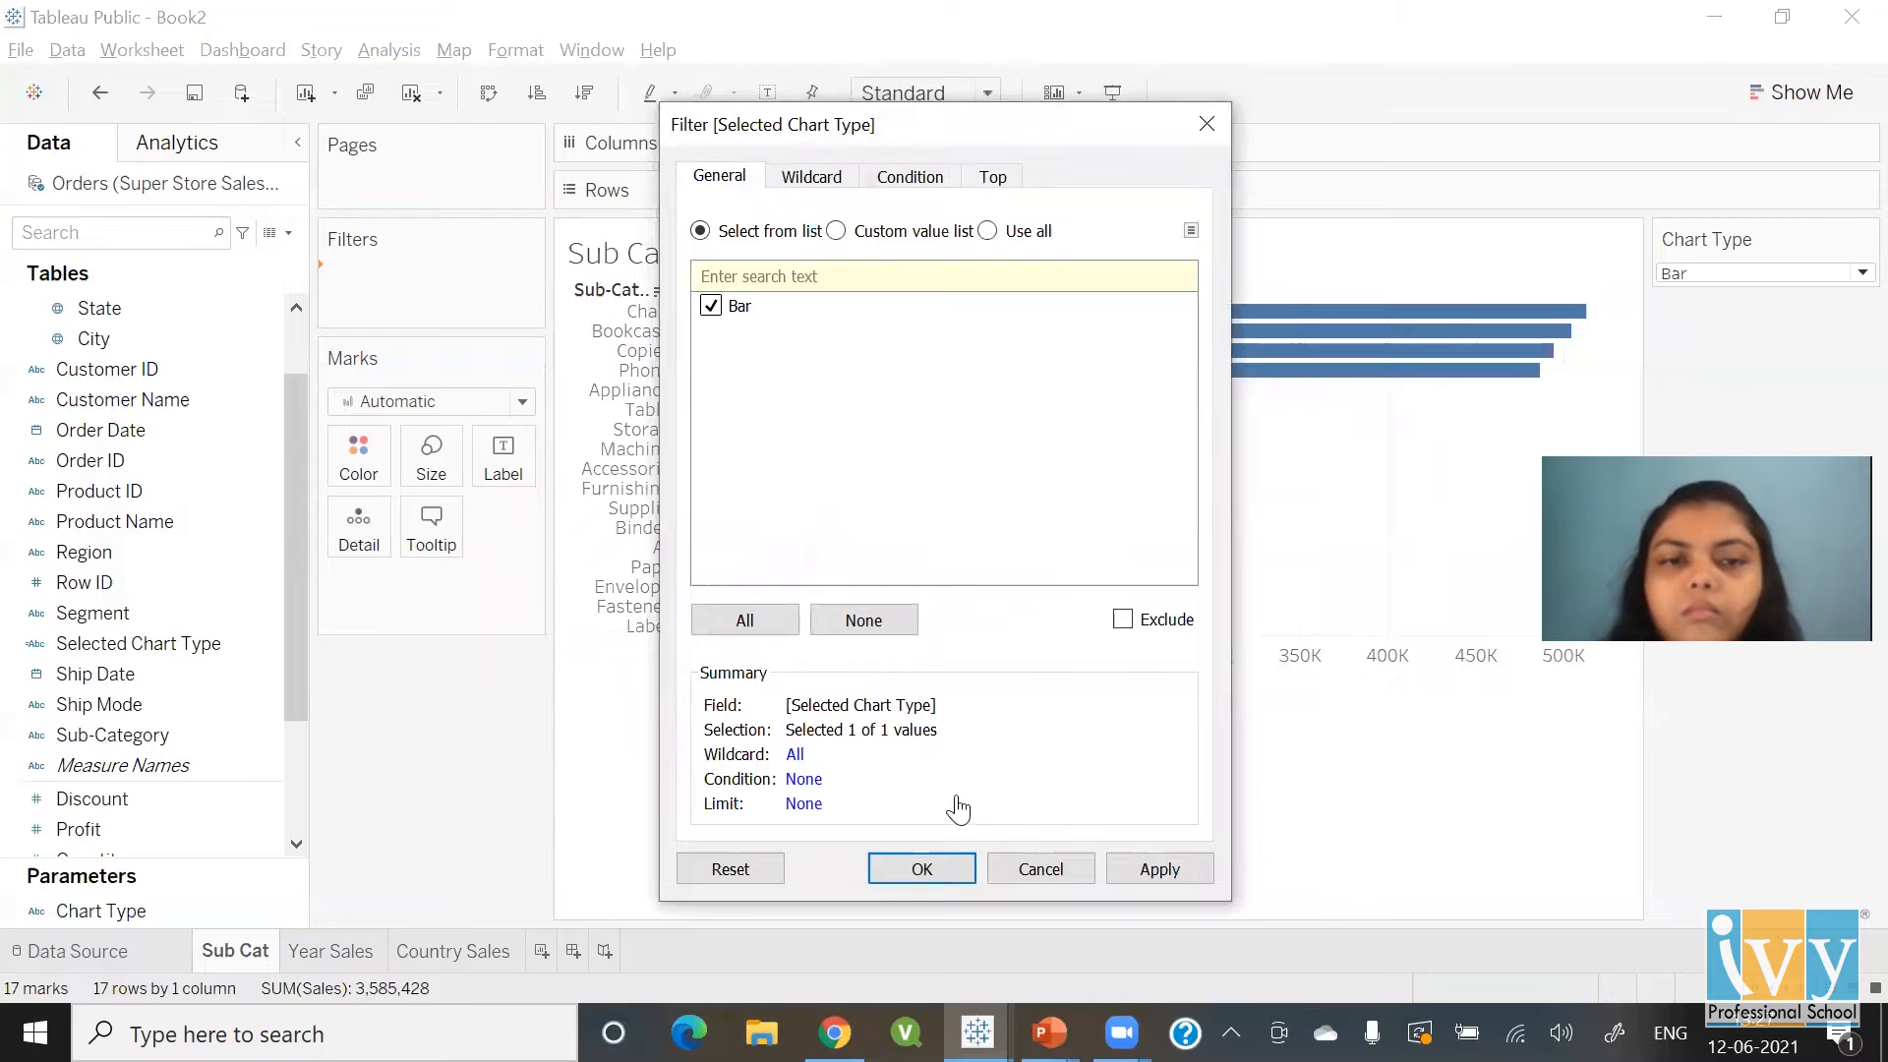
left_click(969, 870)
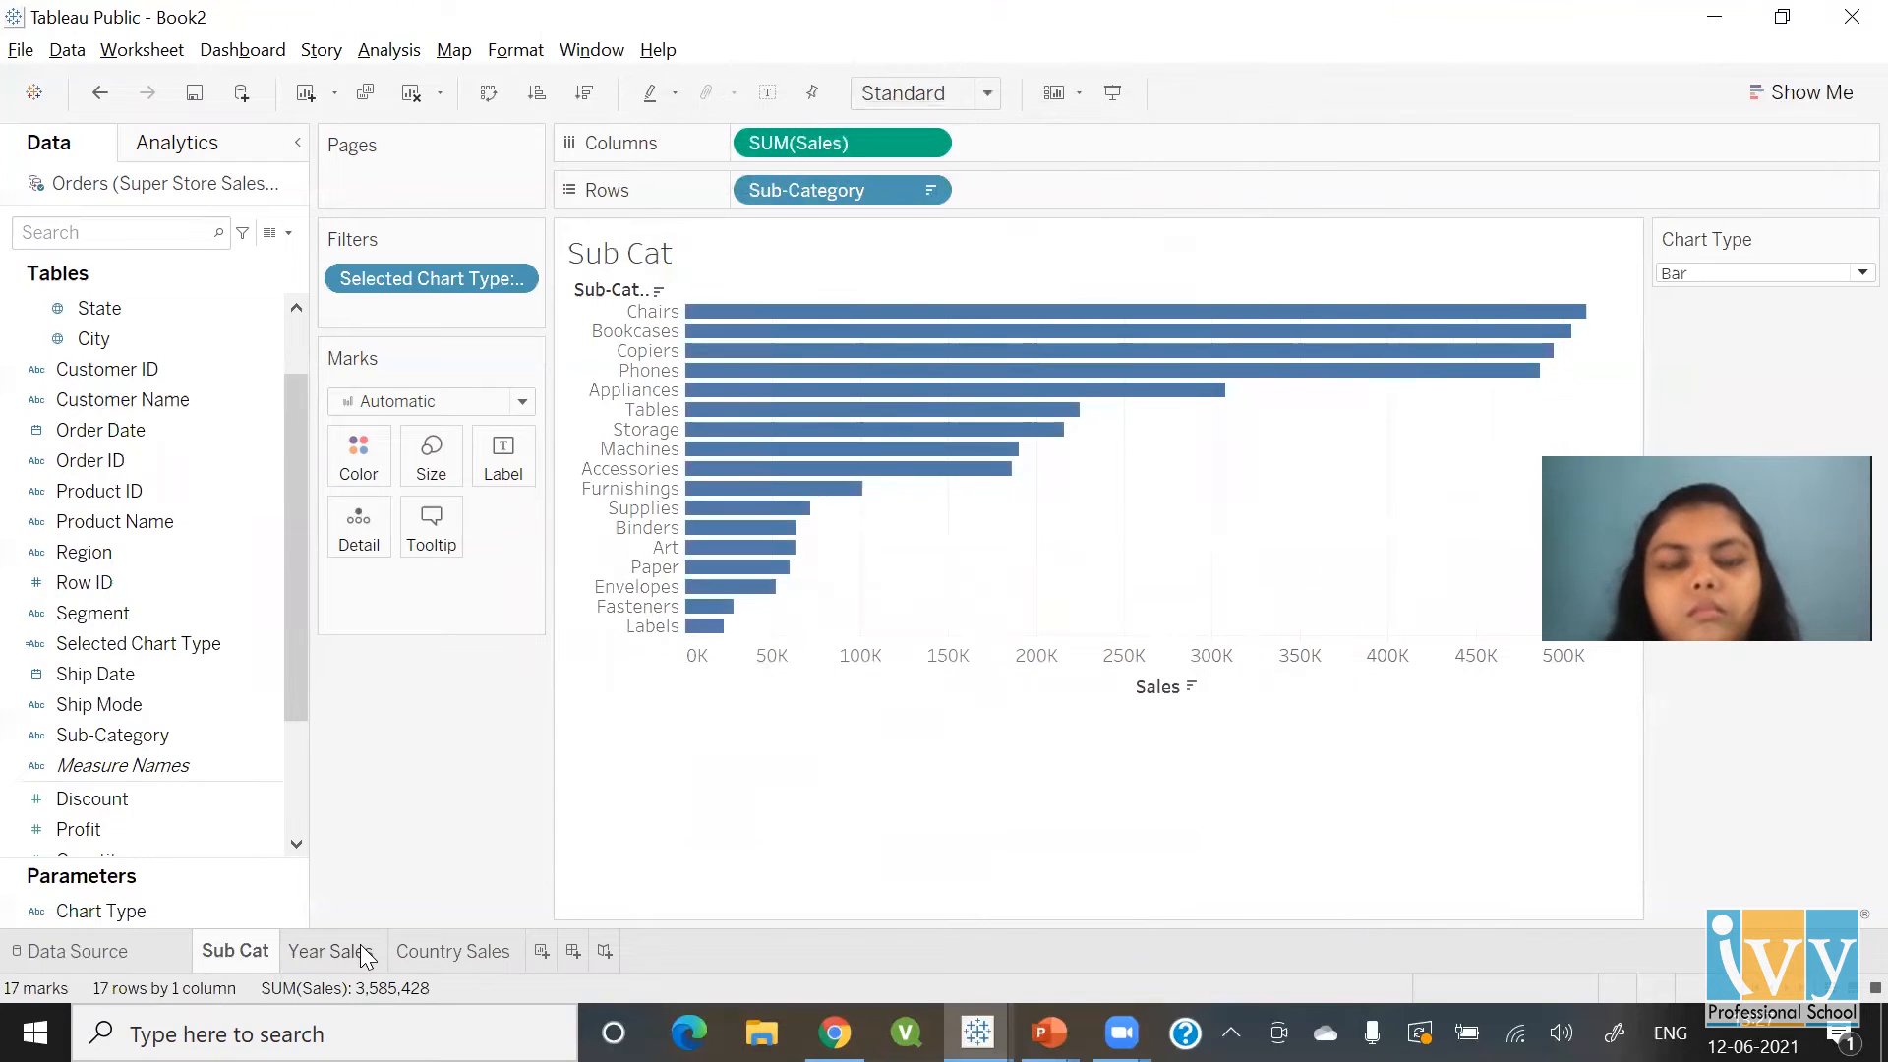
left_click(362, 954)
left_click(427, 954)
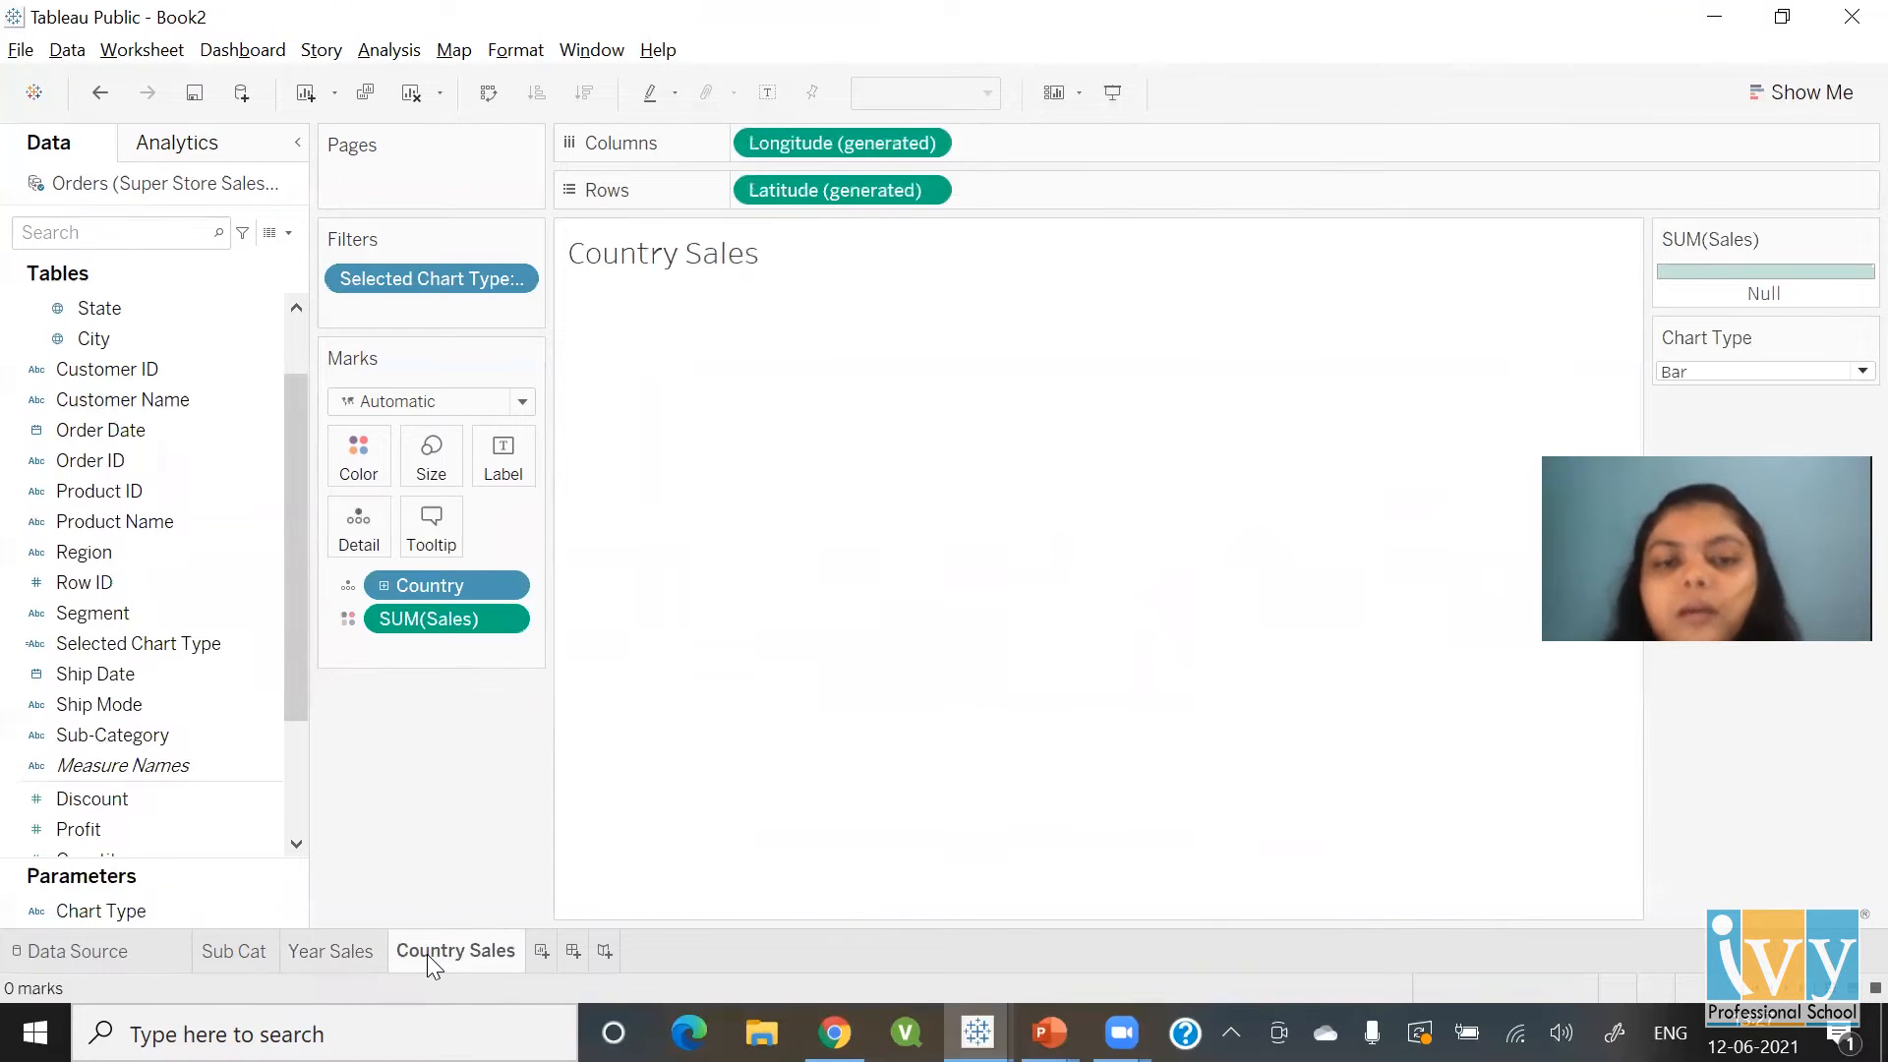
left_click(240, 952)
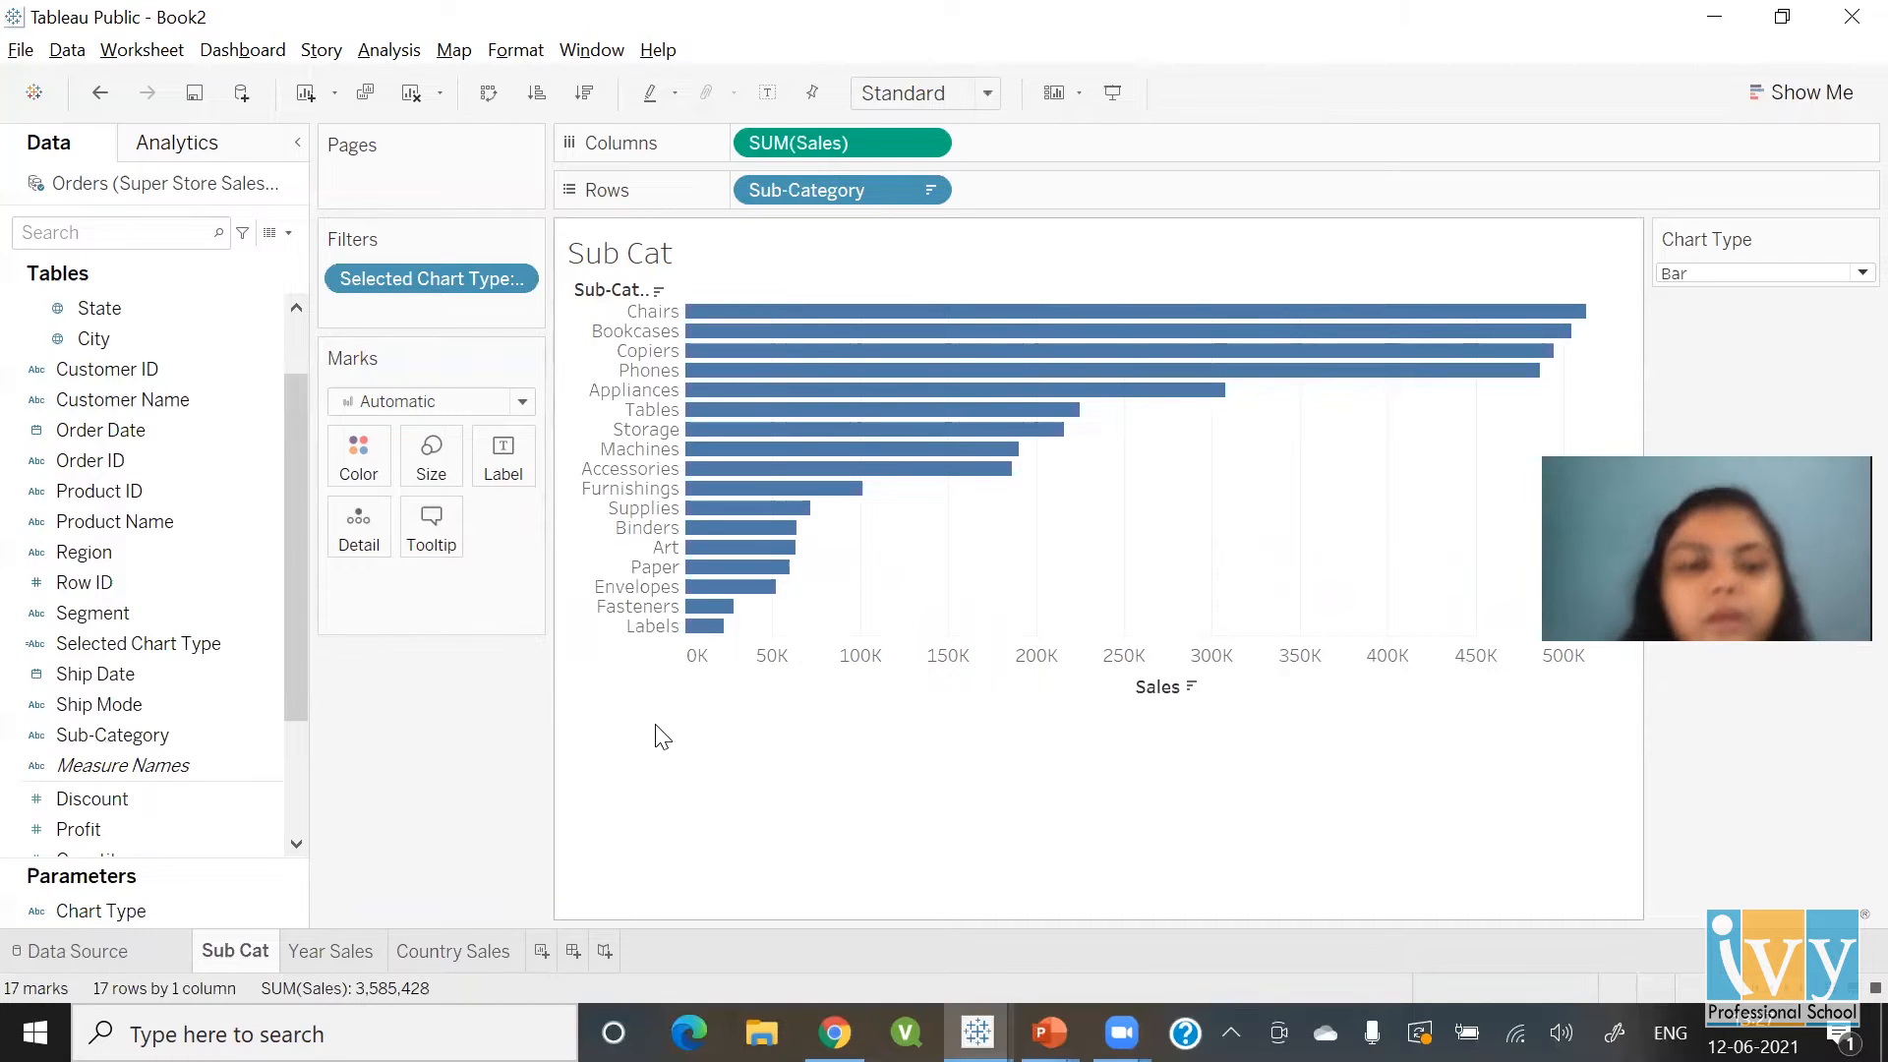
key("alt+Tab")
key("alt+Tab")
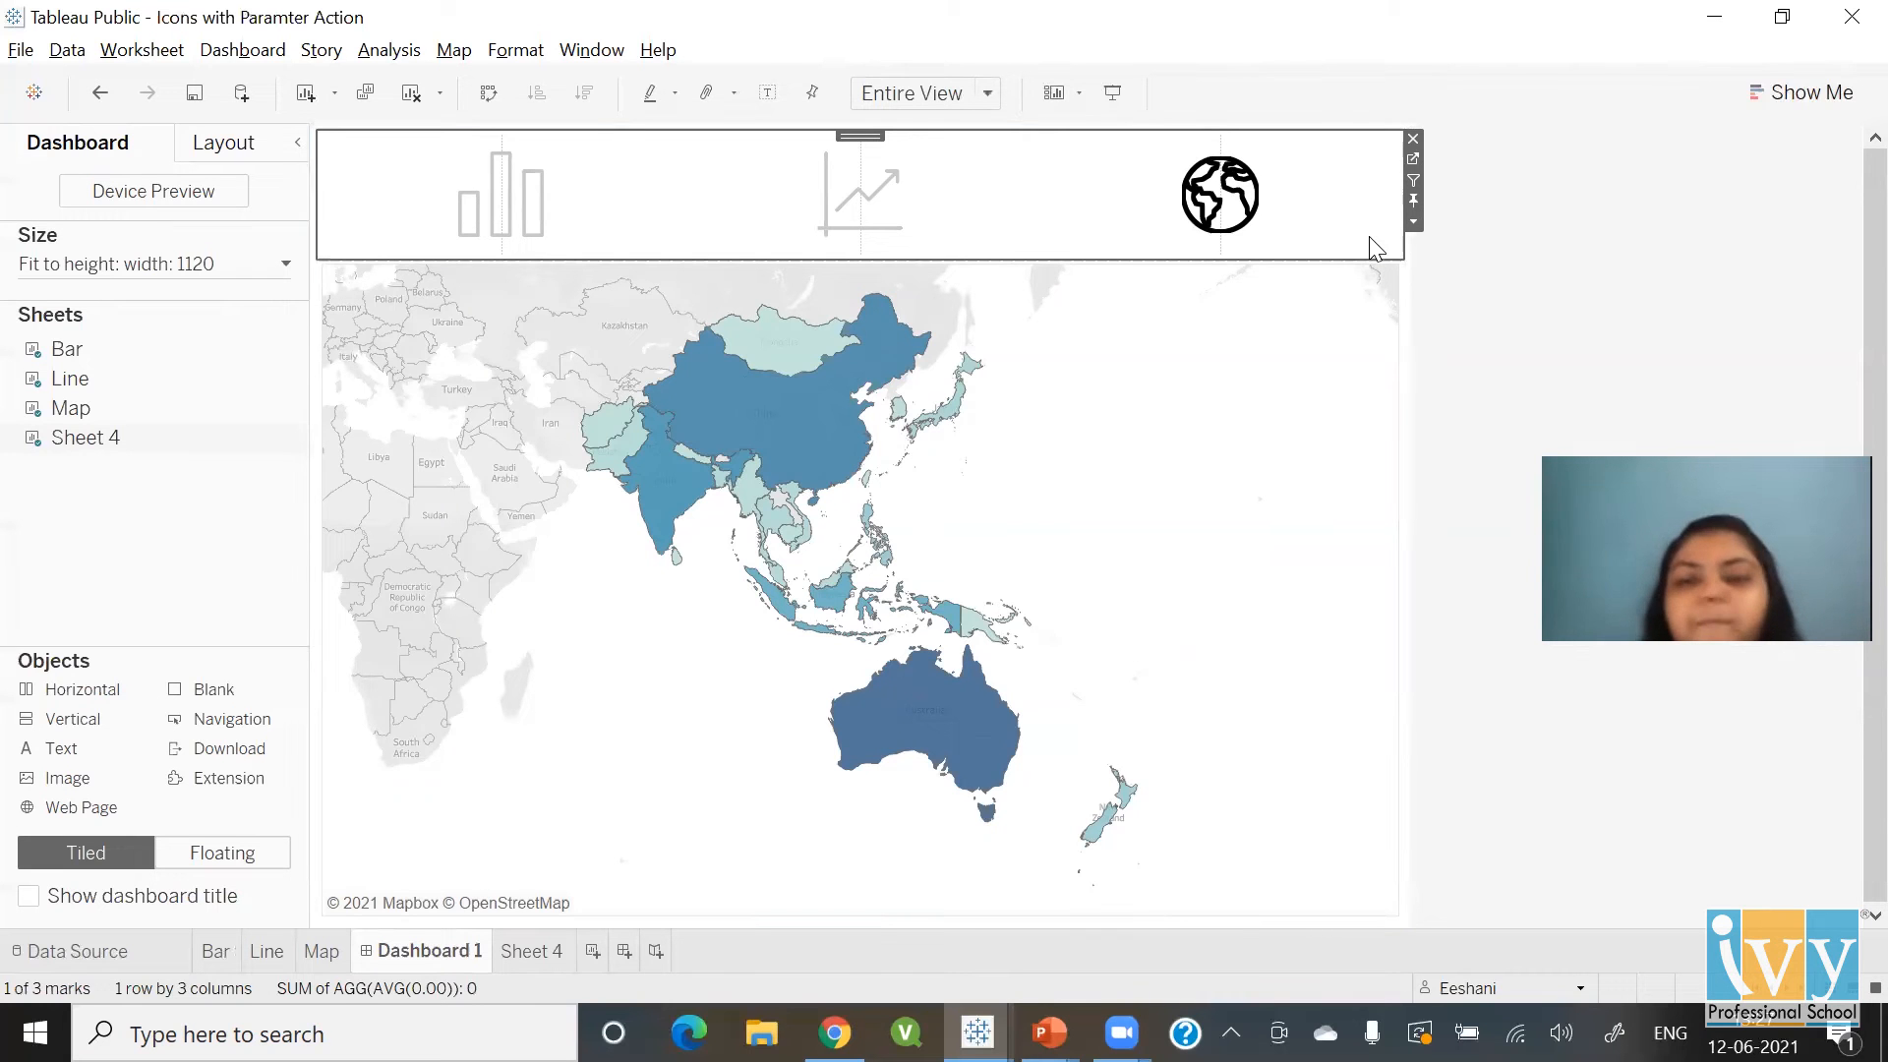
key("alt+Tab")
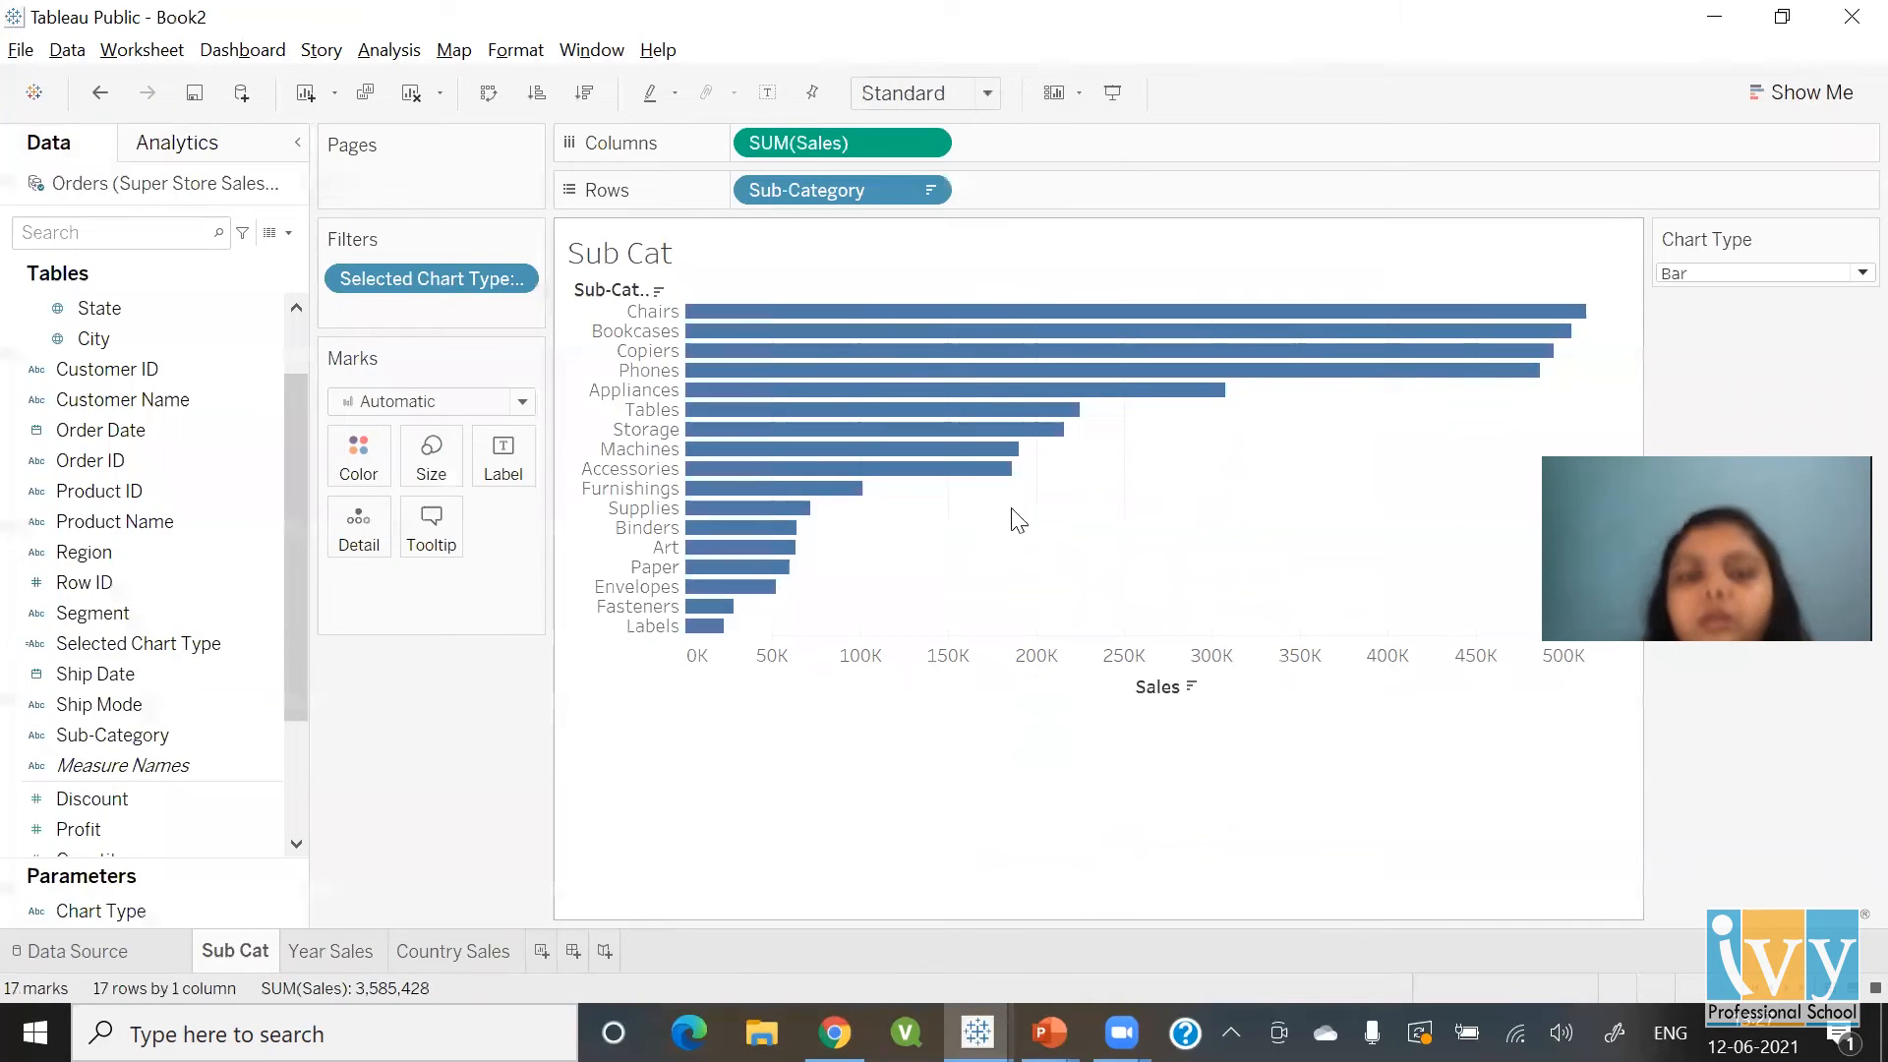
Add a new worksheet and rename it 'Icon Sheet'
left_click(542, 950)
double_click(544, 950)
type("Main Shee")
key("BackSpace")
key("BackSpace")
key("BackSpace")
key("BackSpace")
key("BackSpace")
key("BackSpace")
key("BackSpace")
key("BackSpace")
key("BackSpace")
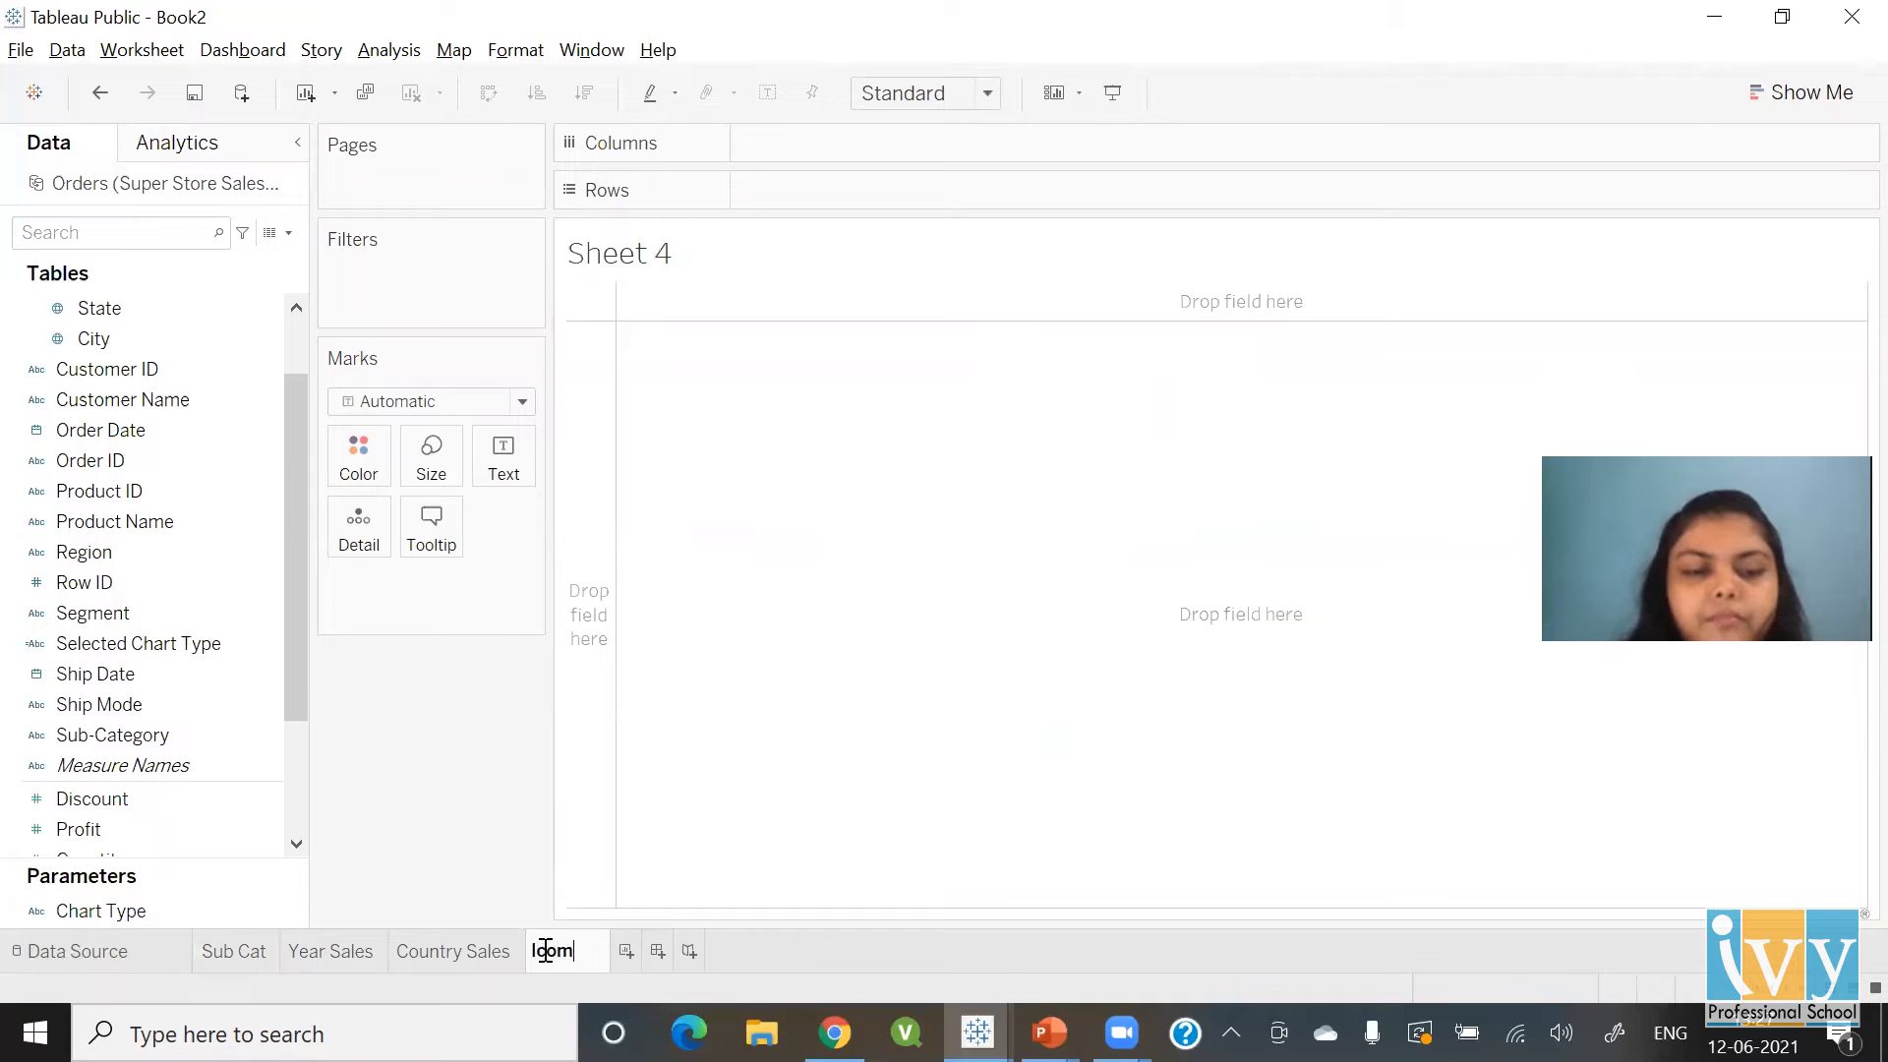
type("Icon Sheet")
key("Return")
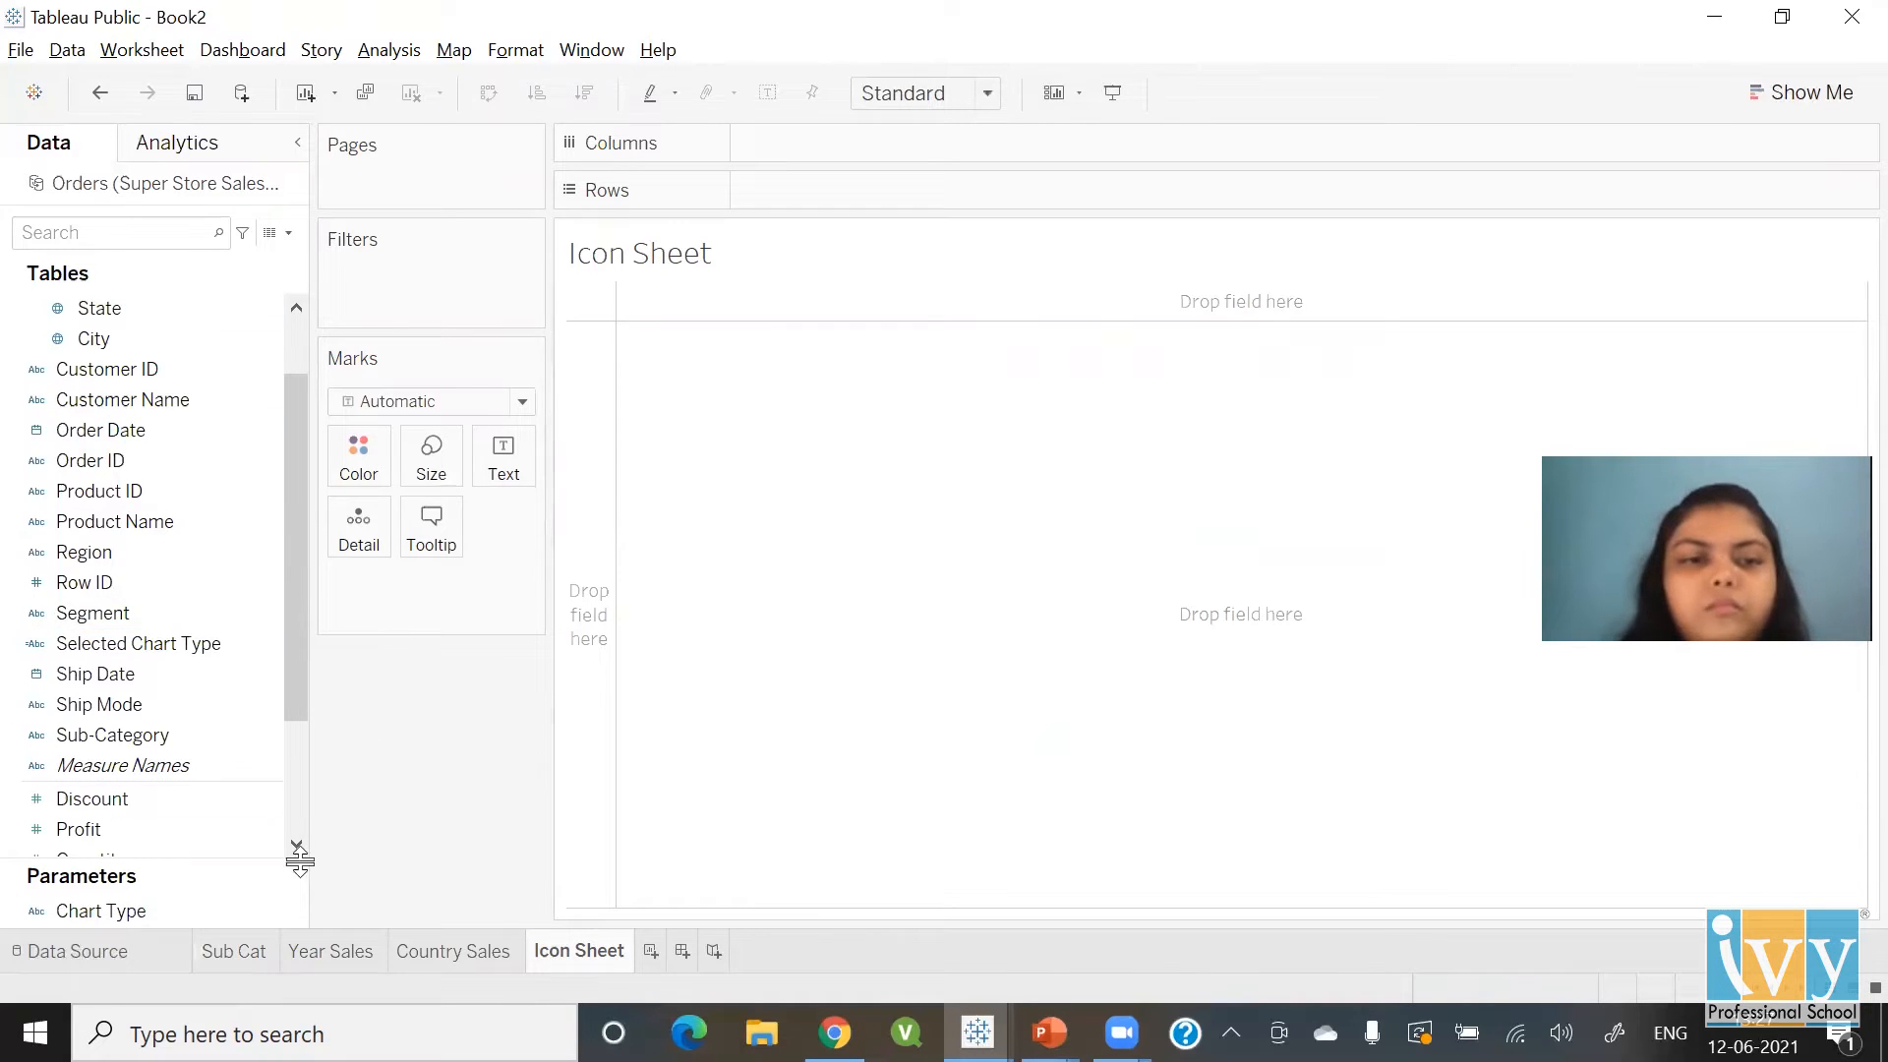
Add an avg(0) ad-hoc calculation to the Columns shelf
left_click(126, 449)
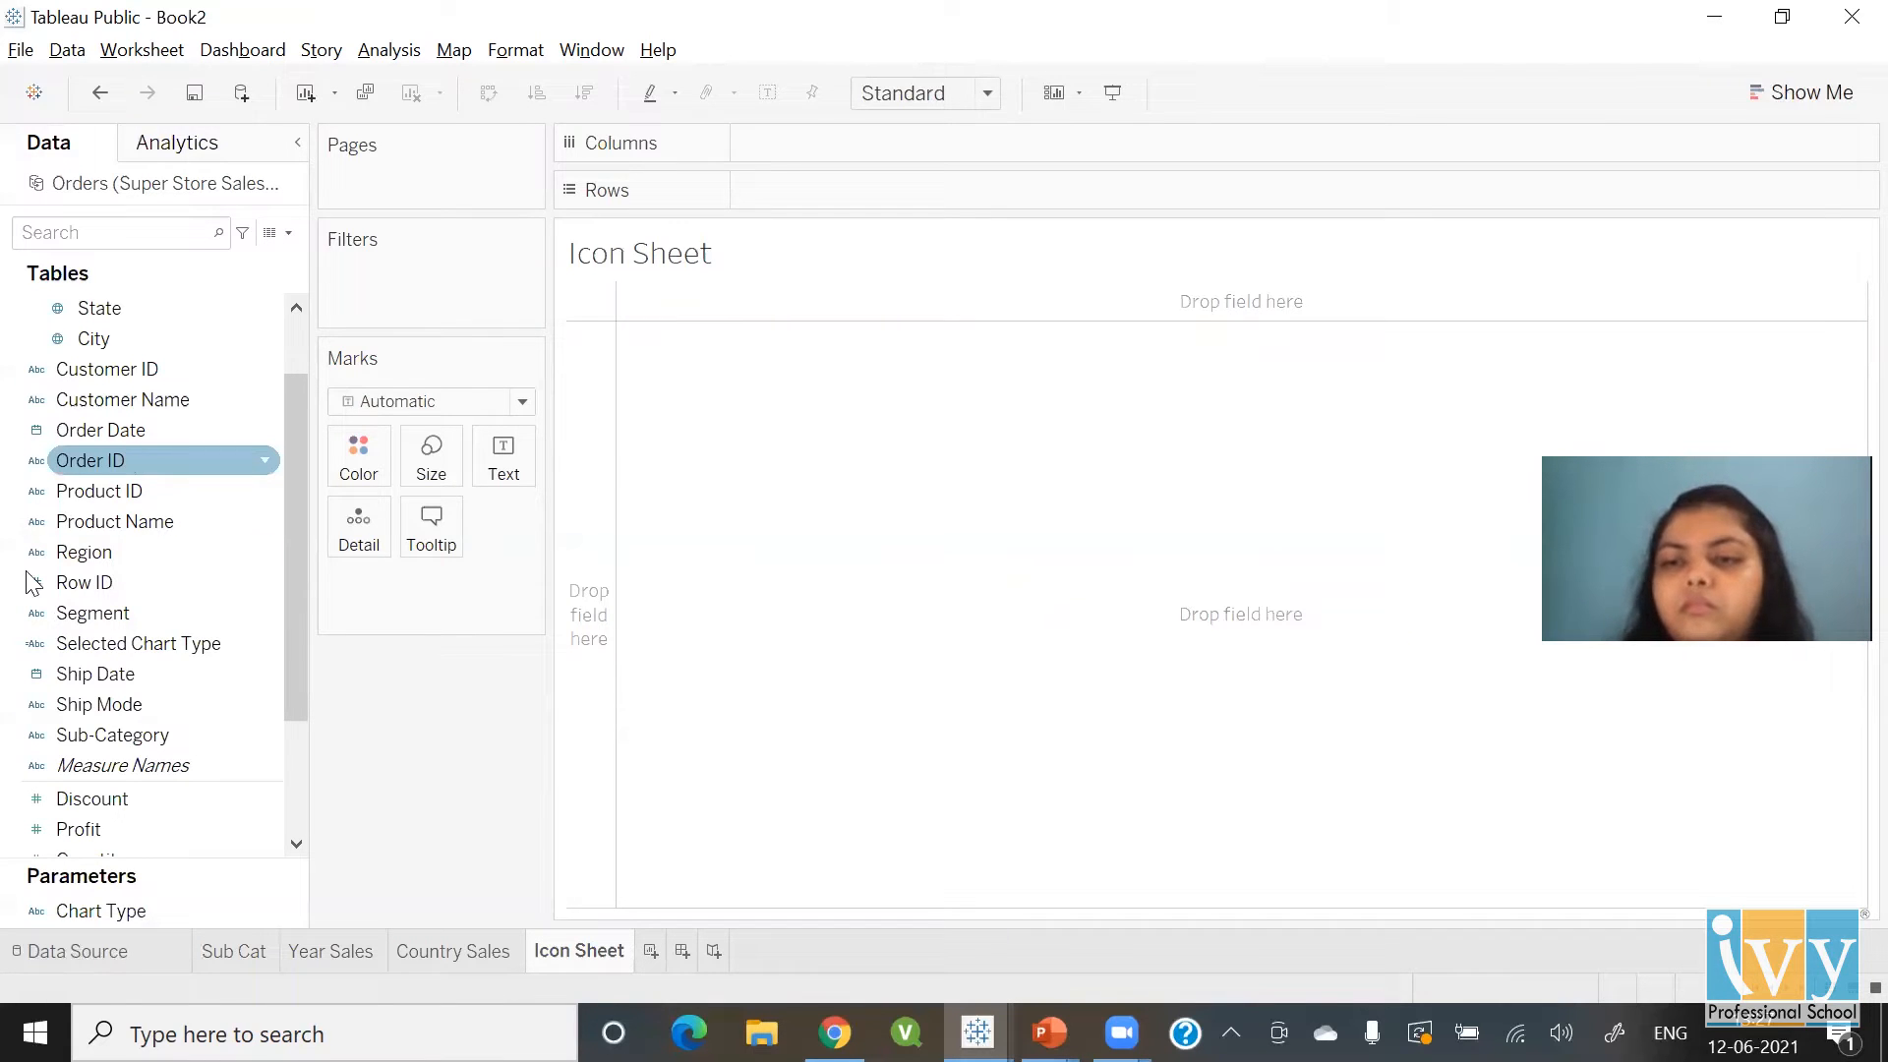
left_click(99, 677)
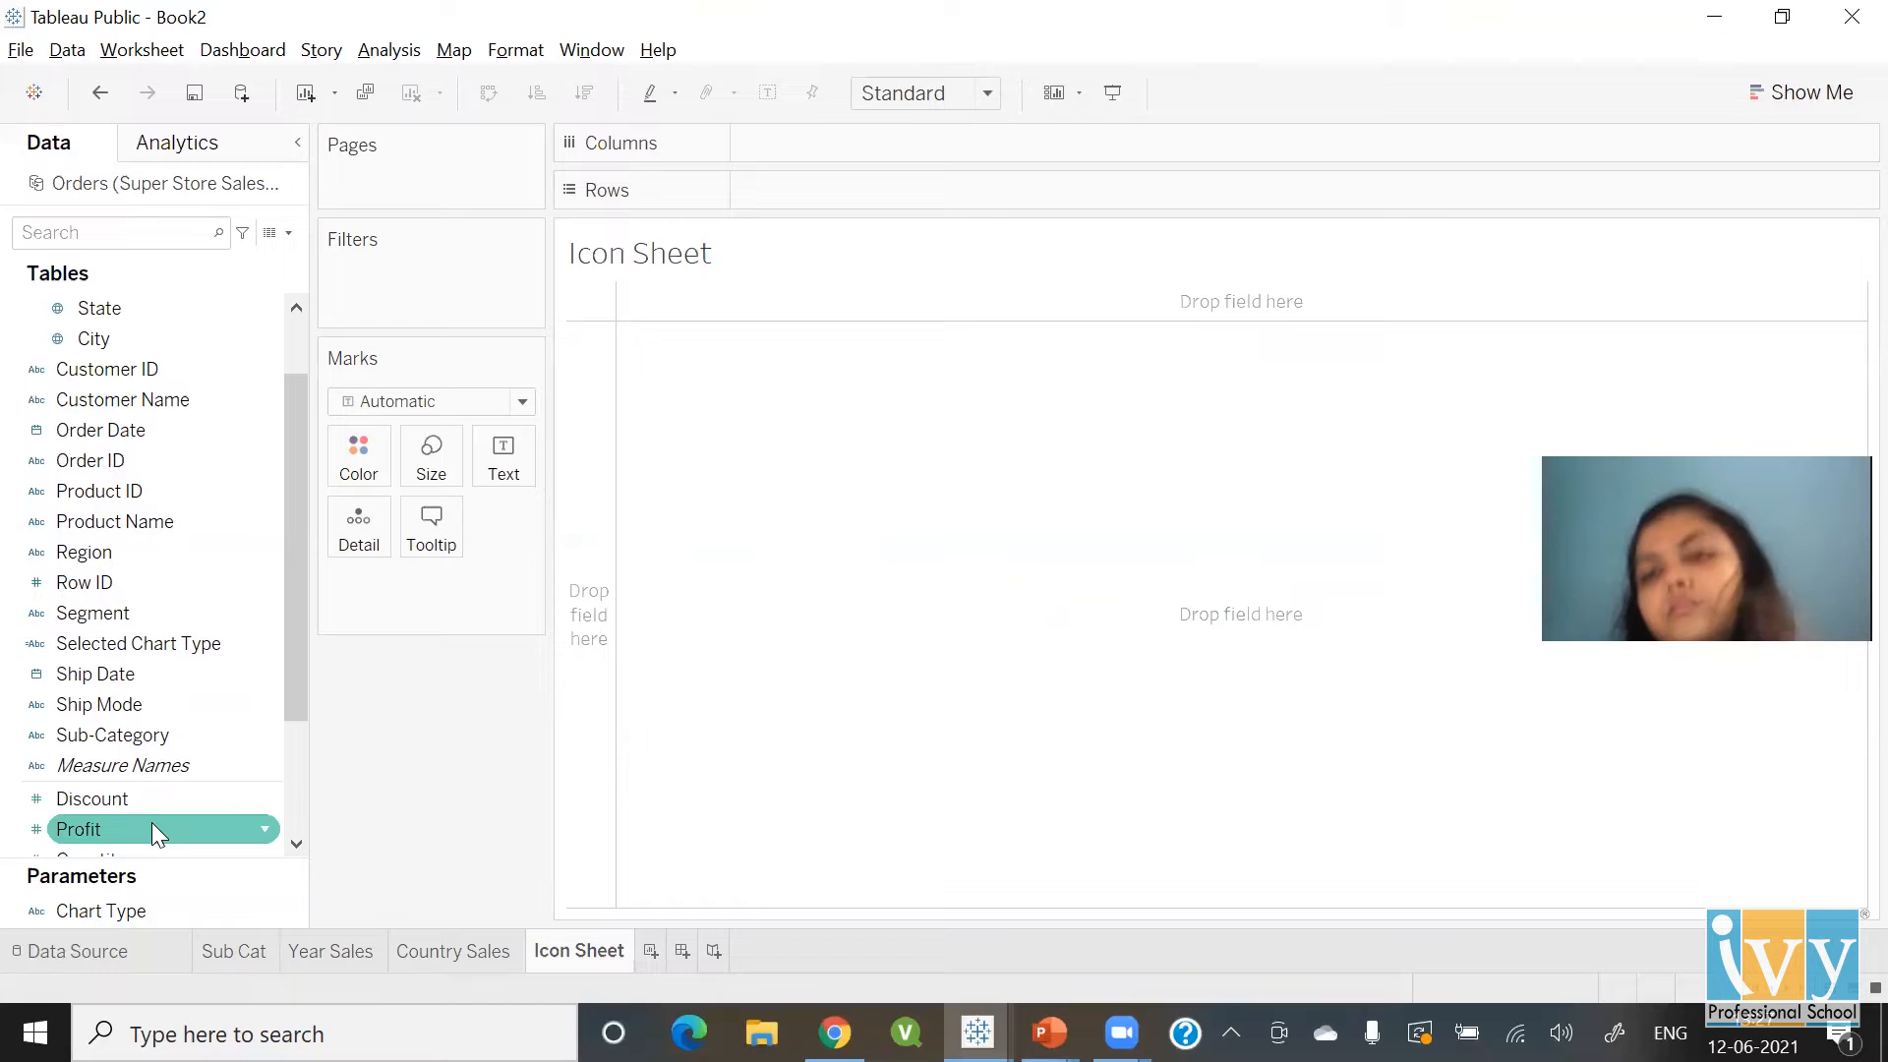
left_click_drag(152, 829, 762, 162)
double_click(760, 153)
type("avg(")
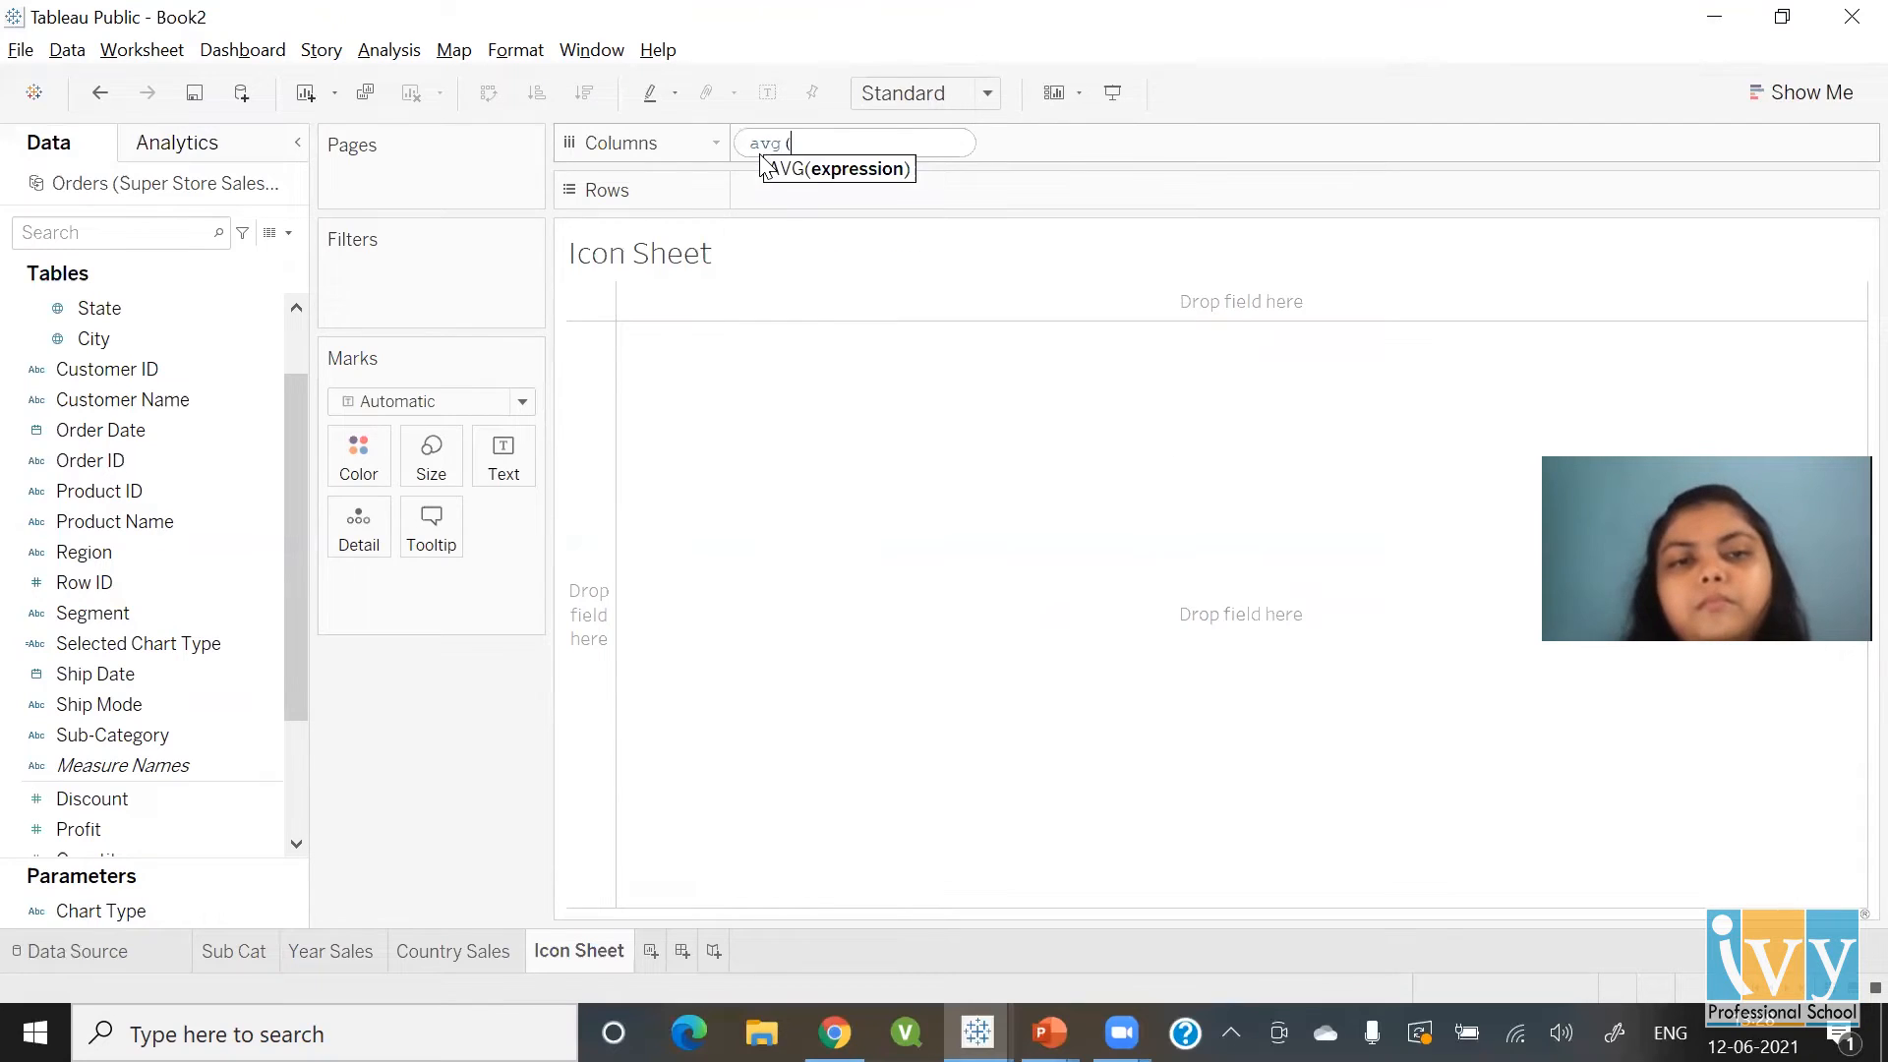
type("0)")
key("Return")
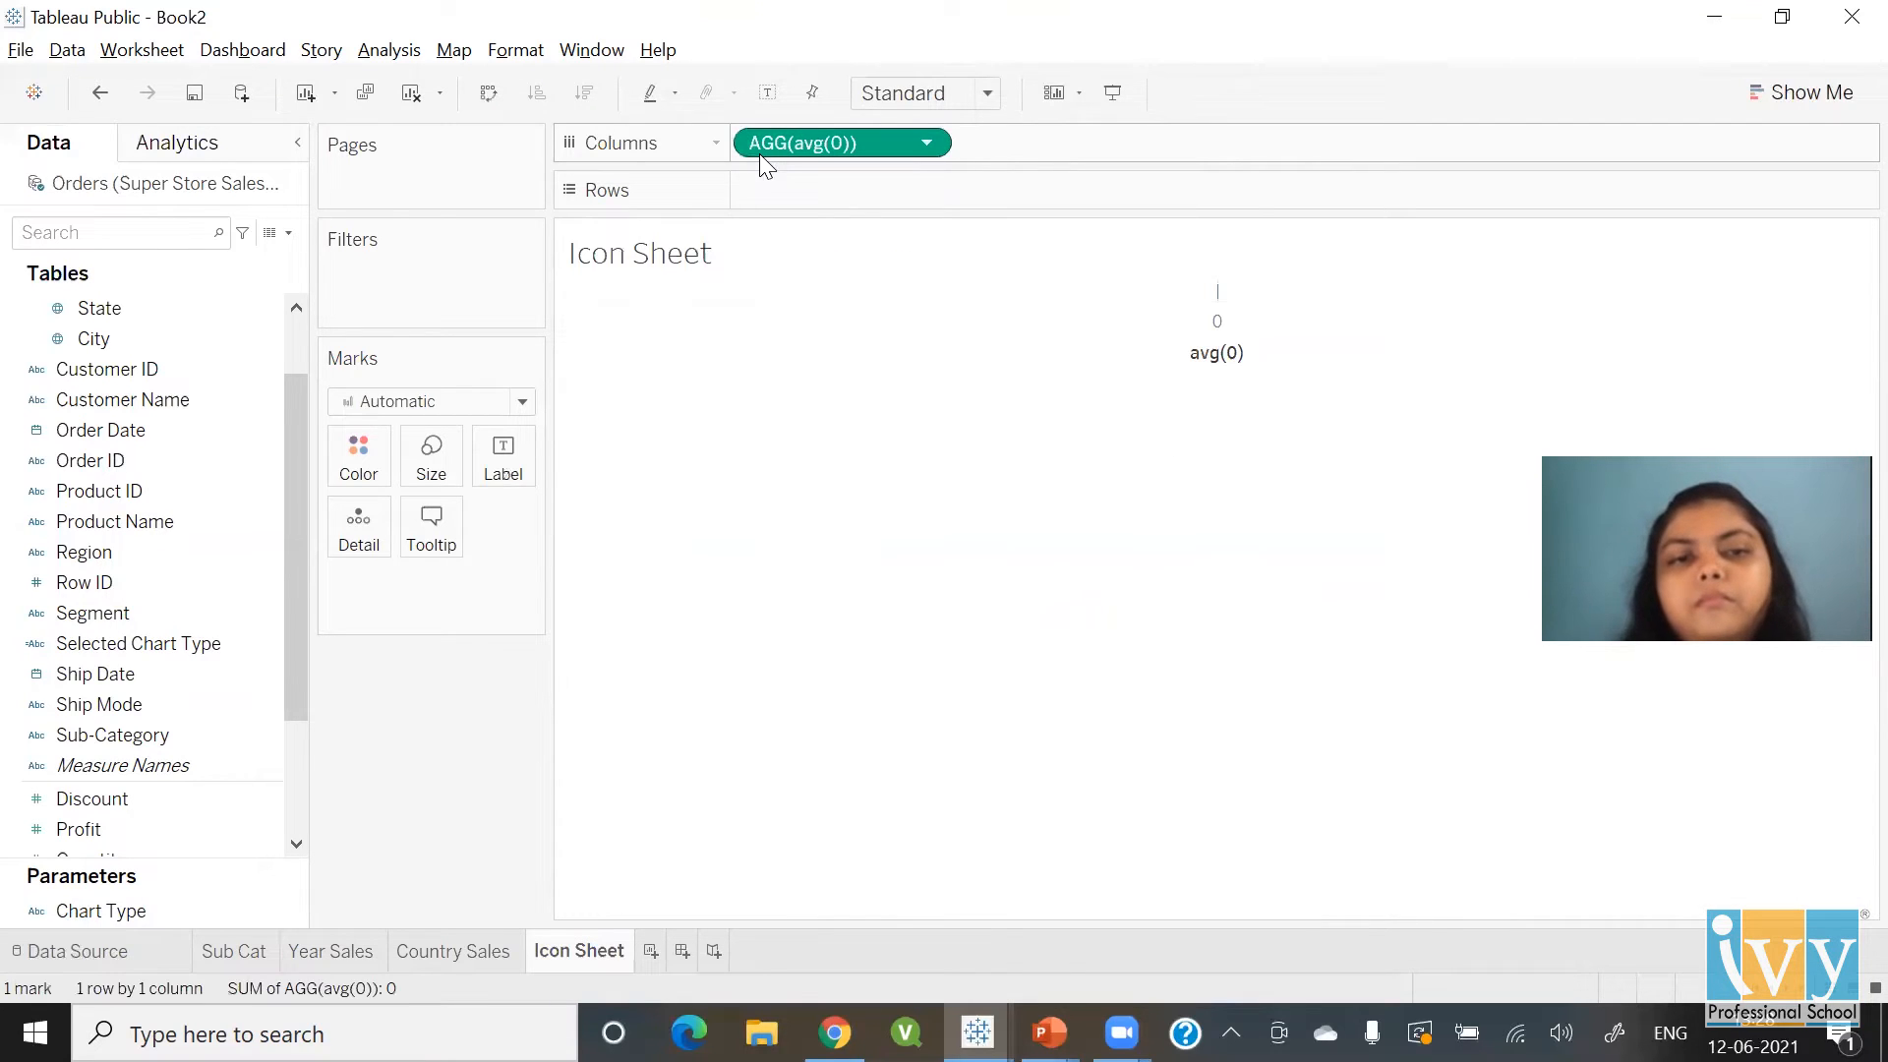
Add Avg(0.0) and avg(0.00) as two more ad-hoc column calculations
double_click(1011, 160)
type("Avg(0.0)")
key("Return")
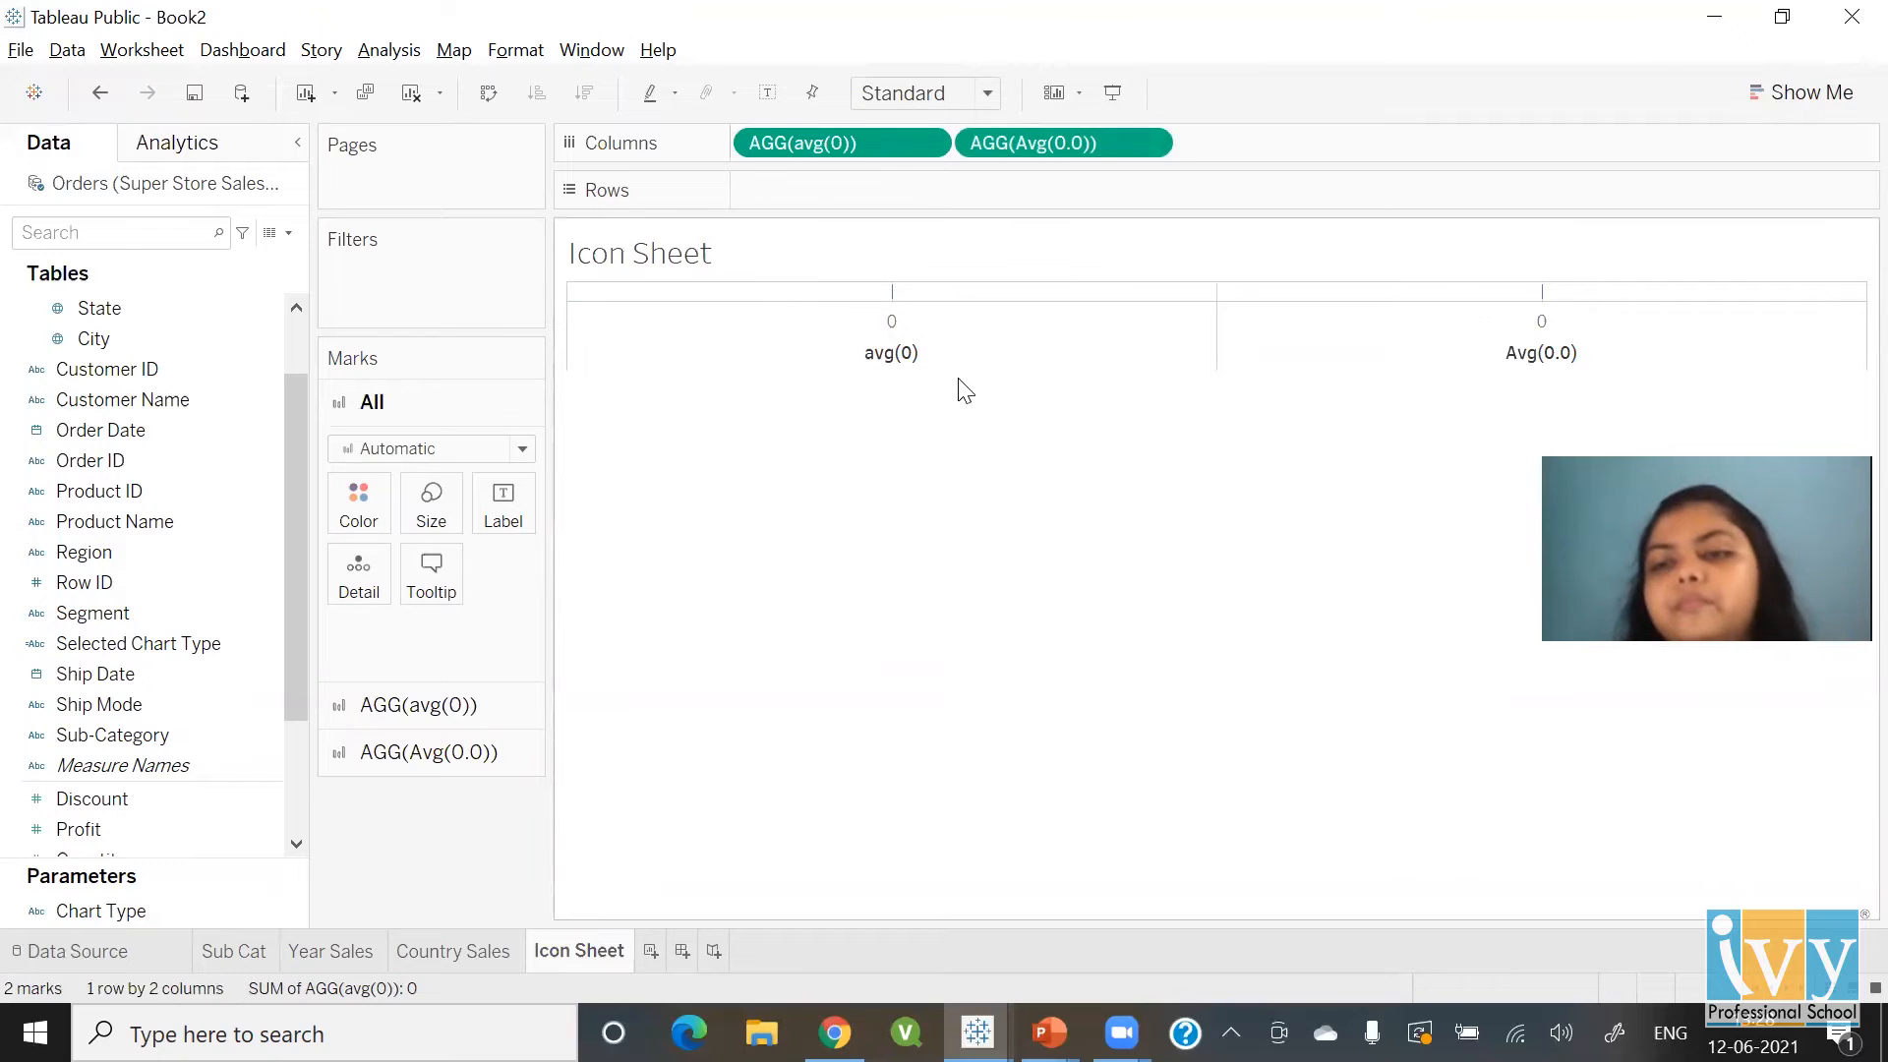
mouse_move(893, 297)
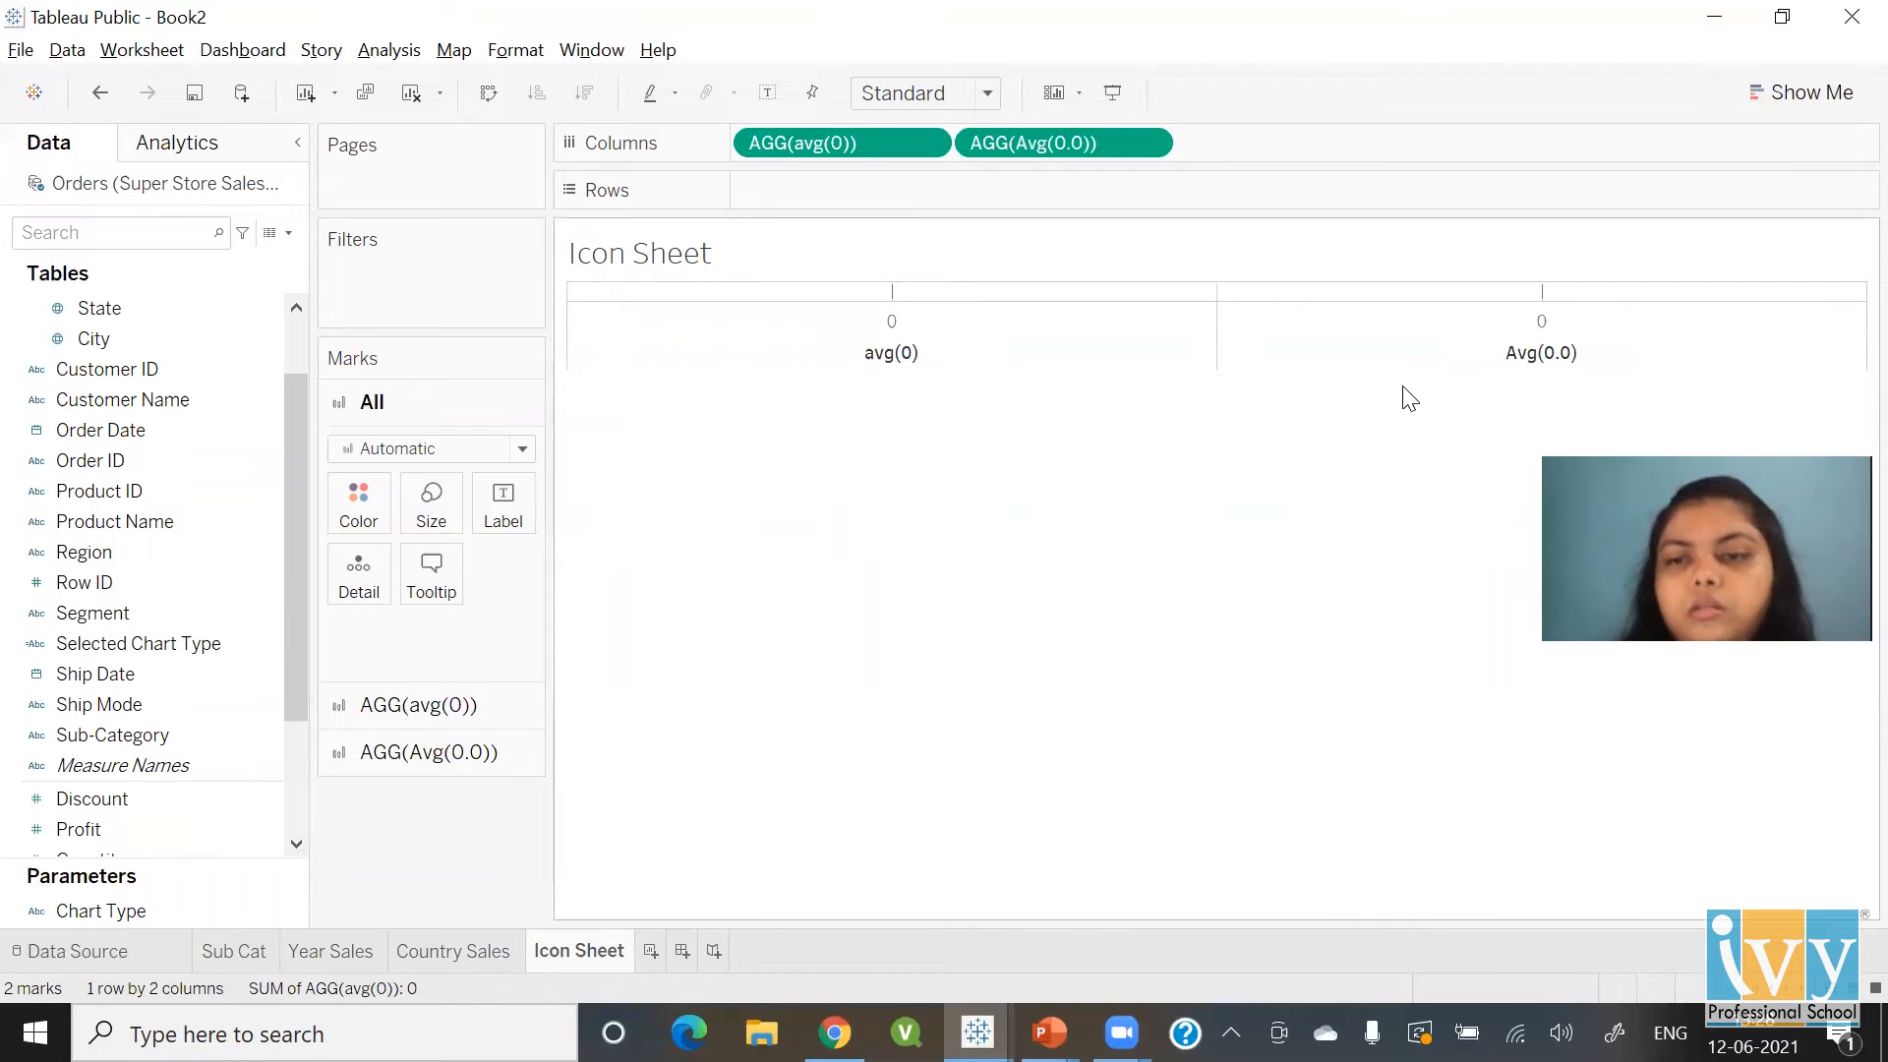
double_click(1323, 158)
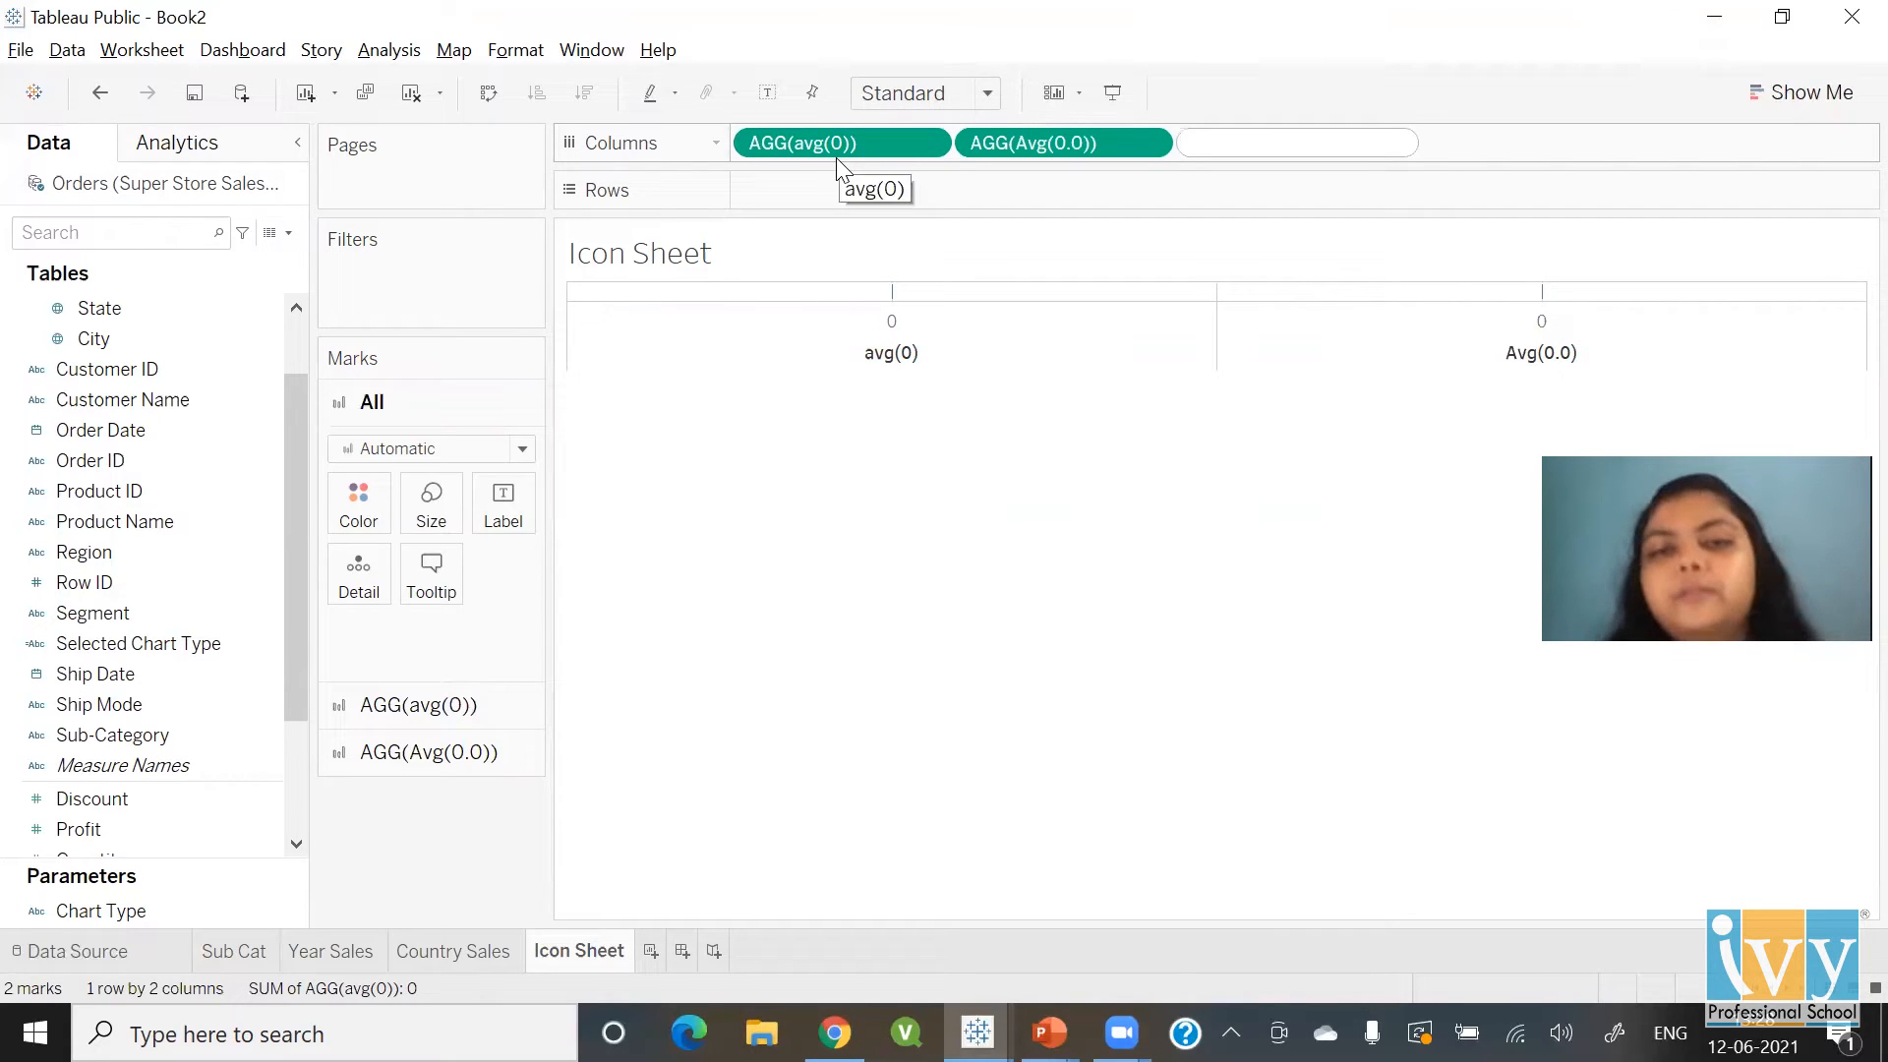
type("avg(0.00")
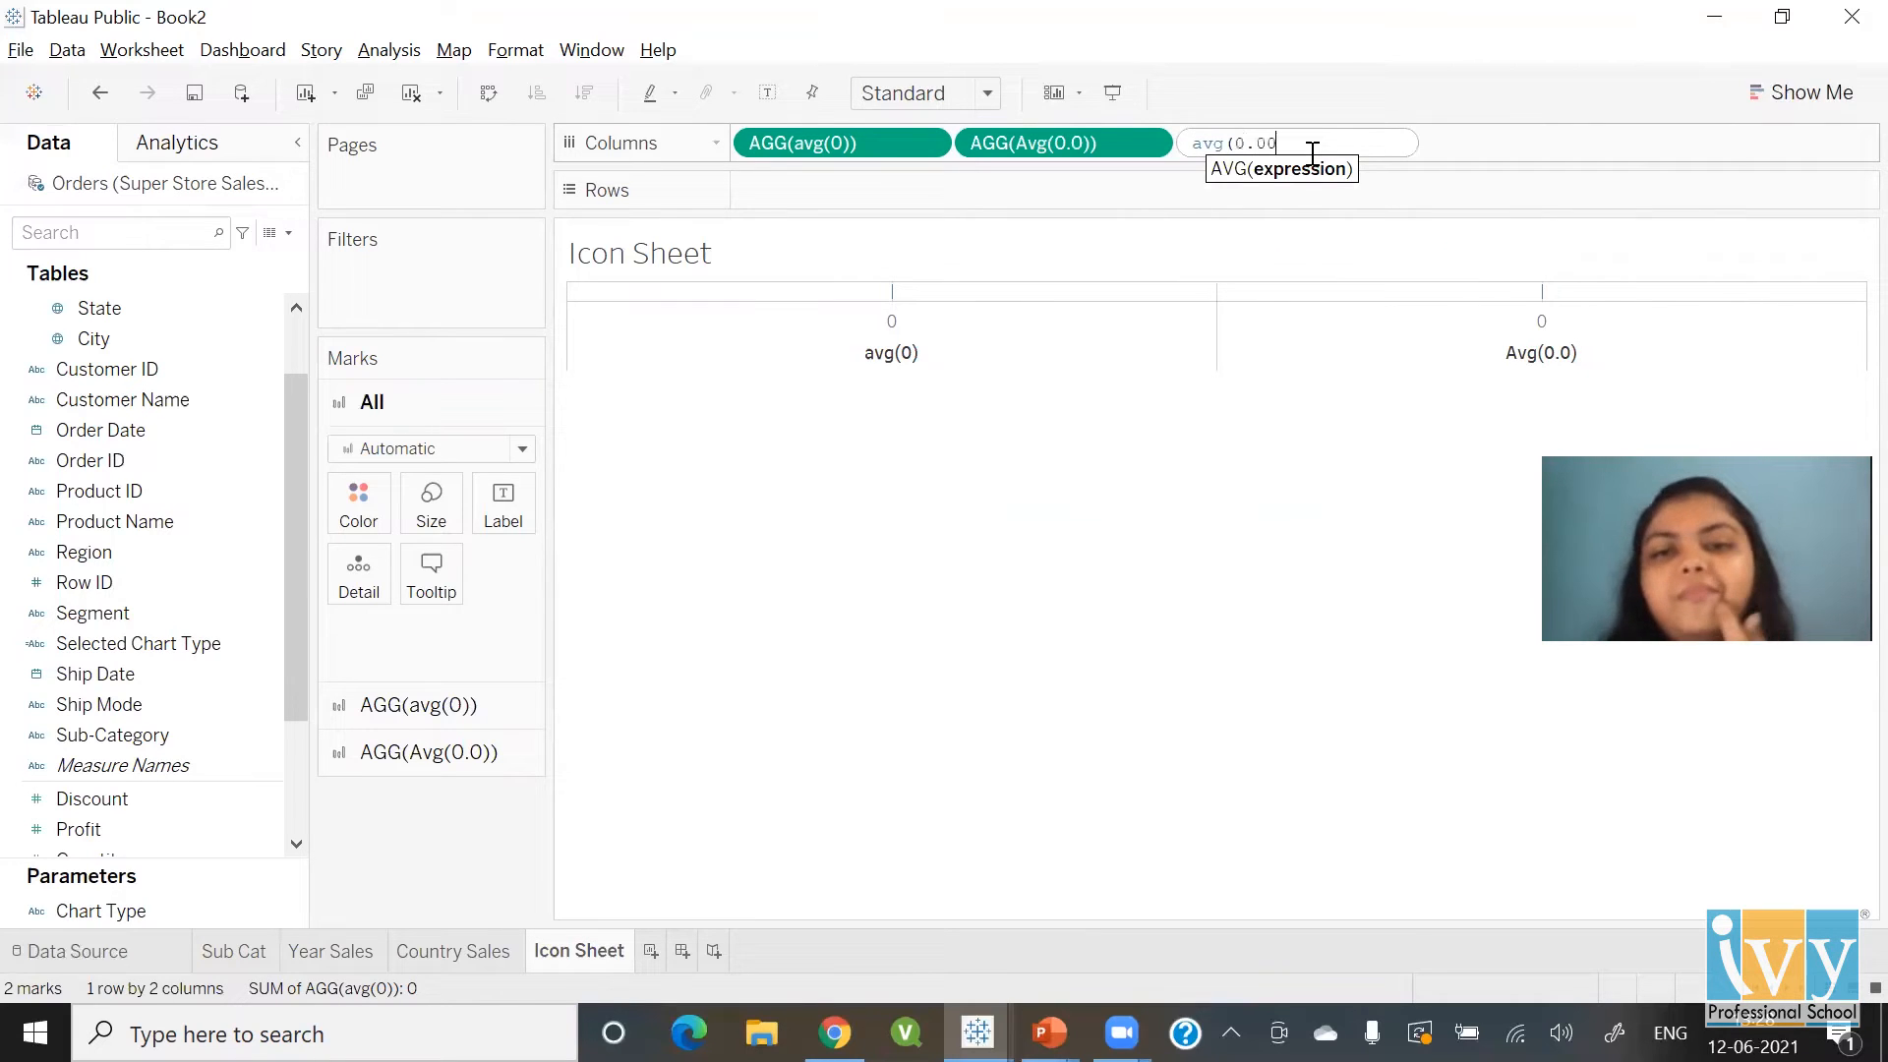
key("Return")
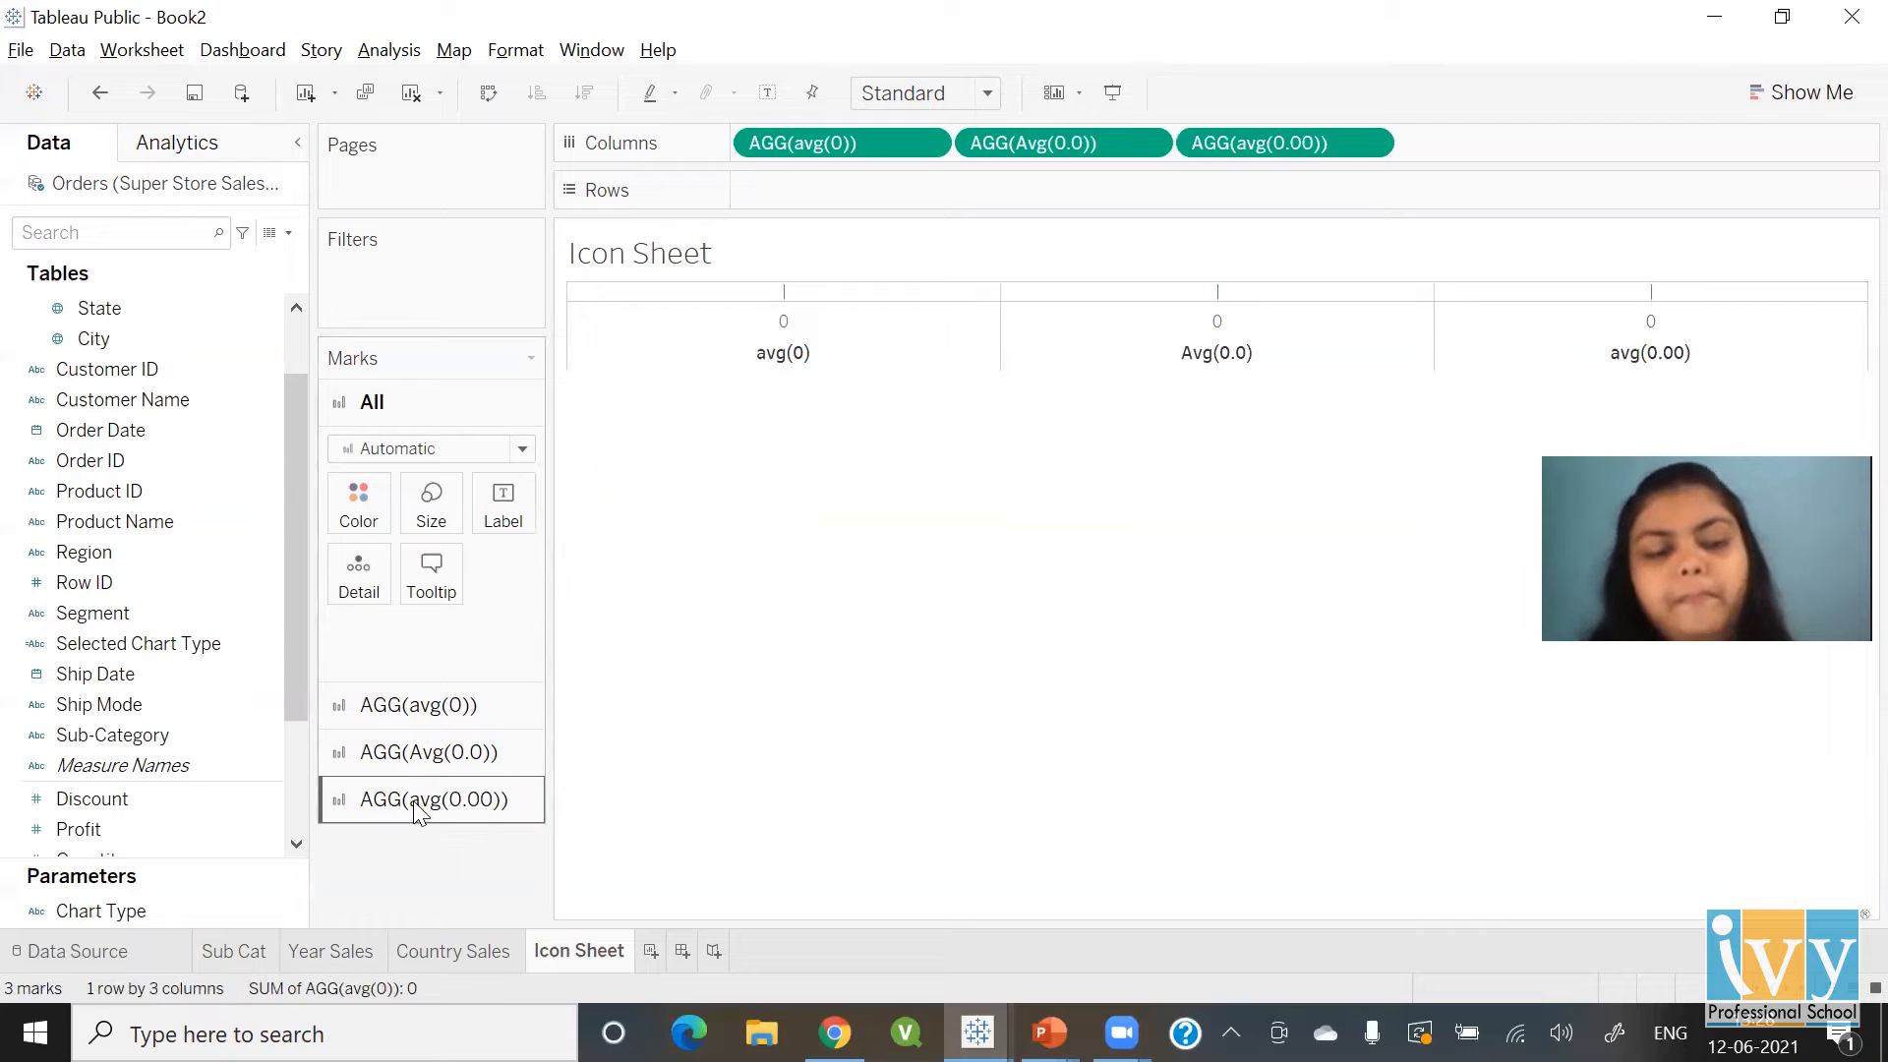
Set the All marks card to the Shape mark type and hide the avg(0) axis header
left_click(430, 719)
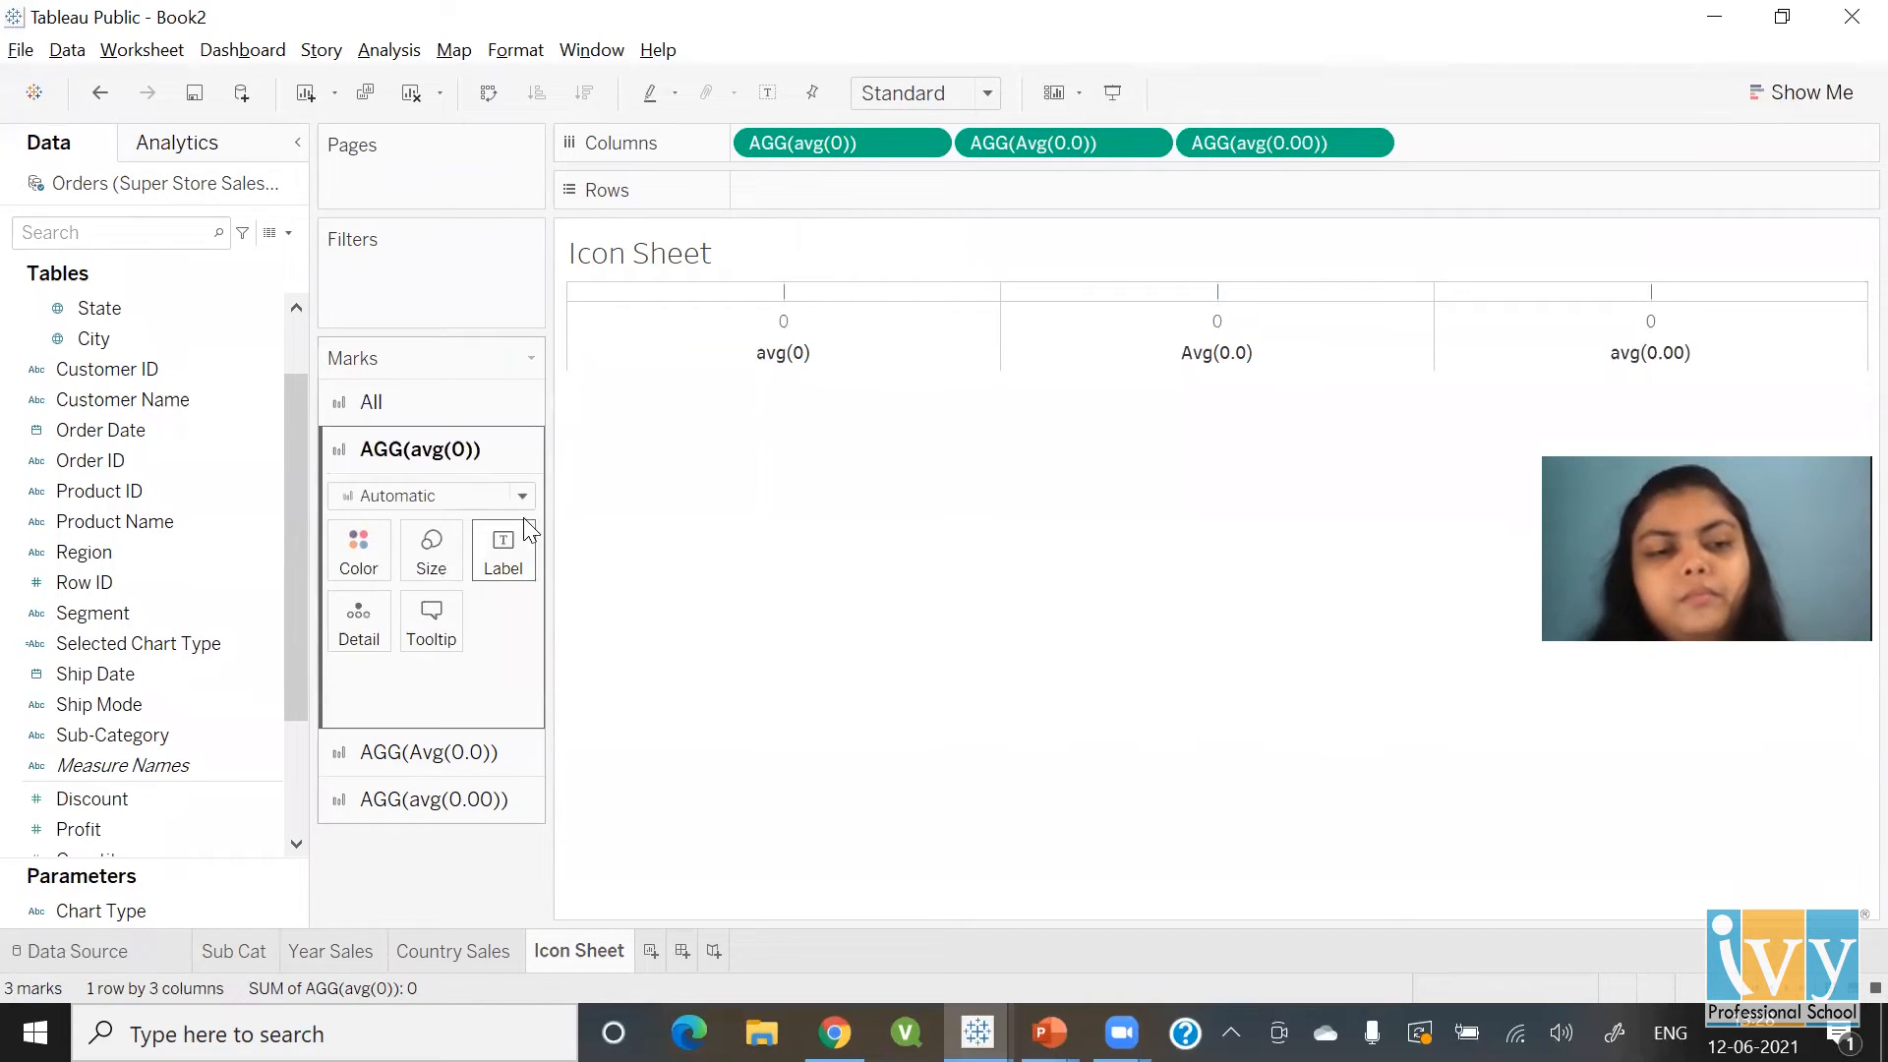
left_click(407, 399)
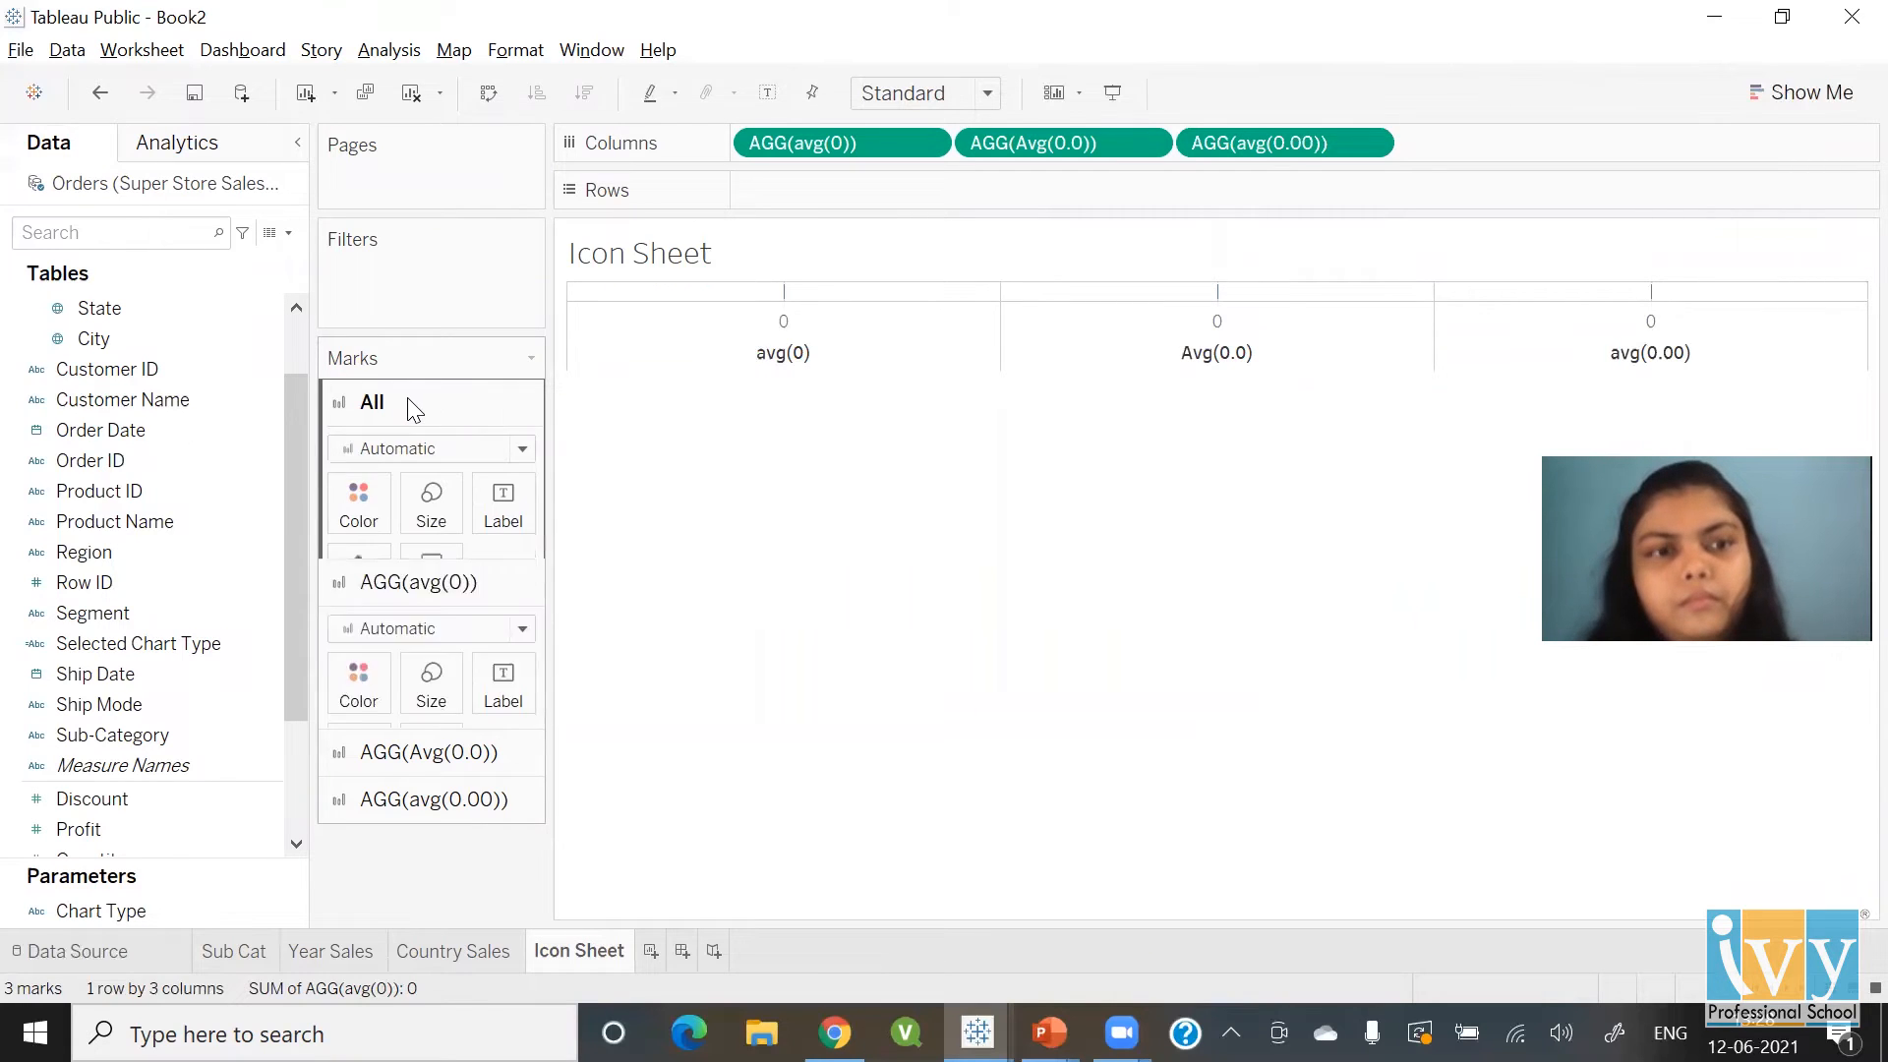
left_click(414, 451)
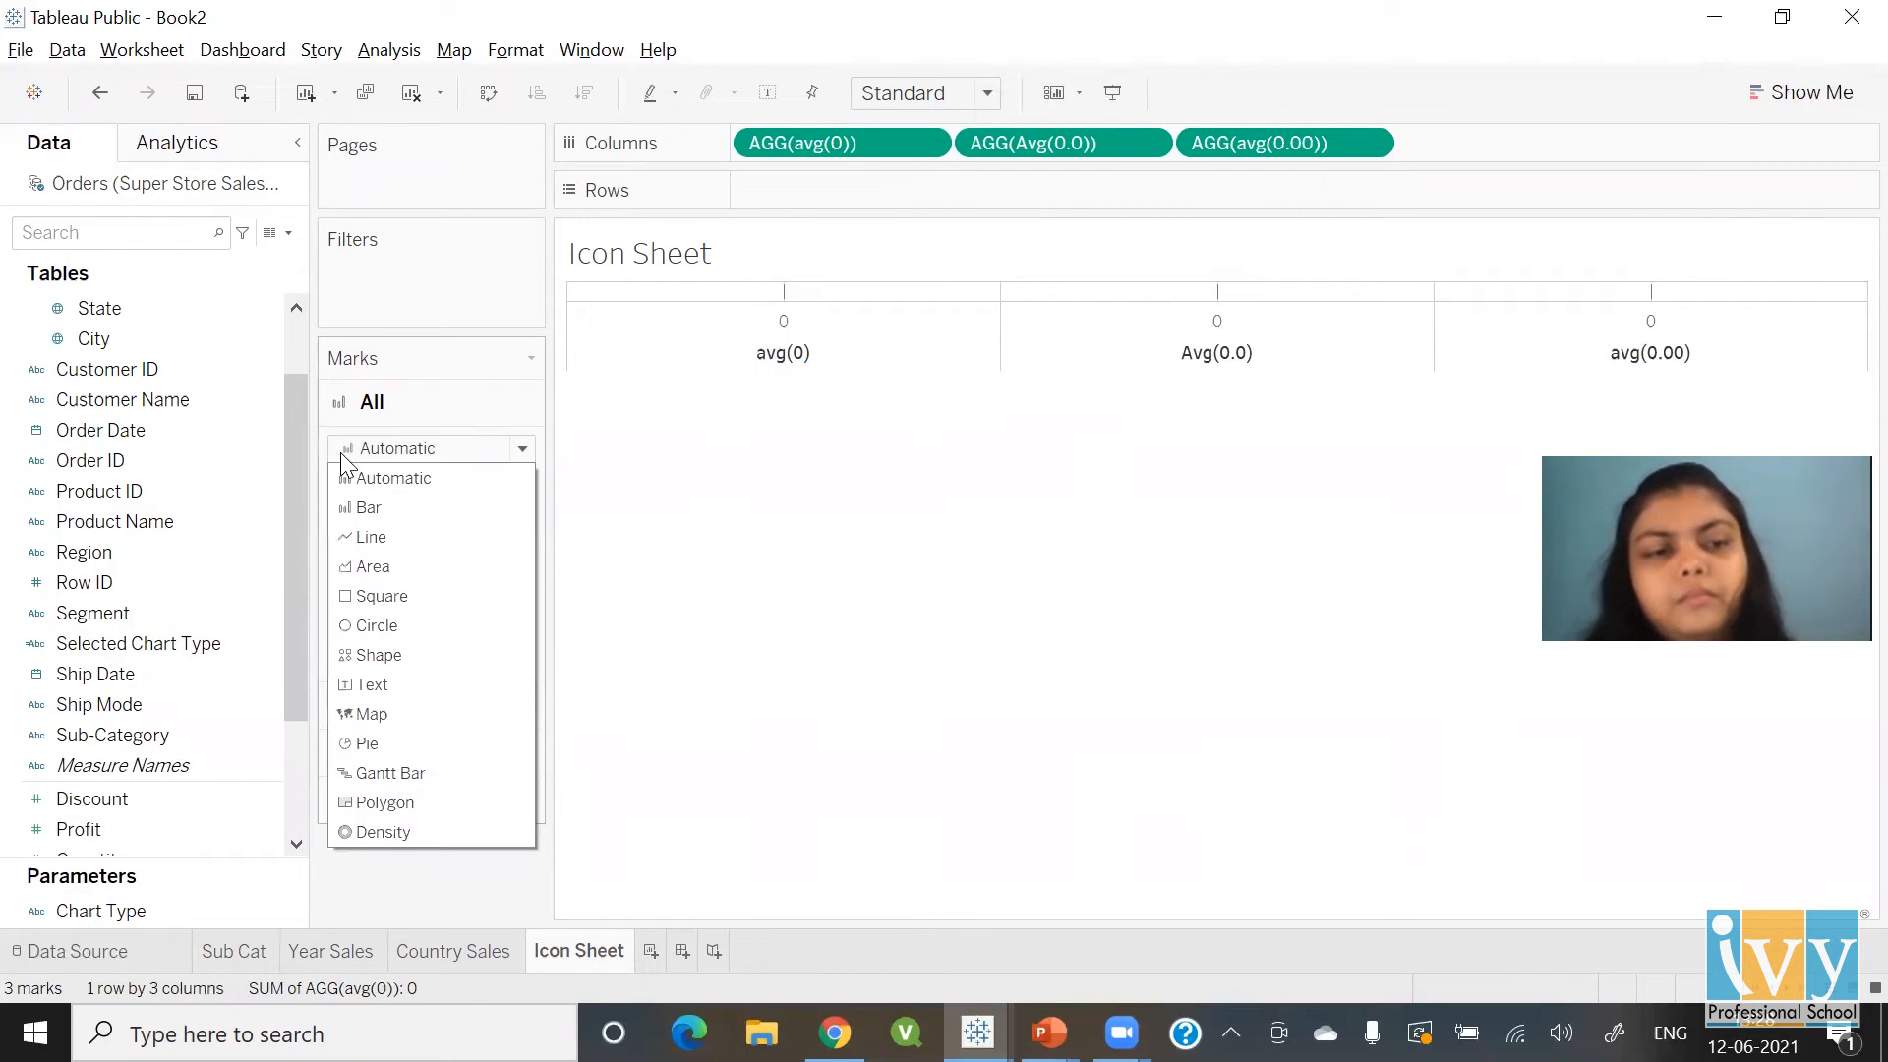
left_click(362, 655)
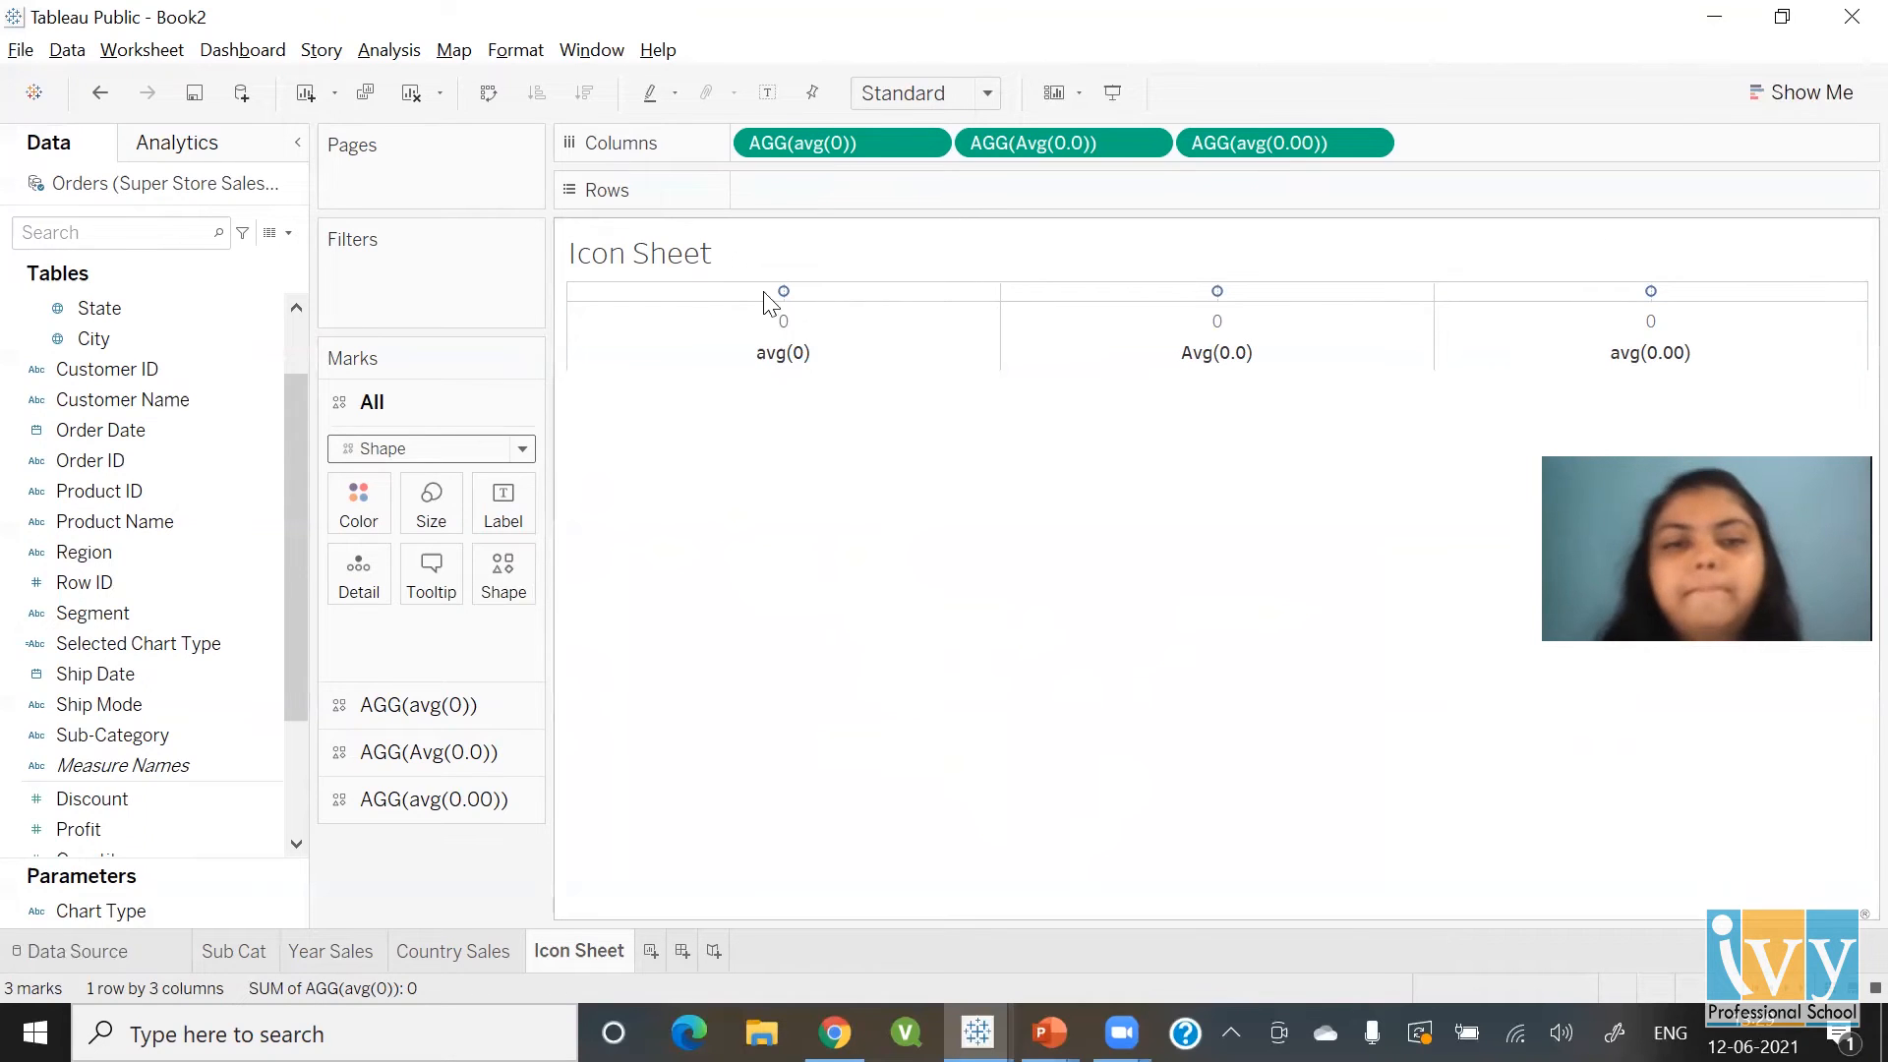
right_click(784, 354)
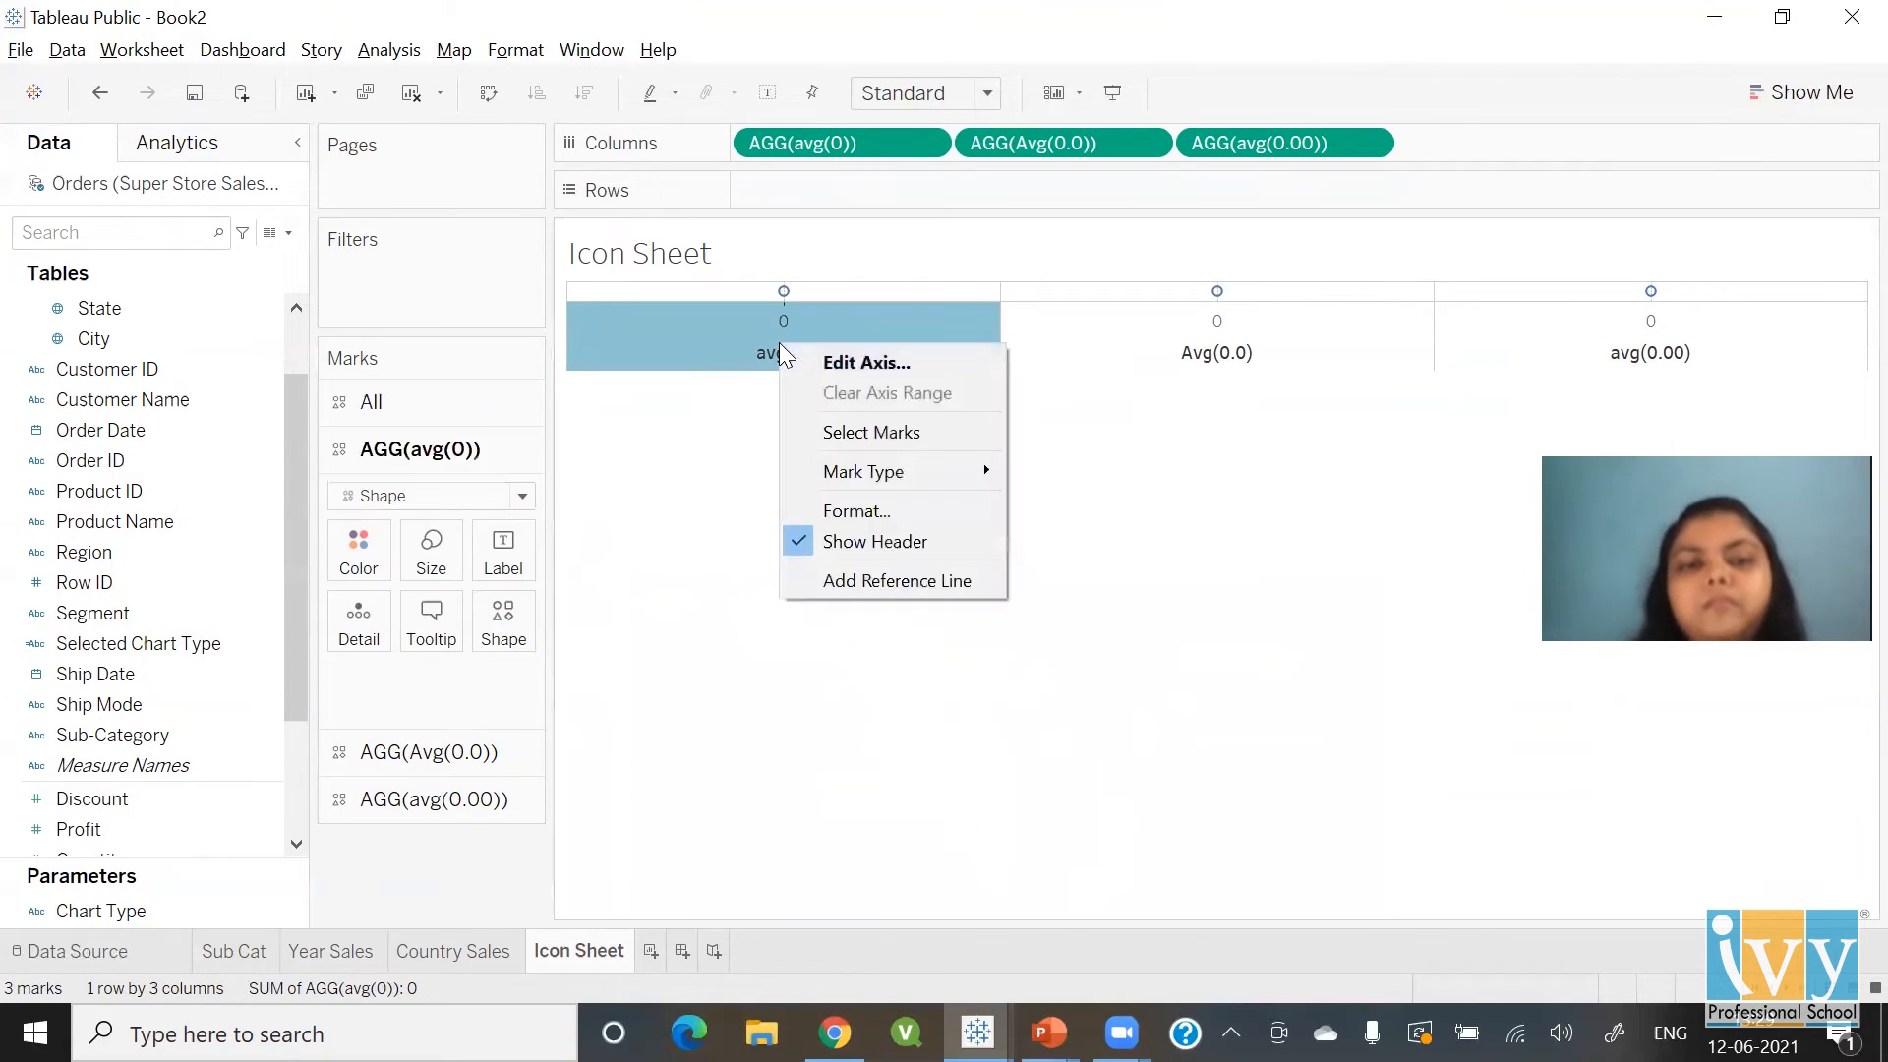
left_click(874, 542)
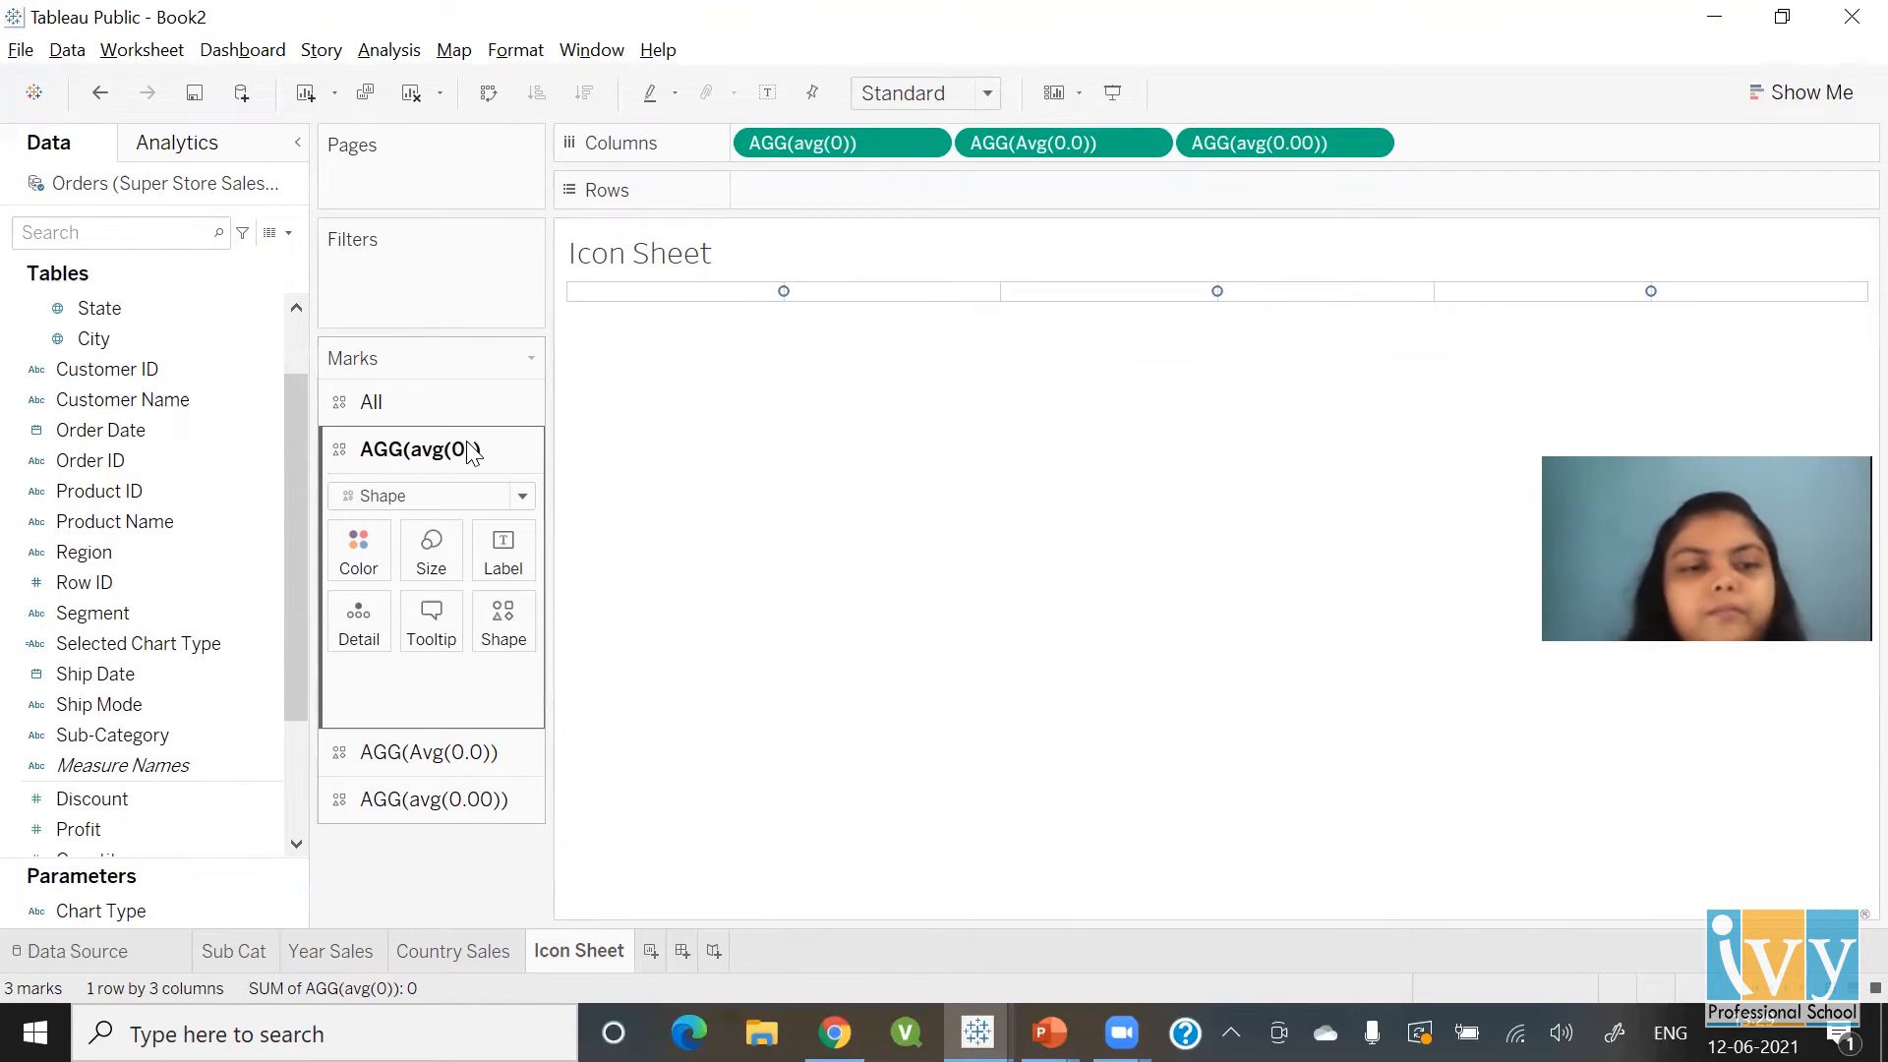
Give the avg(0) marks the custom bar-chart icon
left_click(504, 622)
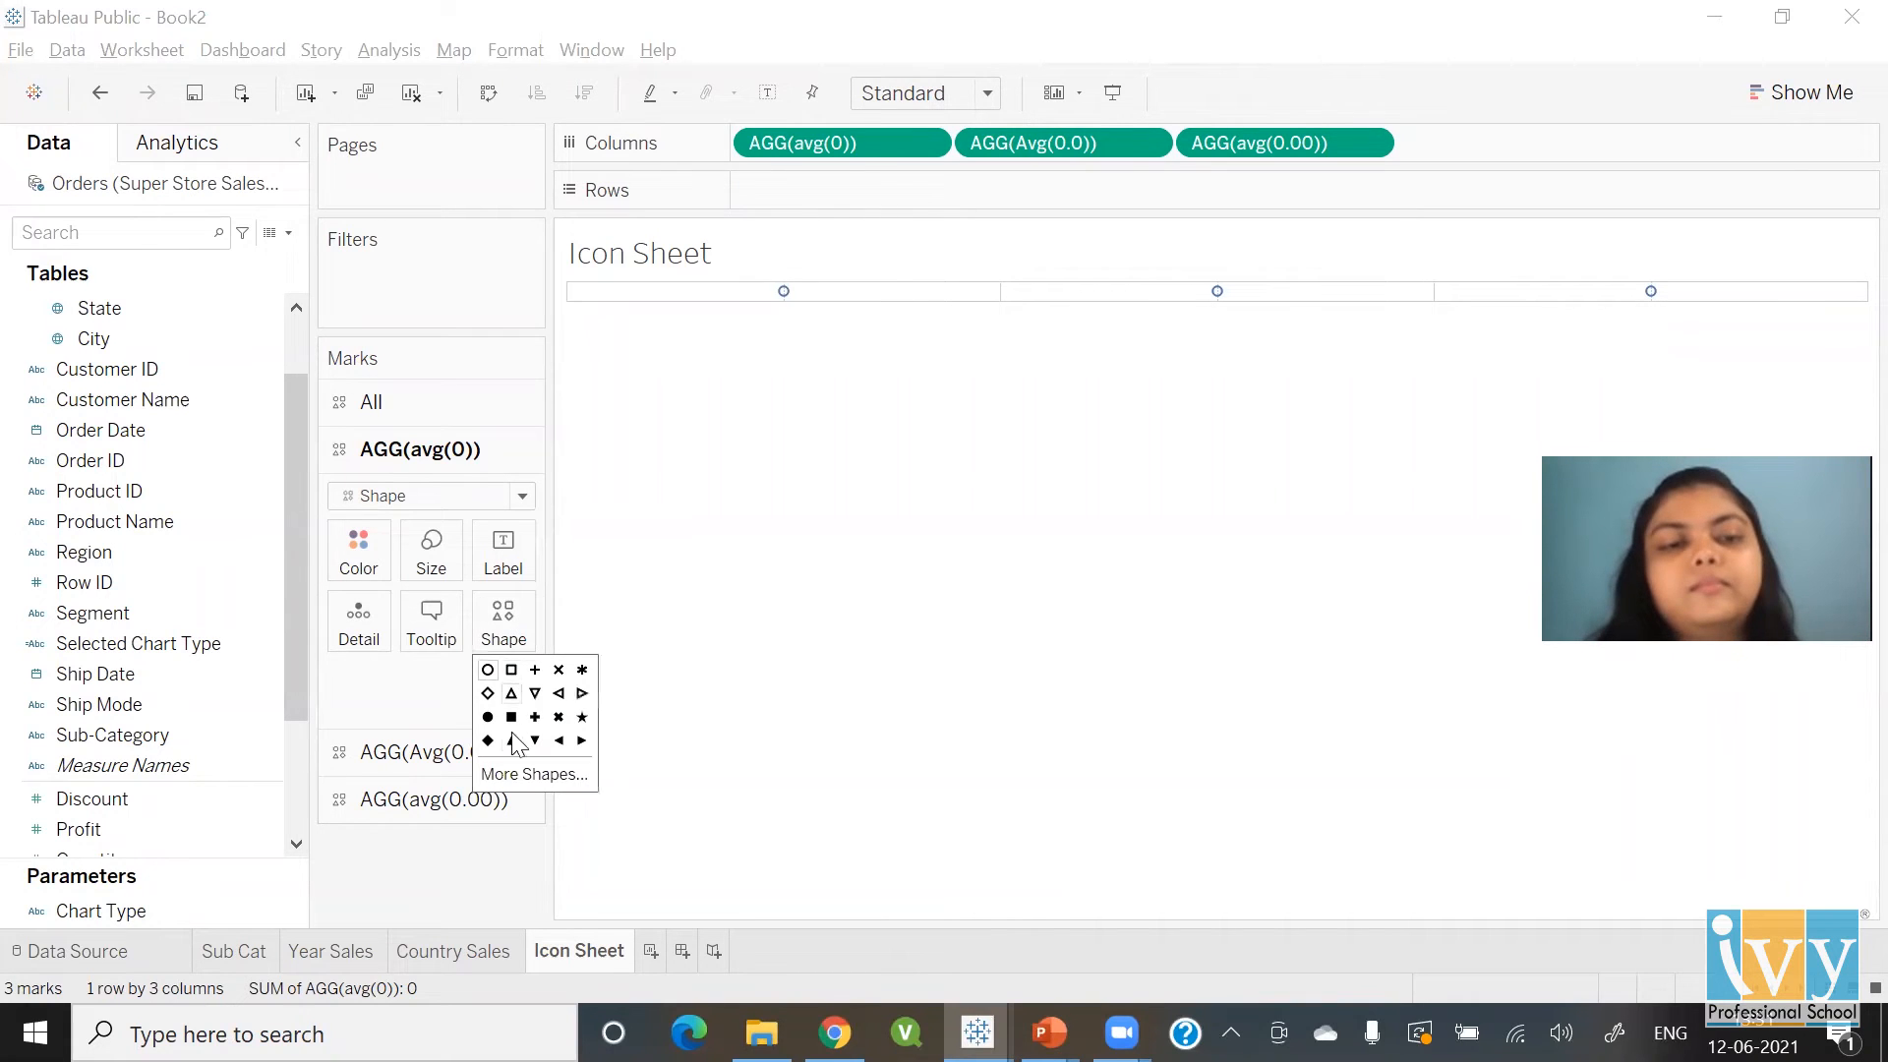
left_click(512, 775)
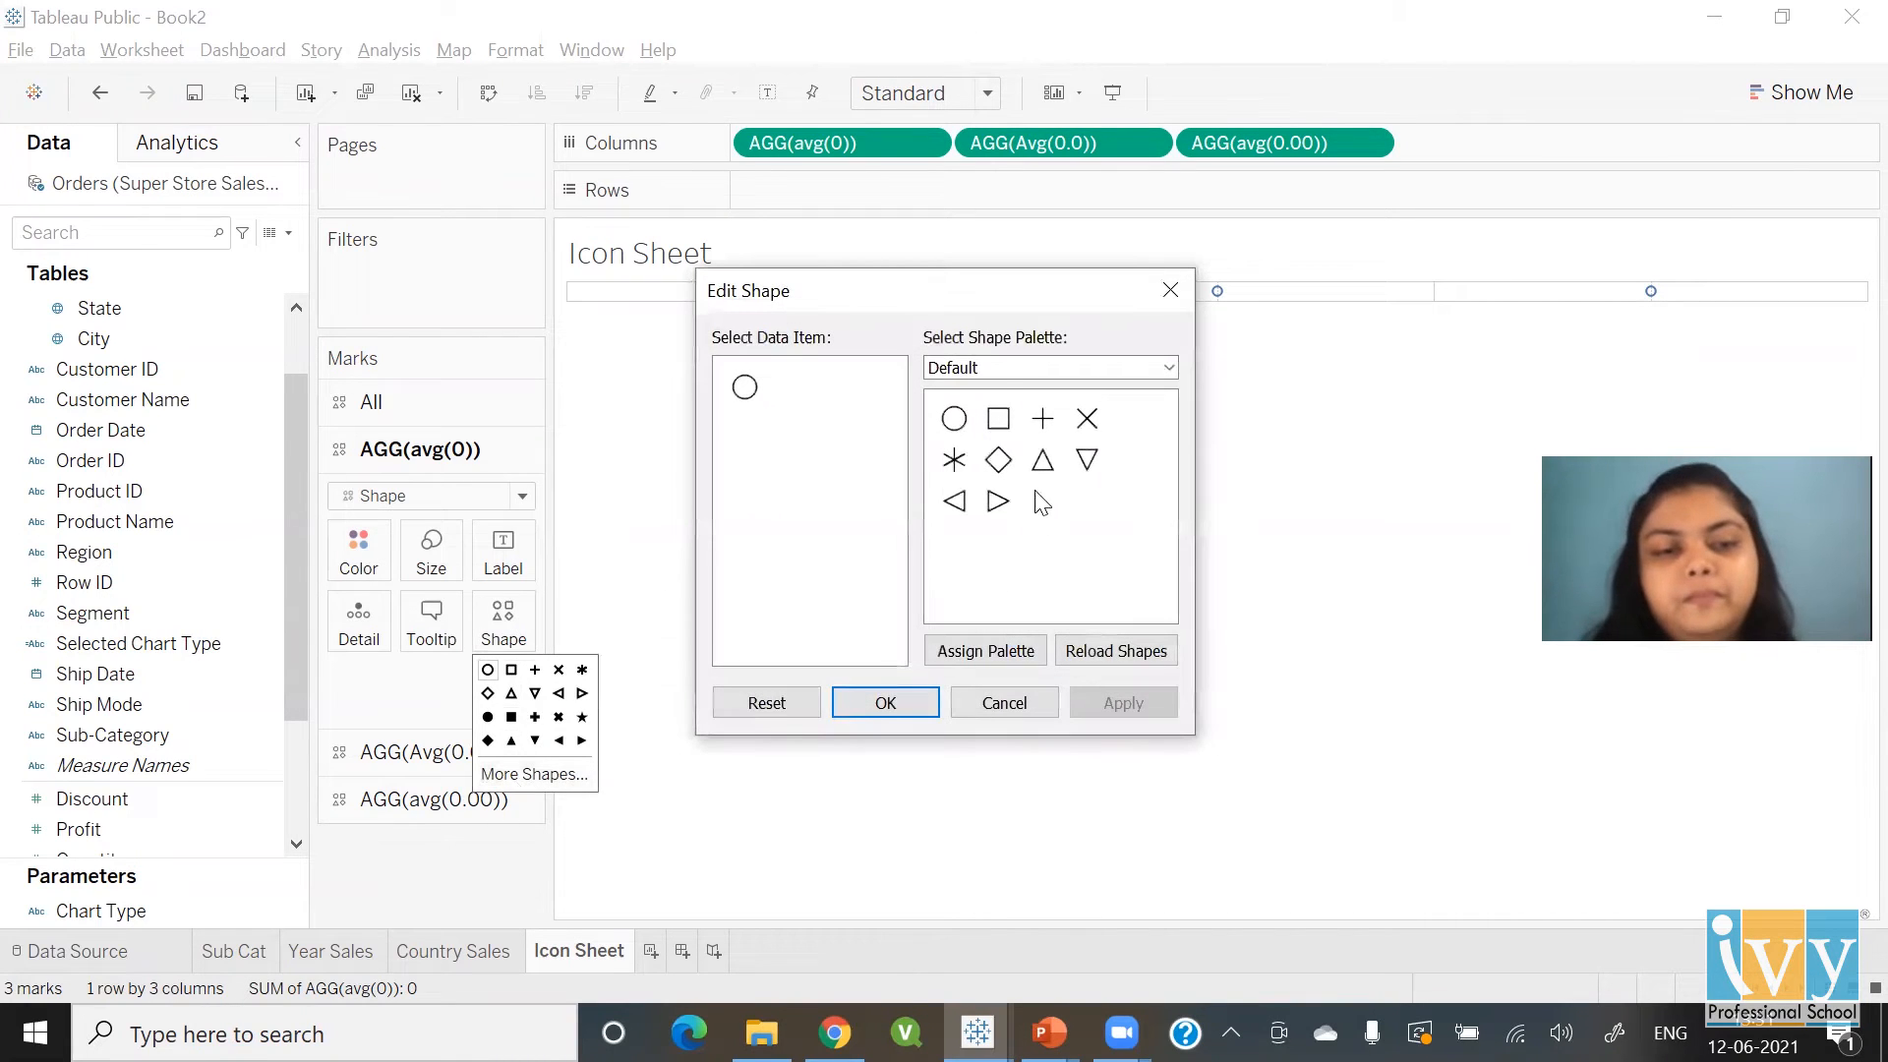
left_click(997, 367)
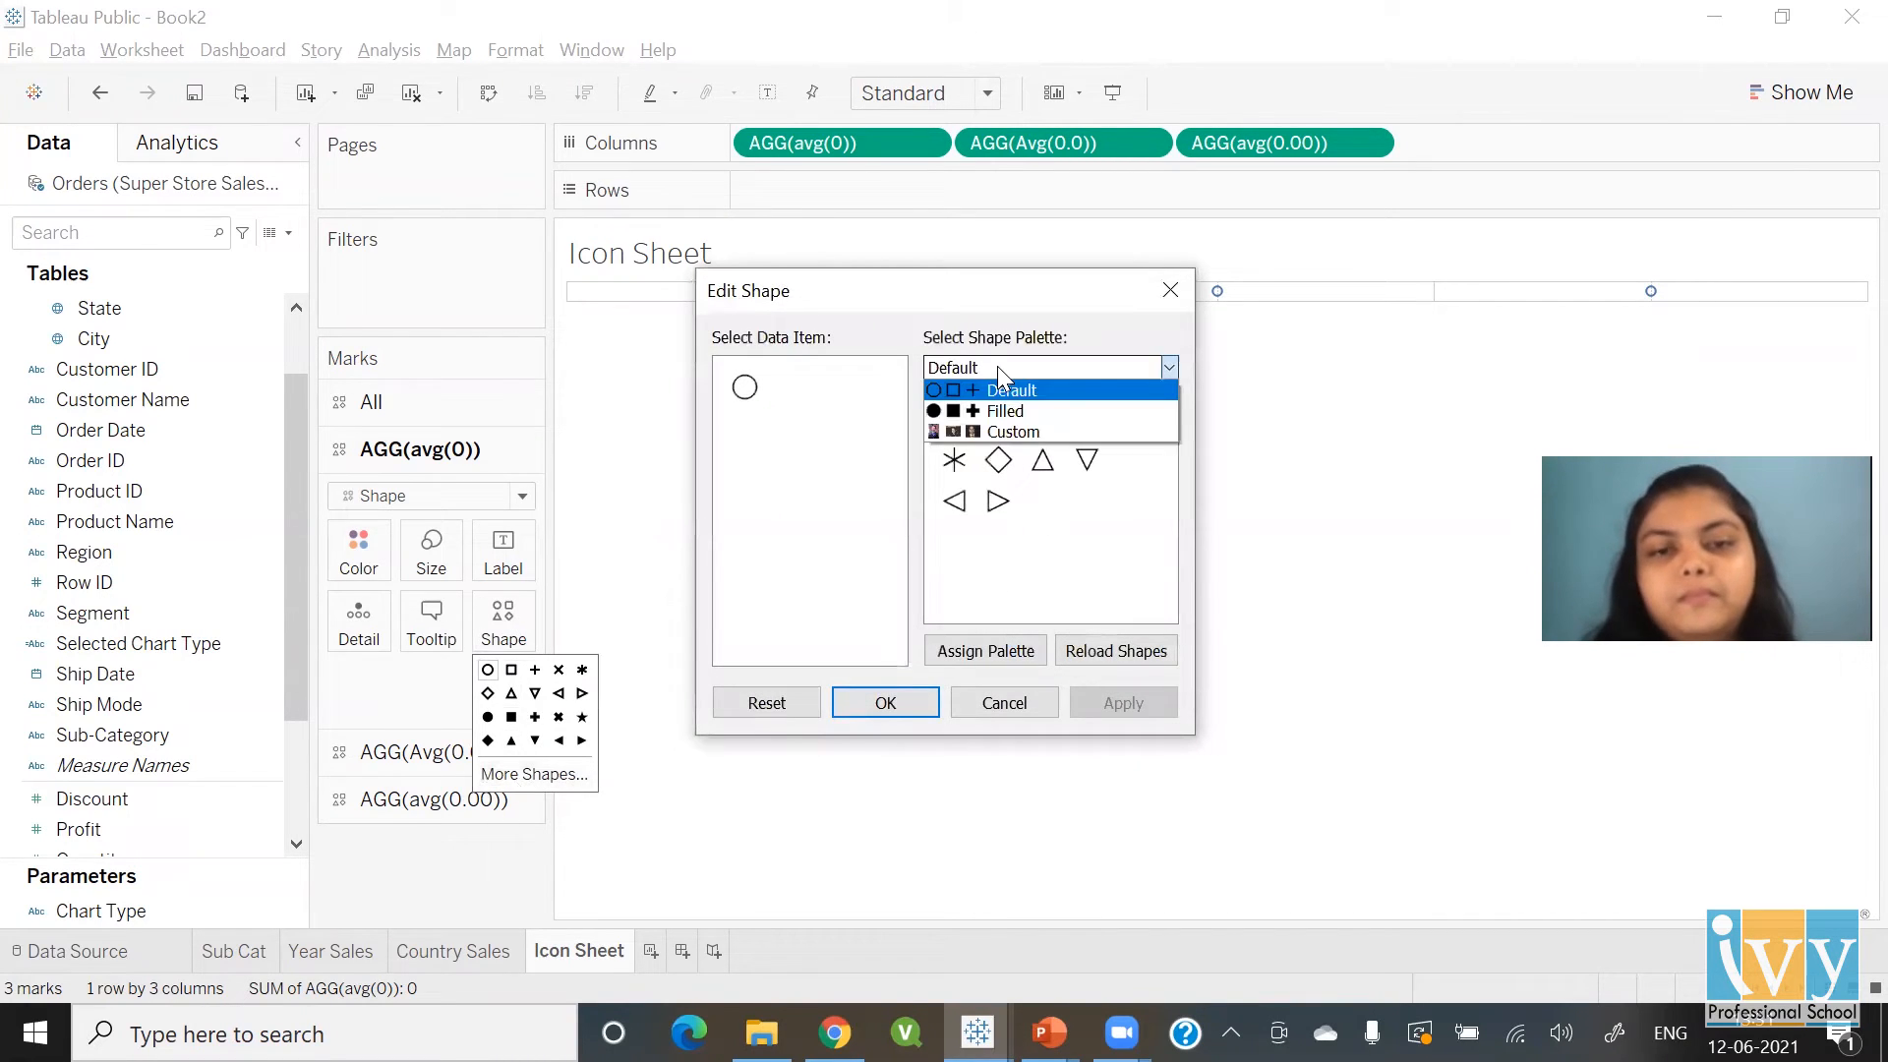
left_click(1011, 431)
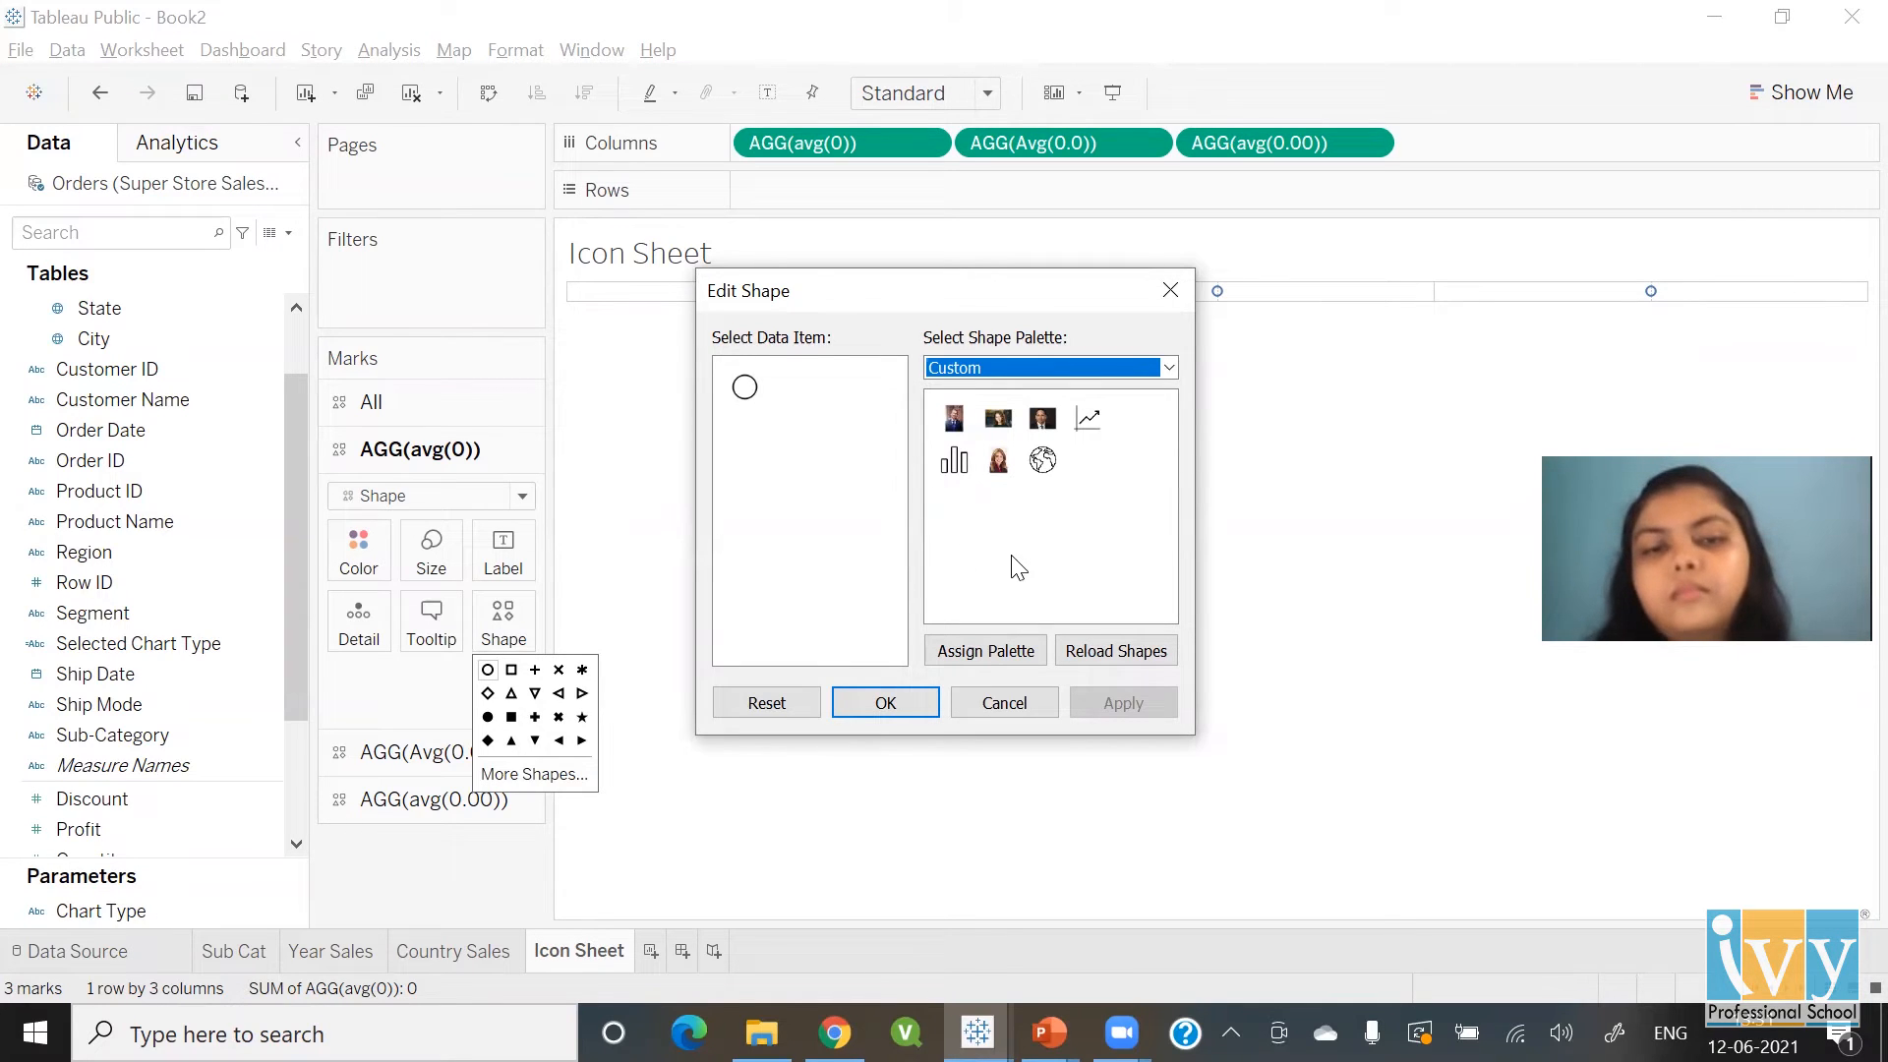
left_click(752, 394)
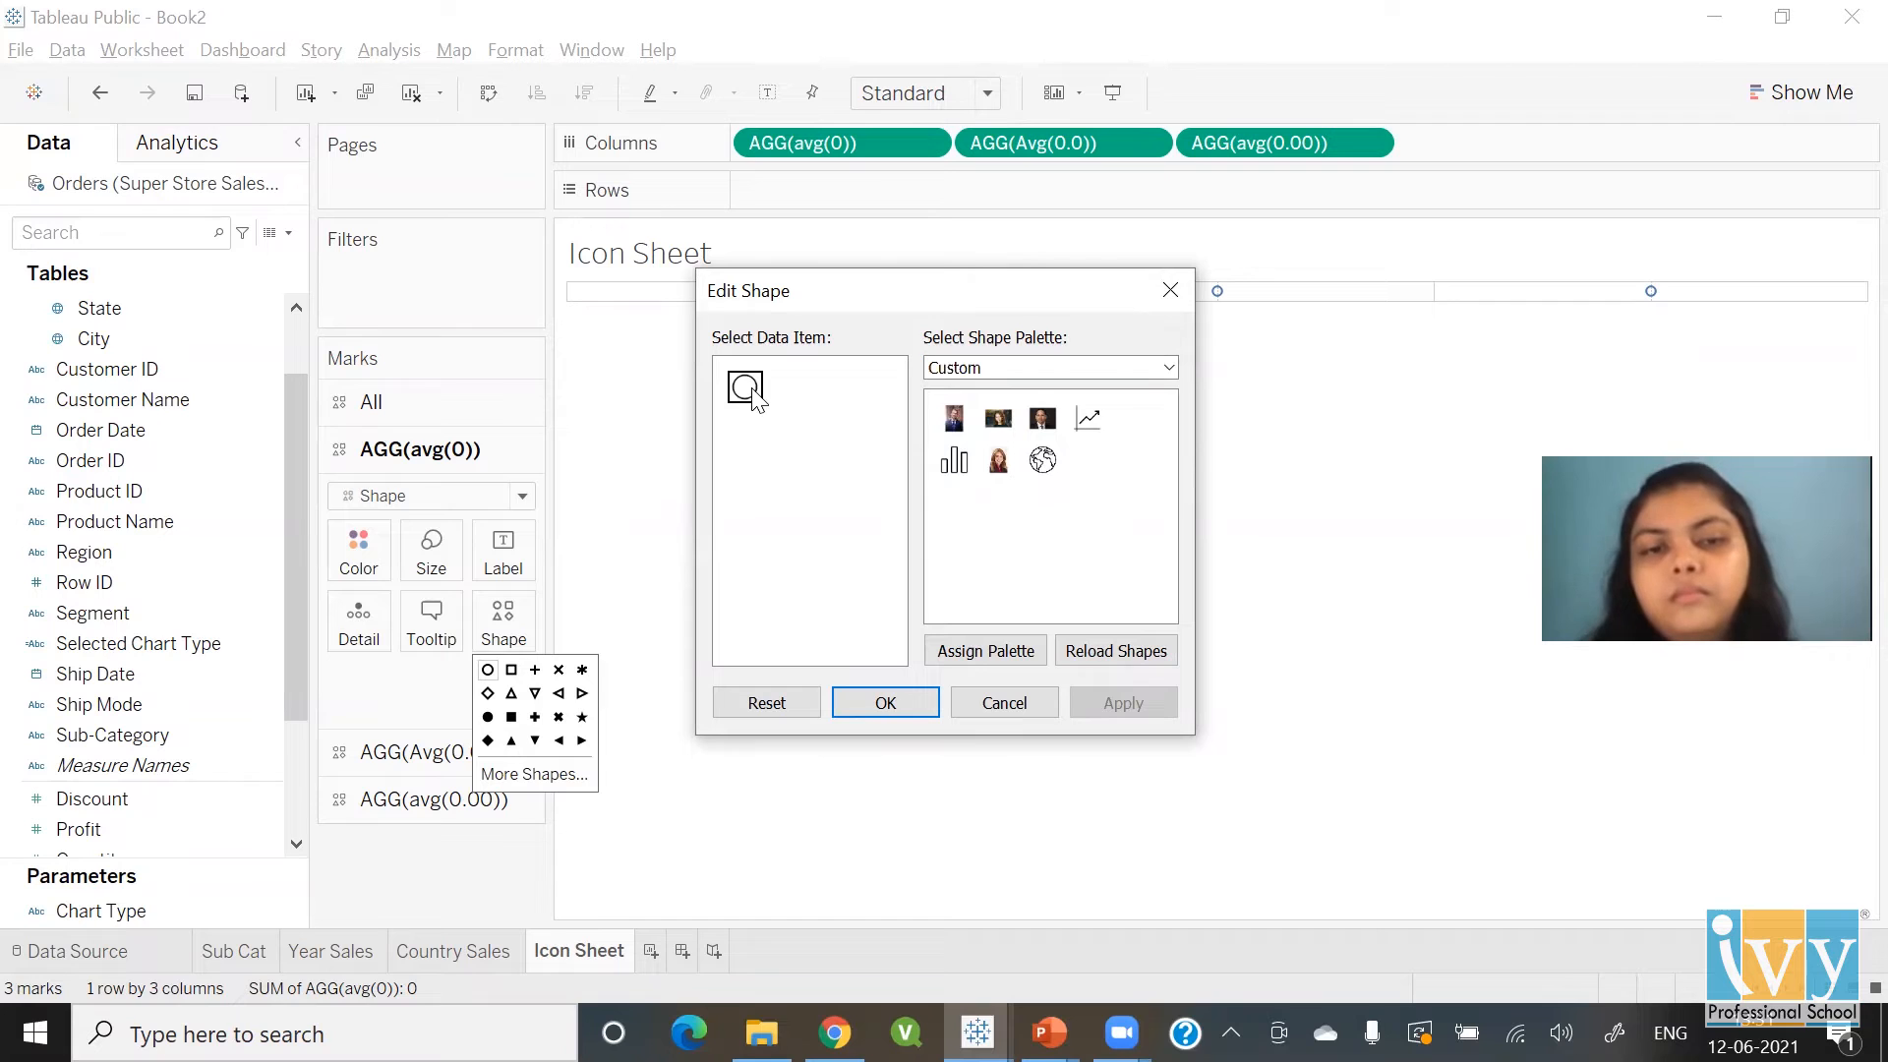
left_click(954, 461)
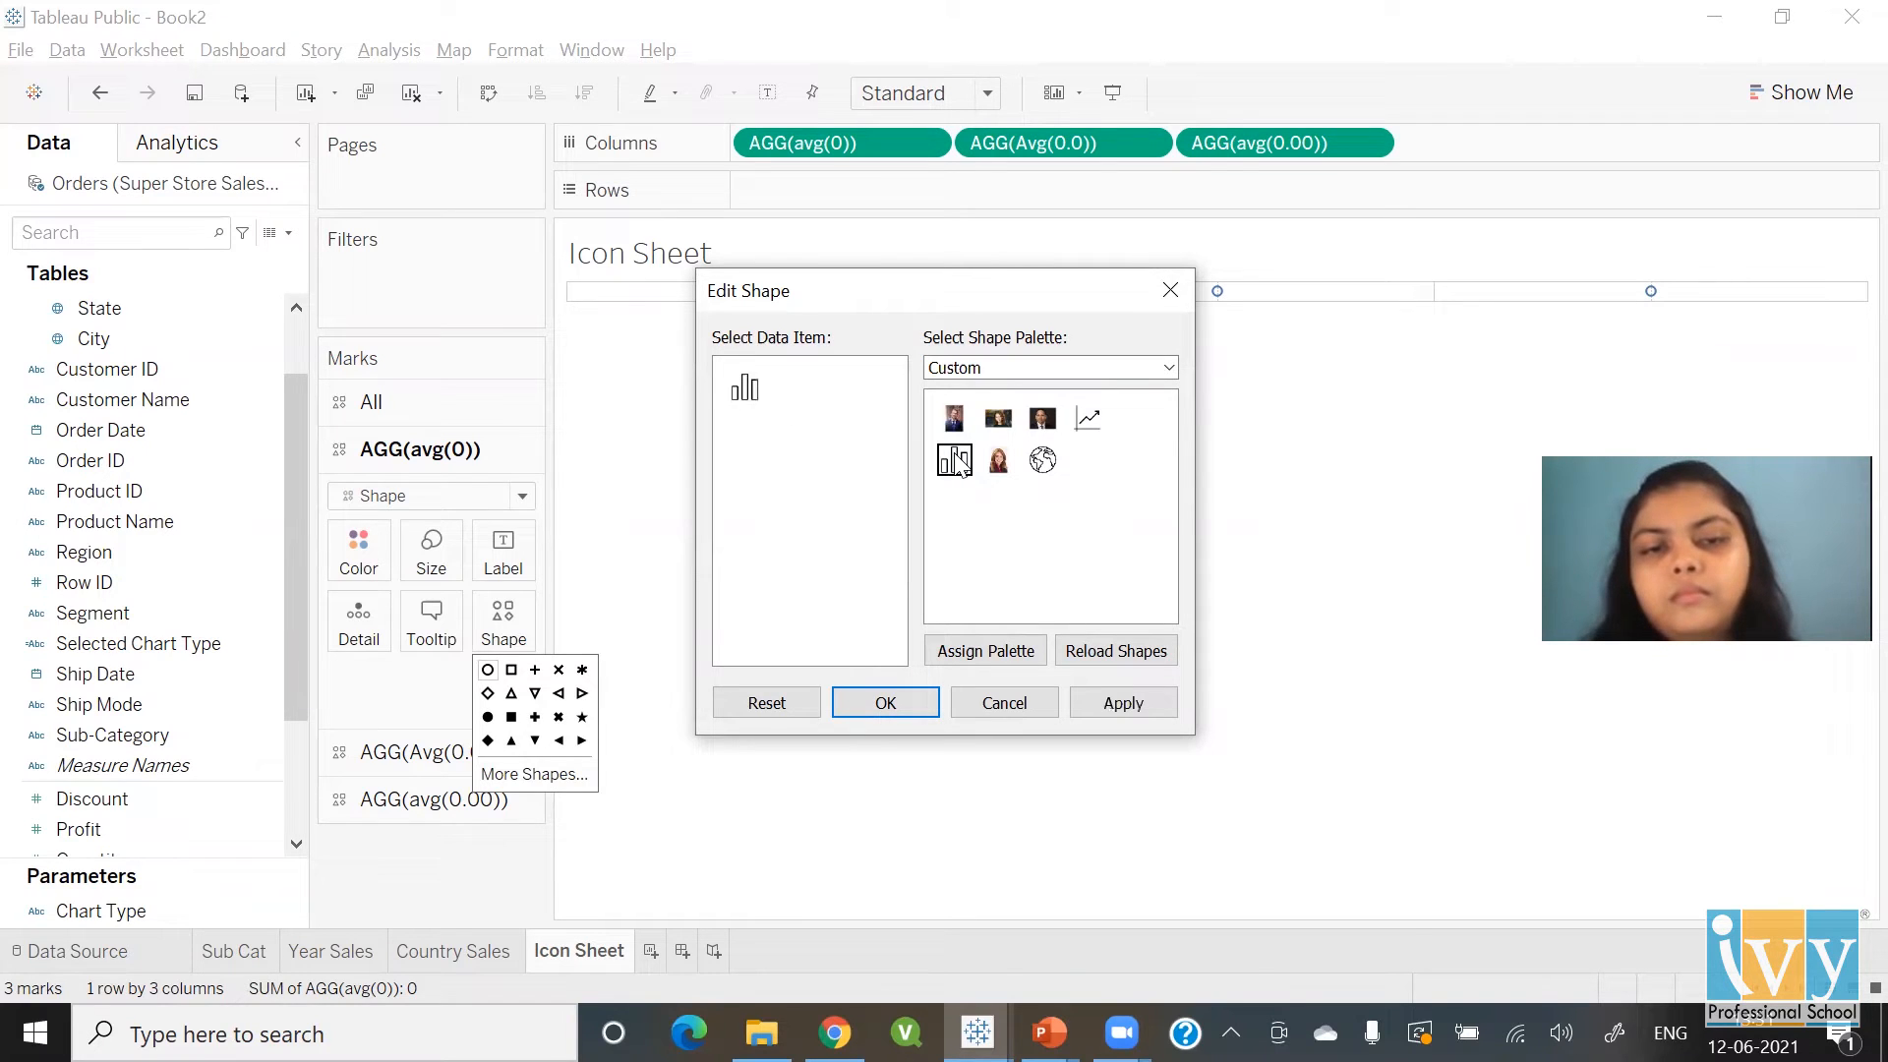
left_click(913, 712)
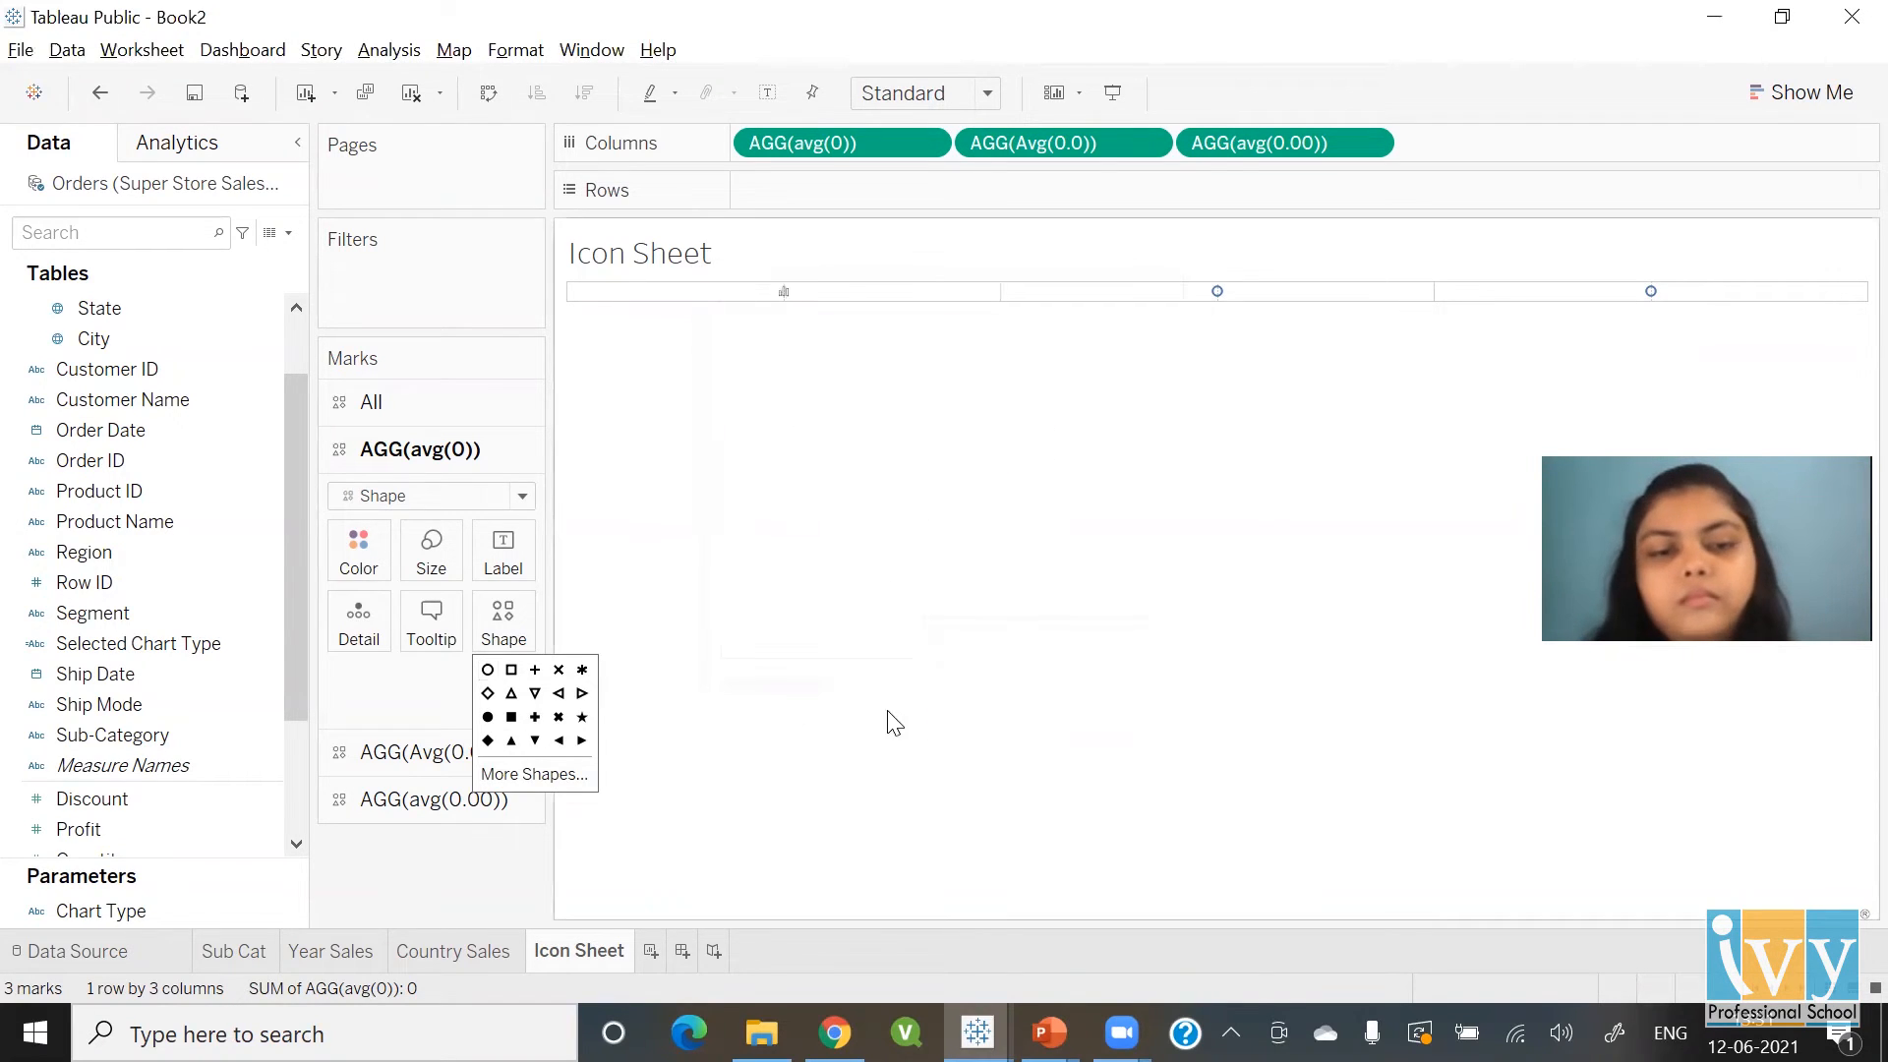
Give the Avg(0.0) marks the custom line-chart icon
left_click(423, 751)
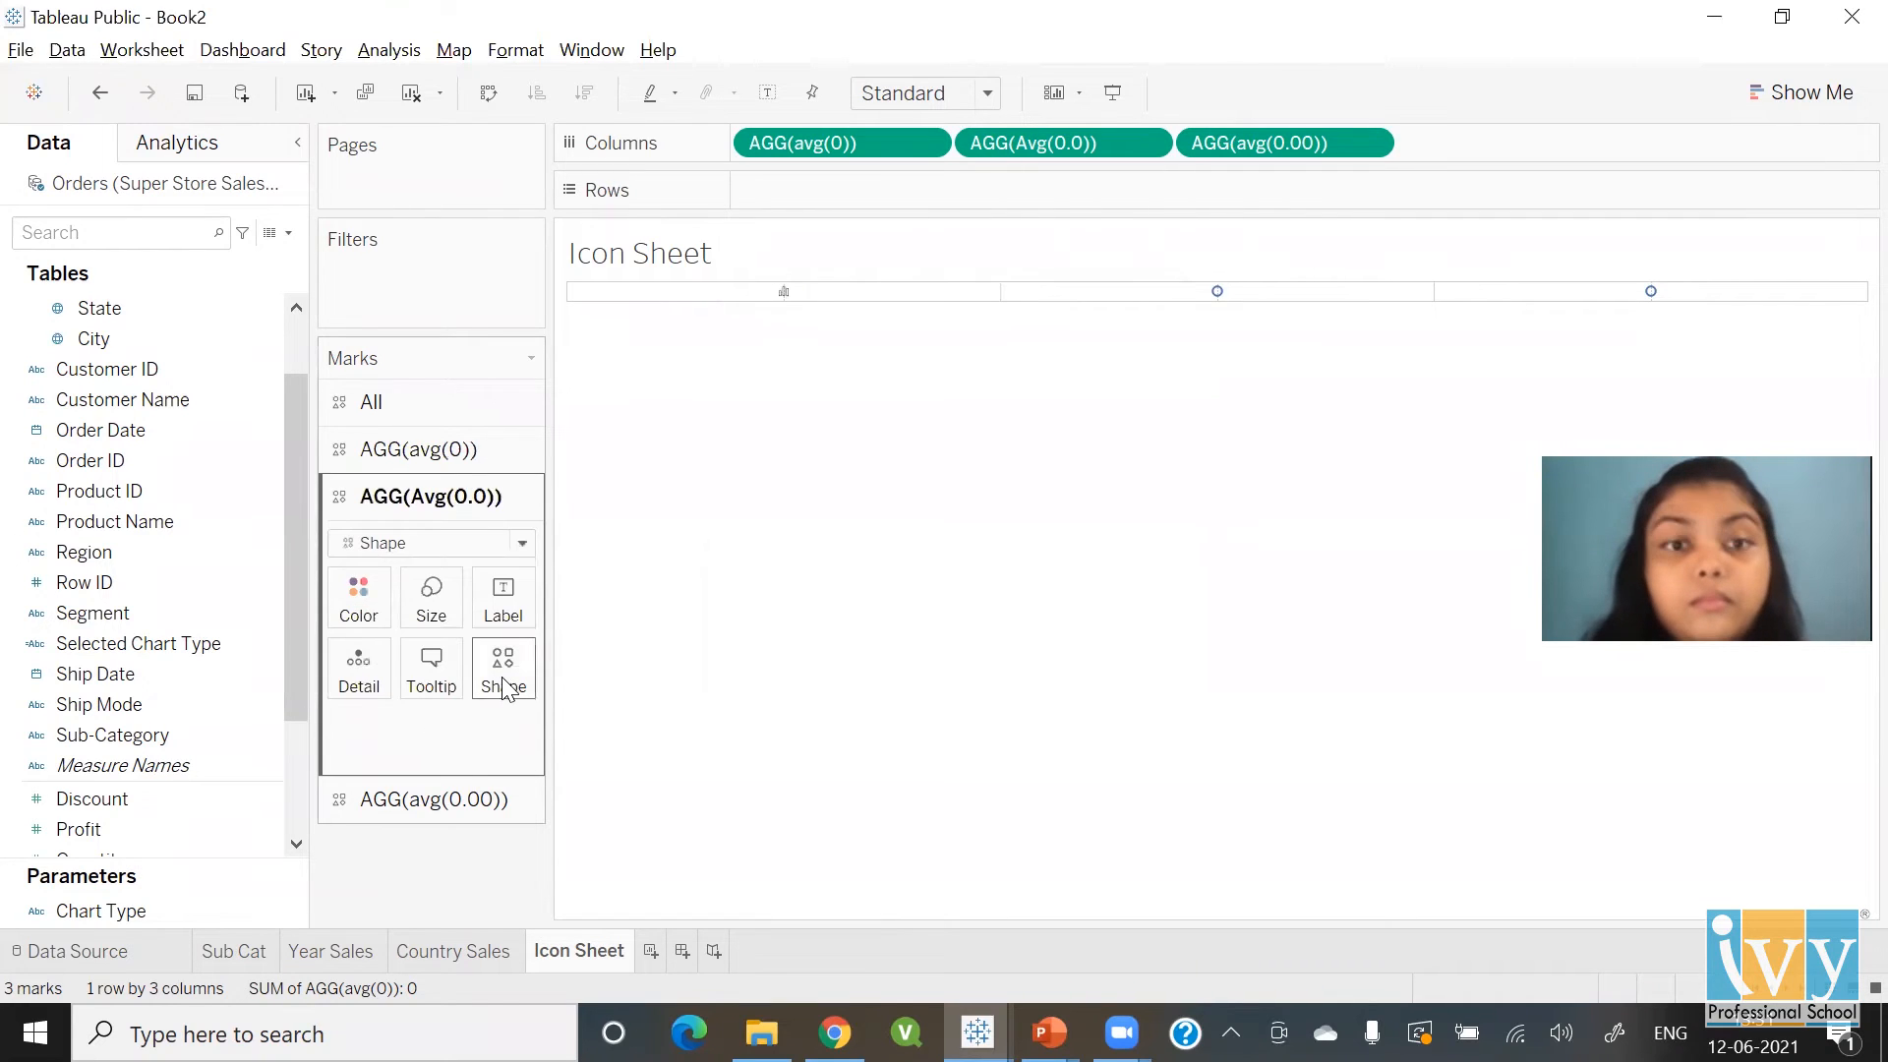
left_click(505, 679)
left_click(529, 822)
left_click(933, 370)
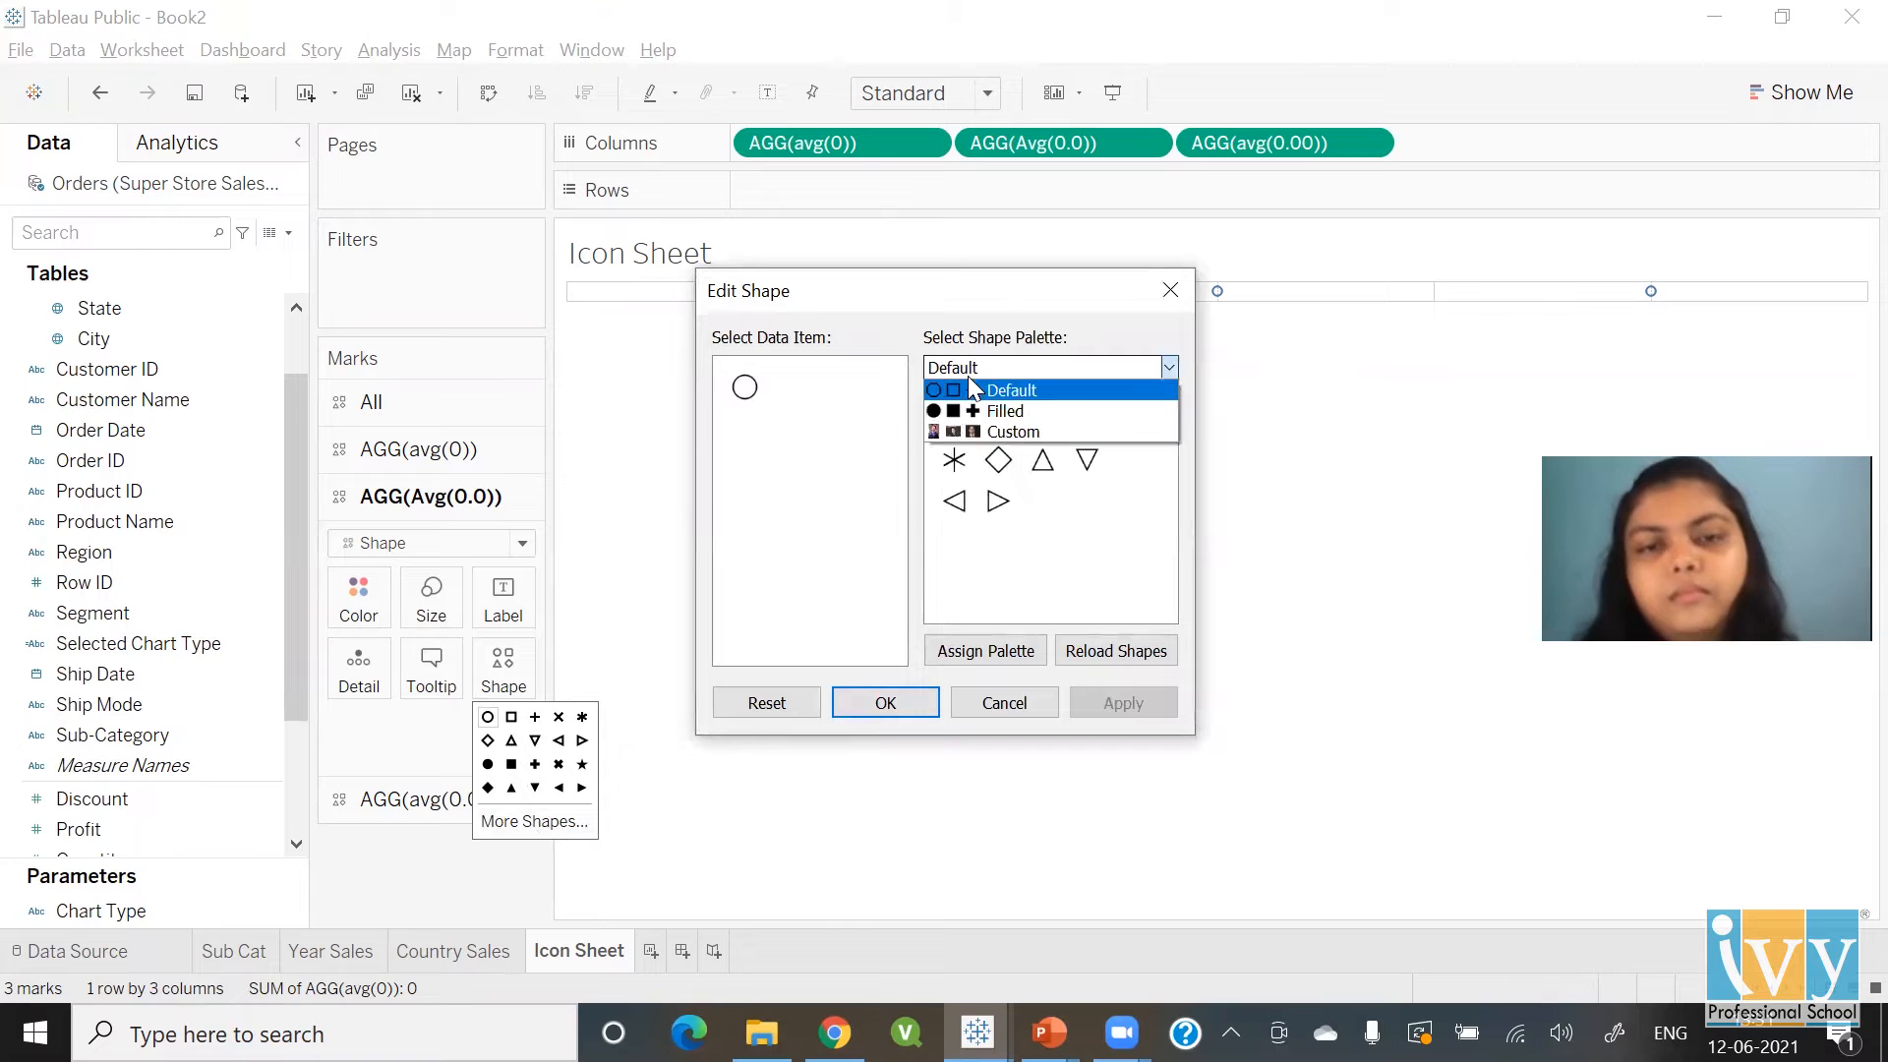
left_click(971, 432)
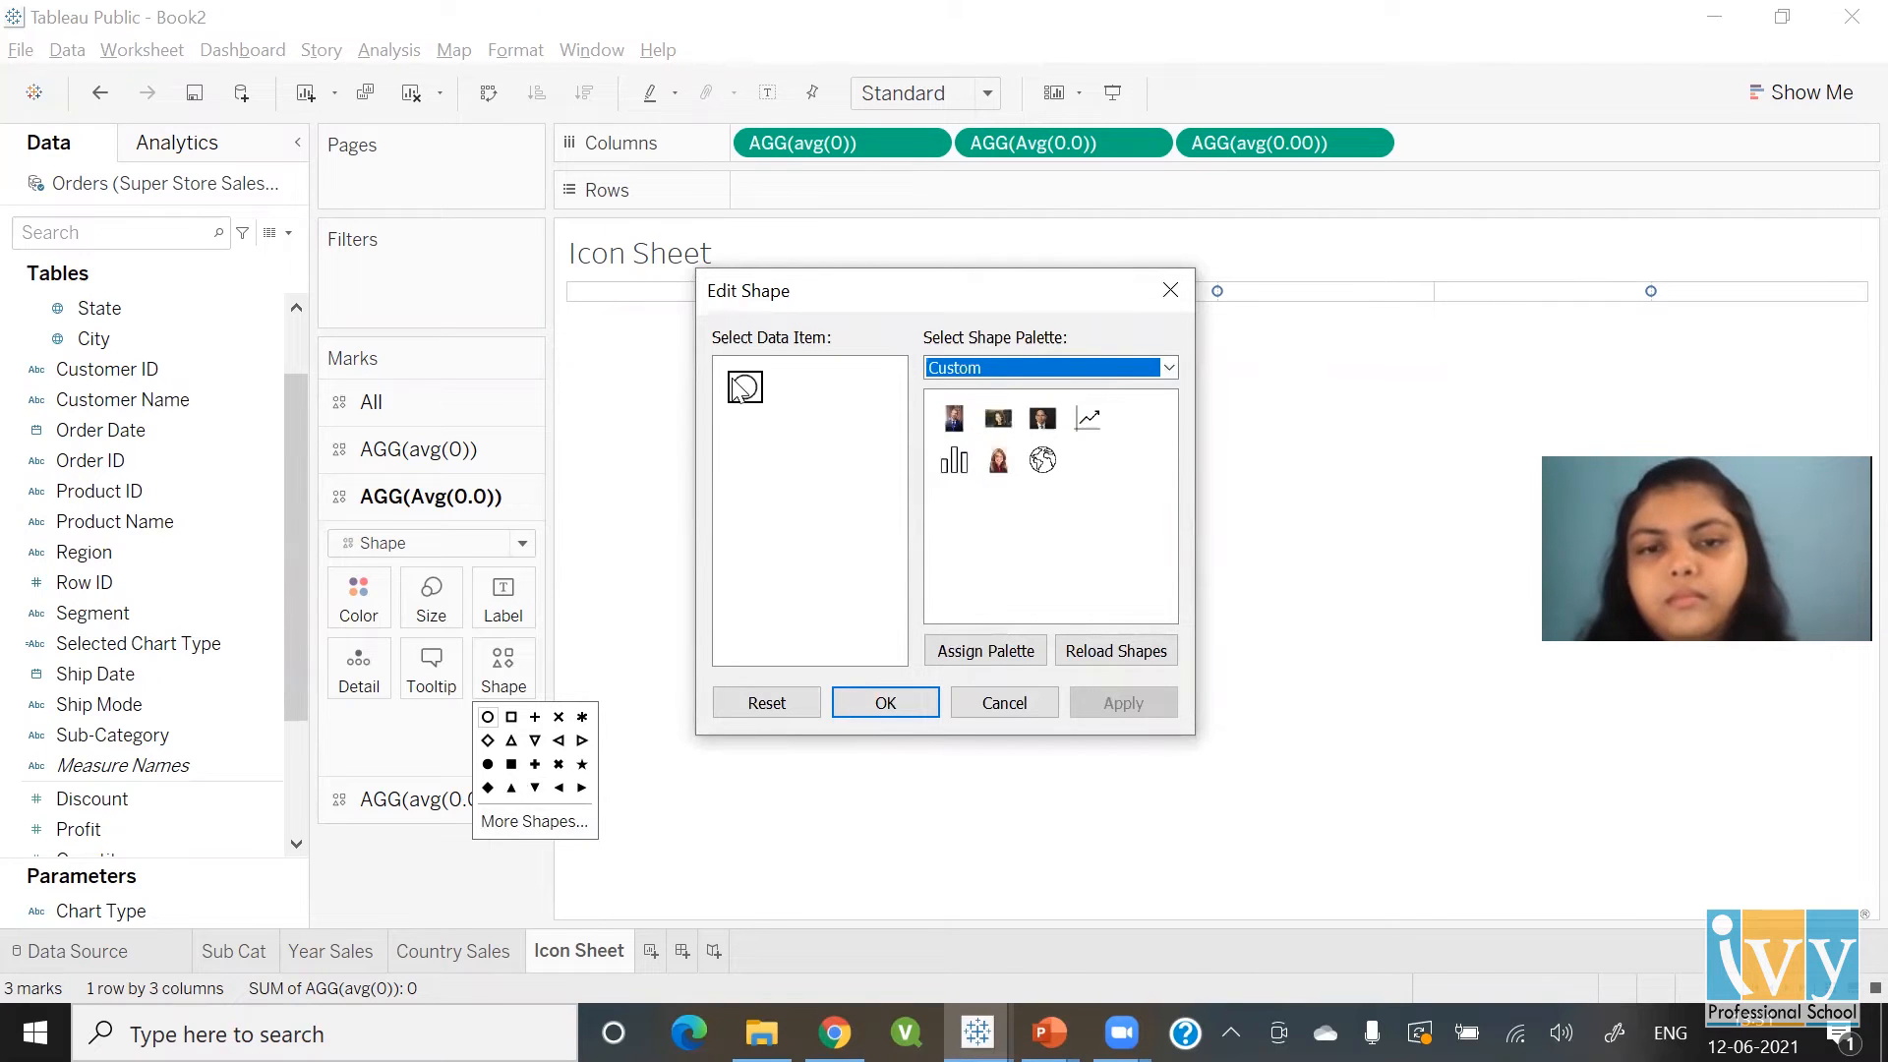
left_click(1088, 419)
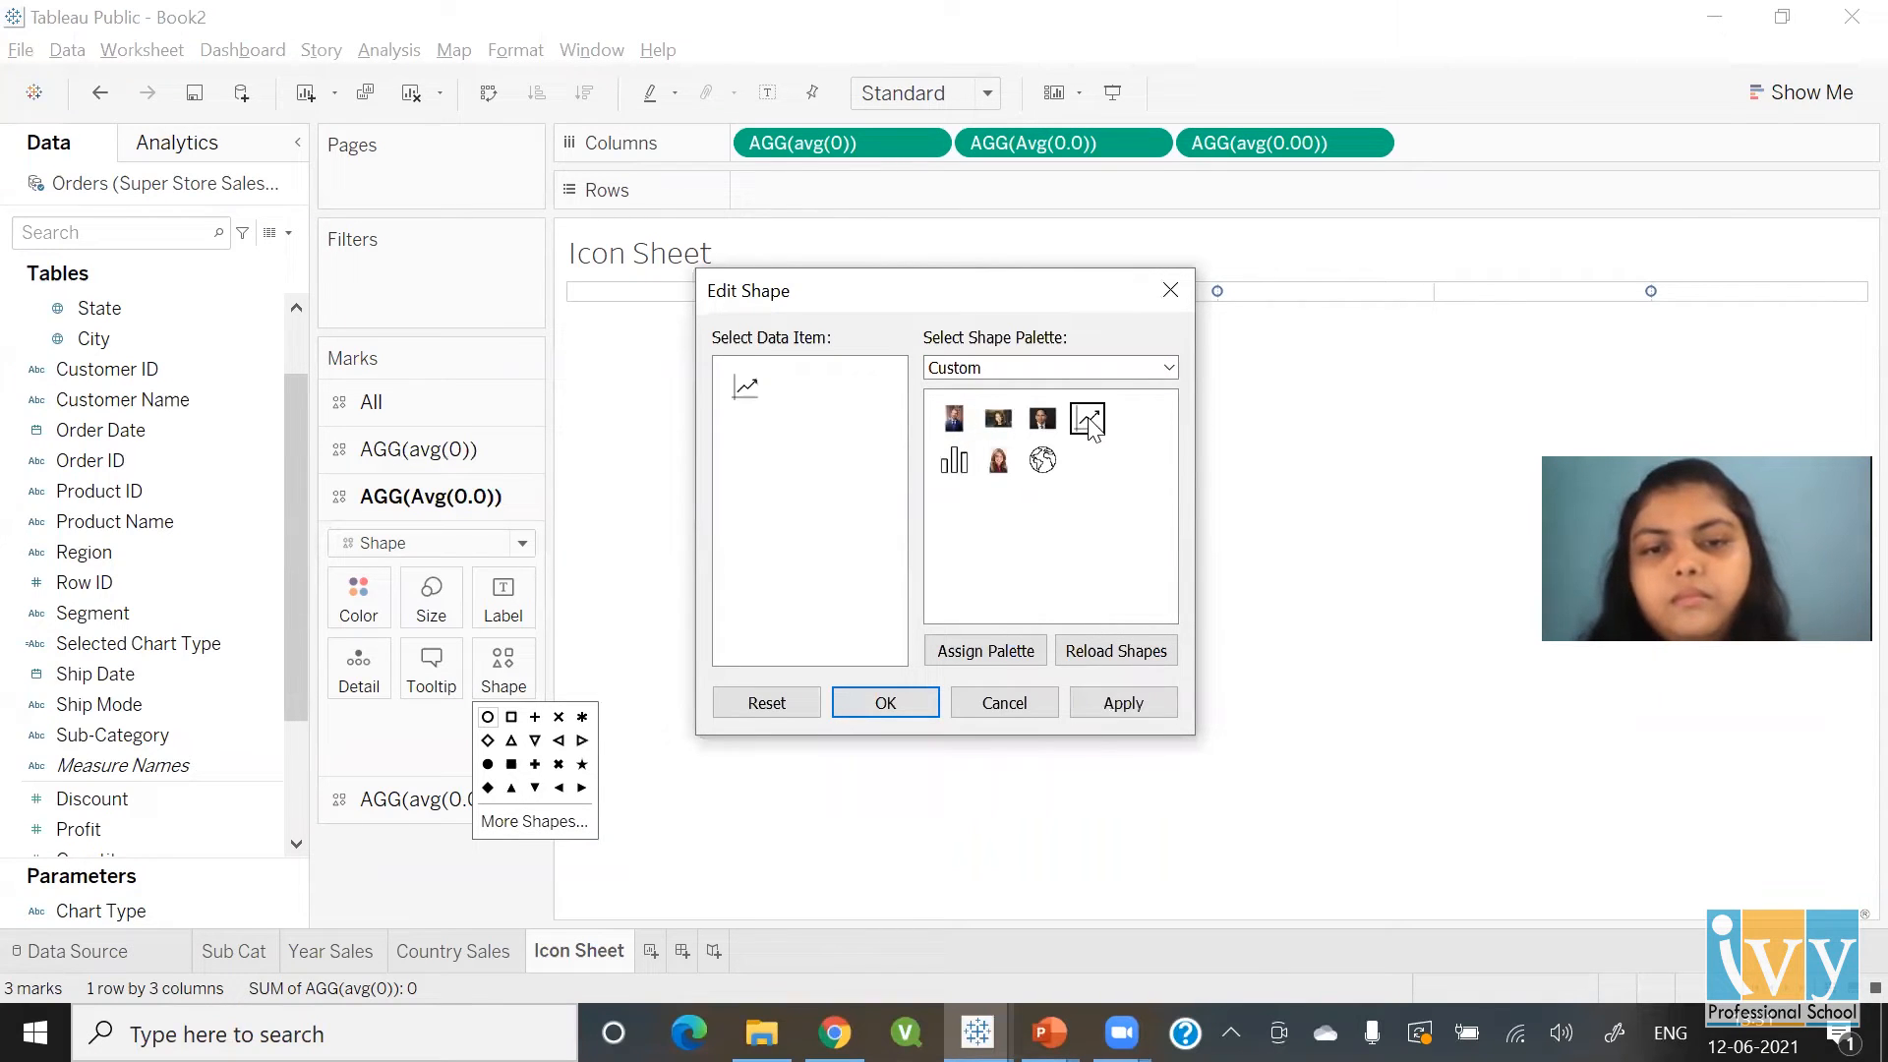
left_click(915, 704)
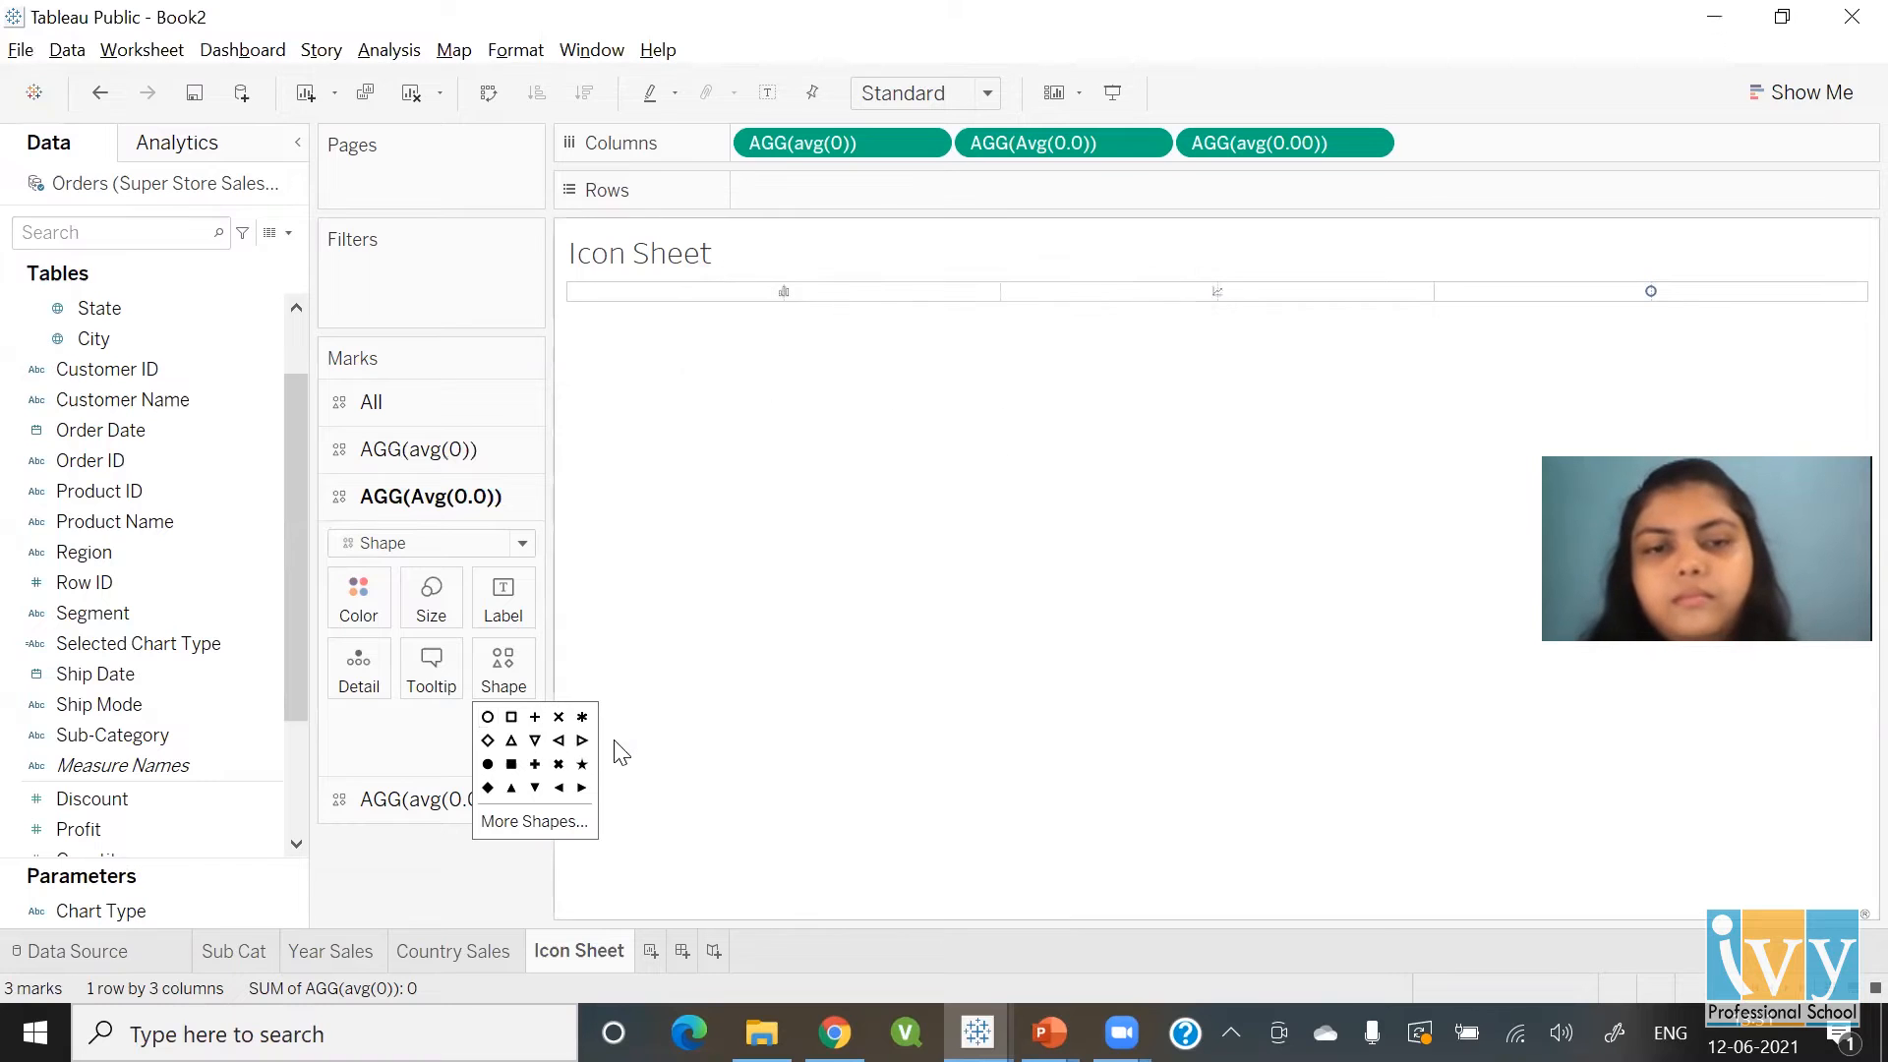
Give the avg(0.00) marks the custom globe icon
left_click(441, 803)
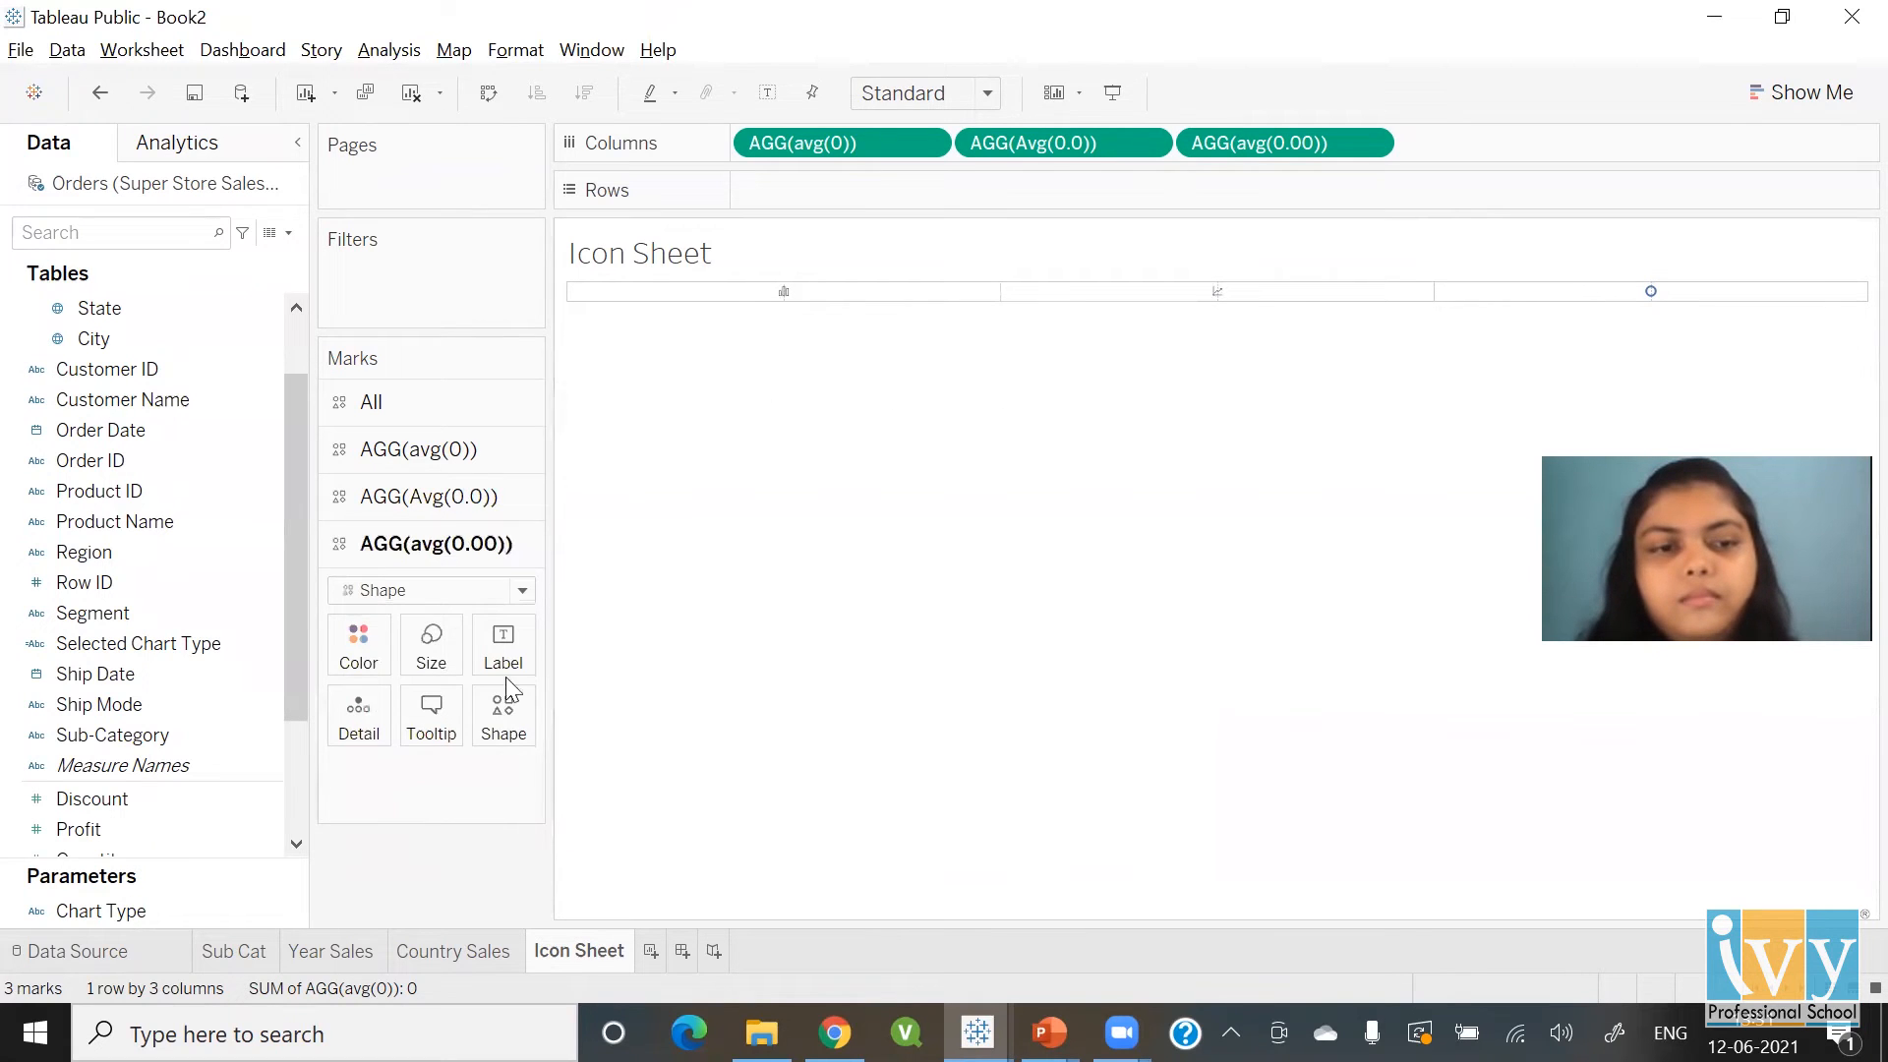
left_click(503, 713)
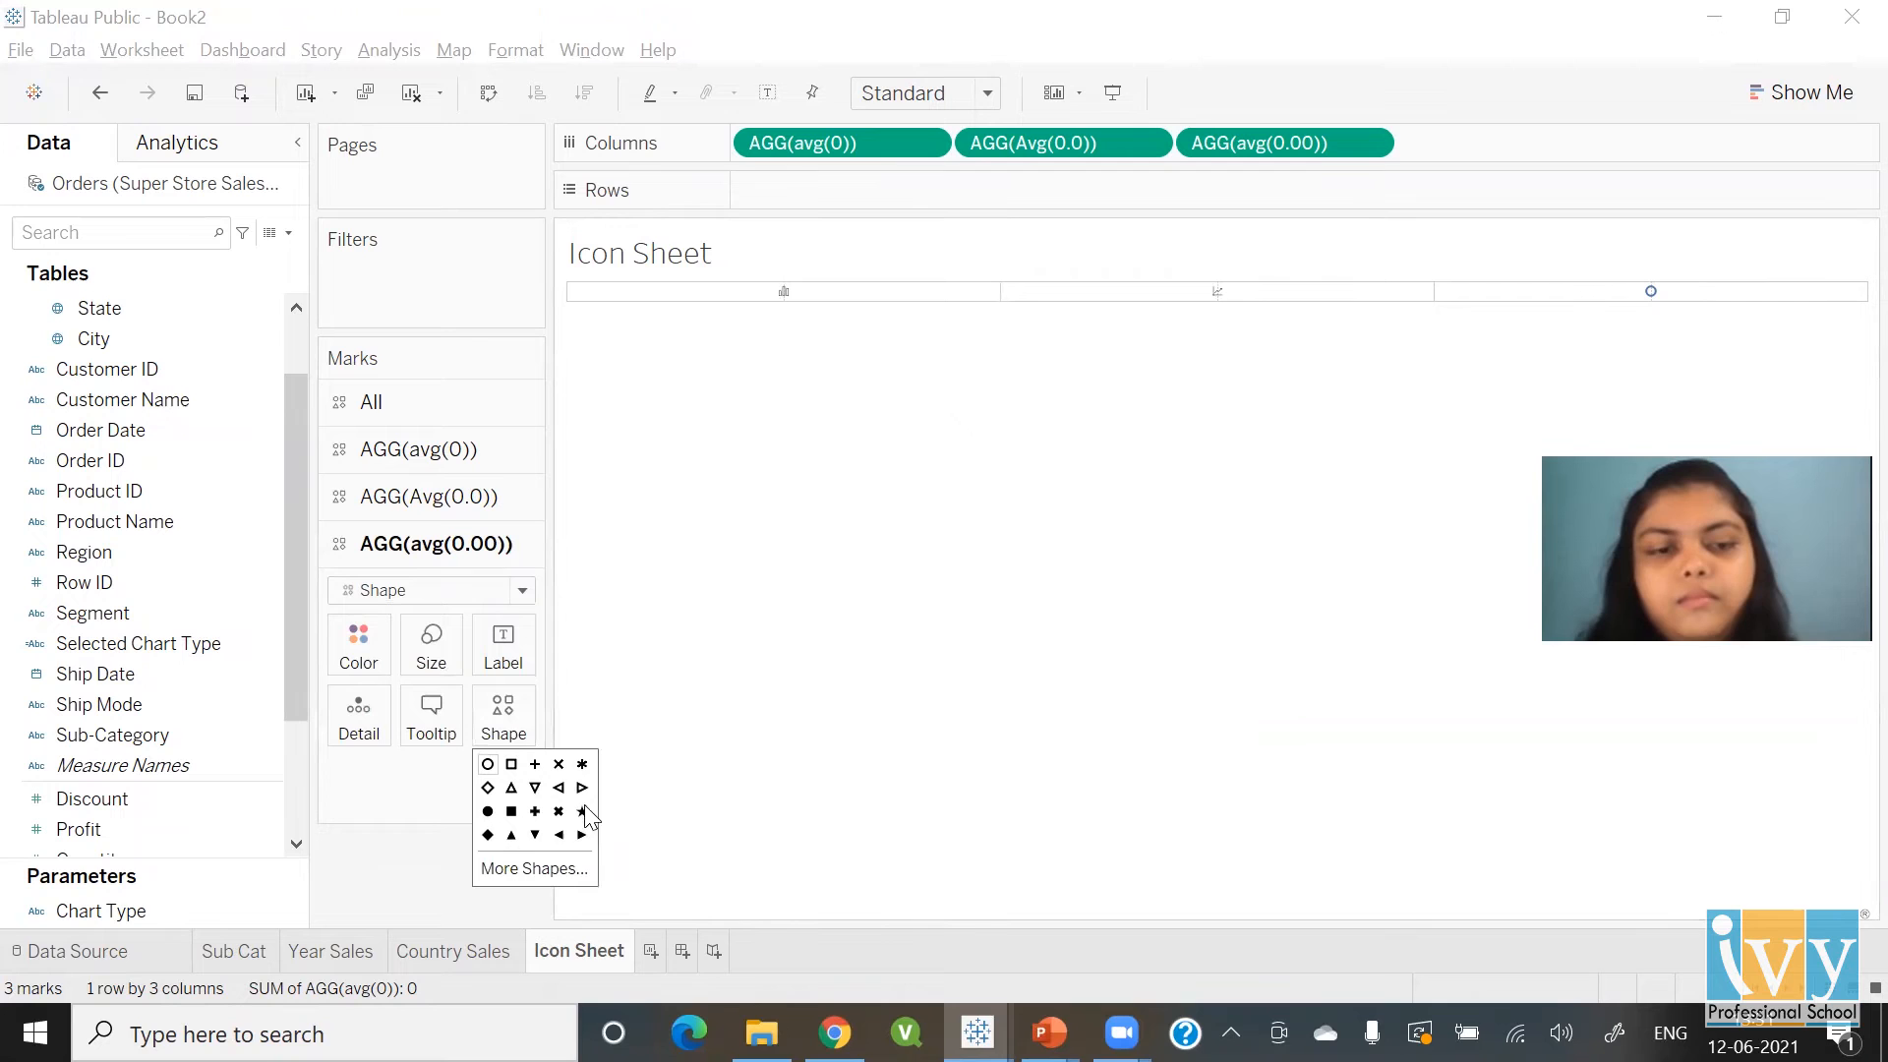
left_click(548, 870)
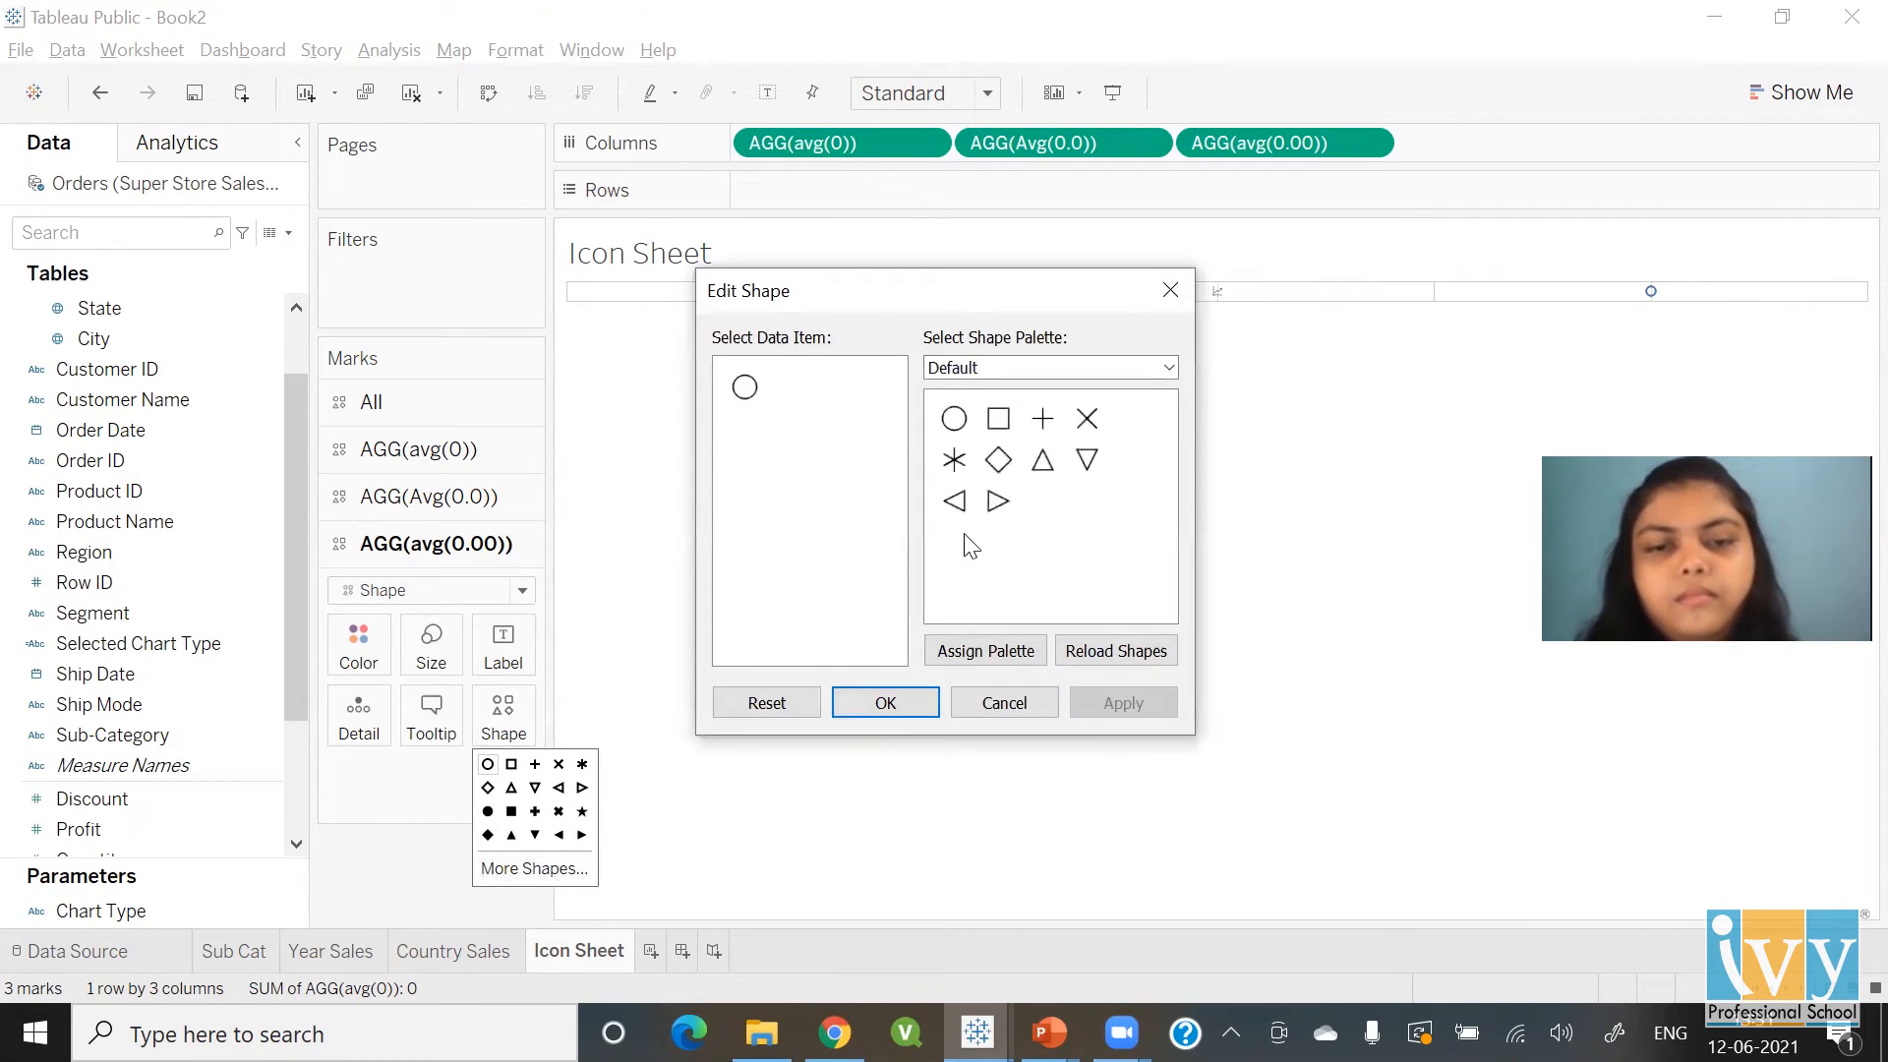
left_click(954, 368)
left_click(959, 432)
left_click(954, 419)
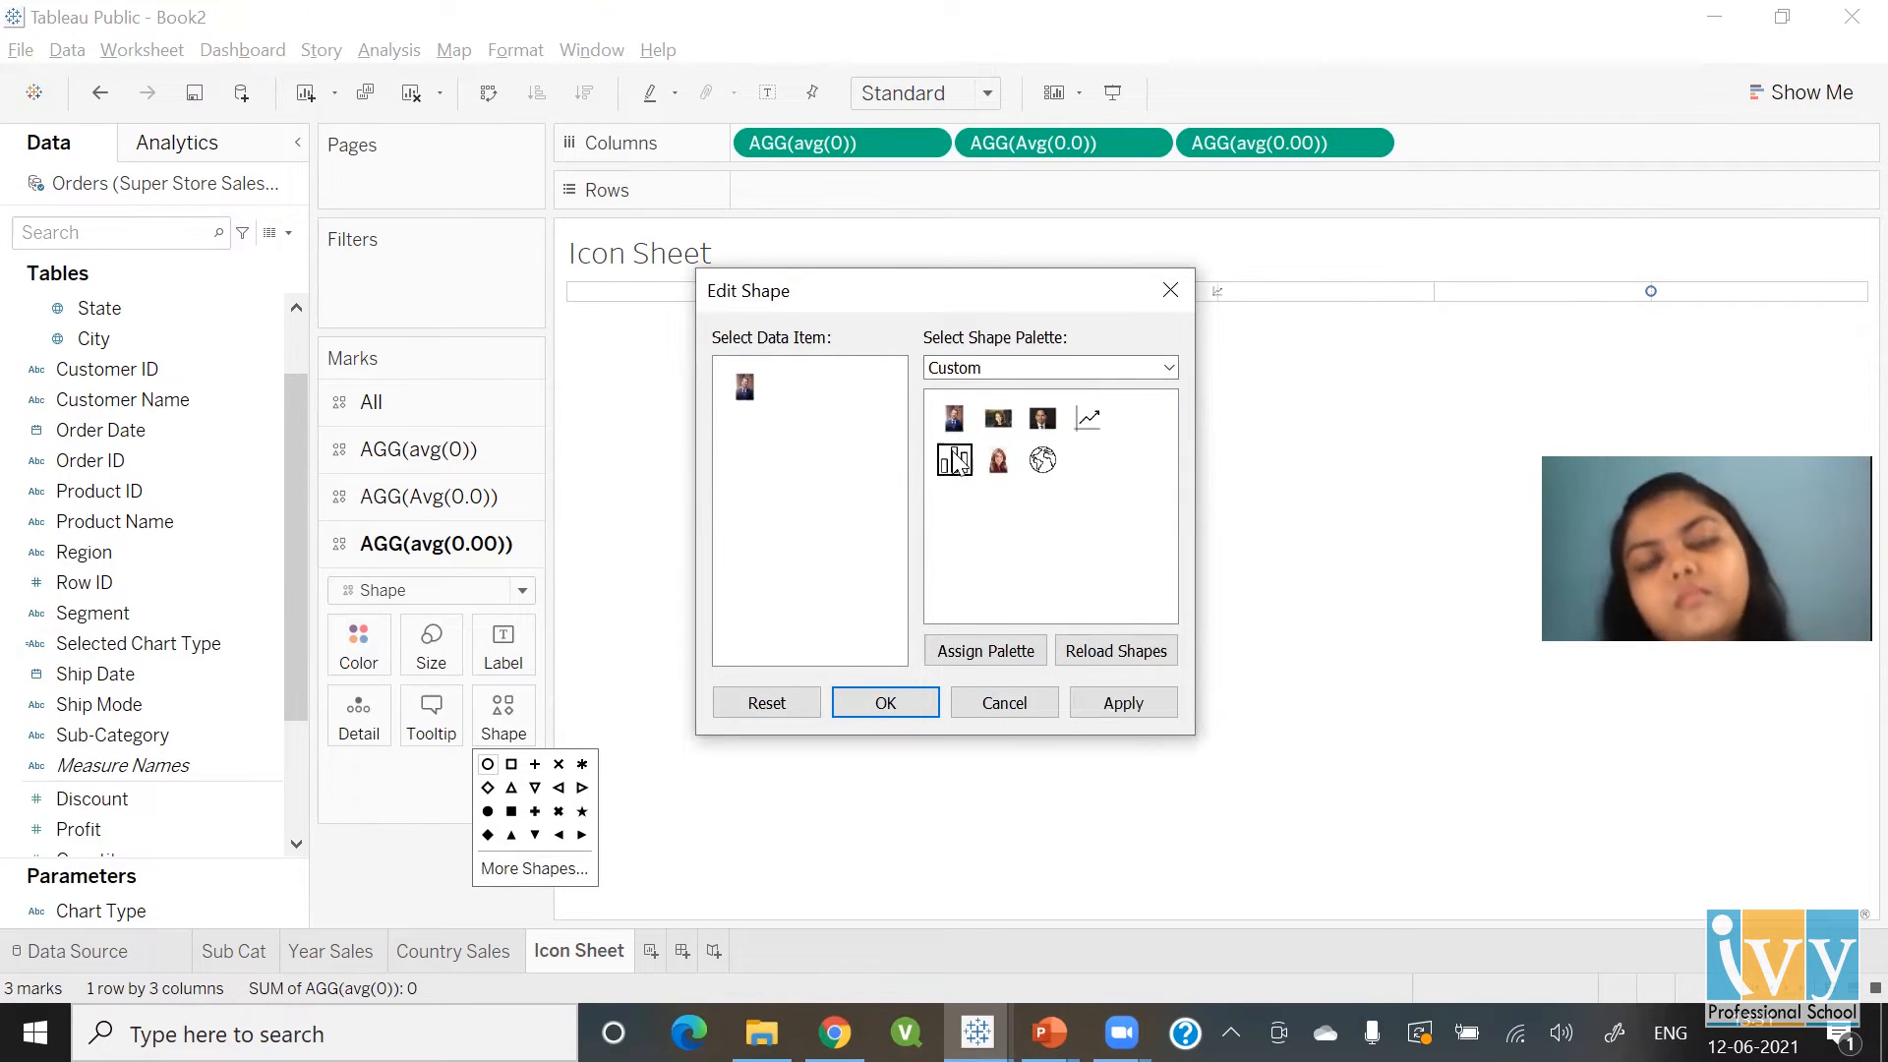
left_click(1043, 460)
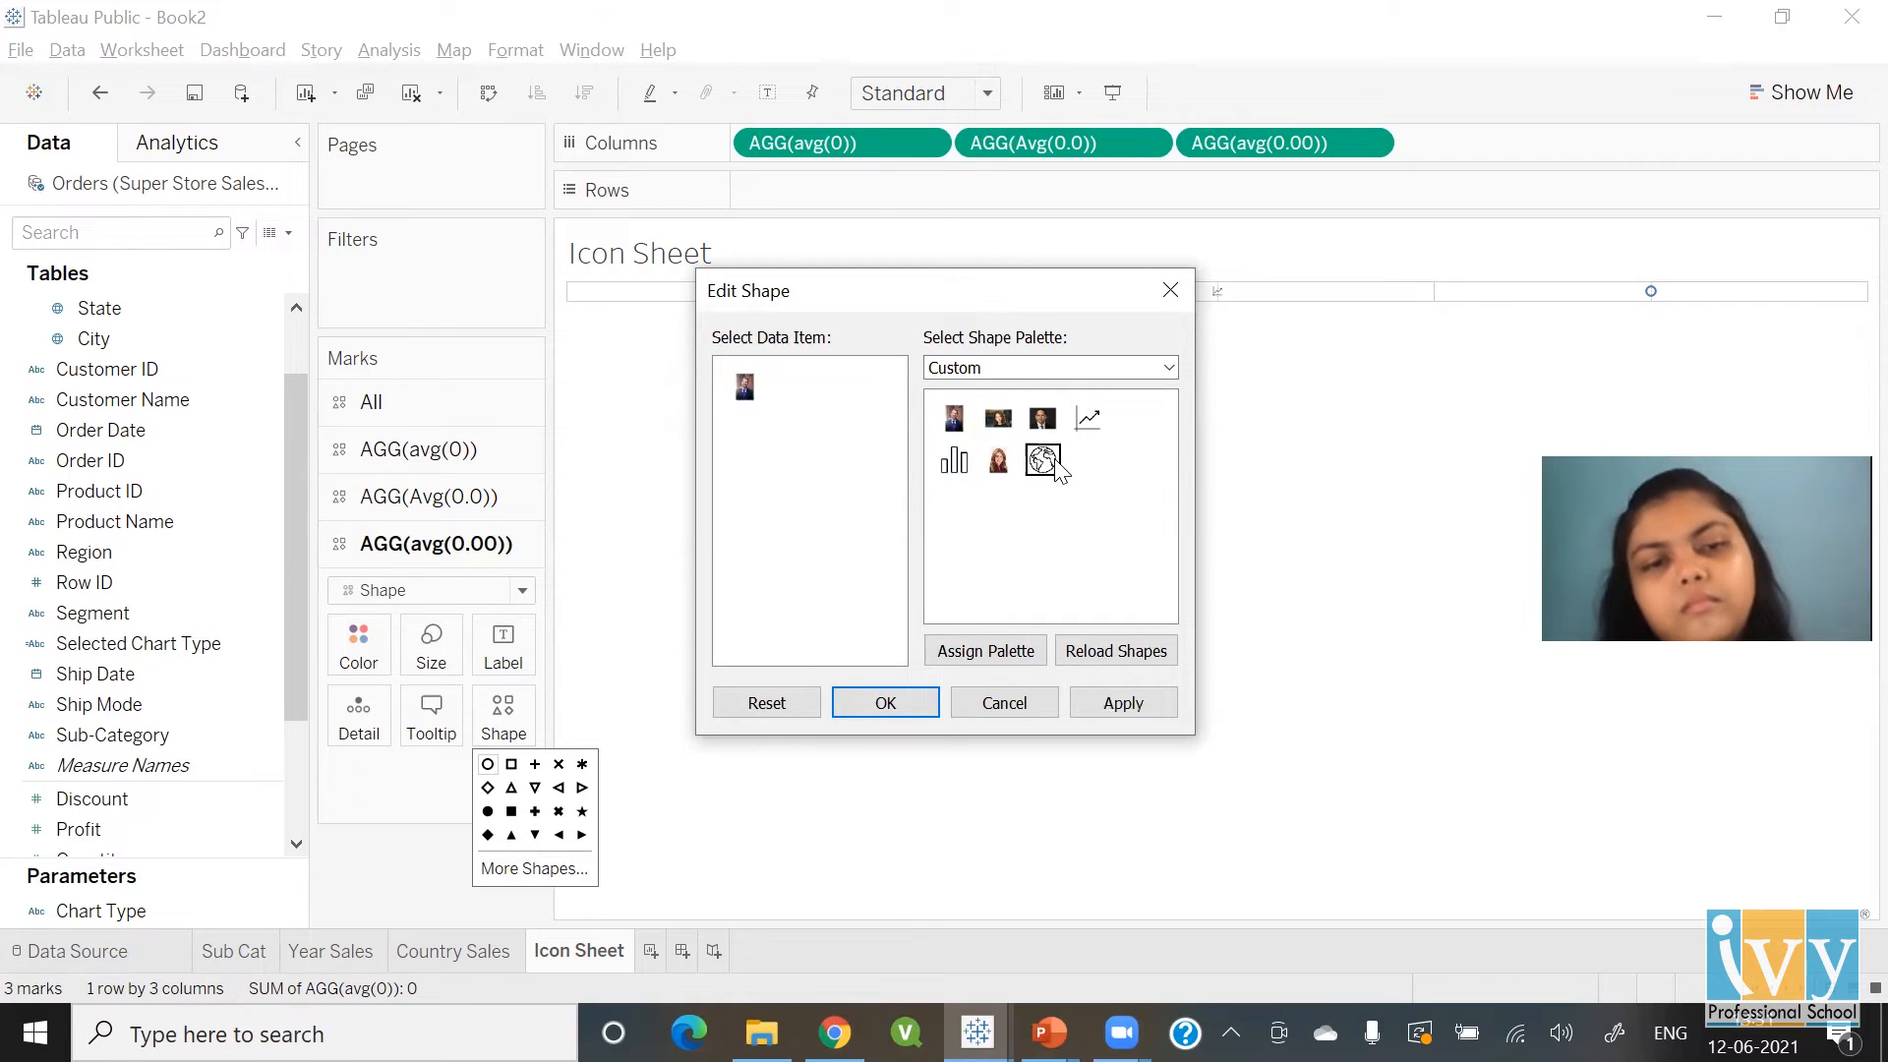
left_click(907, 714)
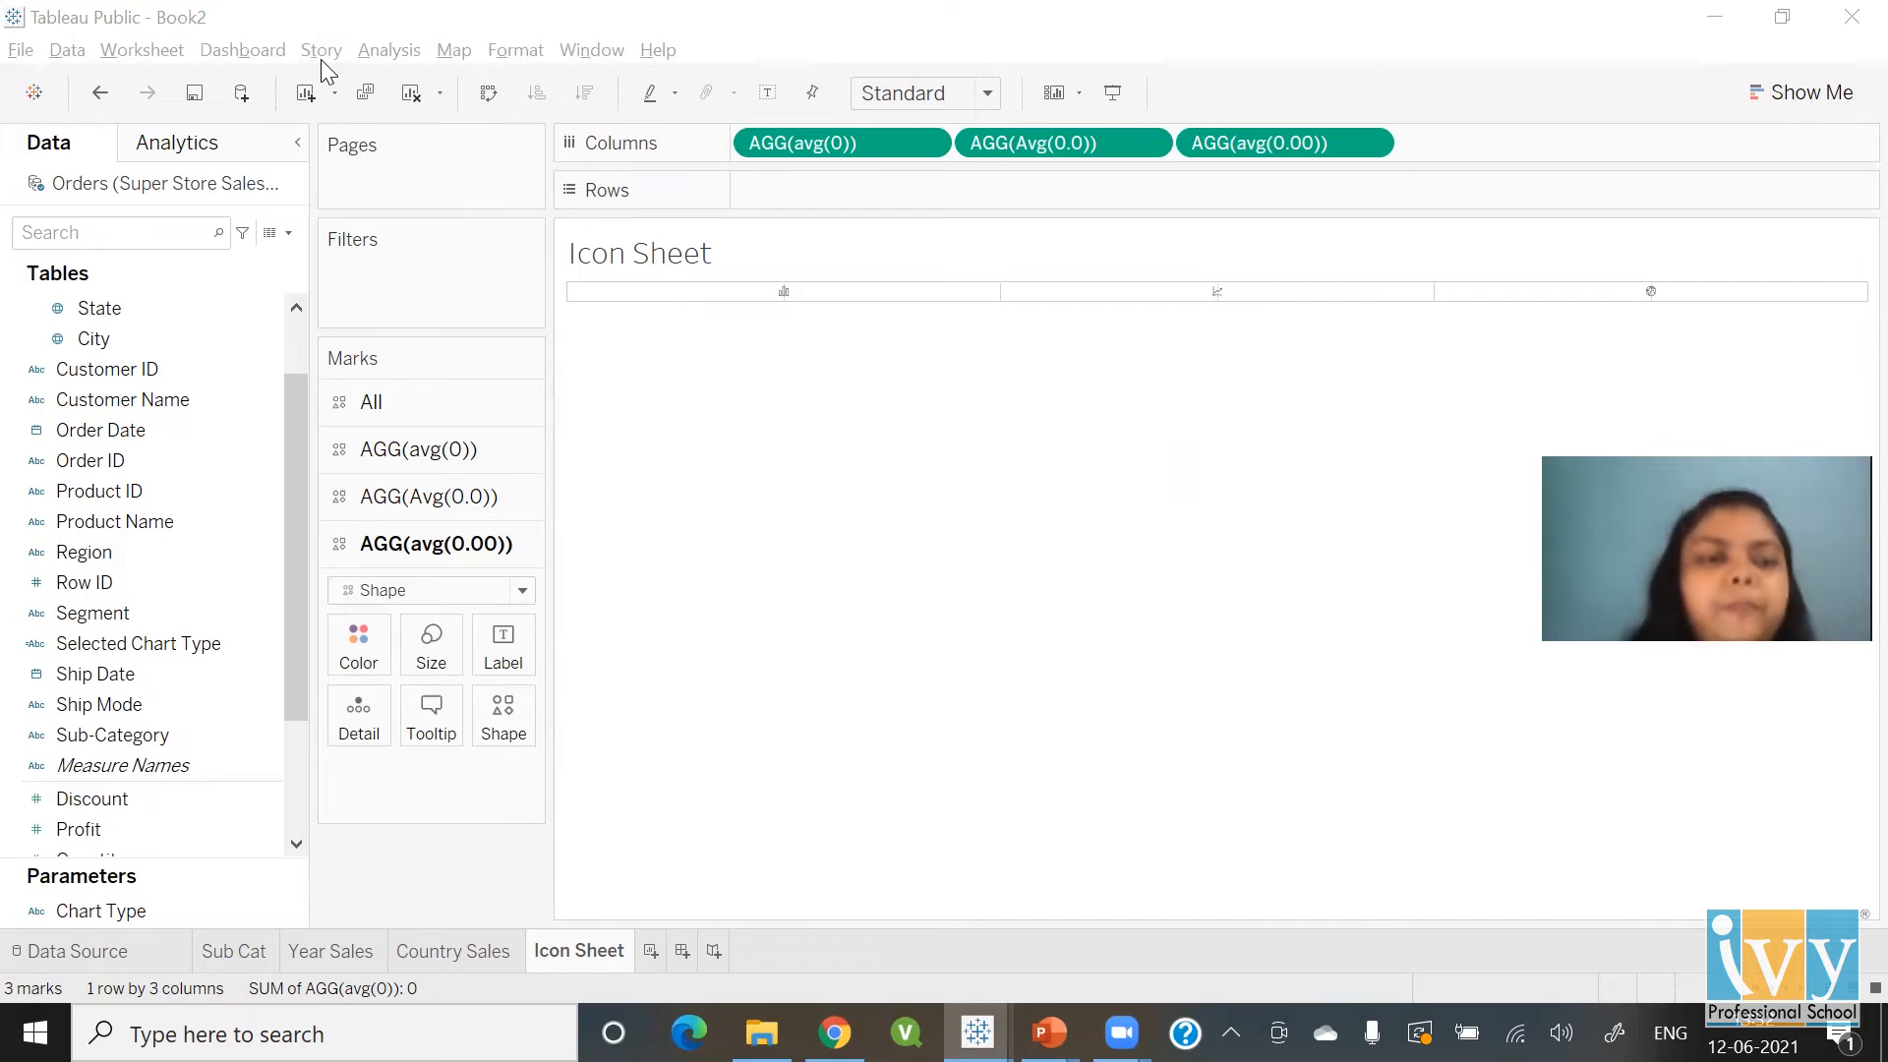
Set the Row Divider, Column Divider and Grand Total border styles to None
left_click(531, 50)
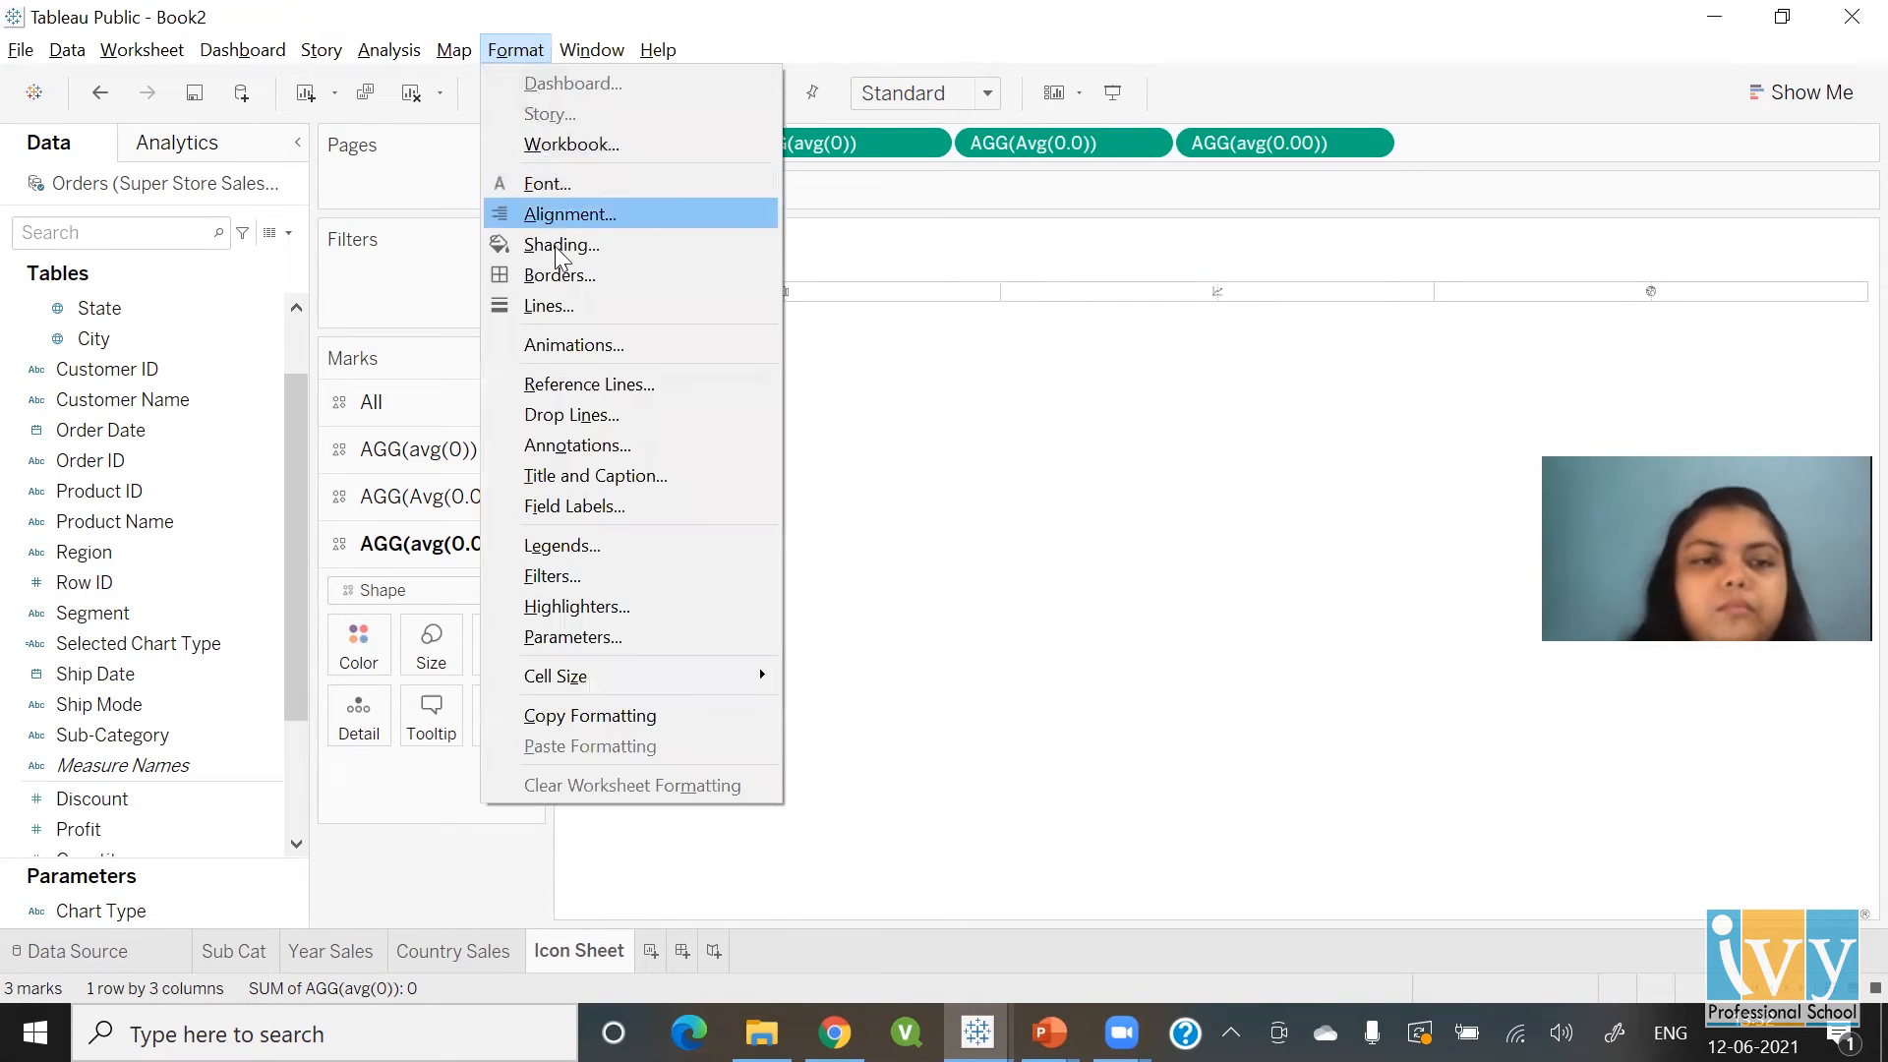
left_click(539, 275)
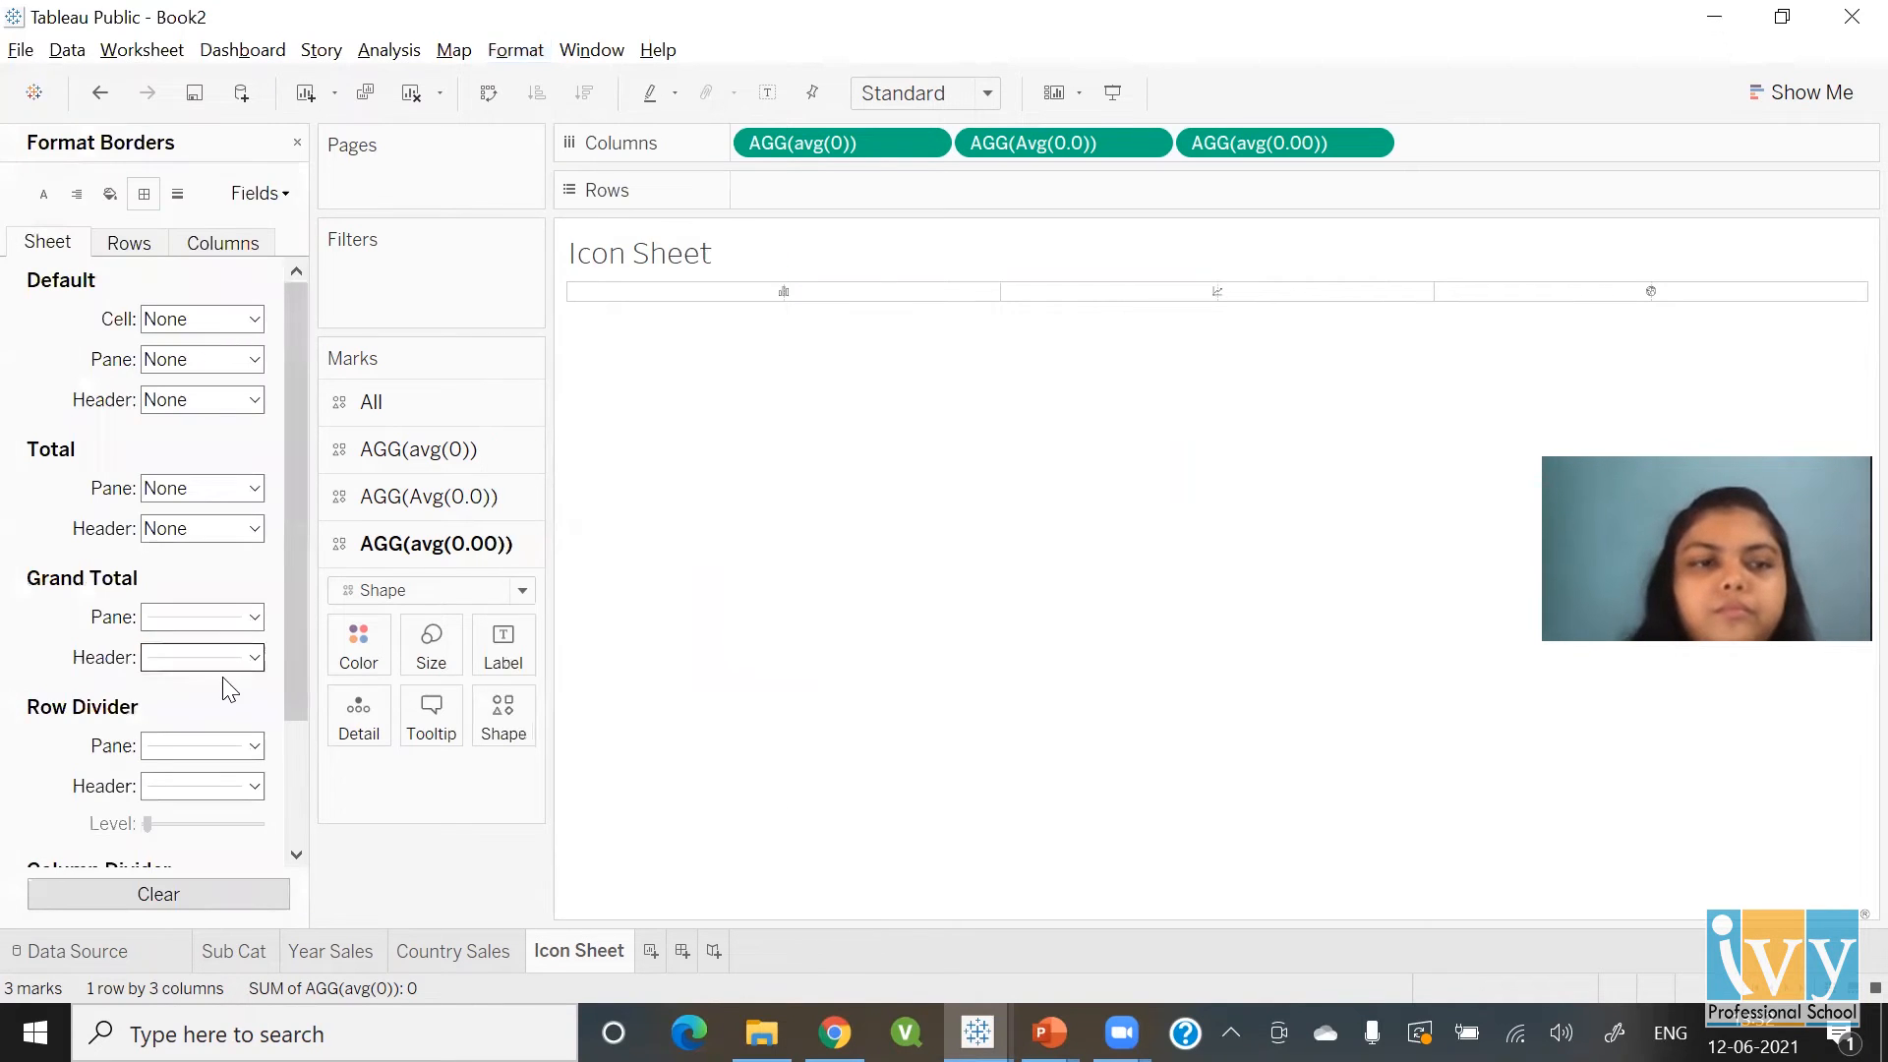
left_click(223, 748)
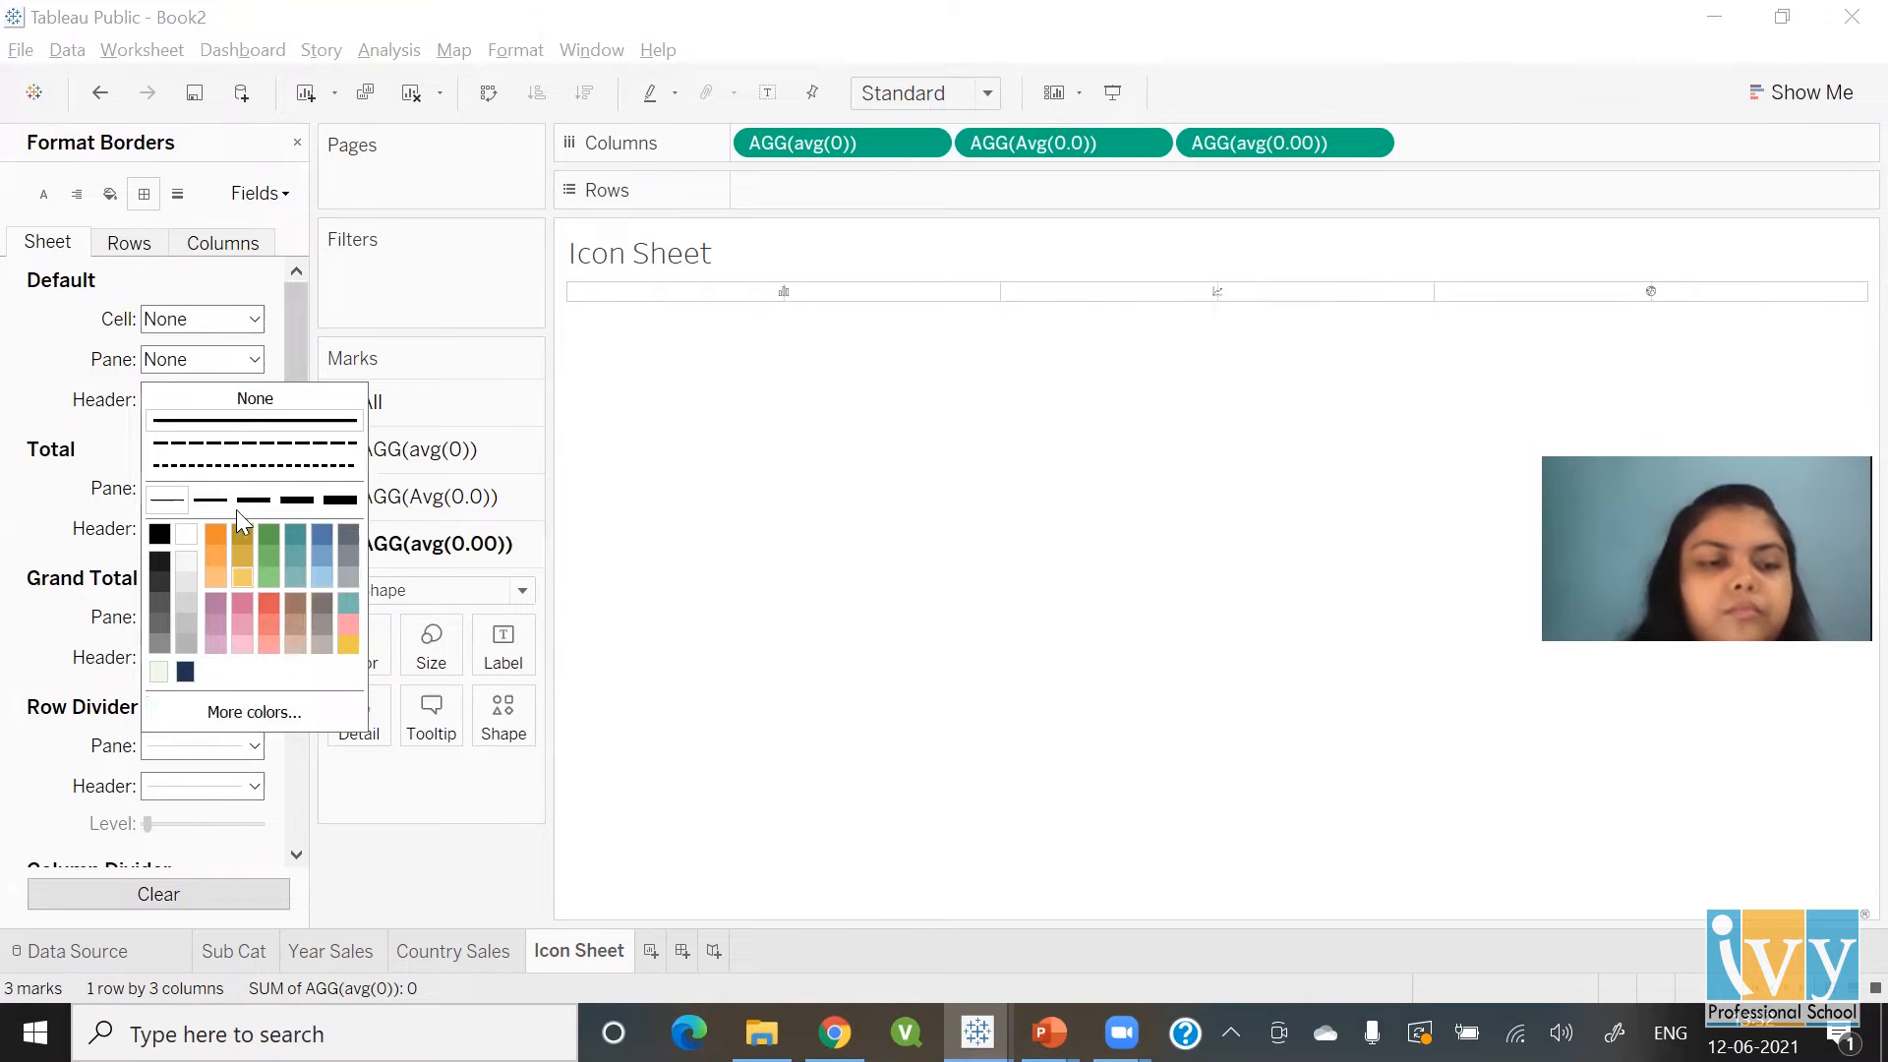
left_click(254, 399)
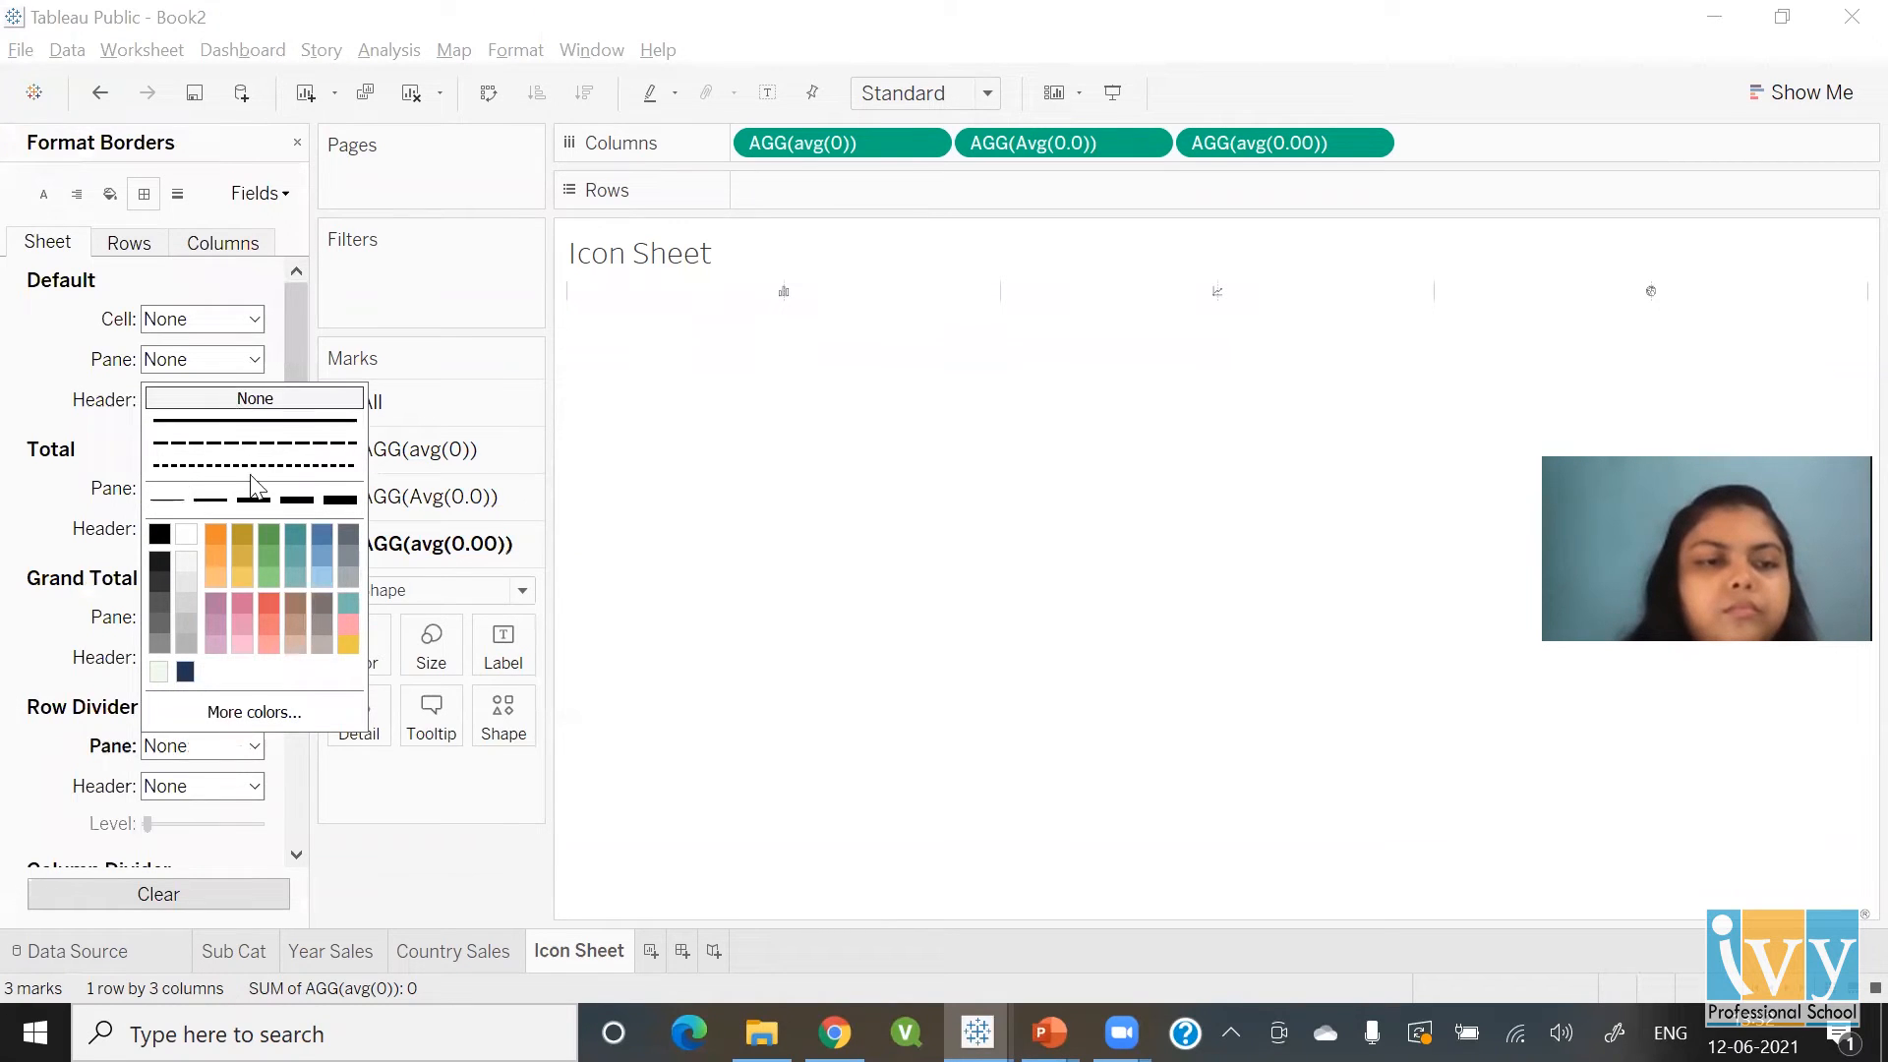
left_click(294, 854)
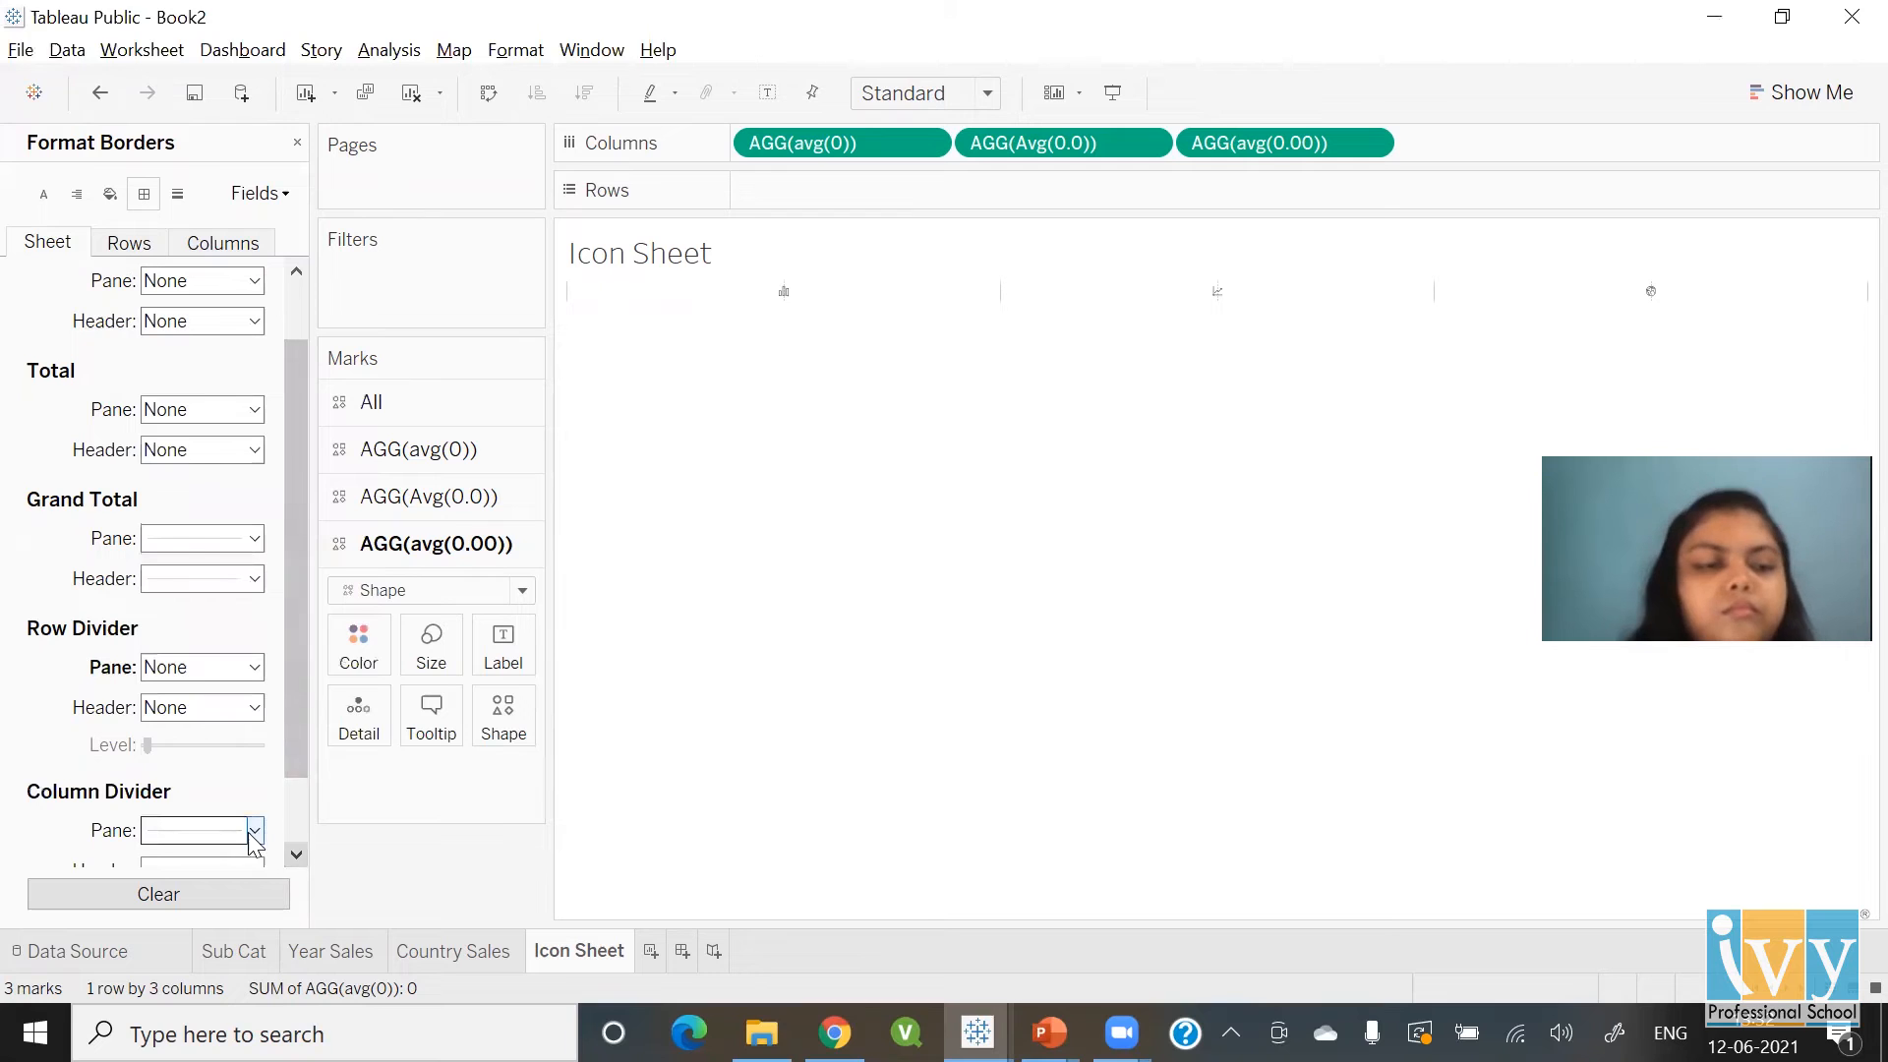
left_click(253, 831)
left_click(241, 489)
left_click(749, 745)
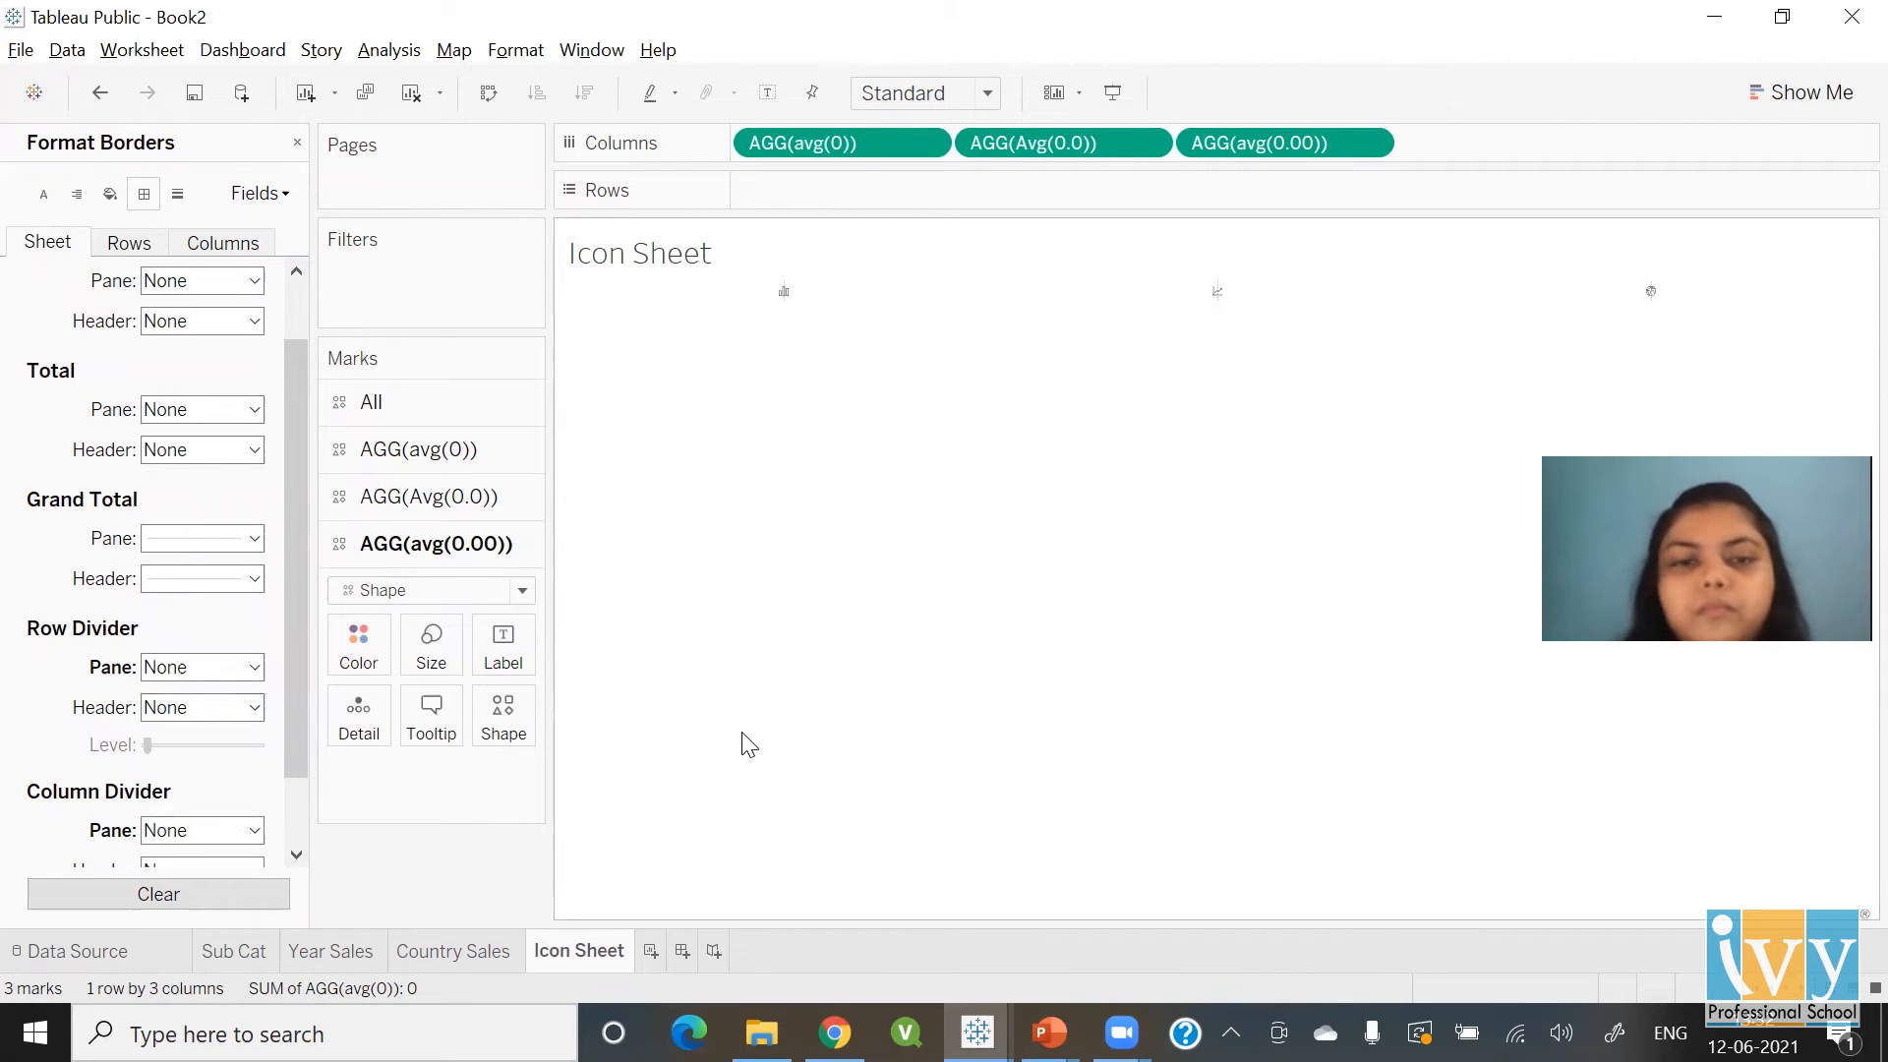
left_click(253, 539)
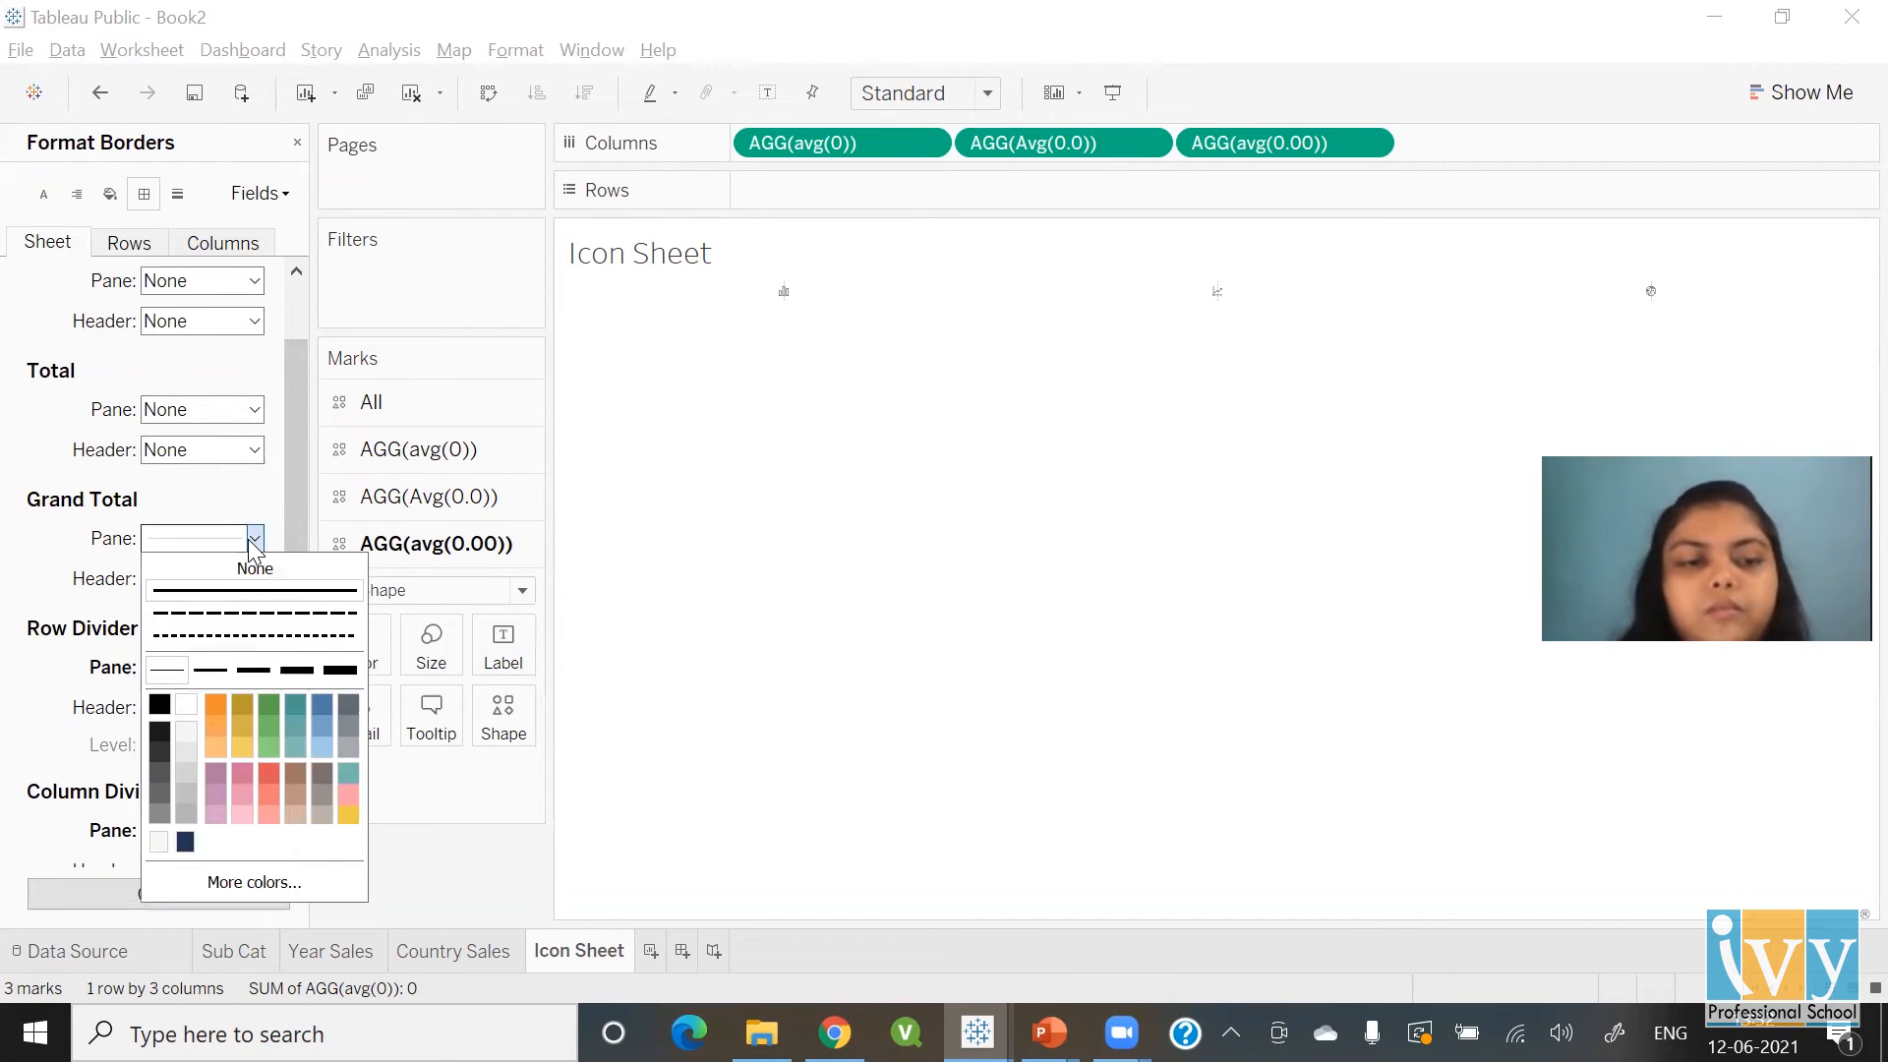
left_click(253, 569)
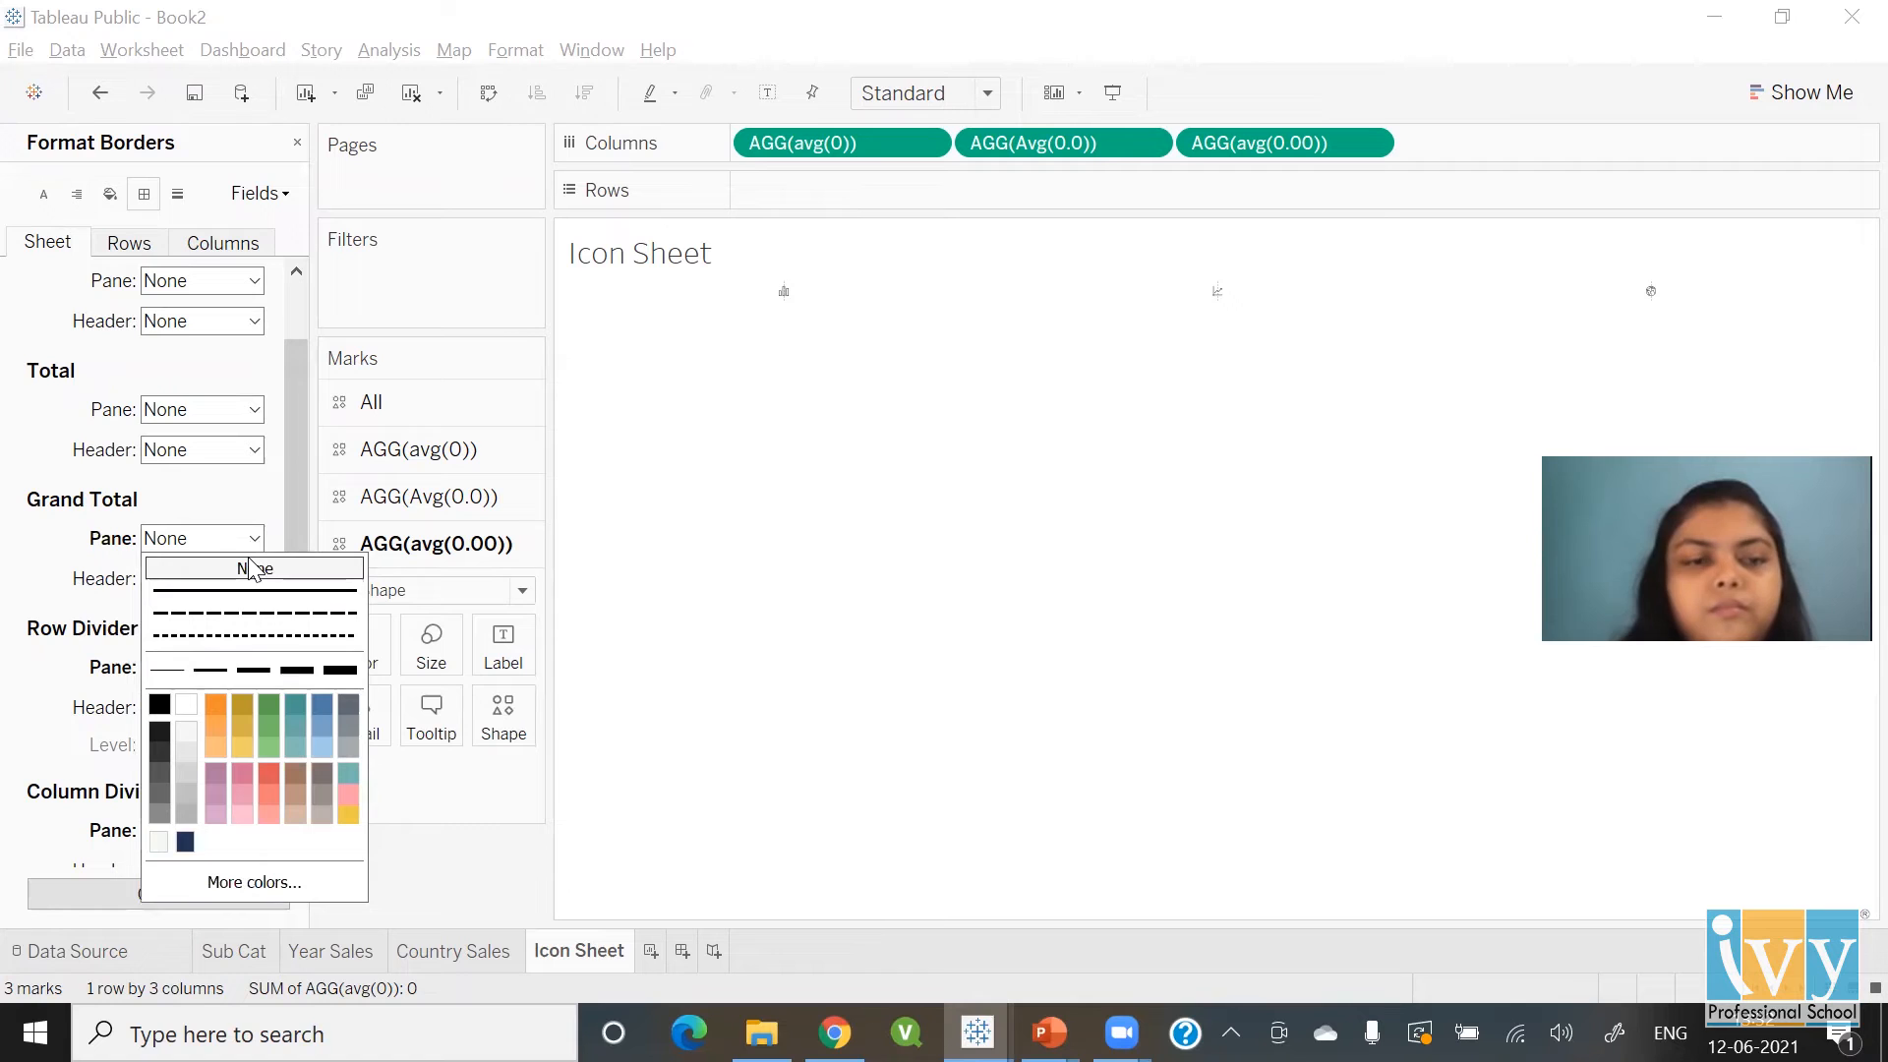
left_click(835, 597)
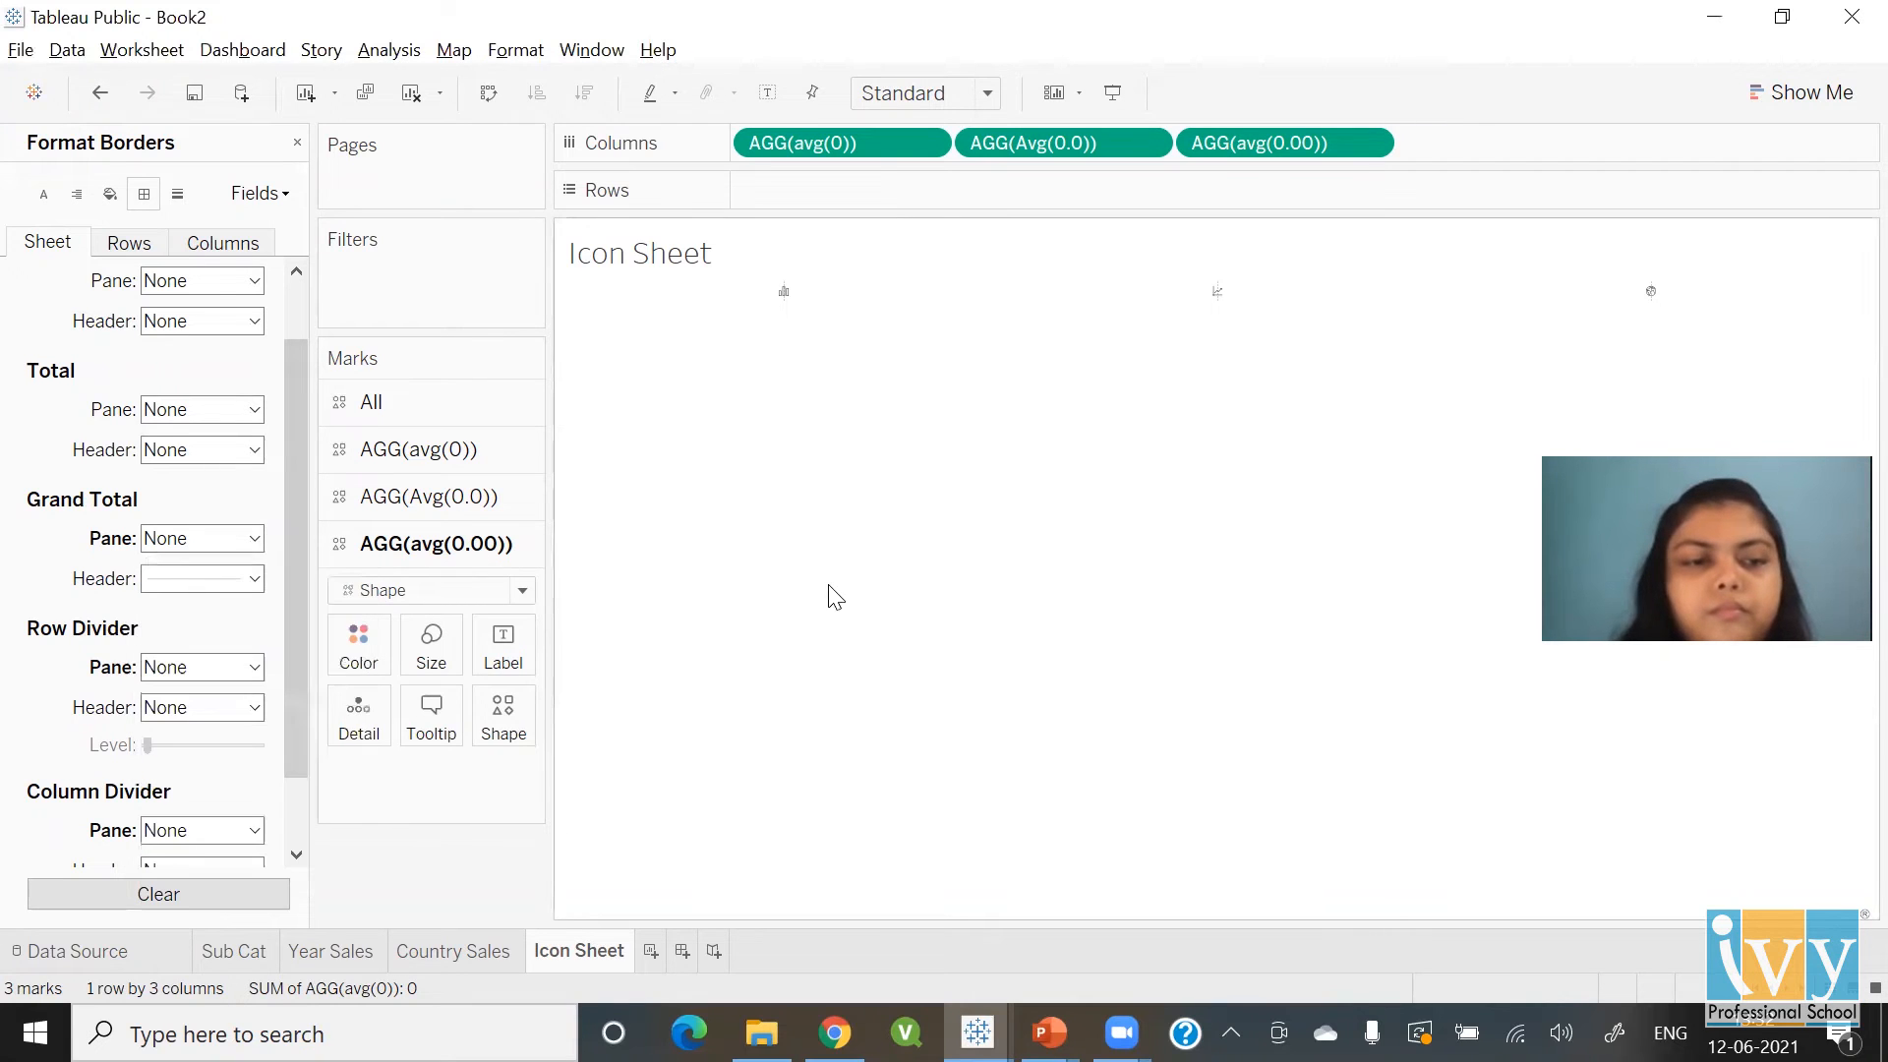
Enlarge all three icons with the Size slider on the All marks card
left_click(390, 403)
left_click(428, 503)
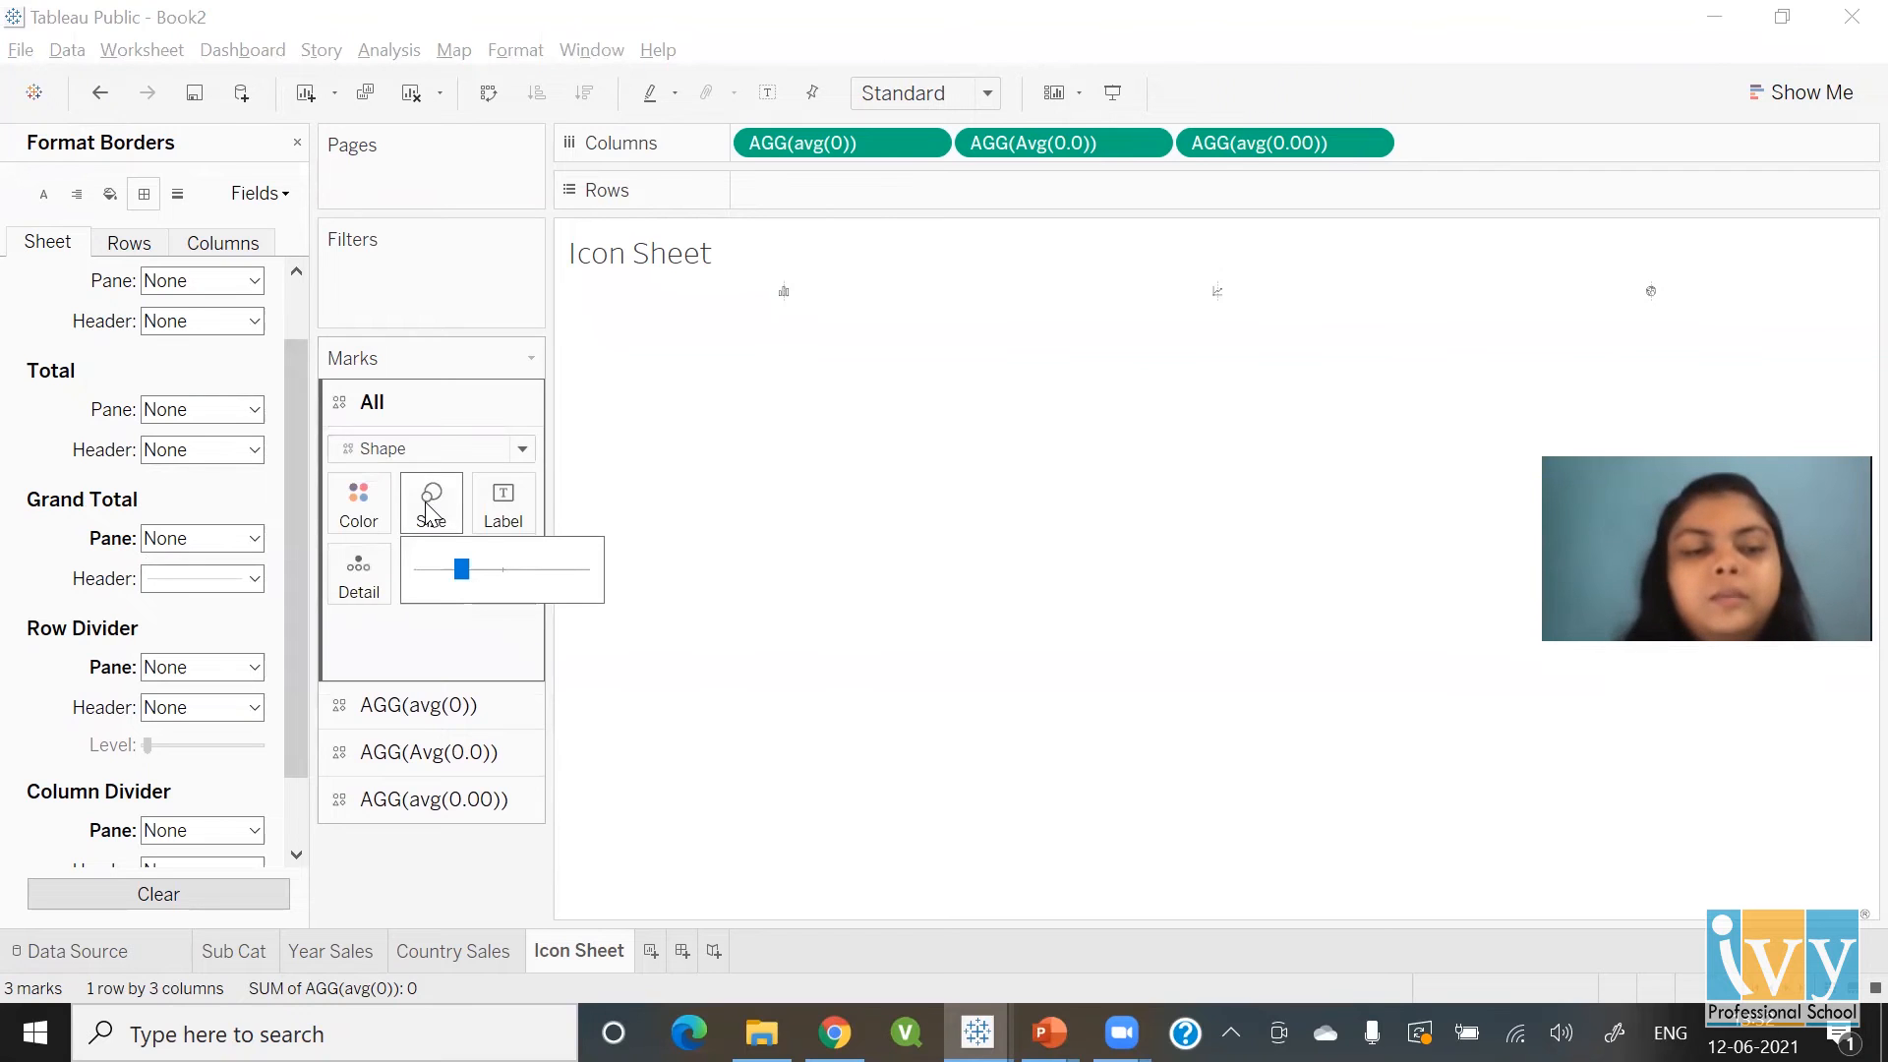
left_click(540, 569)
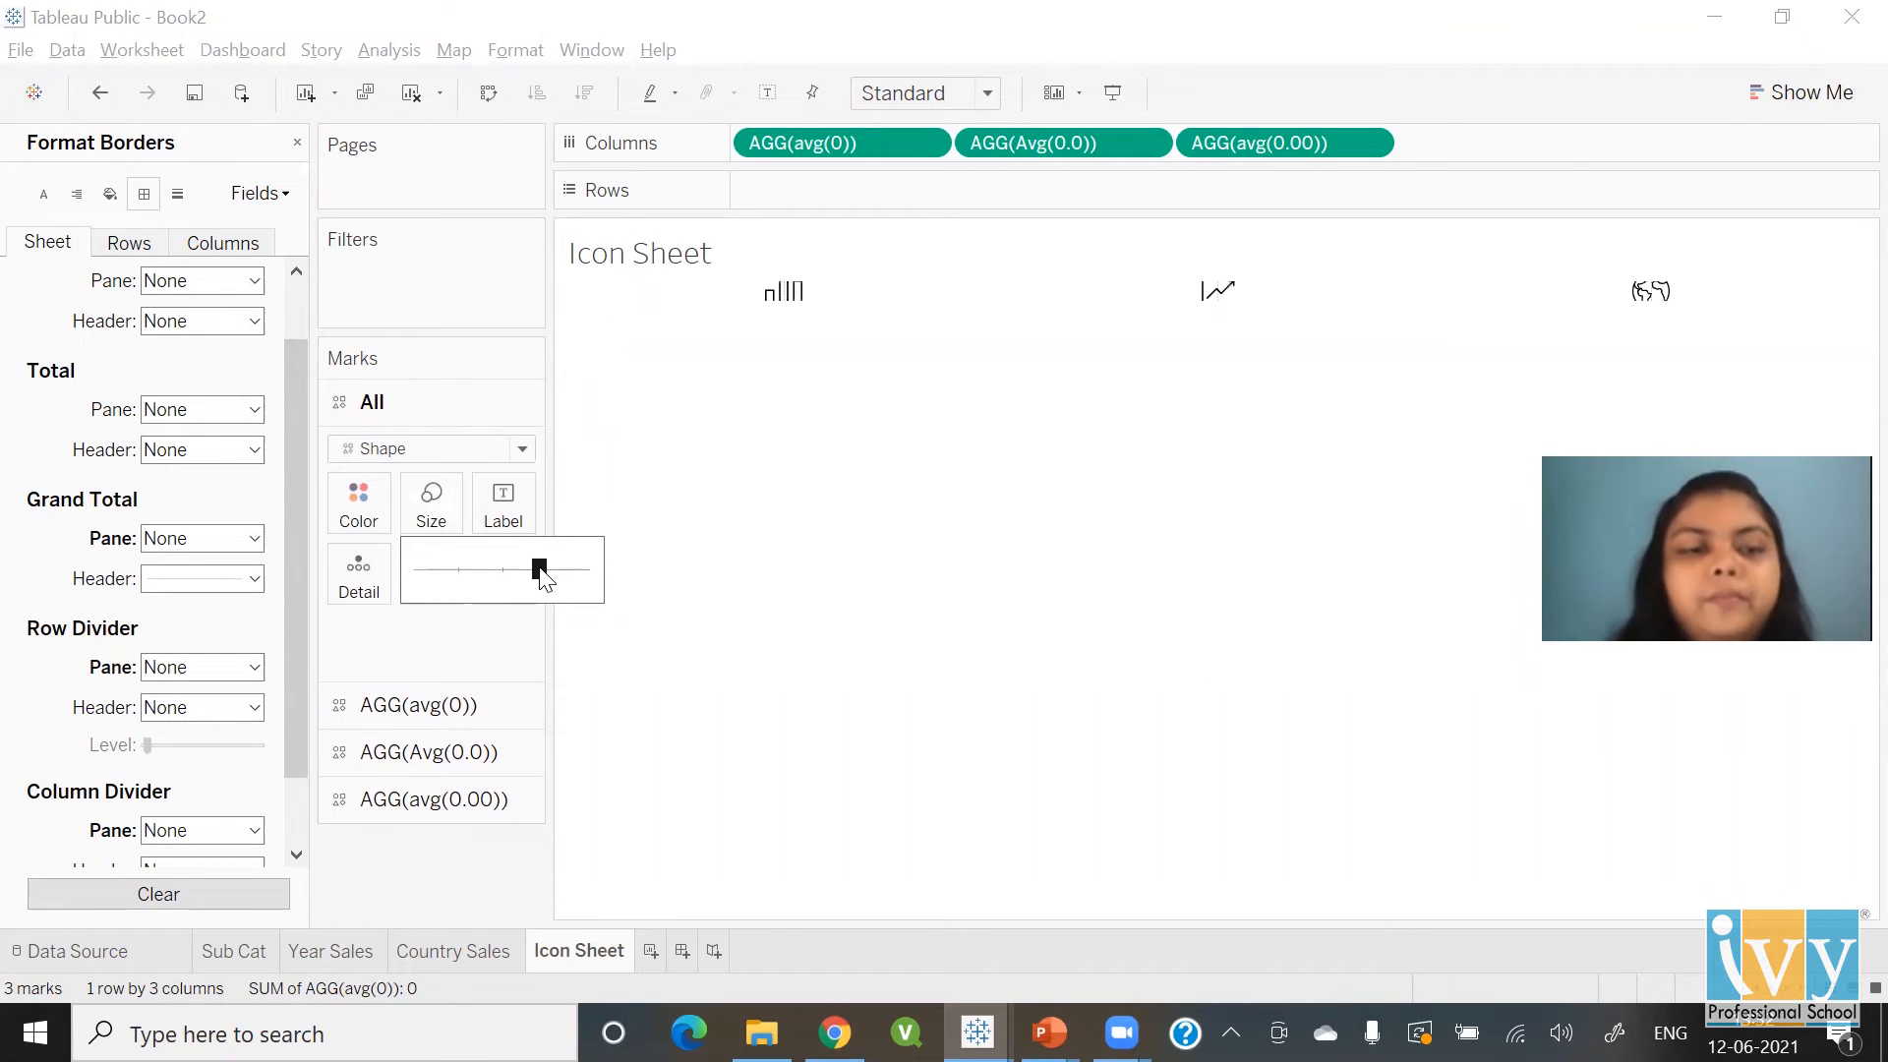
left_click(832, 577)
Fit the sheet to Entire View and close the Format Borders pane
left_click(989, 92)
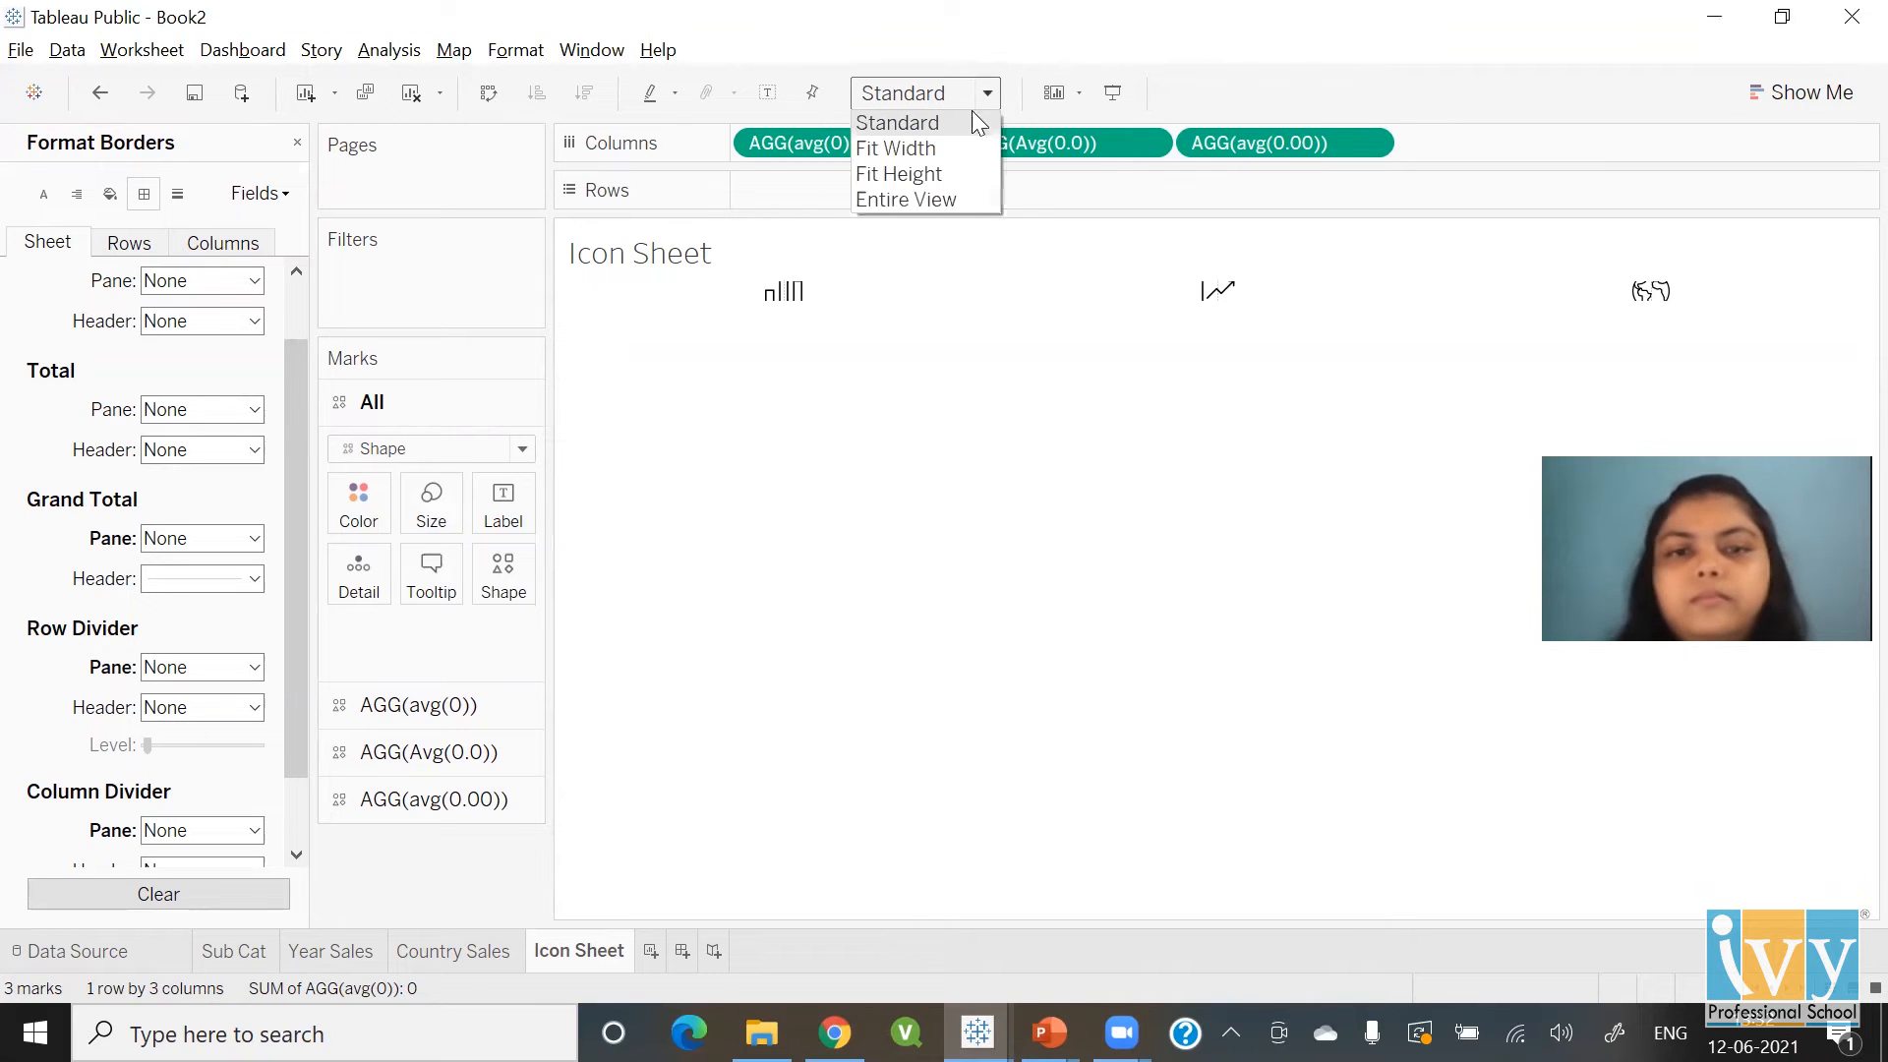
left_click(944, 195)
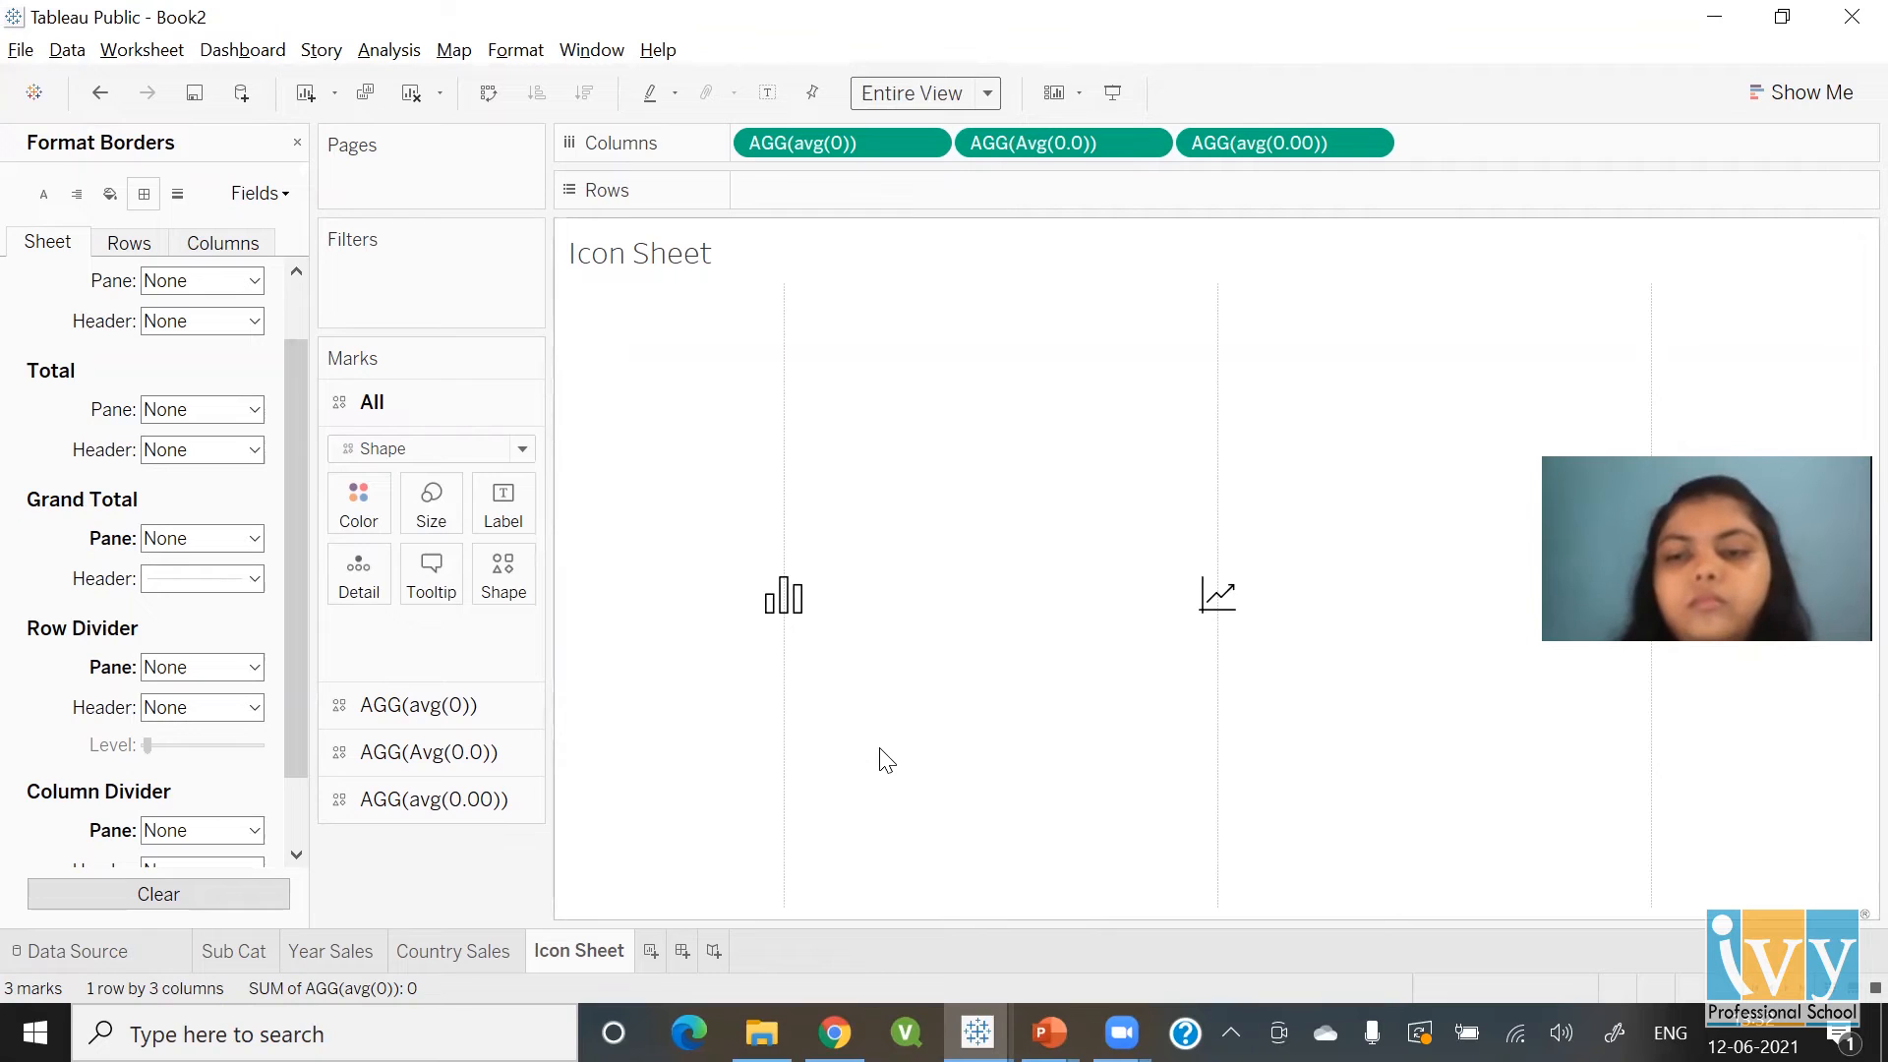
left_click_drag(291, 653, 303, 515)
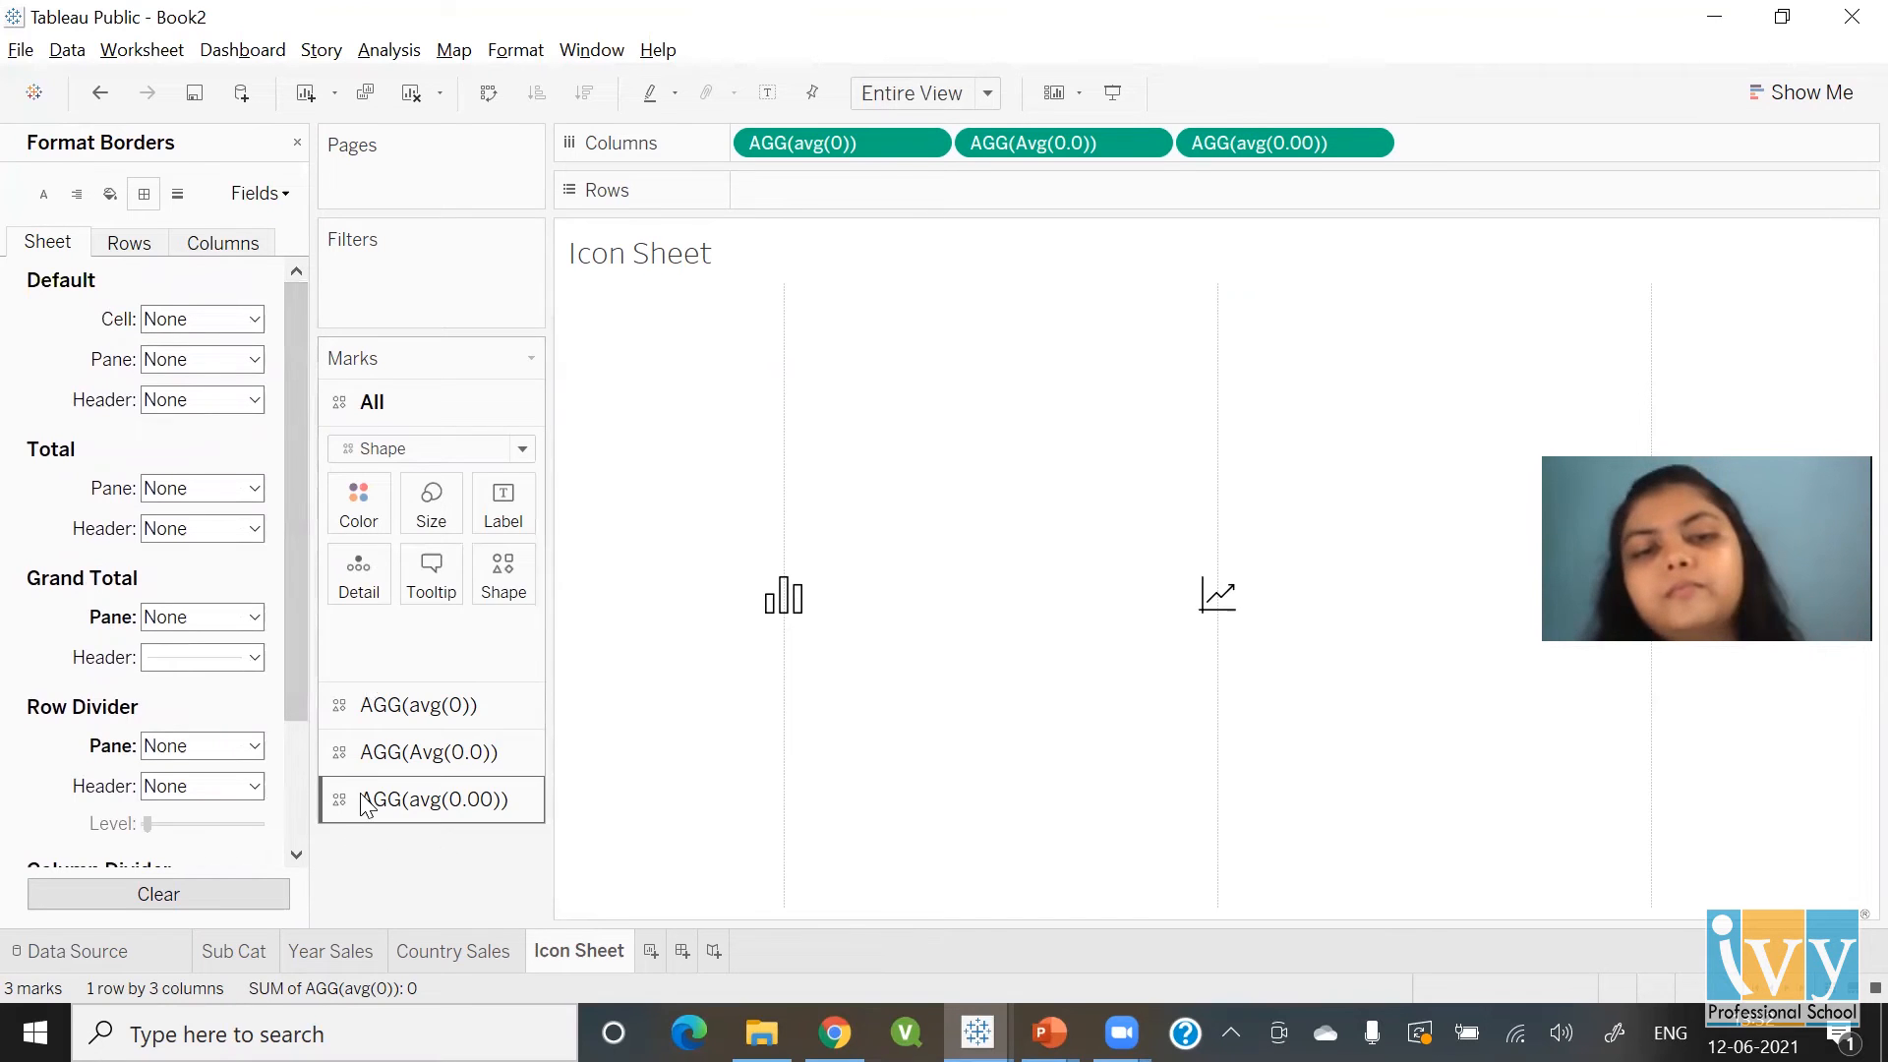
left_click(297, 144)
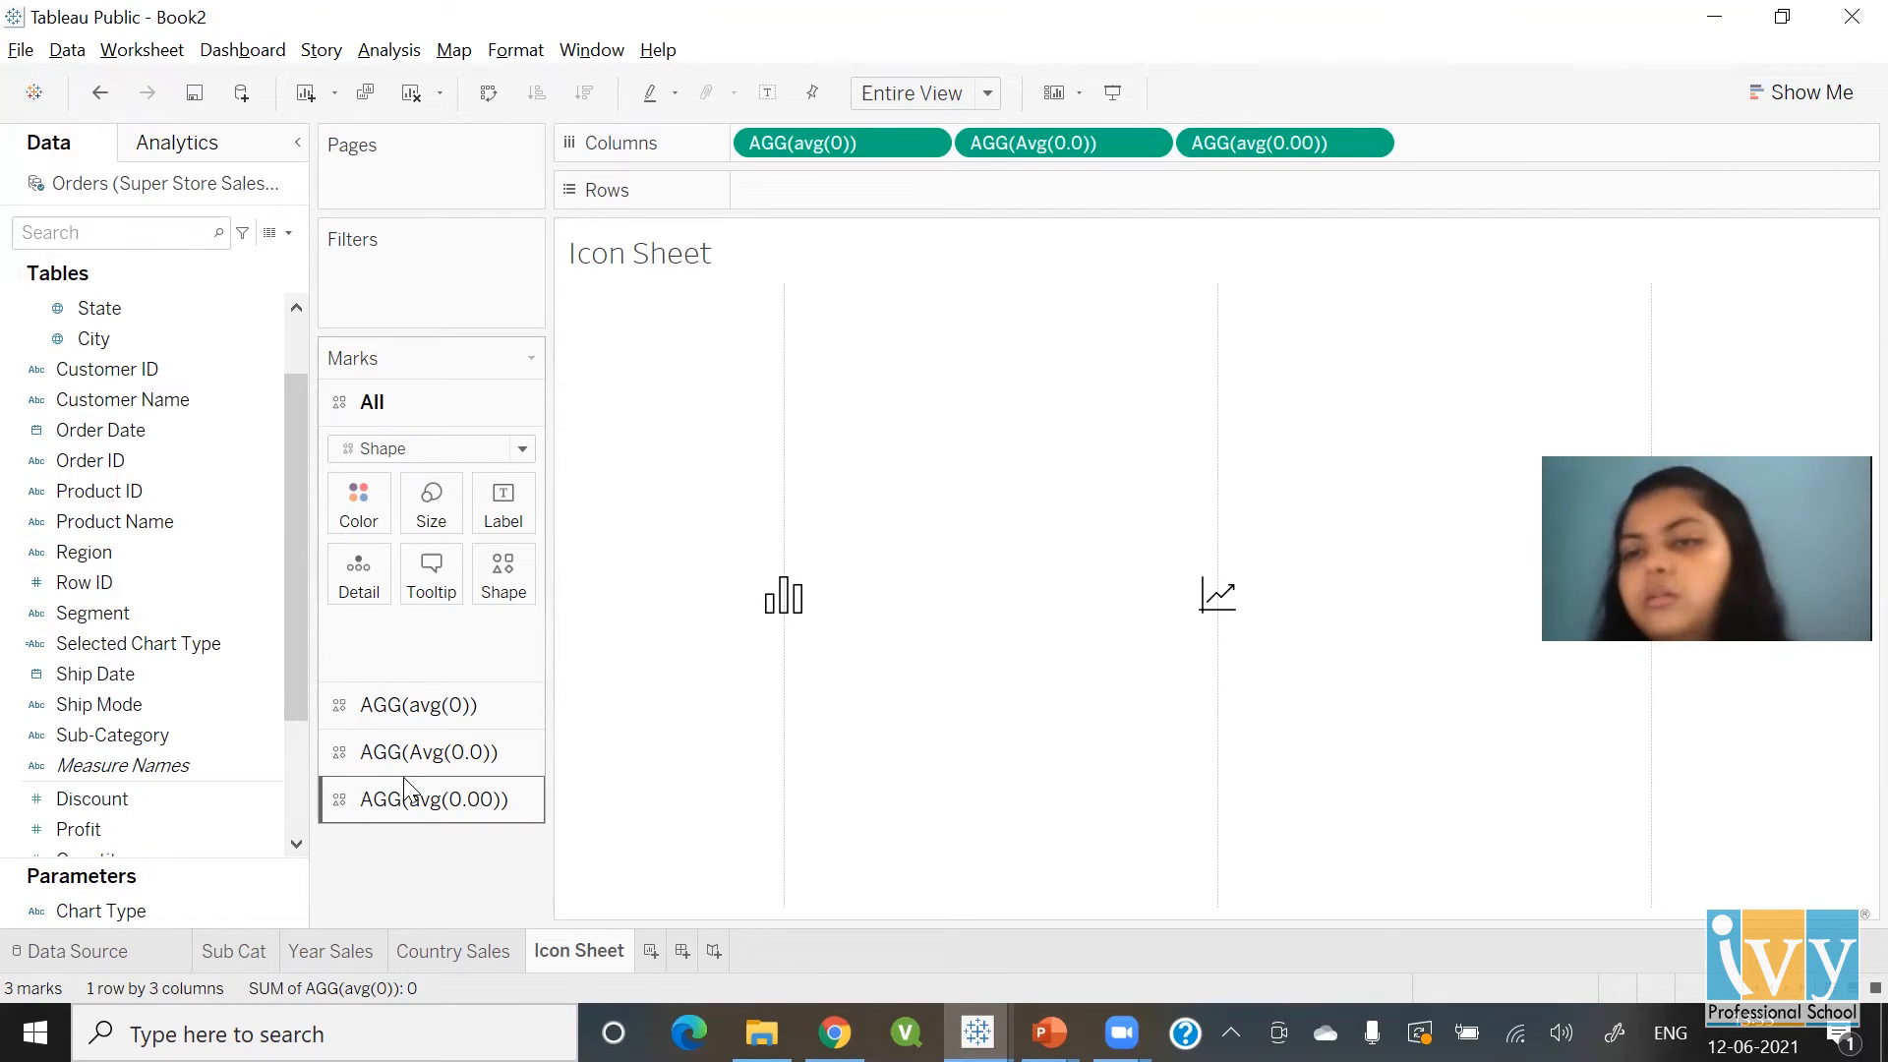
left_click(288, 233)
Create a calculated field whose formula returns the text "Bar"
left_click(262, 258)
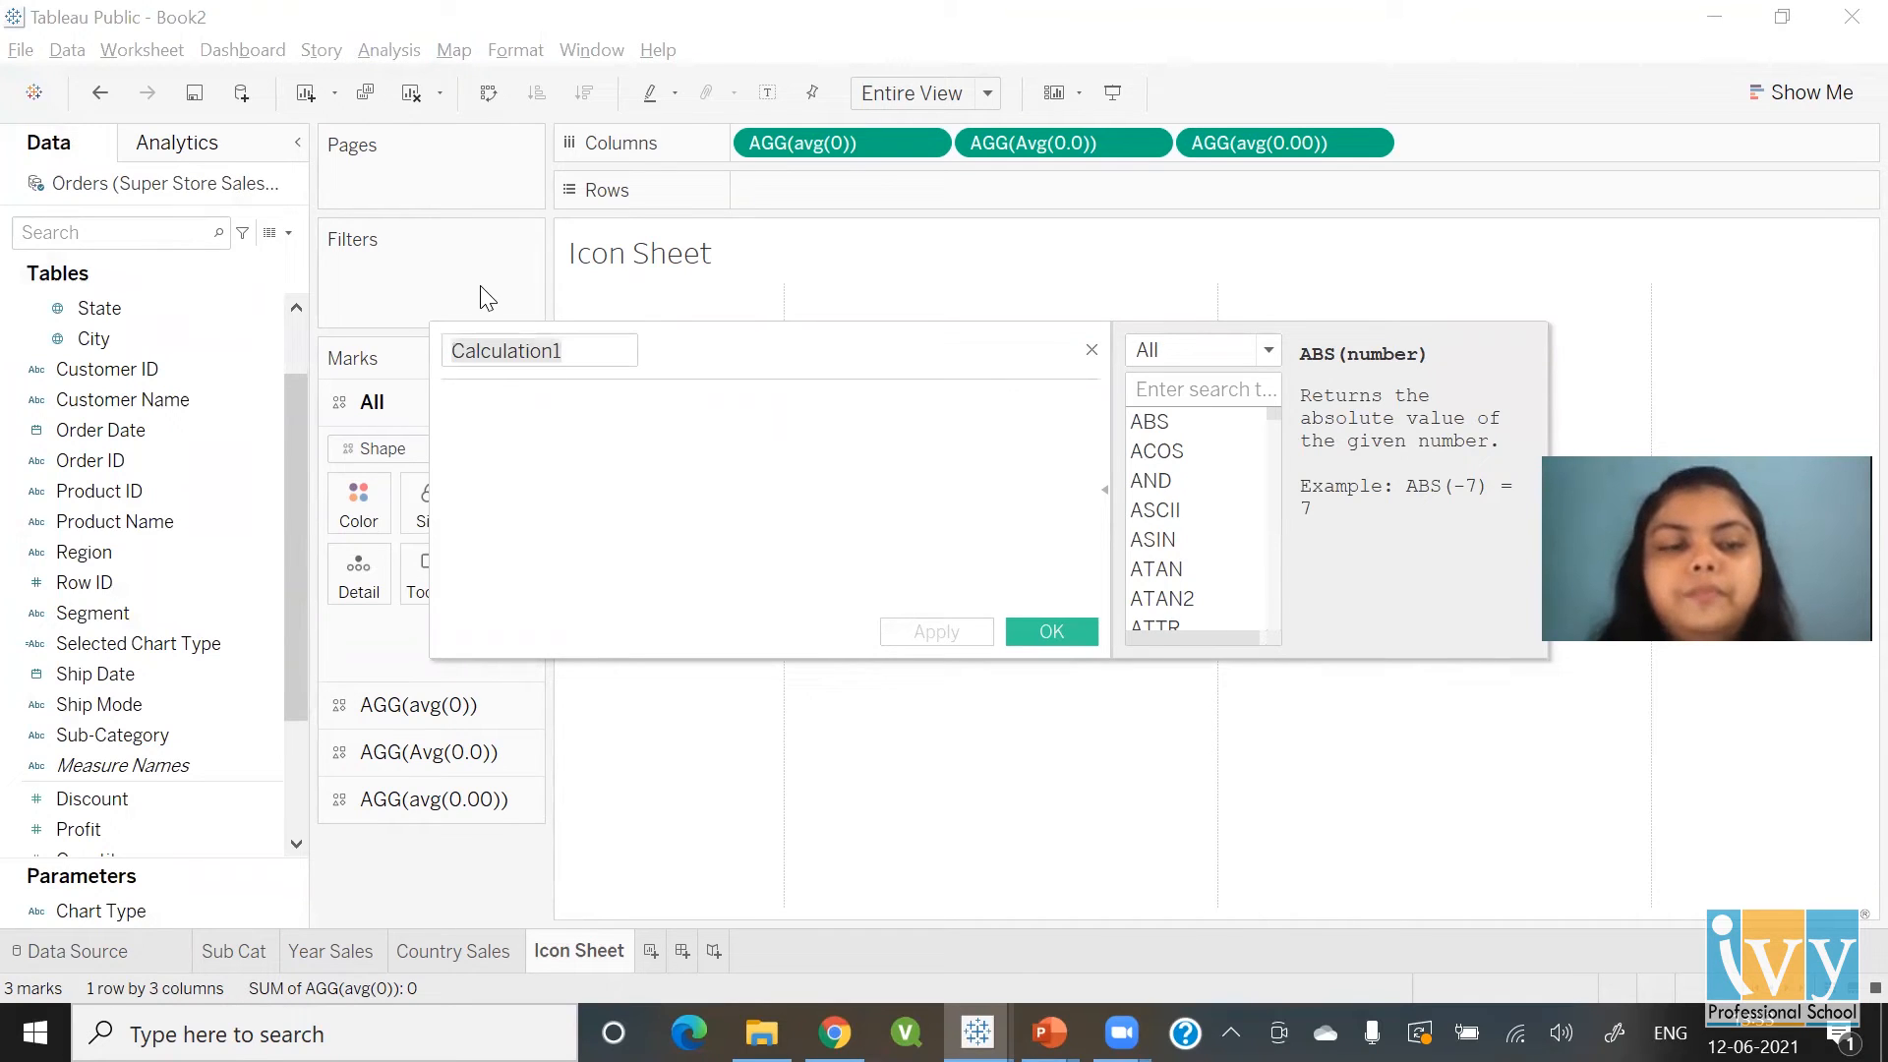
left_click(599, 356)
key("BackSpace")
key("BackSpace")
key("BackSpace")
key("BackSpace")
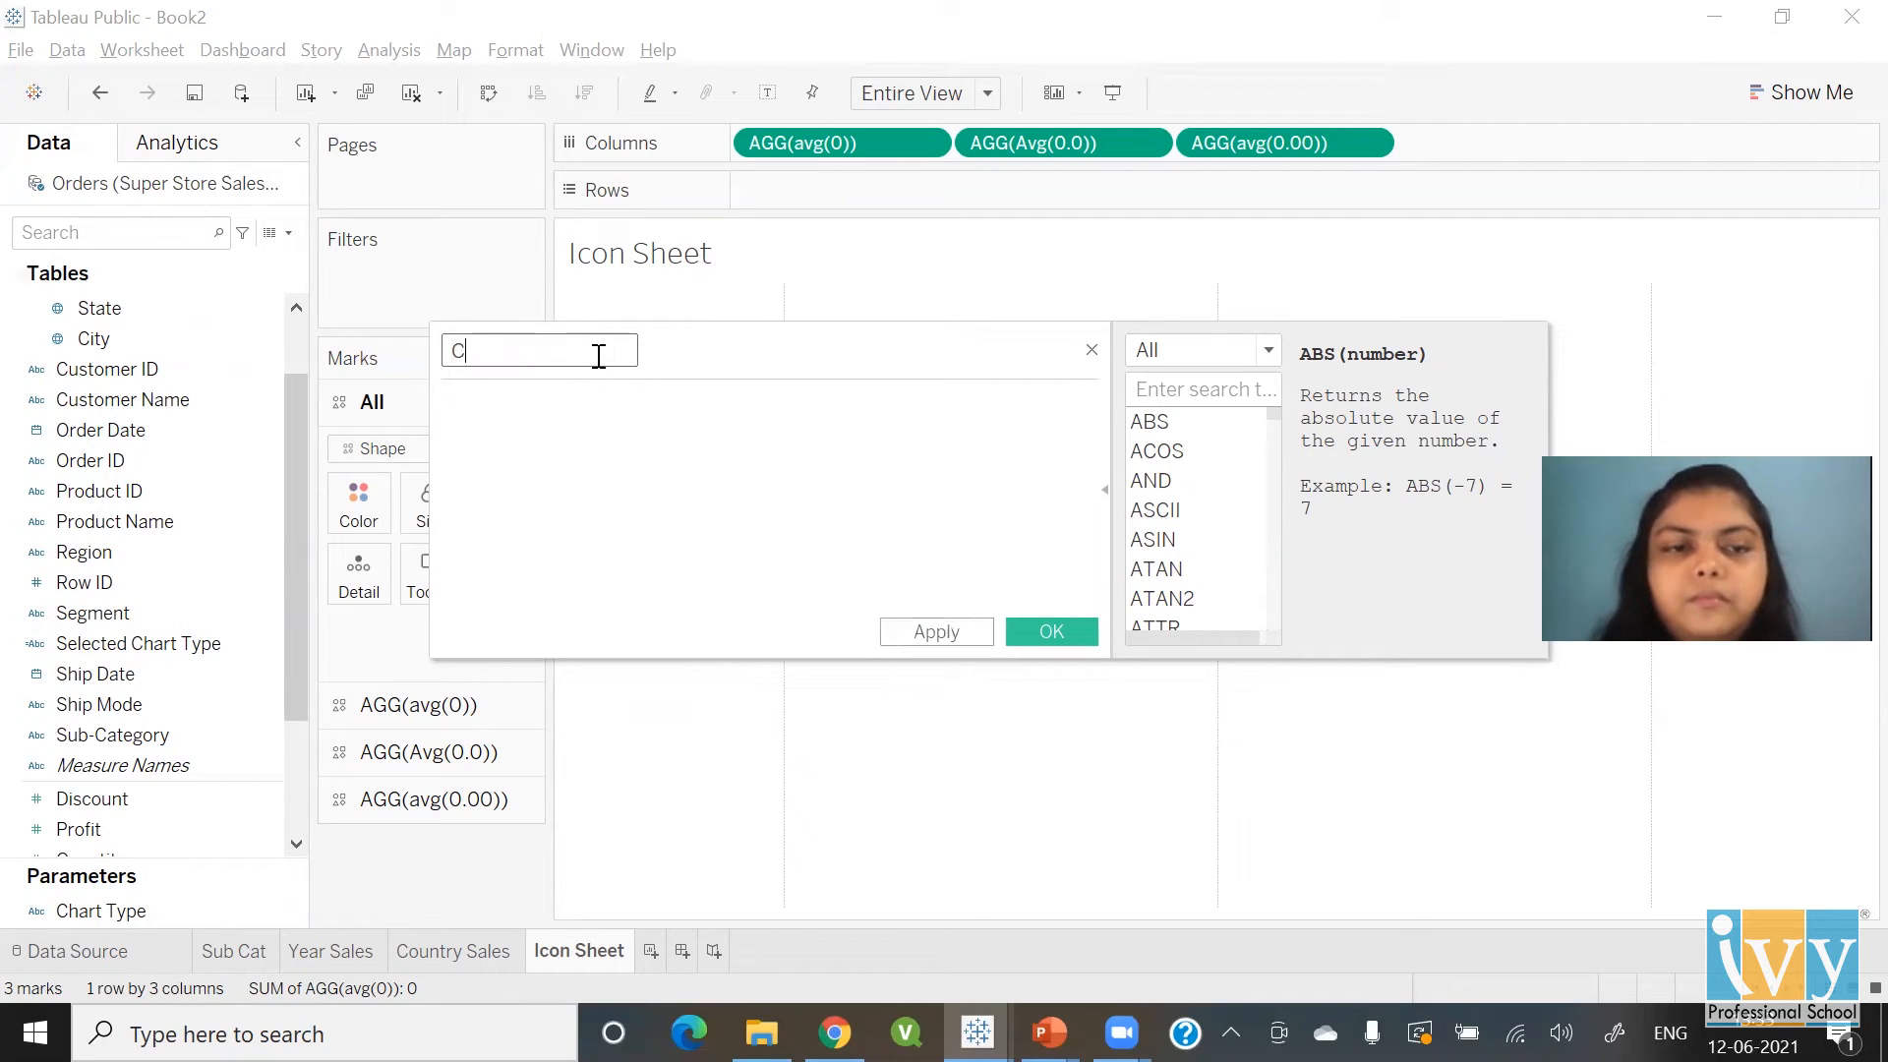
left_click(595, 413)
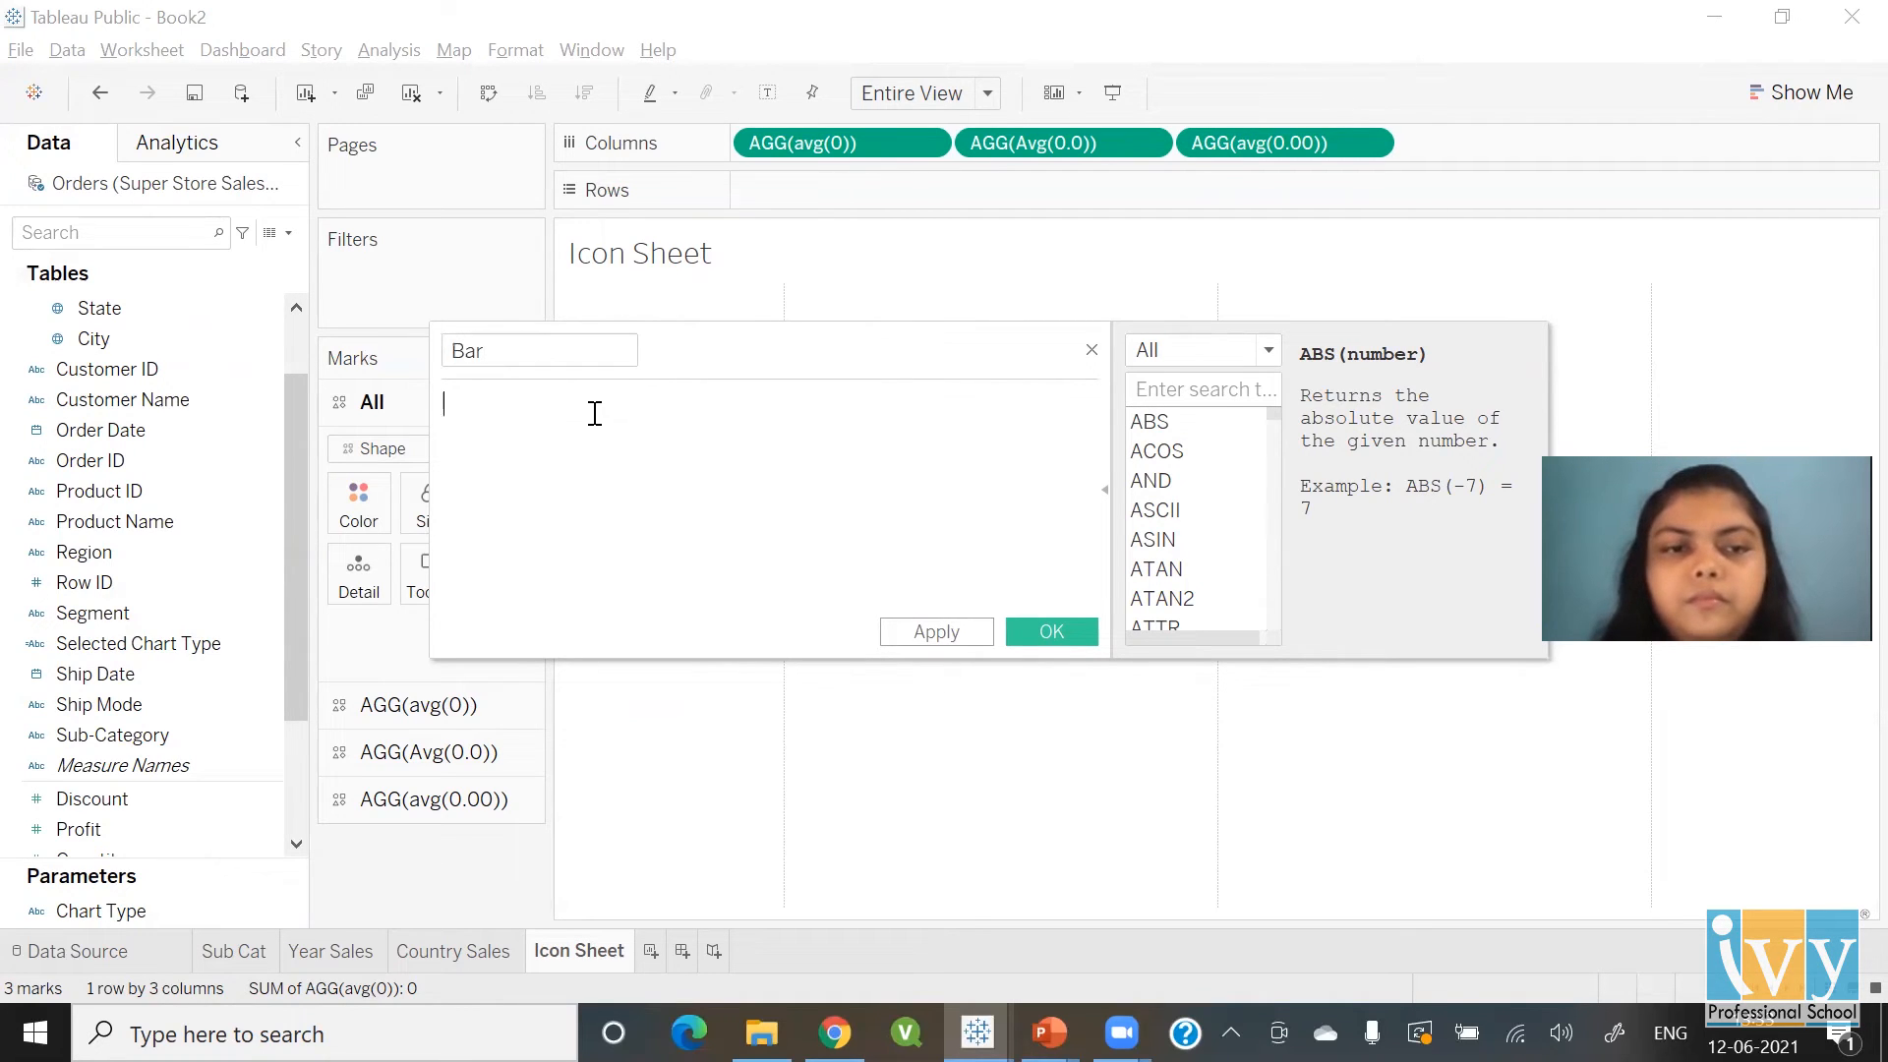
type("\"Bar\"")
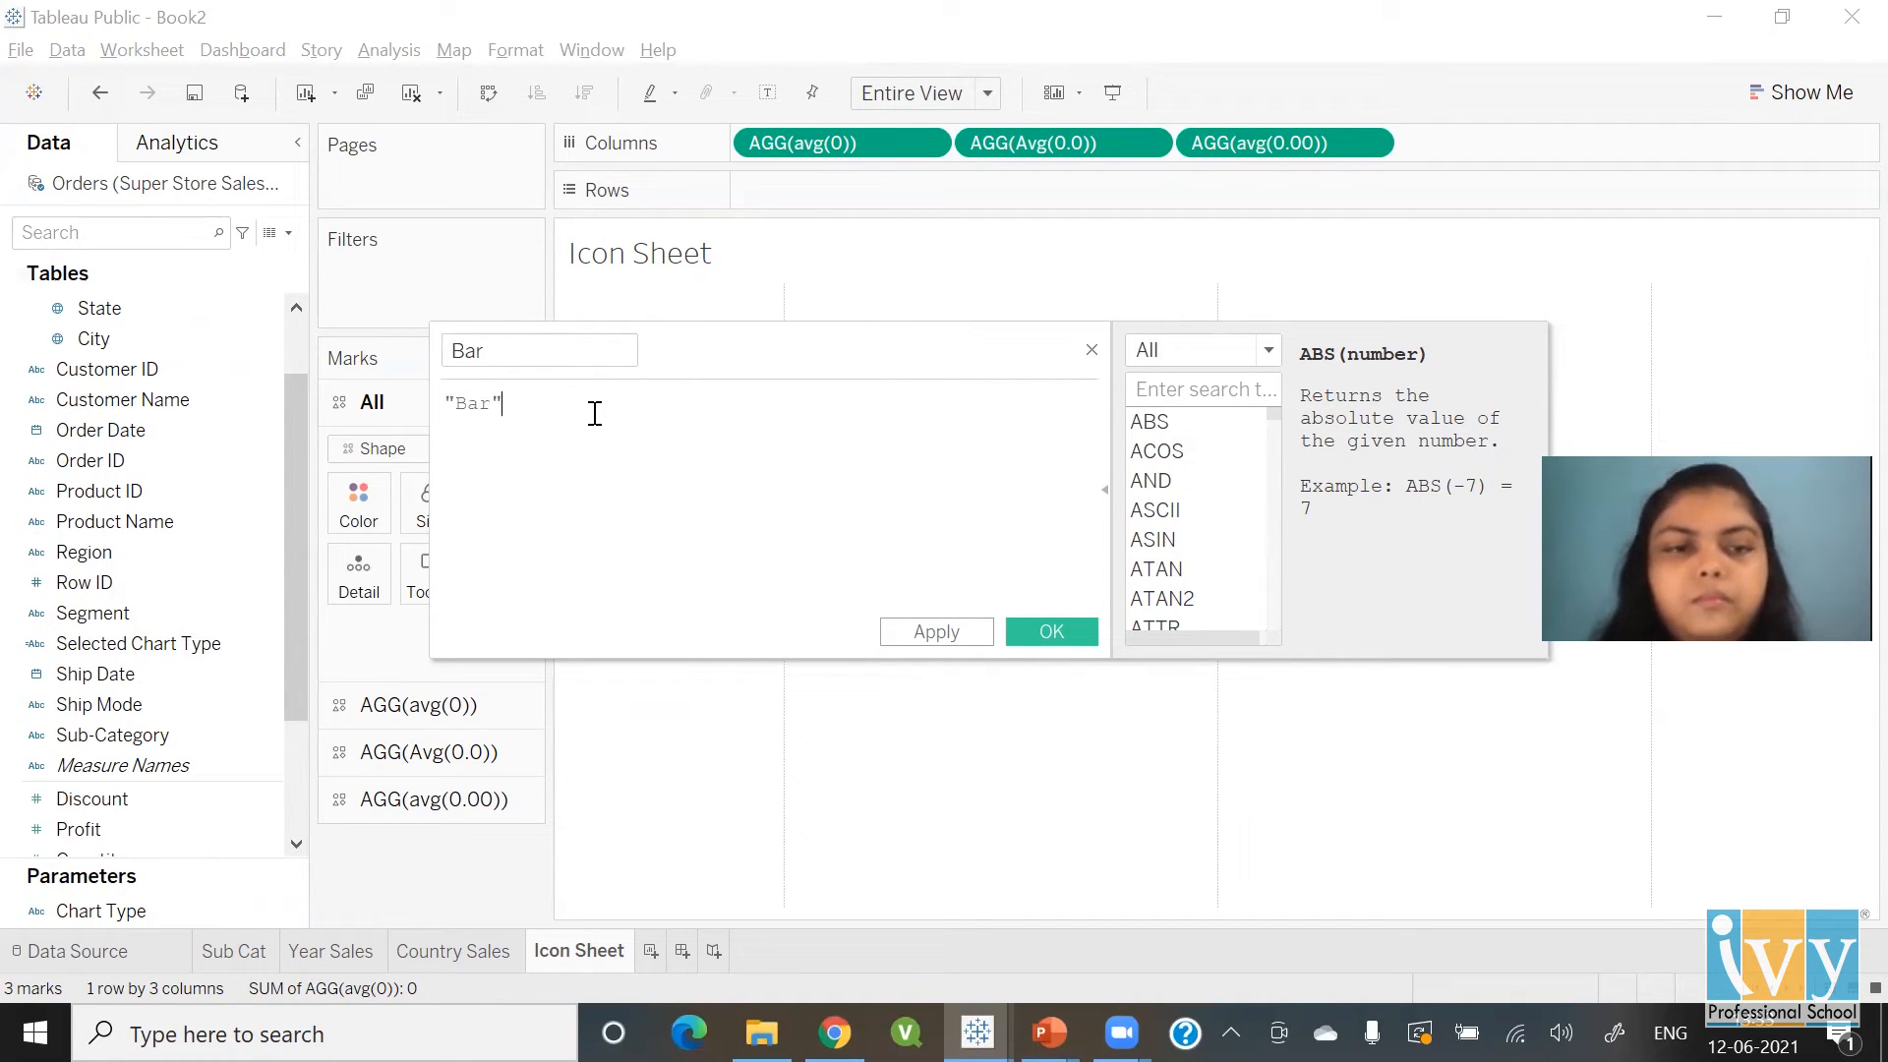
key("Return")
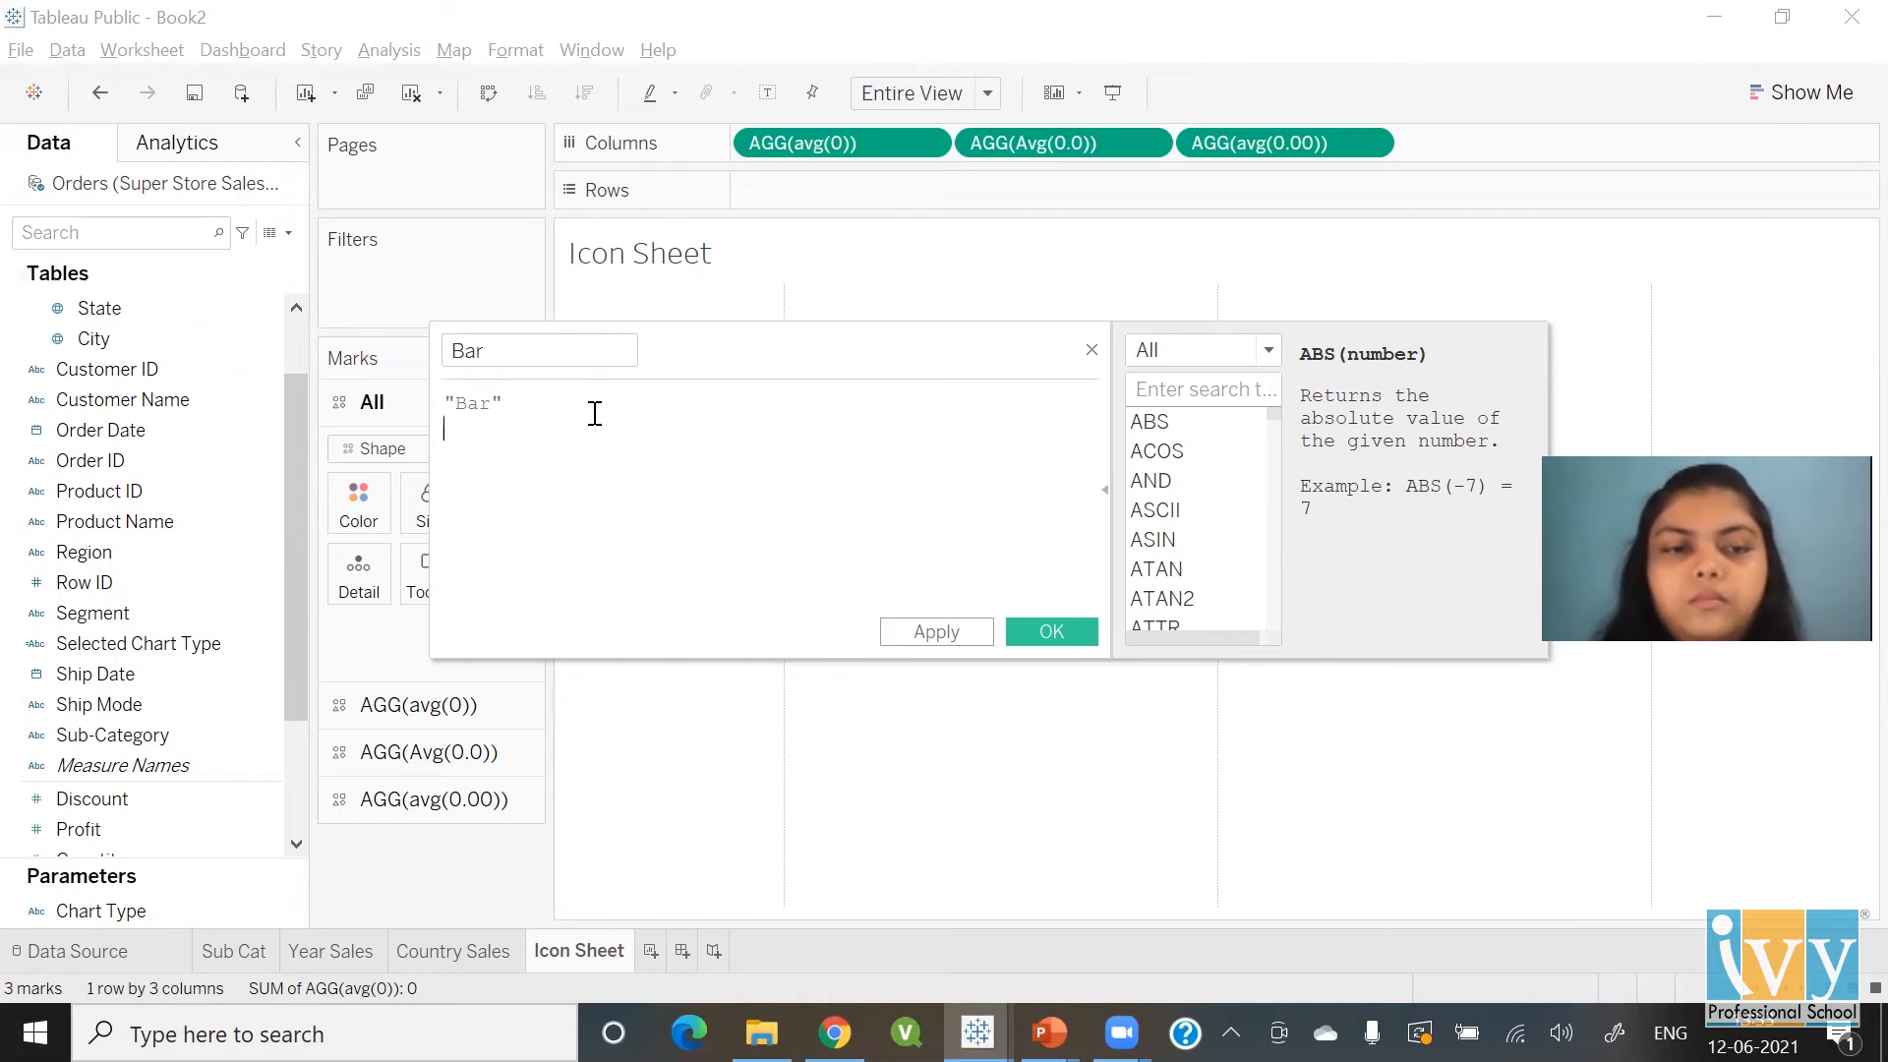
left_click(1049, 631)
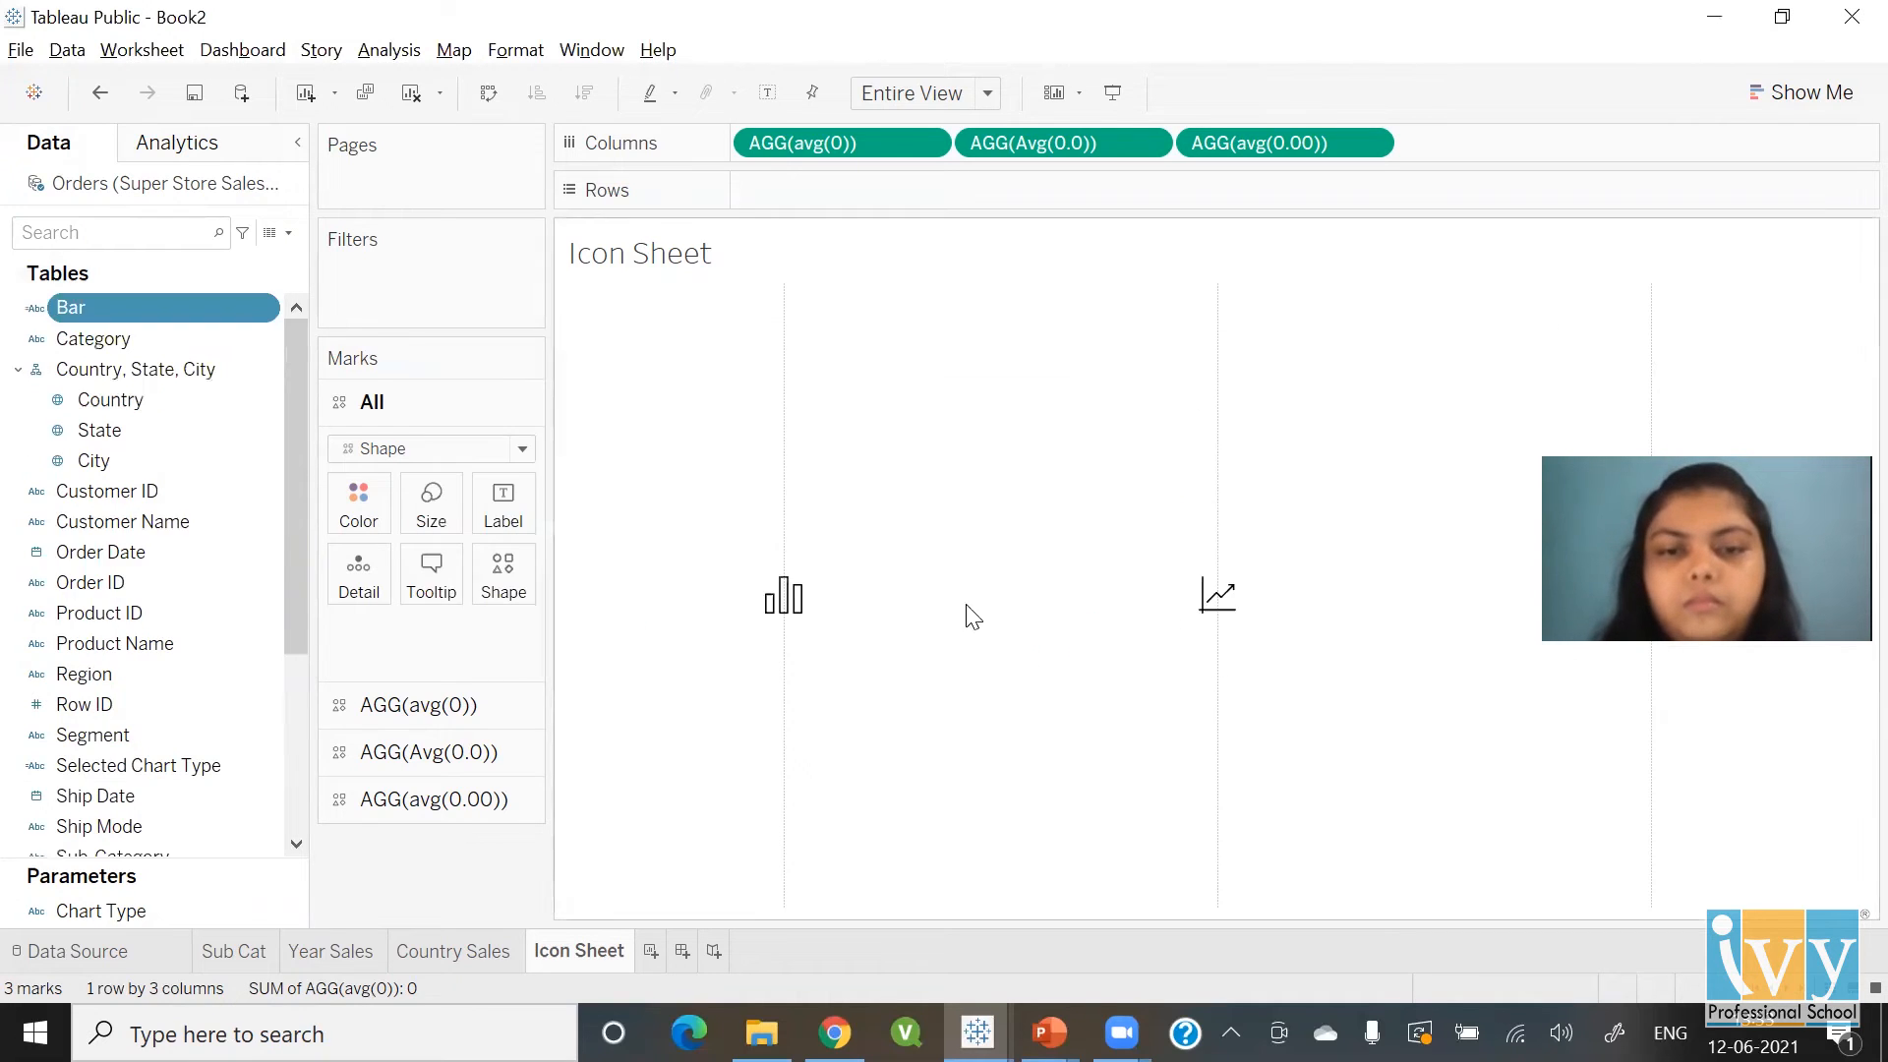
Create a calculated field Line with the formula "Line"
left_click(288, 232)
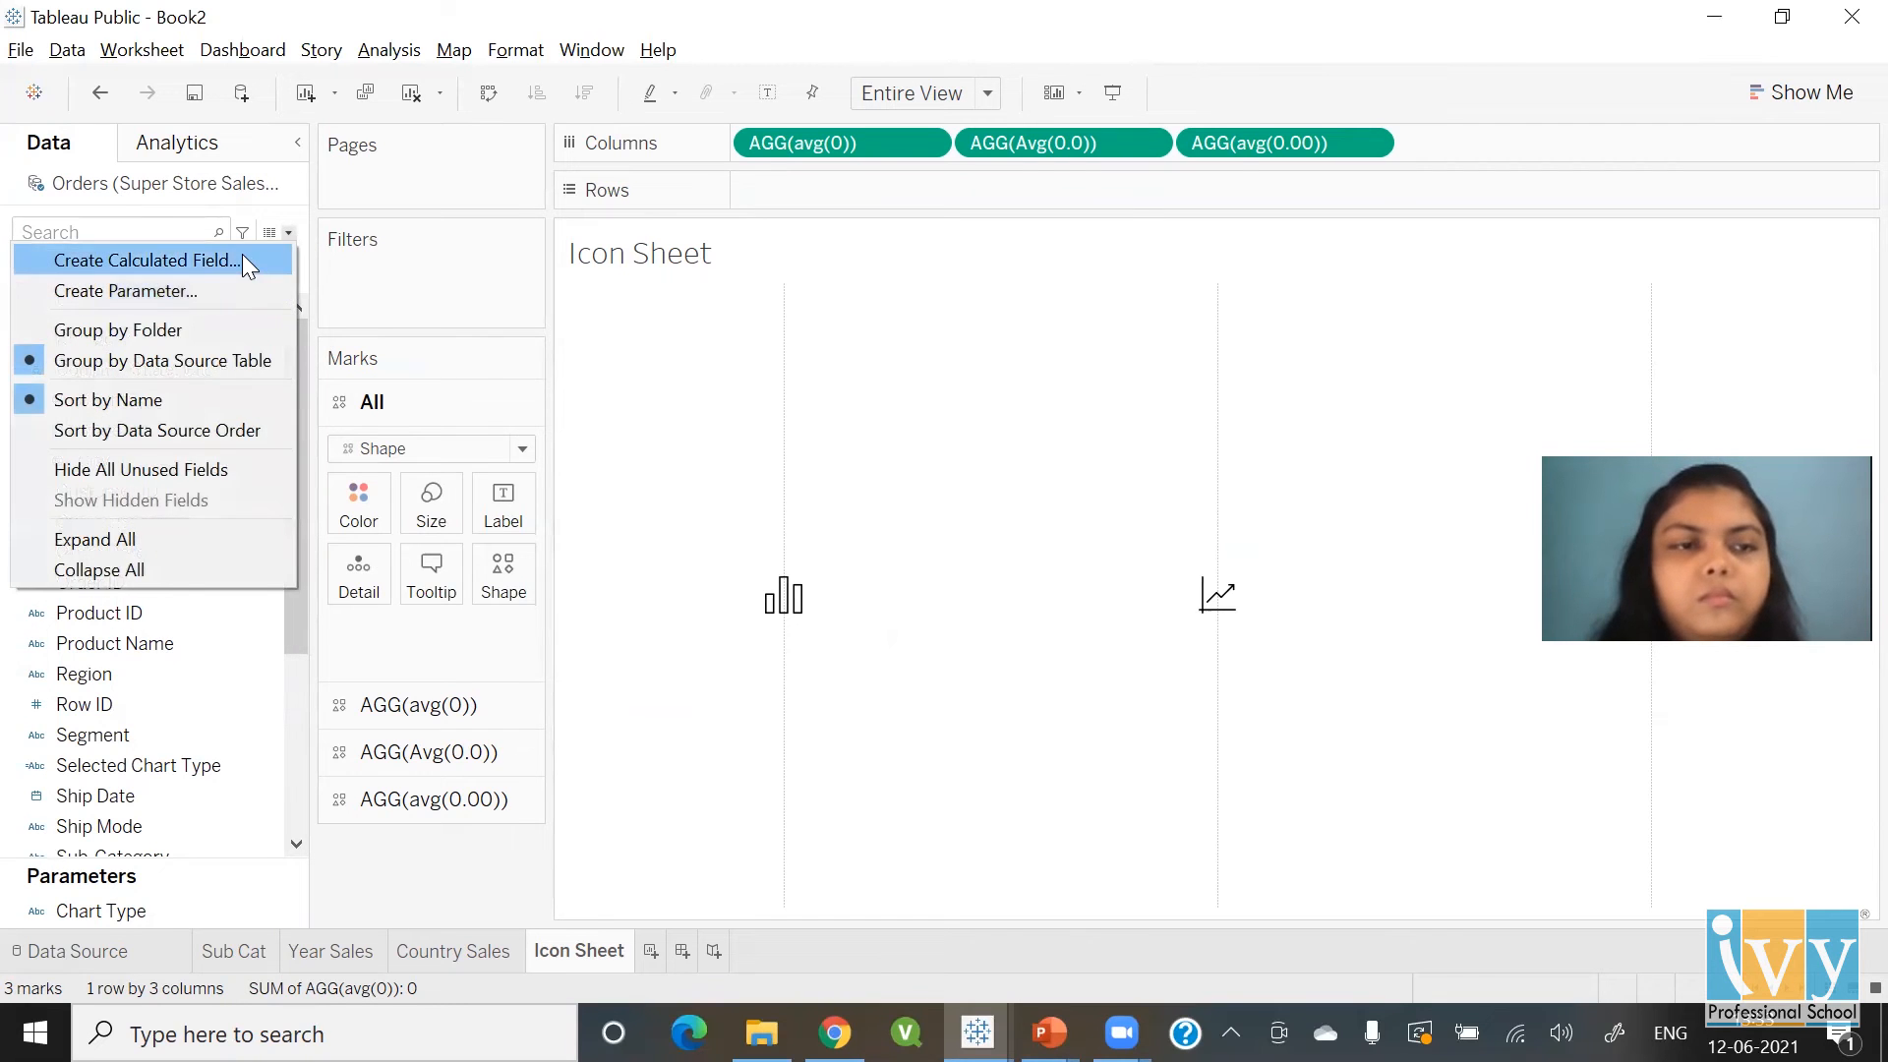
left_click(242, 254)
type("Line")
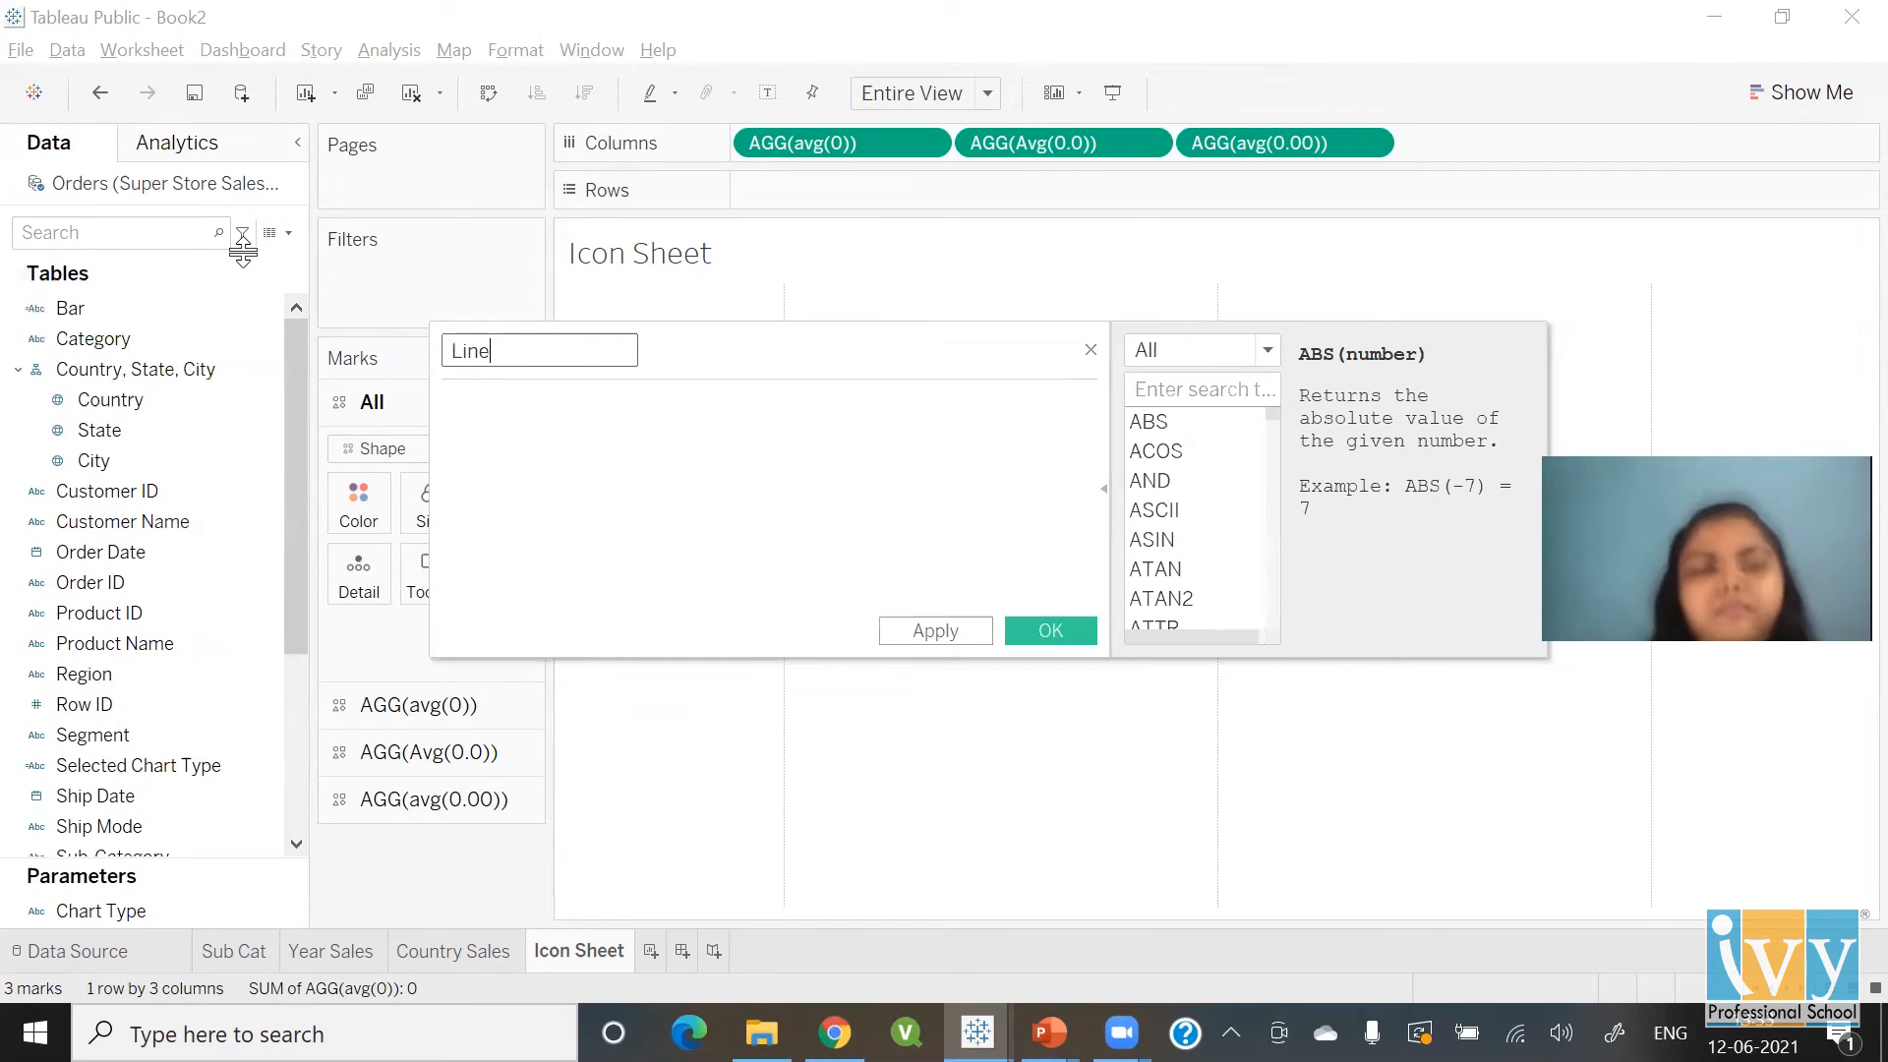
left_click(550, 439)
type("\"Line\"")
left_click(1078, 626)
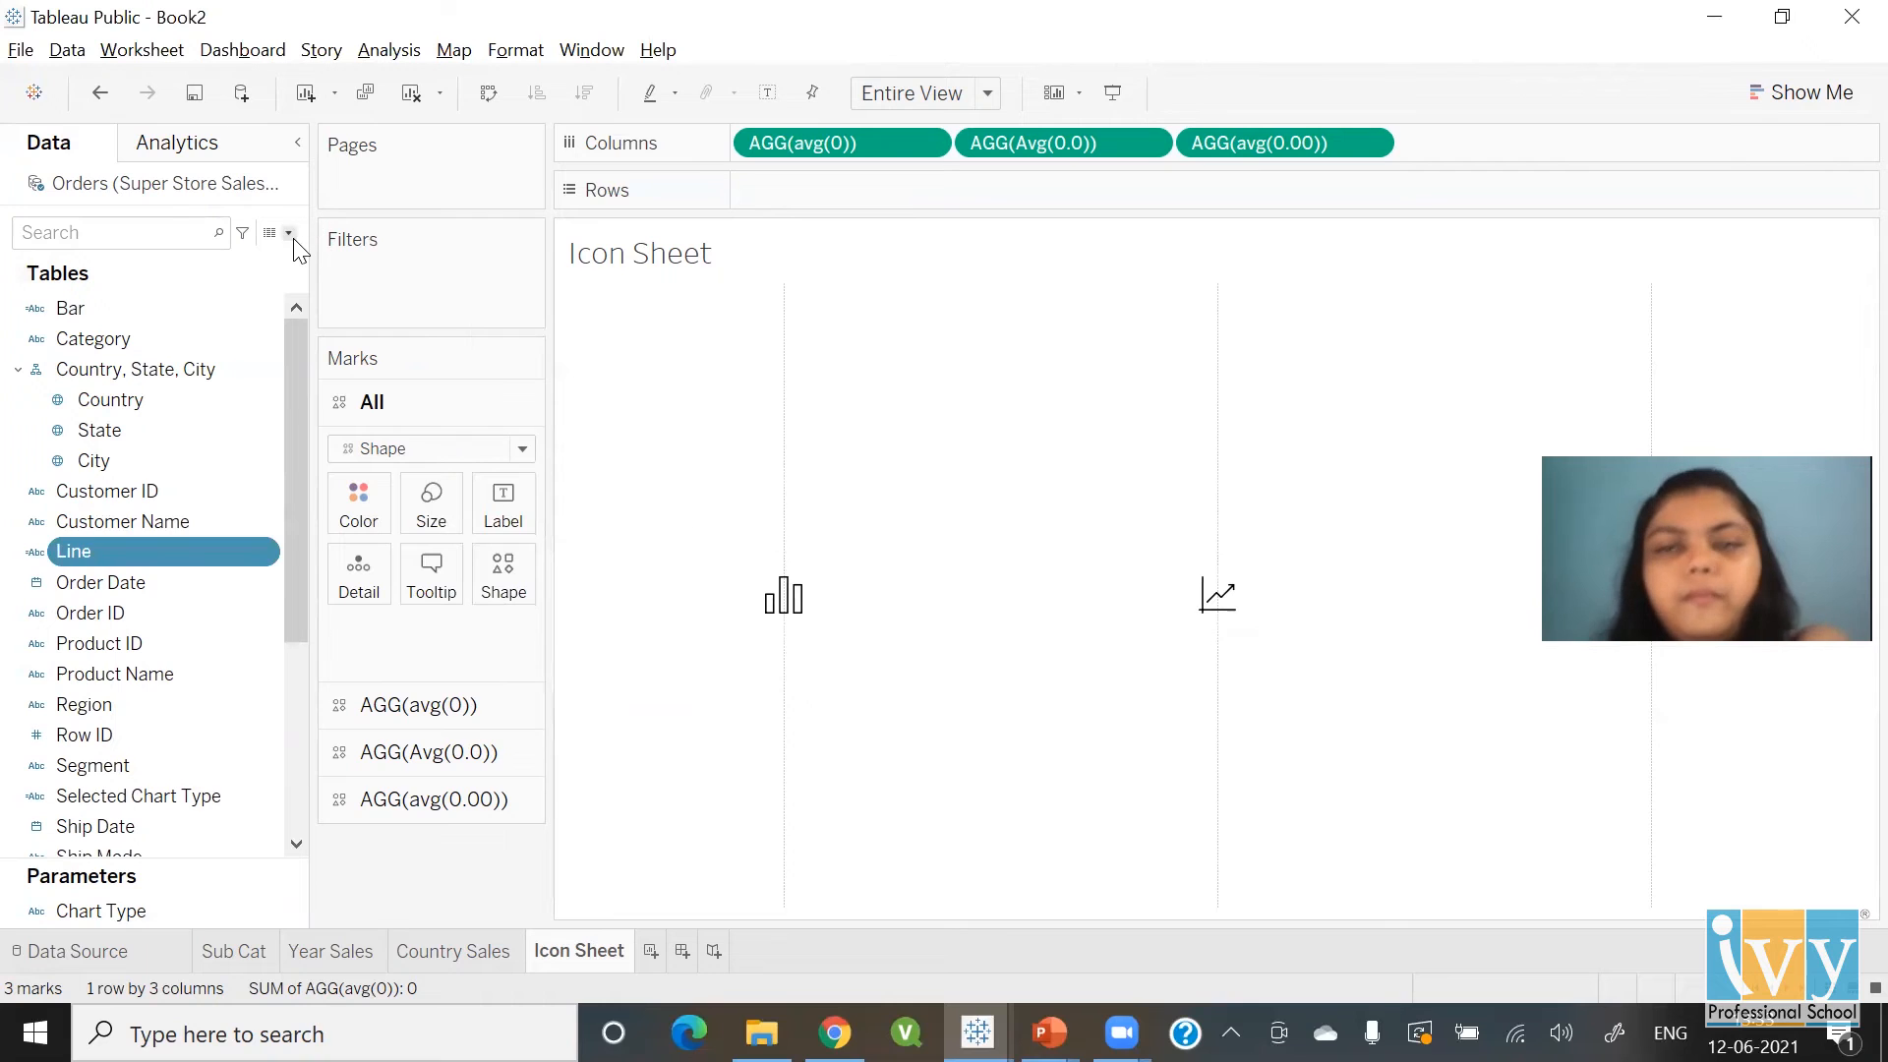
Create a calculated field Map with the formula "Map"
left_click(292, 238)
left_click(283, 264)
type("Map")
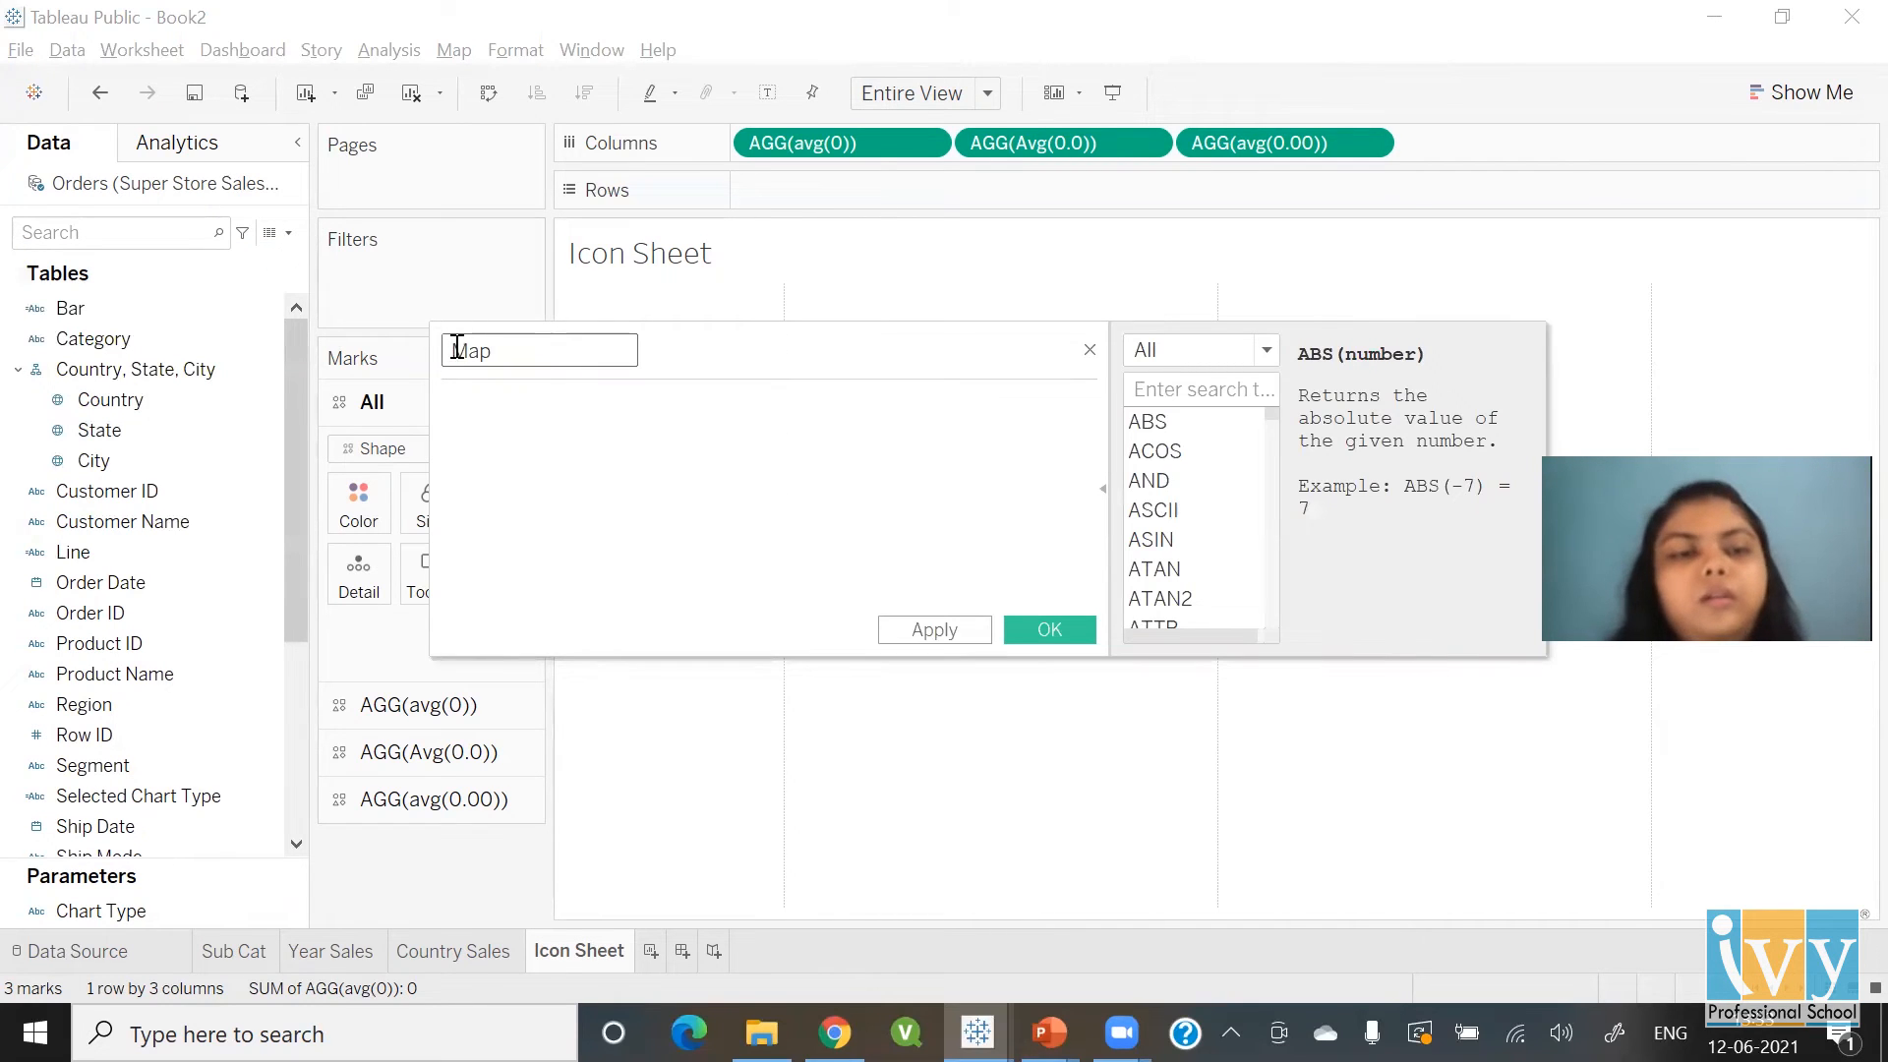
left_click(581, 436)
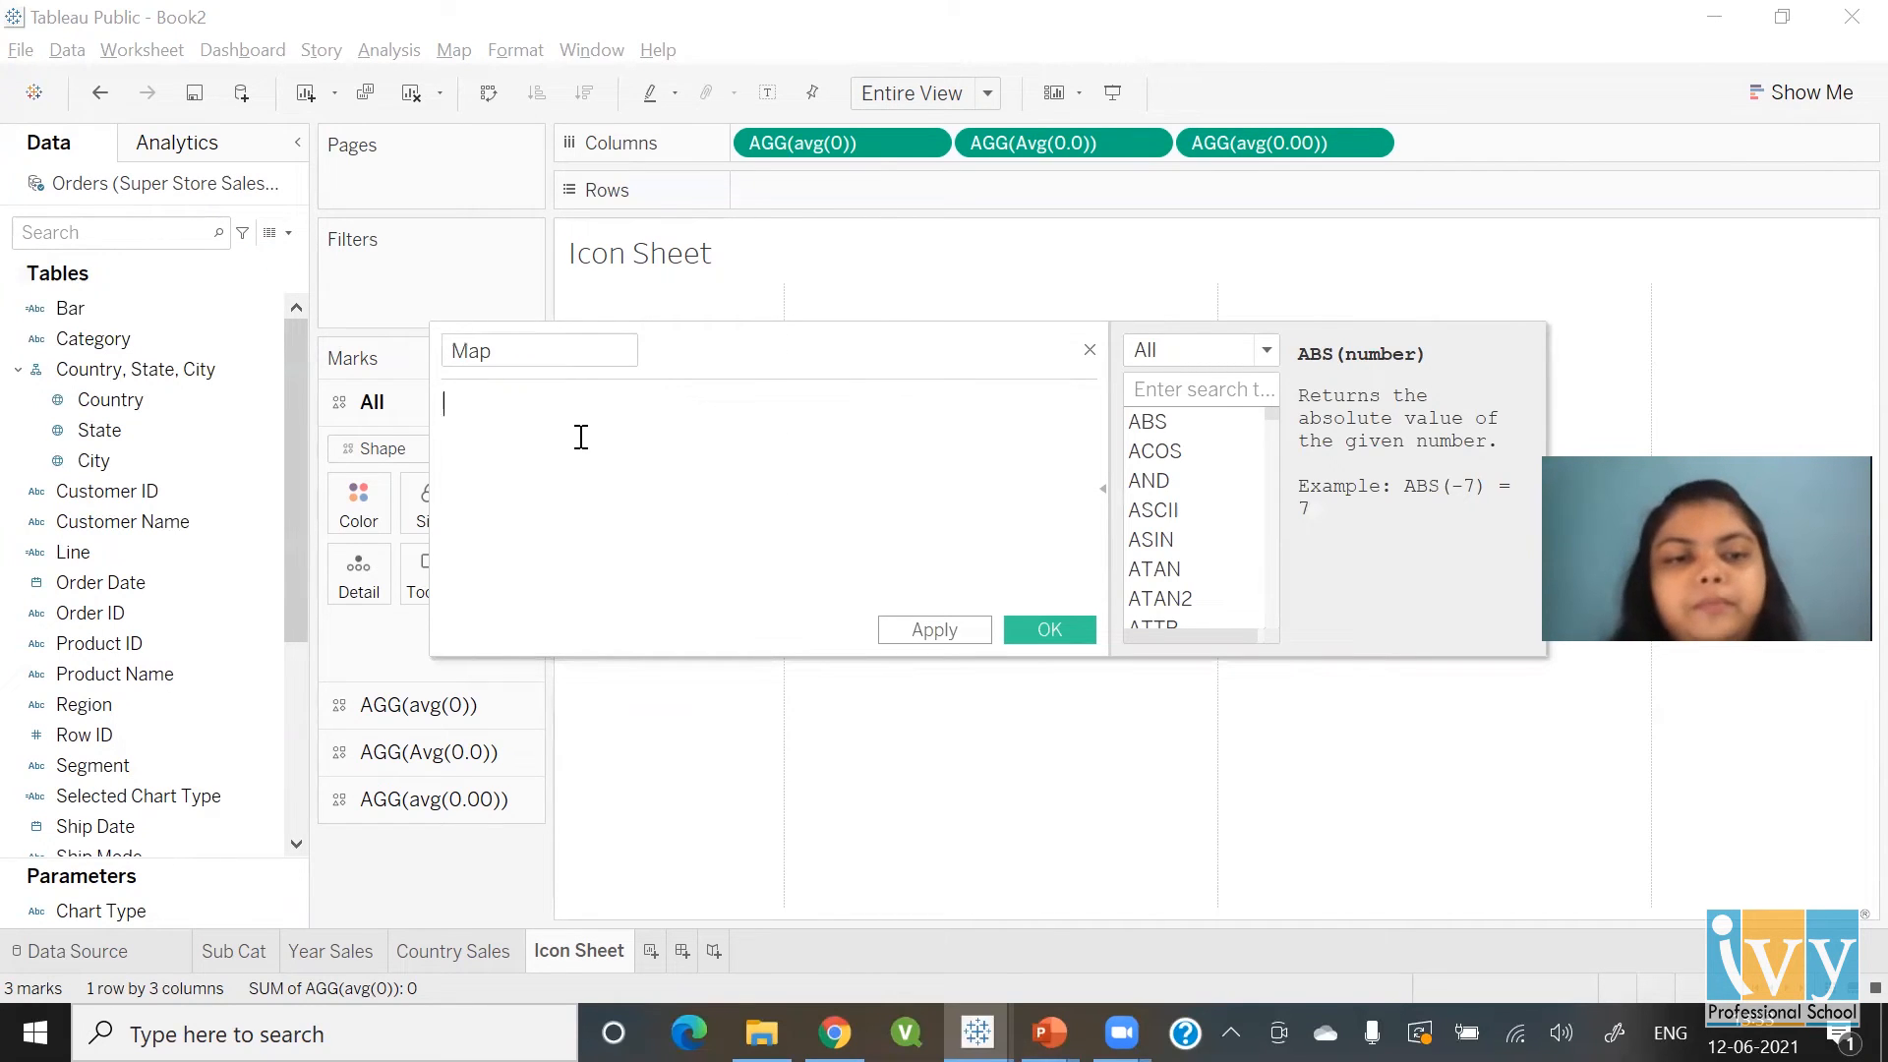
type("\"Map\"")
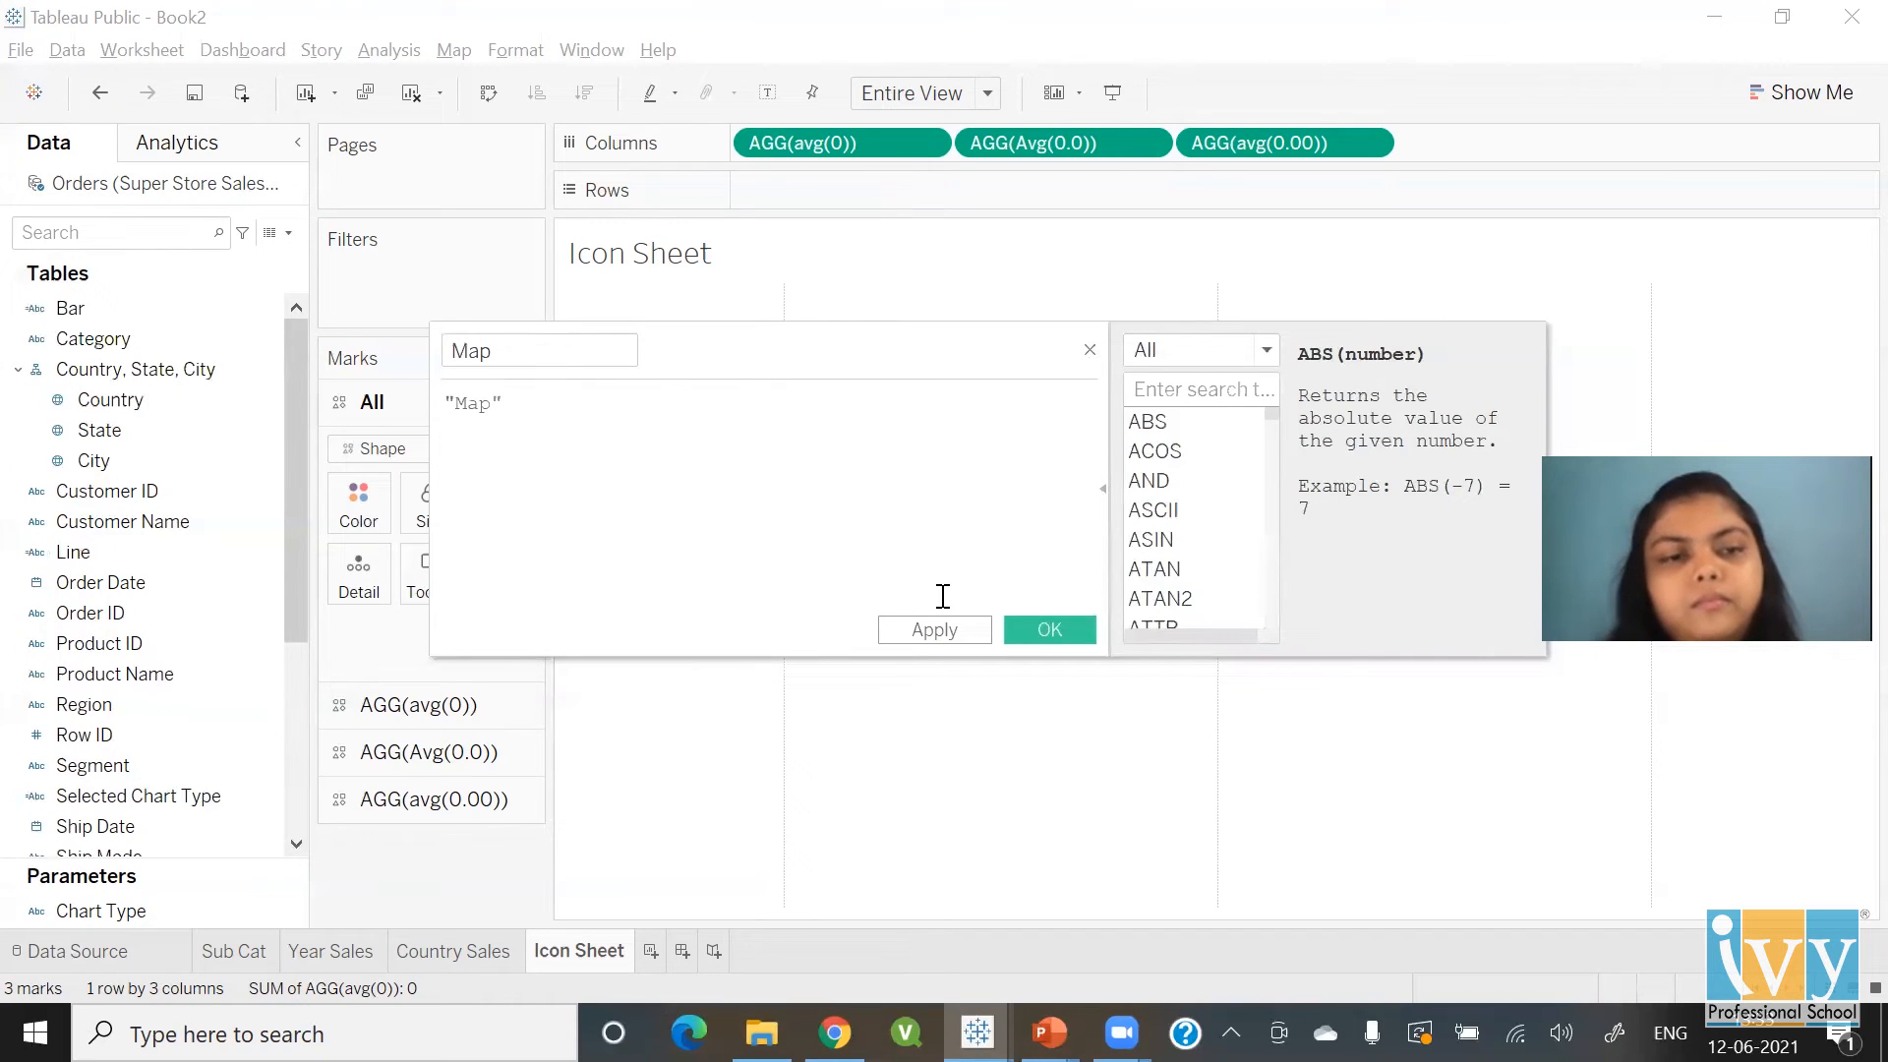
left_click(1054, 639)
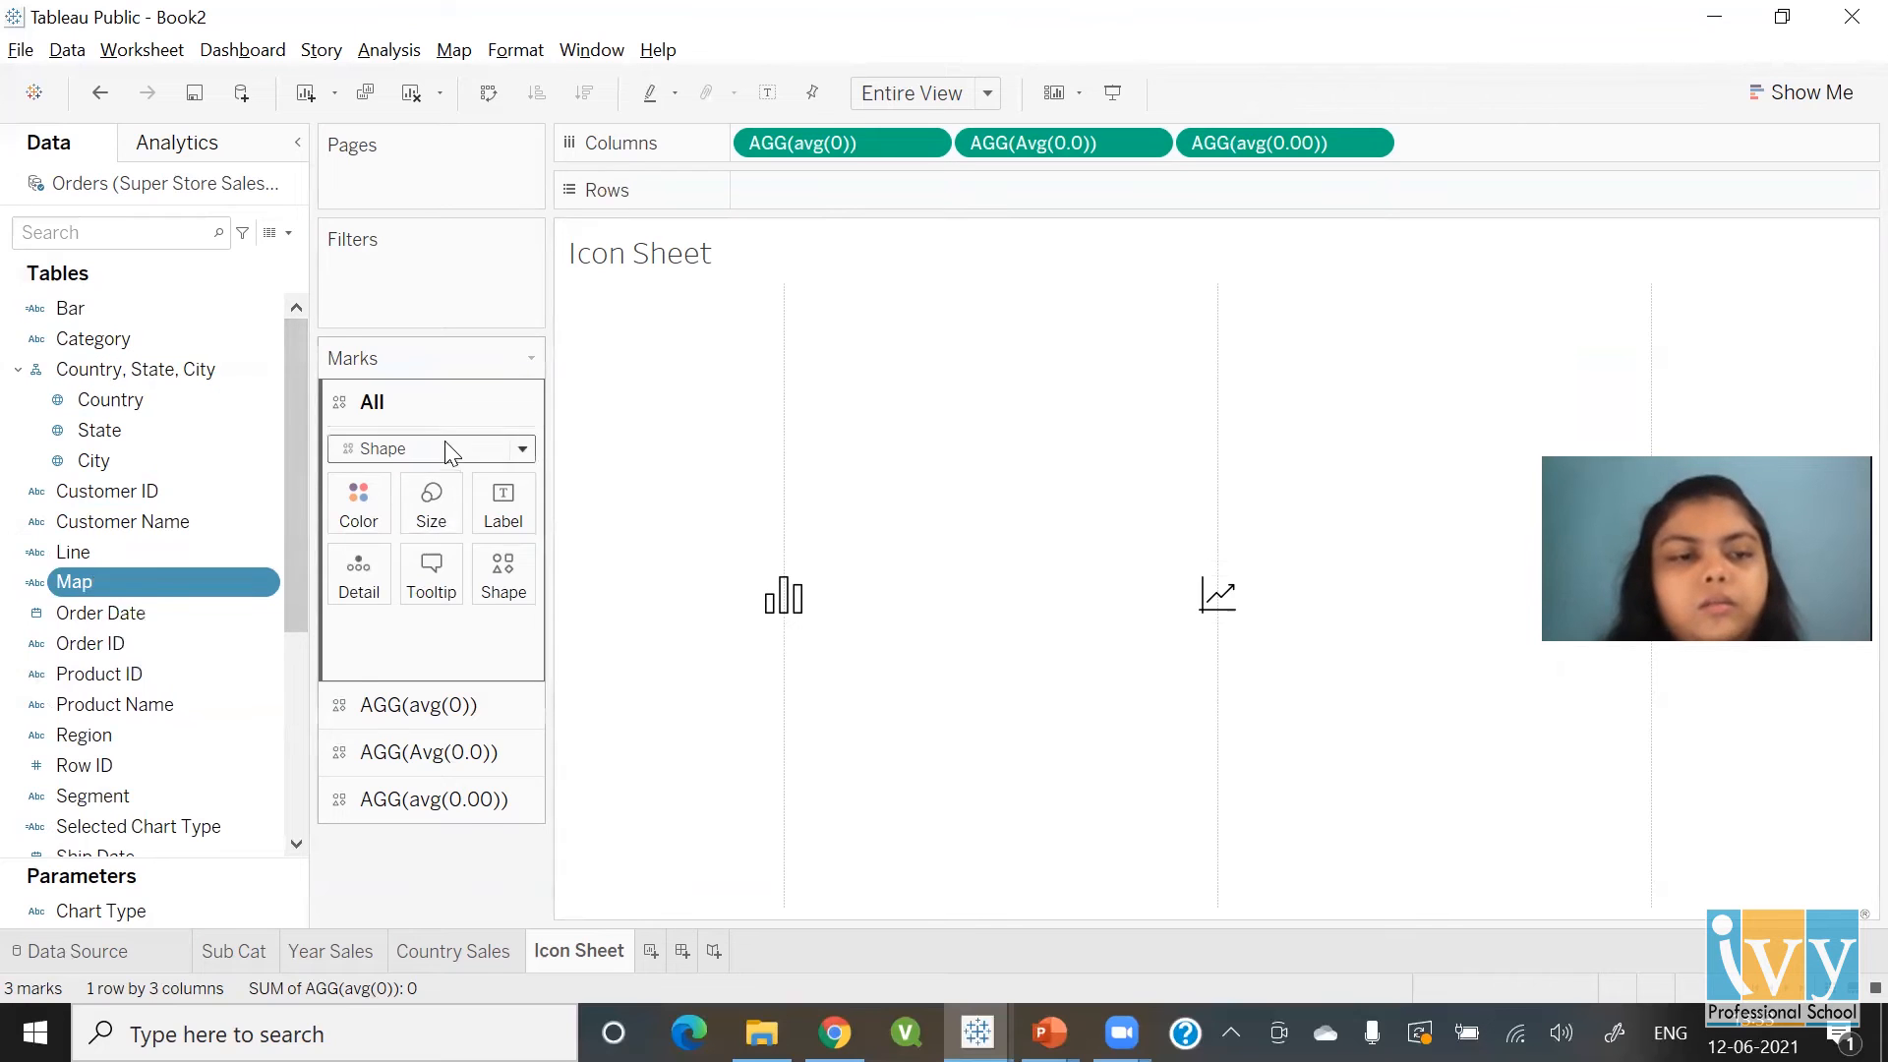
Put Bar on Shape for the first column and map it to the custom bar-chart icon
left_click(423, 708)
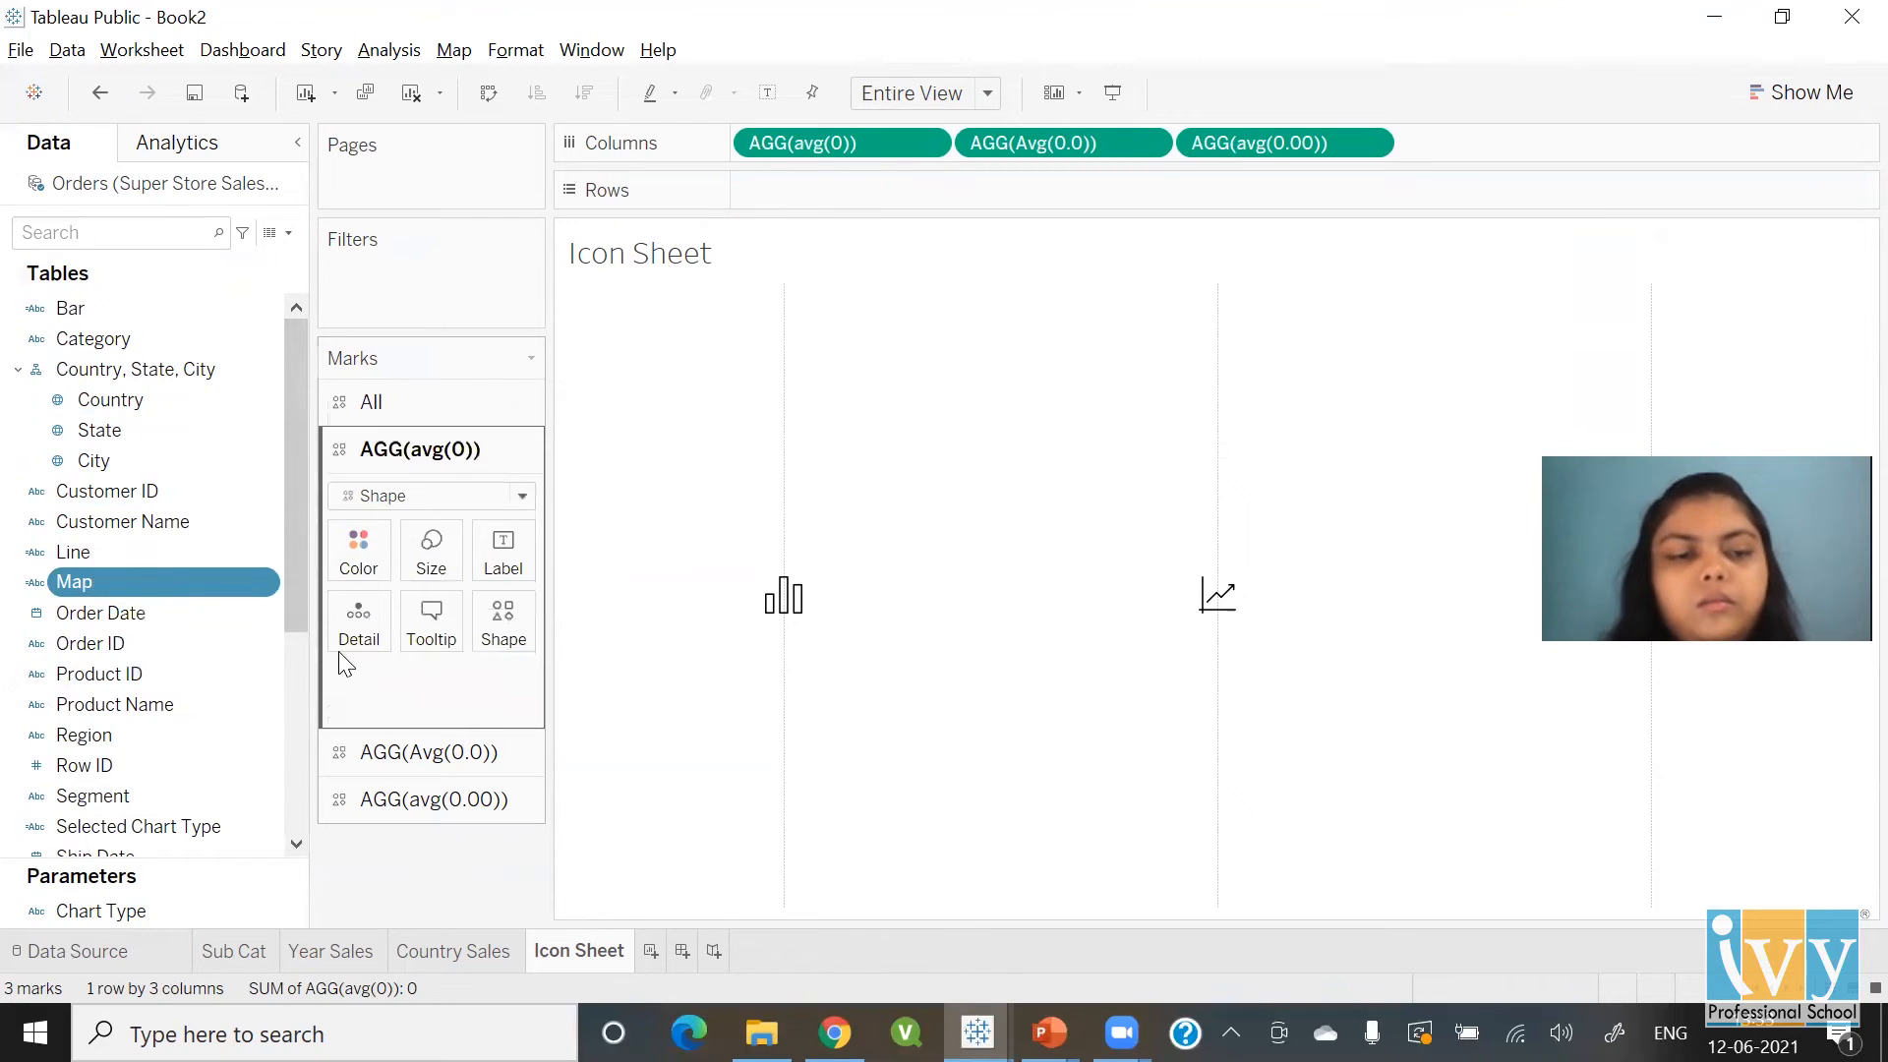
left_click_drag(65, 315, 500, 634)
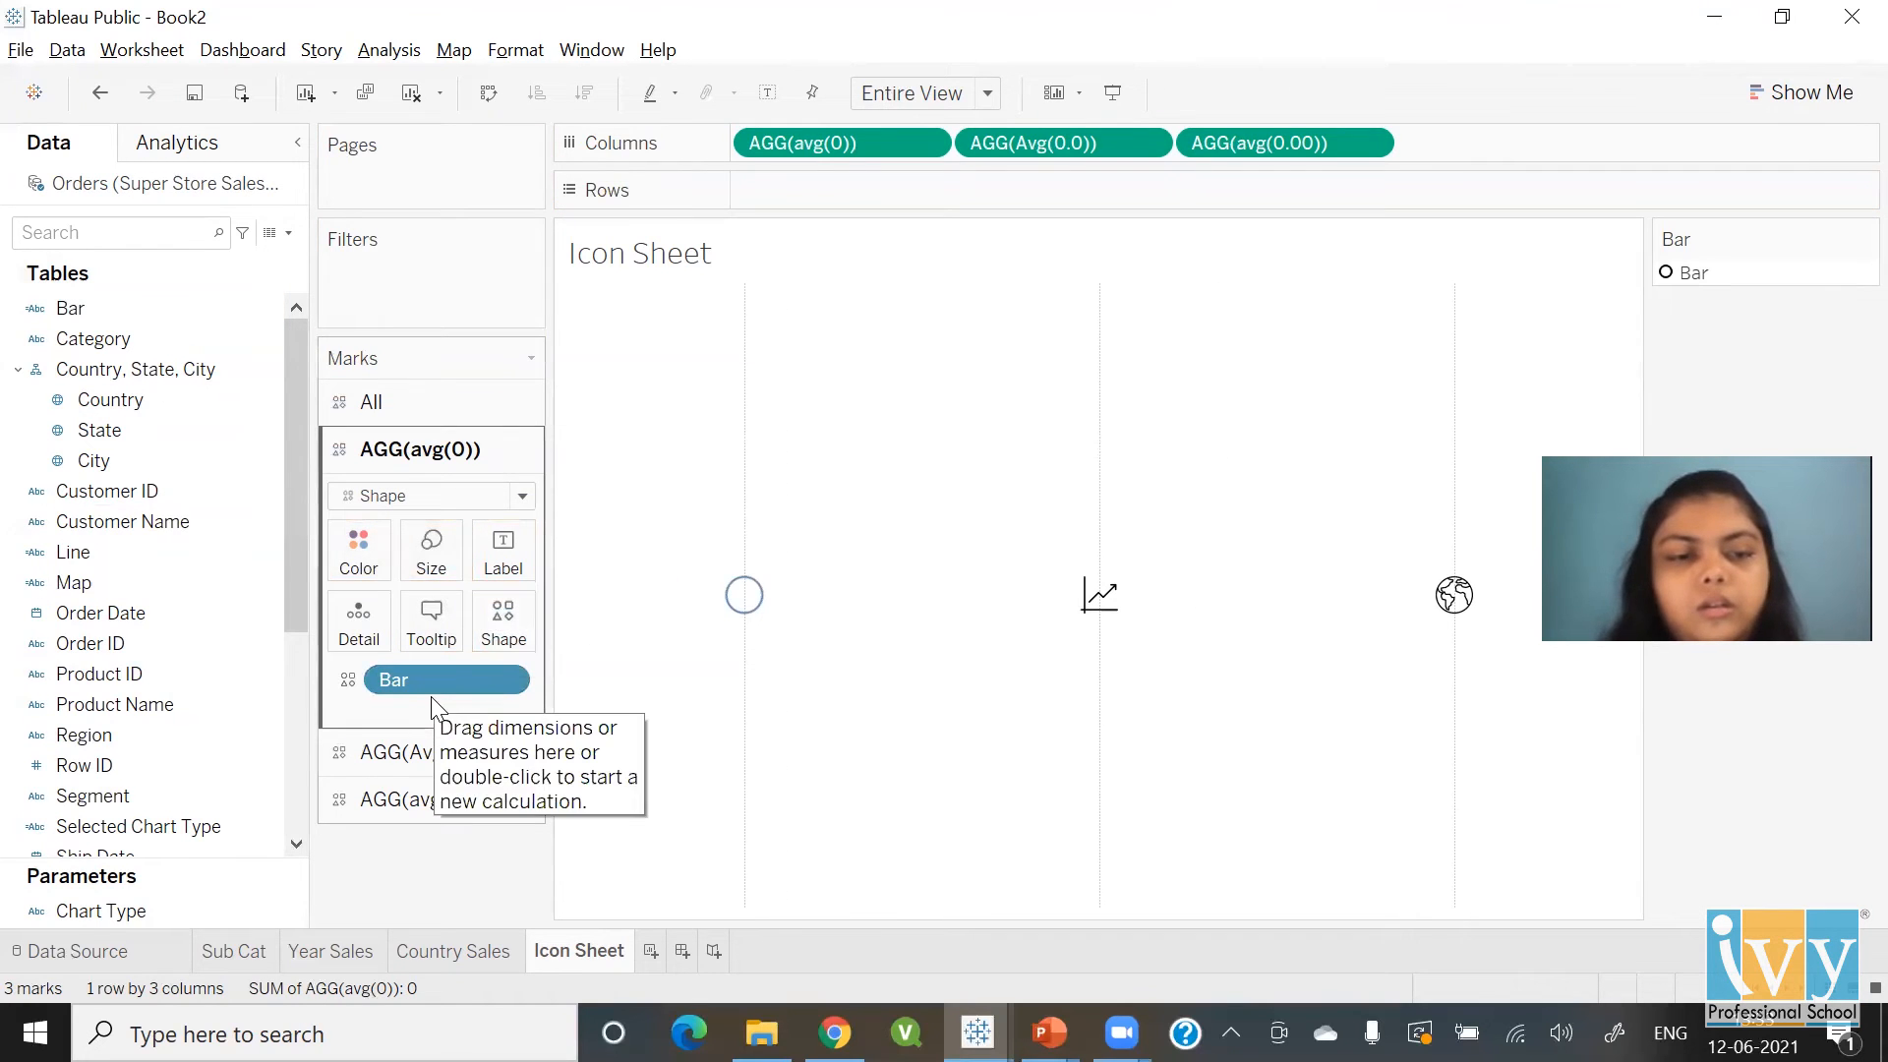
left_click(500, 638)
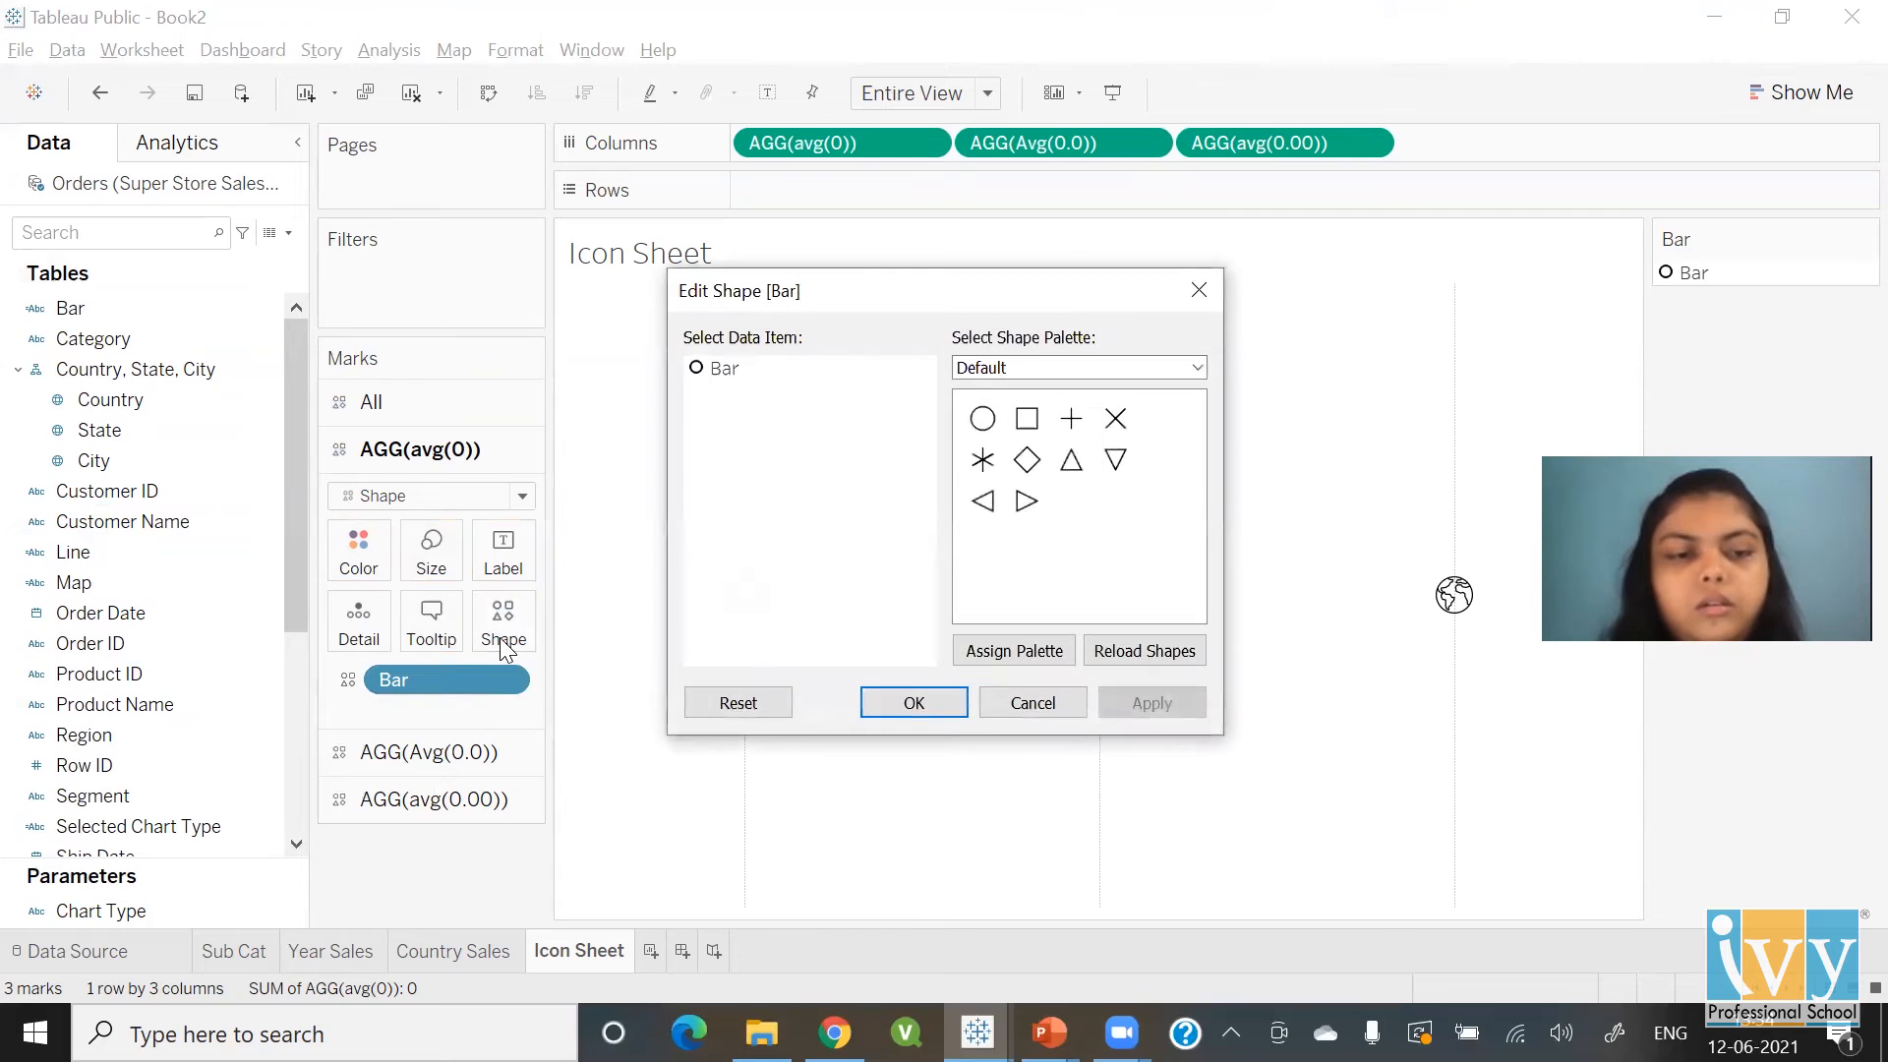
left_click(1053, 370)
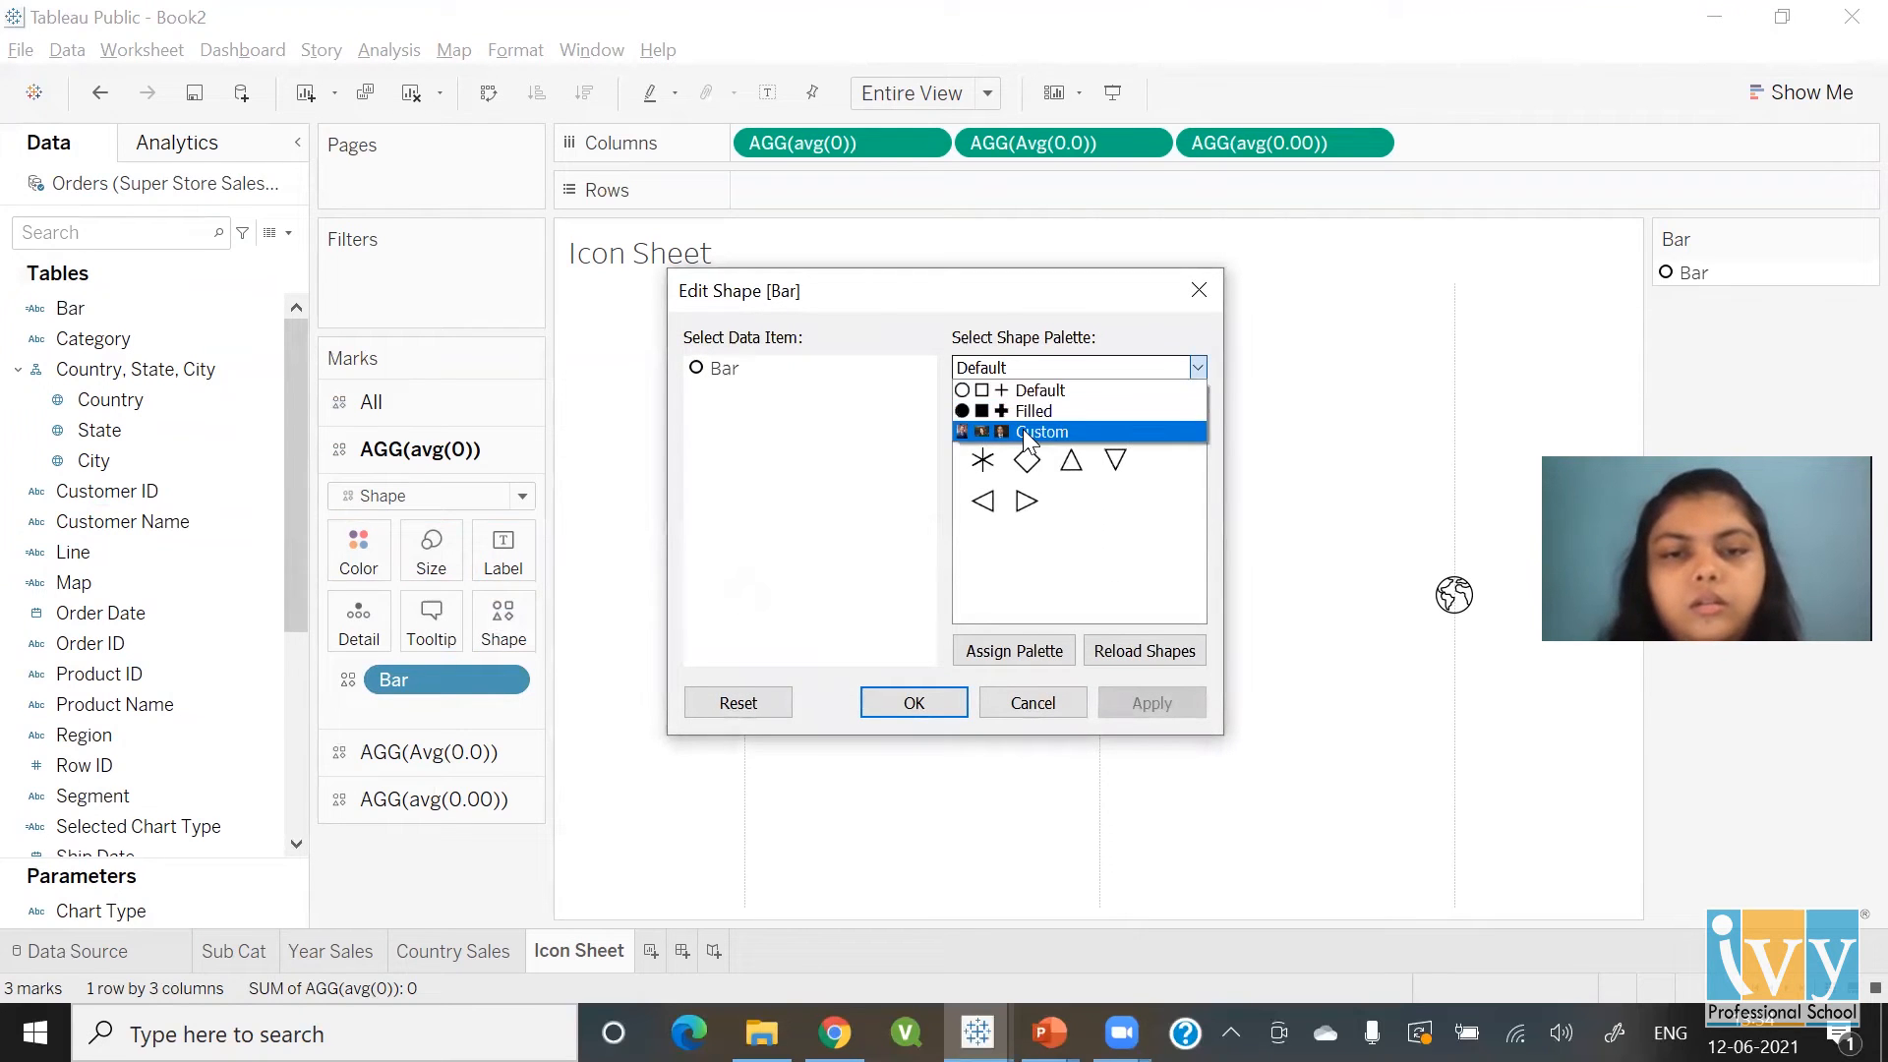
left_click(1026, 433)
left_click(724, 367)
left_click(983, 461)
left_click(912, 703)
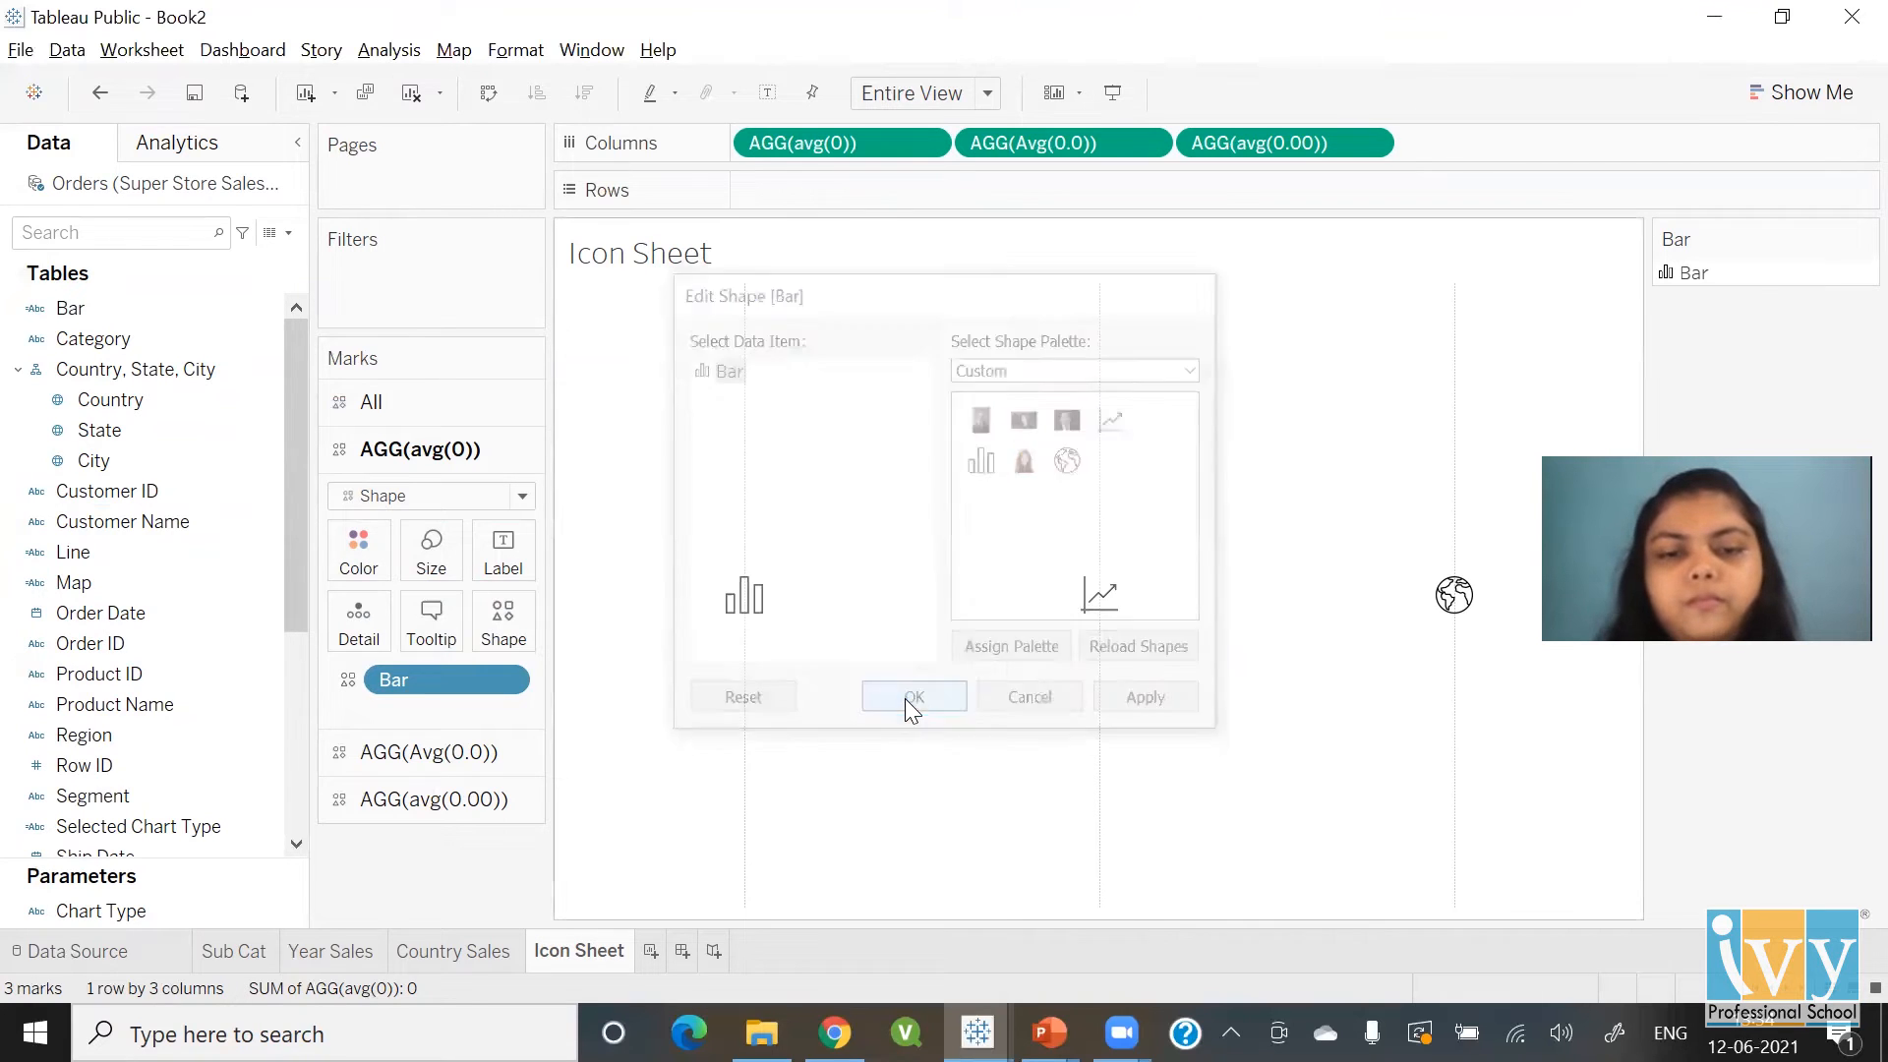
Put Line on Shape for the second column and map it to the custom line-chart icon
left_click(439, 757)
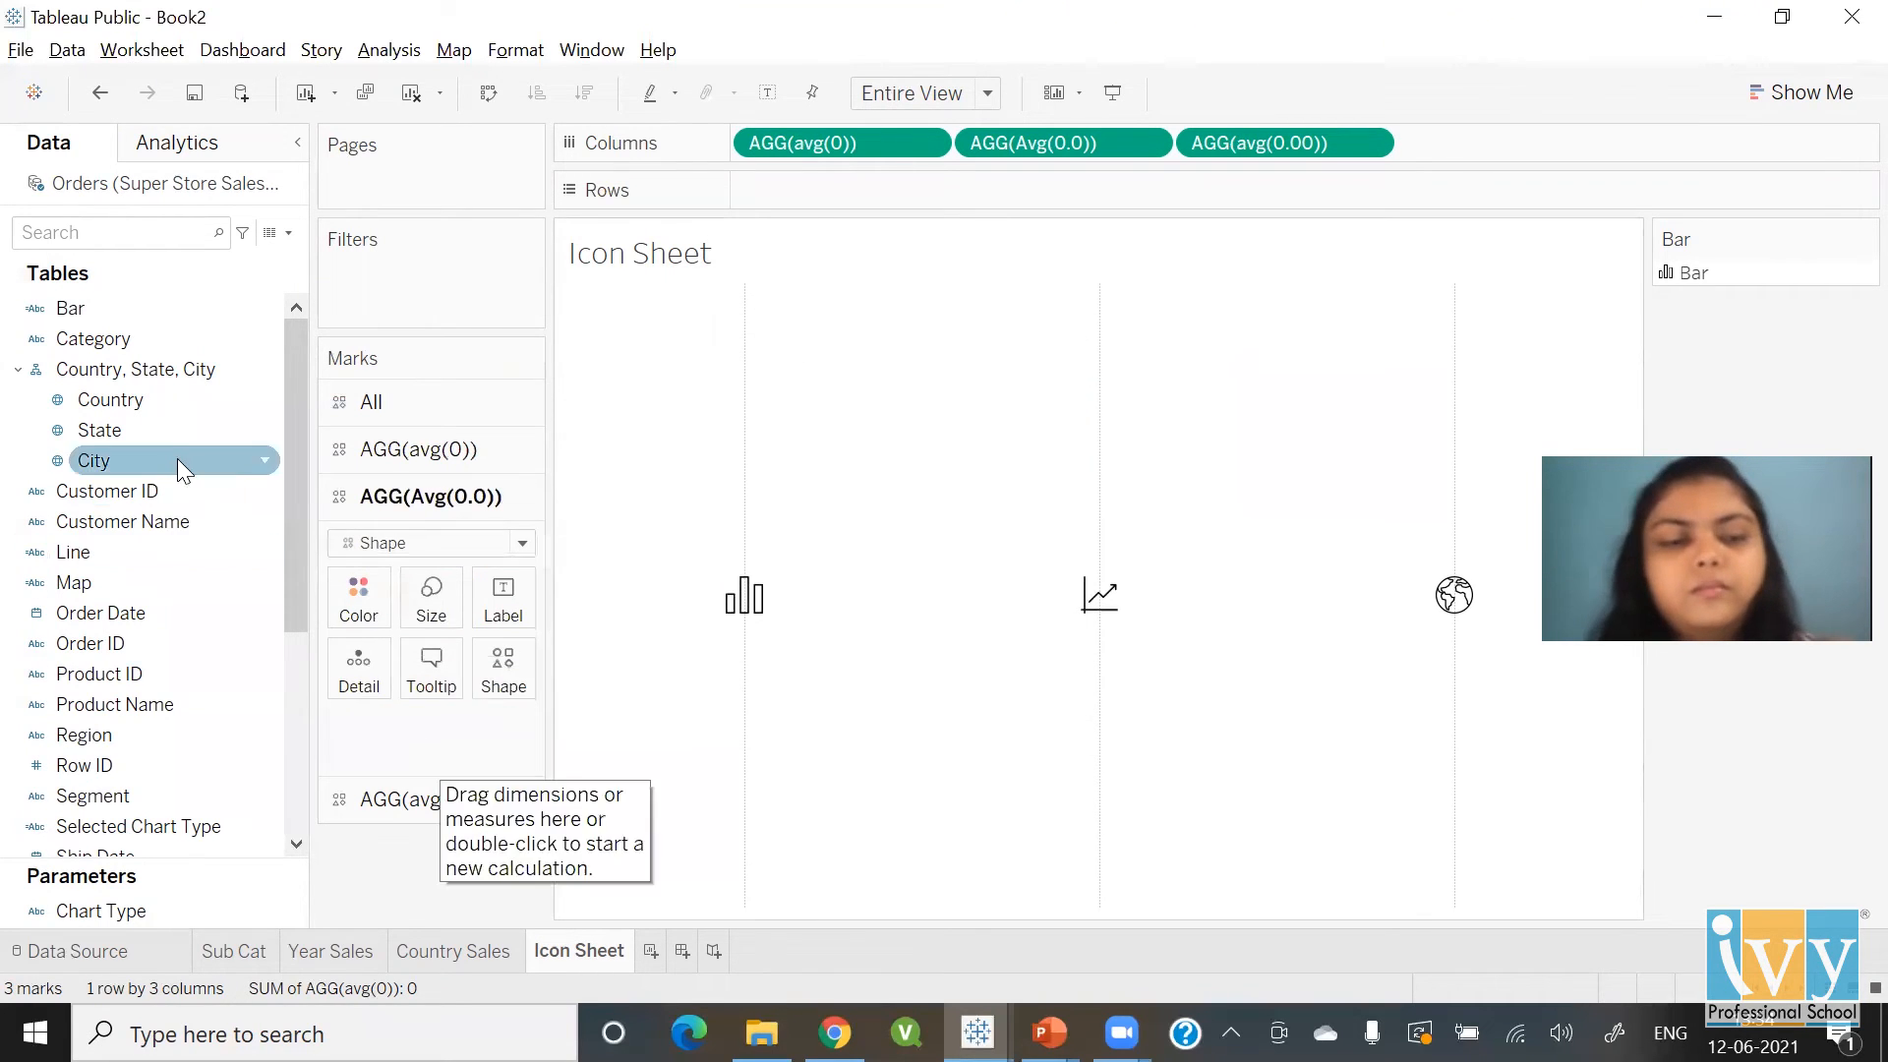
left_click_drag(87, 553, 511, 672)
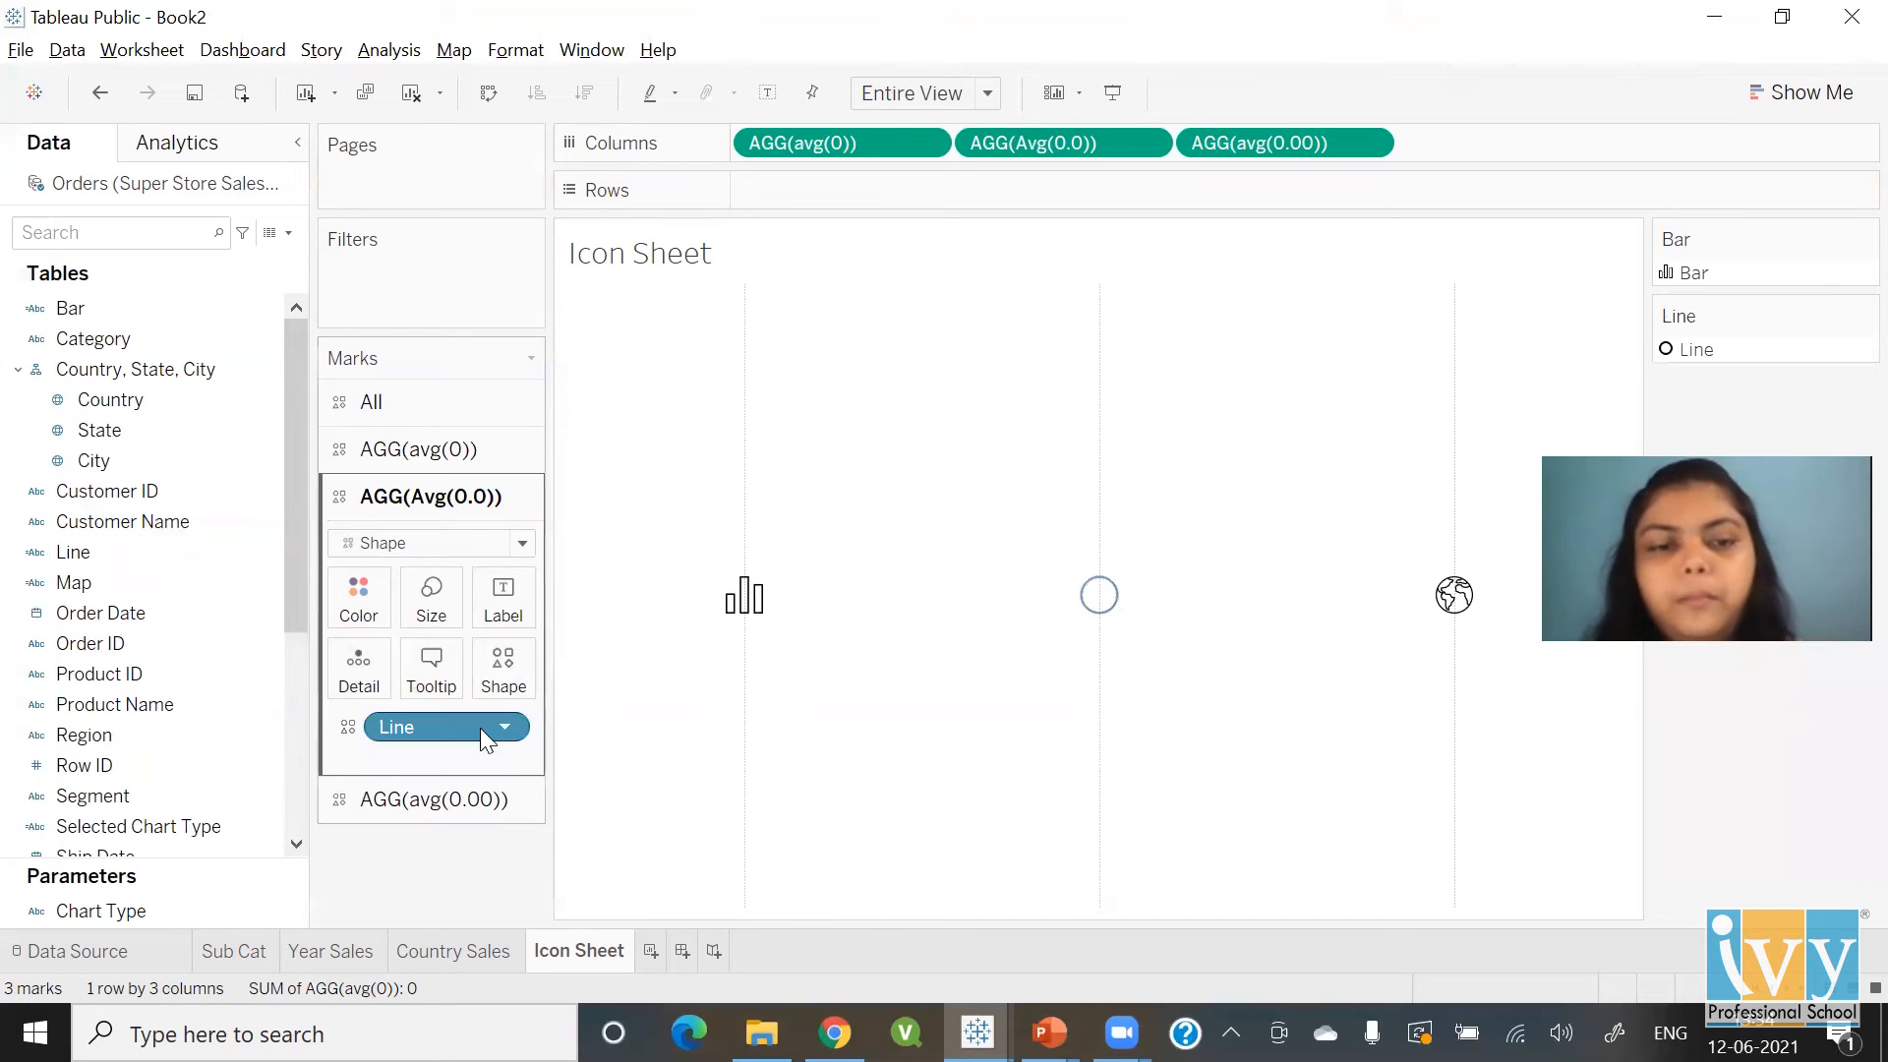
left_click(504, 669)
left_click(1048, 370)
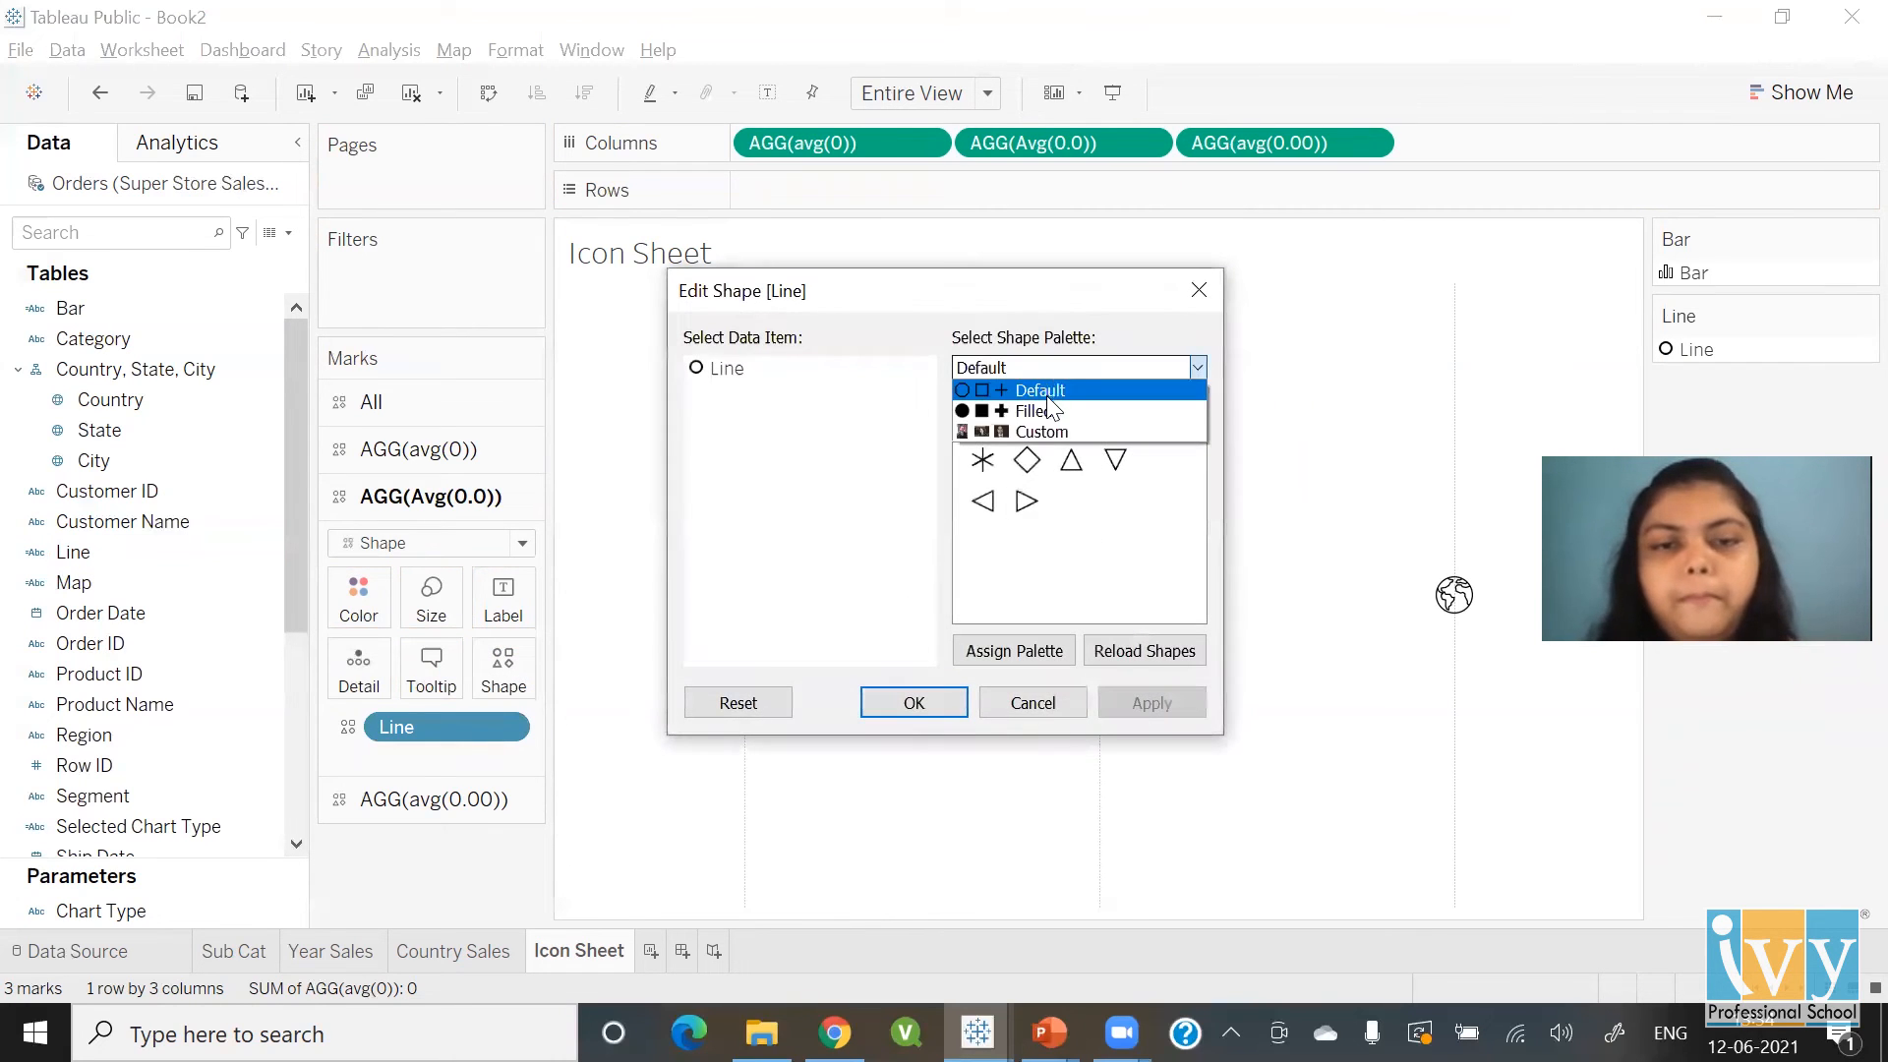
left_click(1131, 426)
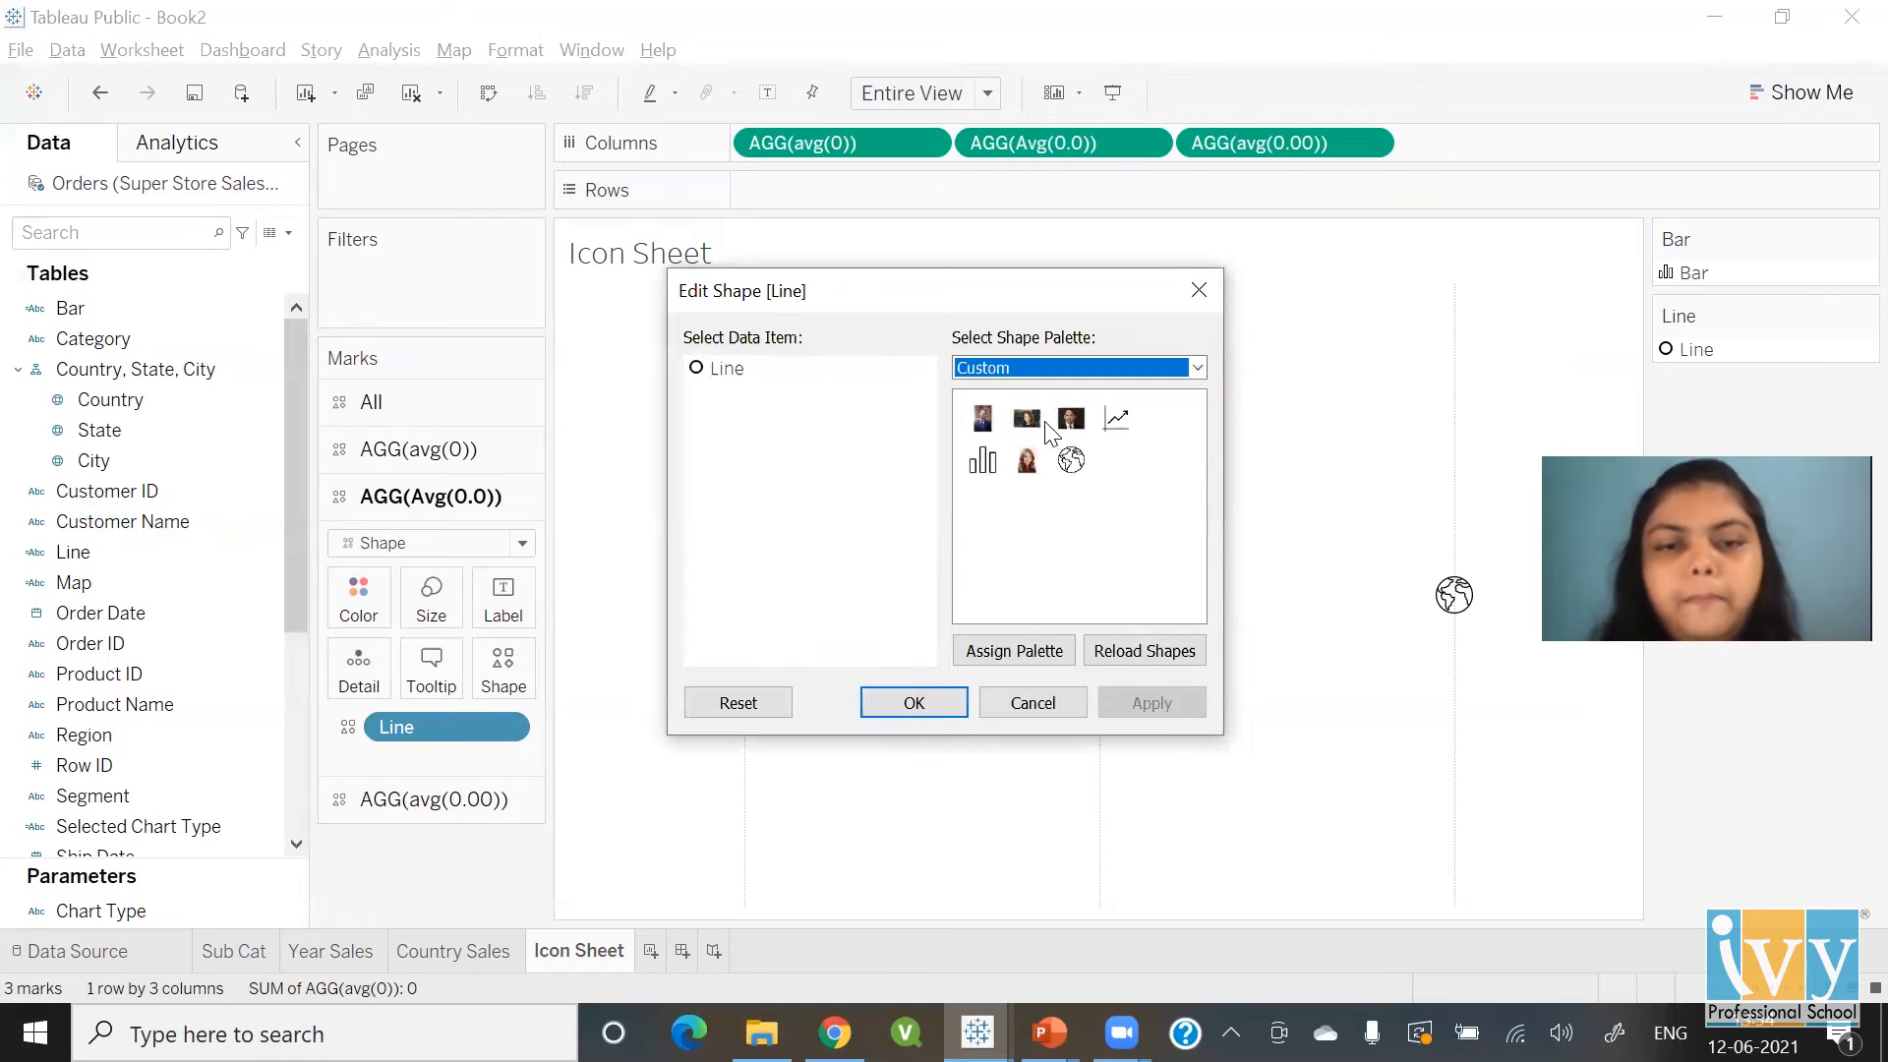
left_click(1111, 421)
left_click(908, 704)
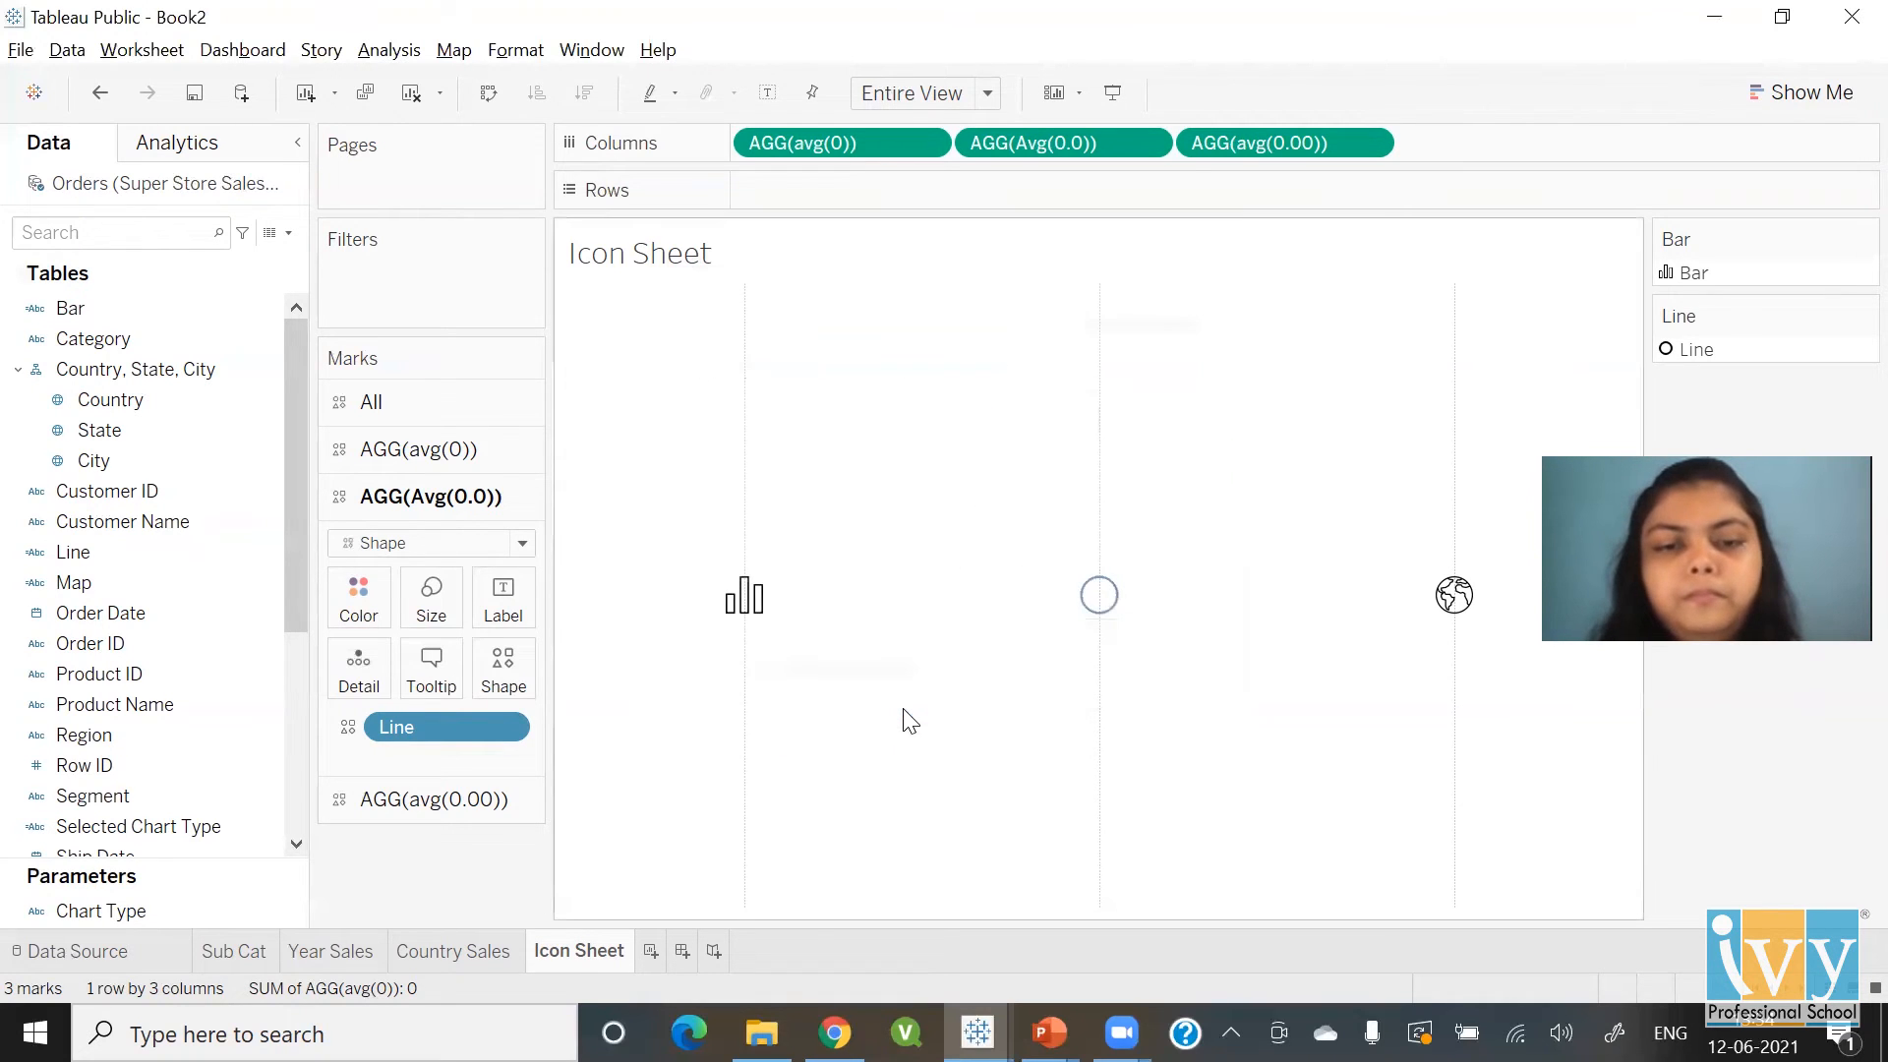
left_click(502, 669)
left_click(1013, 369)
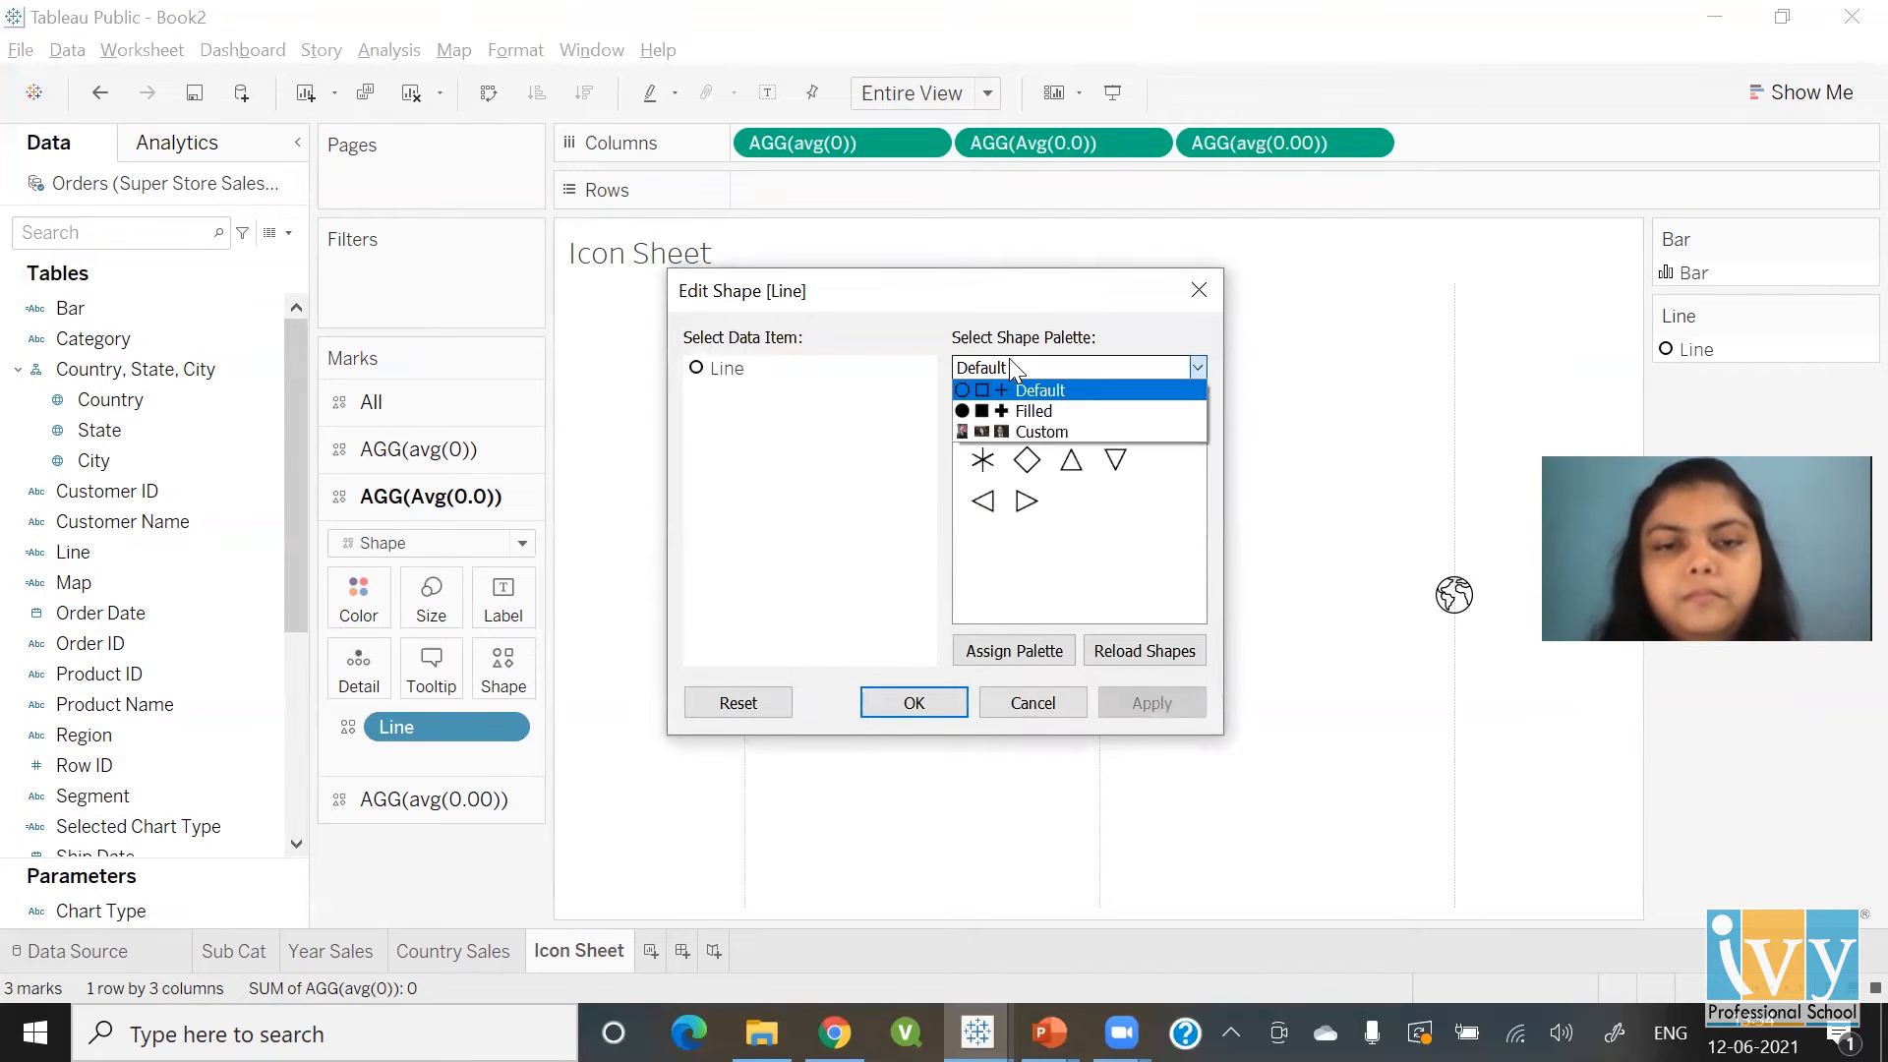
left_click(1041, 433)
left_click(738, 373)
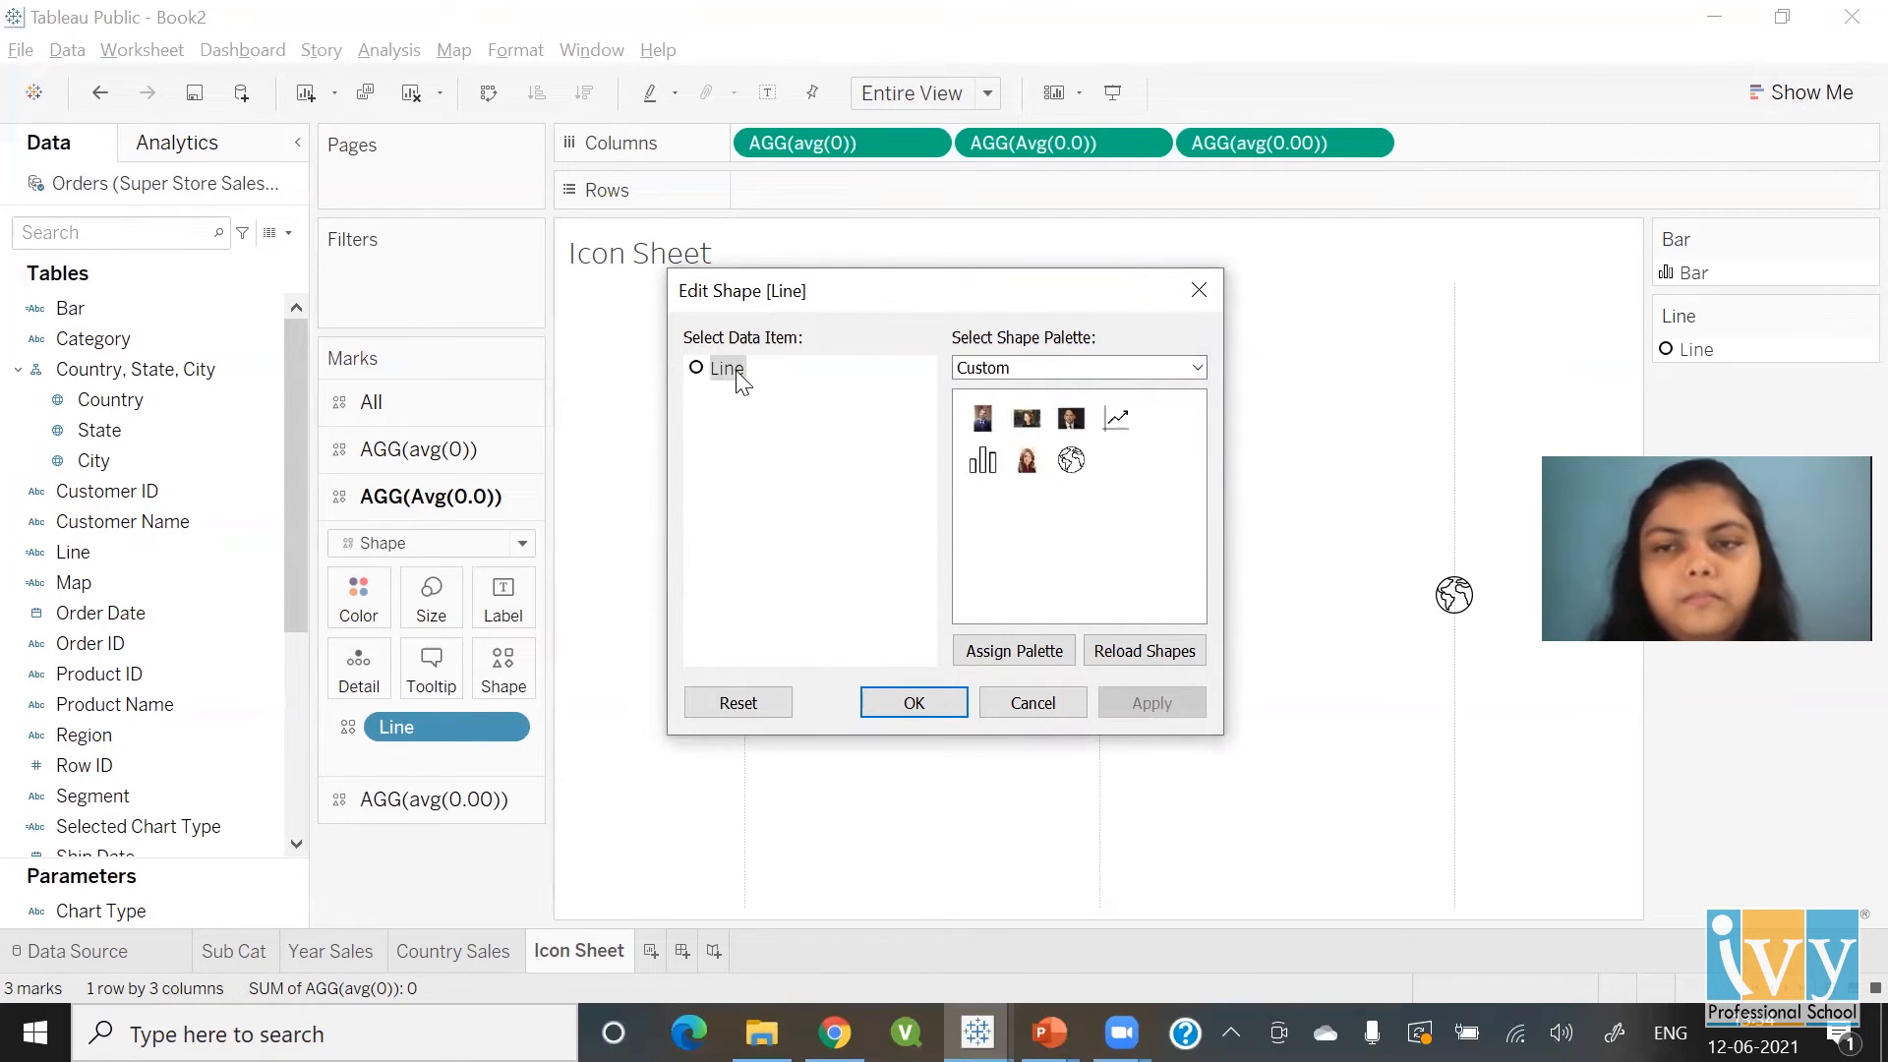
left_click(1116, 420)
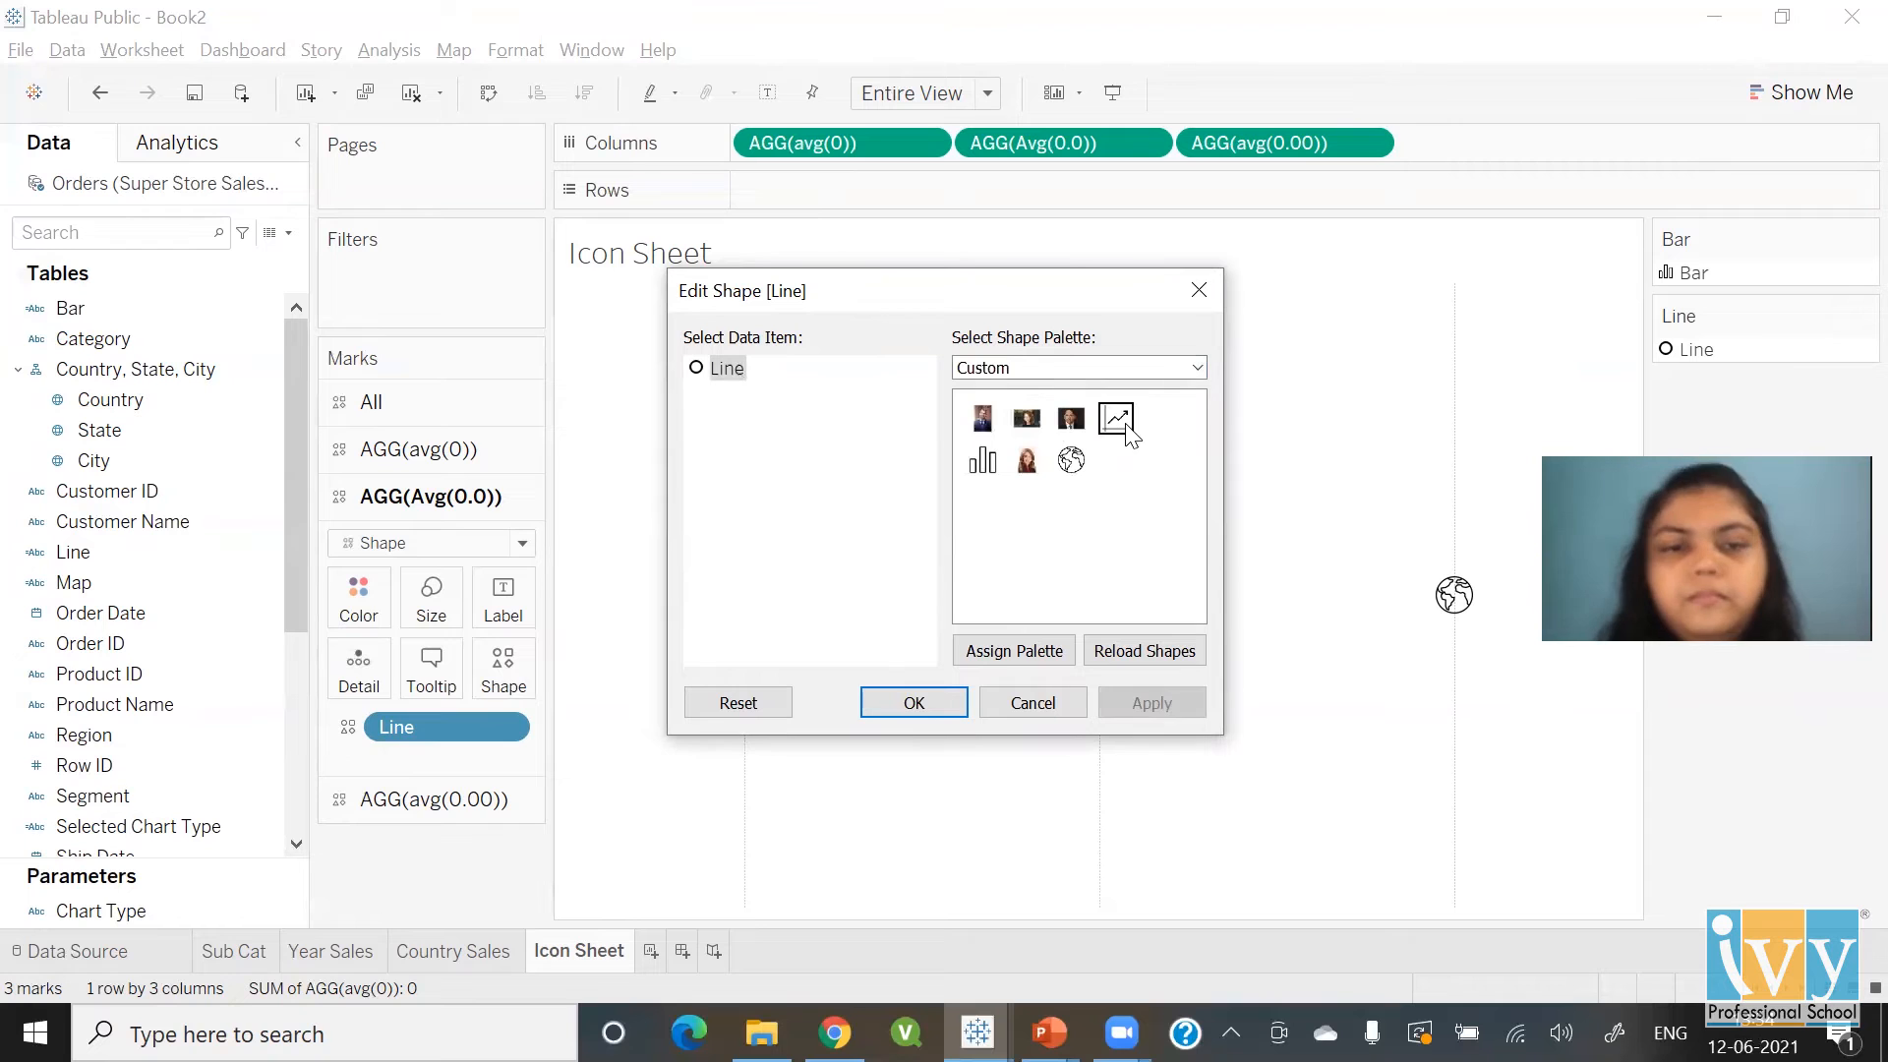
left_click(891, 710)
Put Map on Shape for the third column and map it to the custom globe icon
left_click(463, 798)
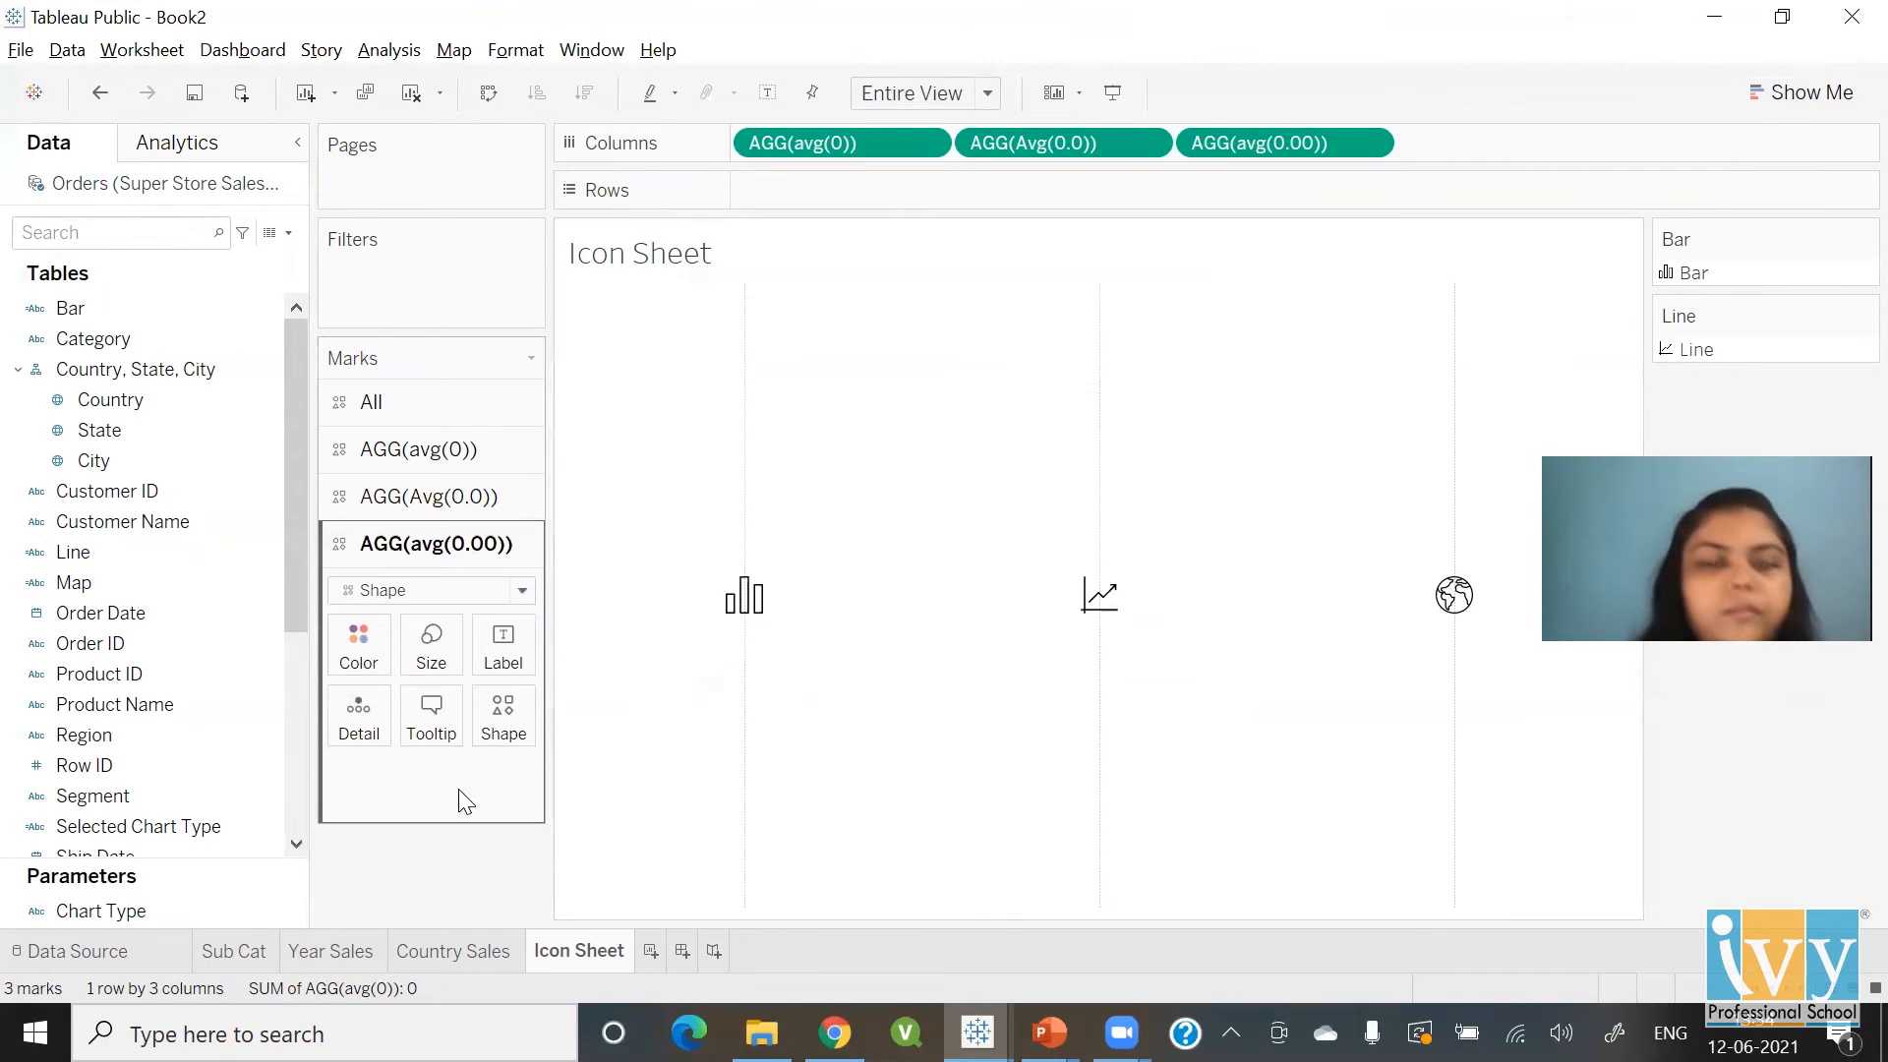
left_click(500, 720)
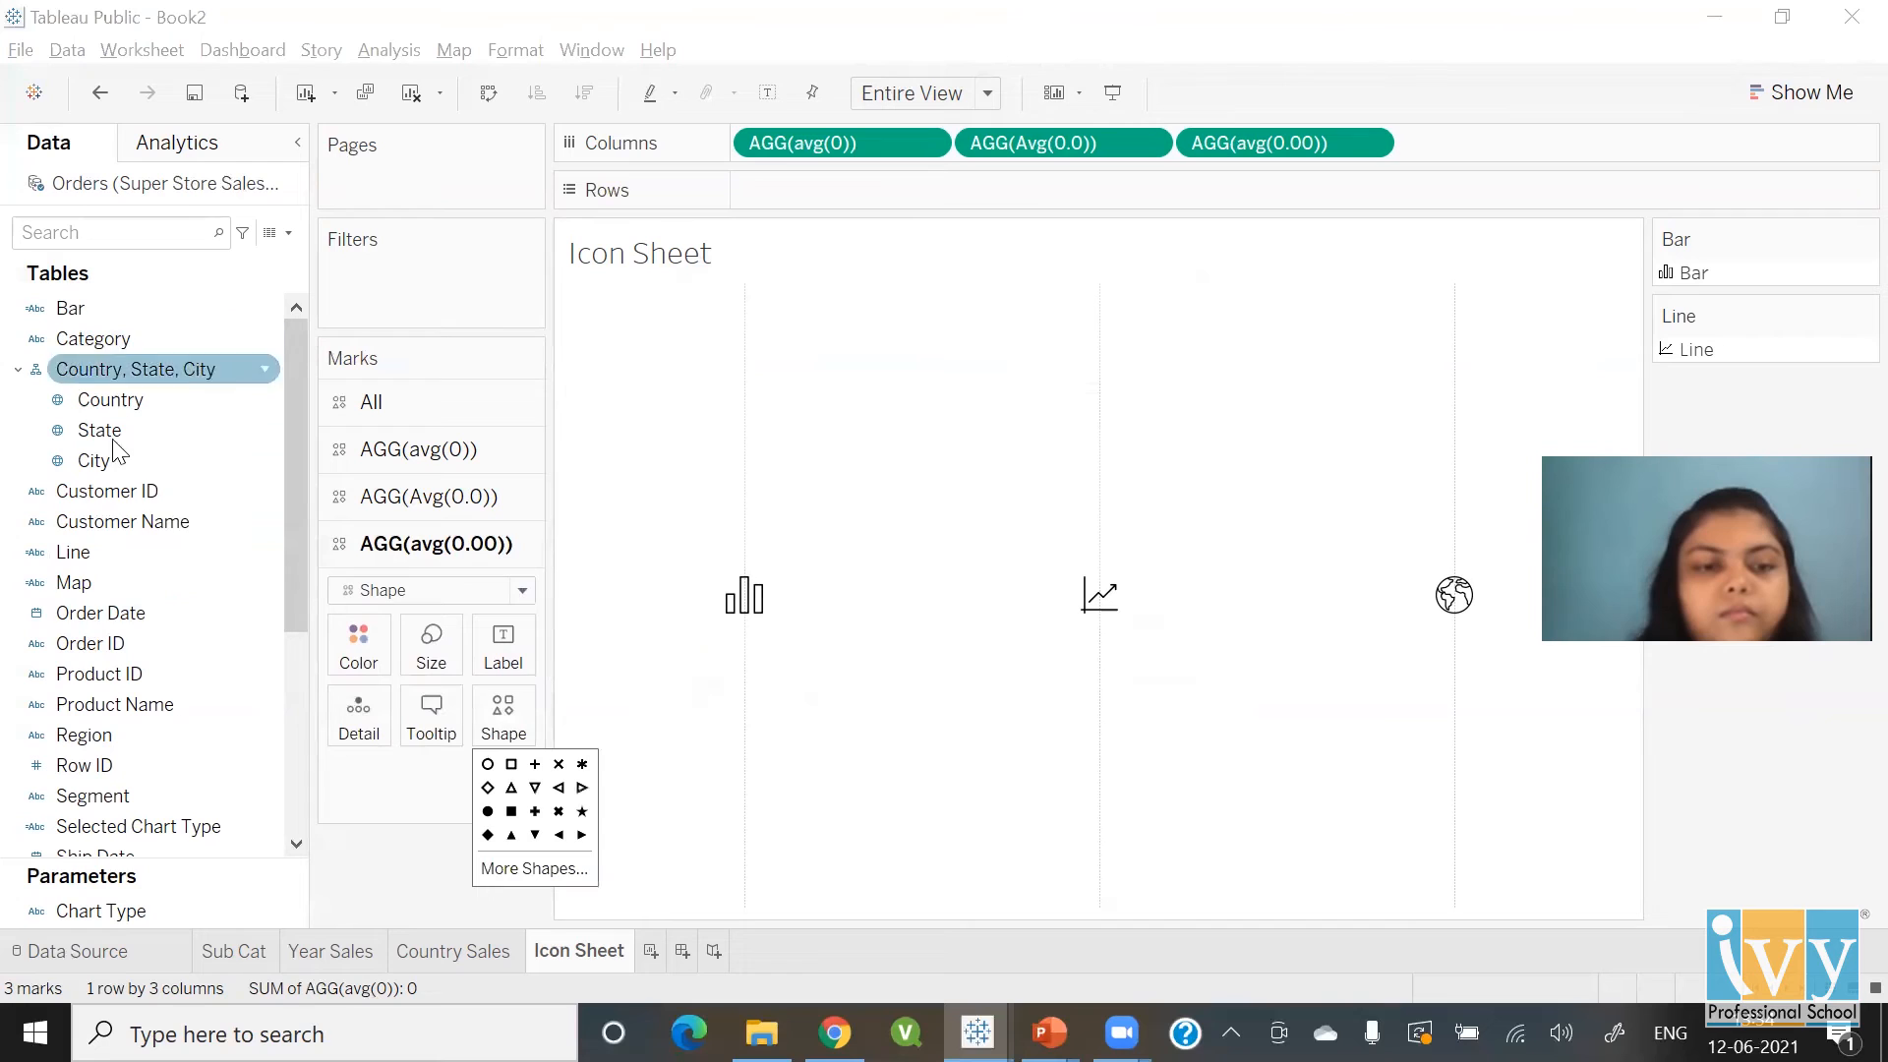
left_click_drag(93, 574, 500, 716)
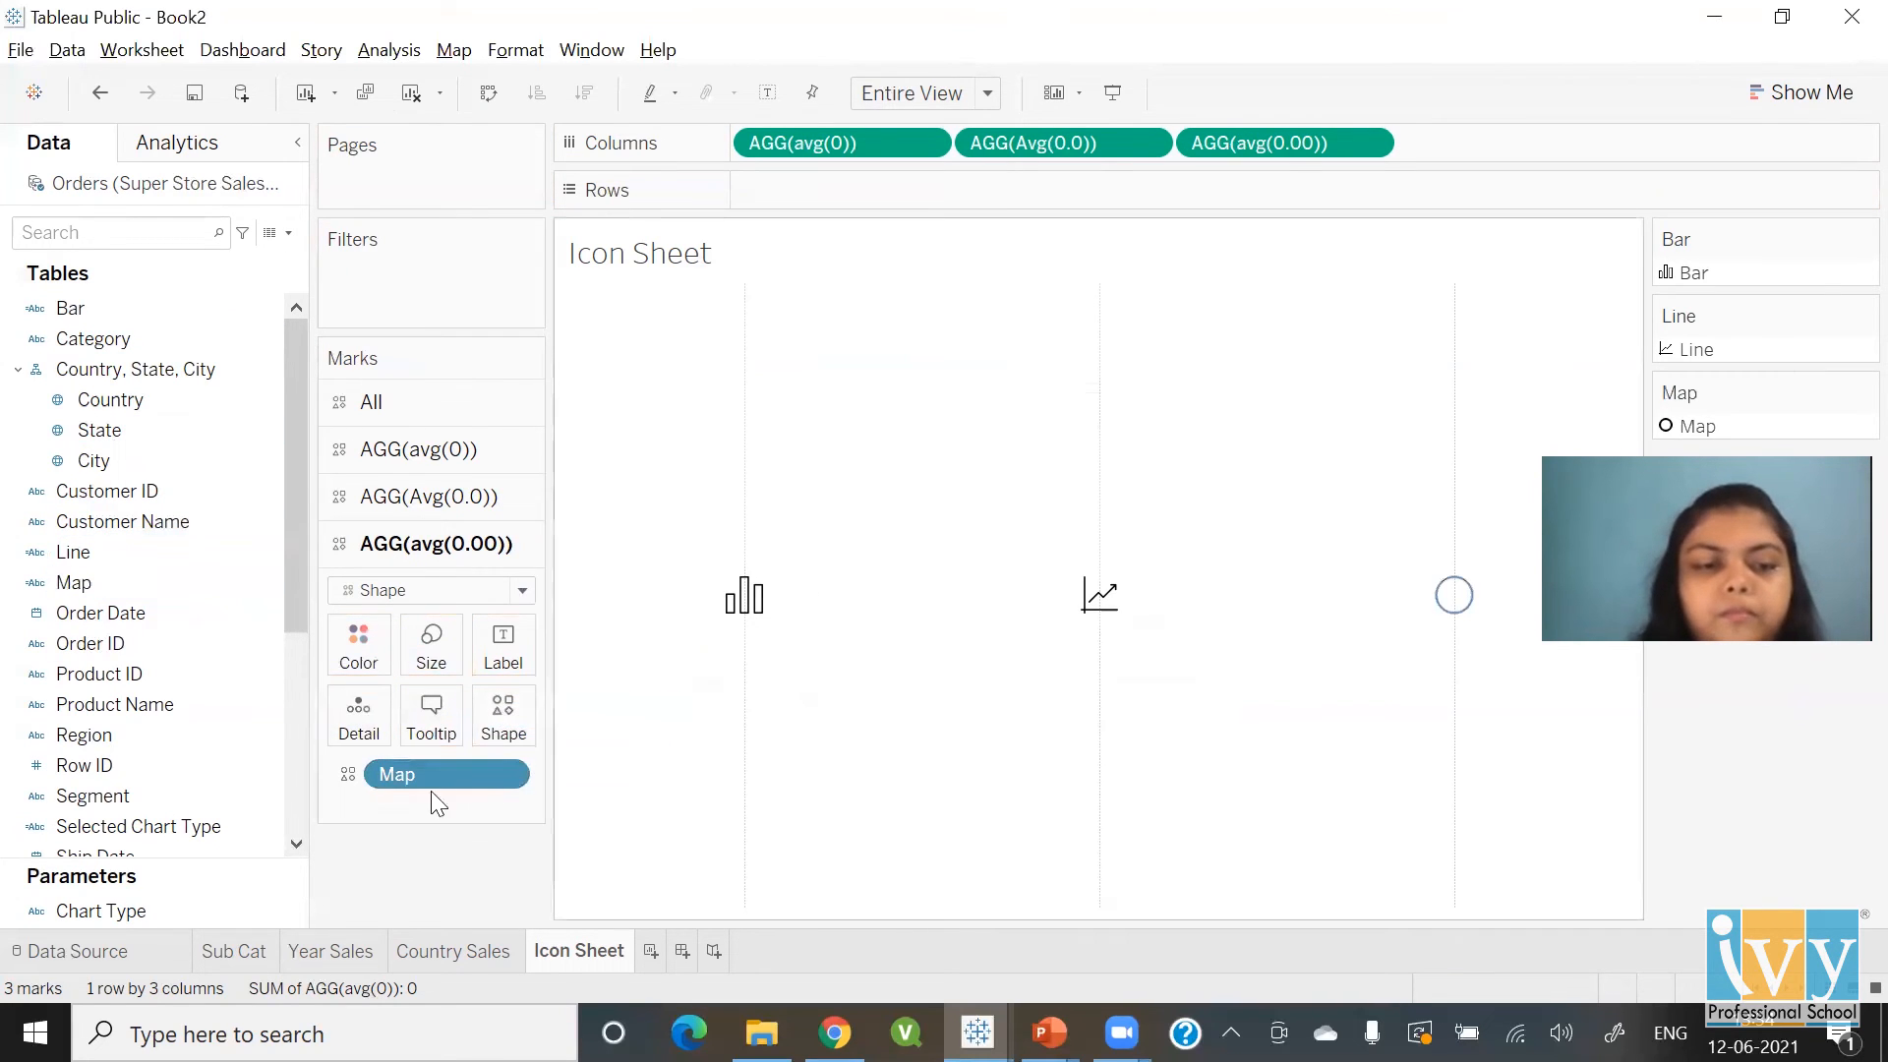
left_click(502, 716)
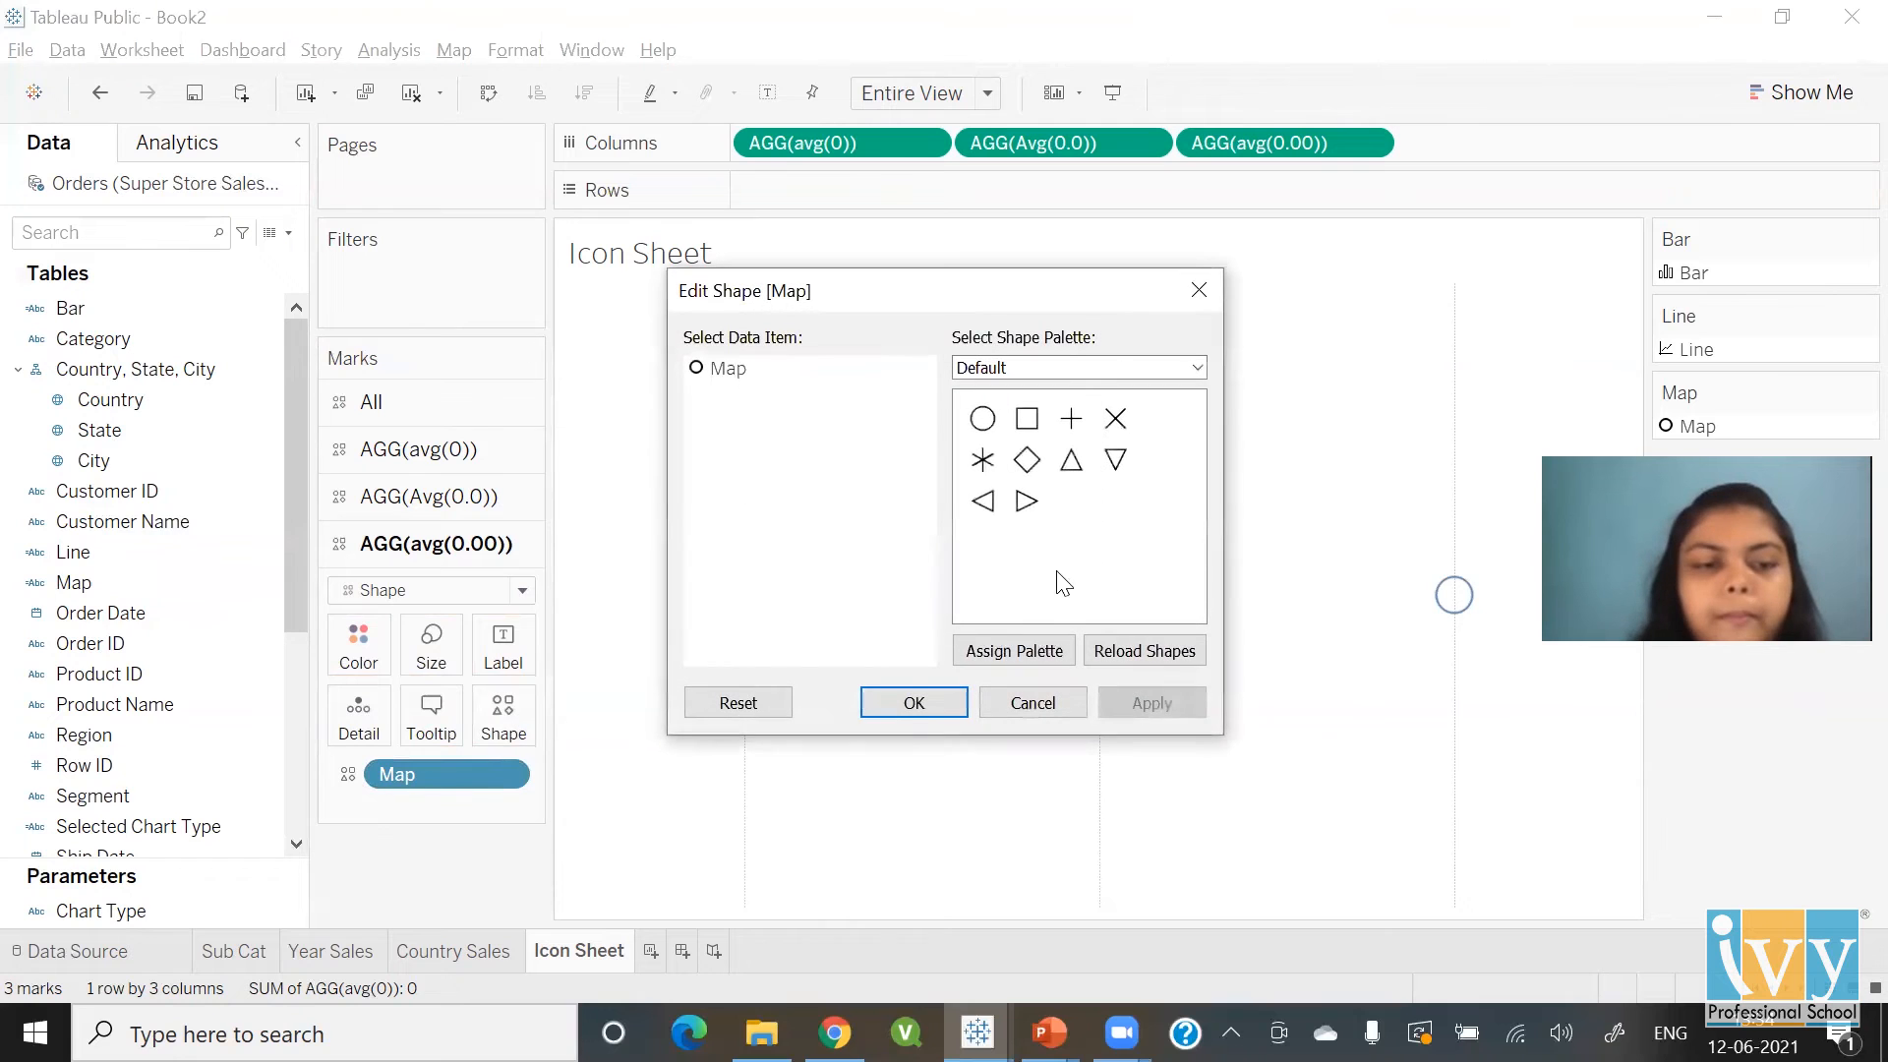
left_click(1075, 370)
left_click(1066, 431)
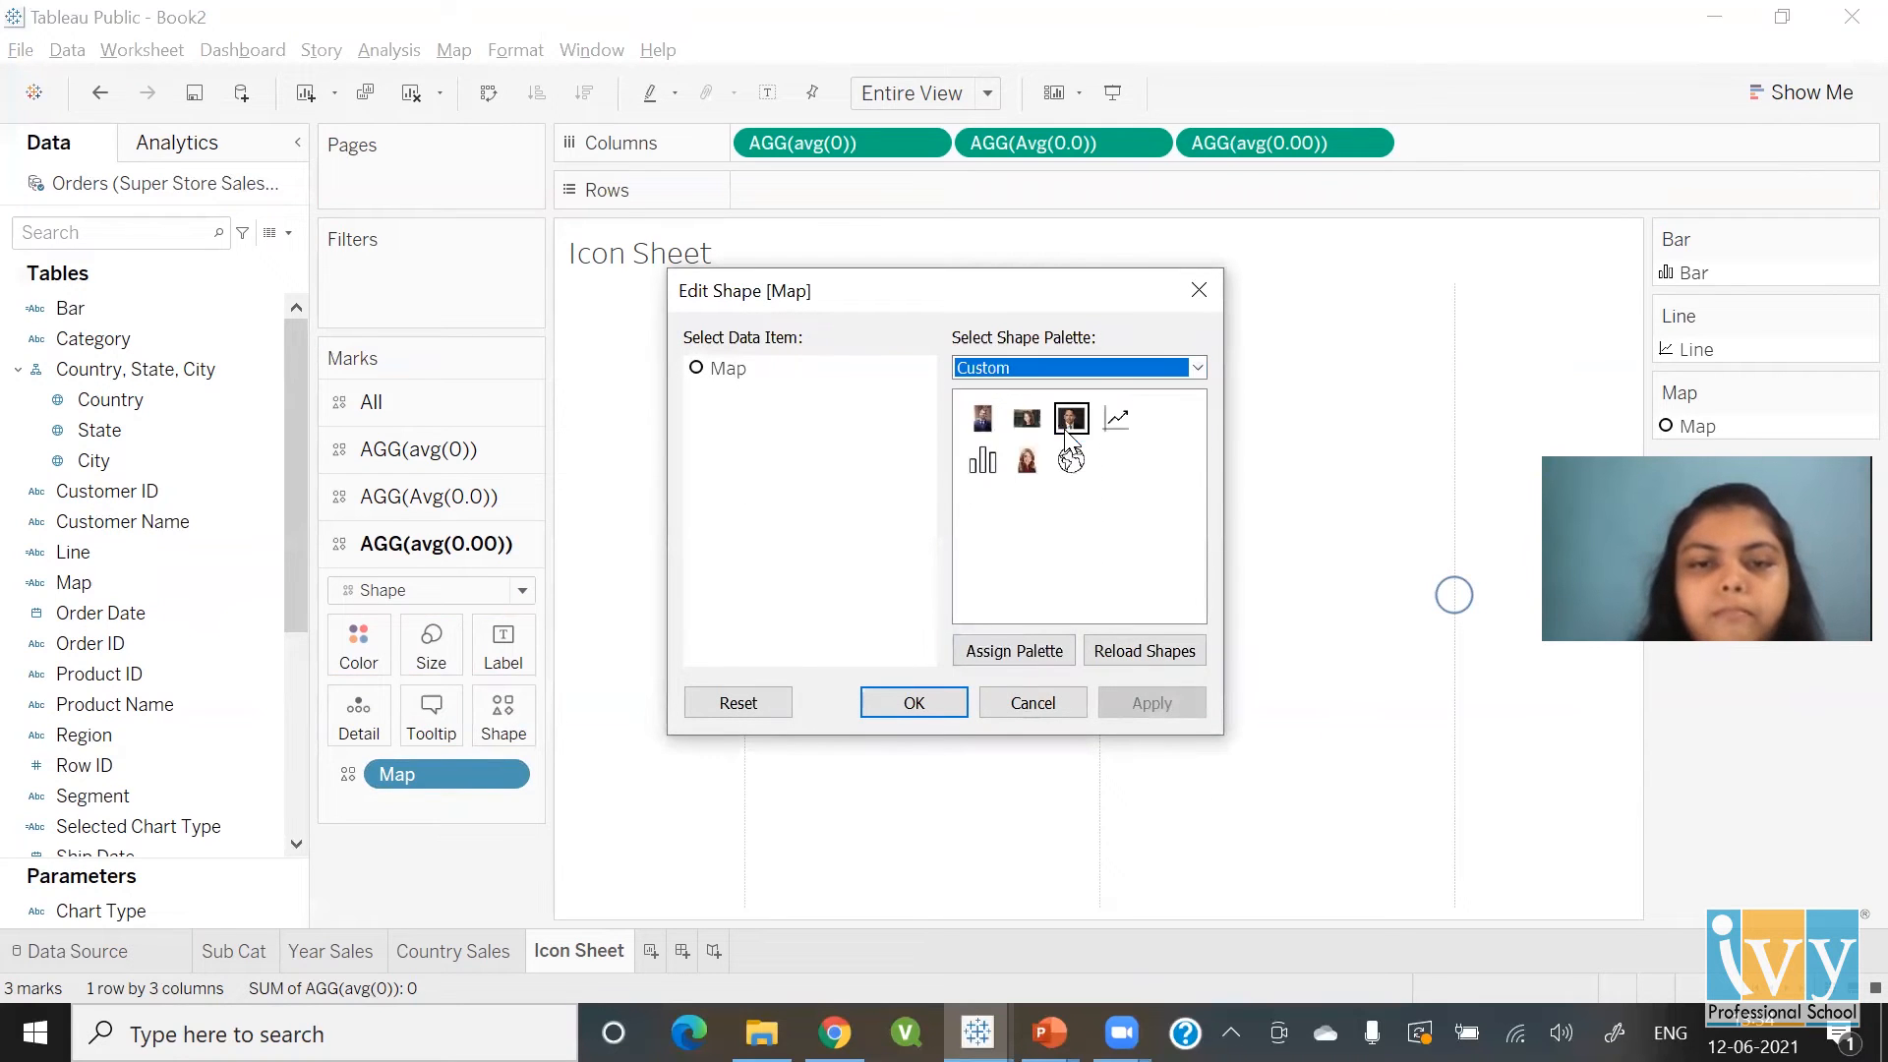
left_click(1072, 463)
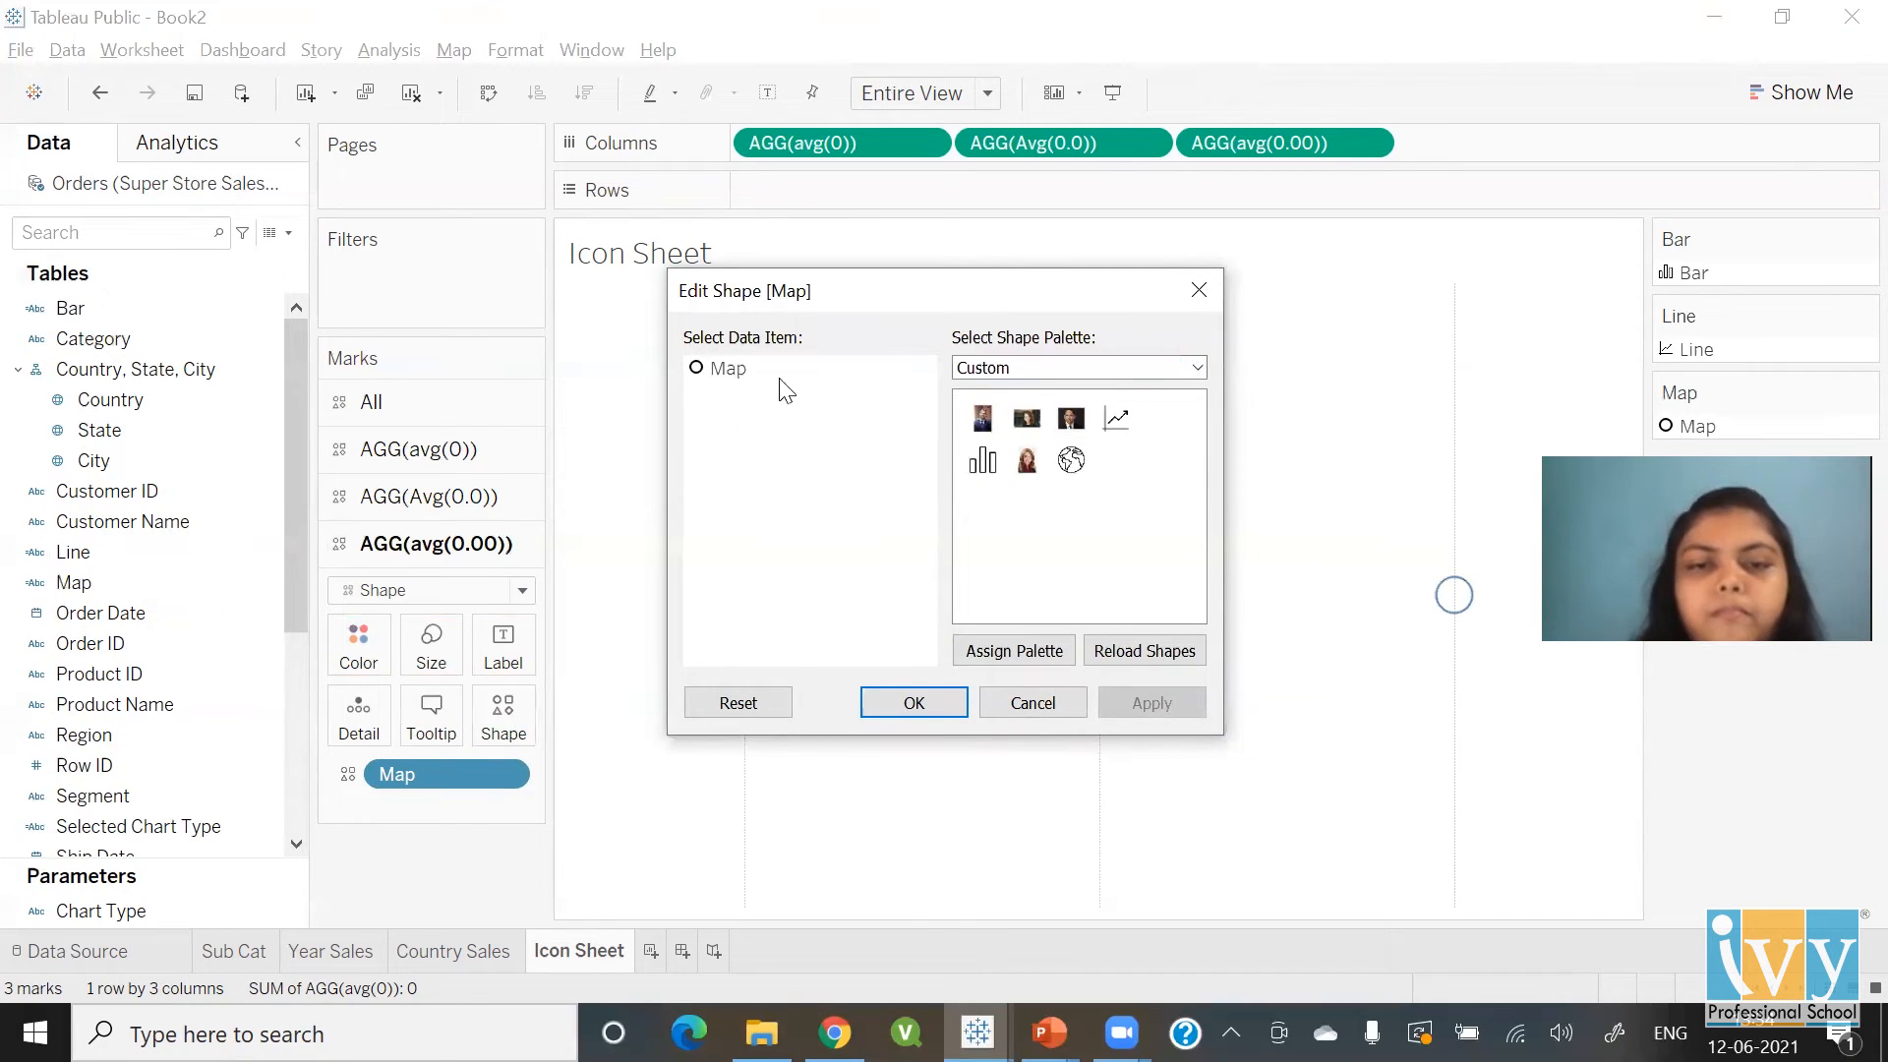
left_click(727, 370)
left_click(1072, 460)
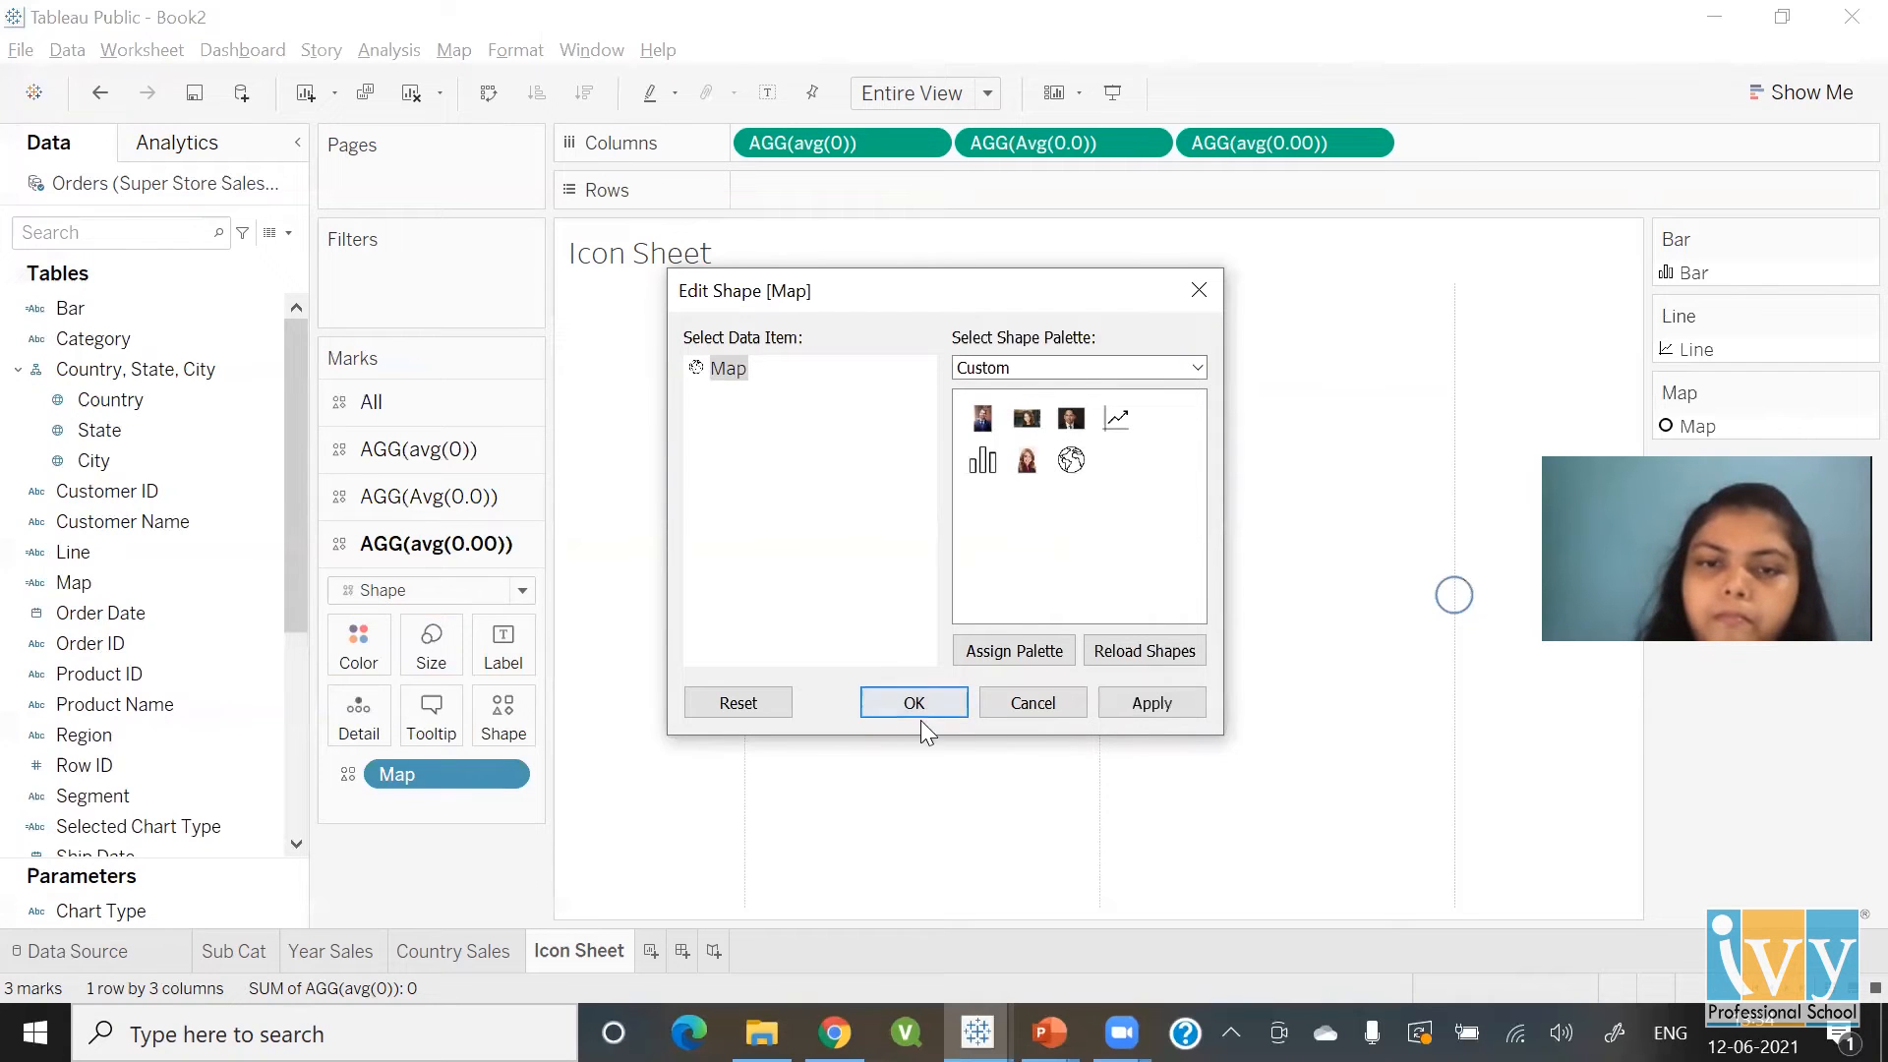
left_click(915, 704)
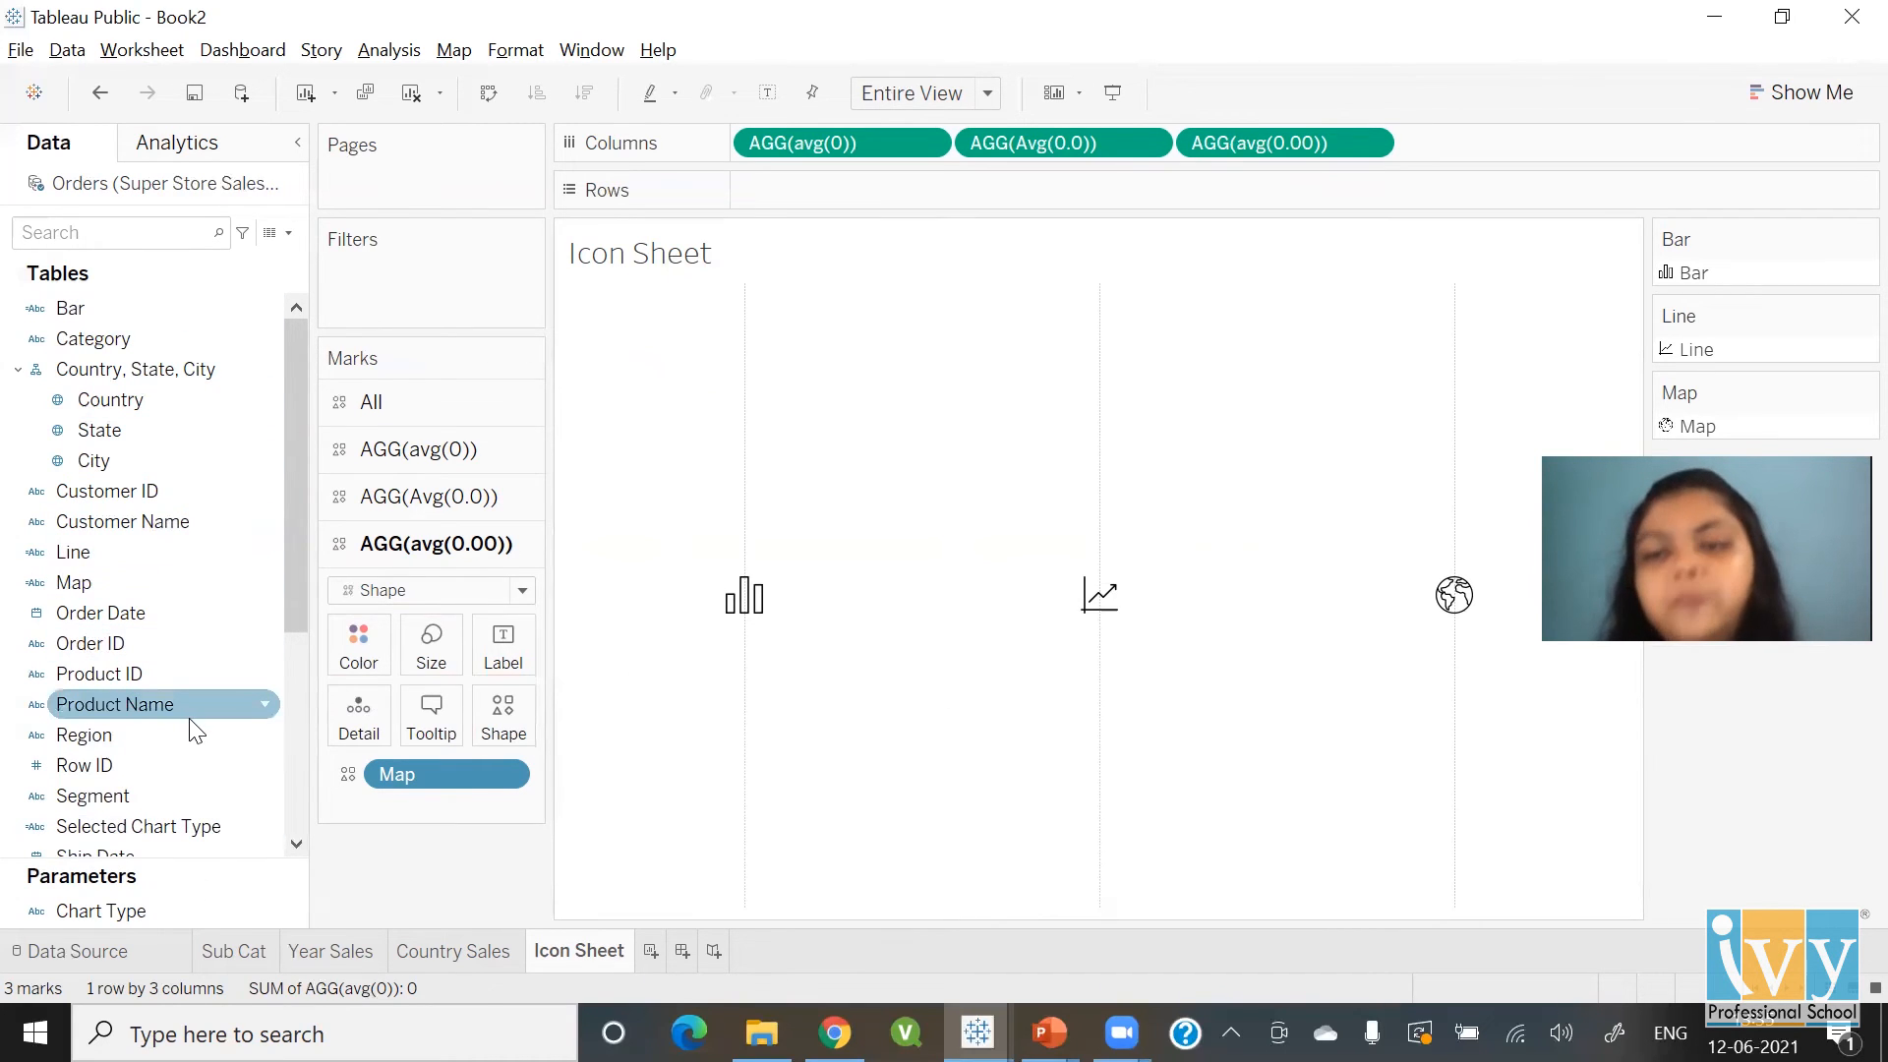
Create Dashboard 1 at Fit to height, 1220 px wide, with new objects set to Floating
left_click(683, 951)
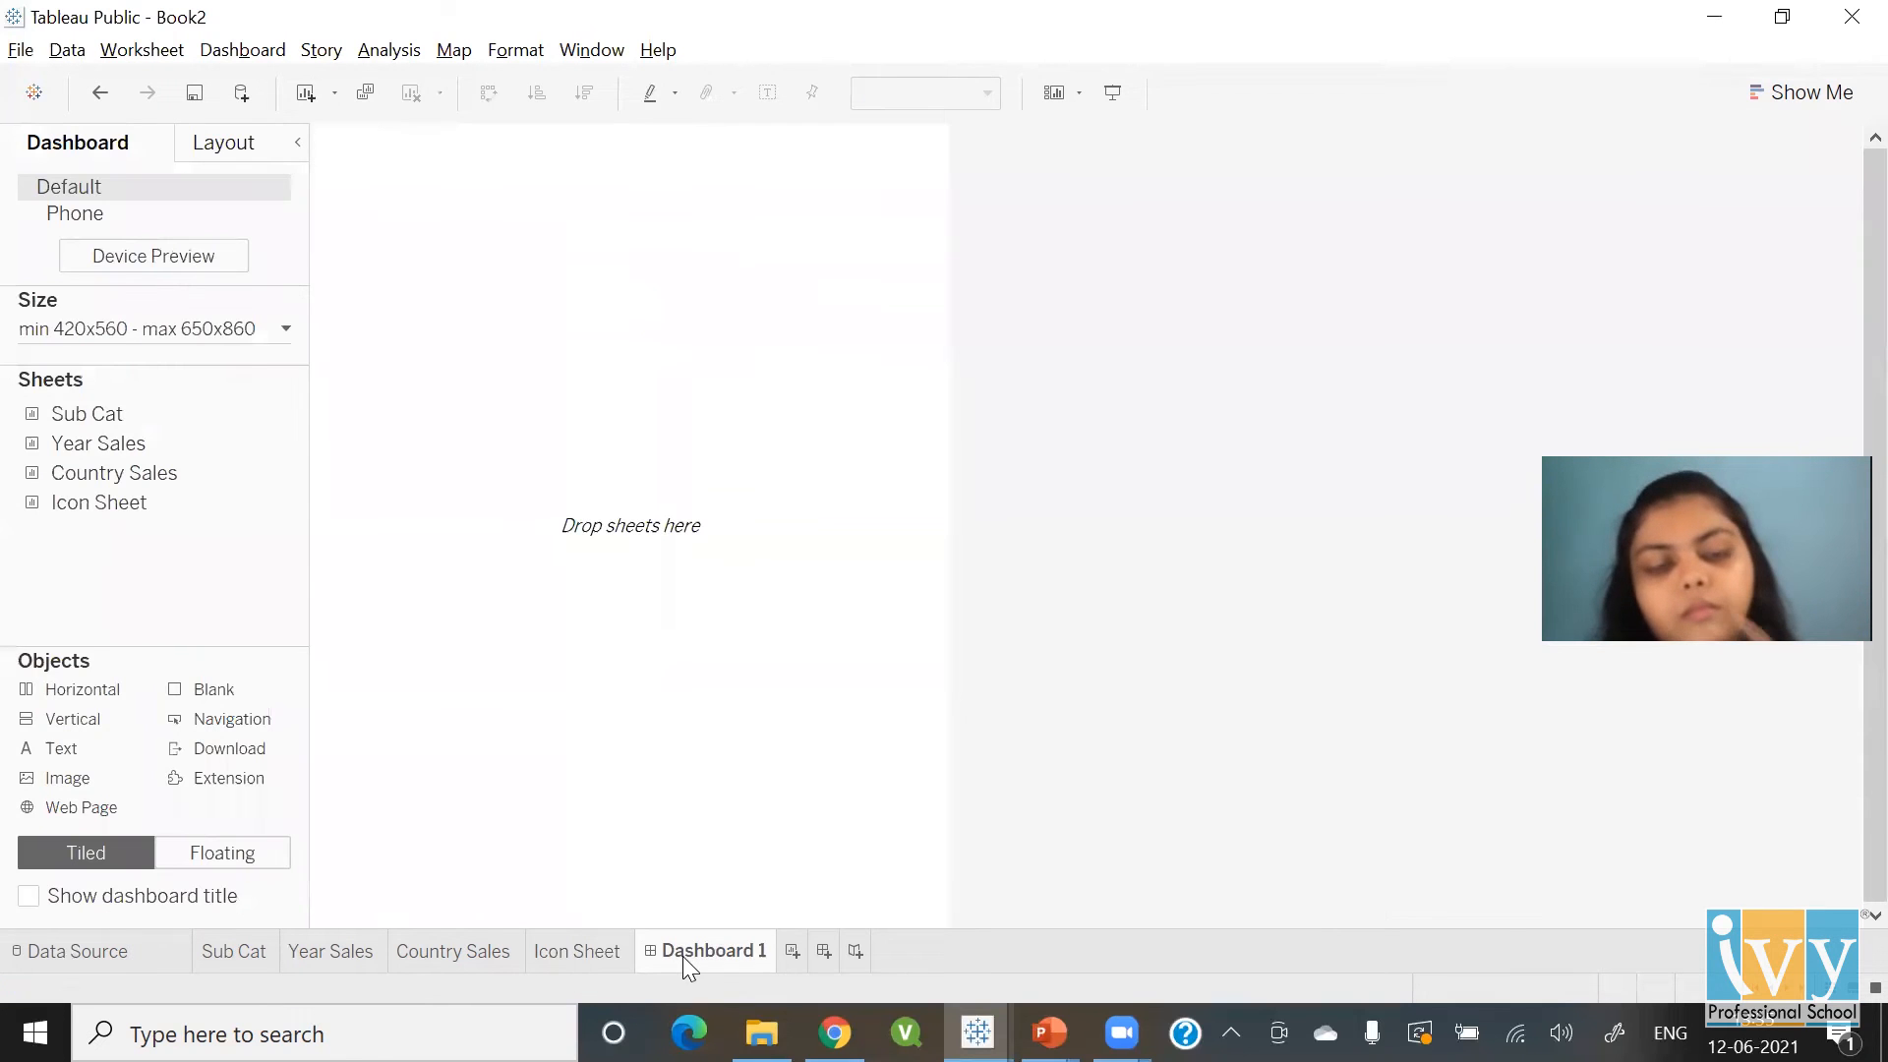
left_click(286, 330)
left_click(141, 476)
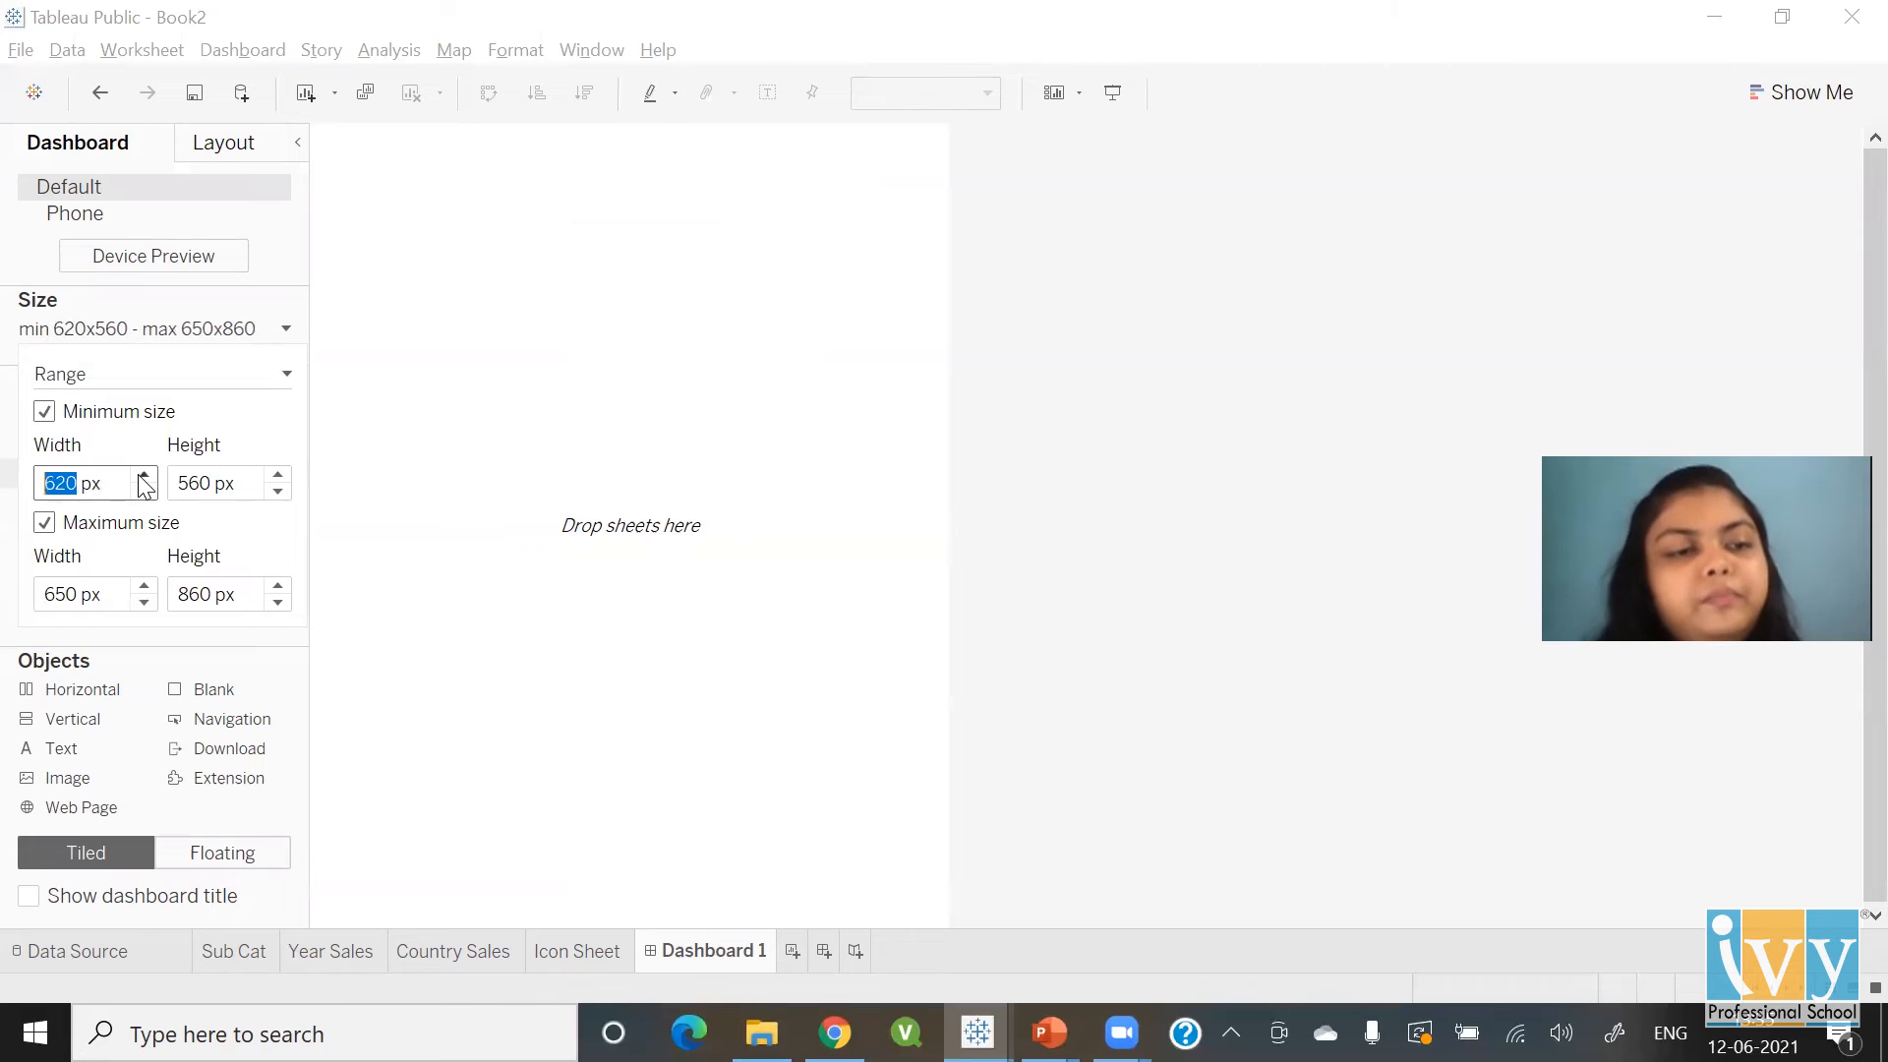
left_click(143, 479)
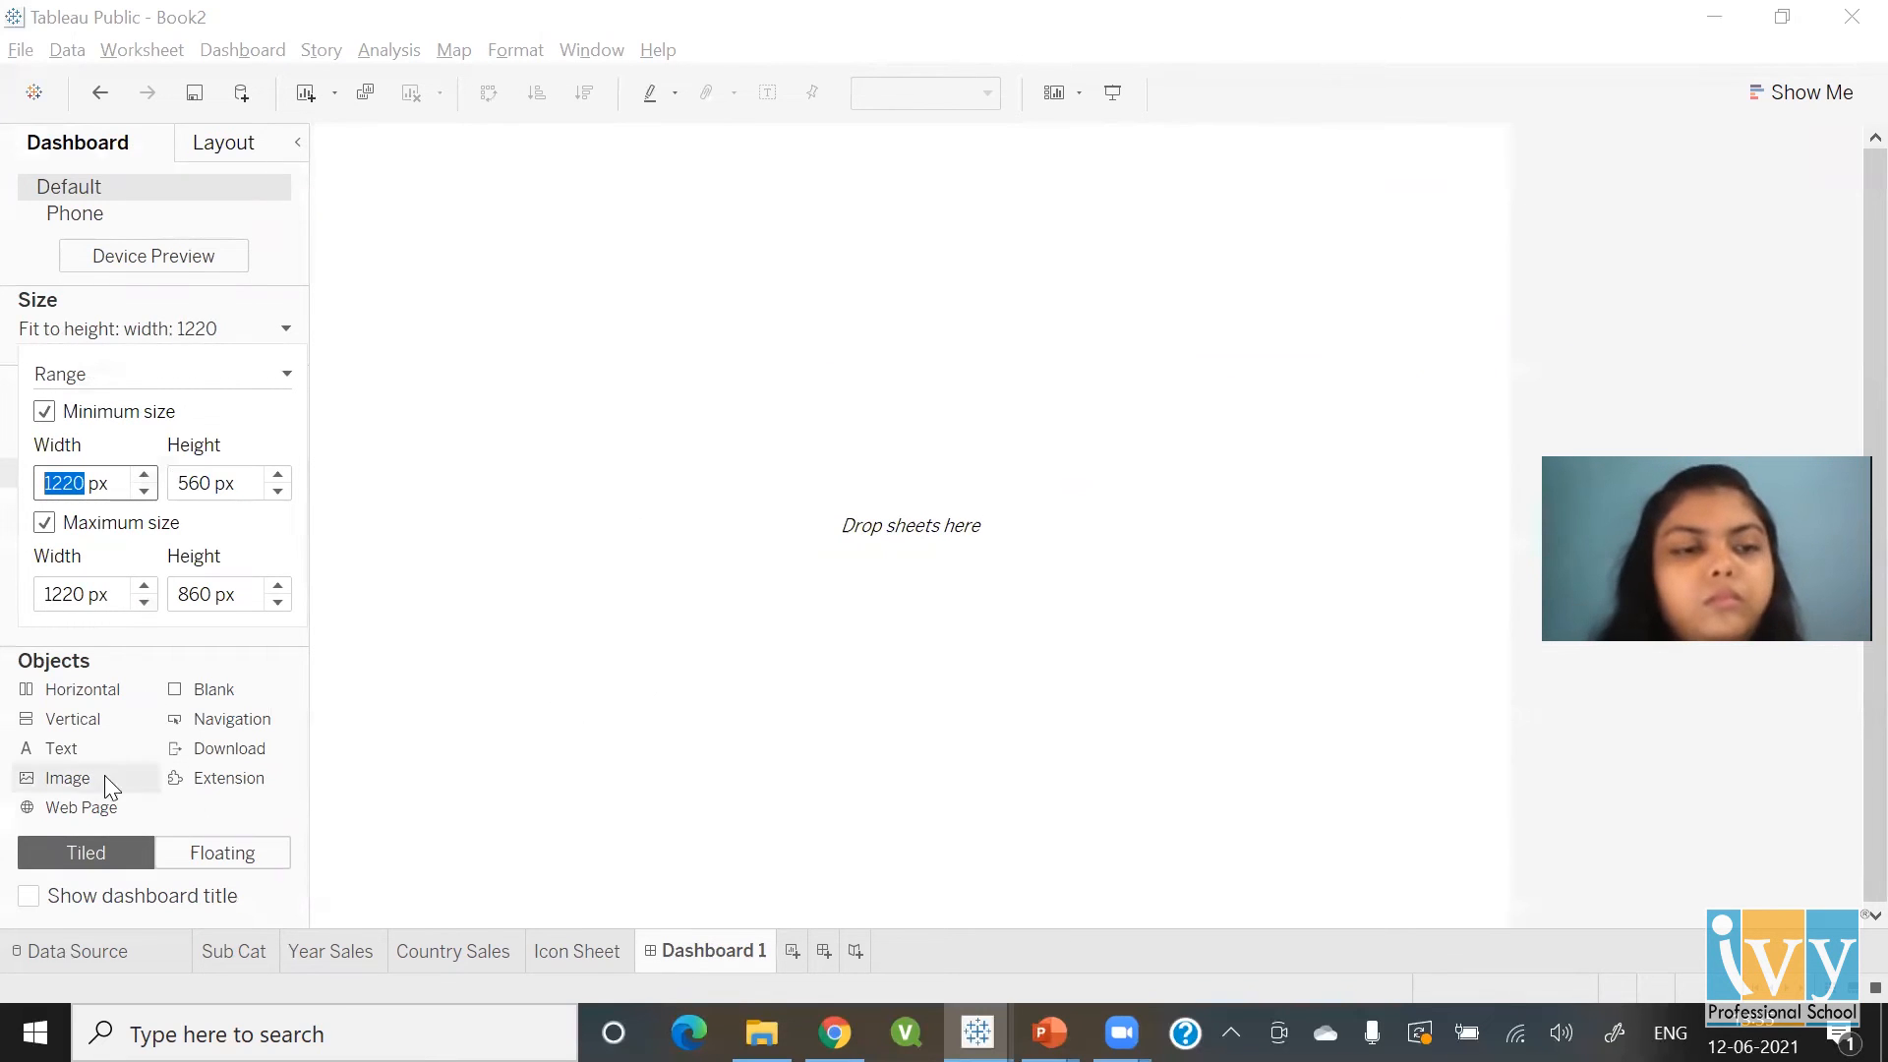
left_click(88, 705)
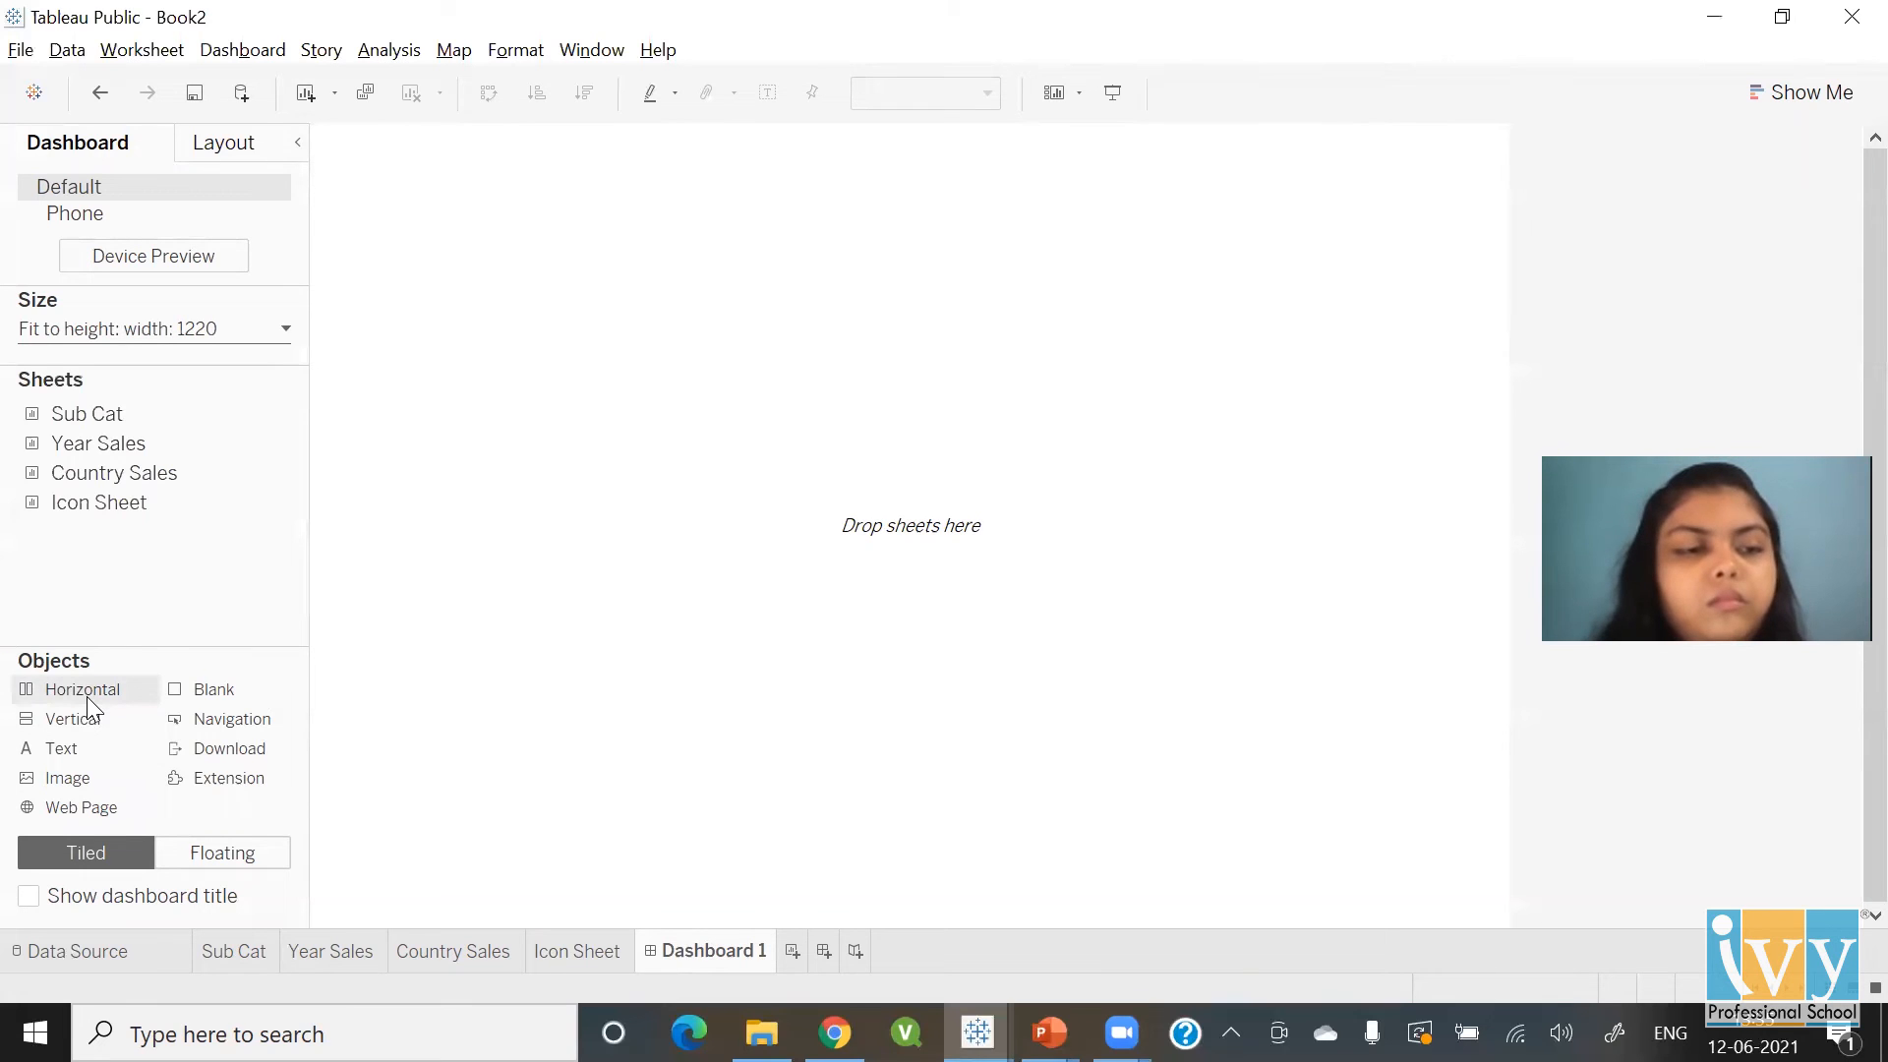
mouse_move(88, 700)
left_mouse_down()
mouse_move(115, 663)
mouse_move(446, 484)
mouse_move(210, 663)
left_mouse_up()
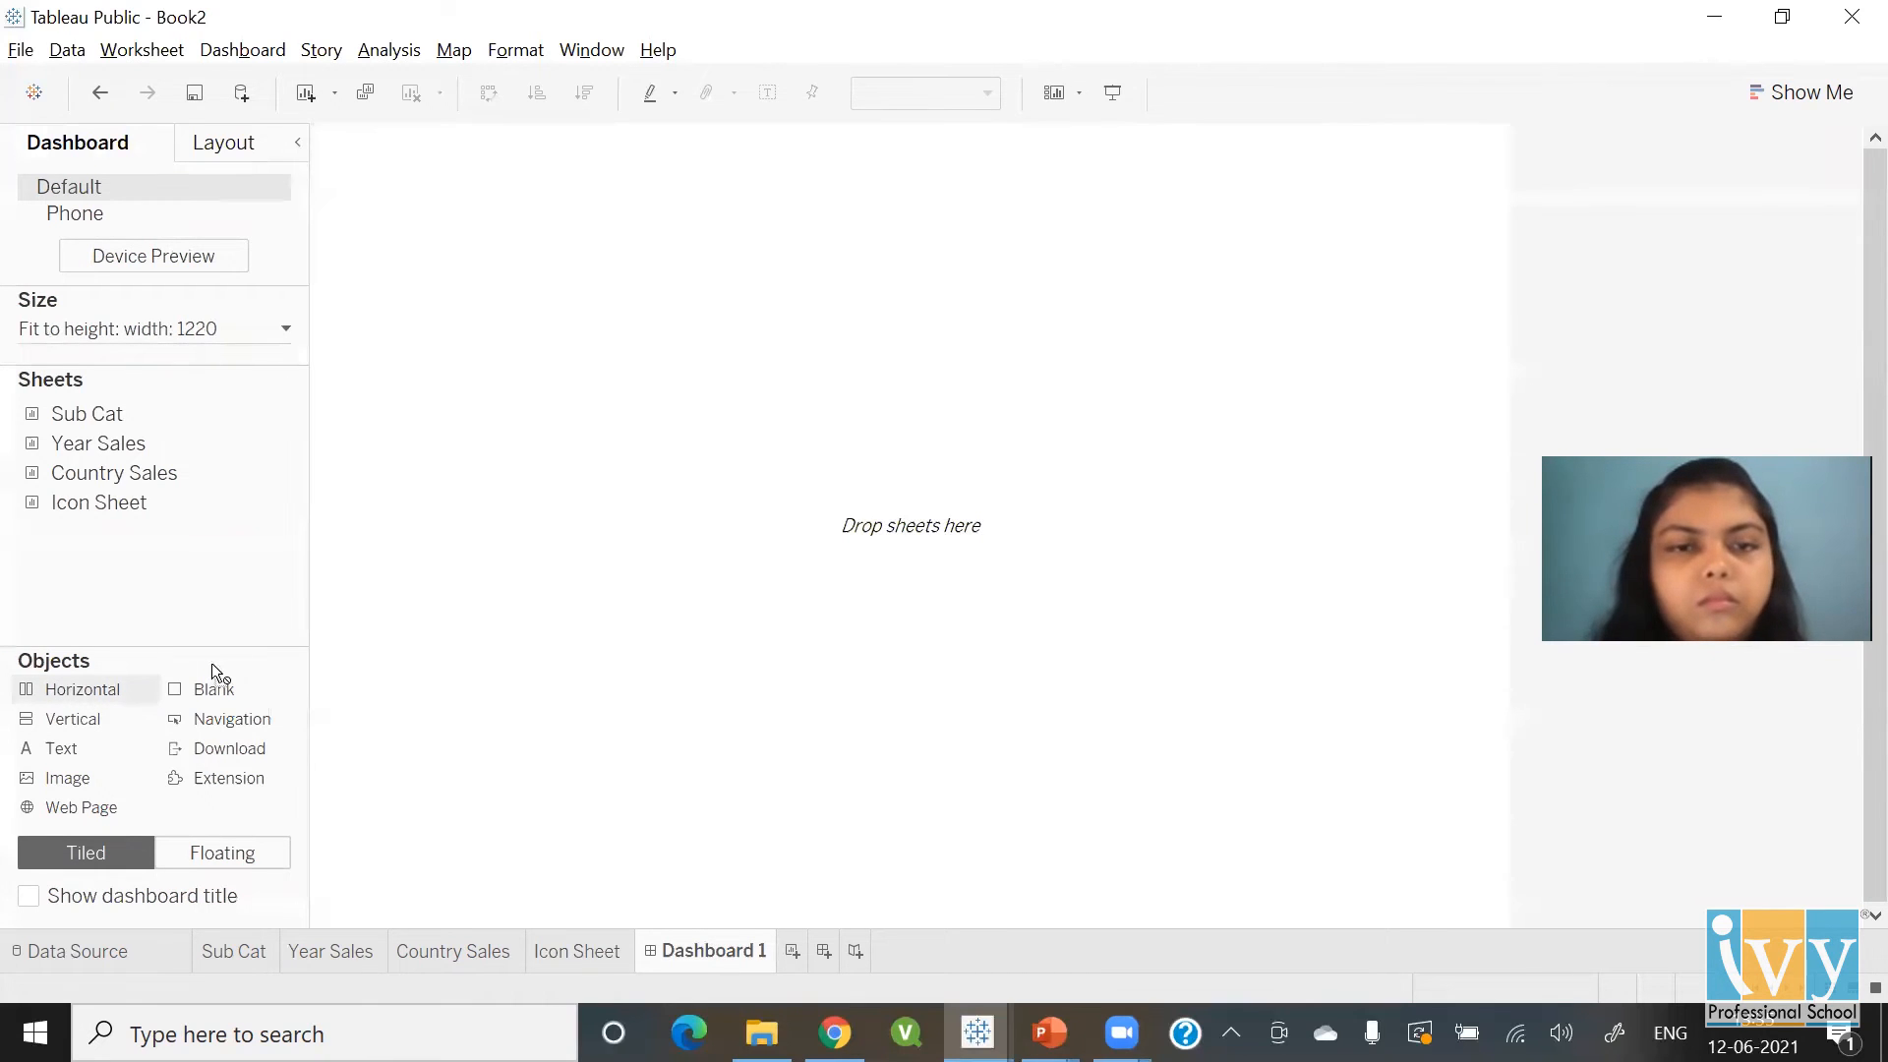
left_click(224, 858)
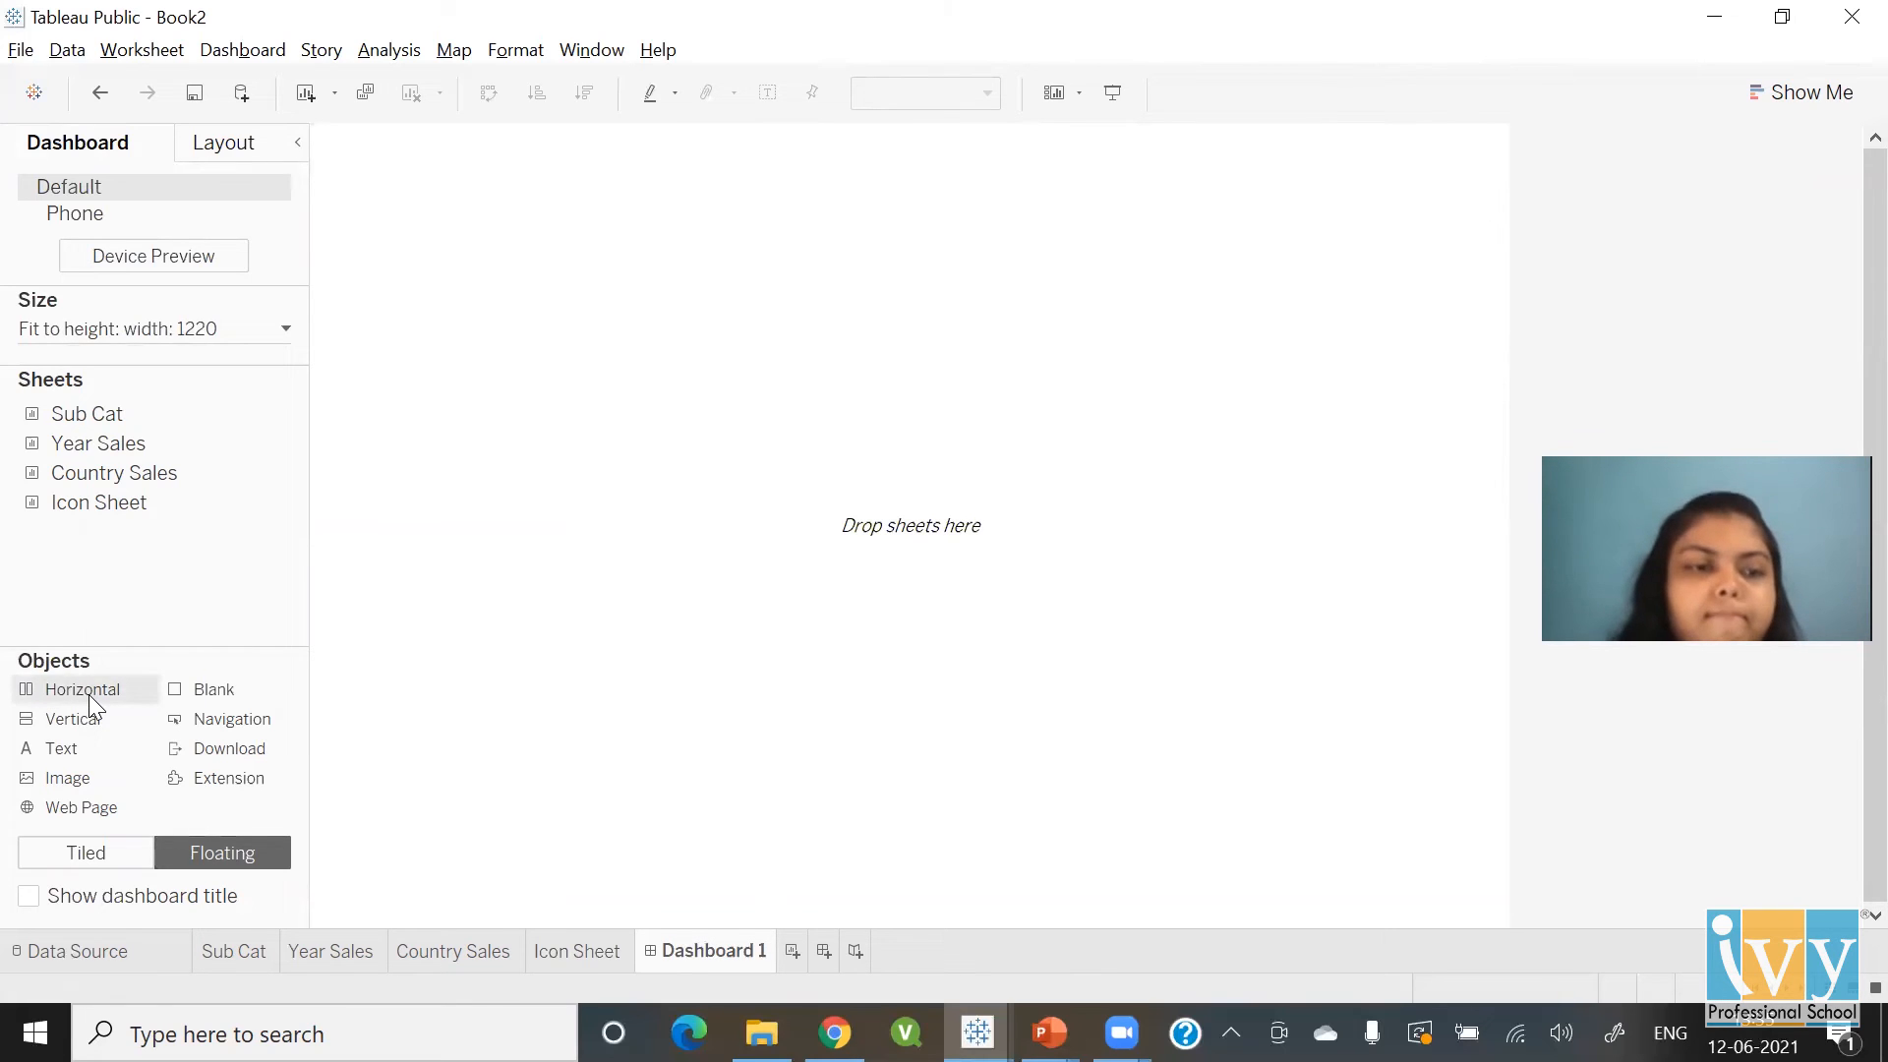
Switch objects back to Tiled and drop a Horizontal container onto the empty Dashboard 1 canvas
left_click(101, 865)
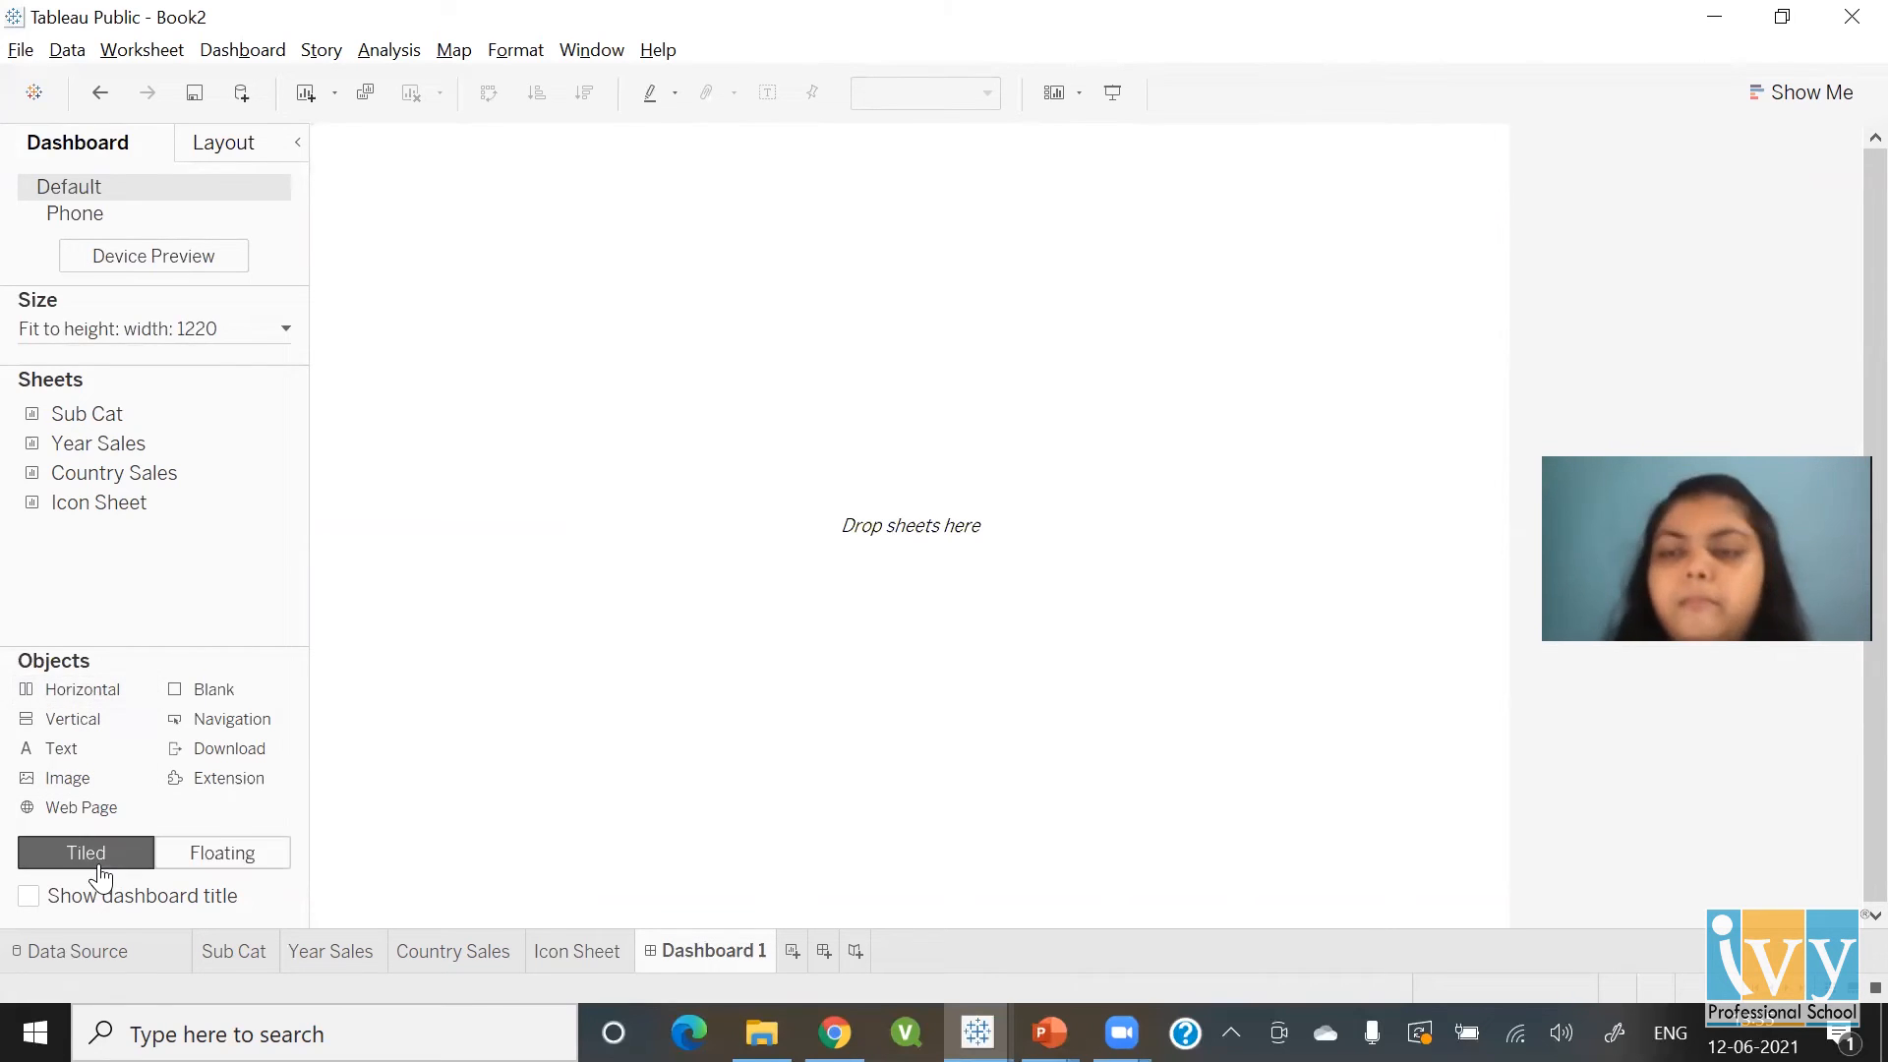
left_click_drag(86, 686, 498, 428)
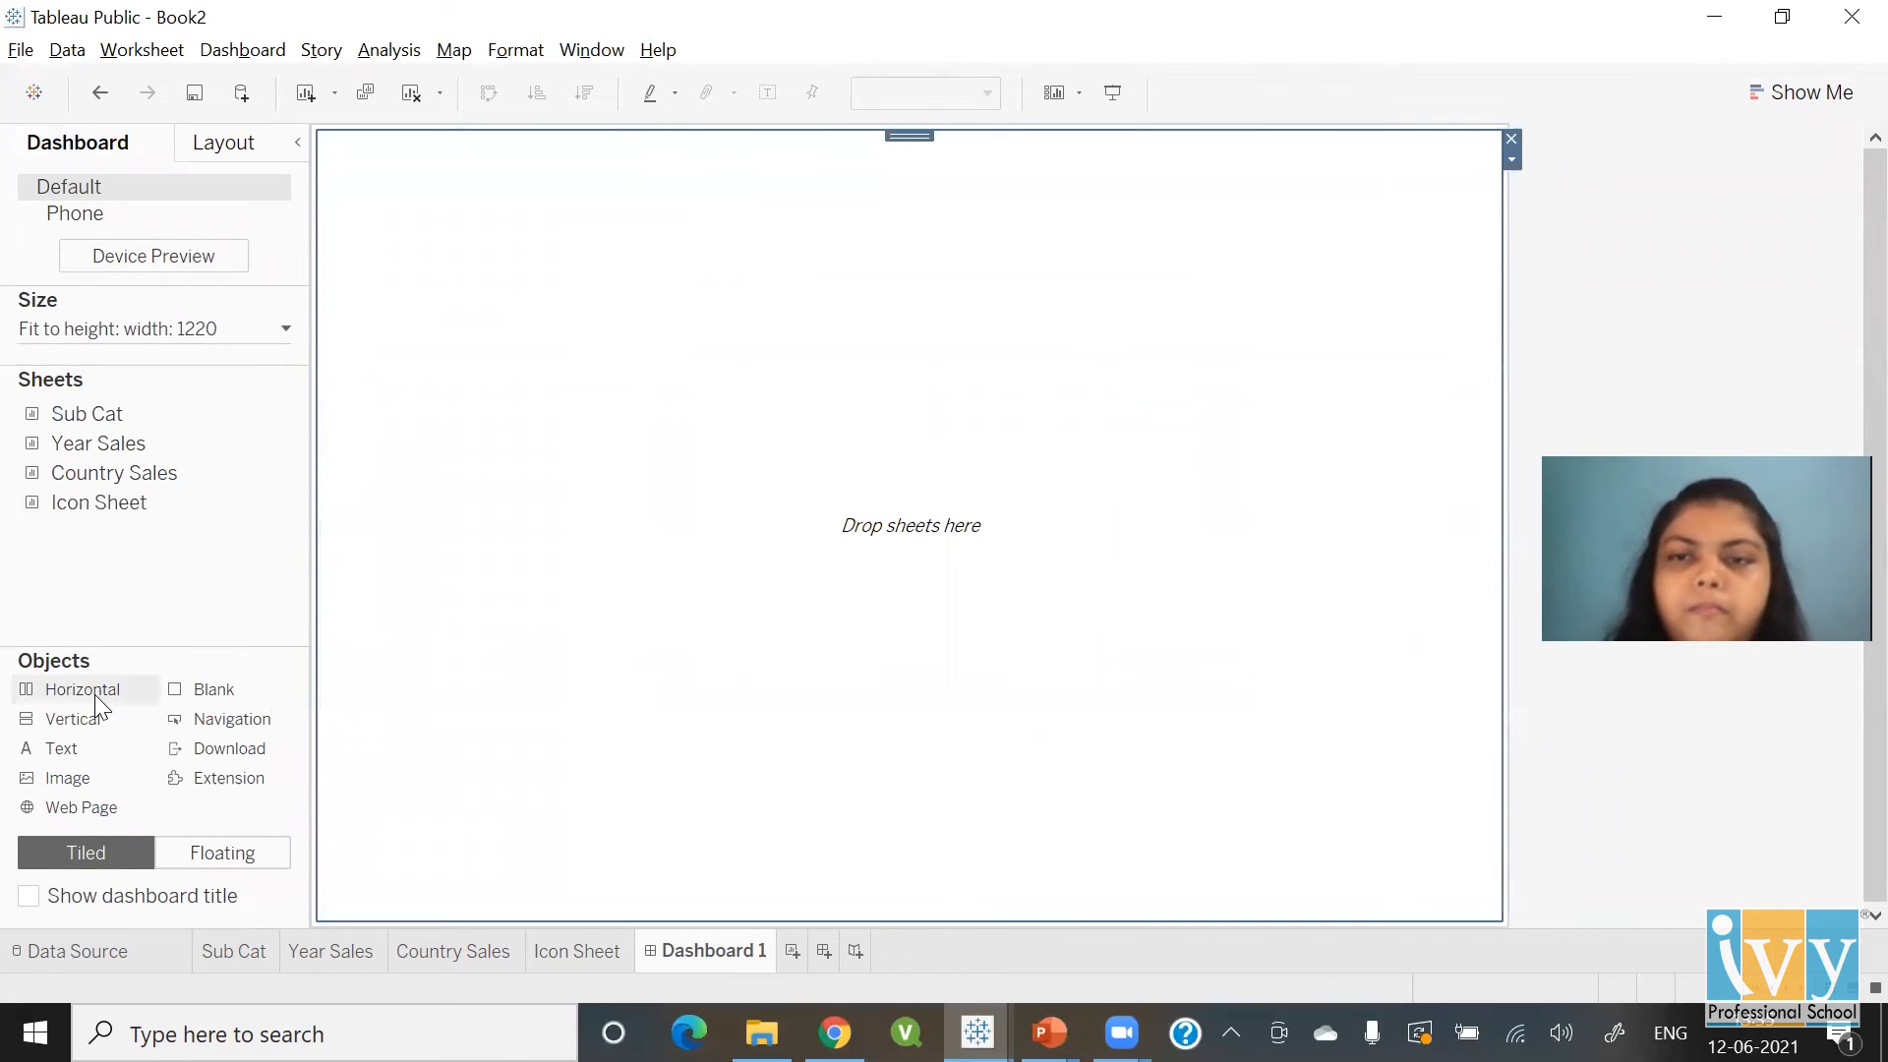
left_click_drag(94, 694, 840, 556)
left_click_drag(1417, 447, 1489, 441)
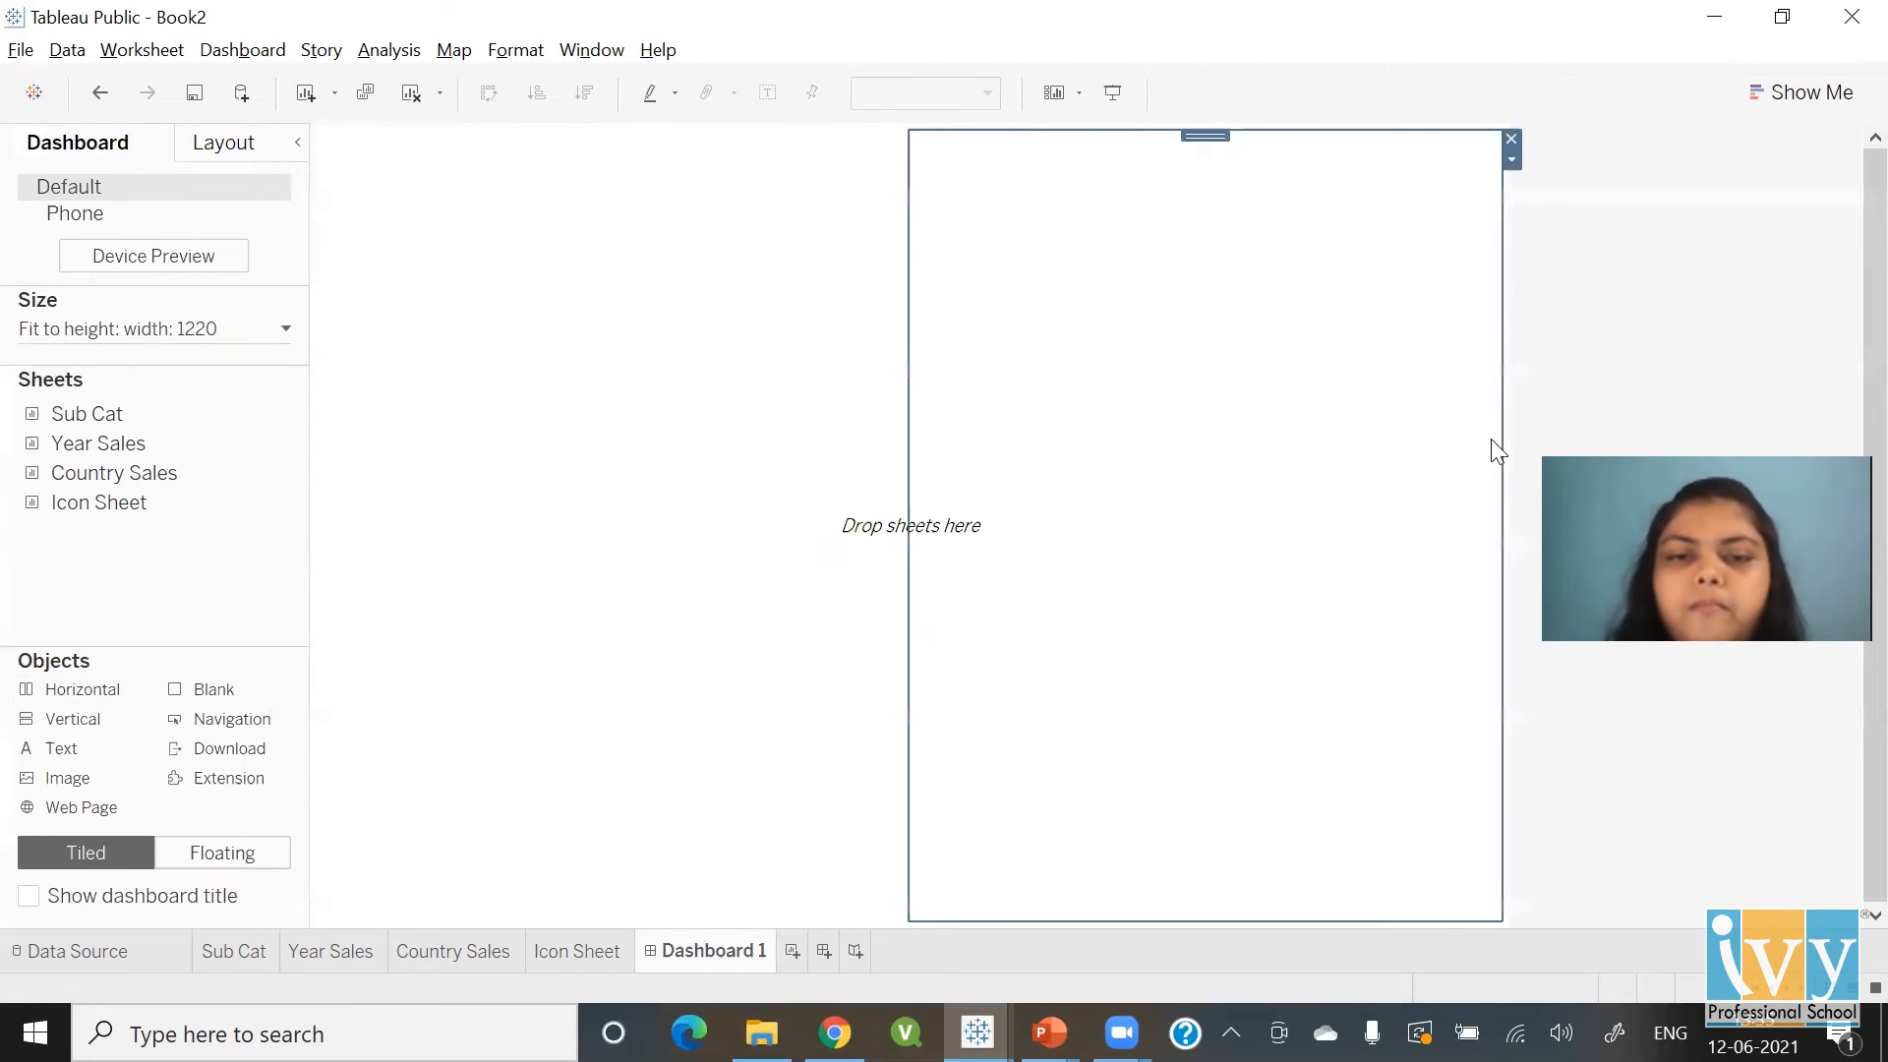
left_click_drag(94, 695, 1490, 580)
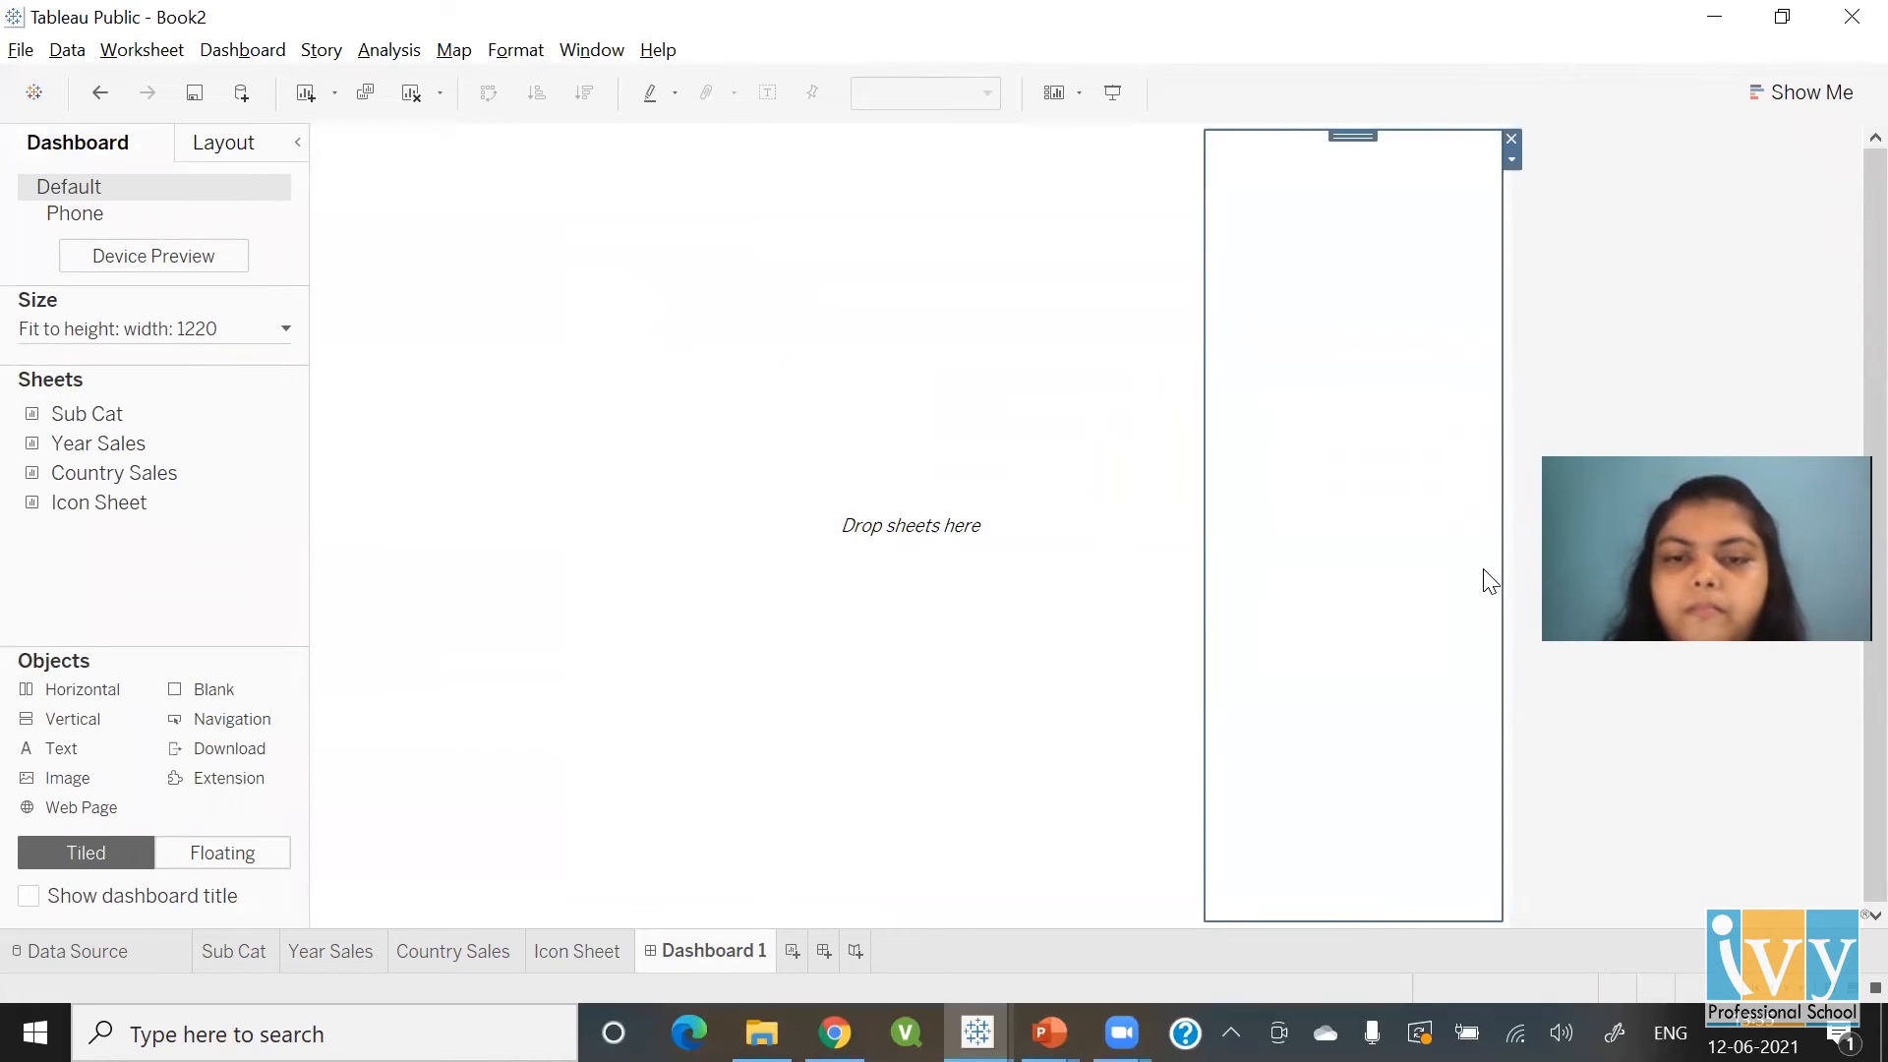
left_click(583, 502)
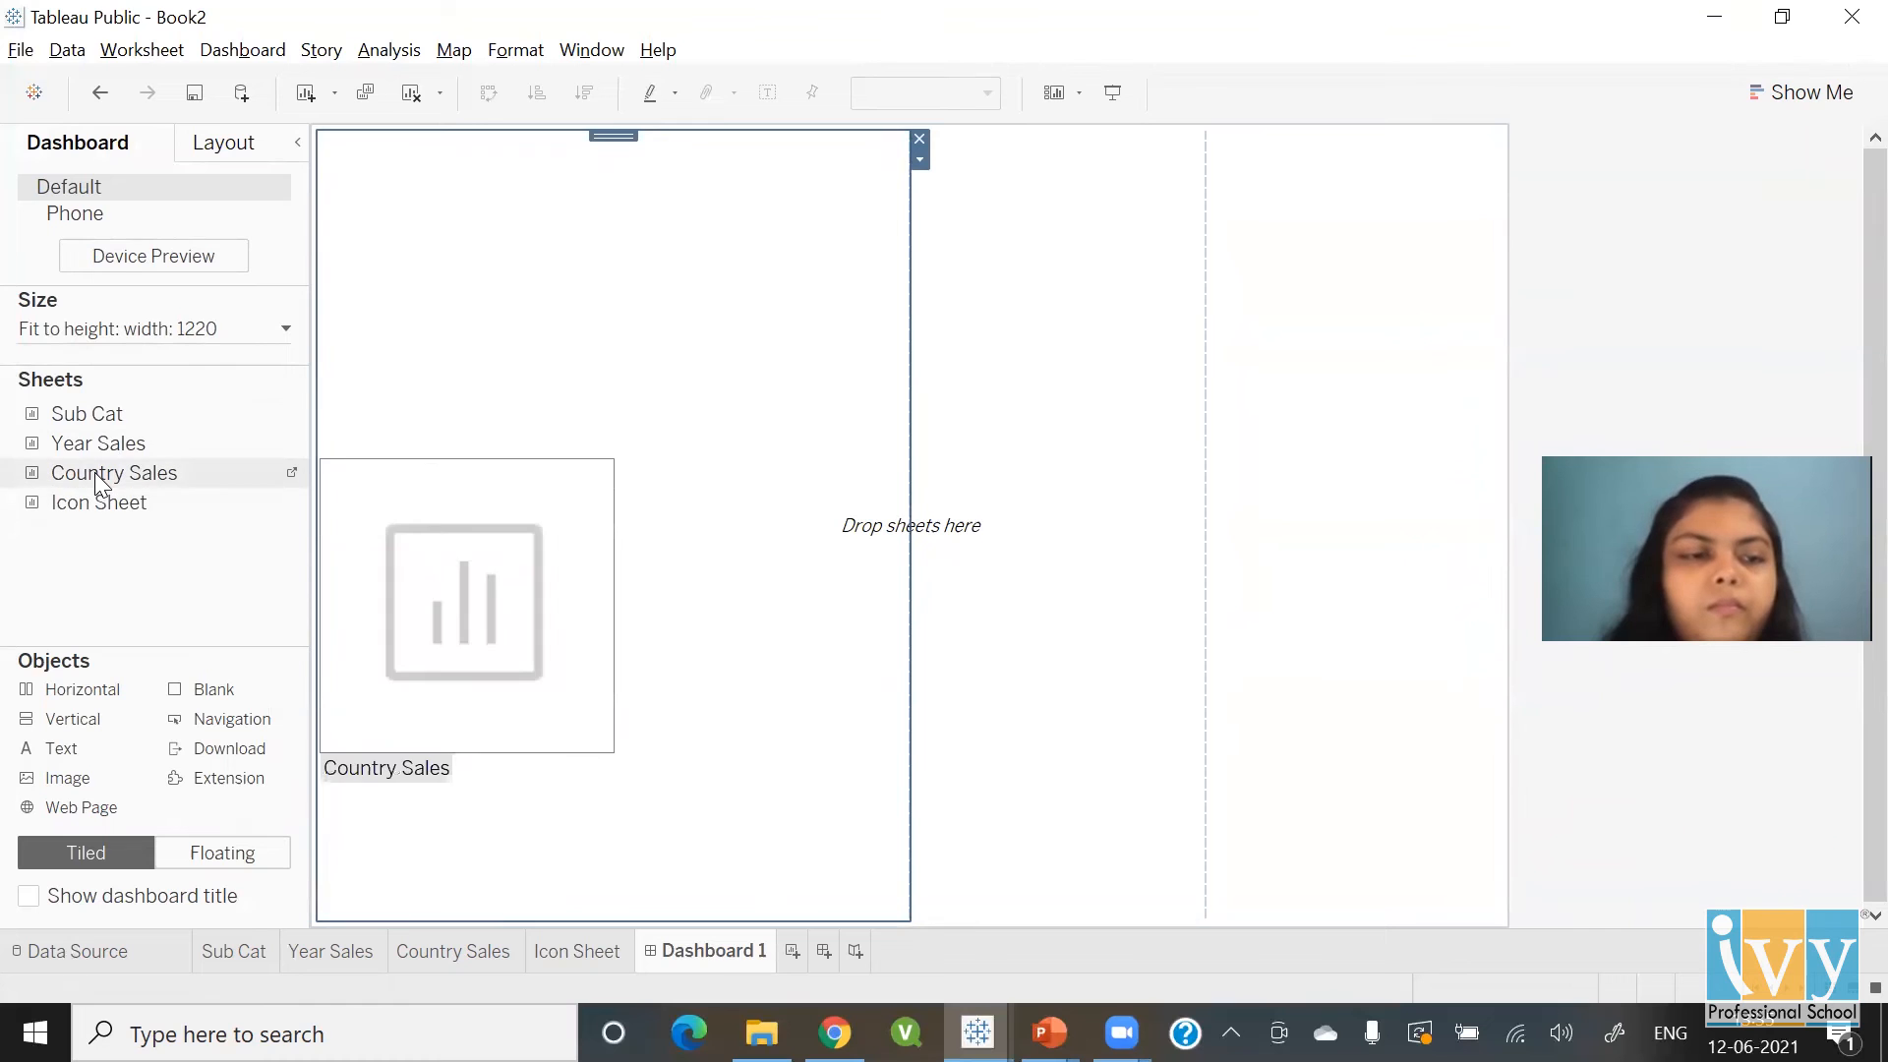
Drop Sub Cat, then Year Sales, then Country Sales side by side into the horizontal container
left_click_drag(98, 417, 409, 417)
left_click_drag(93, 446, 1004, 489)
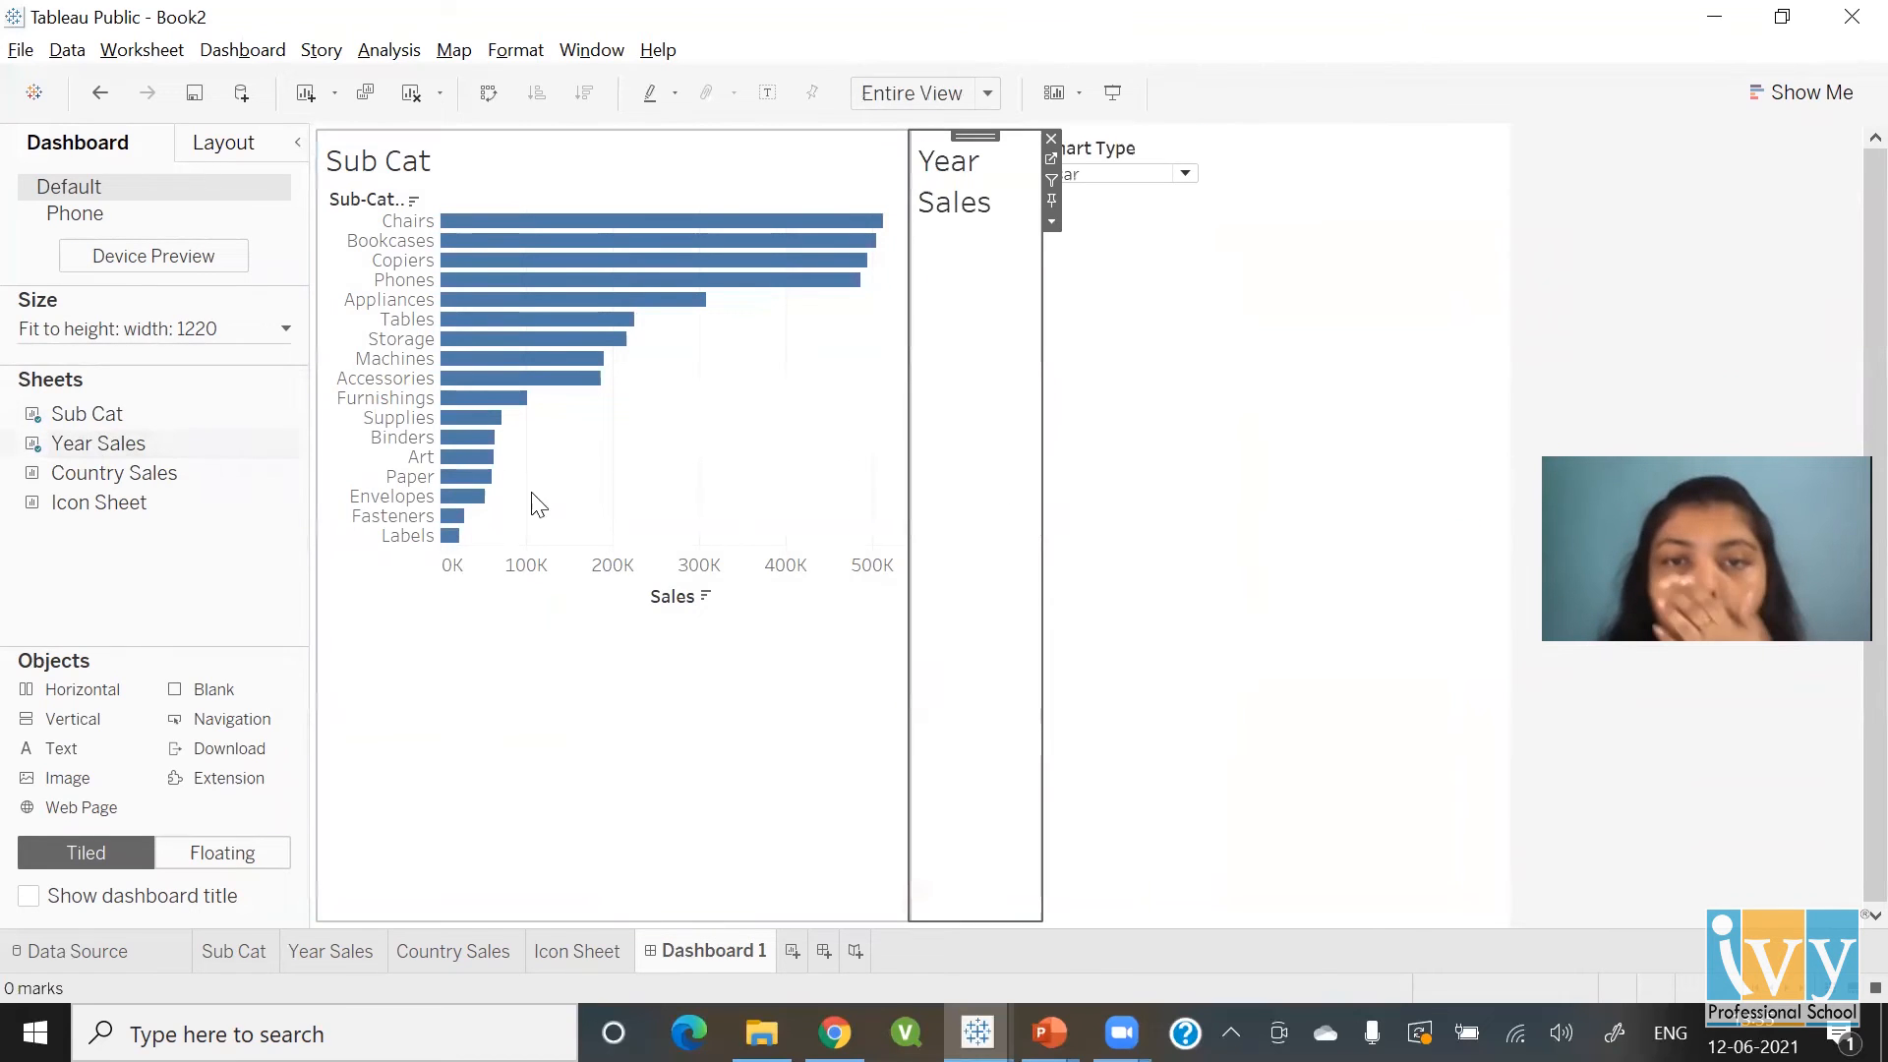
left_click_drag(155, 474, 1214, 568)
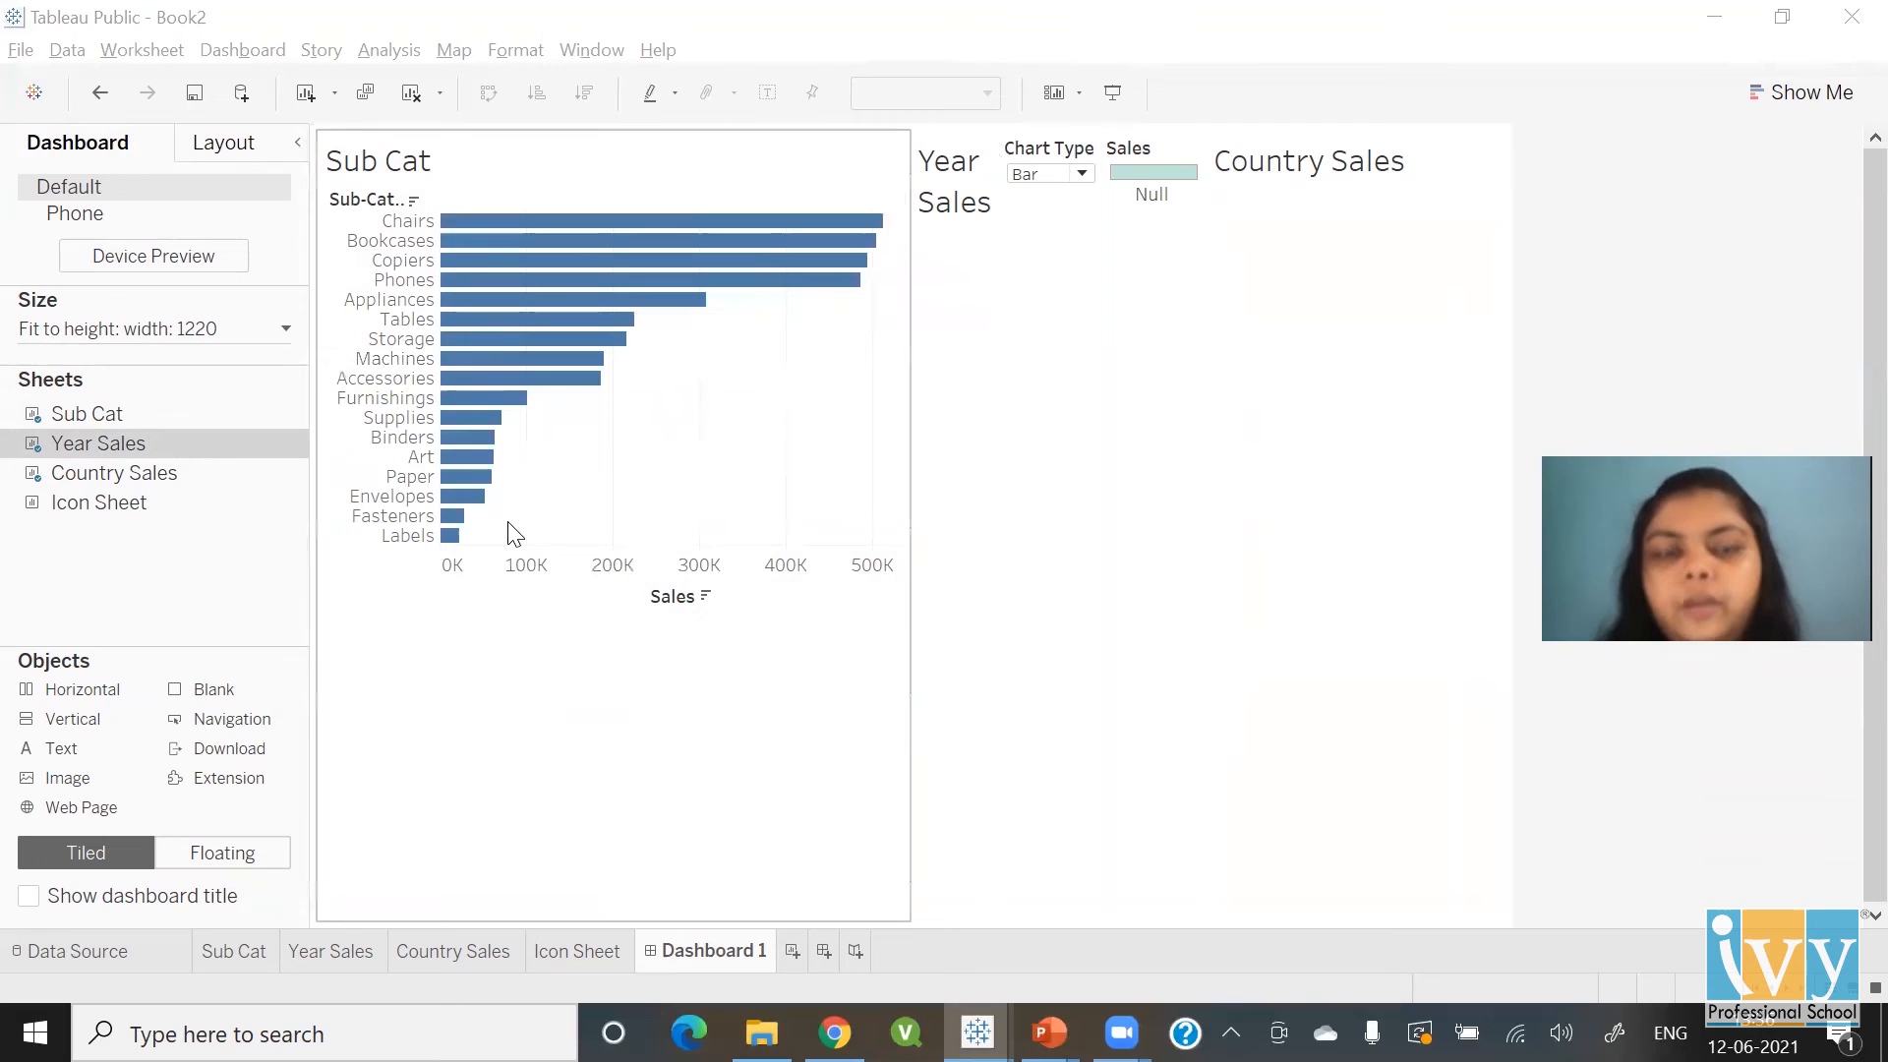
Switch the Chart Type parameter to Line, then to Map
left_click(1082, 174)
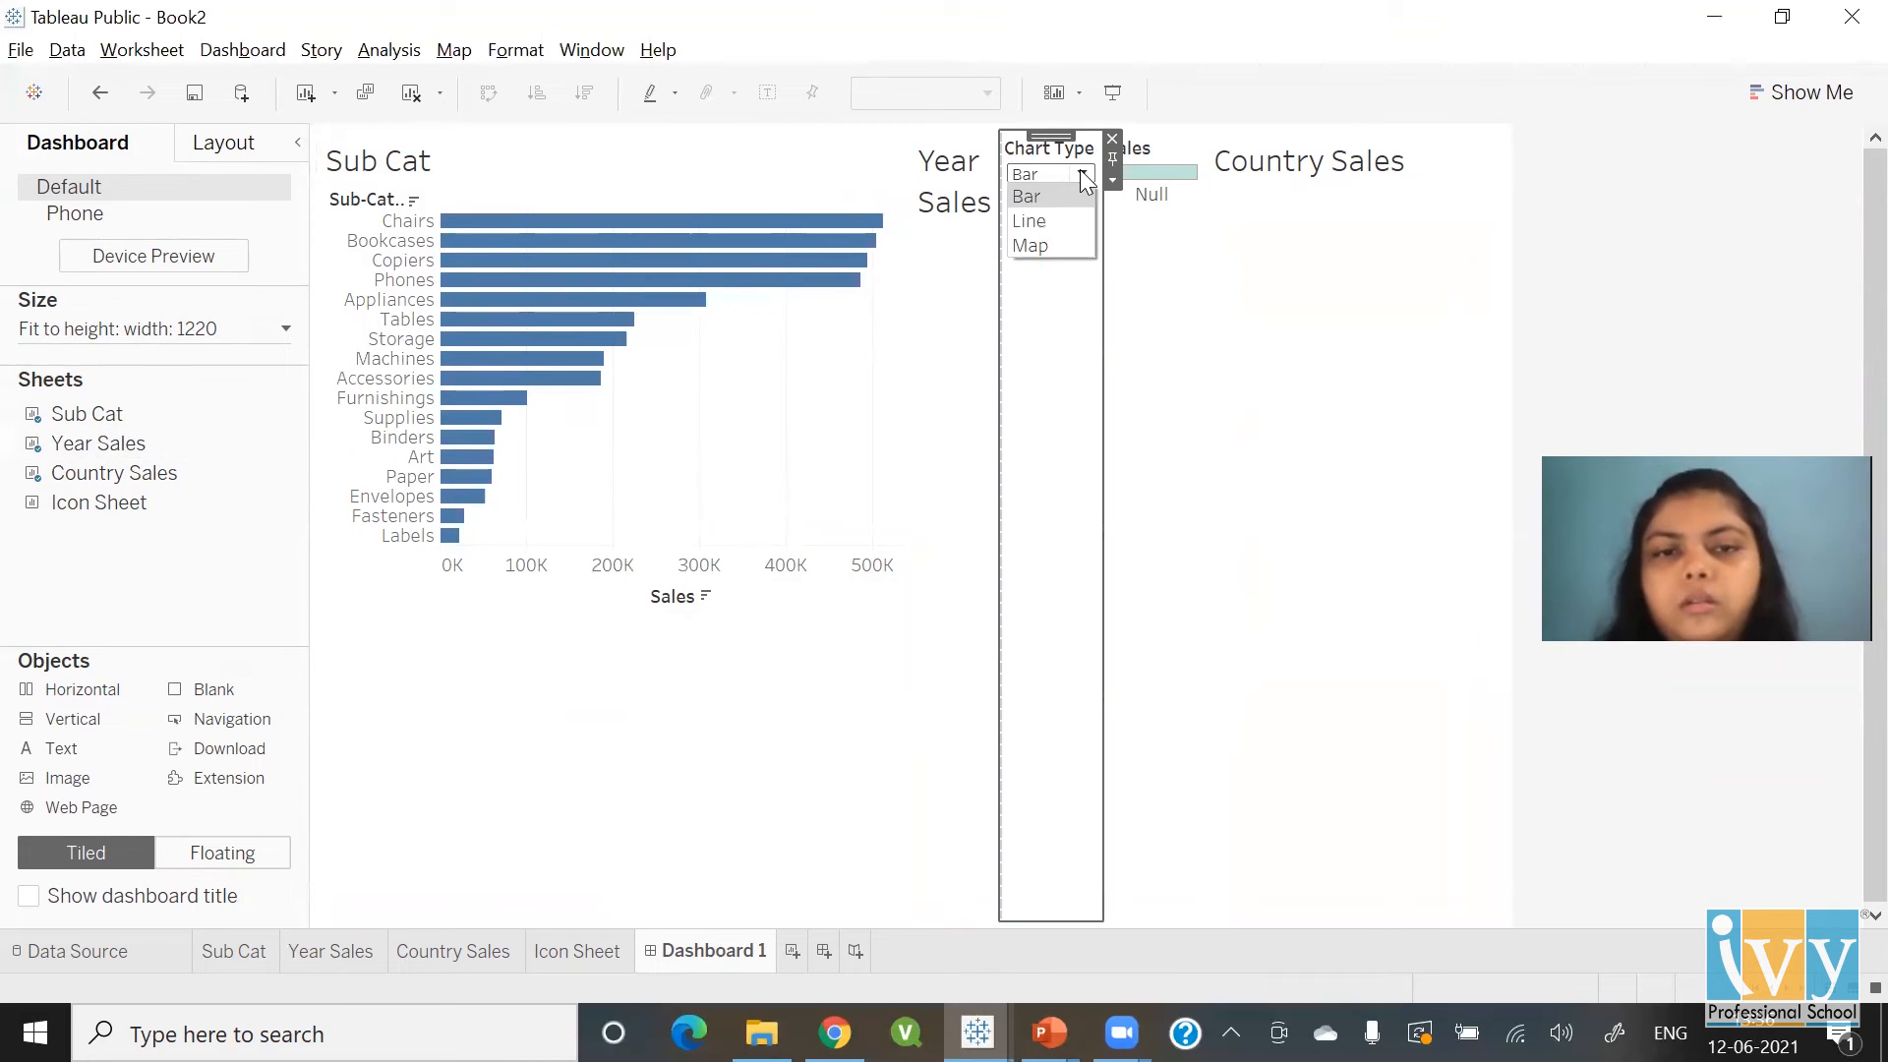
left_click(1066, 221)
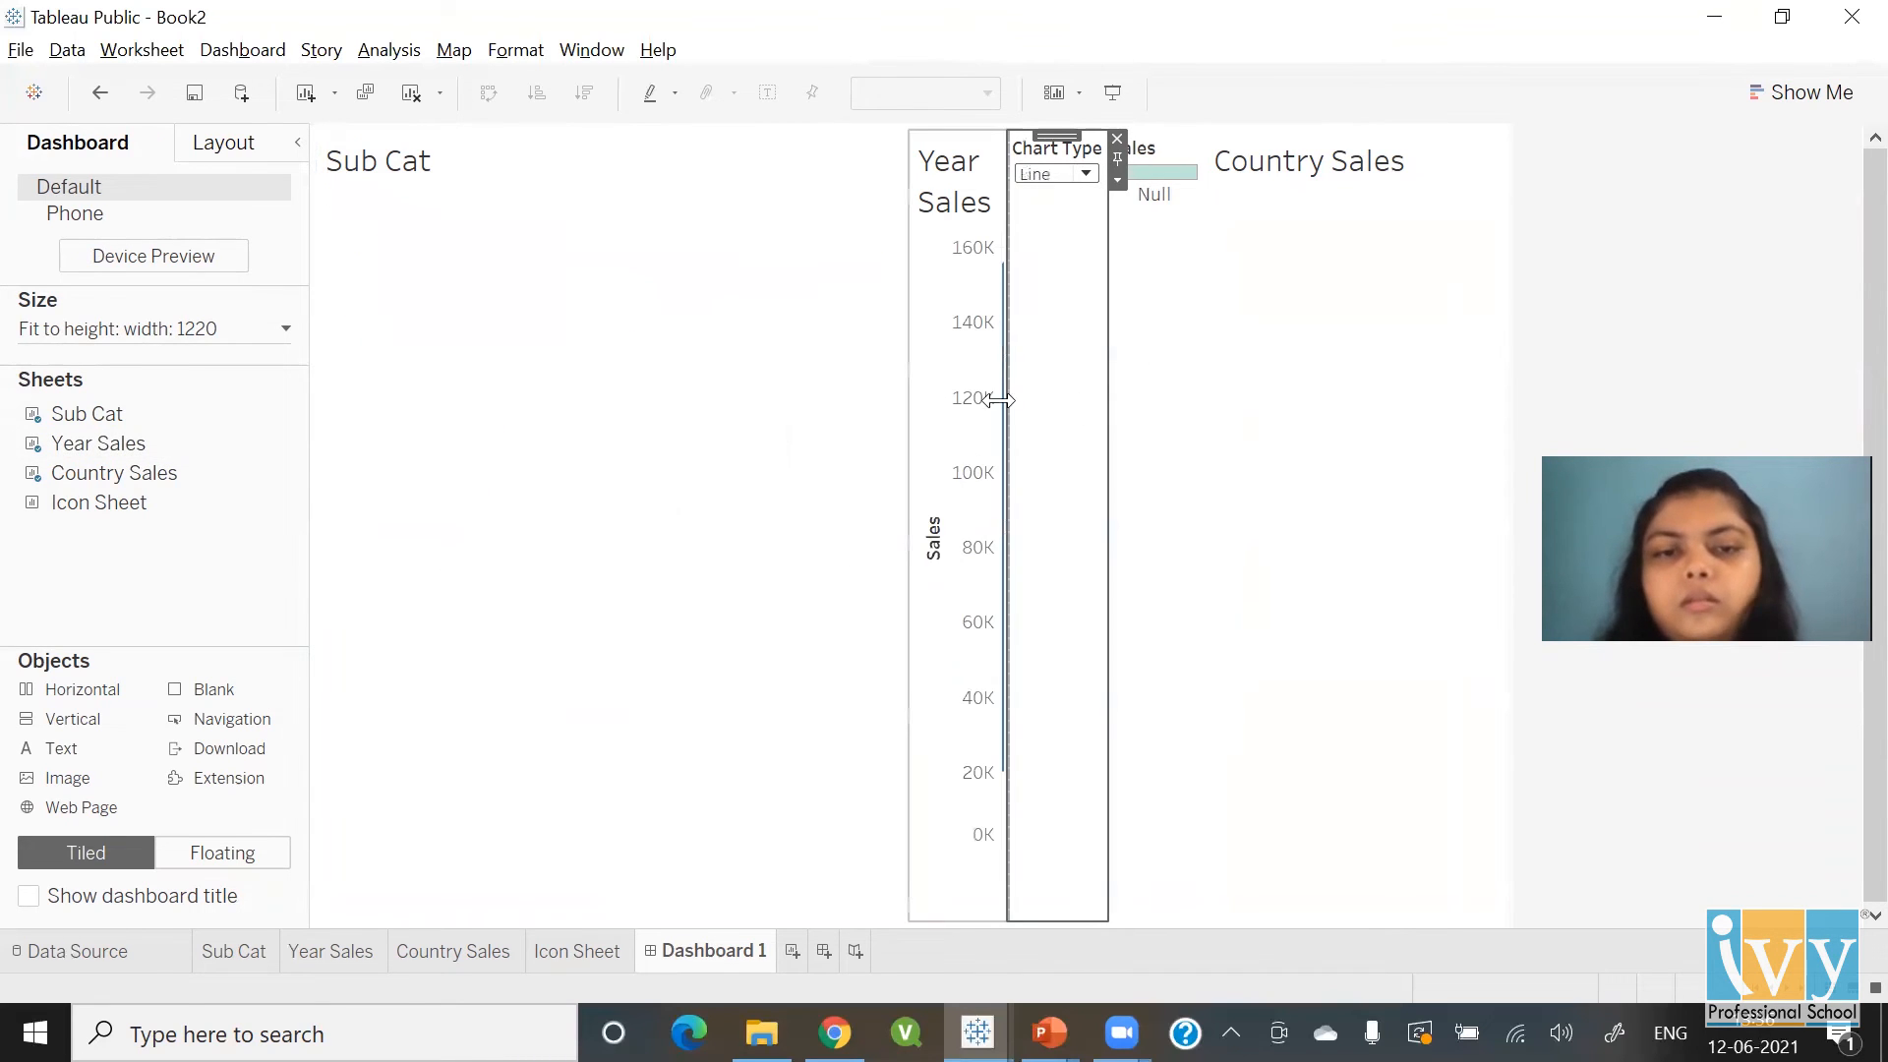
left_click(1086, 175)
left_click(1080, 247)
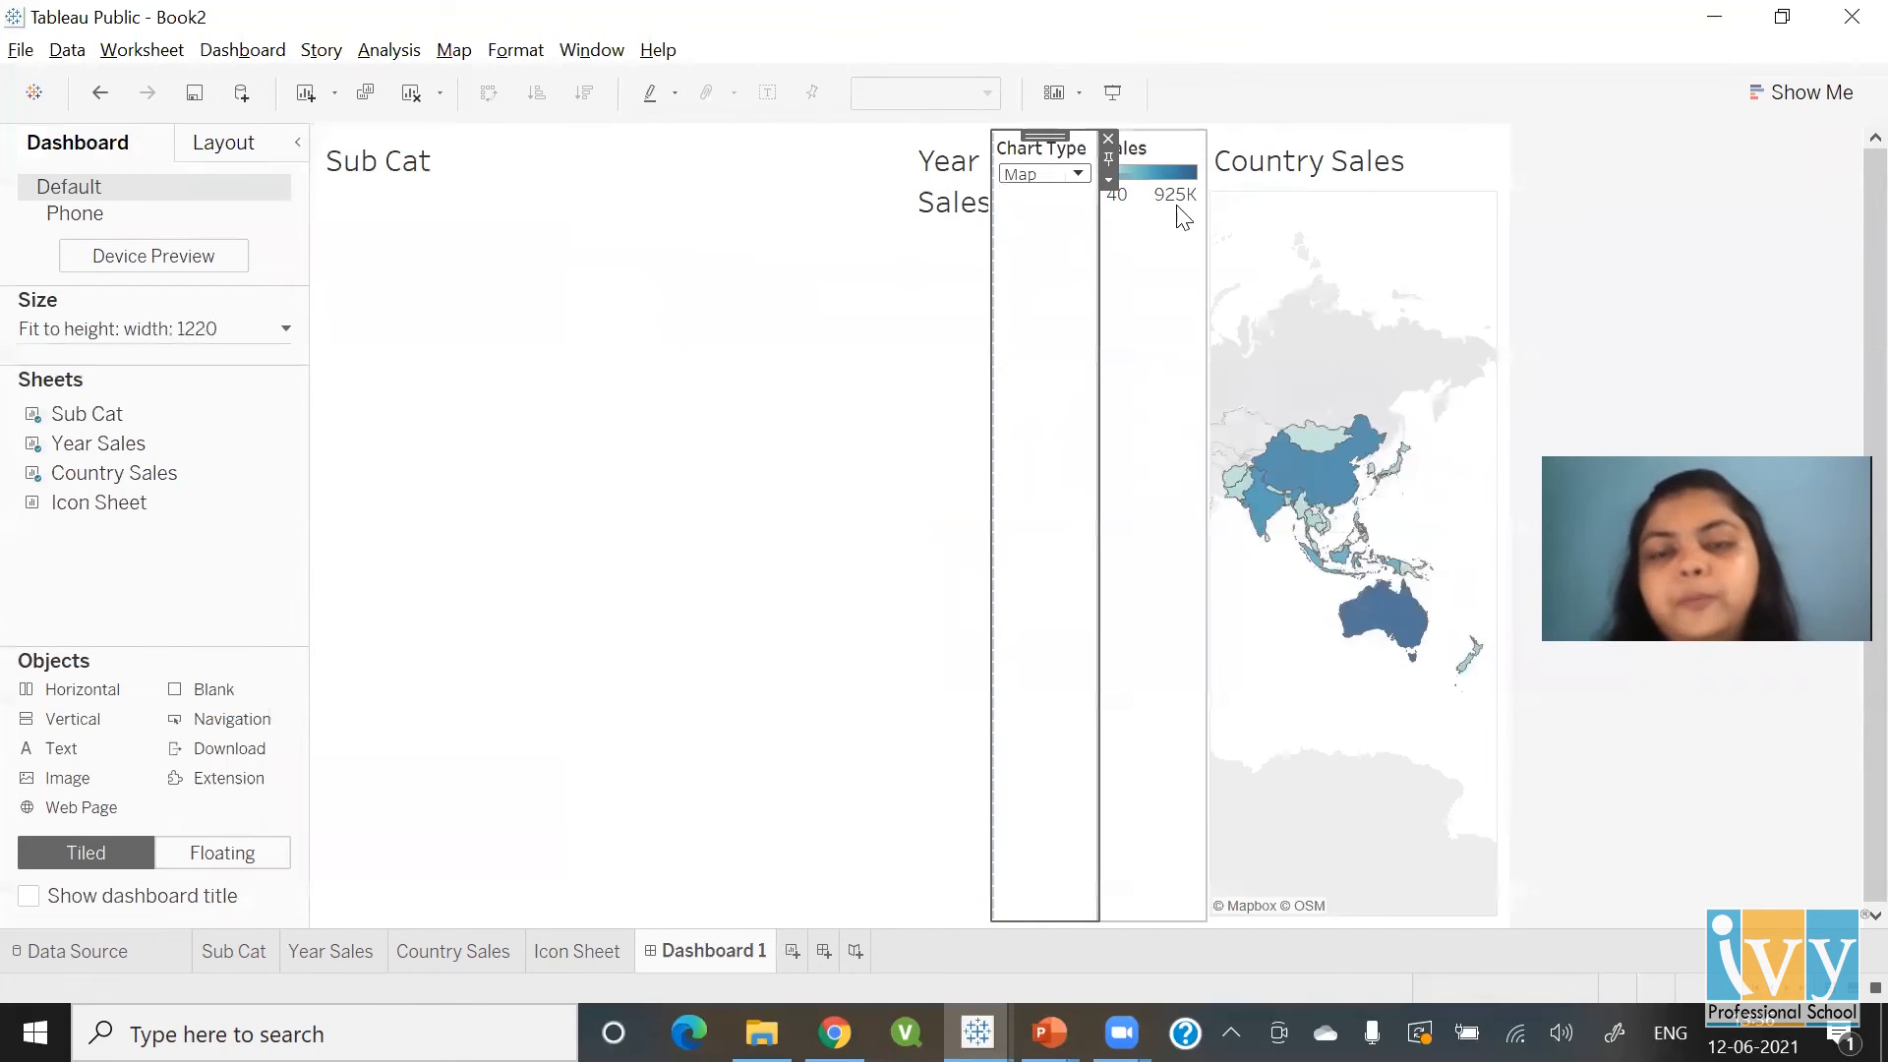
Remove the Sales colour legend and the Chart Type parameter control from the dashboard
left_click(1178, 147)
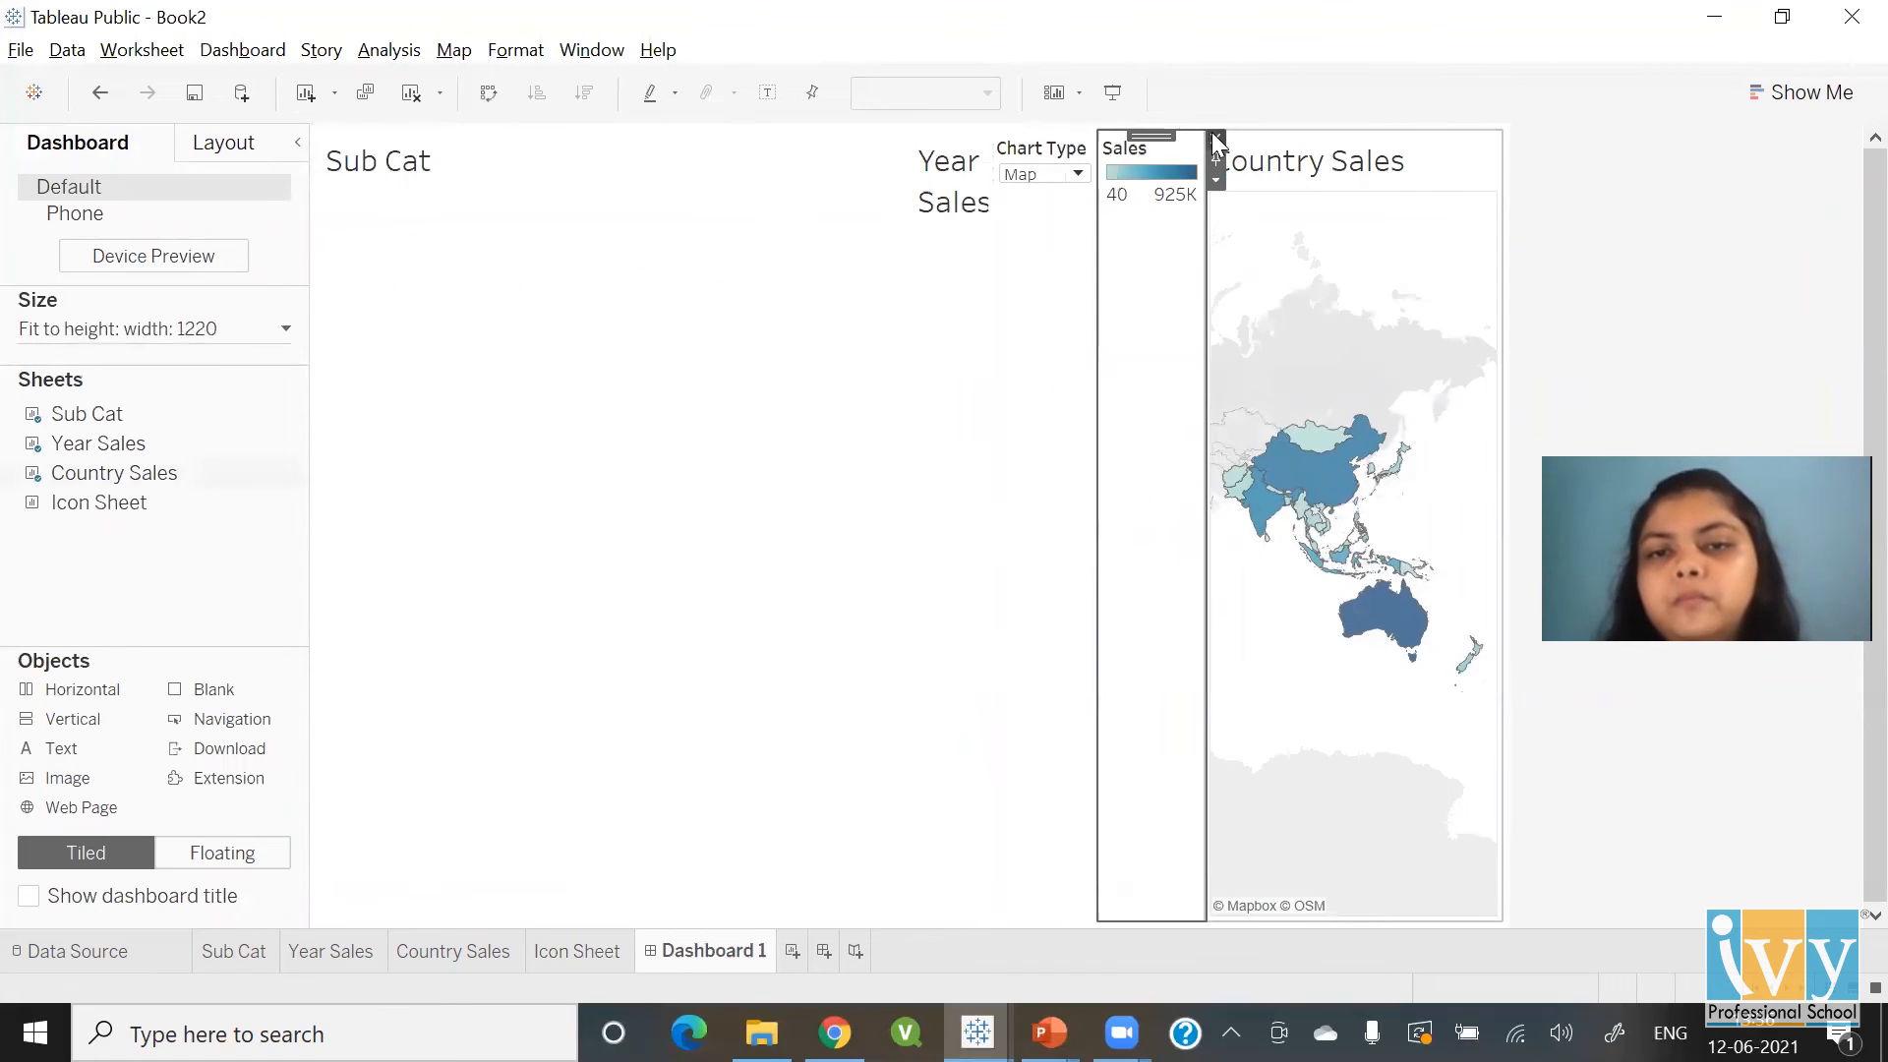
left_click(1216, 140)
left_click(1202, 158)
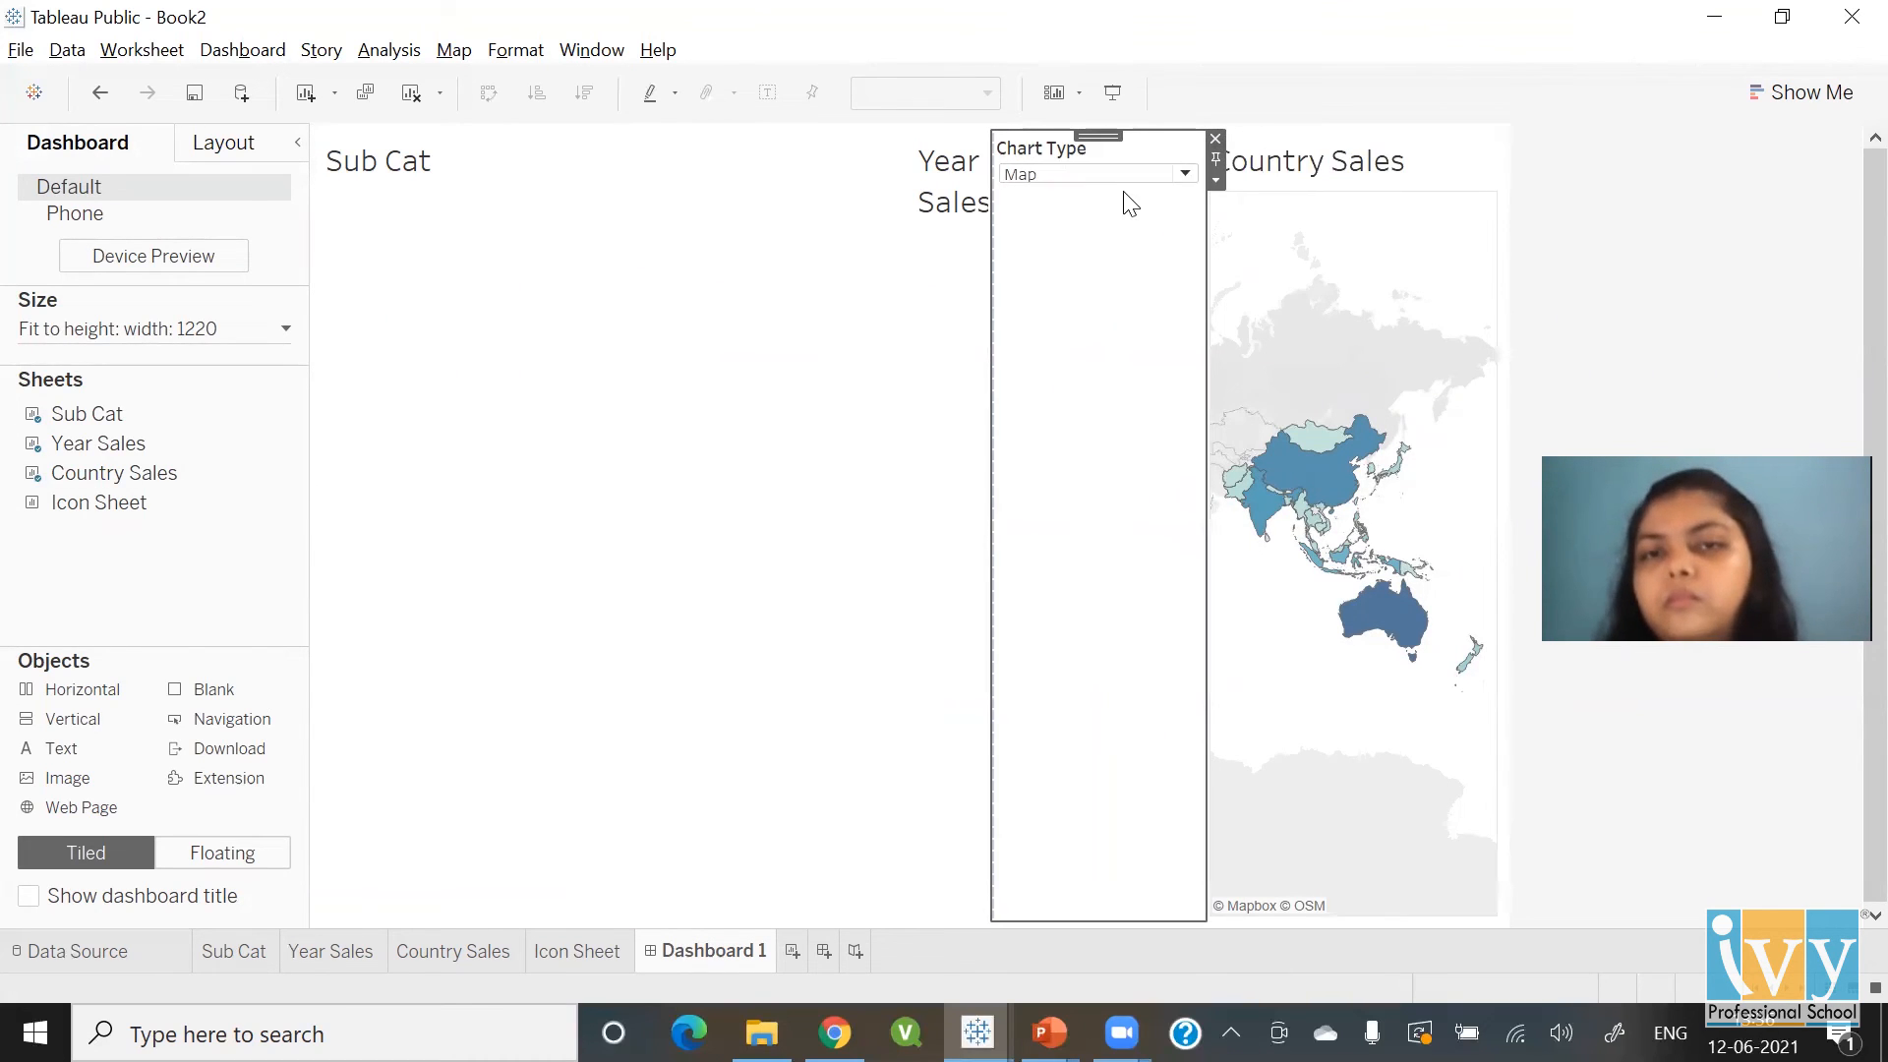
left_click(1216, 139)
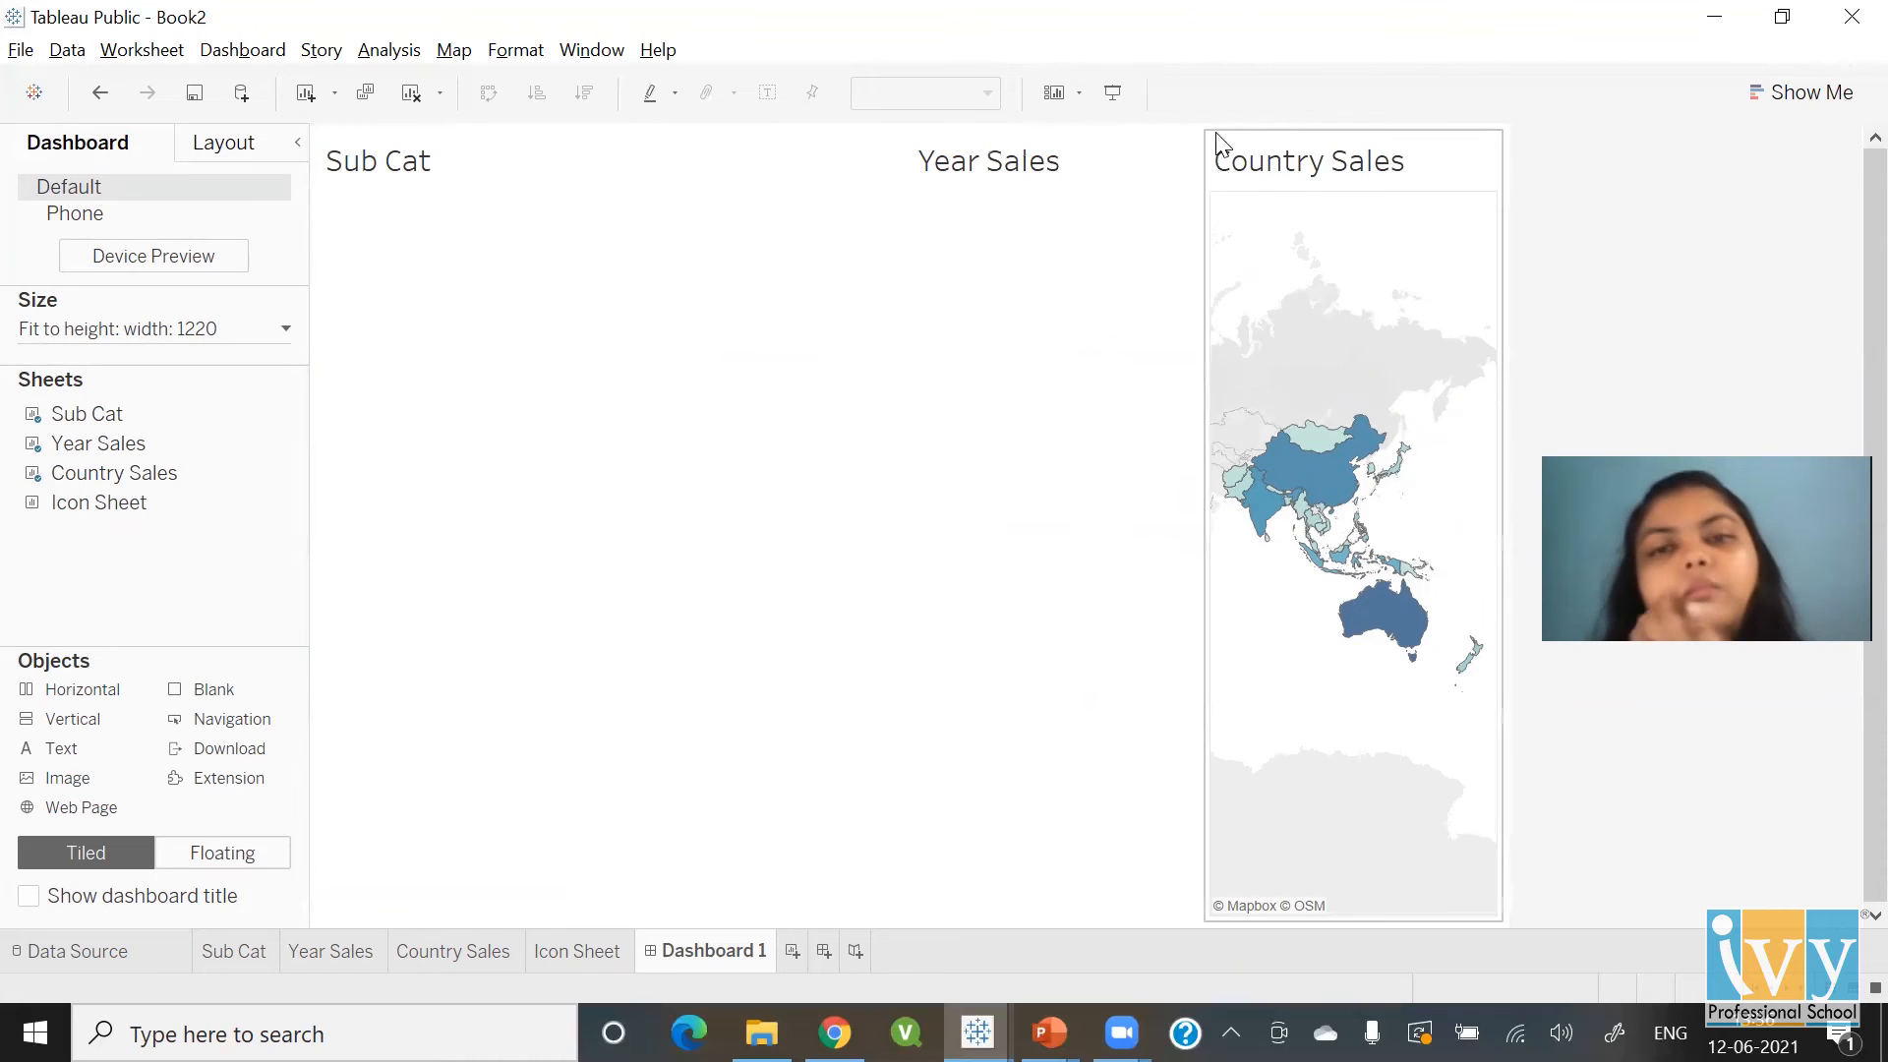
Uncheck Title in the More Options menus of the Country Sales, Year Sales and Sub Cat zones
left_click(1333, 165)
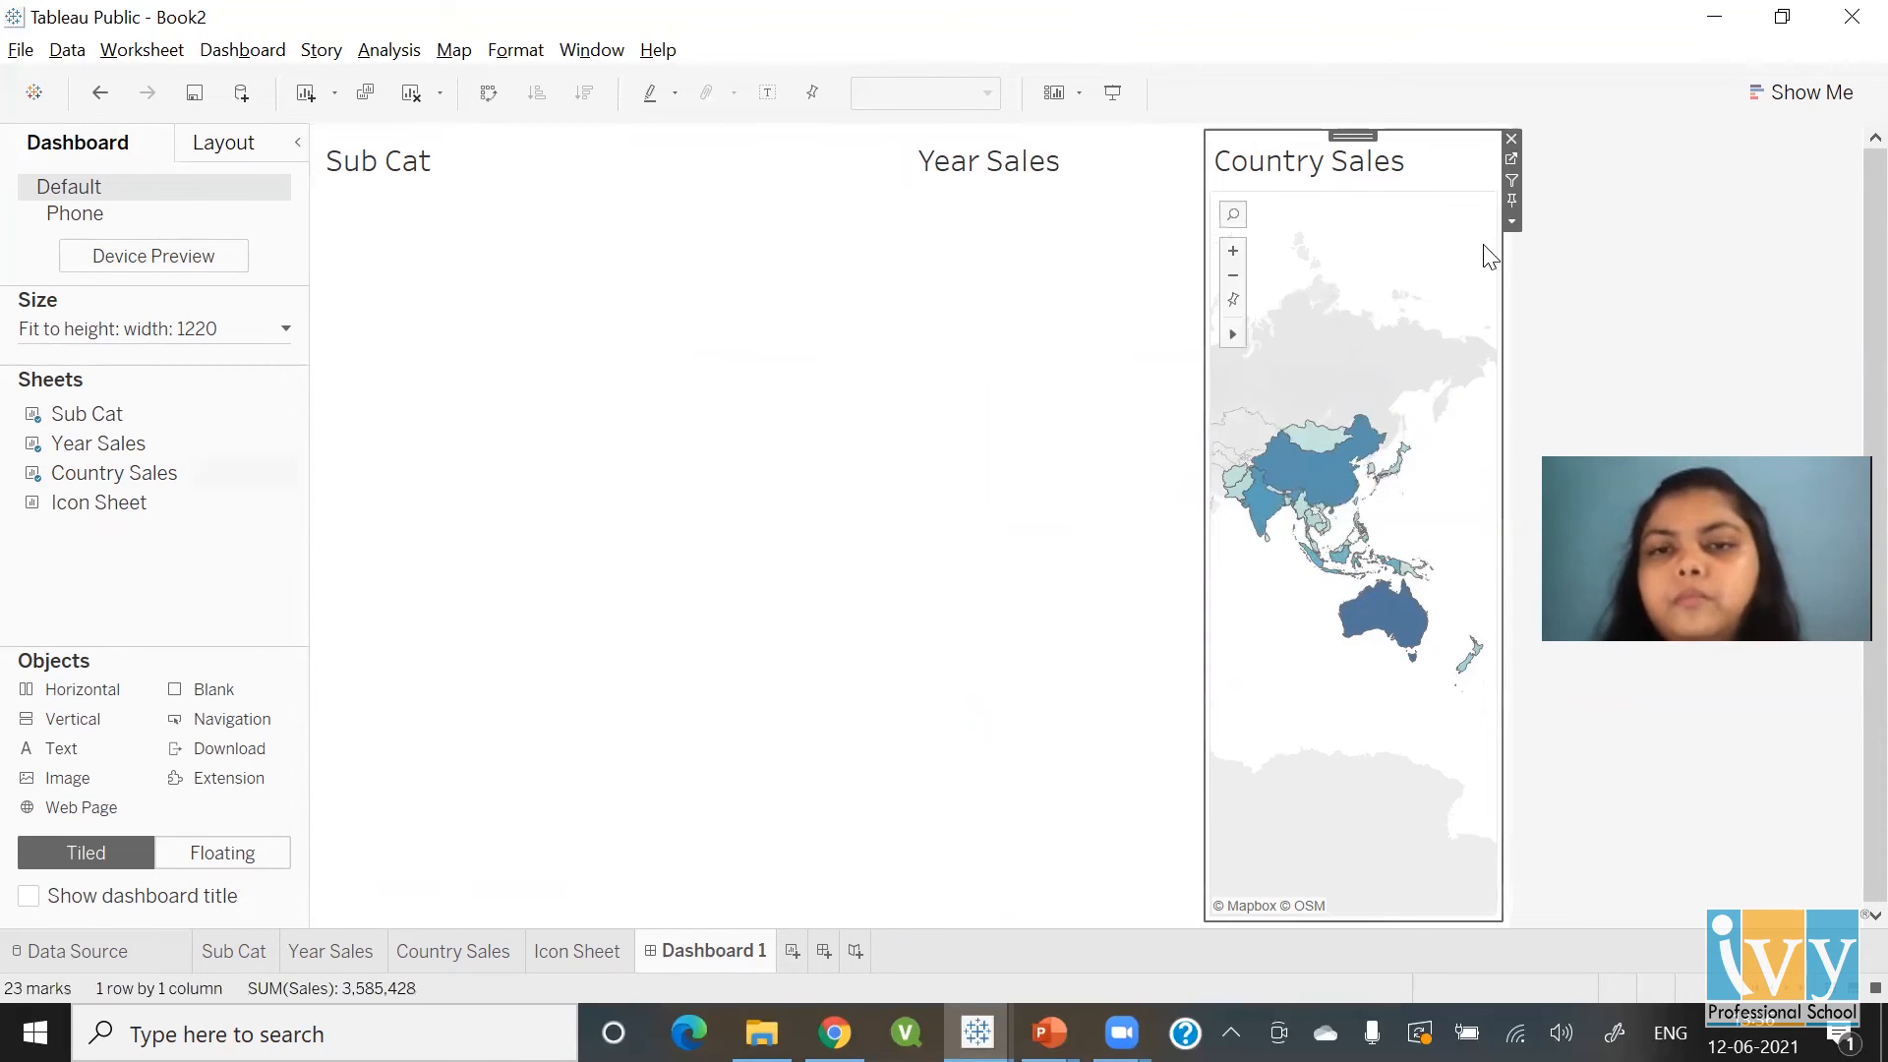
left_click(1515, 221)
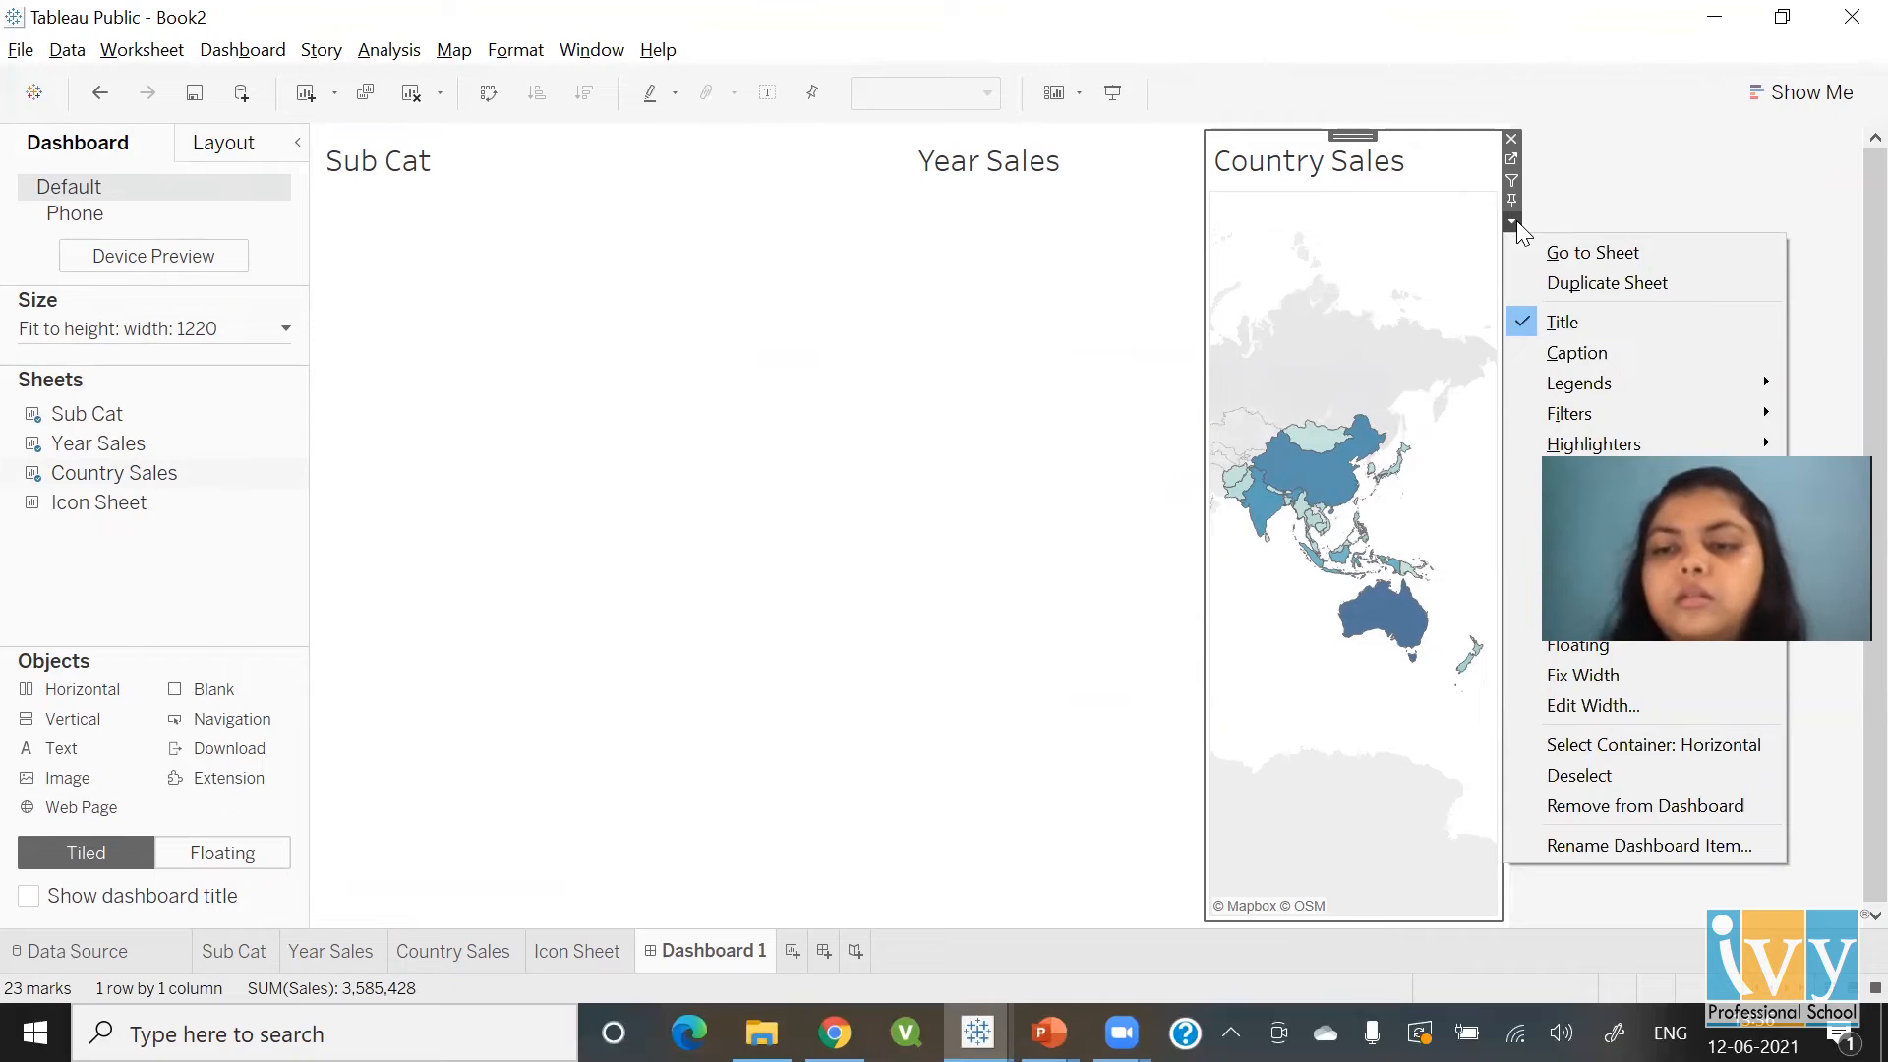
left_click(1557, 327)
left_click(1105, 168)
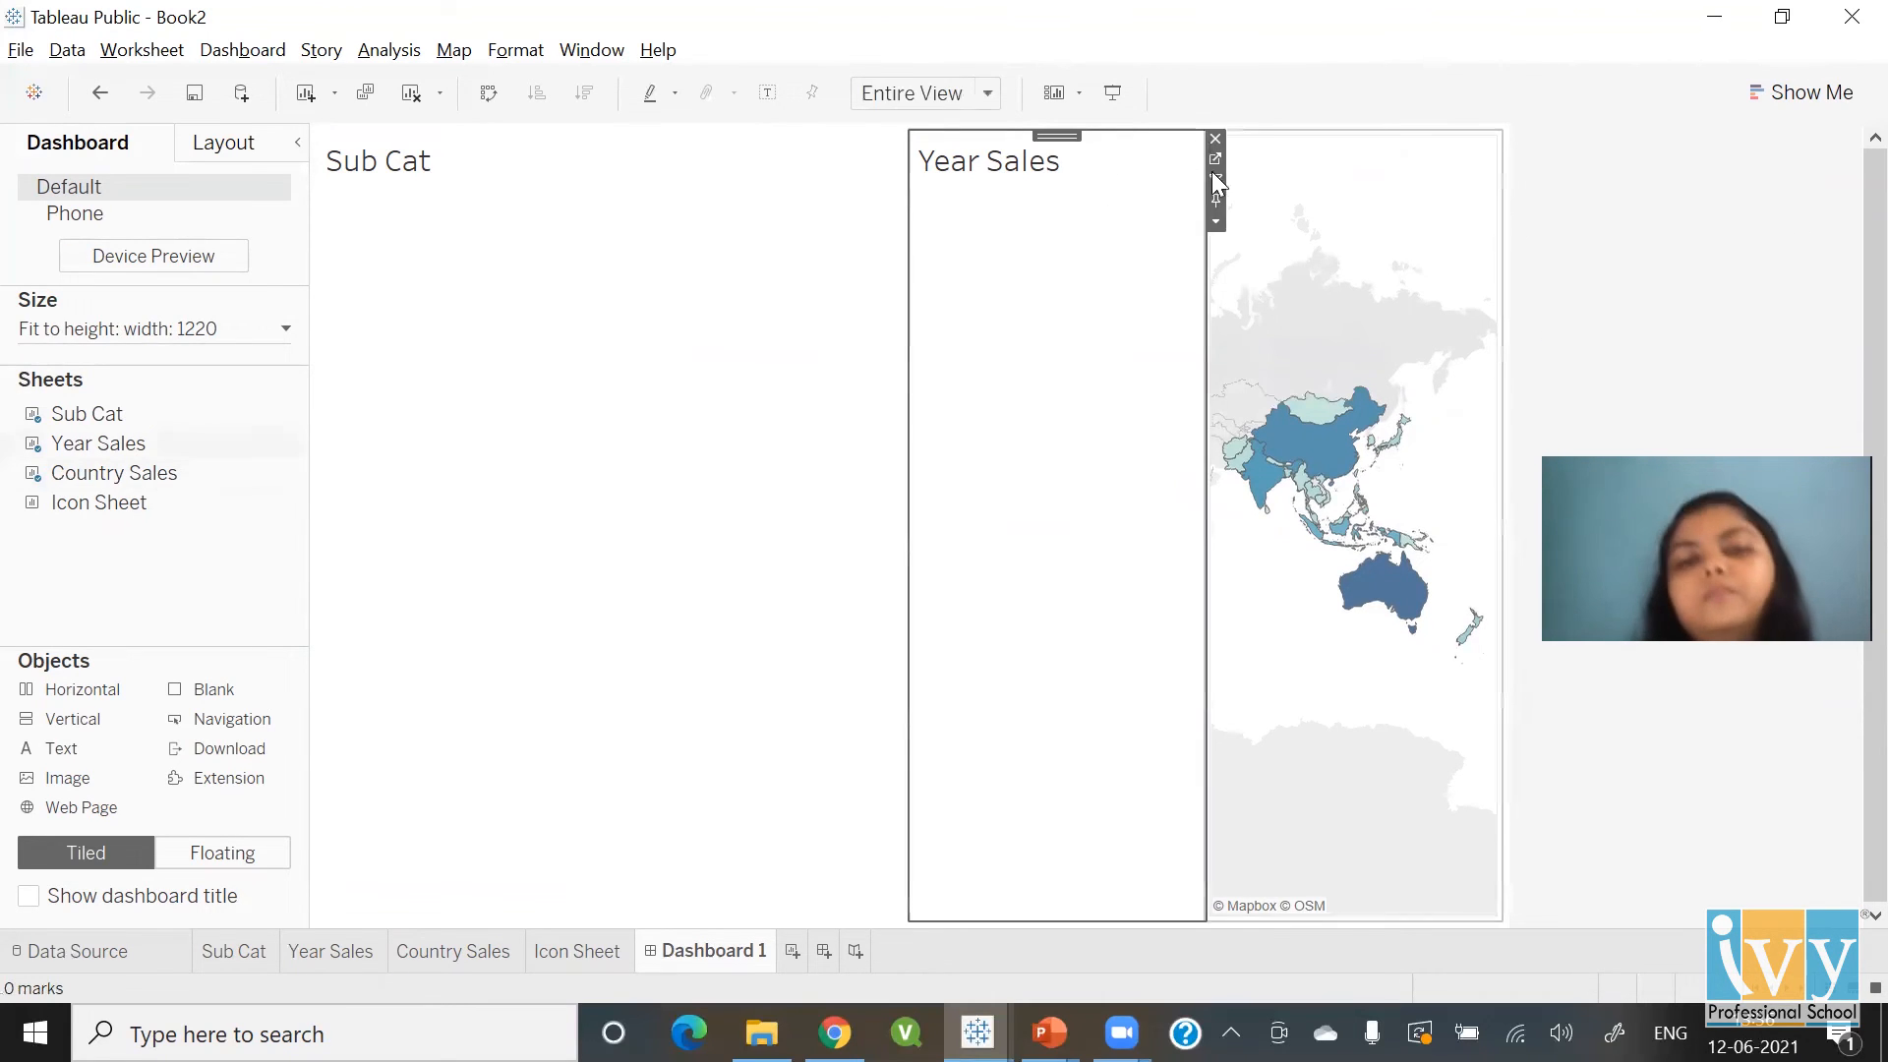
left_click(1217, 222)
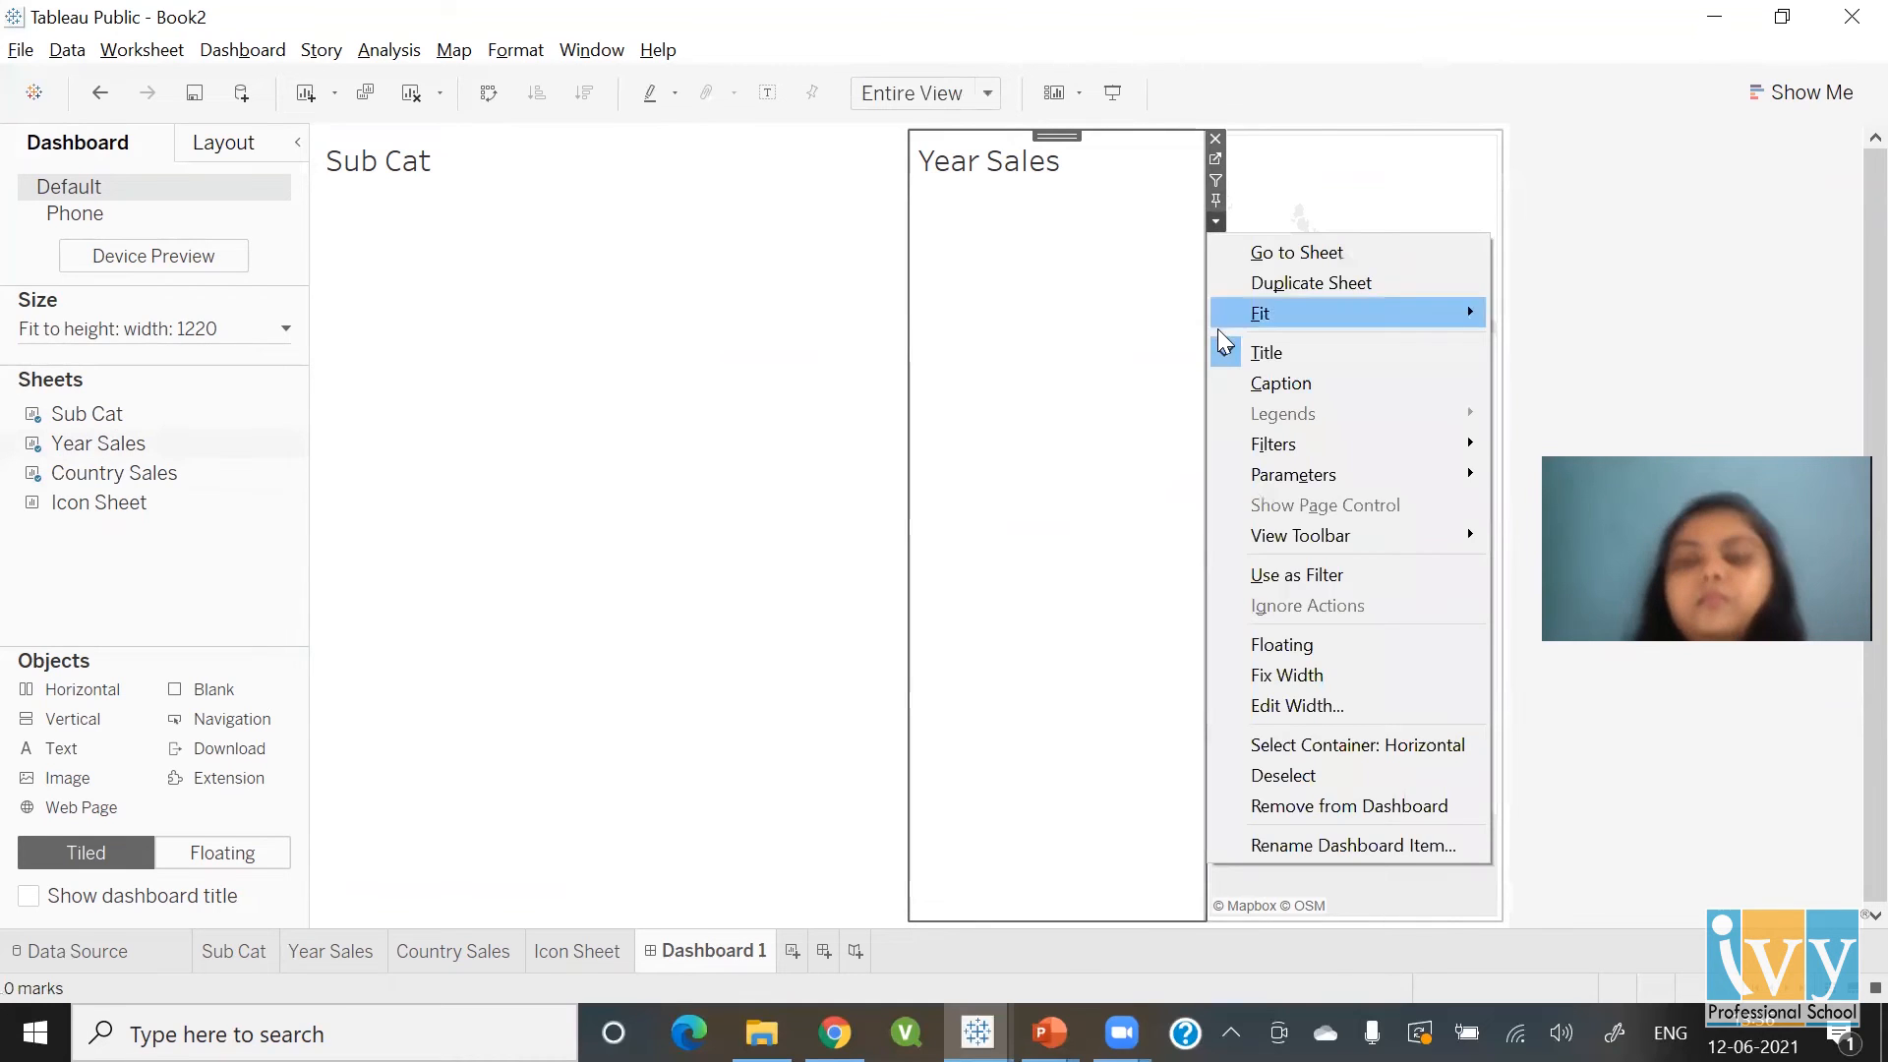
left_click(1226, 354)
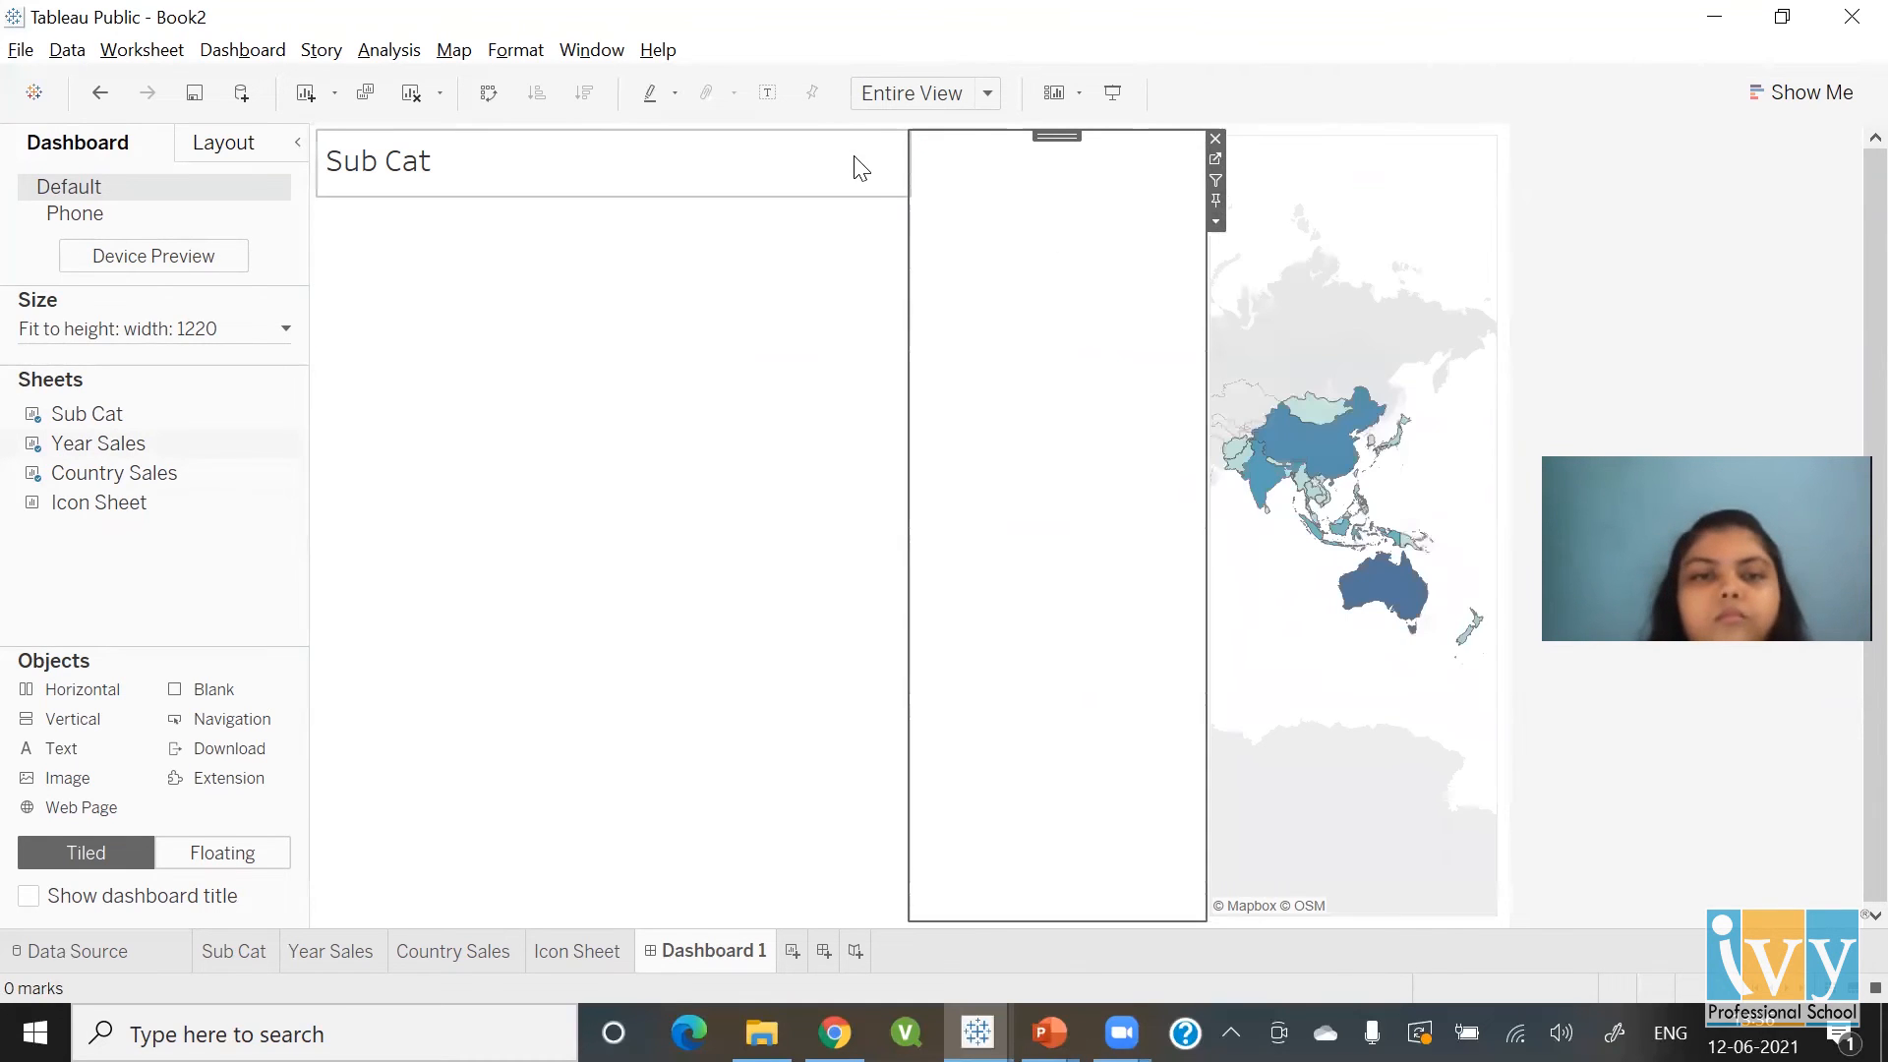
left_click(852, 169)
left_click(920, 222)
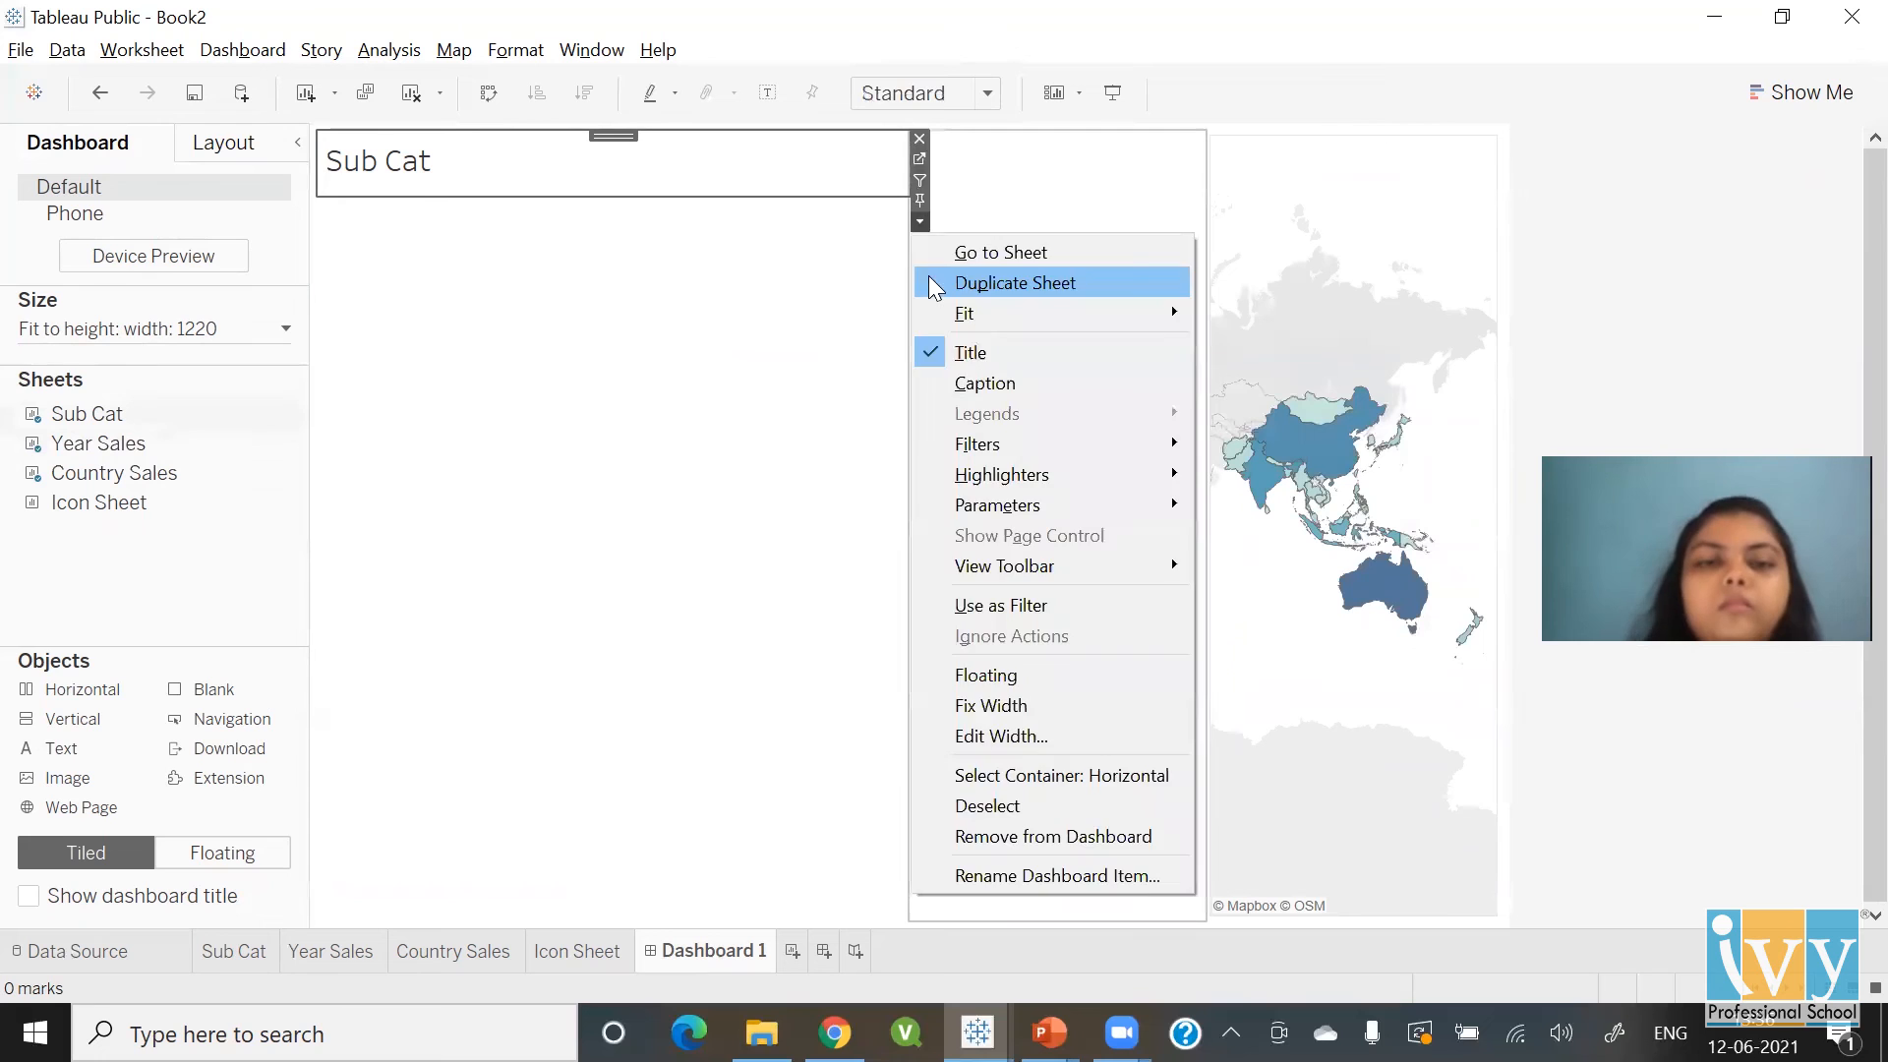
left_click(962, 356)
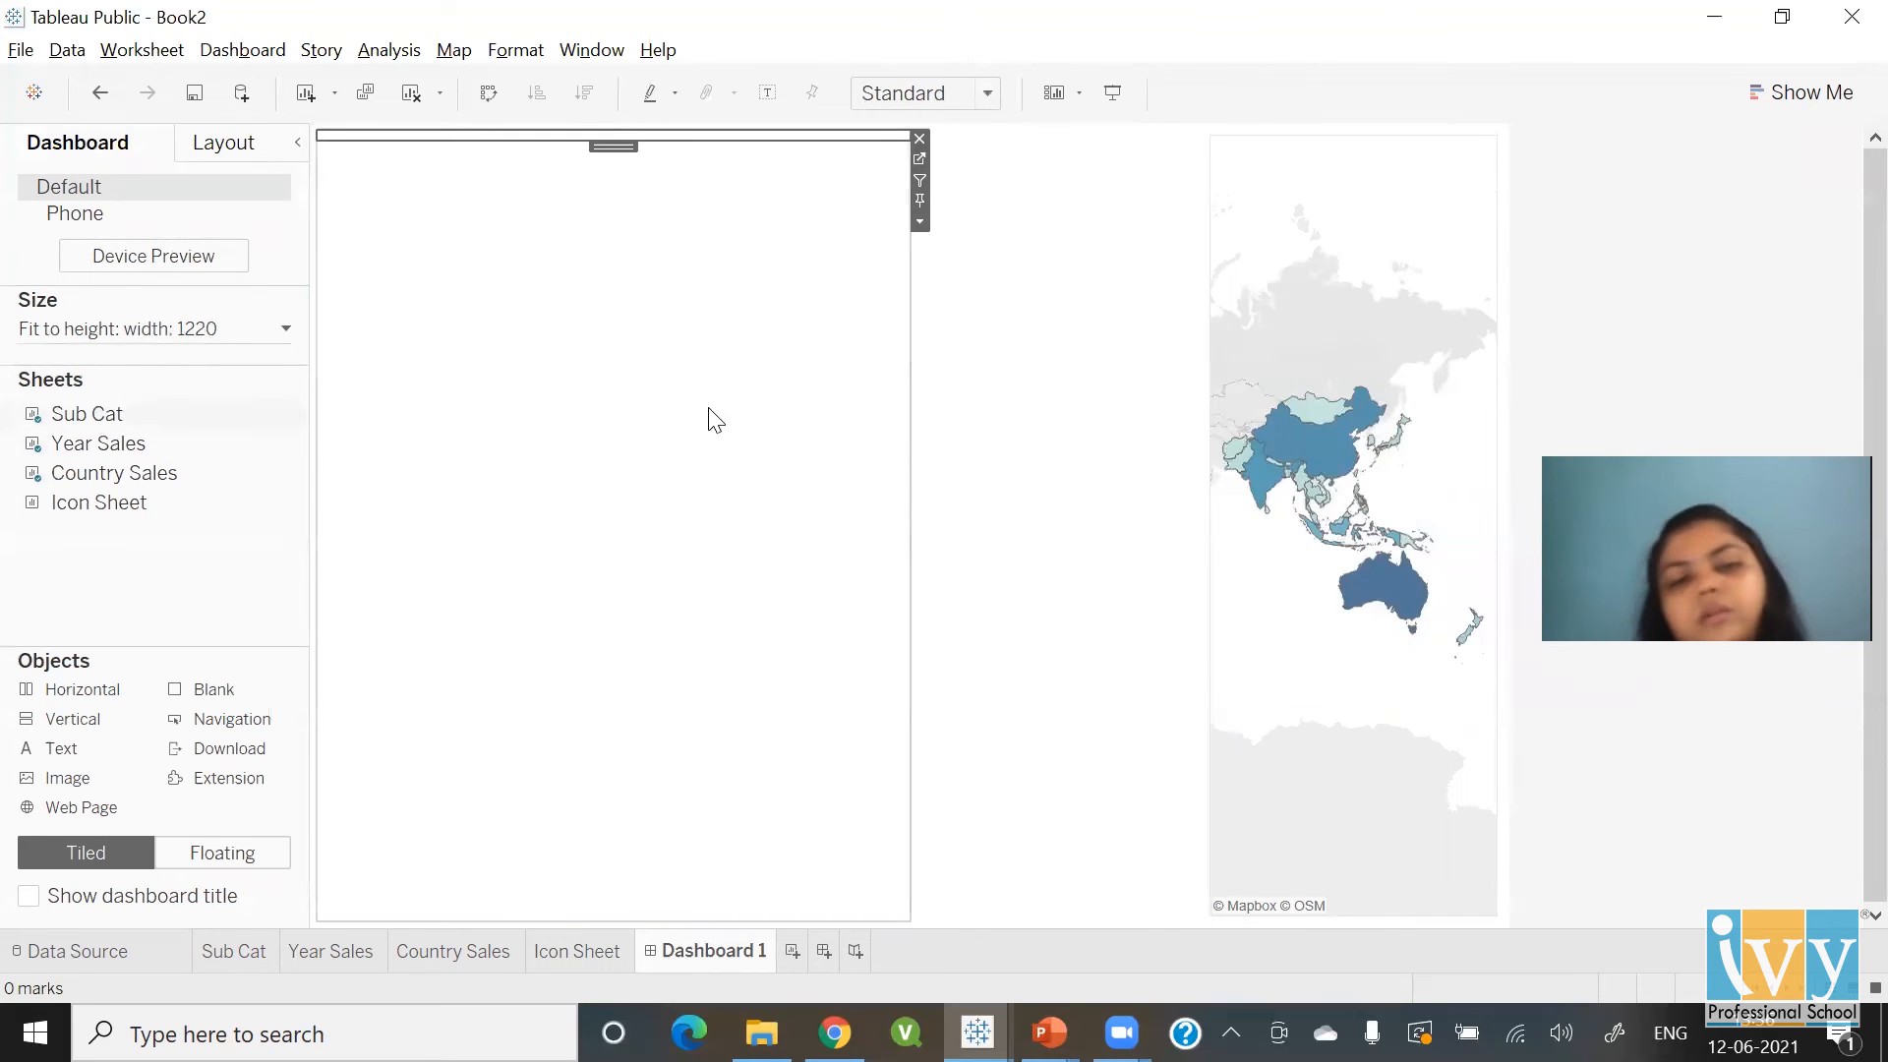
left_click(1020, 320)
left_click(1317, 169)
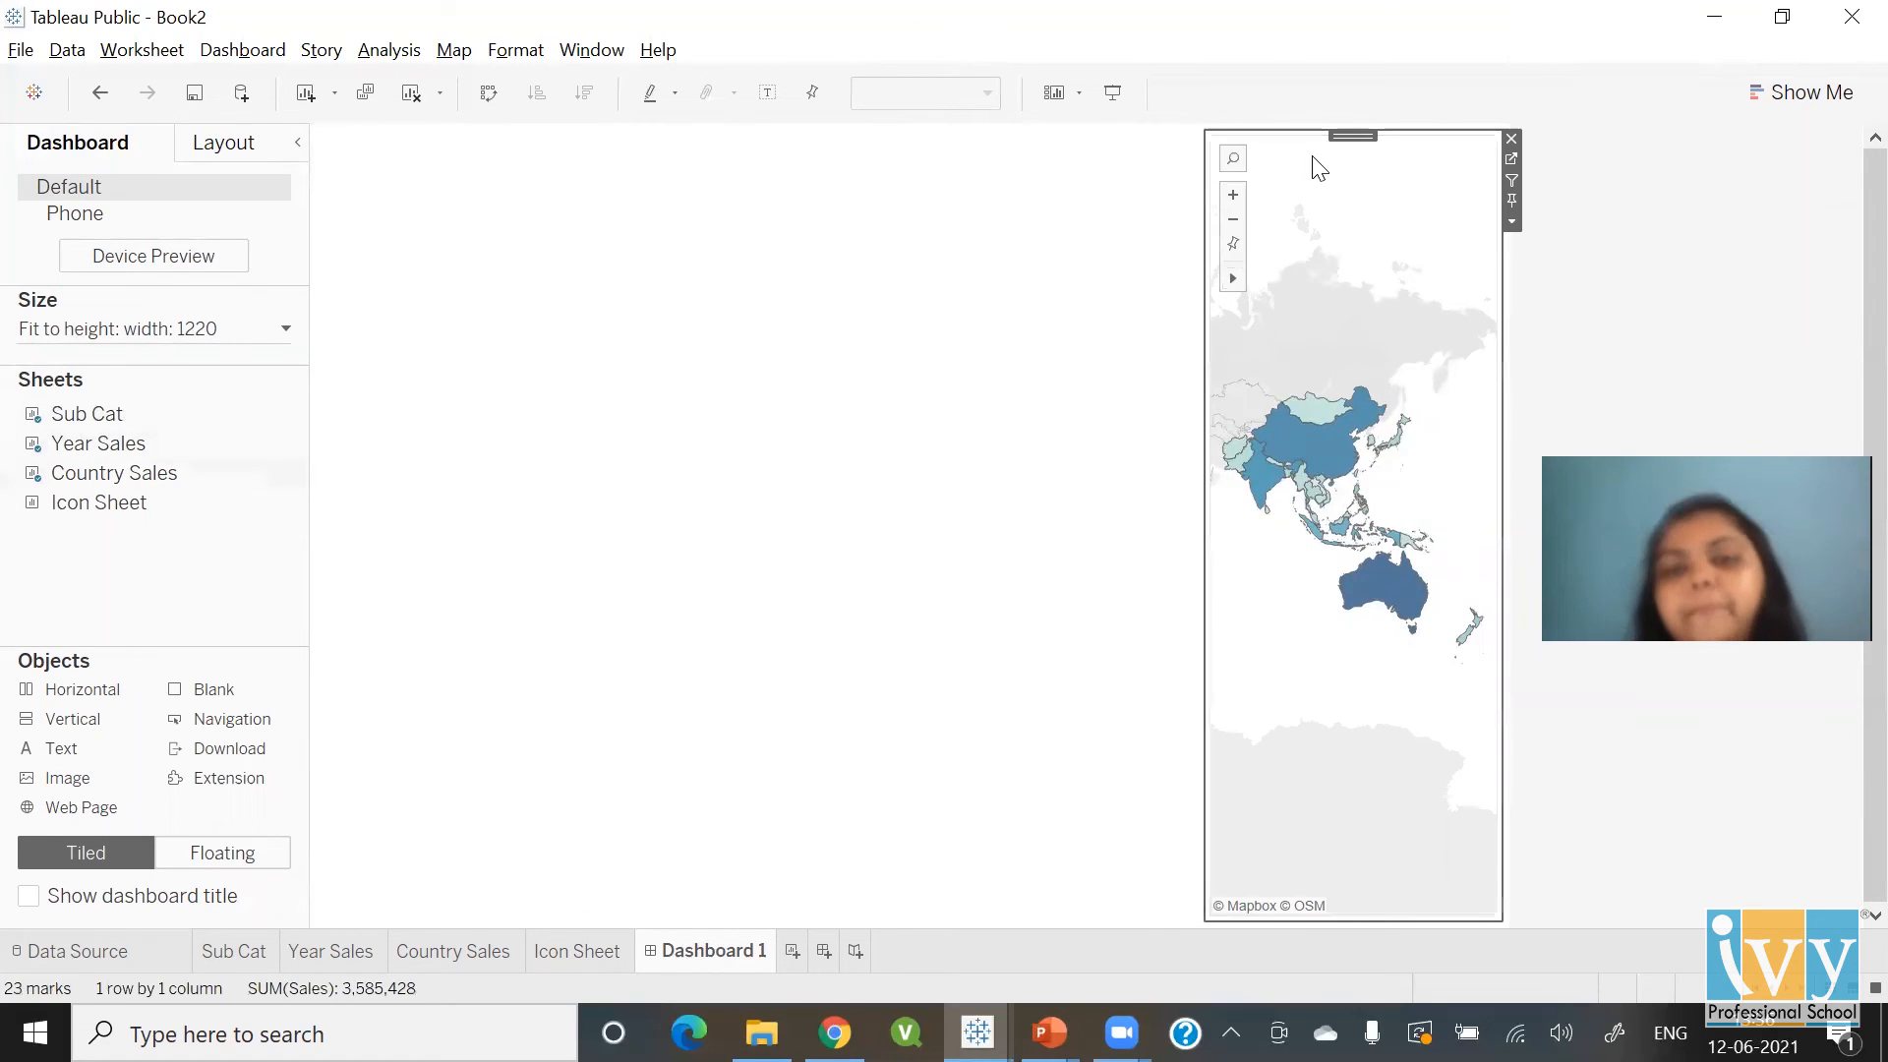
left_click_drag(1203, 367, 817, 400)
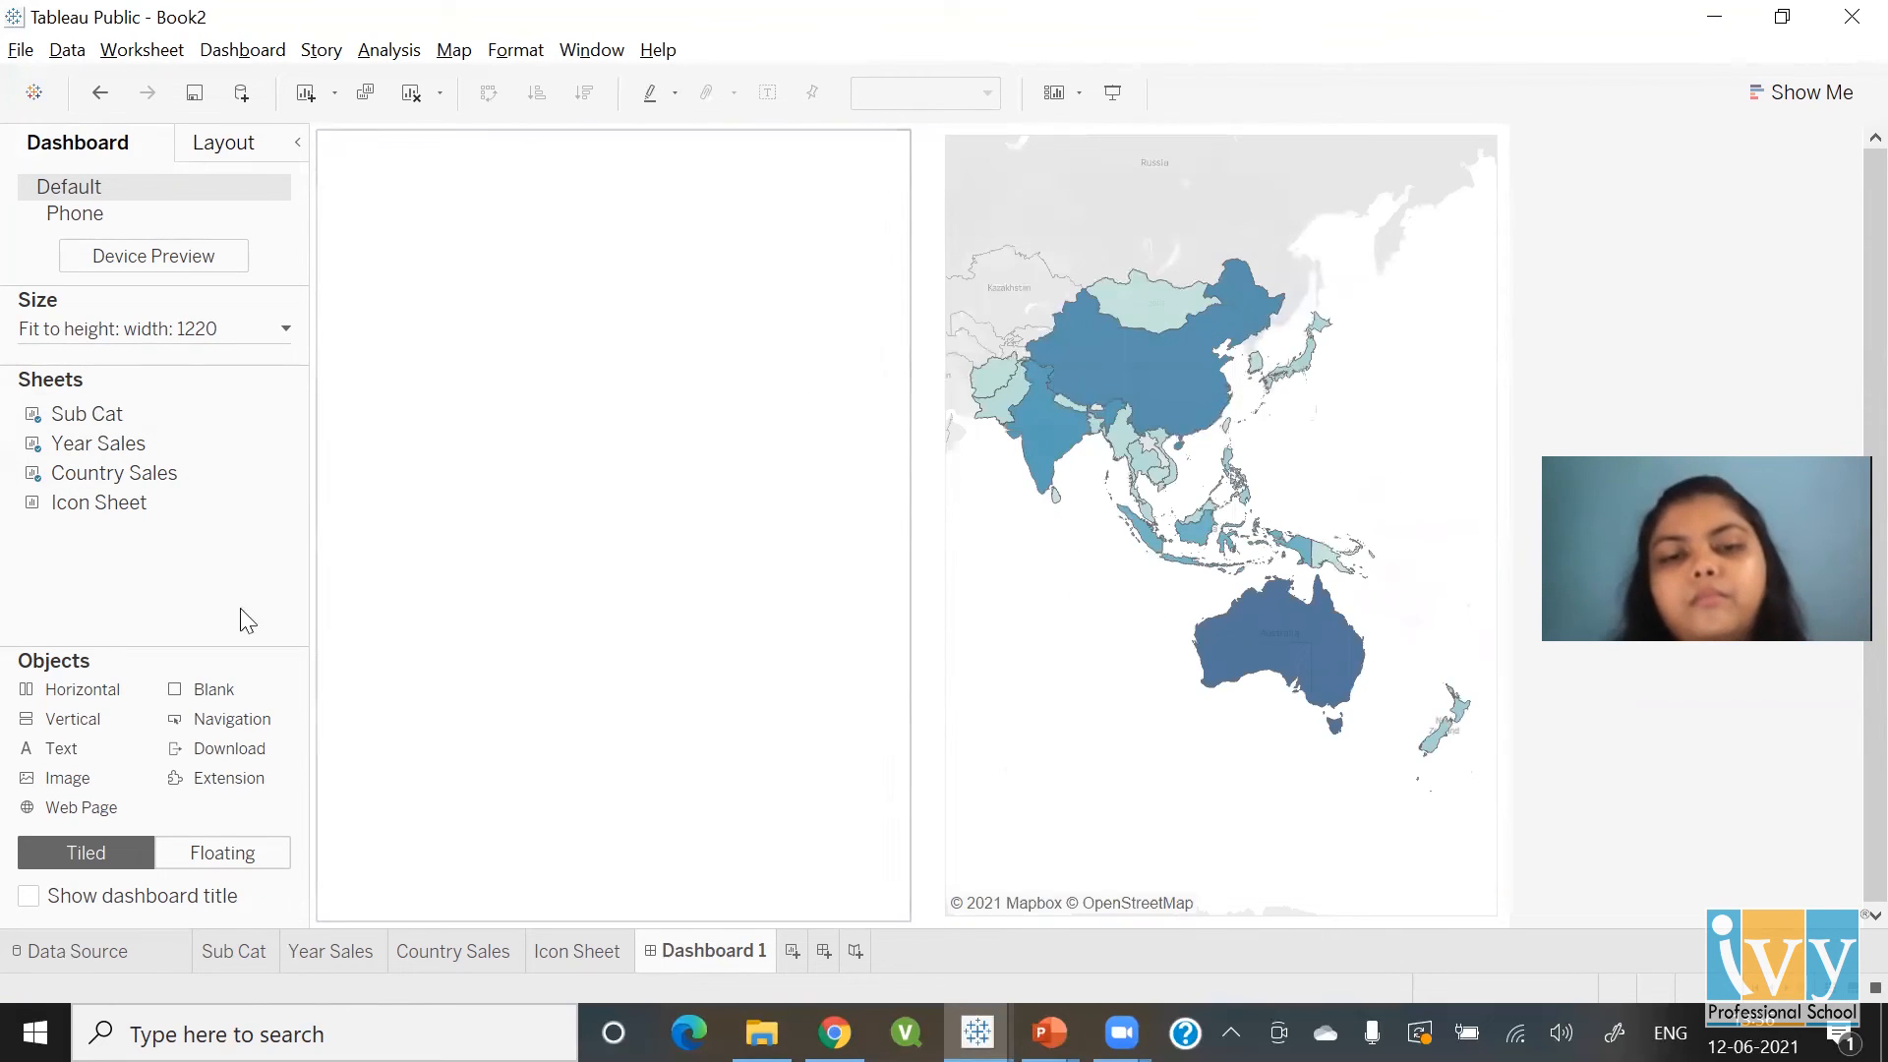
left_click(768, 421)
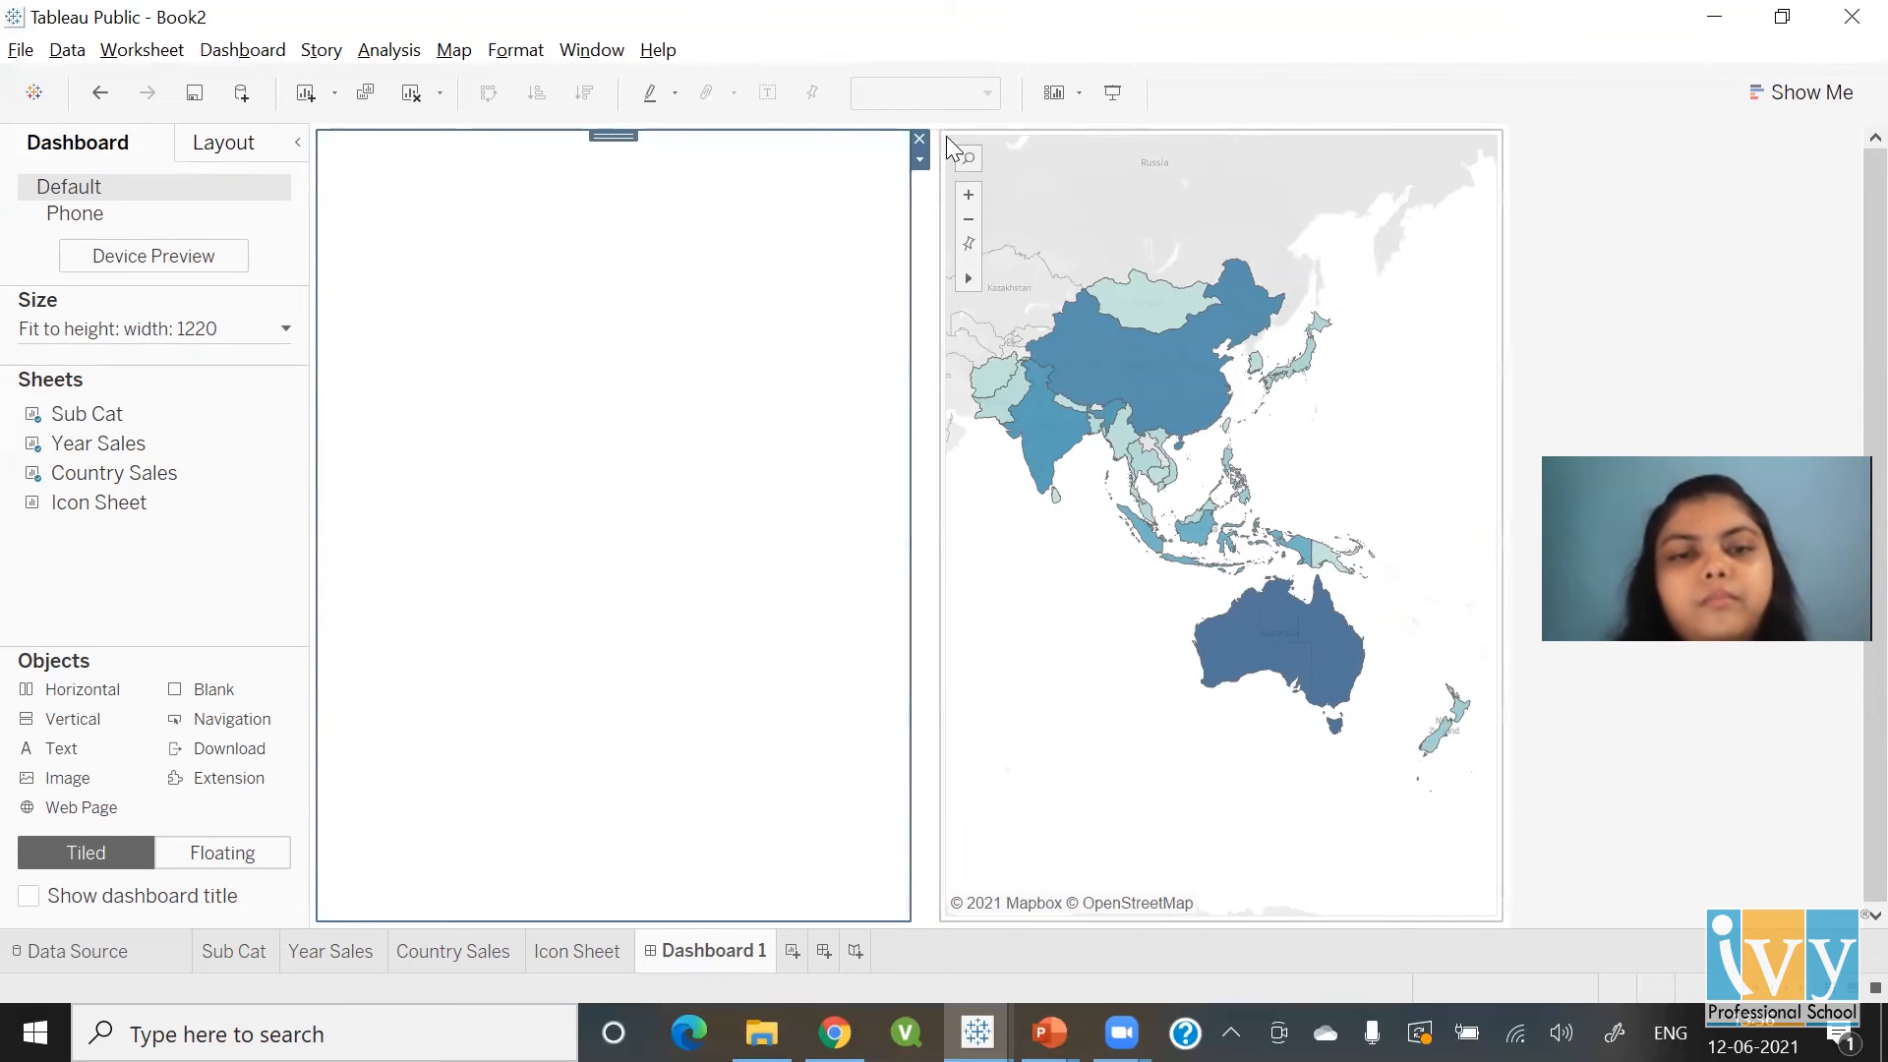
left_click(920, 159)
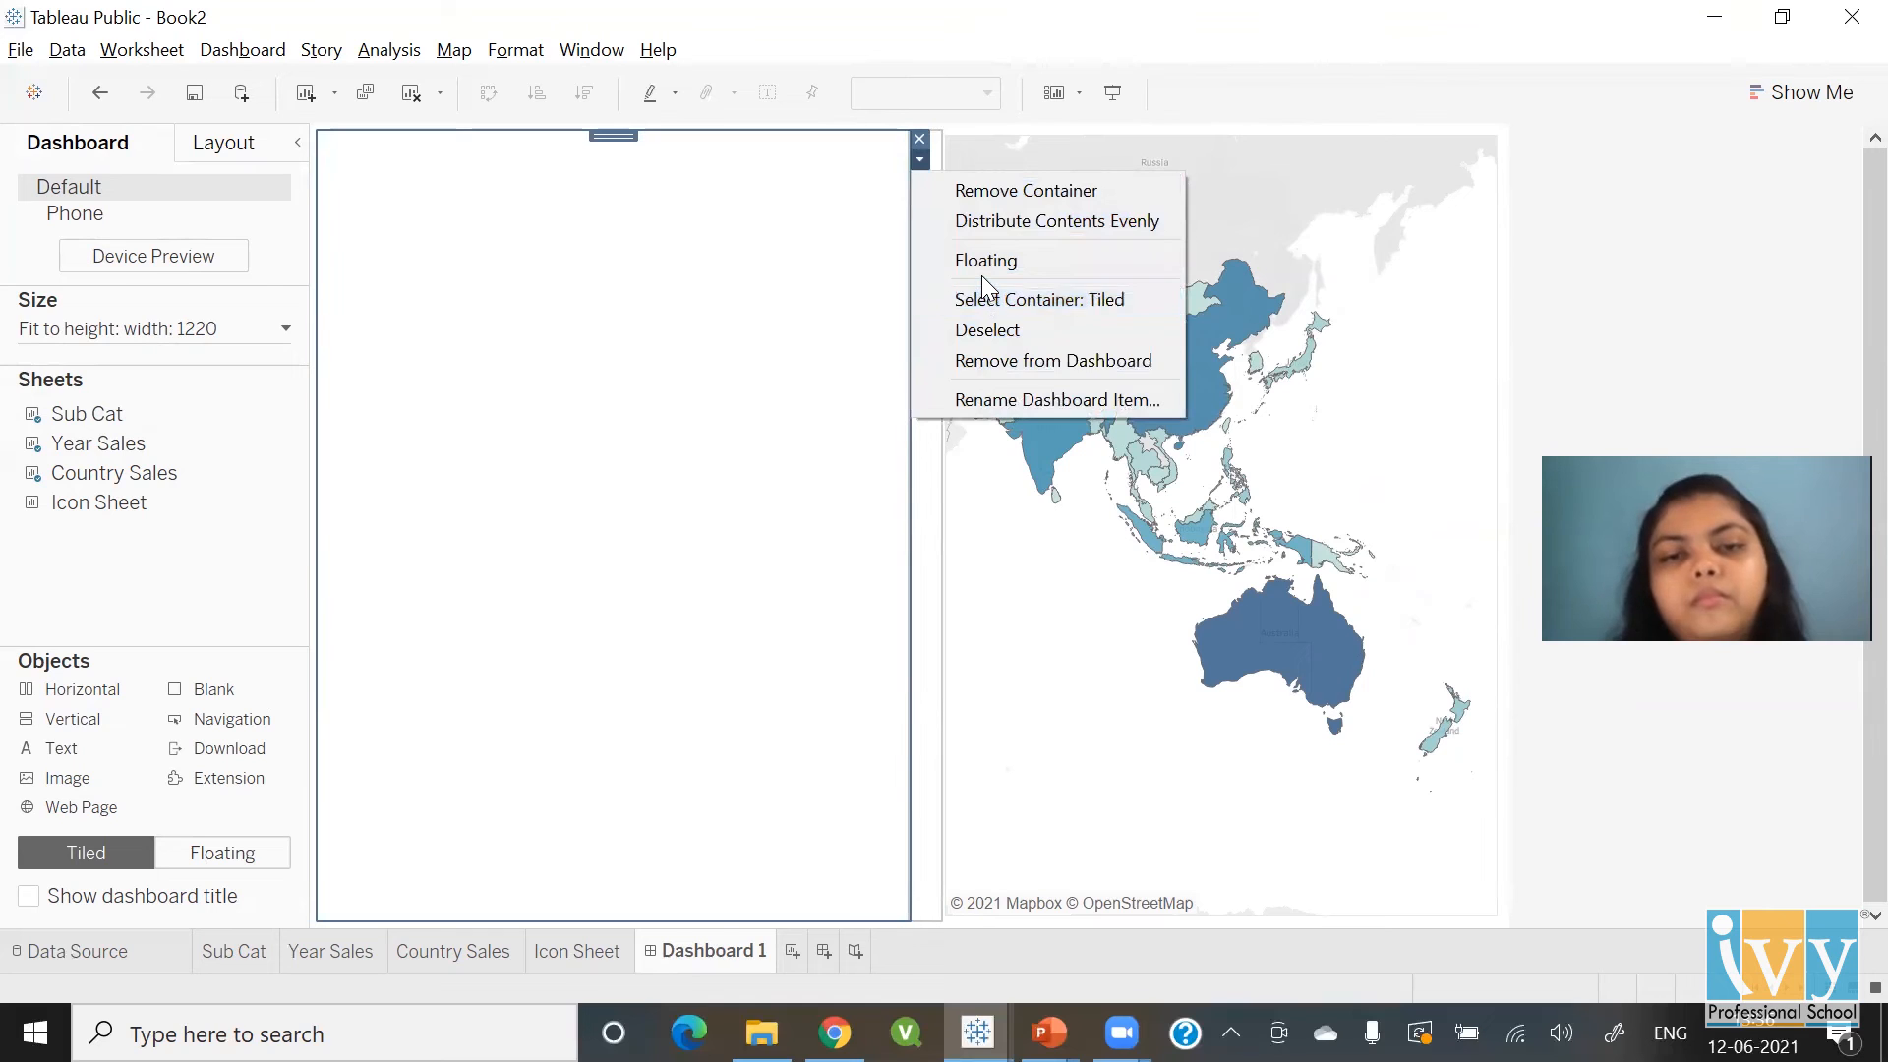
key("Escape")
left_click(918, 160)
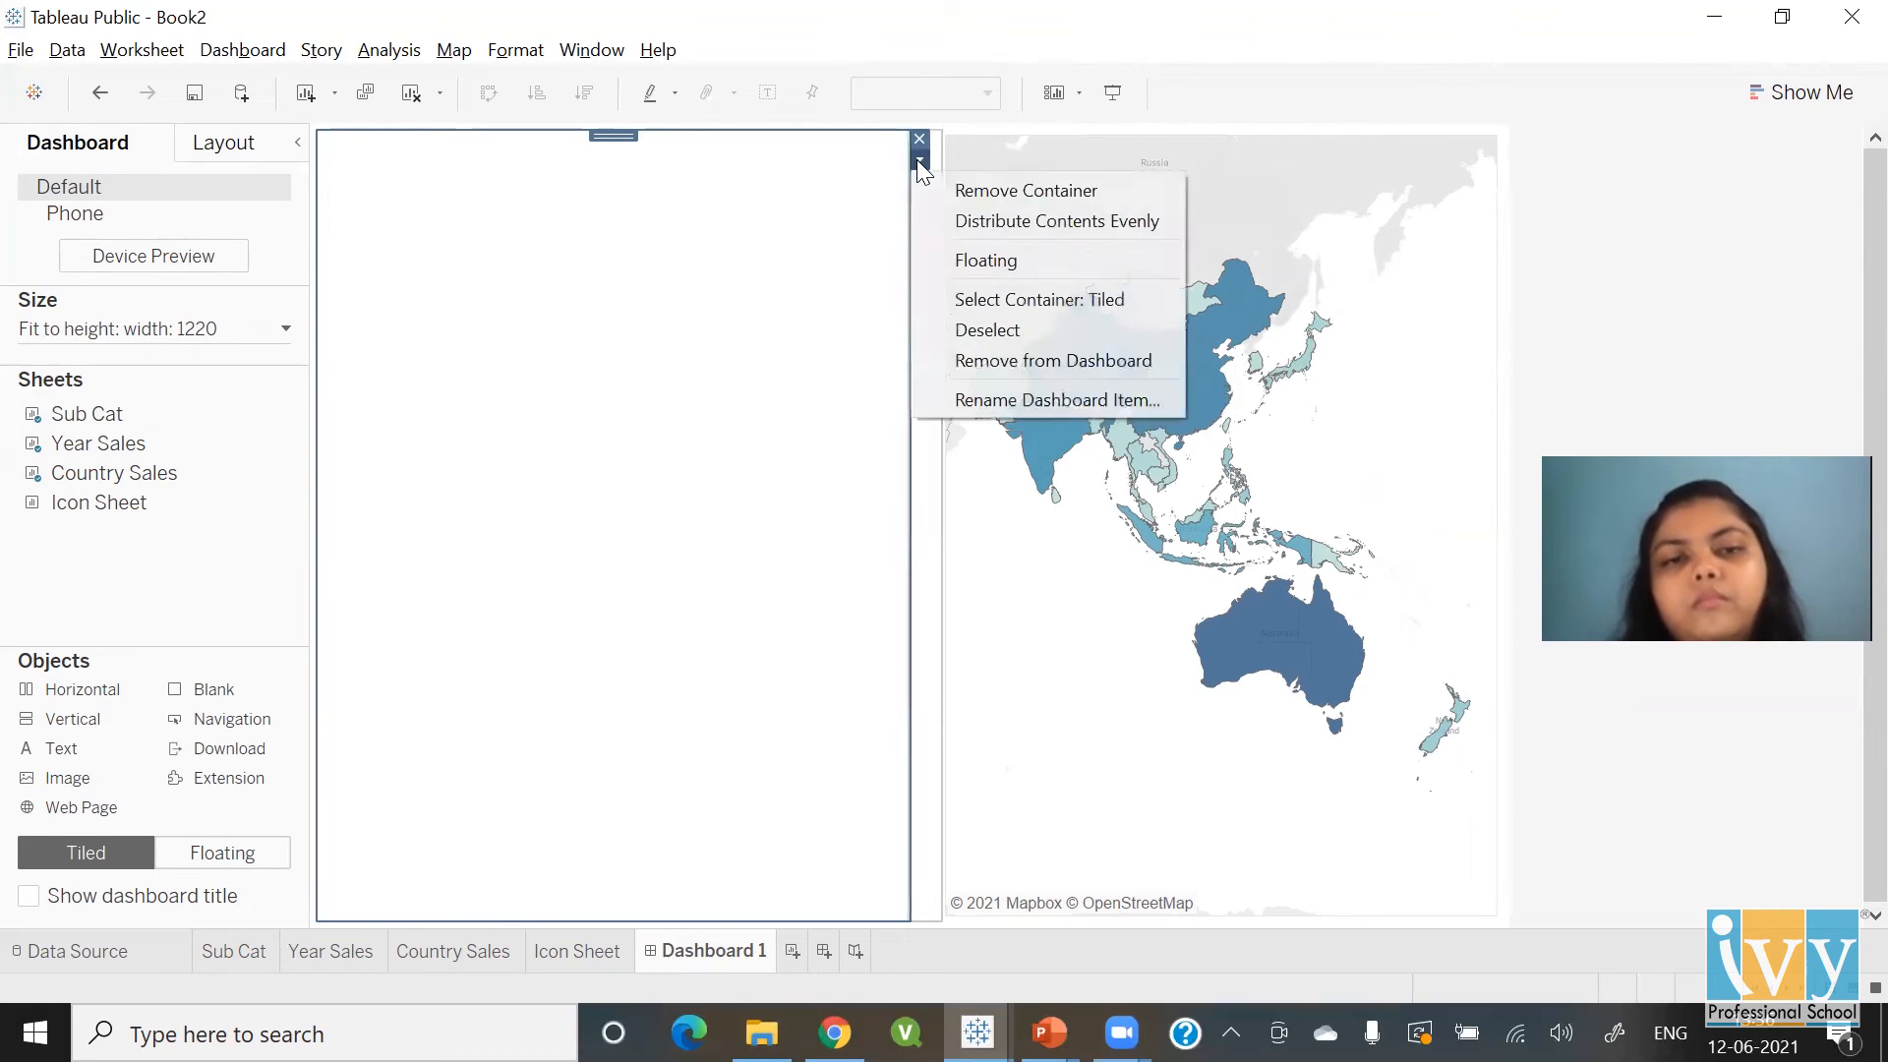
left_click(948, 262)
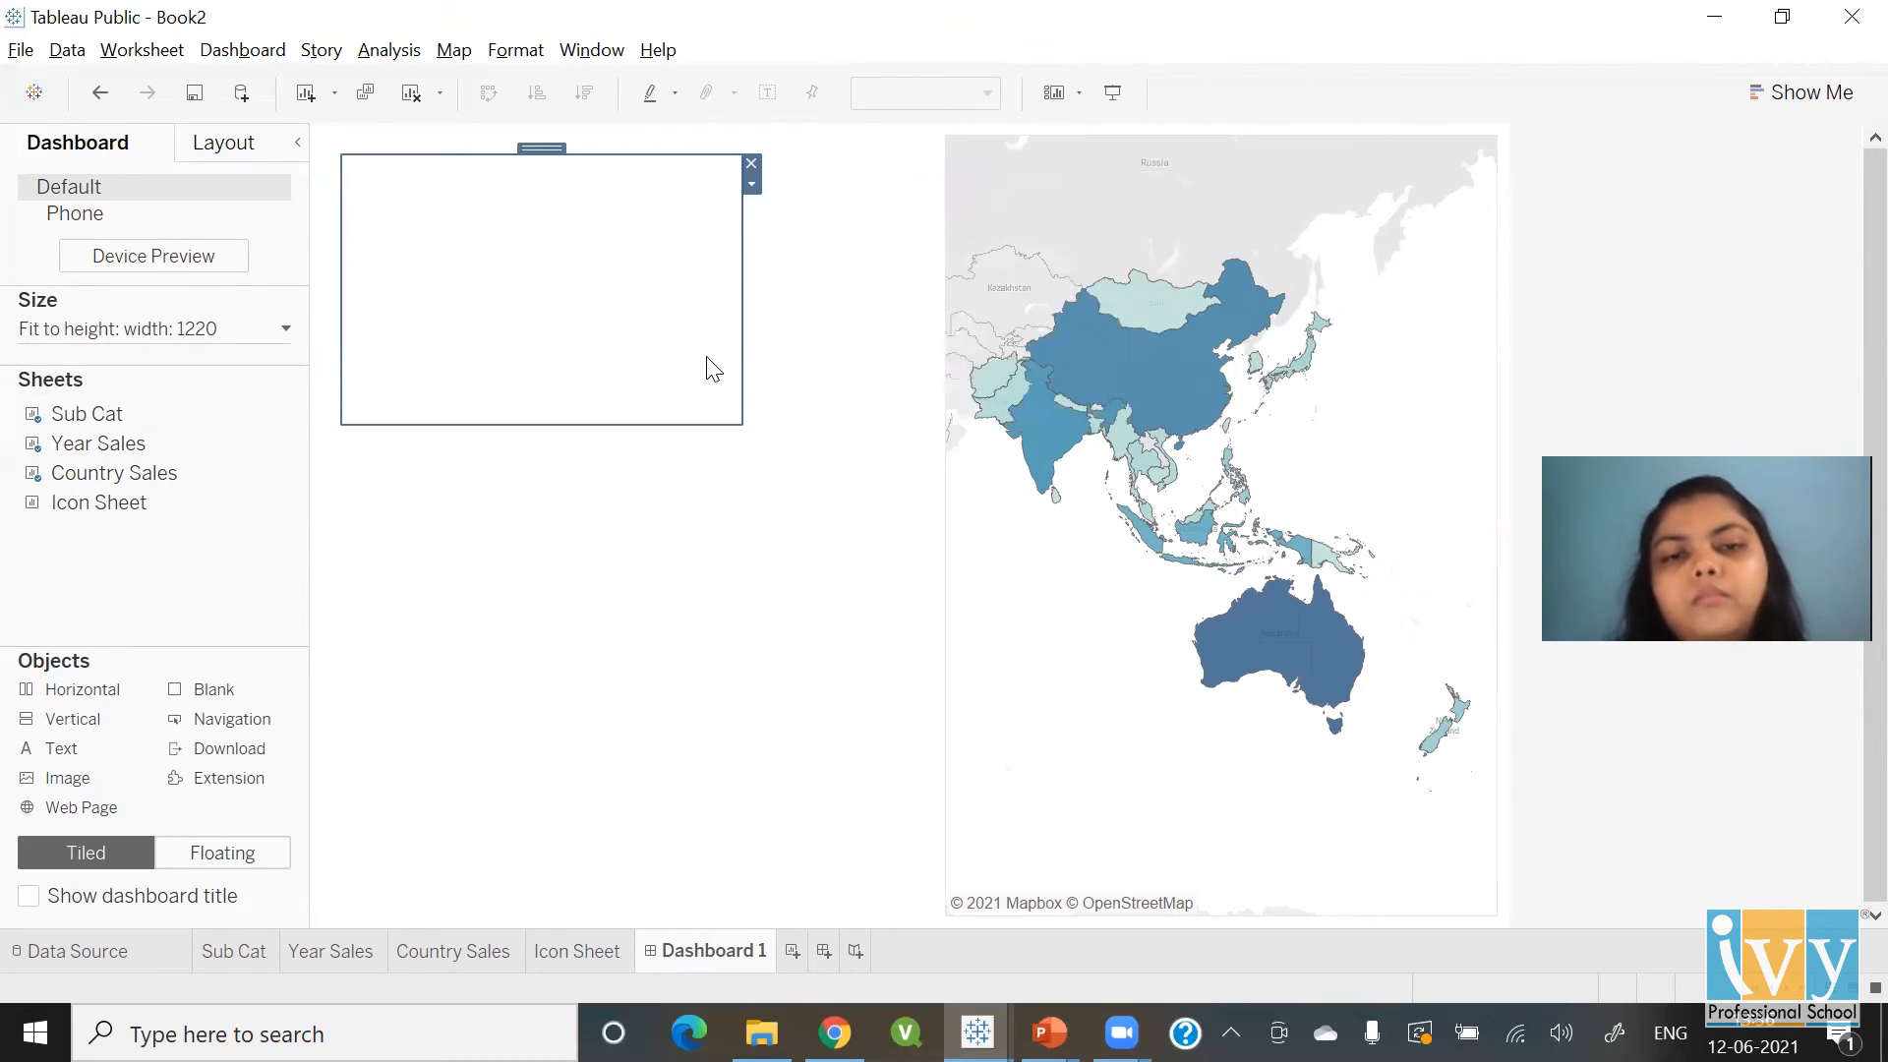
left_click_drag(734, 423, 1277, 778)
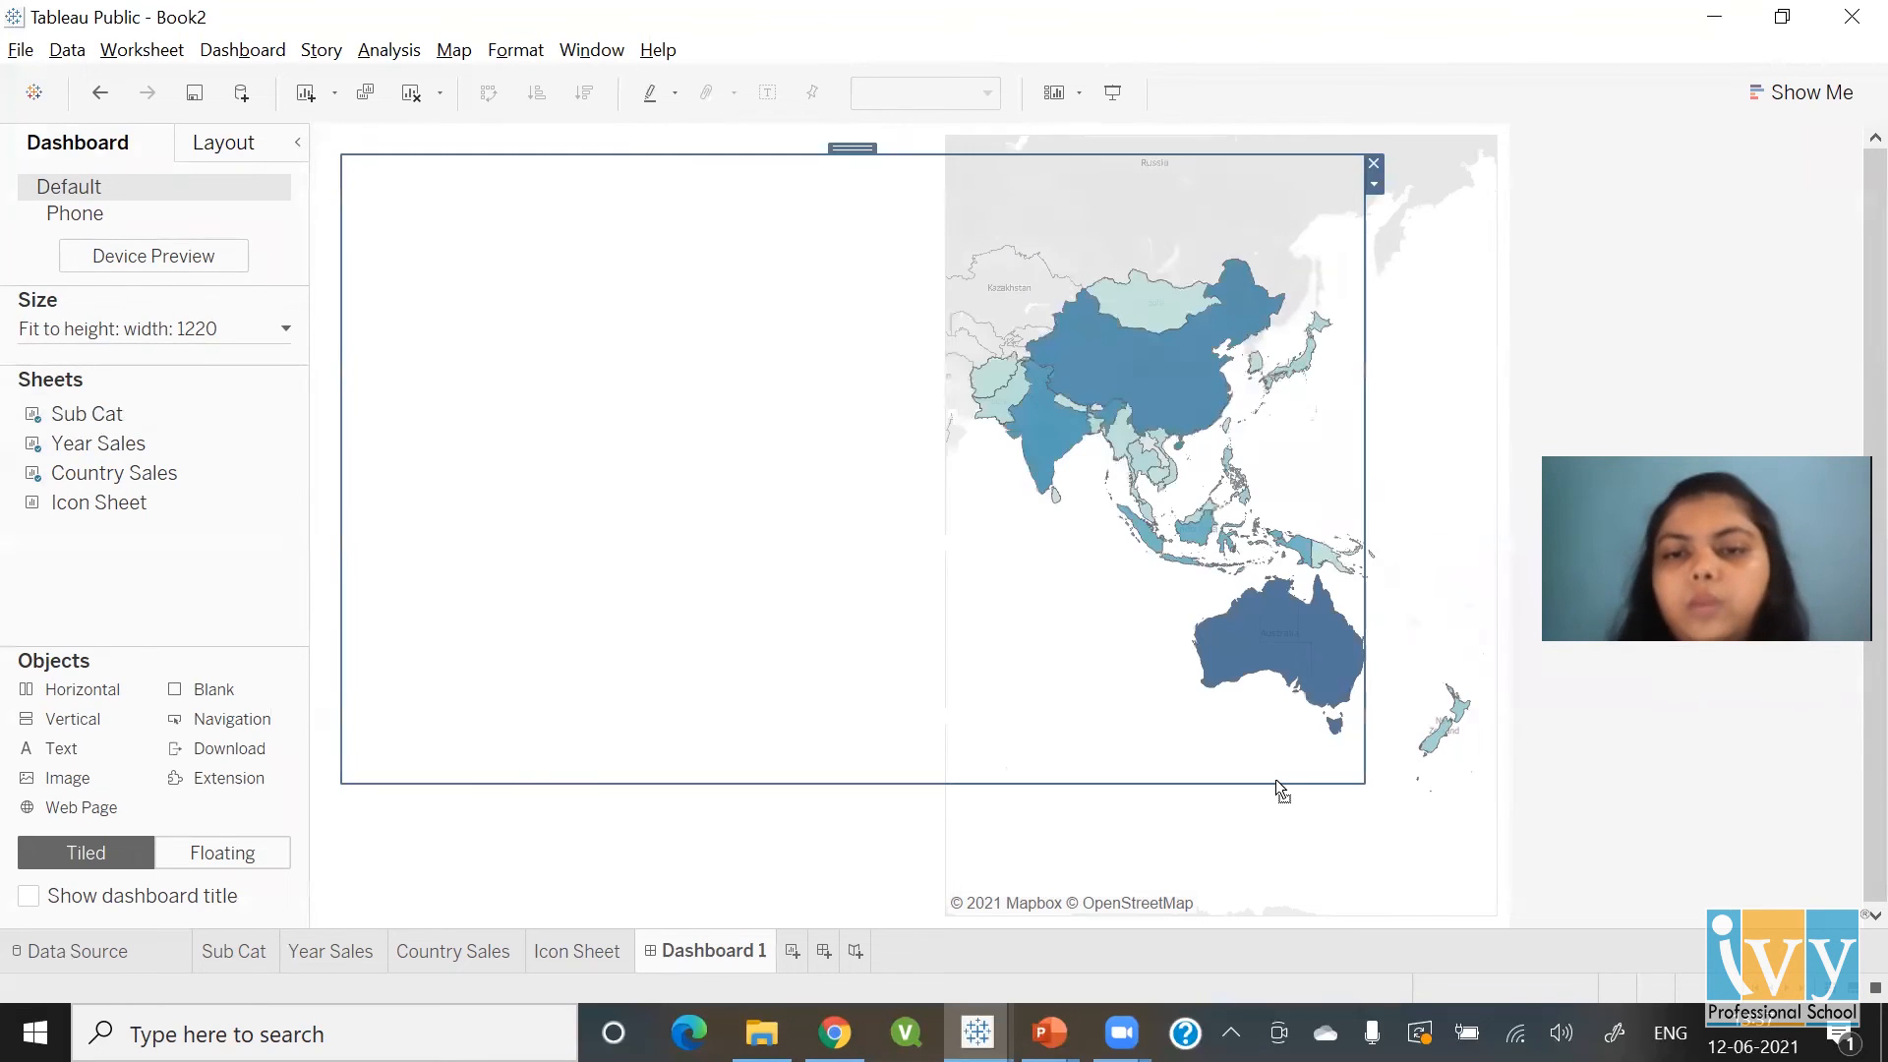
left_click(899, 151)
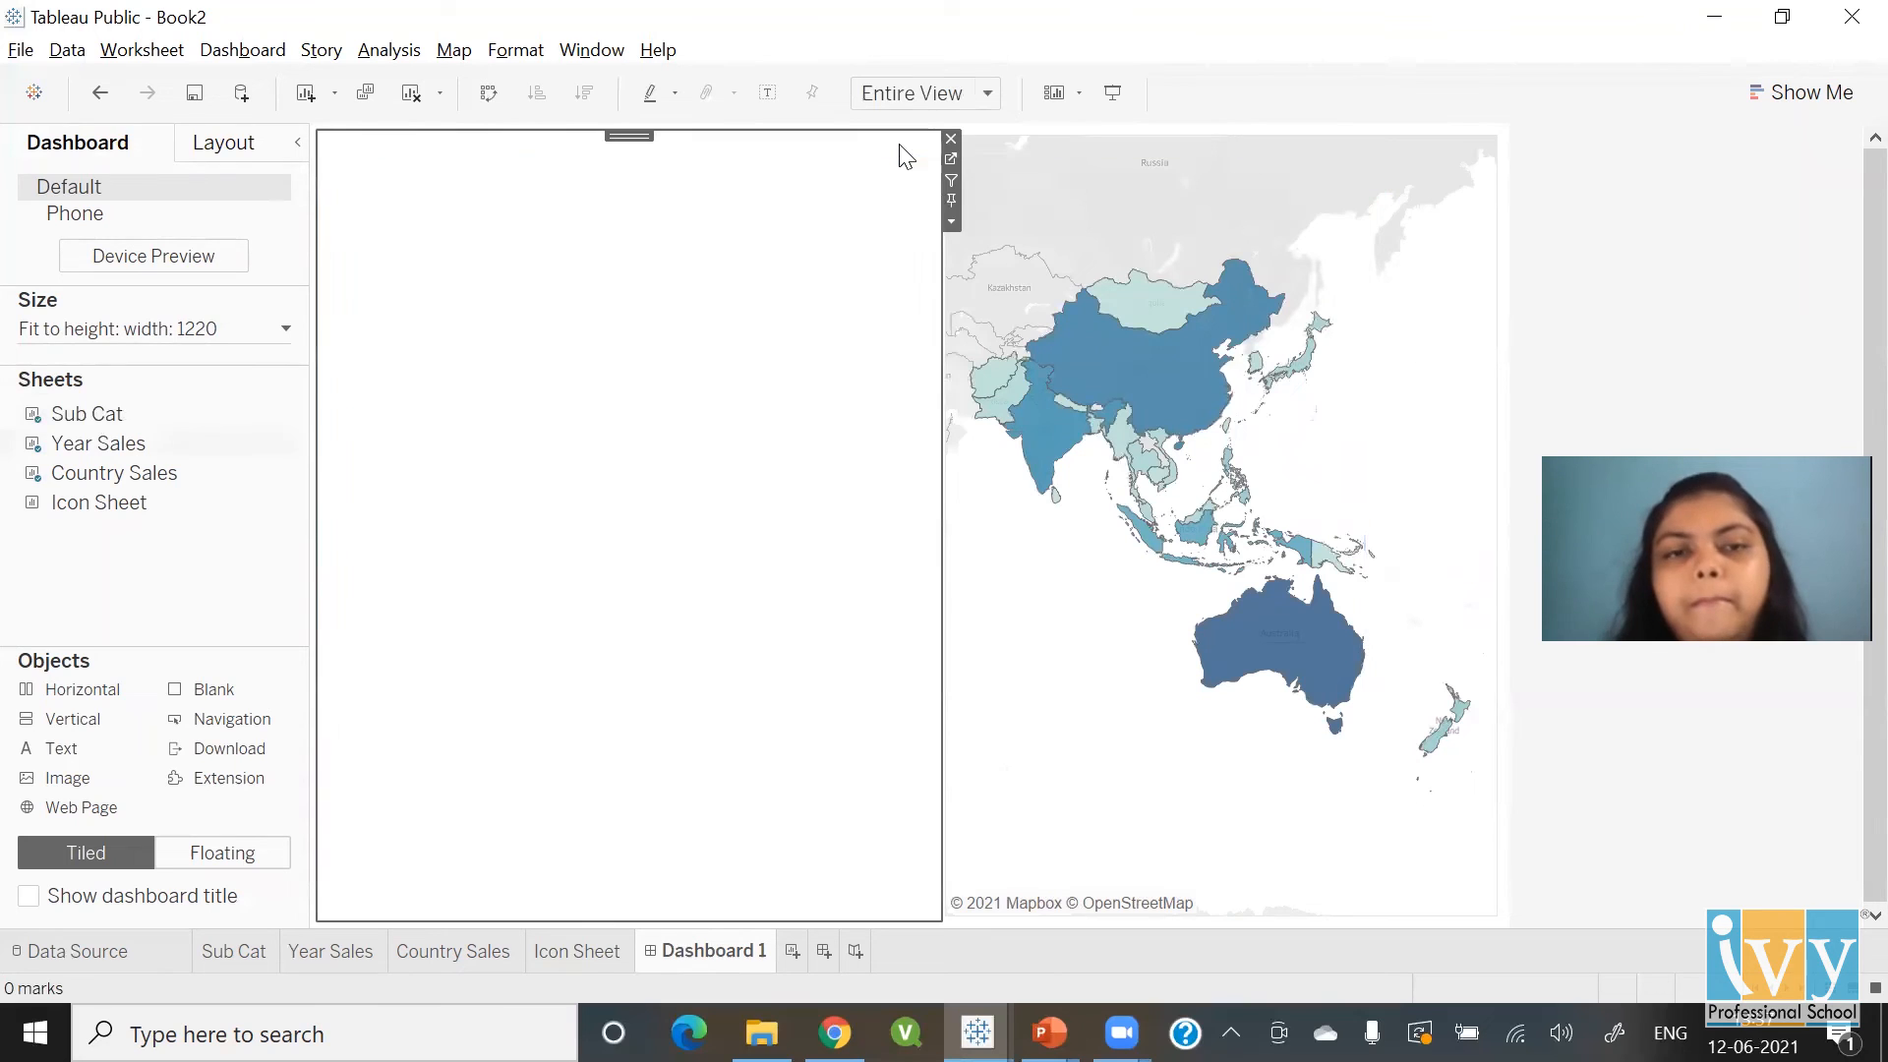
left_click(951, 222)
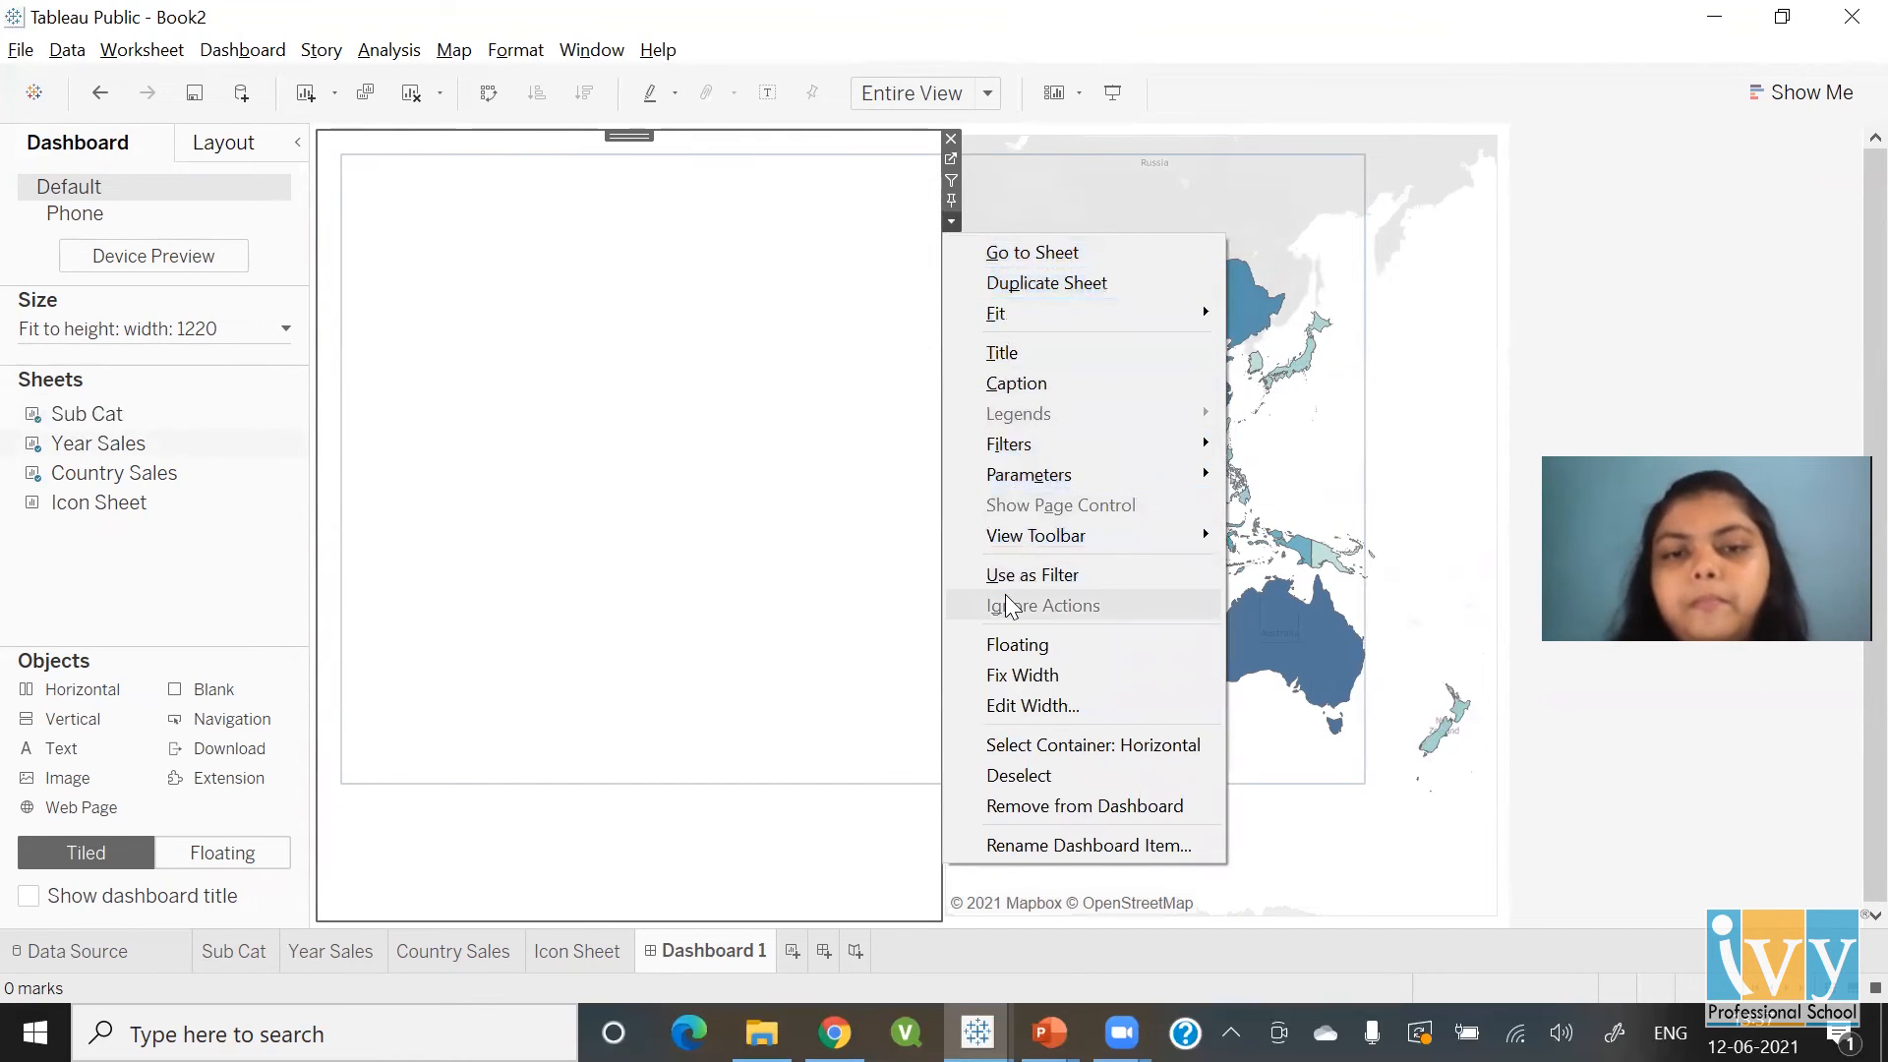
left_click(1010, 645)
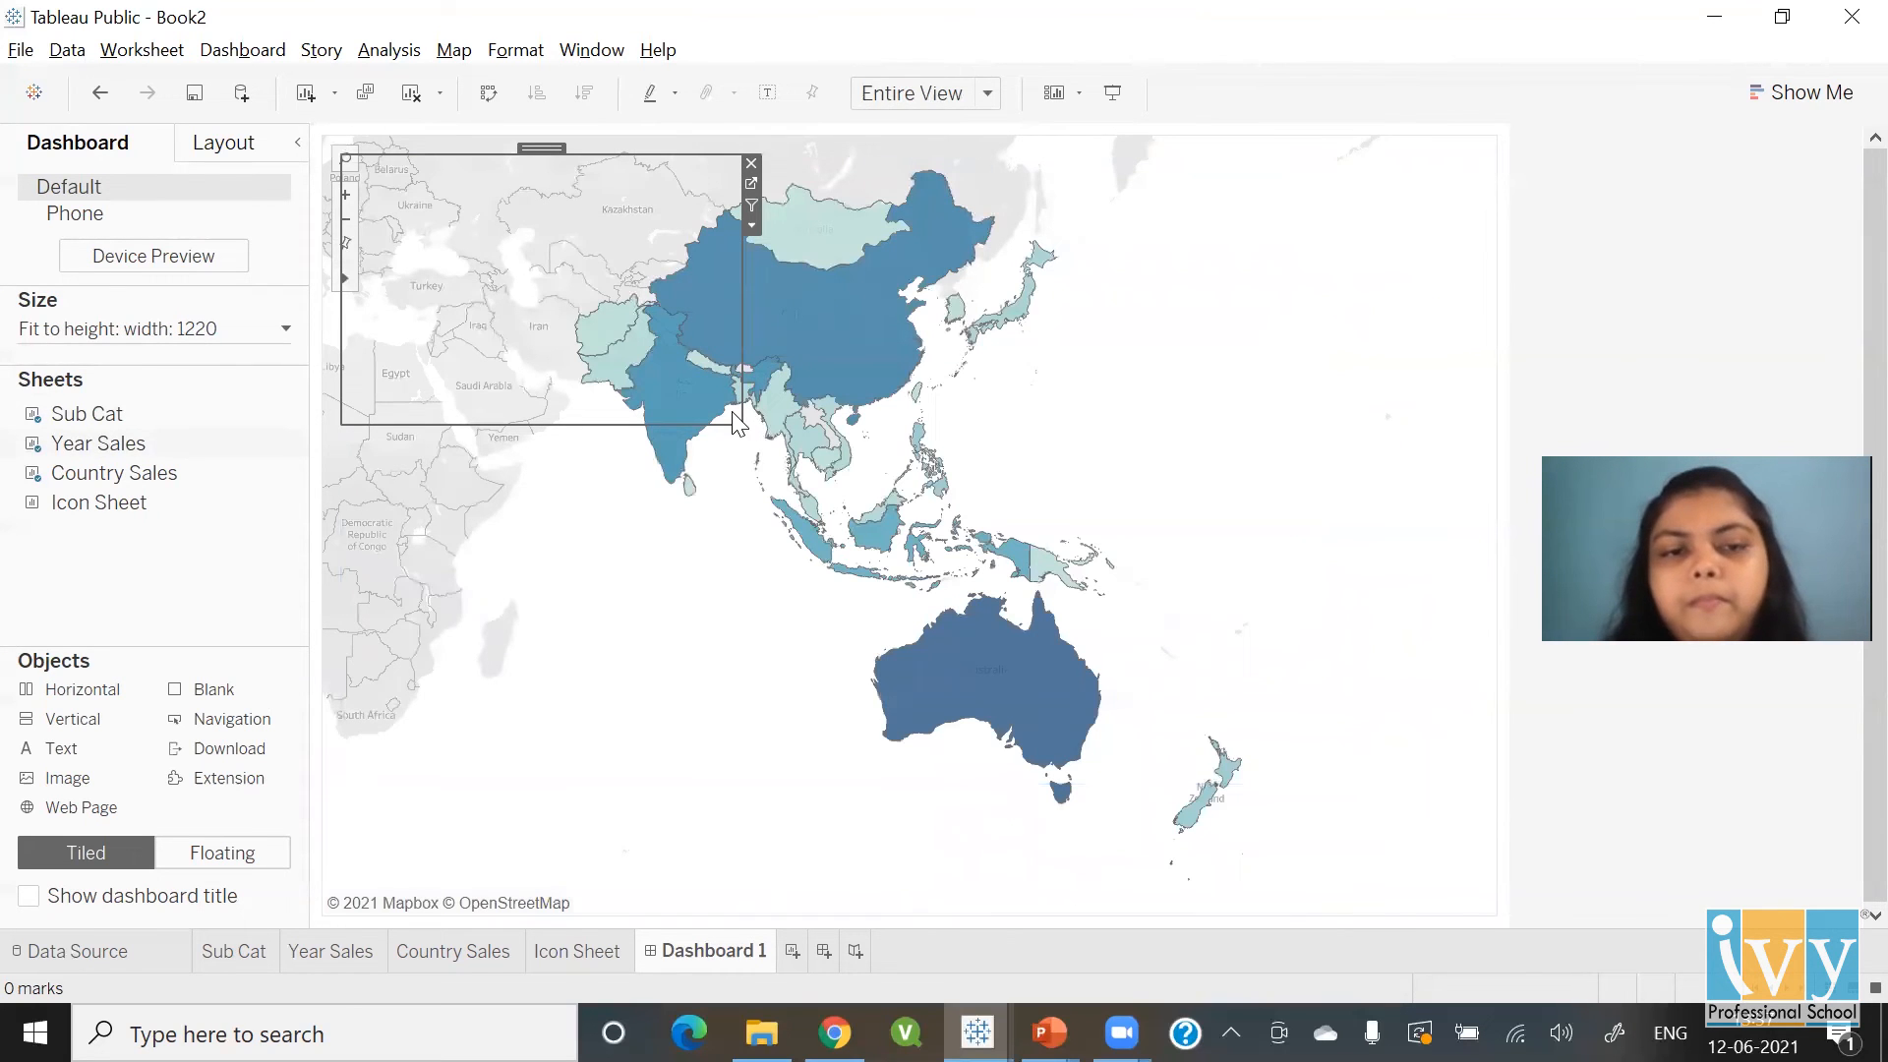
left_click_drag(1098, 554, 1489, 779)
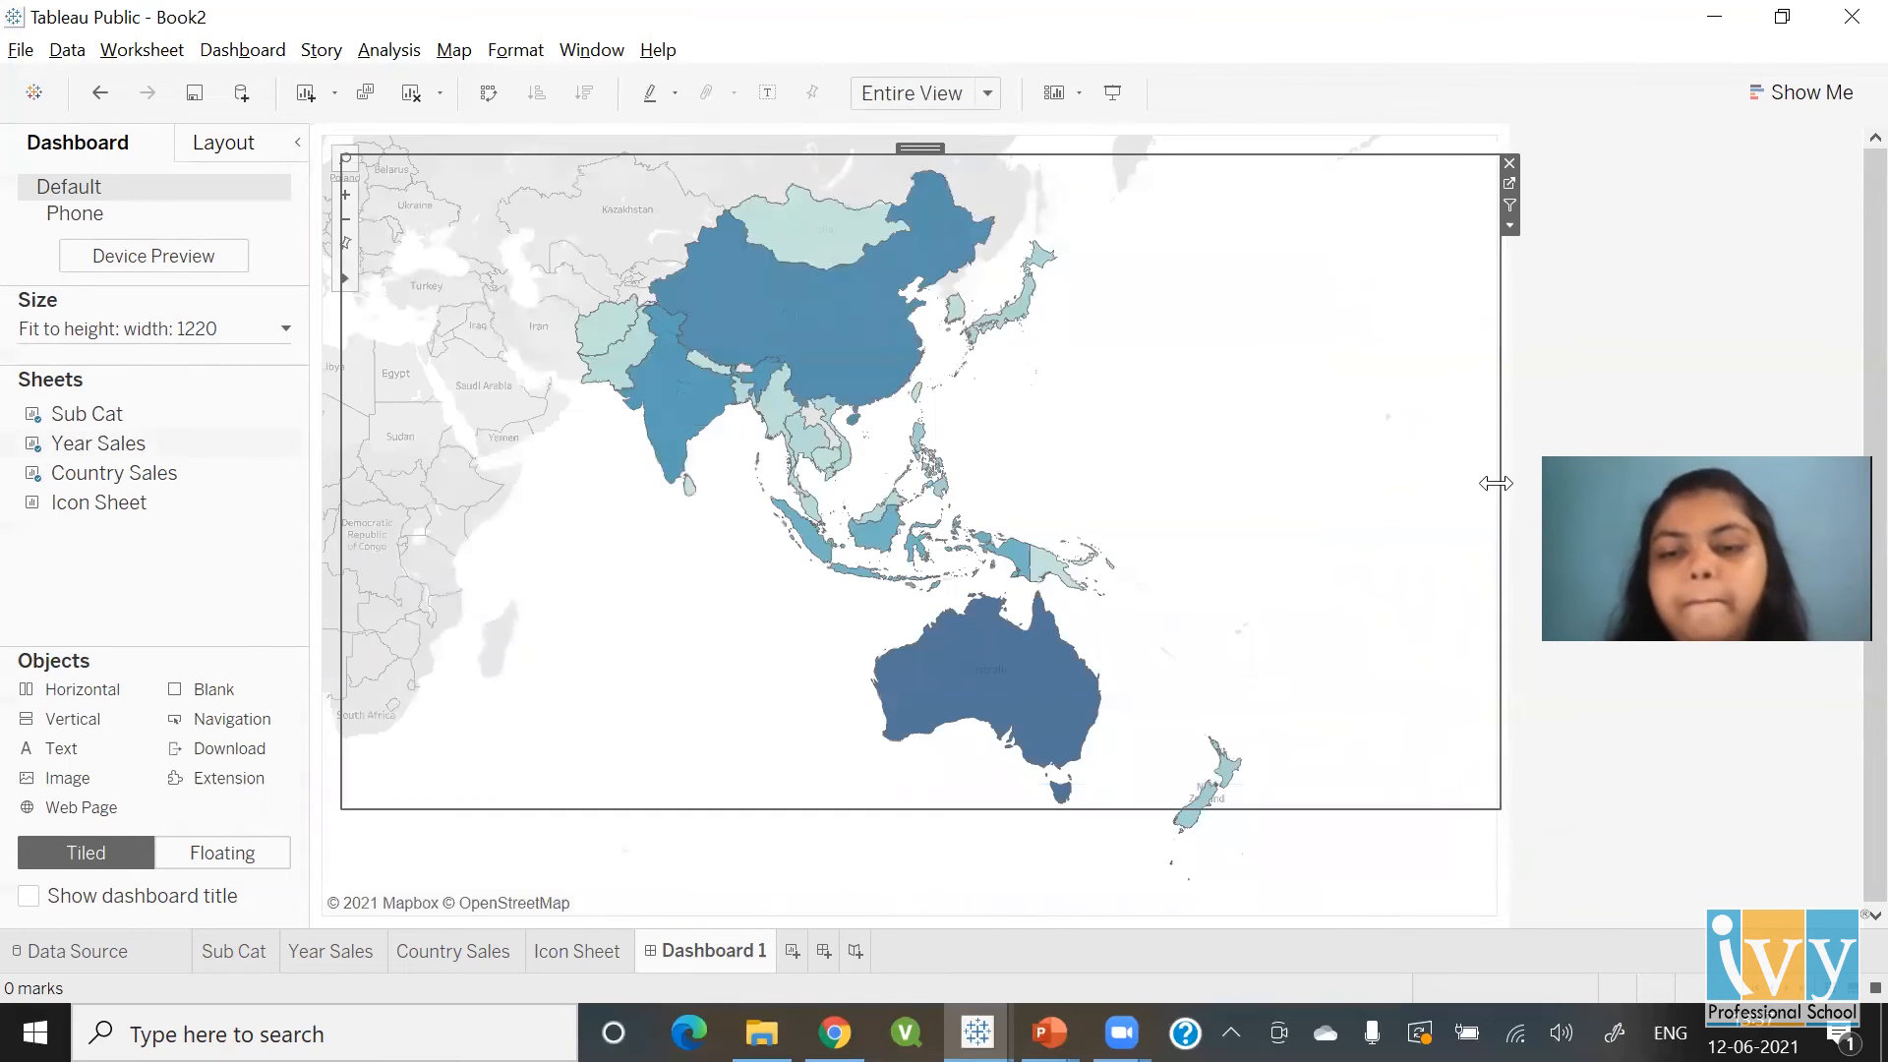
left_click(1739, 232)
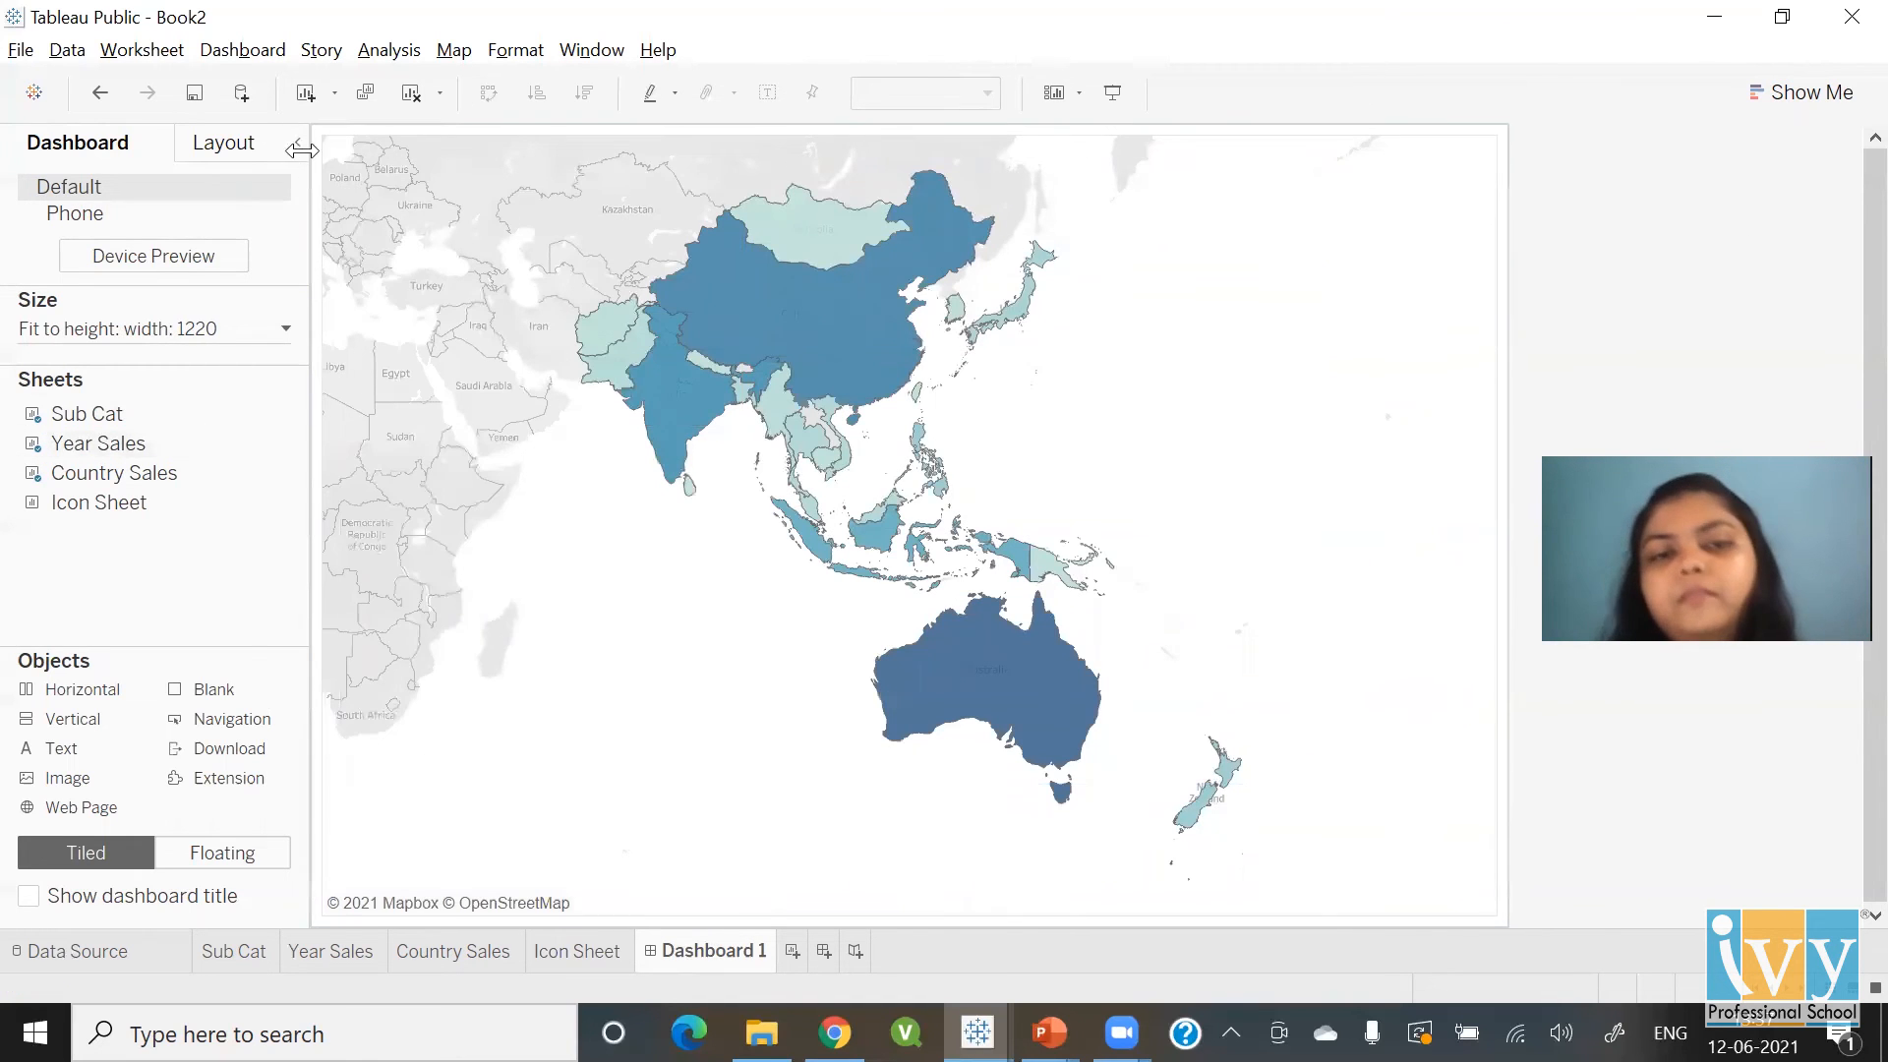
left_click(364, 176)
left_click_drag(917, 146, 913, 293)
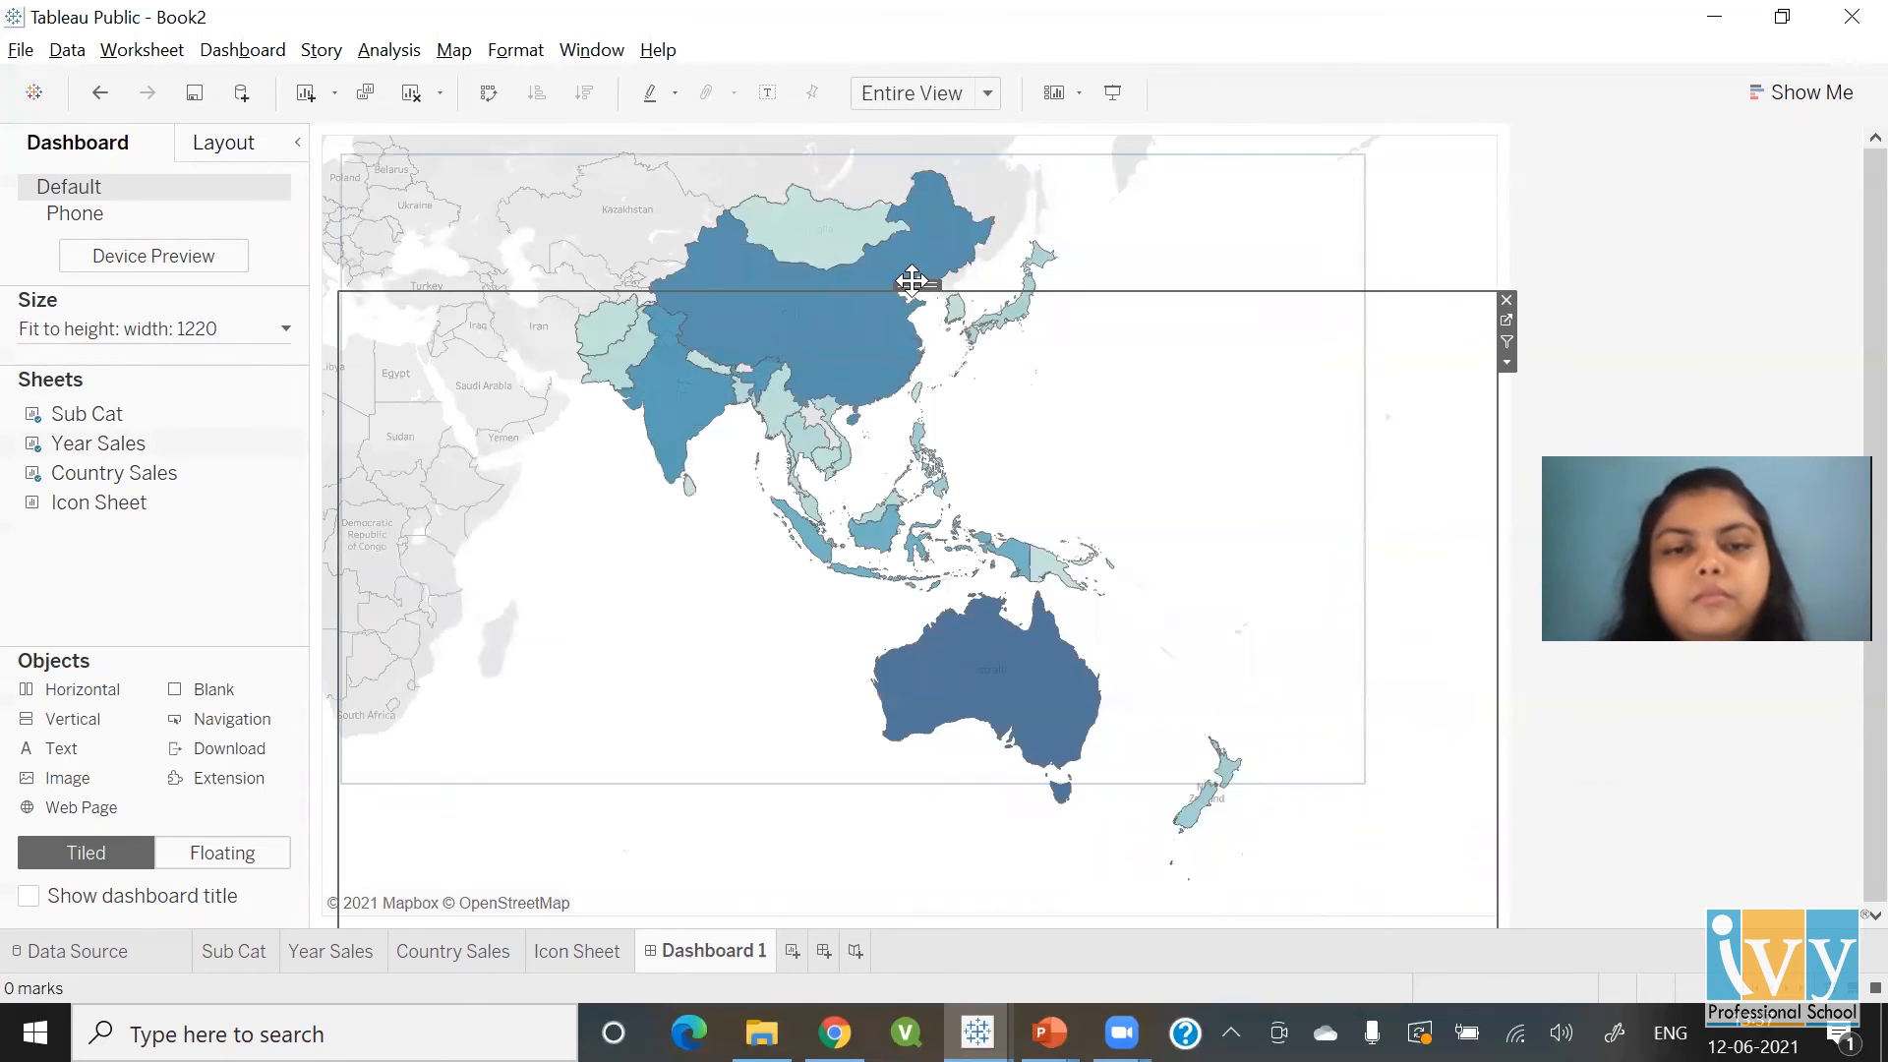
left_click(840, 185)
left_click_drag(832, 148, 823, 279)
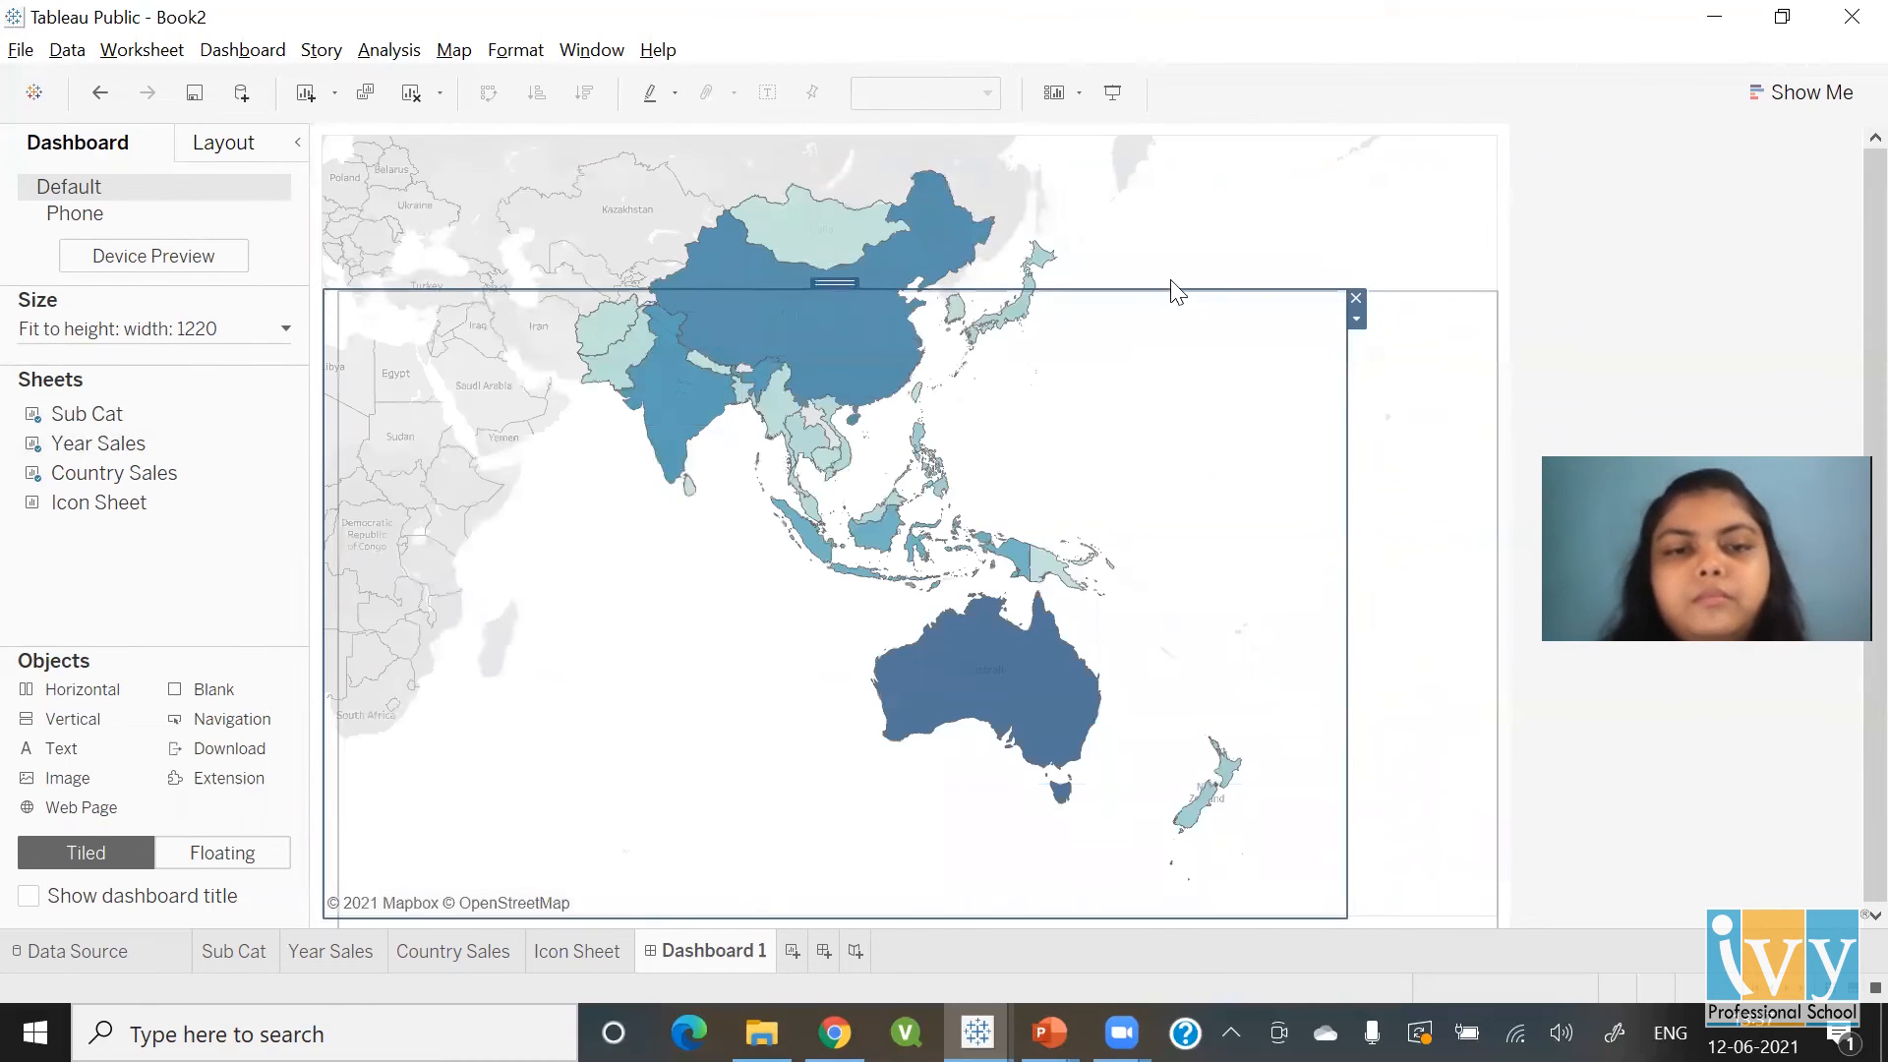
left_click(1180, 210)
left_click_drag(912, 137, 911, 370)
left_click_drag(906, 134, 922, 321)
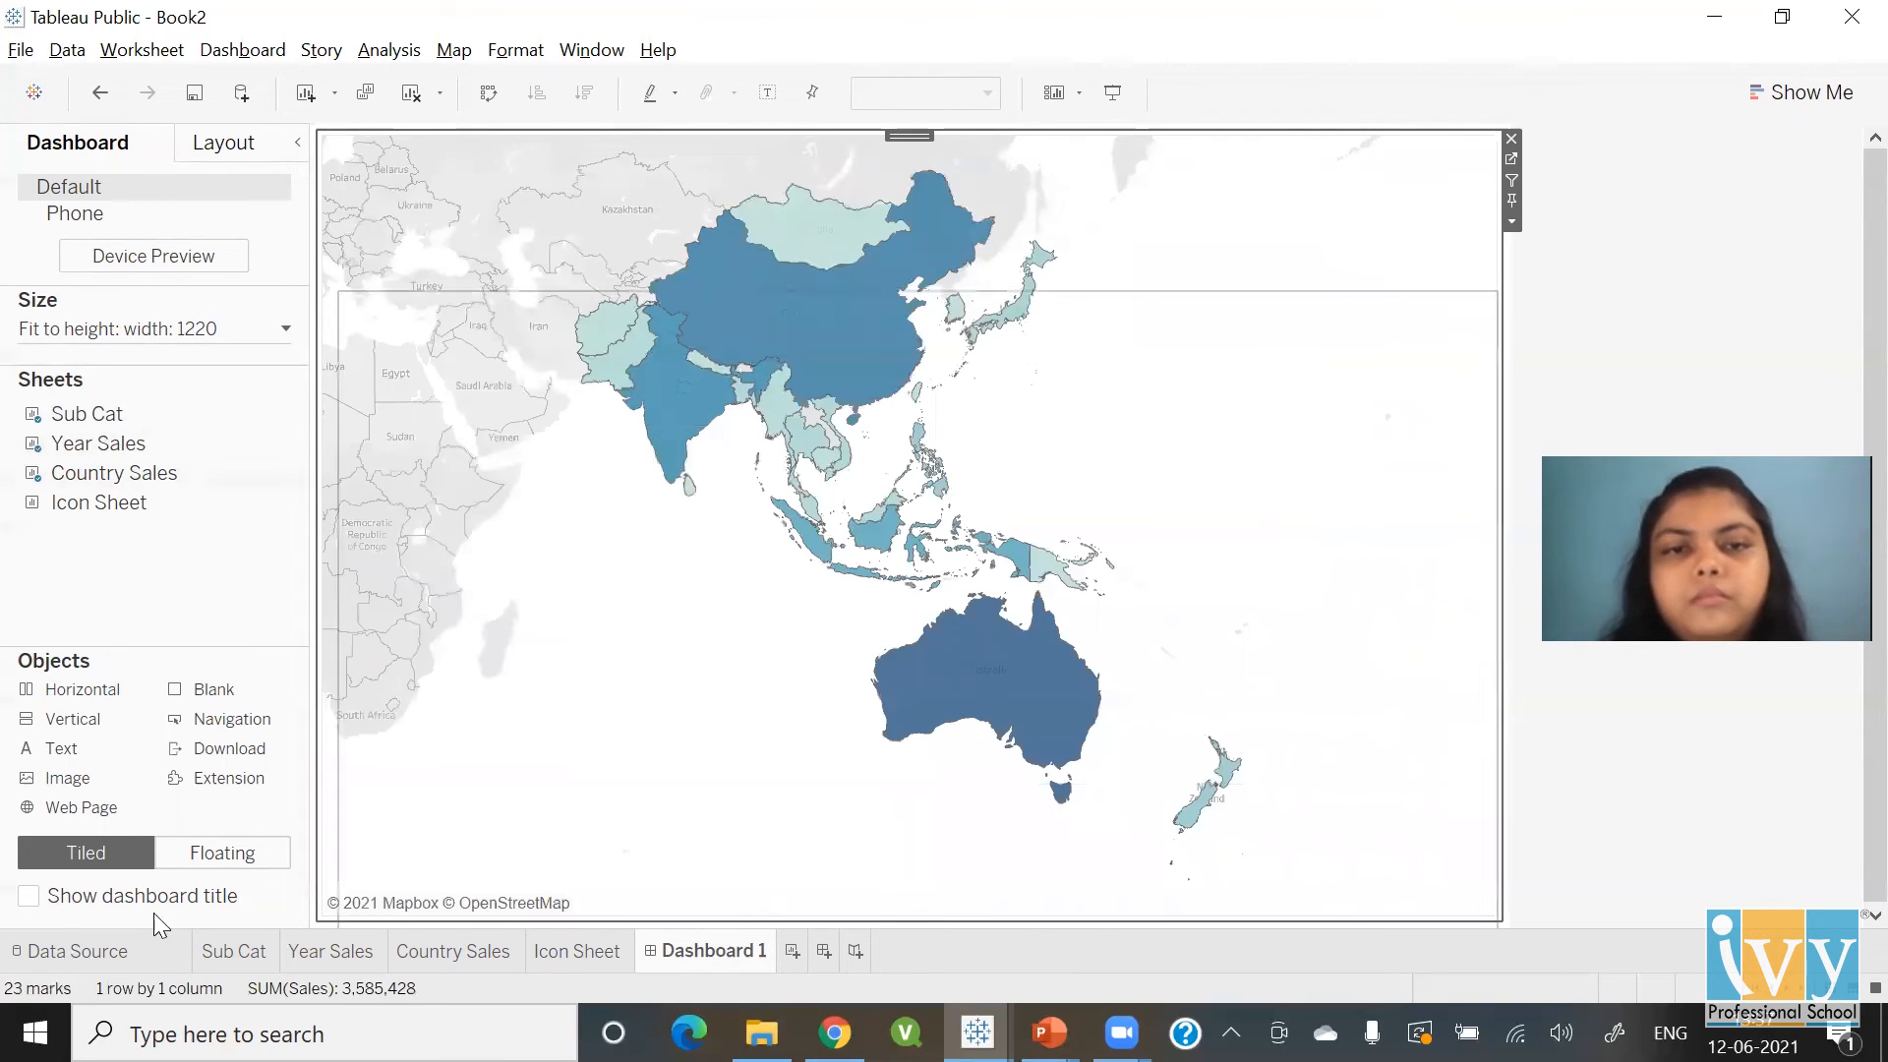
Make the Country Sales map floating, shrink it slightly and move it lower on the dashboard
left_click(251, 853)
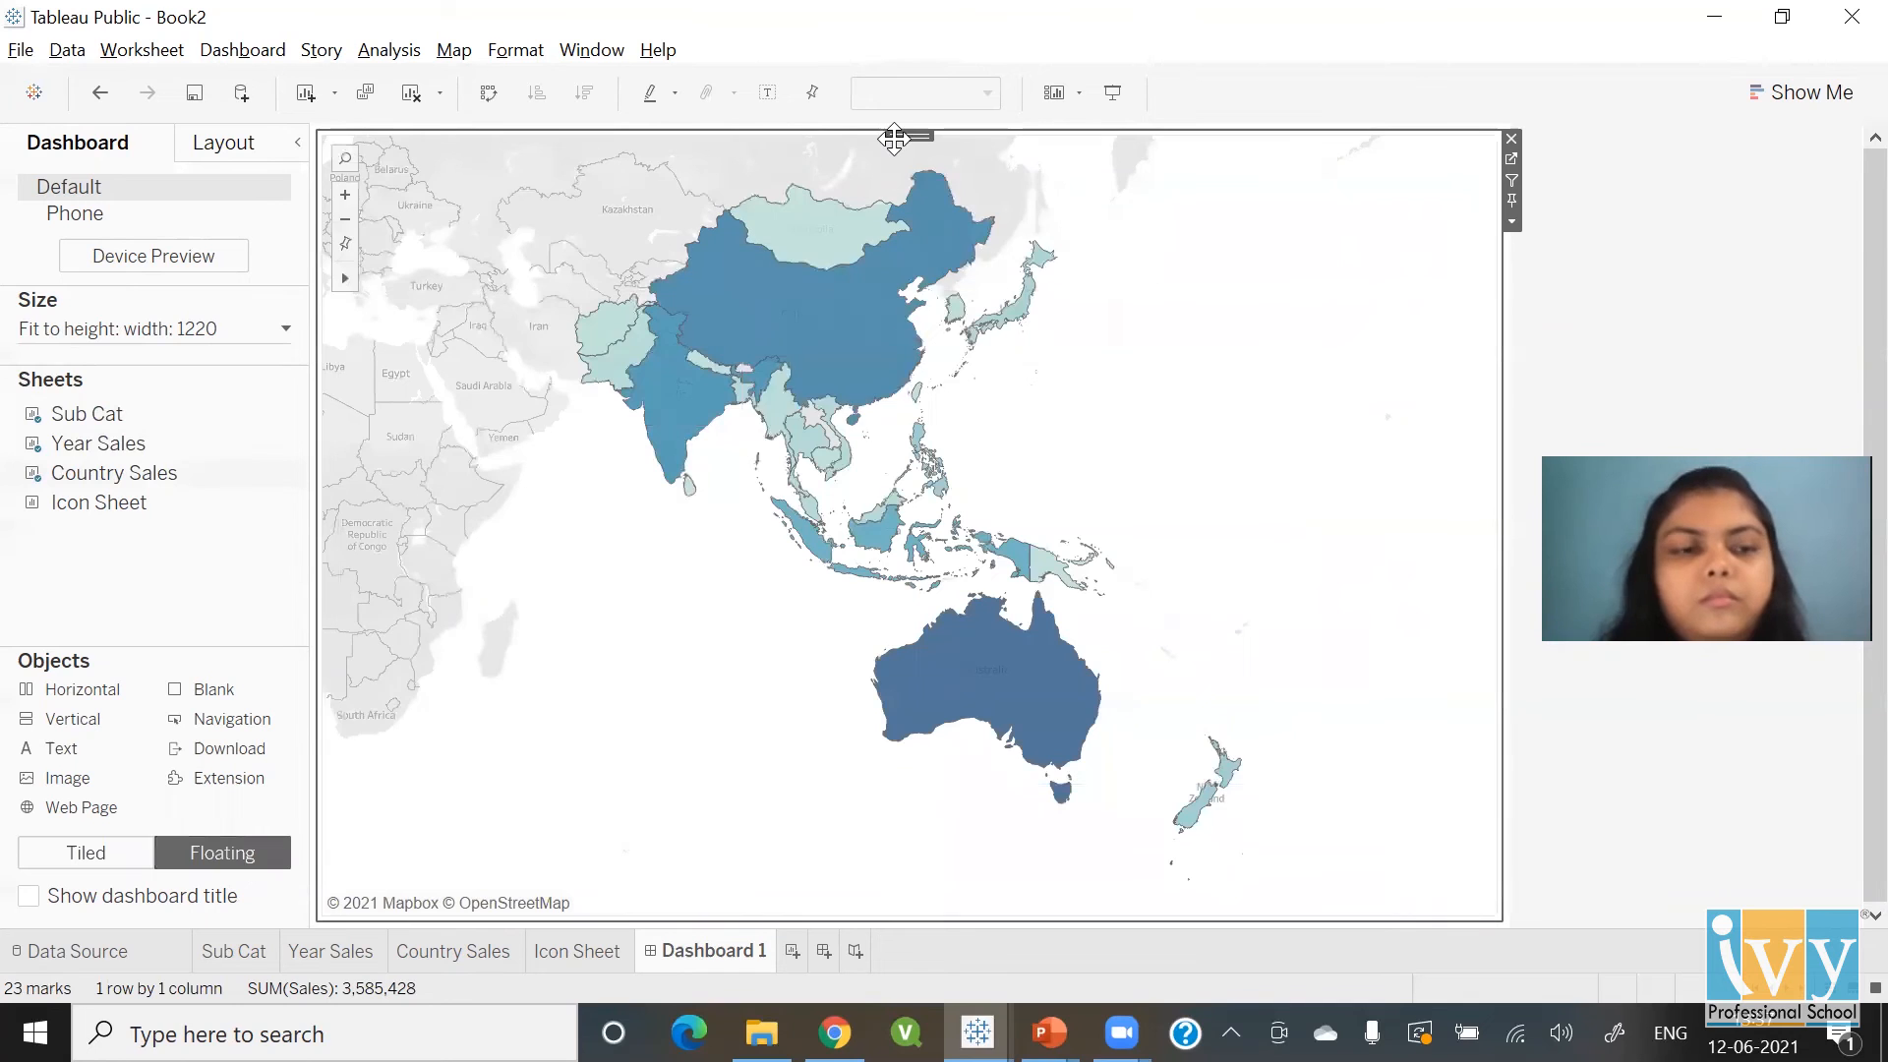
left_click_drag(898, 135, 1046, 322)
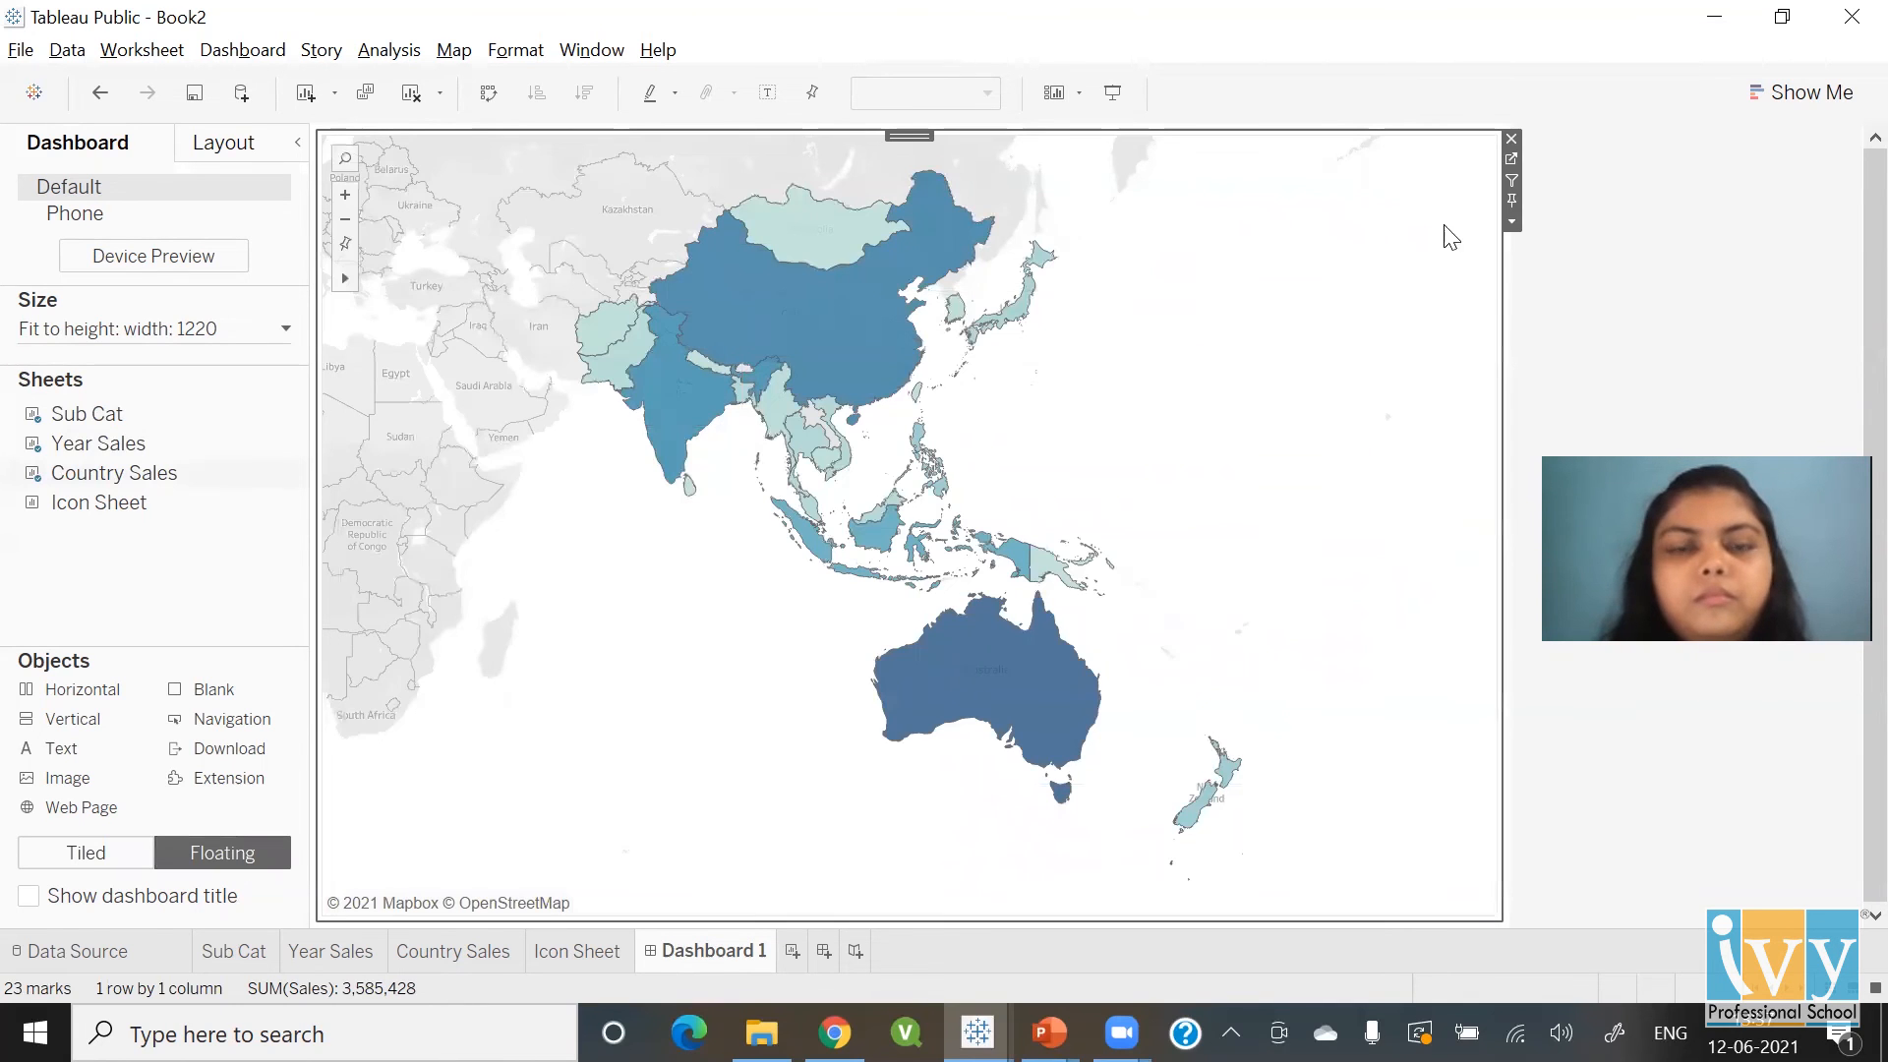
left_click(1512, 221)
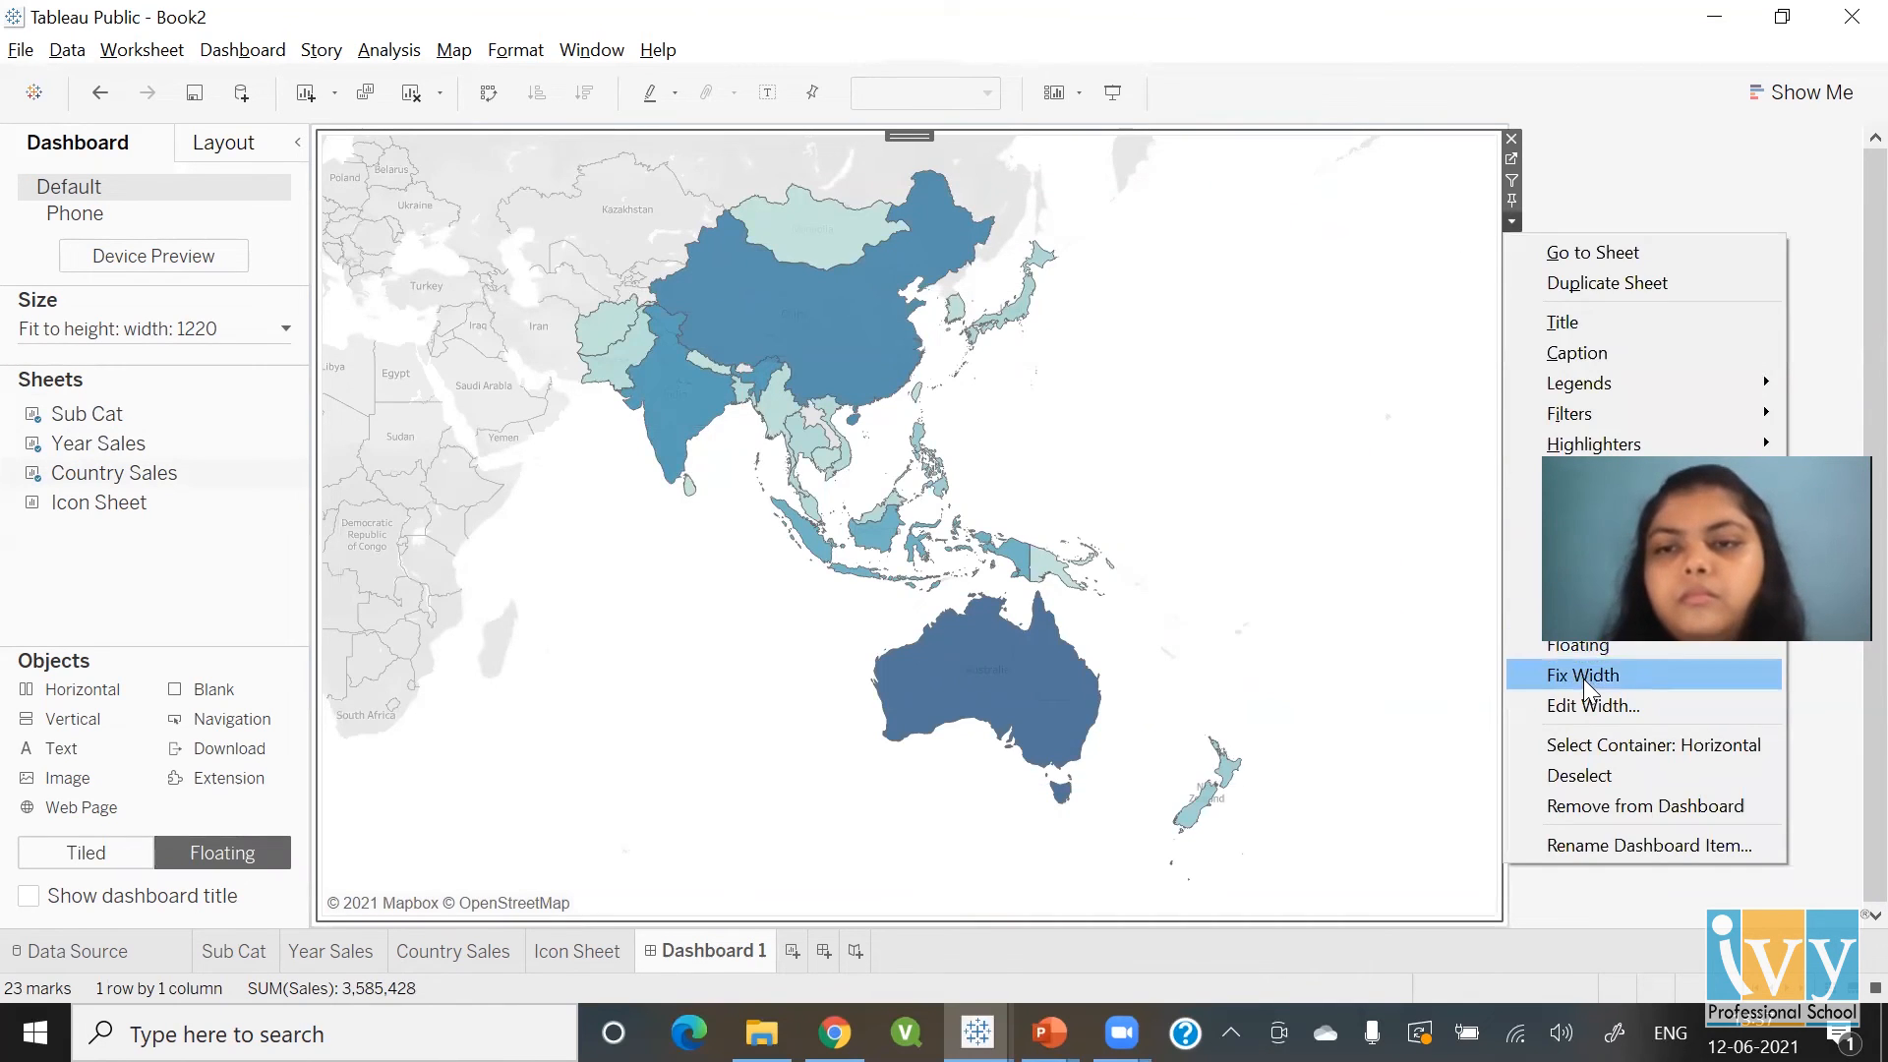
left_click(1580, 646)
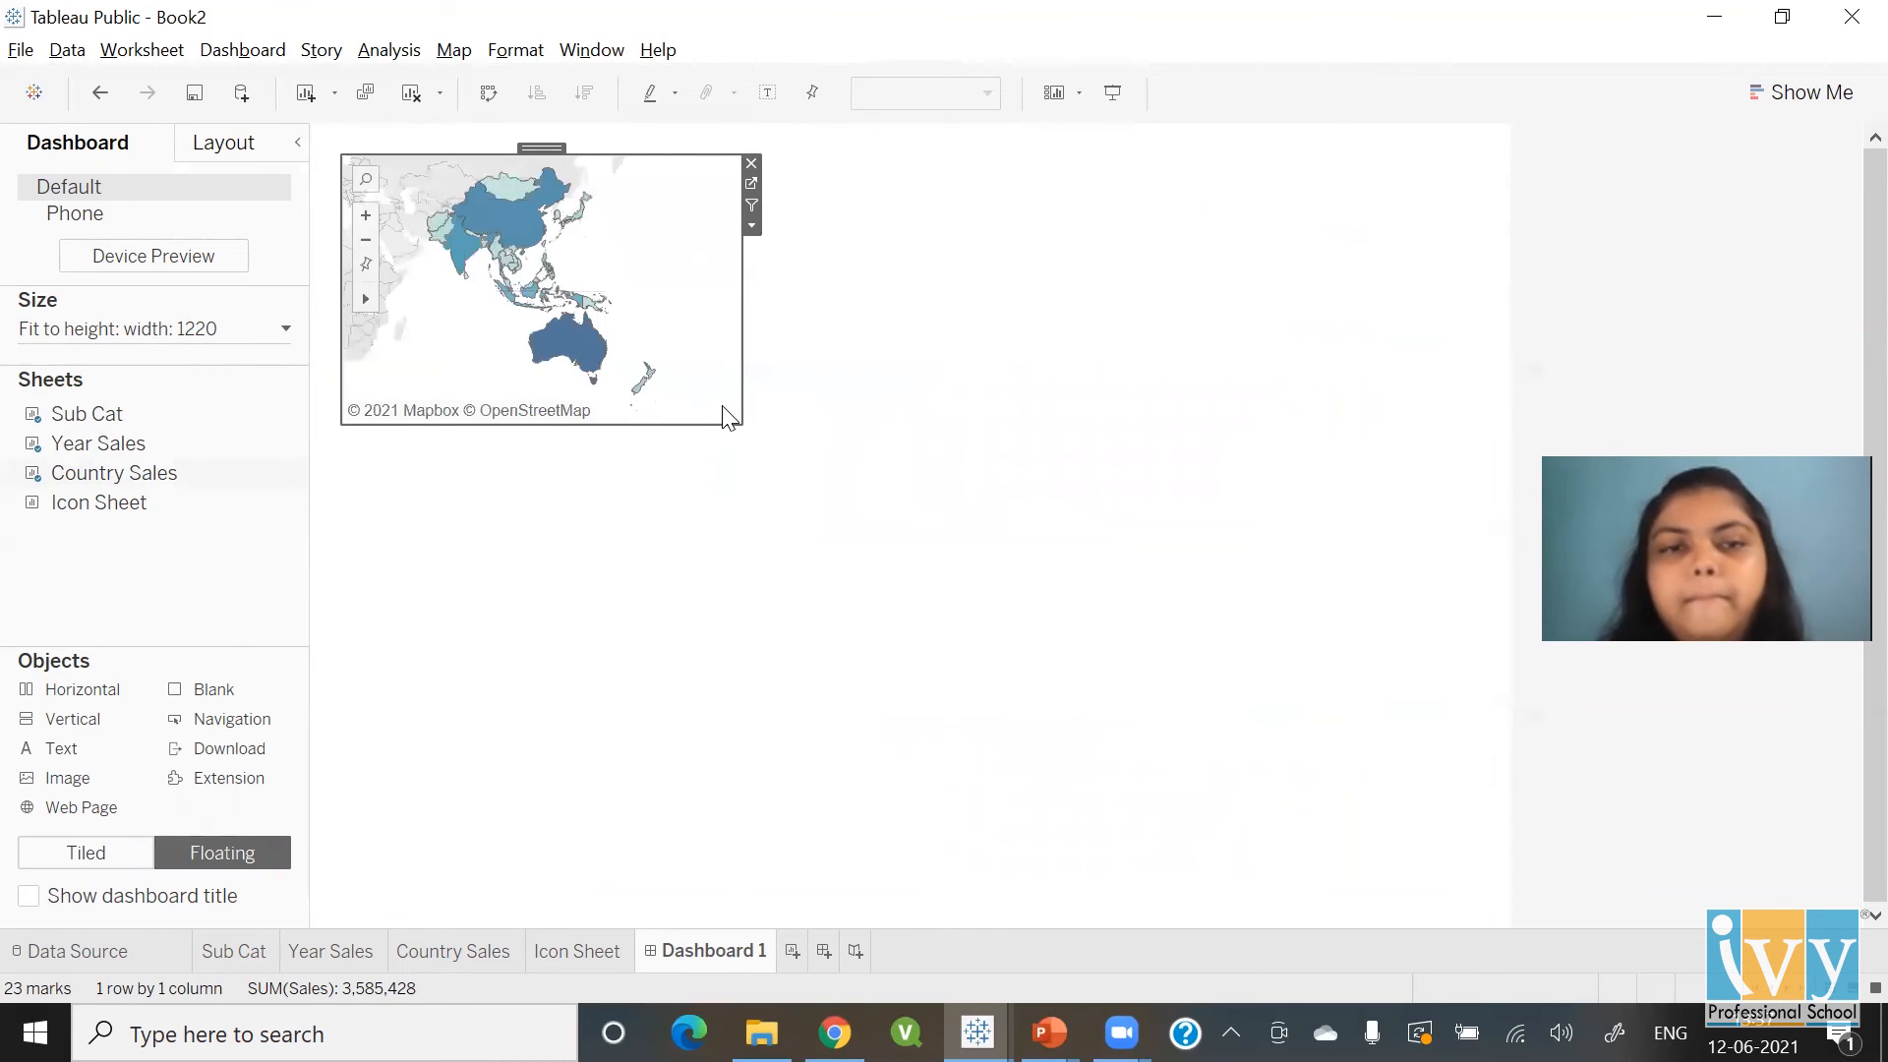
left_click_drag(729, 430, 1369, 775)
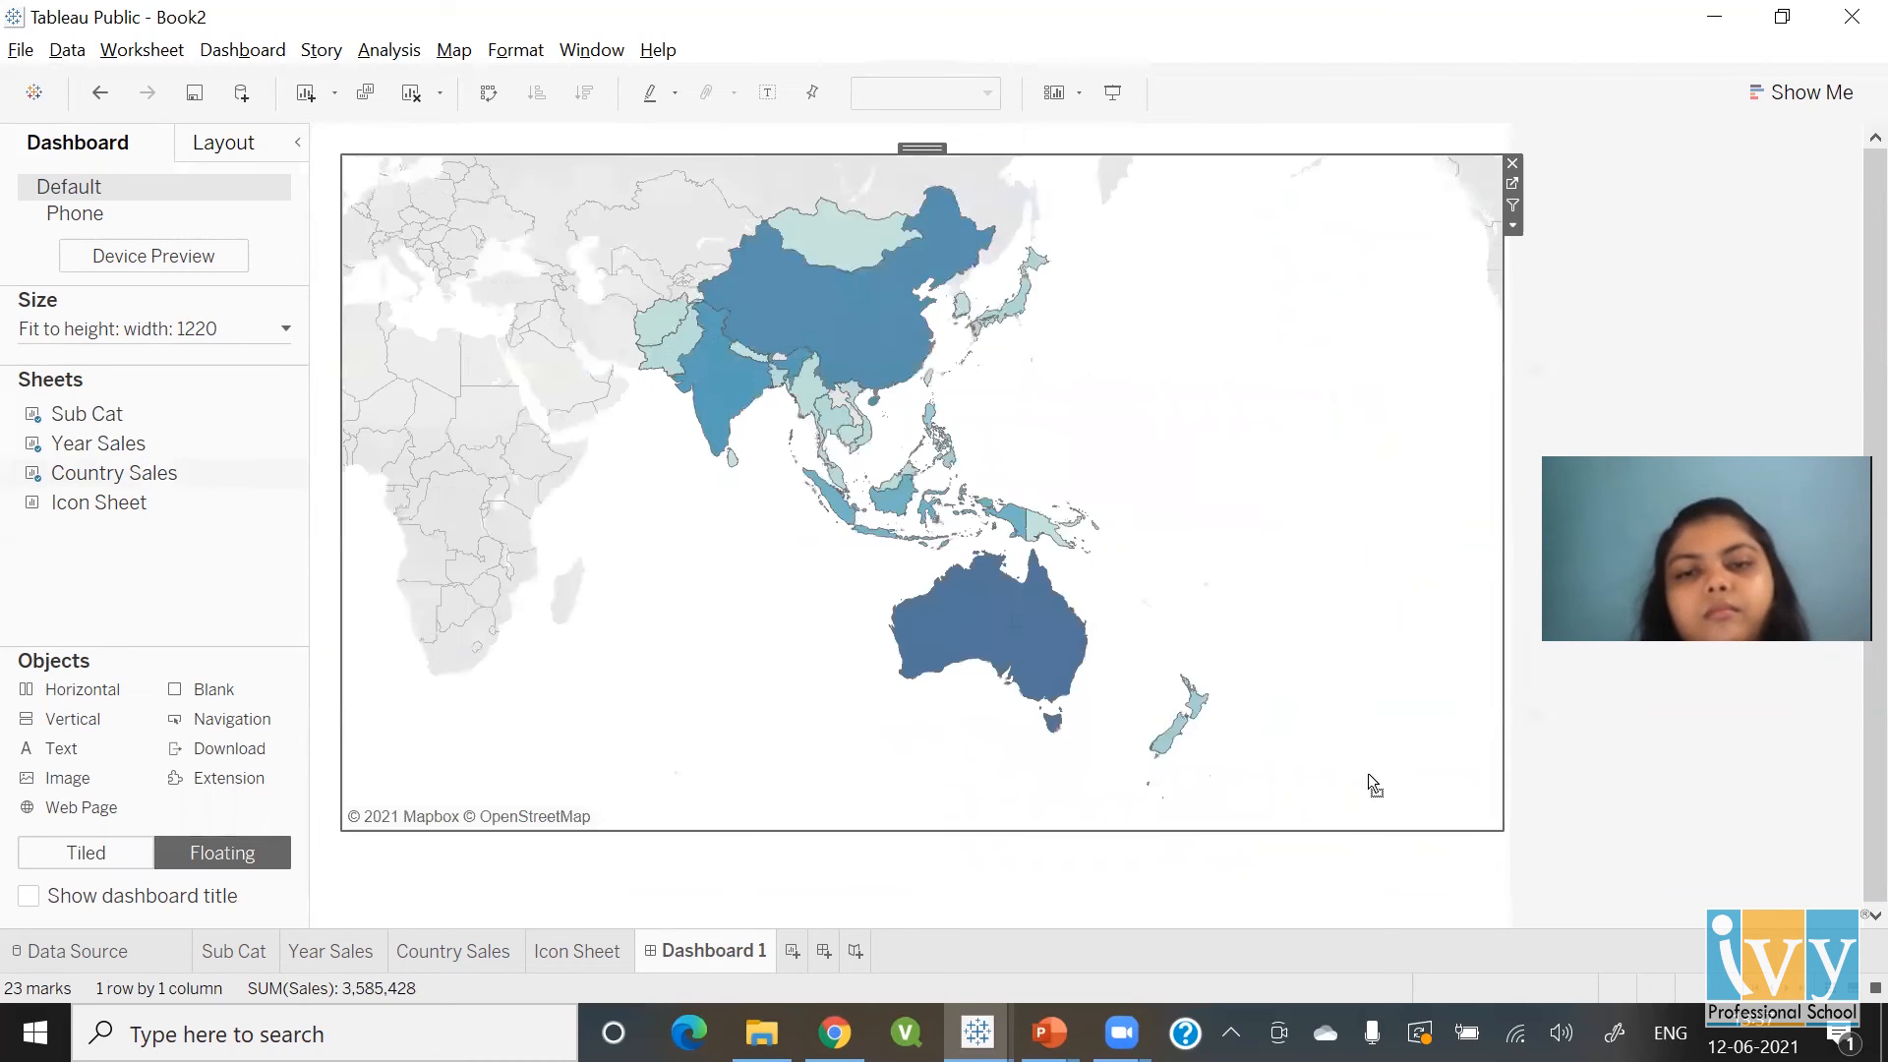
left_click_drag(926, 147, 914, 266)
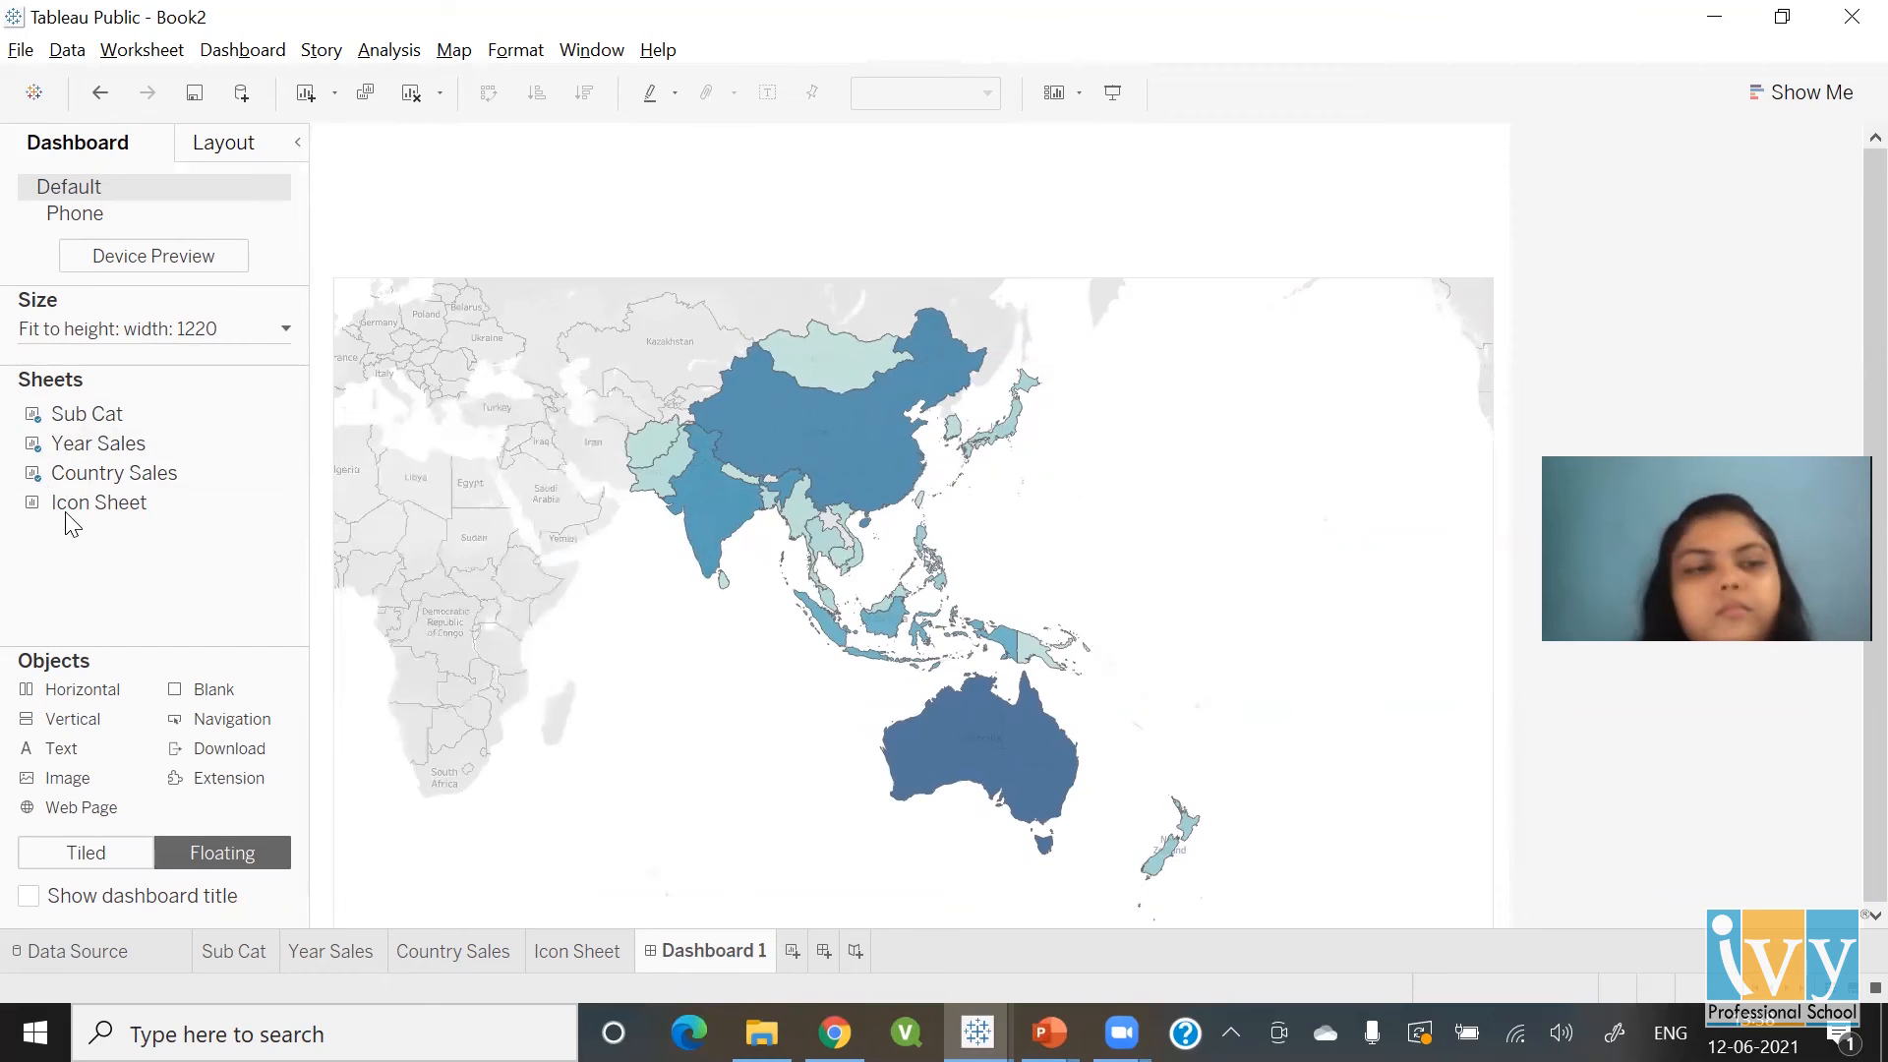
Add Icon Sheet above the map and resize it into a full-width, short strip
mouse_move(87, 524)
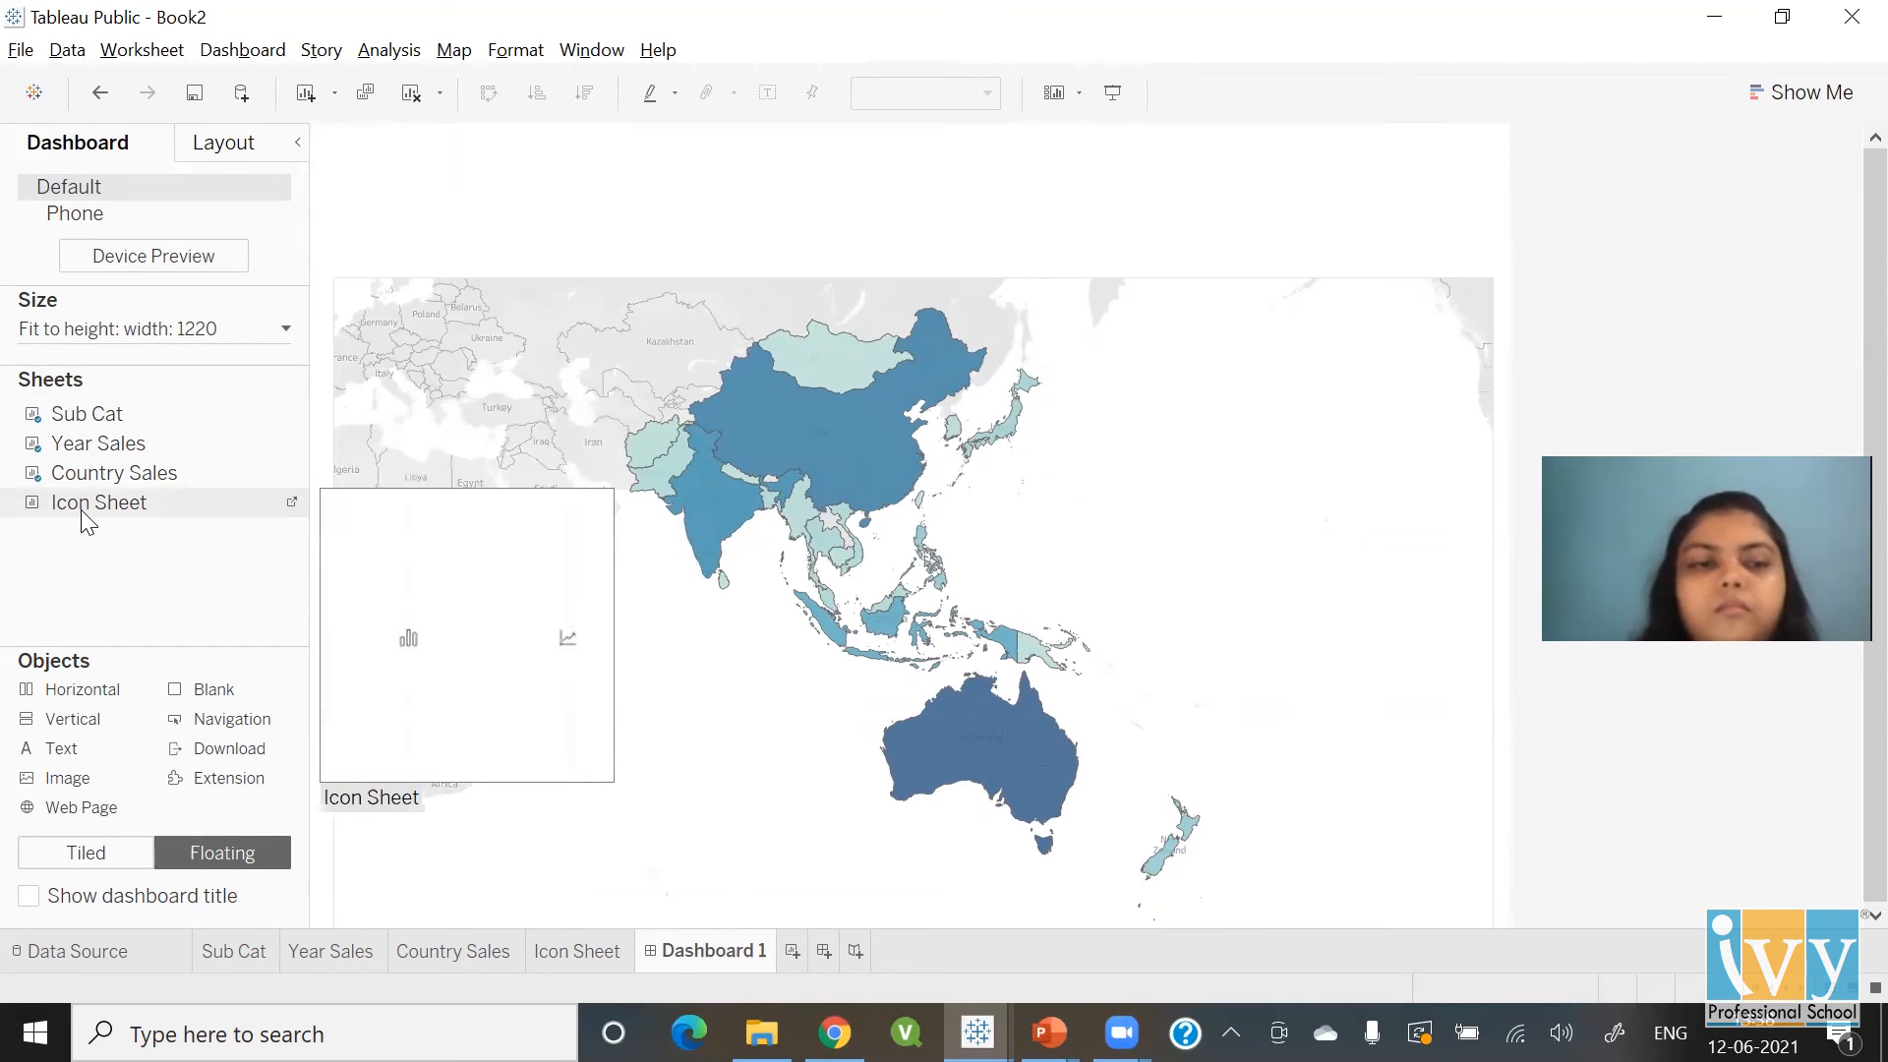
left_click_drag(83, 512, 340, 132)
left_click_drag(741, 251, 1492, 243)
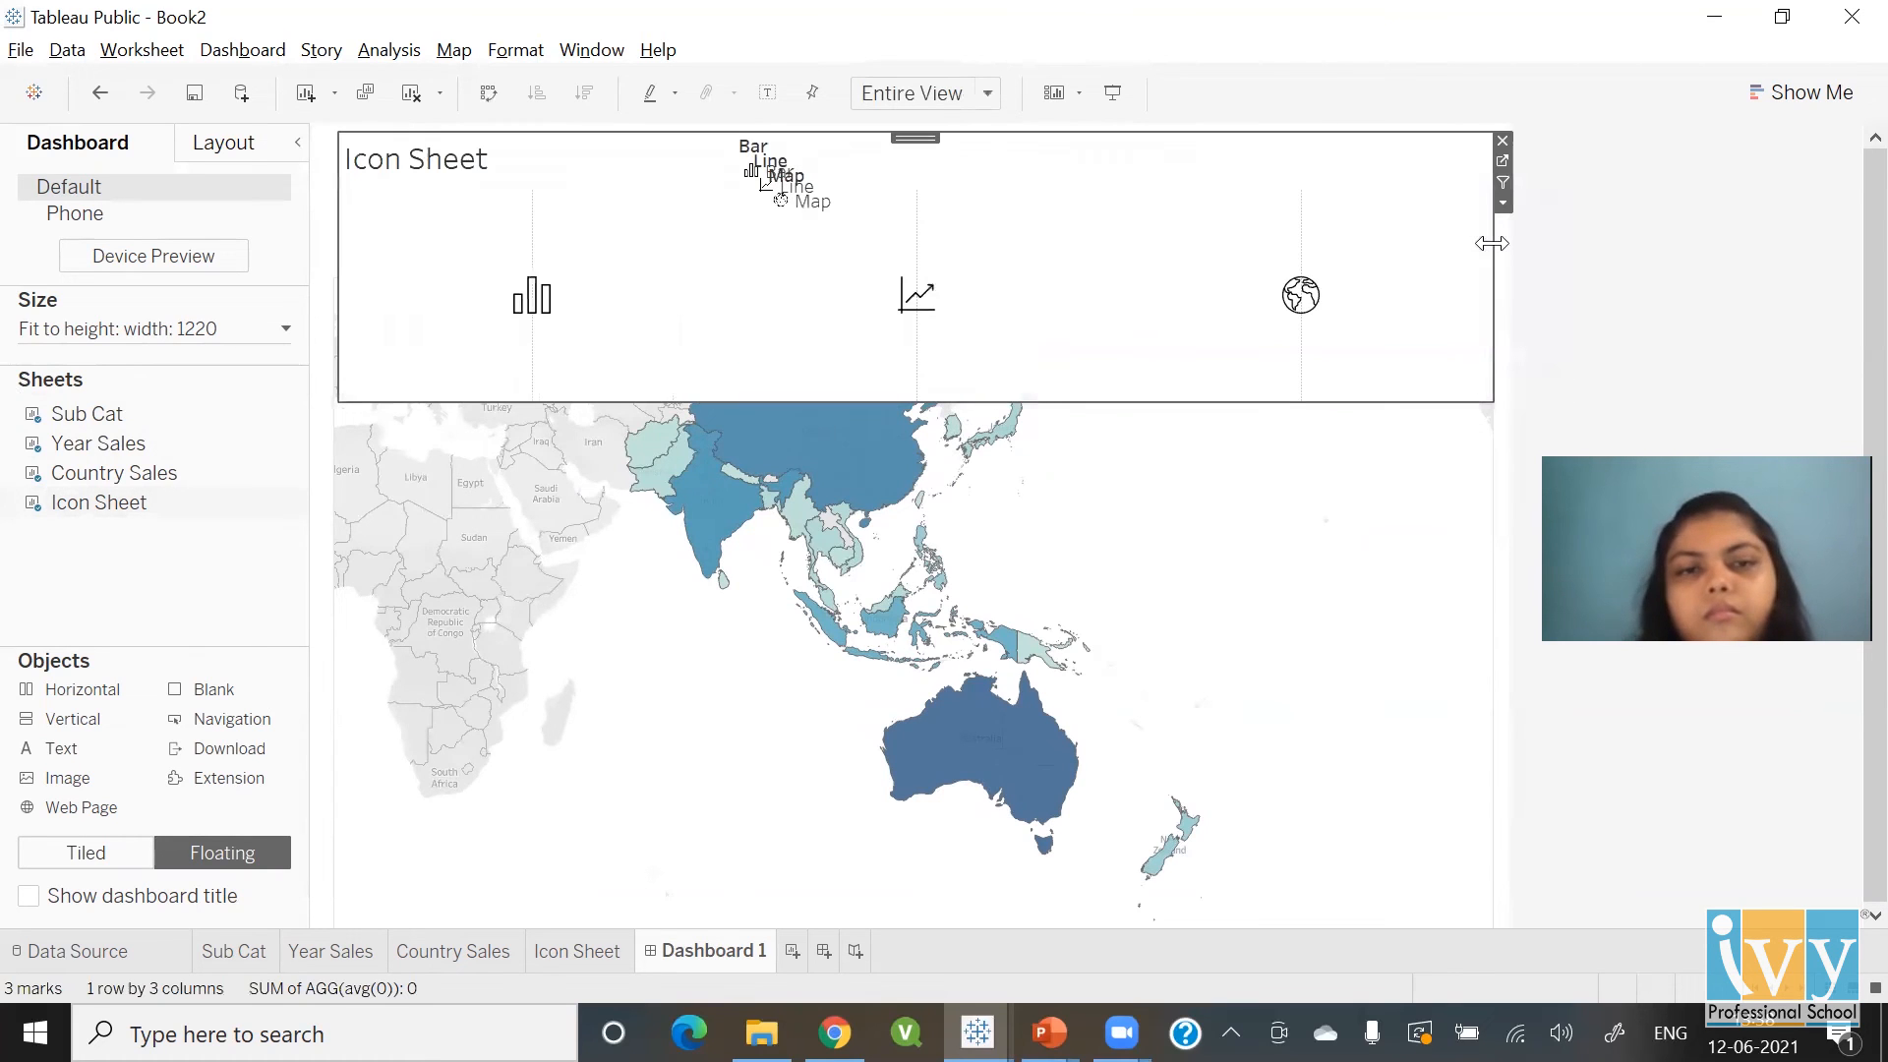
left_click_drag(994, 398, 992, 276)
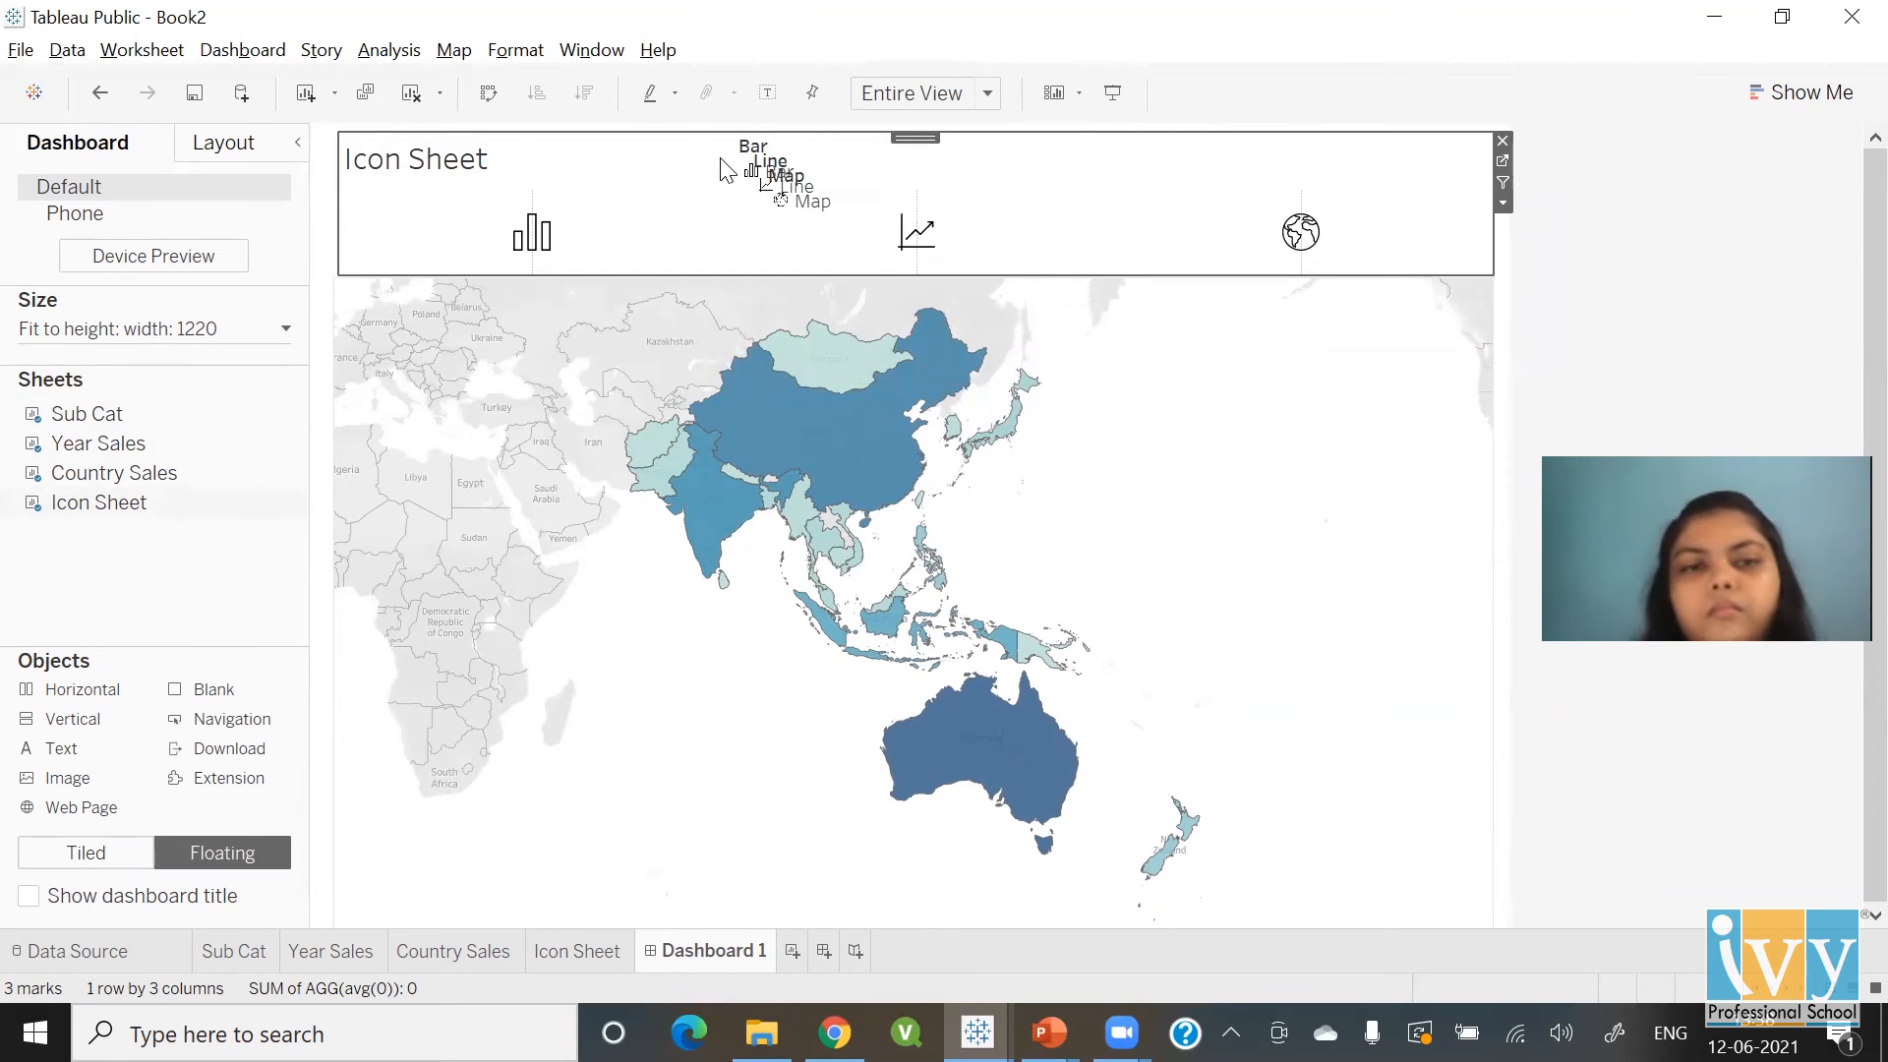
Remove the Bar and Map legends from the dashboard
left_click(750, 174)
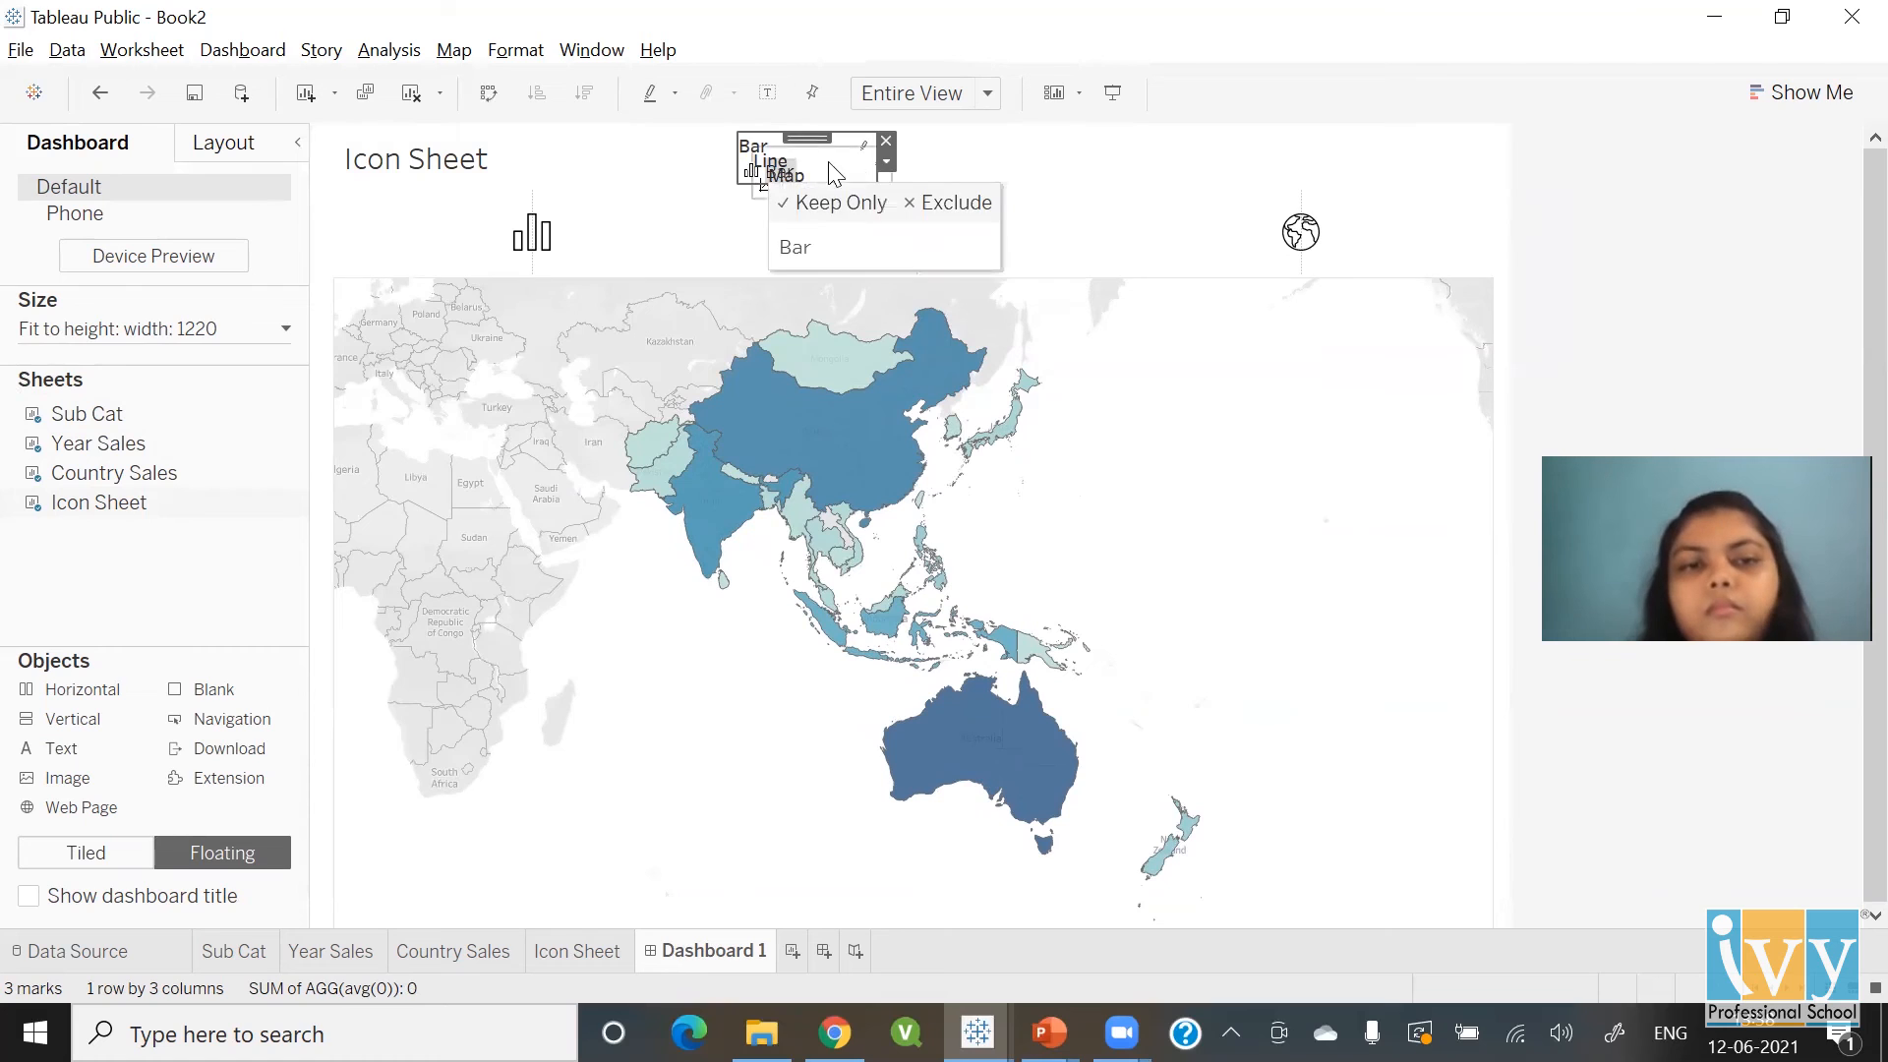
left_click(886, 143)
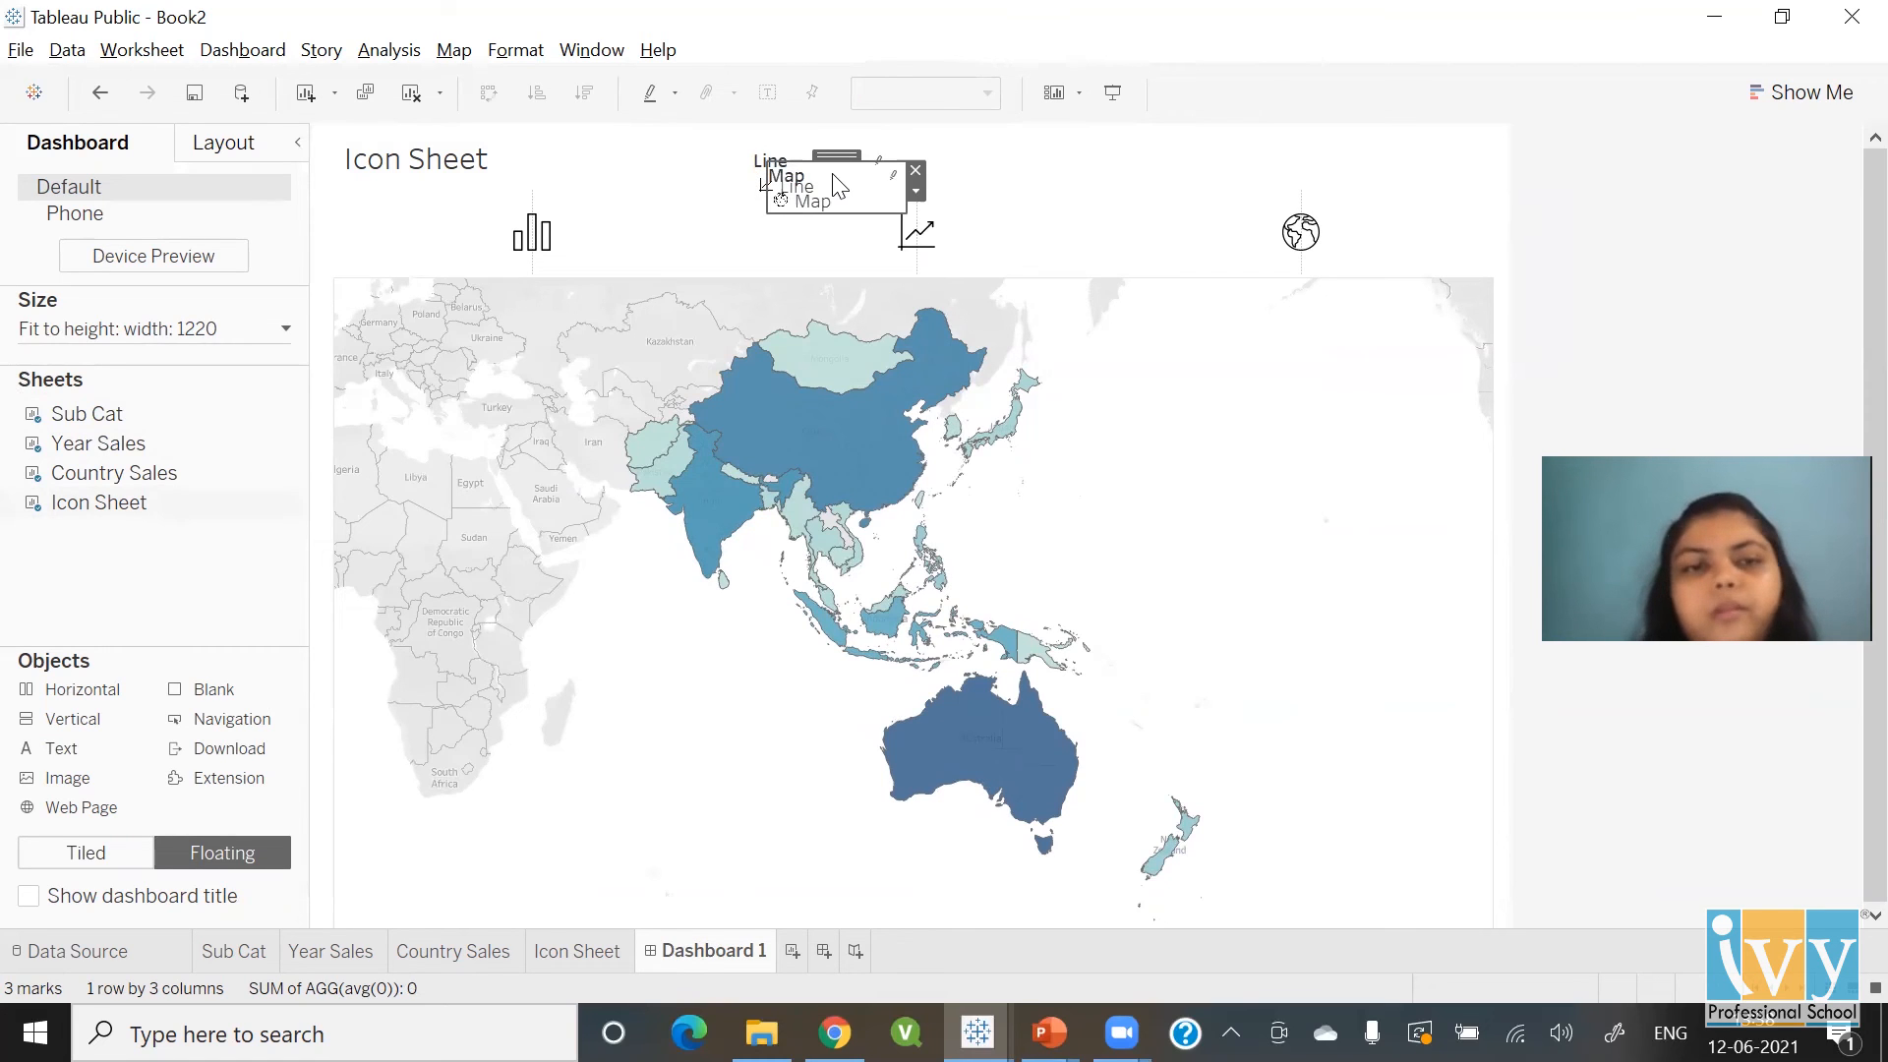
left_click(914, 169)
left_click(832, 180)
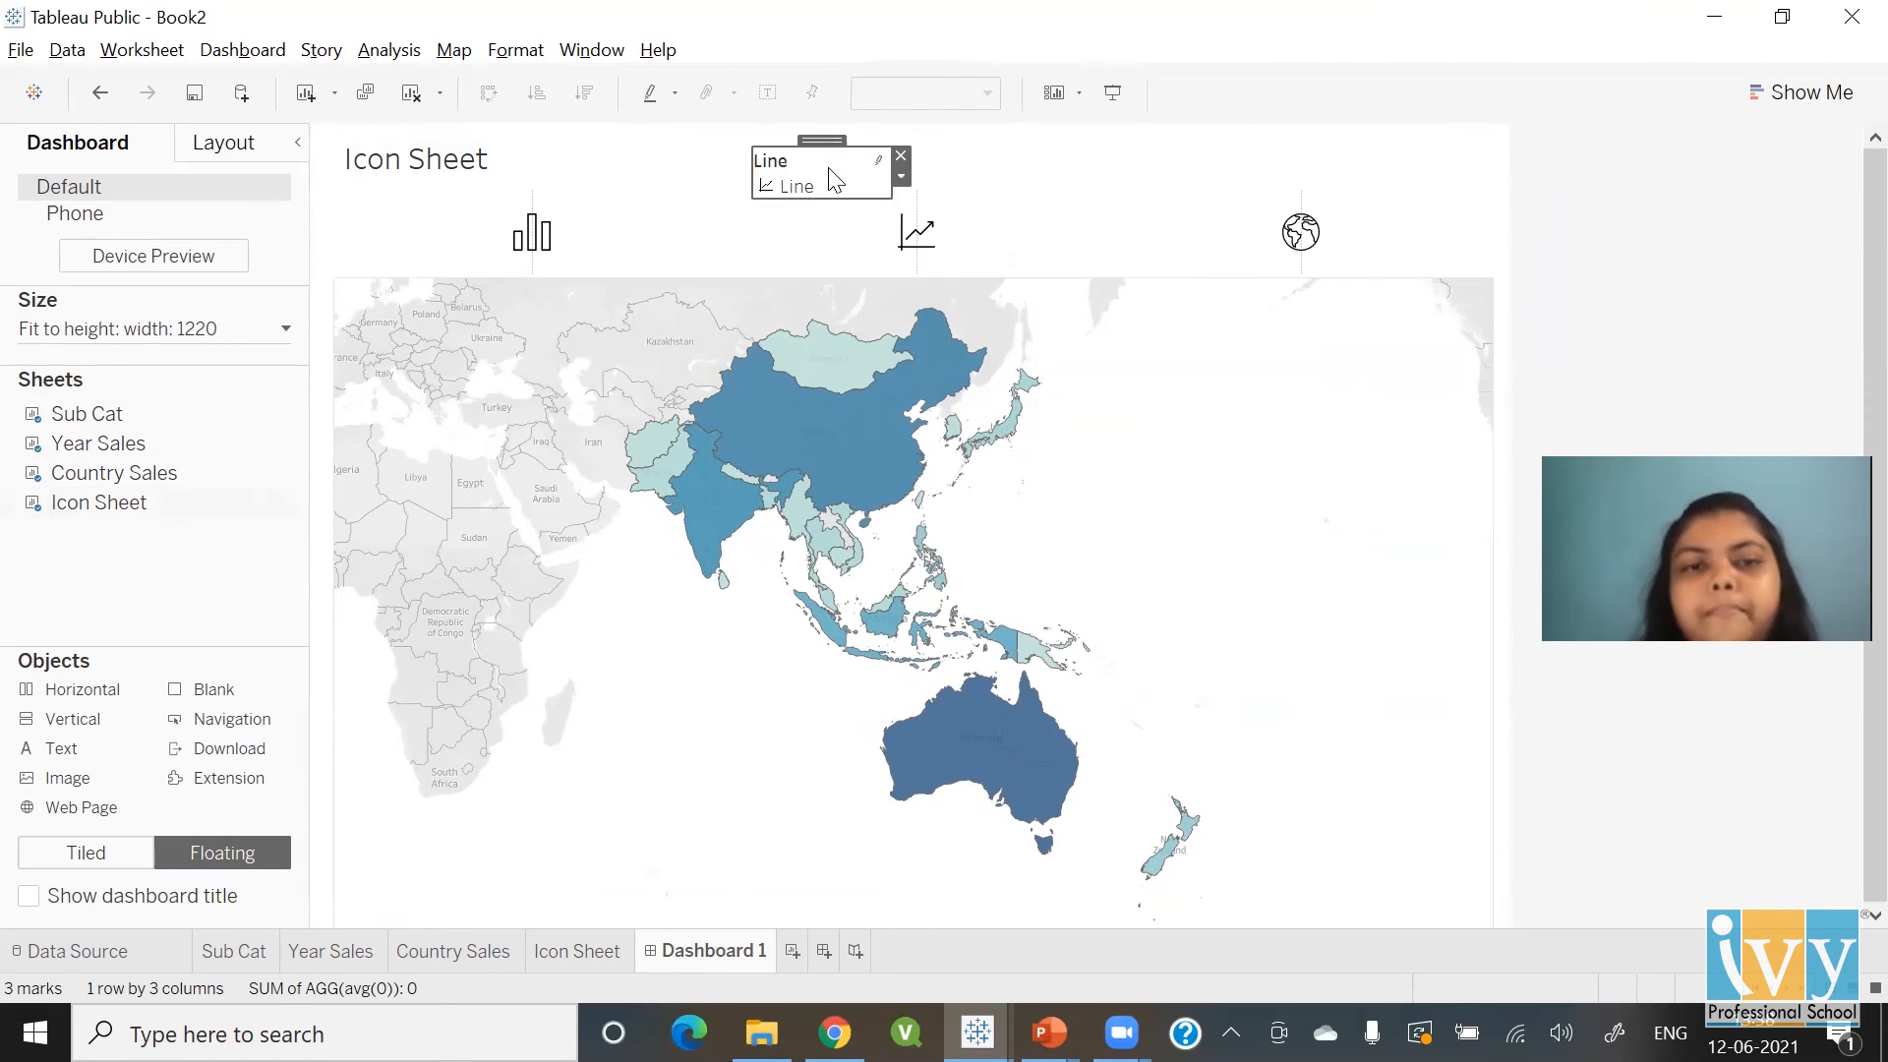
Remove the Line legend and title Icon Sheet 'Select the Icon to Change the Chart Type' in bold
left_click(897, 155)
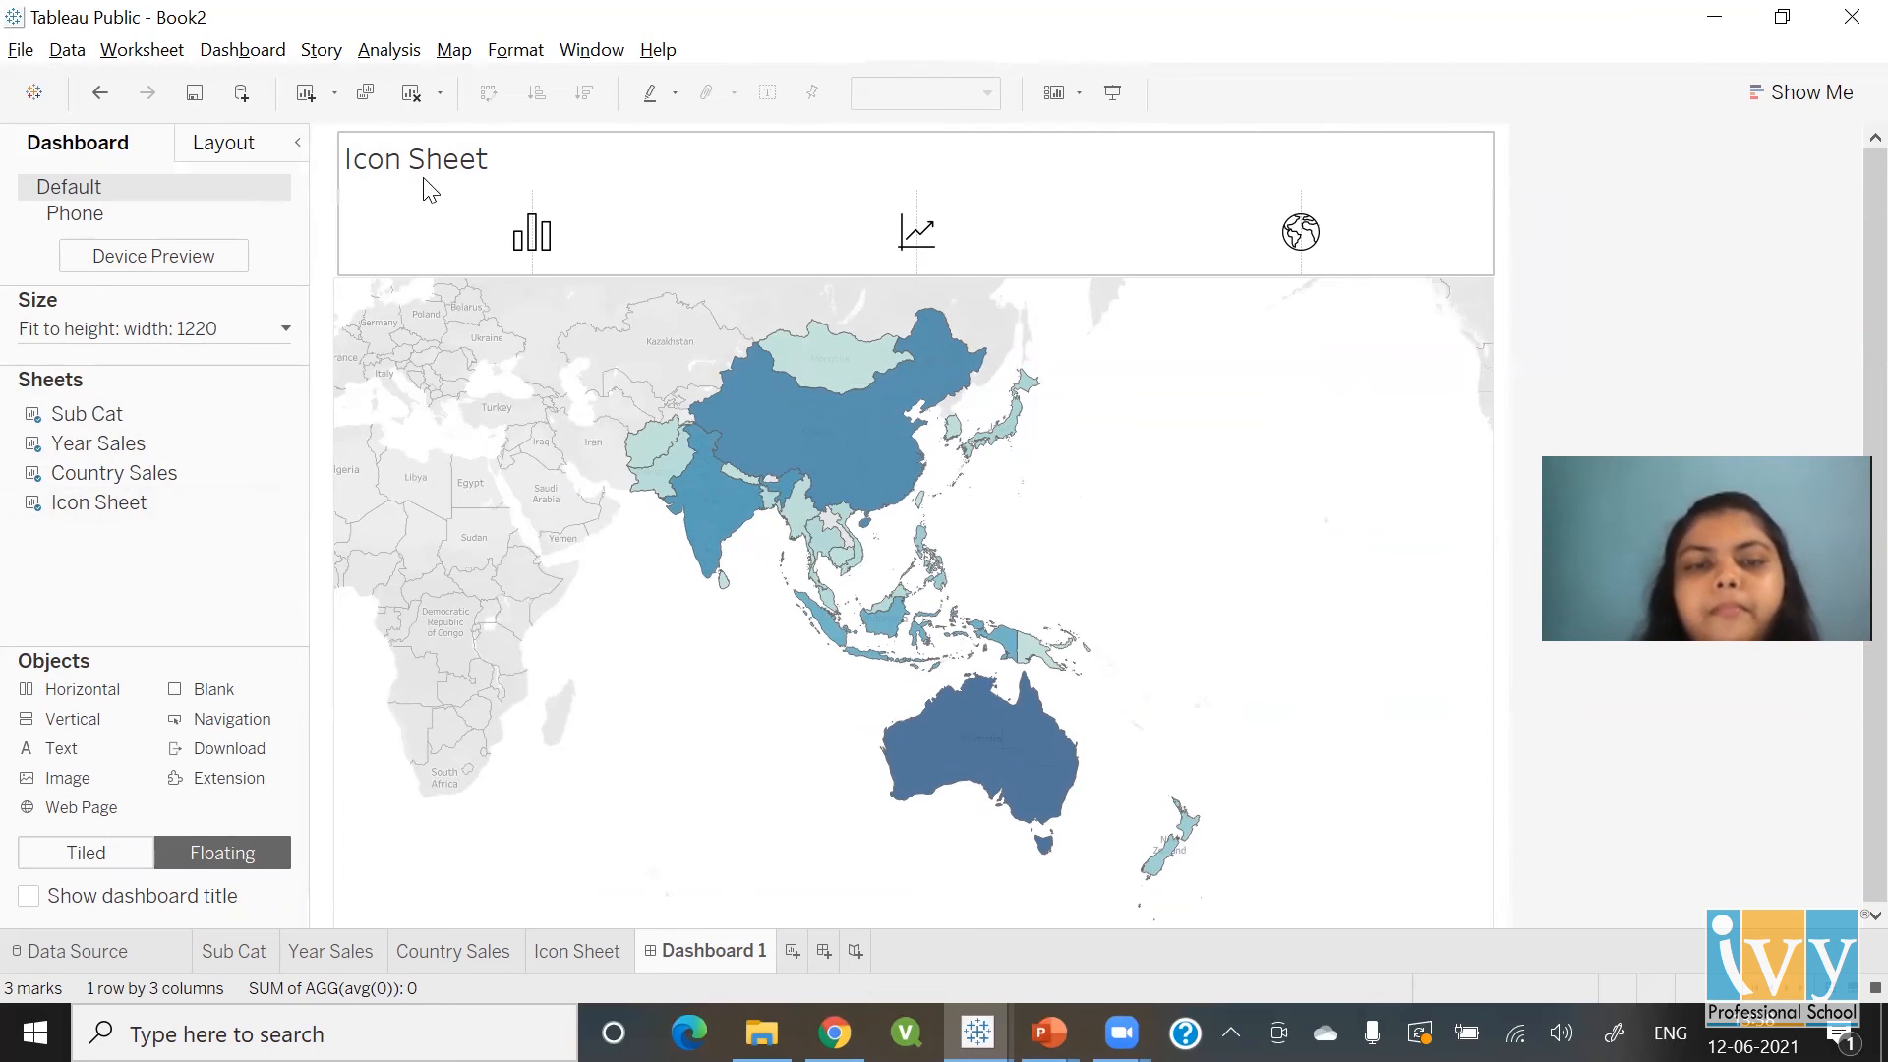
left_click(466, 164)
double_click(467, 162)
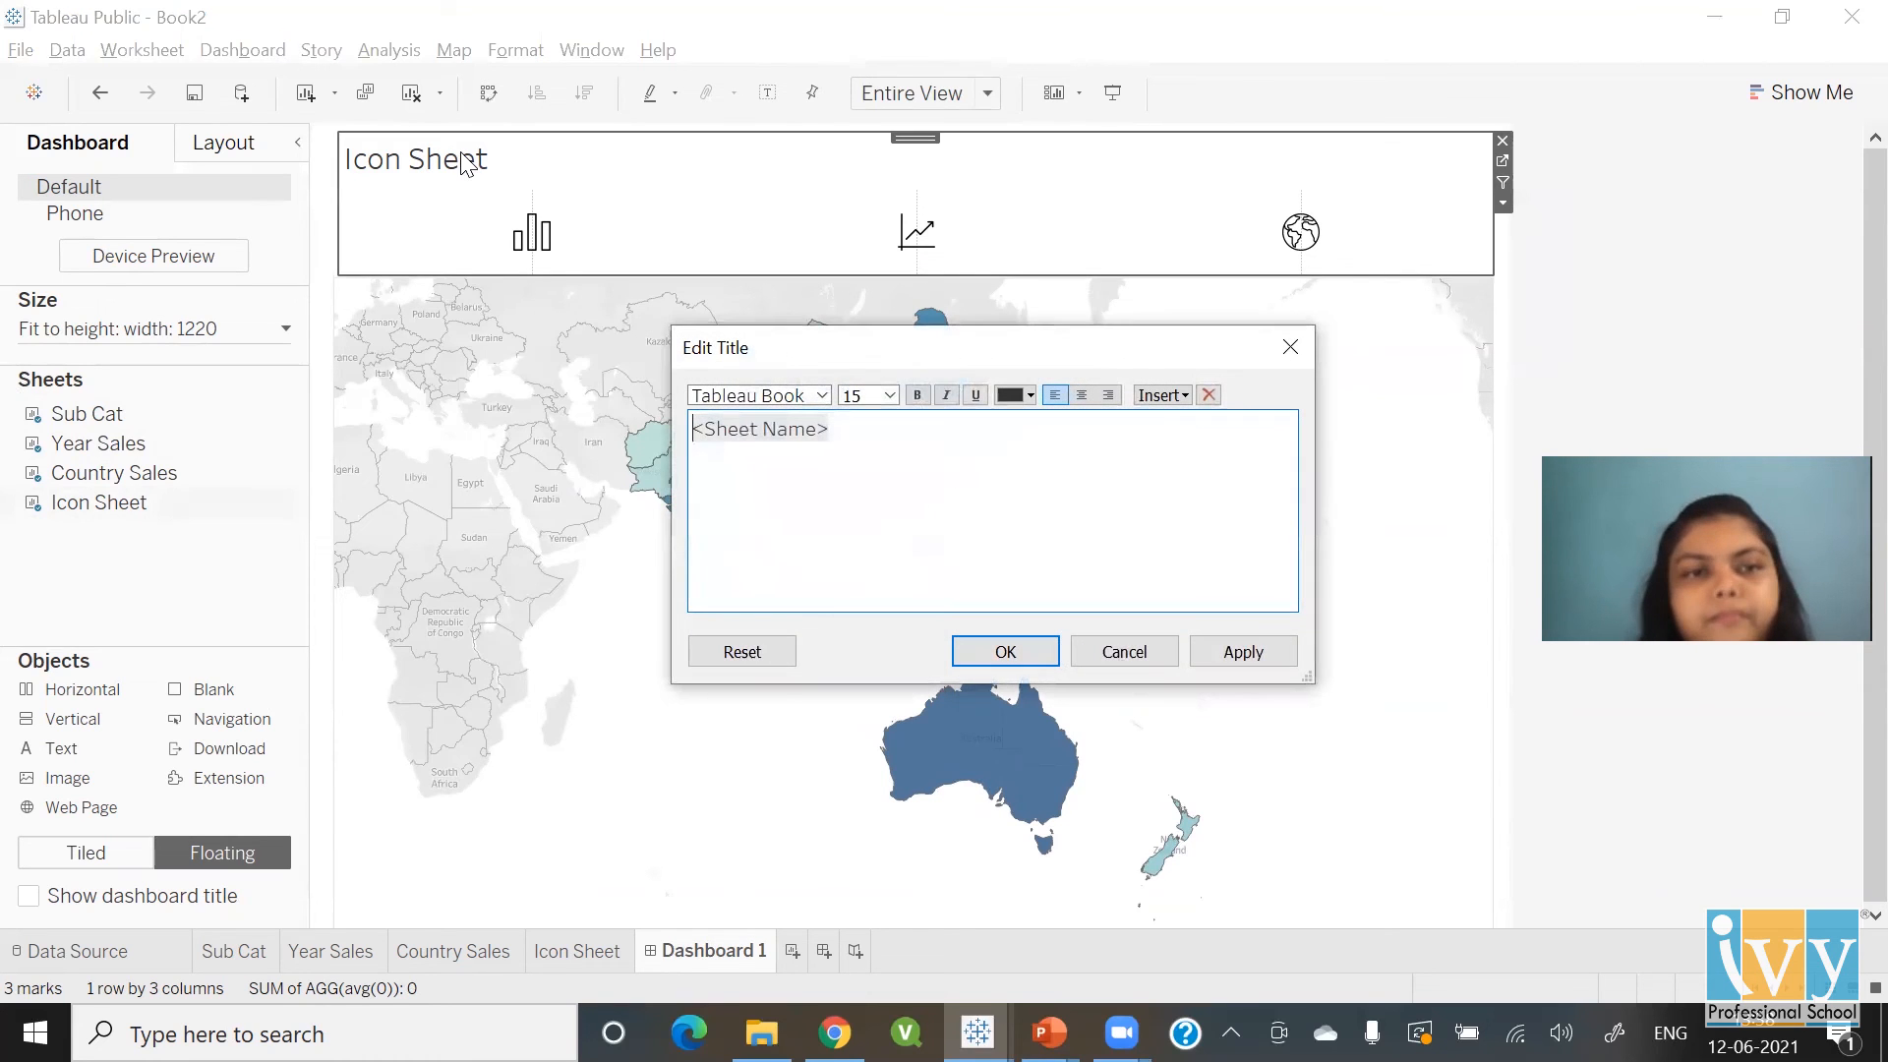
key("shift+Right")
key("shift+Right")
key("shift+Right")
key("shift+Right")
key("shift+Right")
key("shift+Right")
key("shift+Right")
key("shift+Right")
key("shift+Right")
key("shift+Right")
key("shift+Right")
key("shift+Right")
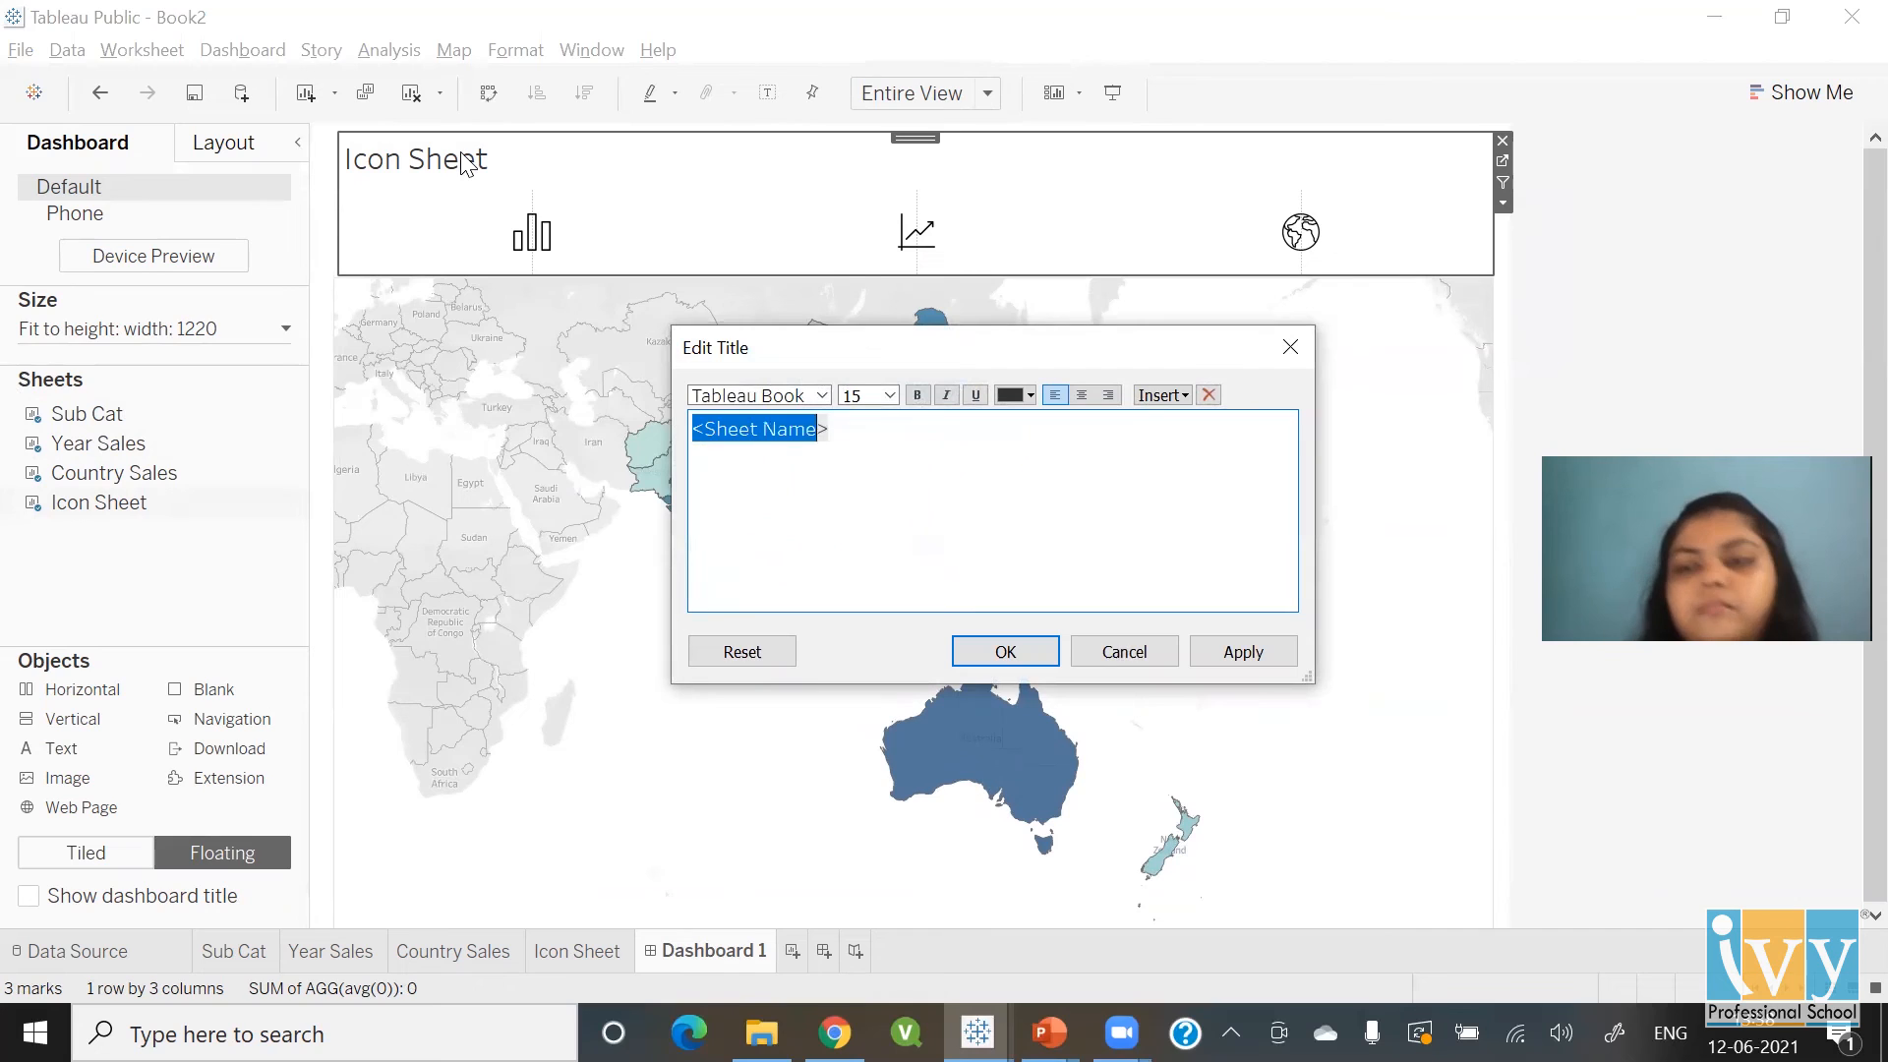
type("Select")
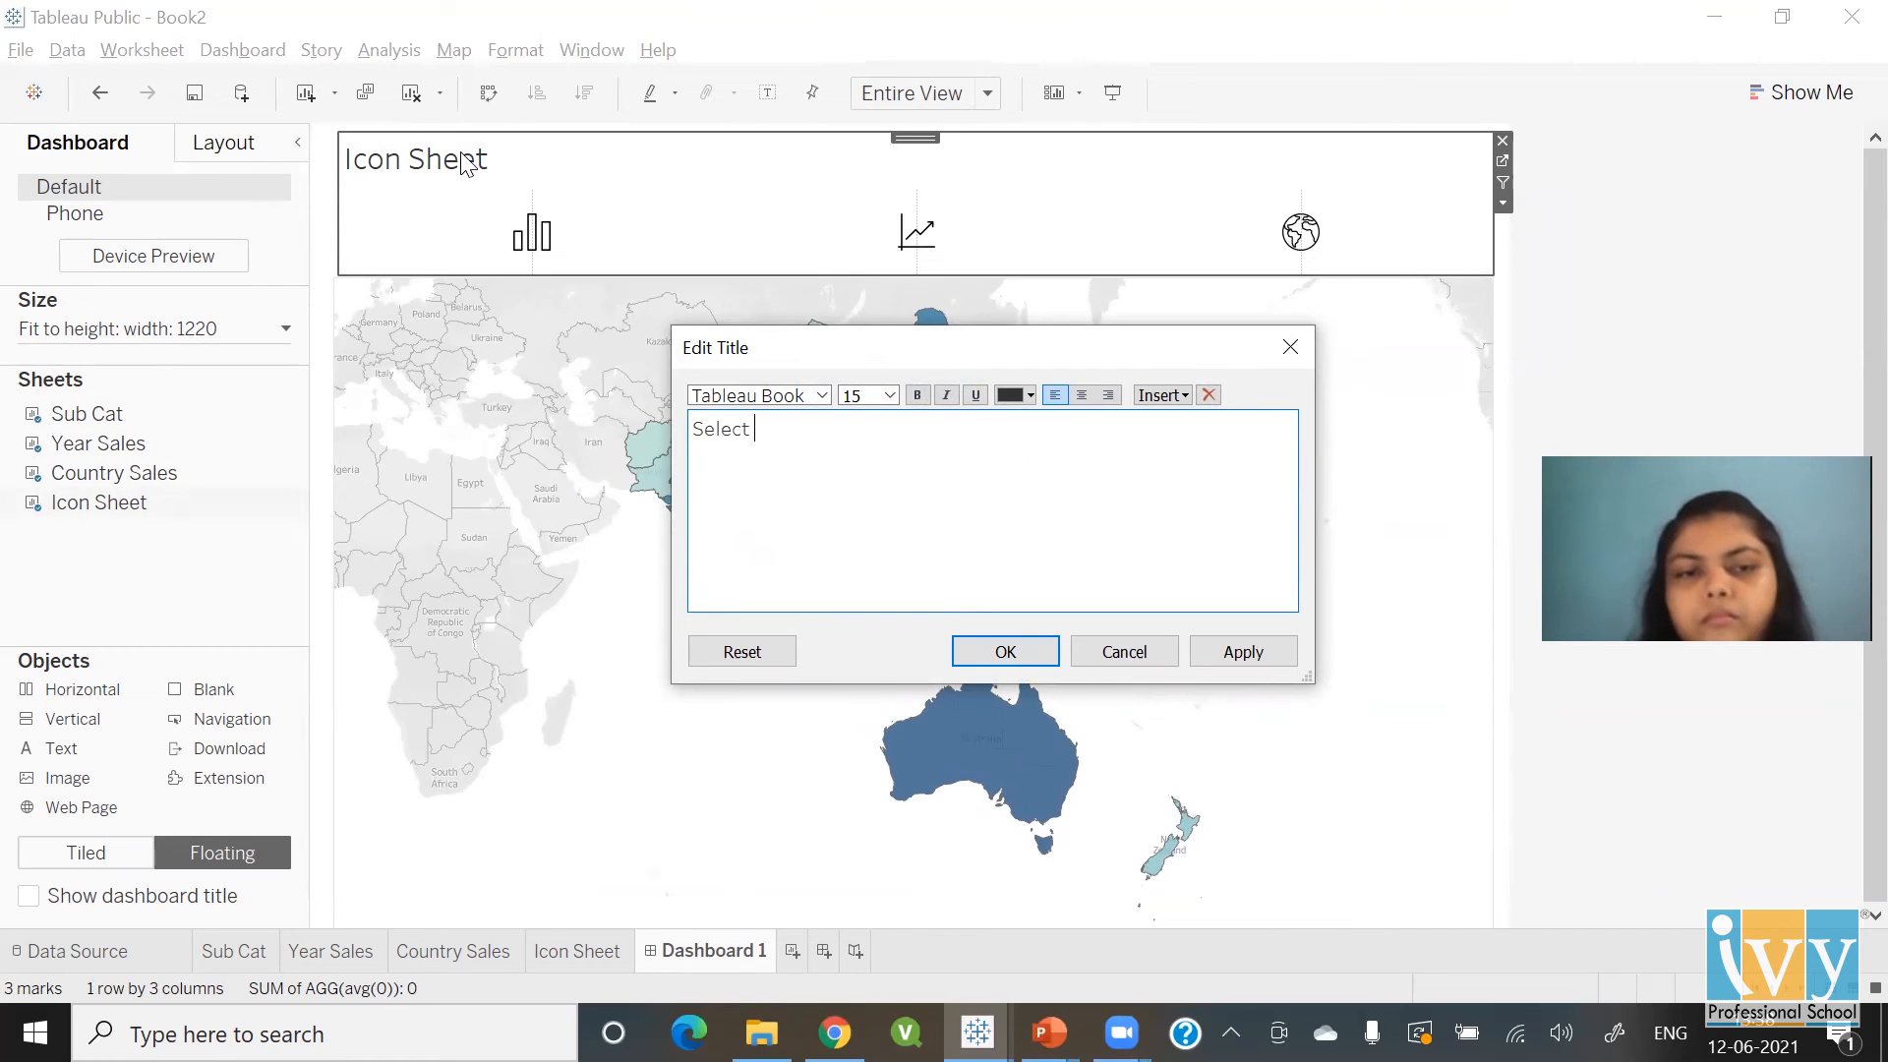
type(" the Icon")
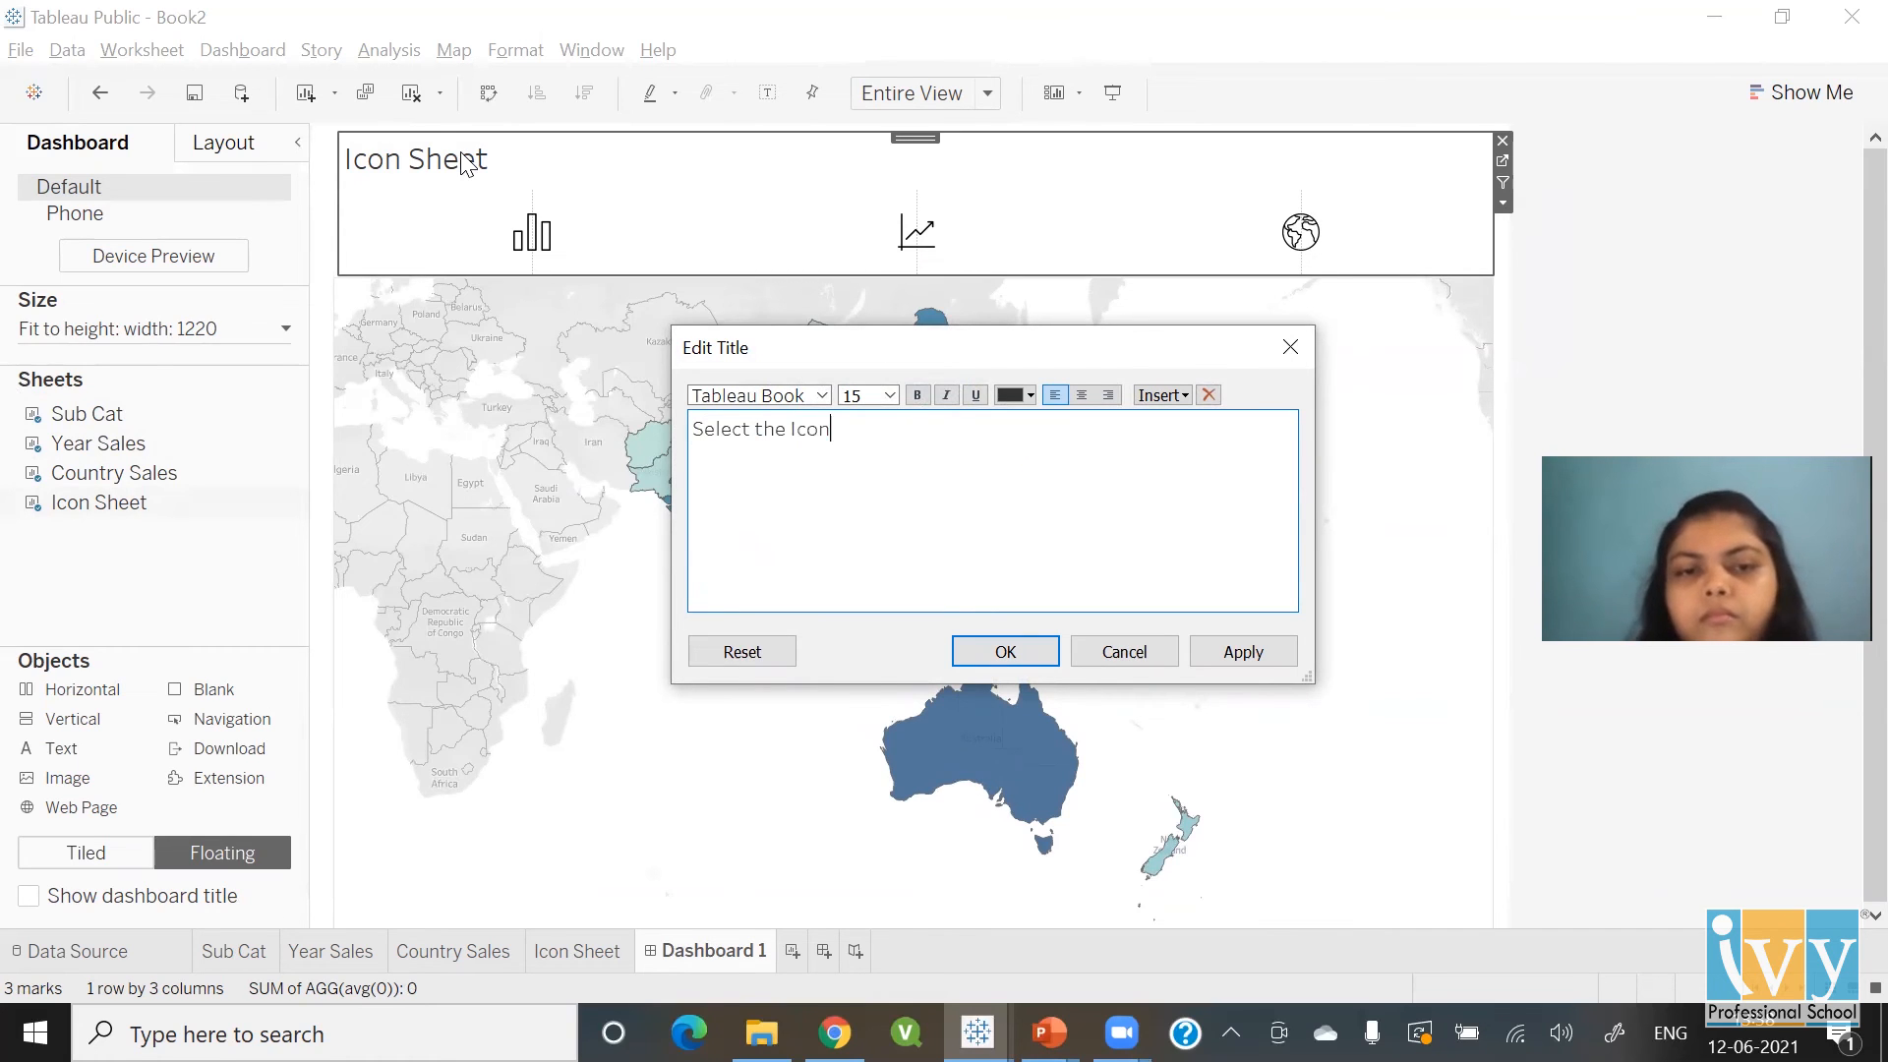
type(" to Change the Chart Type")
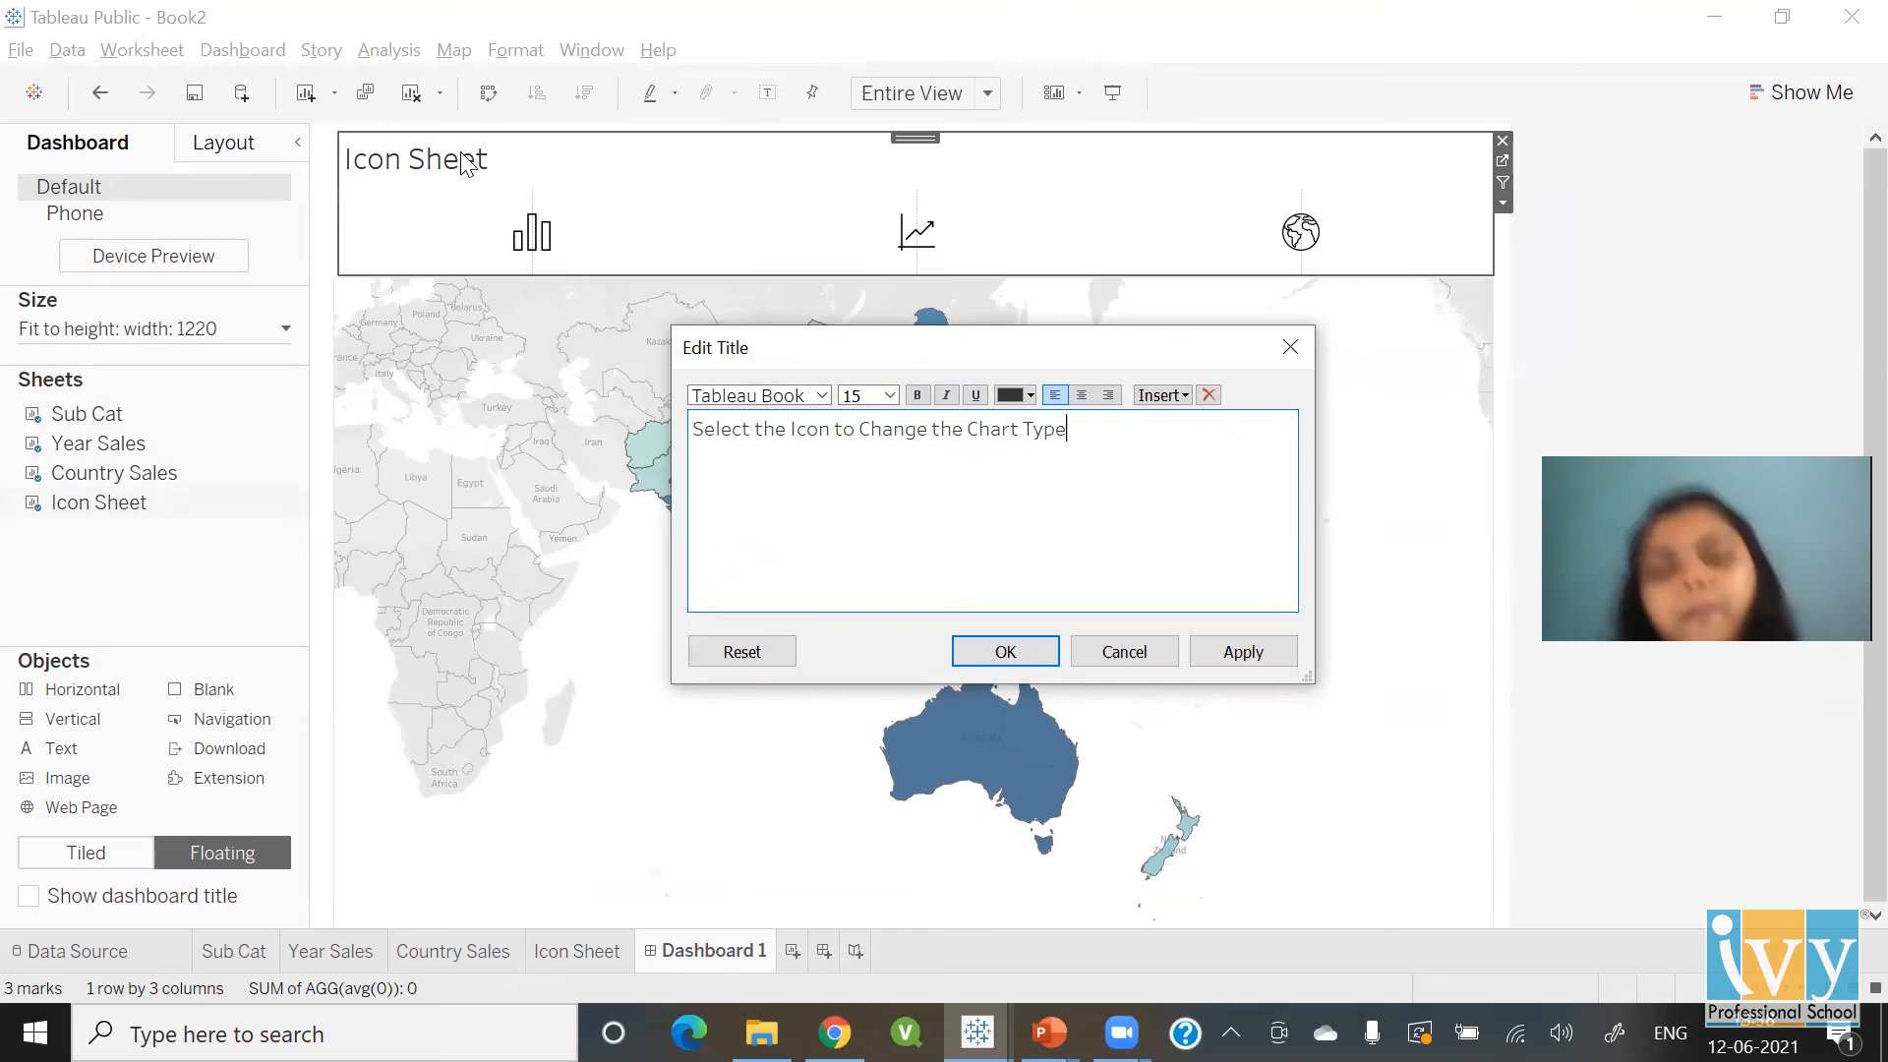
key("shift+Left")
key("shift+Left")
key("shift+Left")
key("shift+Left")
key("shift+Left")
key("shift+Left")
key("shift+Left")
key("shift+Left")
key("shift+Left")
key("shift+Left")
key("shift+Left")
key("shift+Left")
key("shift+Left")
key("shift+Left")
key("shift+Left")
key("shift+Left")
key("shift+Left")
key("shift+Left")
key("shift+Left")
key("shift+Left")
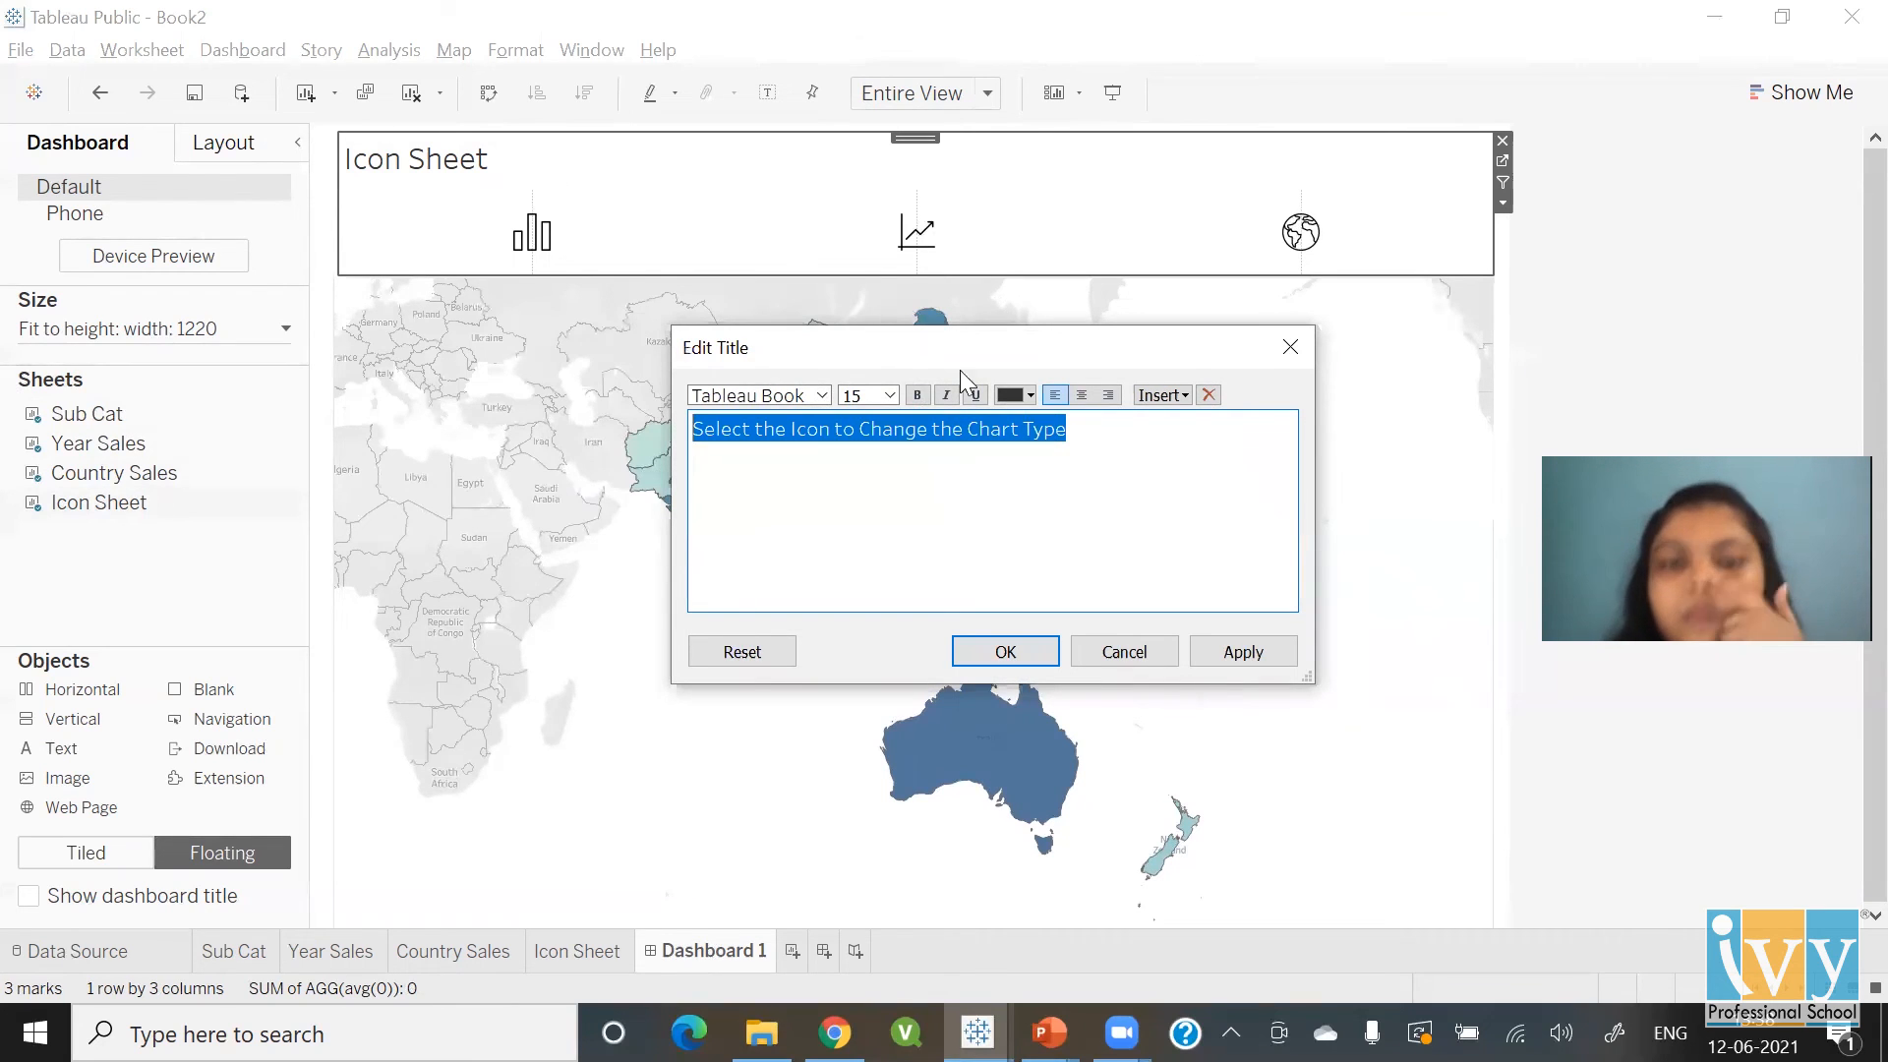
left_click(917, 396)
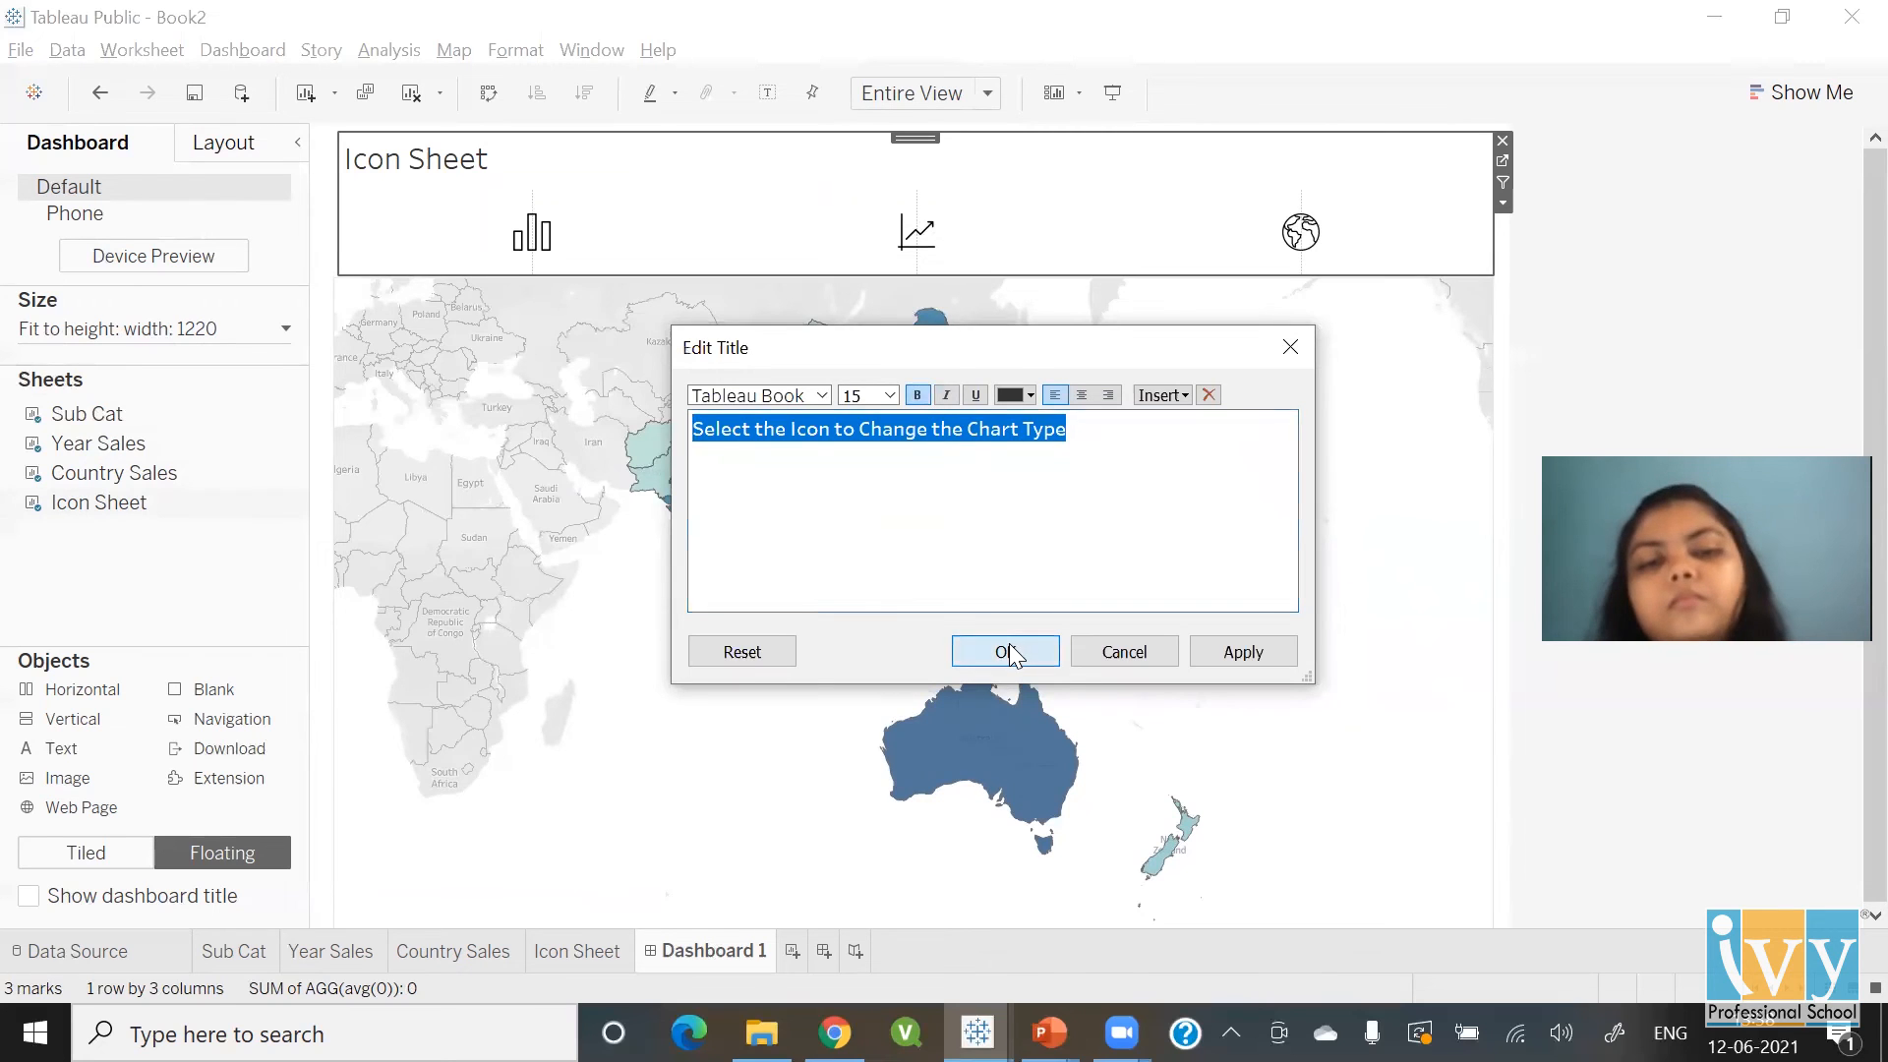
left_click(1008, 652)
left_click(1669, 232)
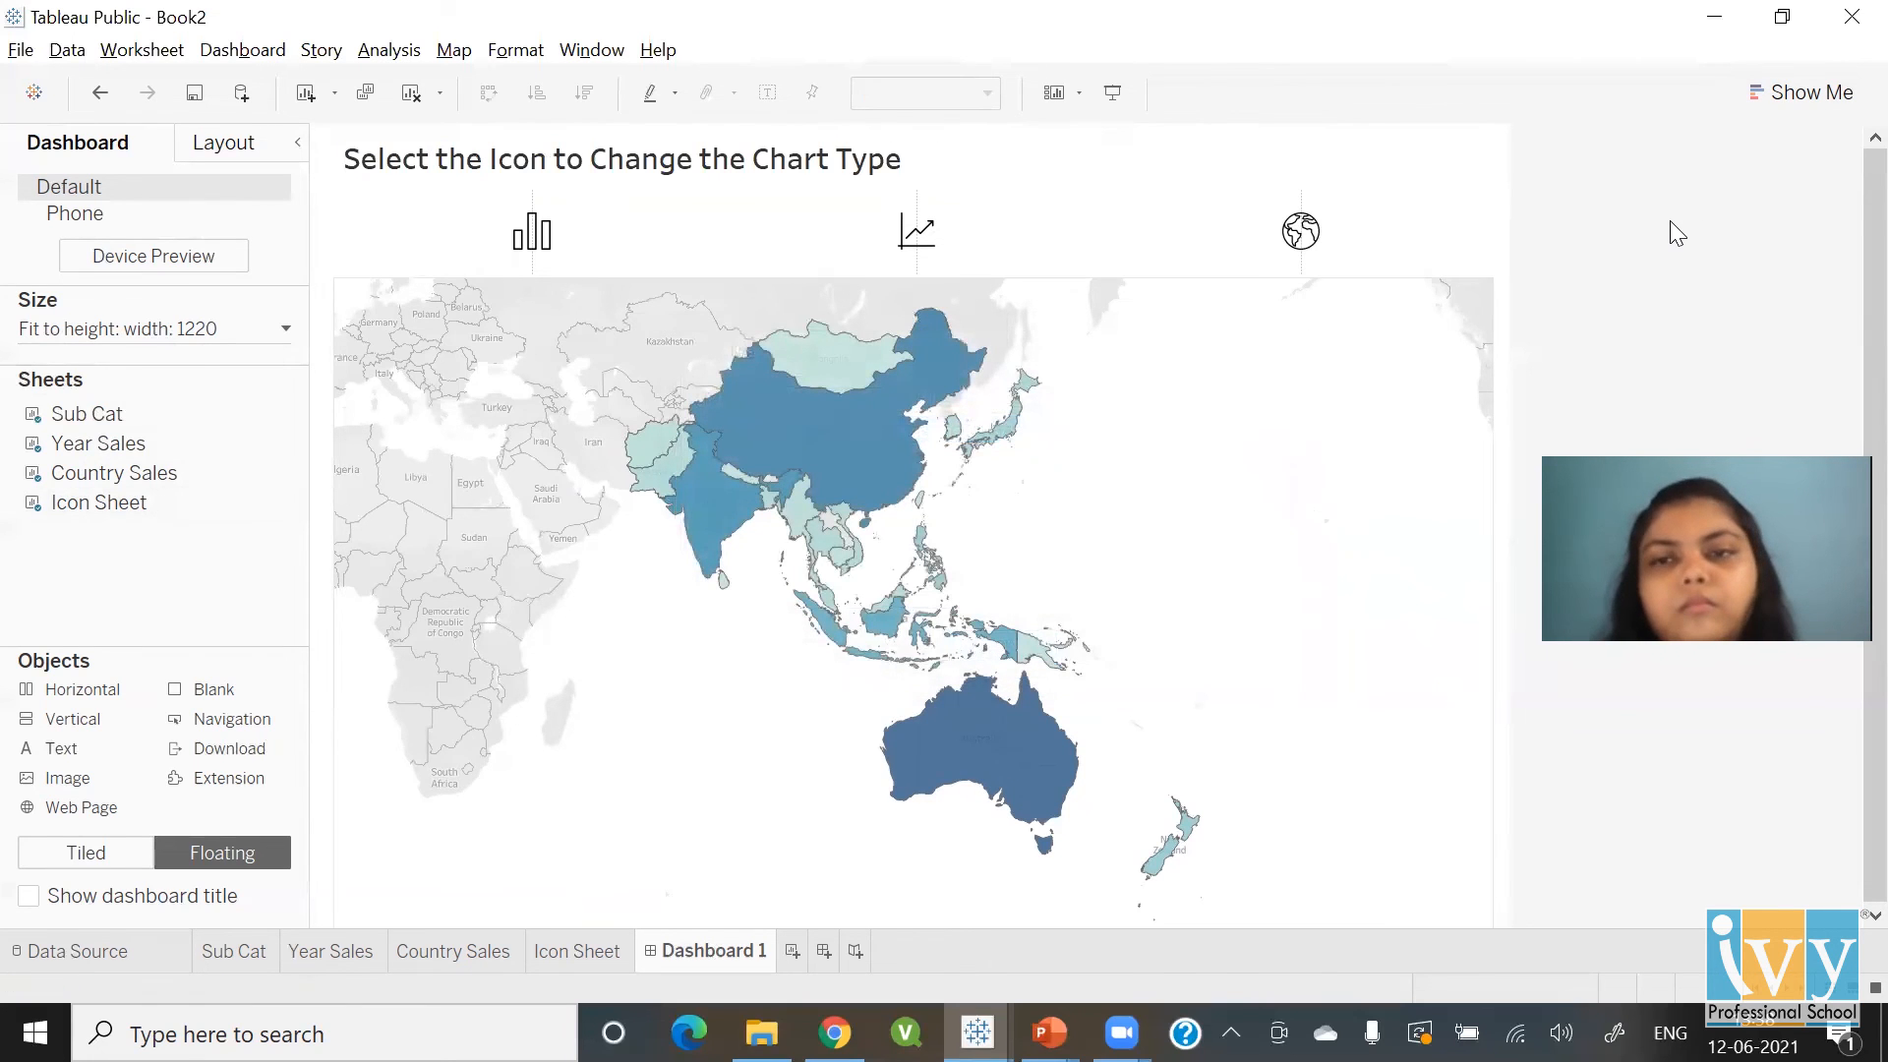
left_click(538, 252)
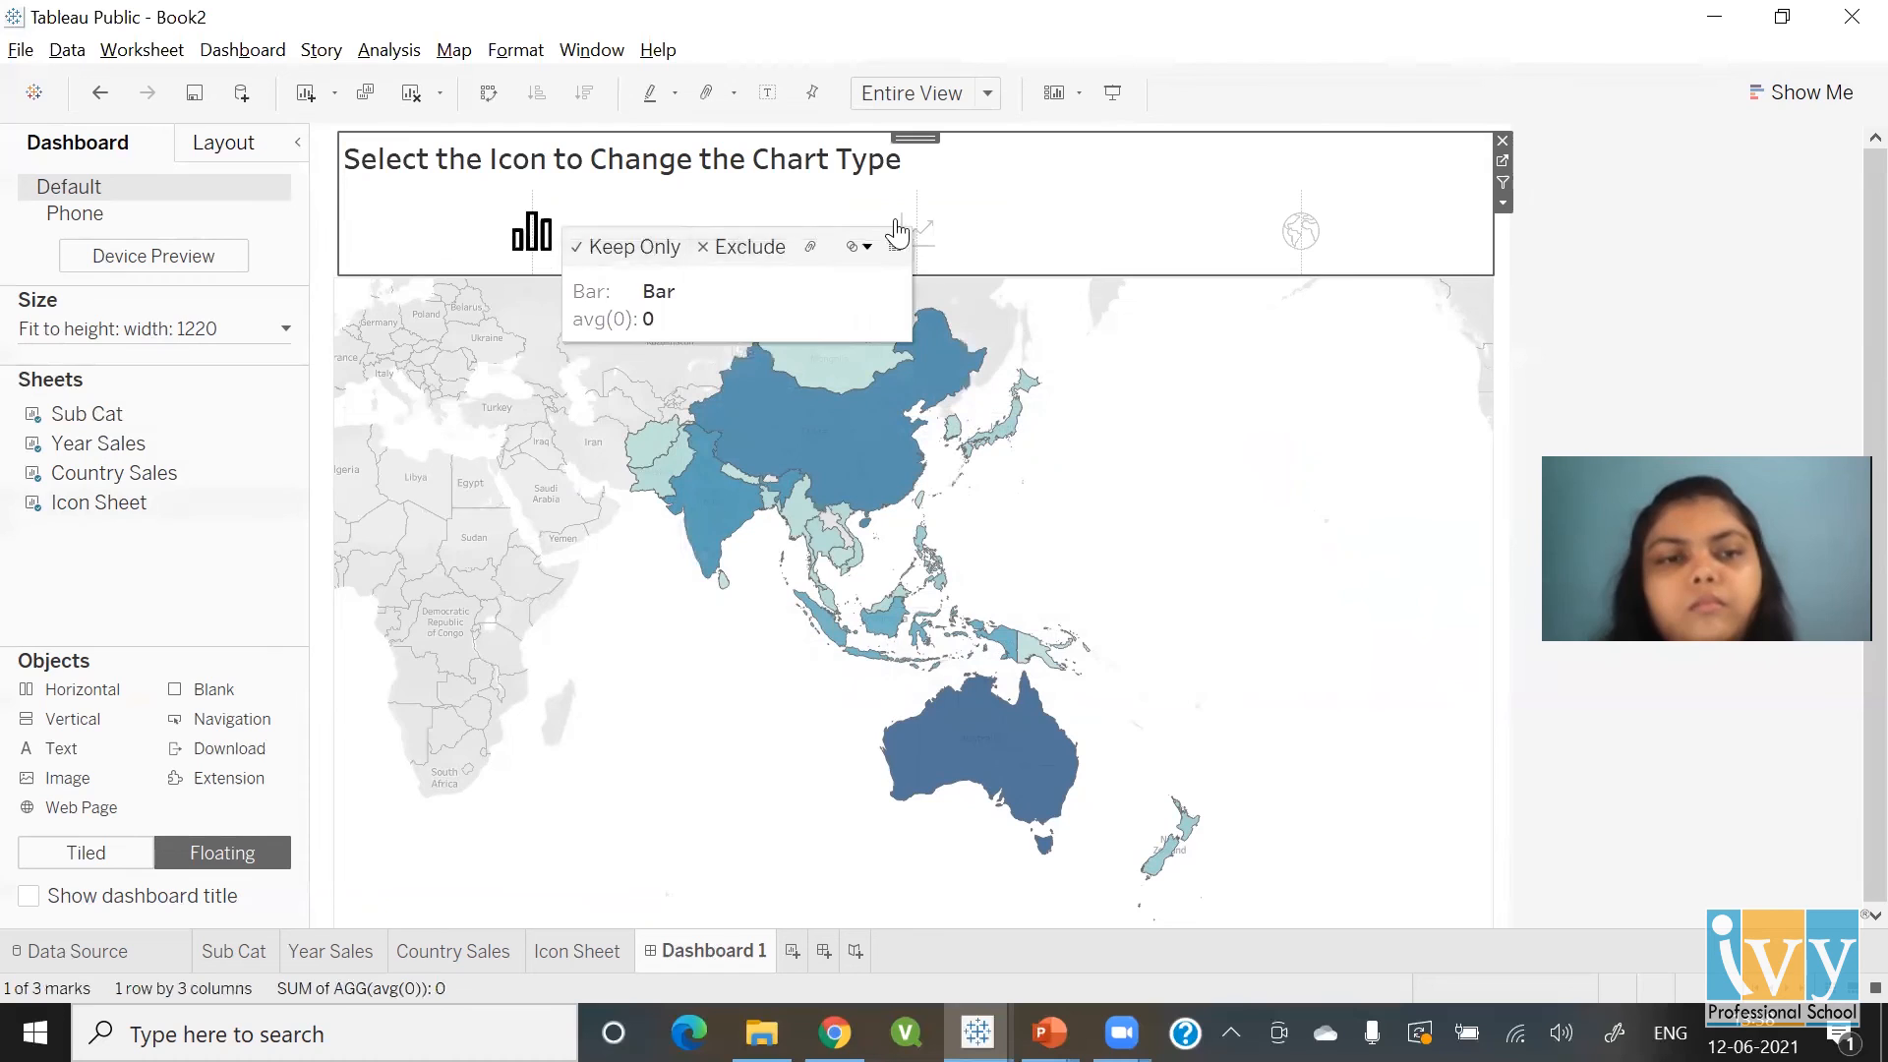
left_click(933, 243)
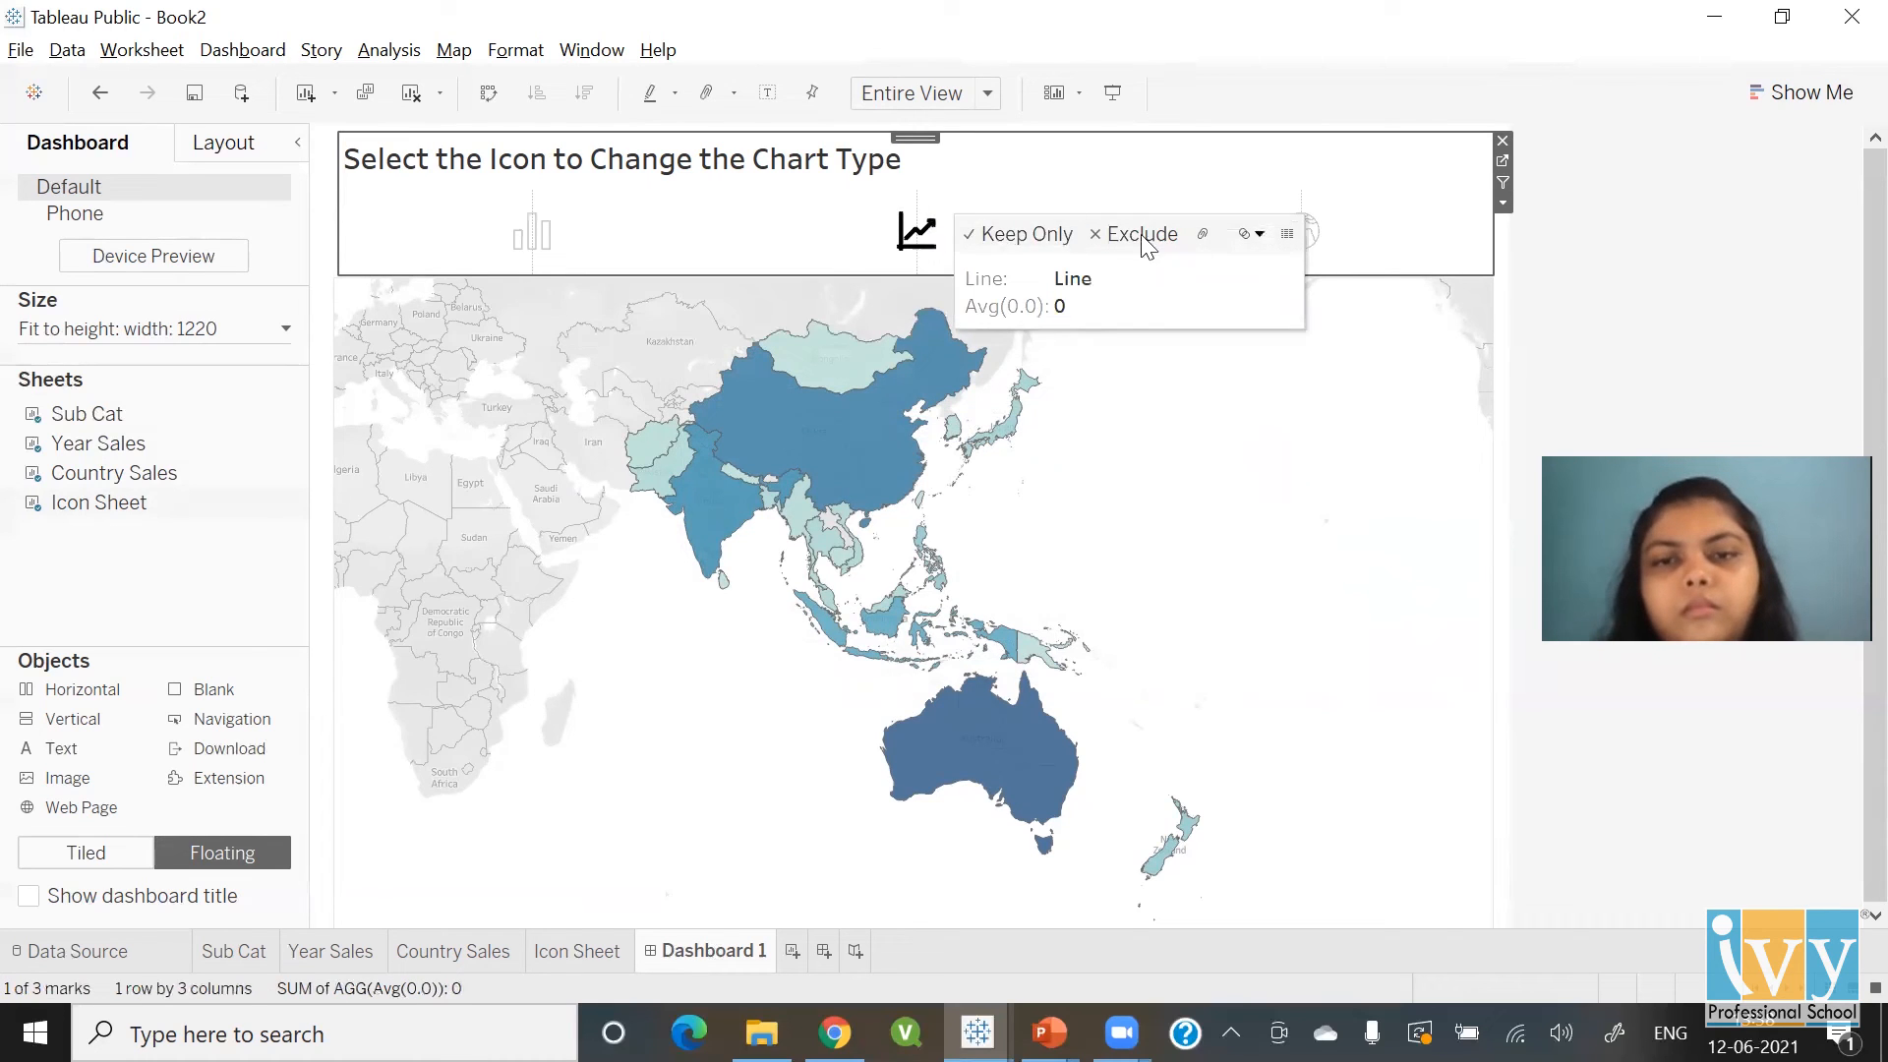
left_click(1303, 241)
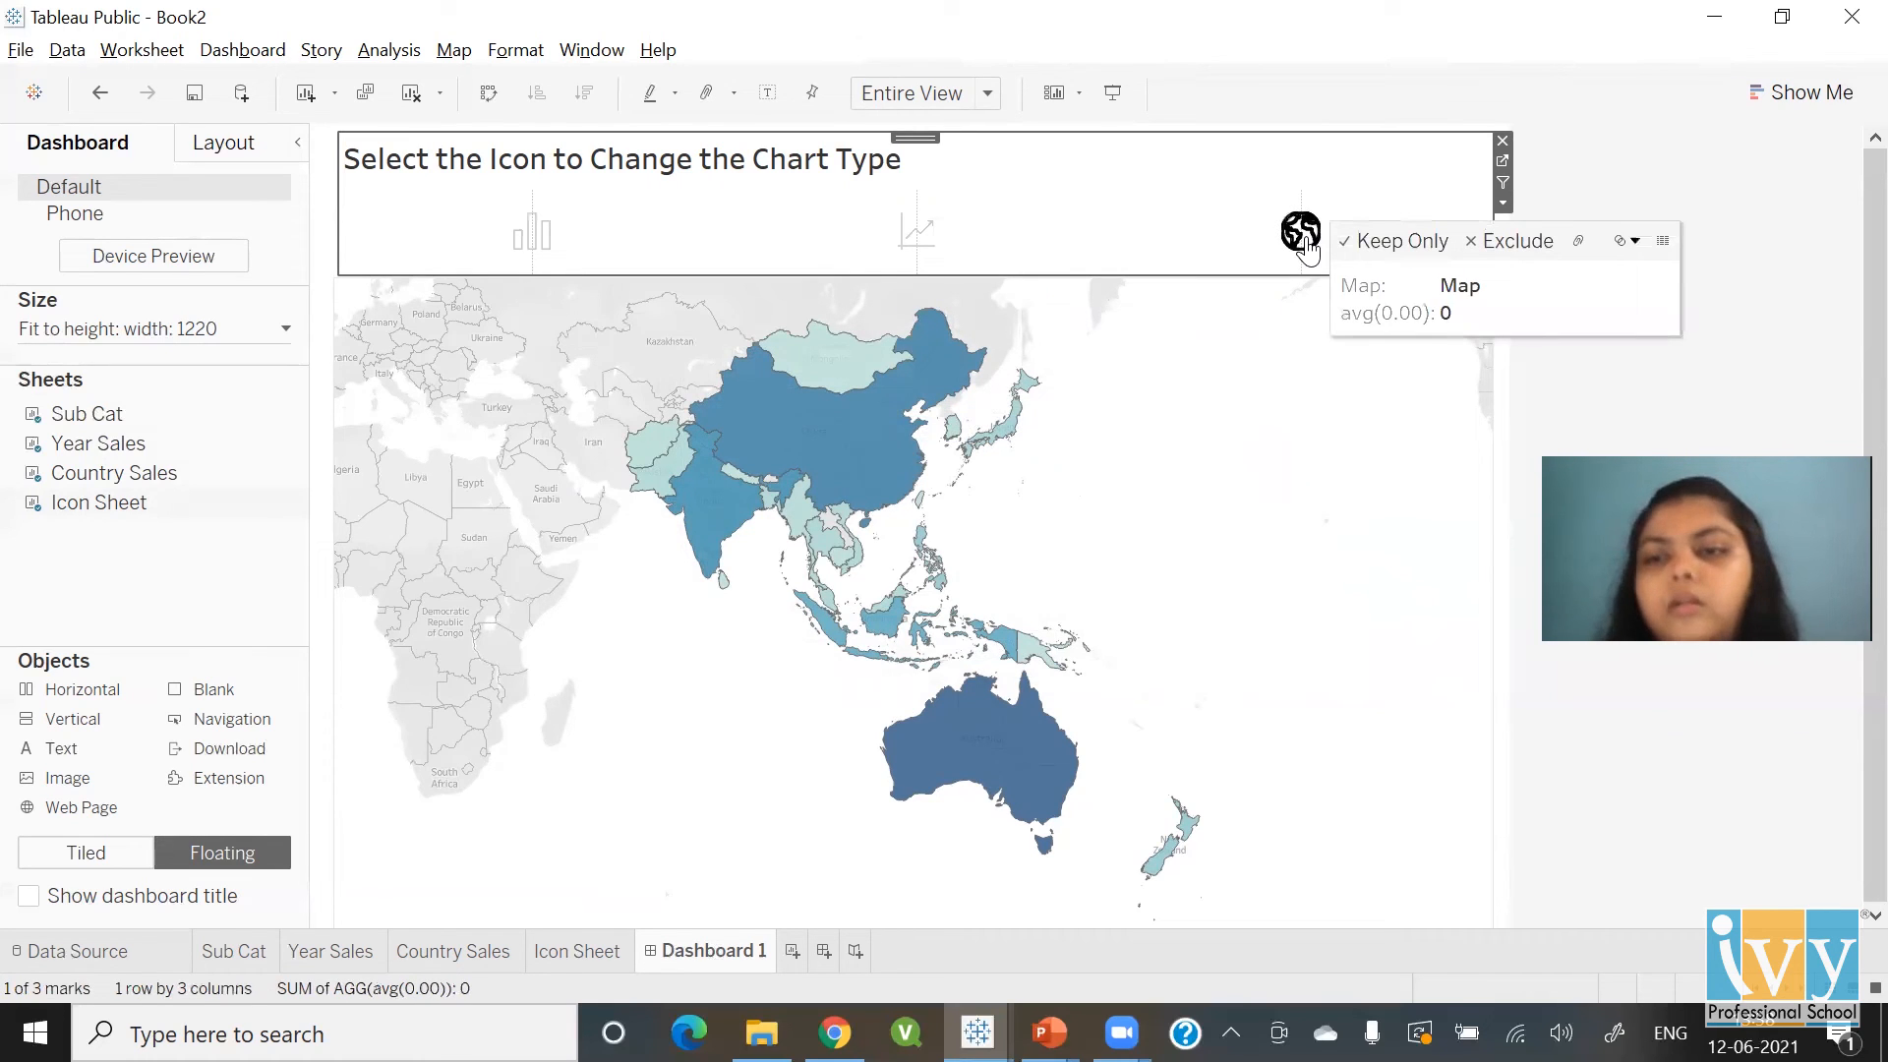
left_click(239, 54)
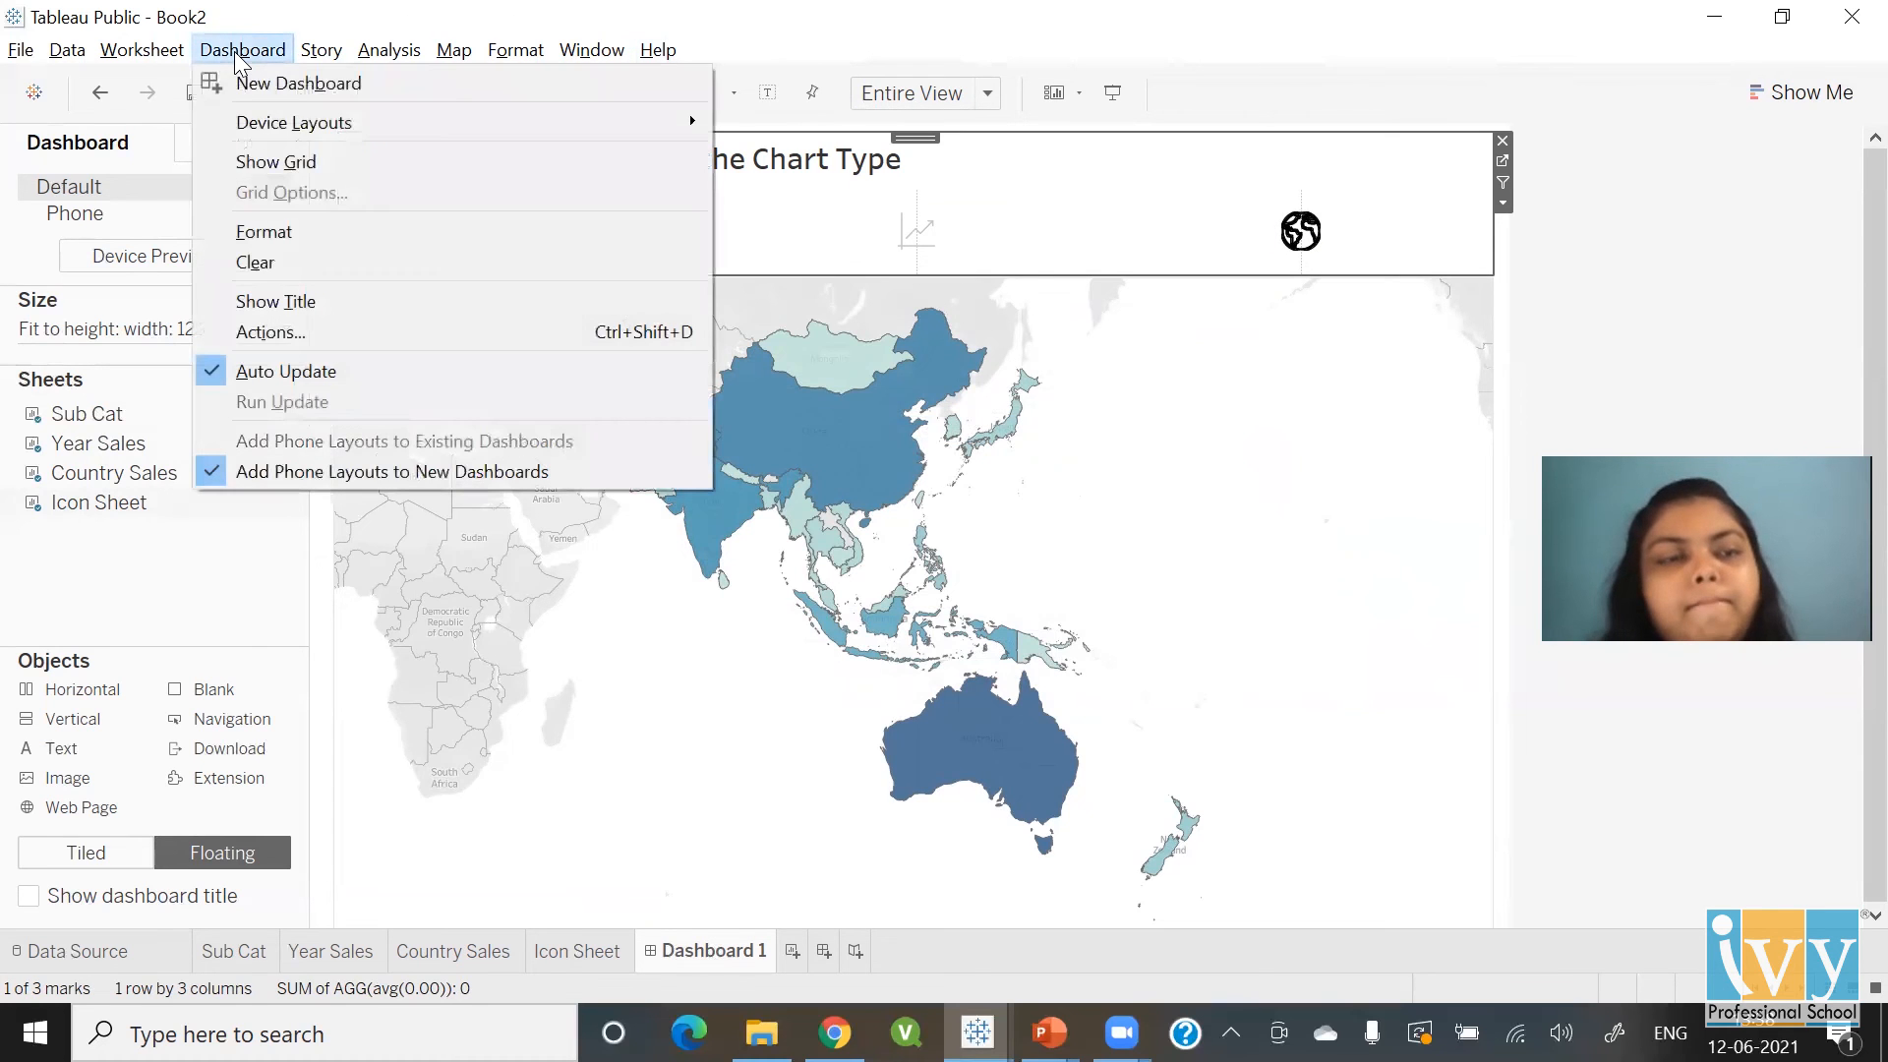
Create a Change Parameter action named 'Bar Action' with Icon Sheet as its only source sheet
left_click(285, 333)
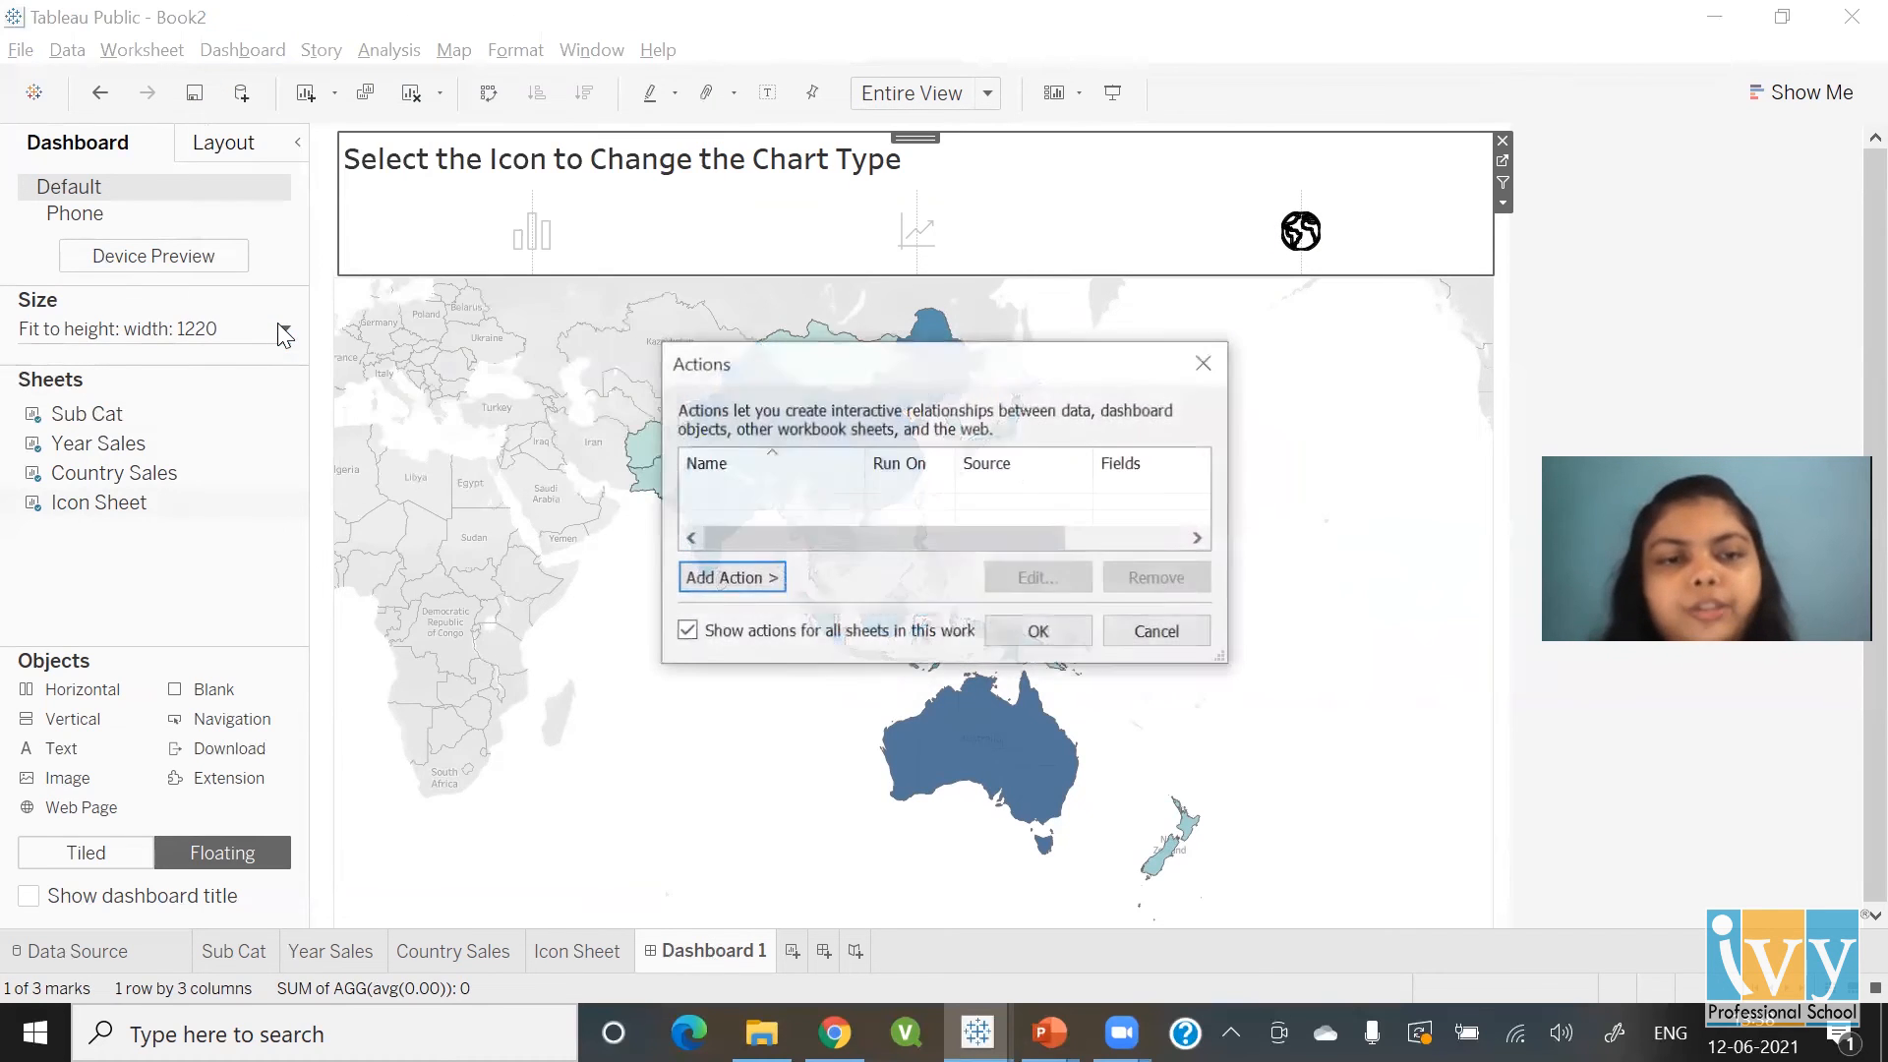
left_click(733, 587)
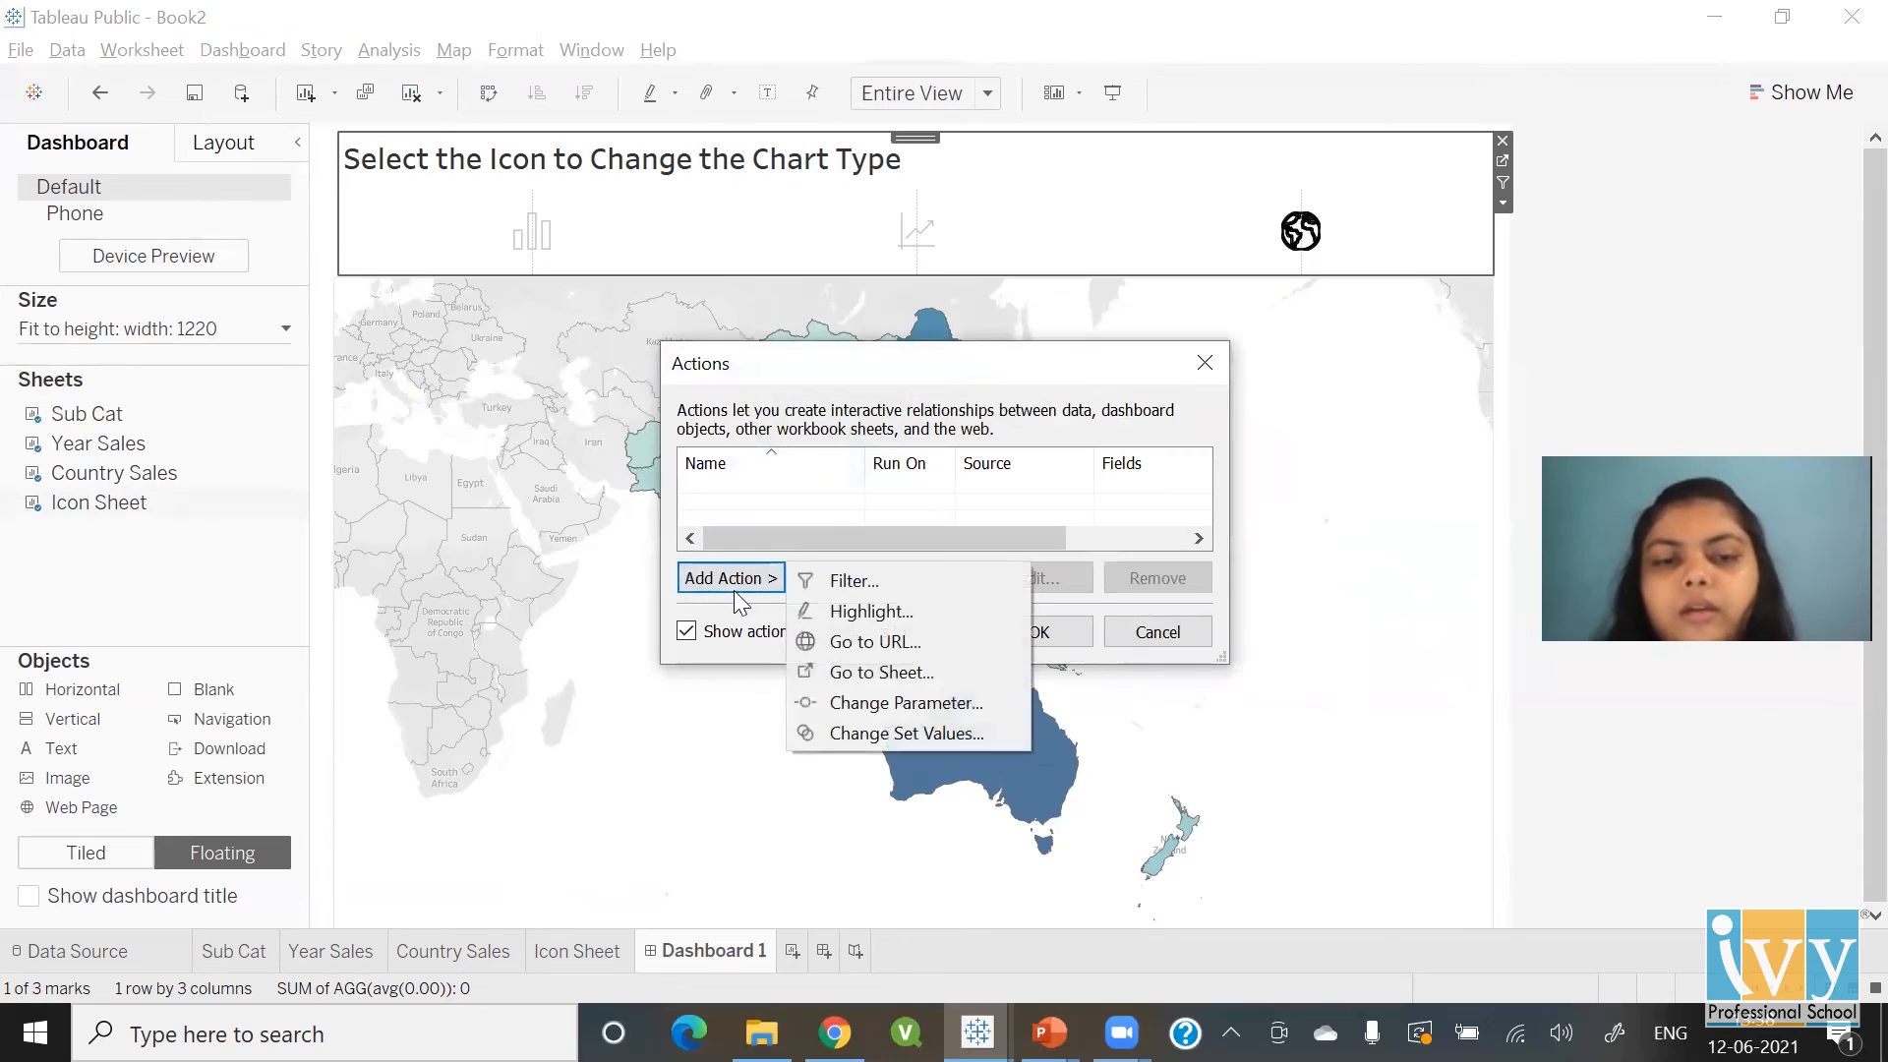
left_click(923, 702)
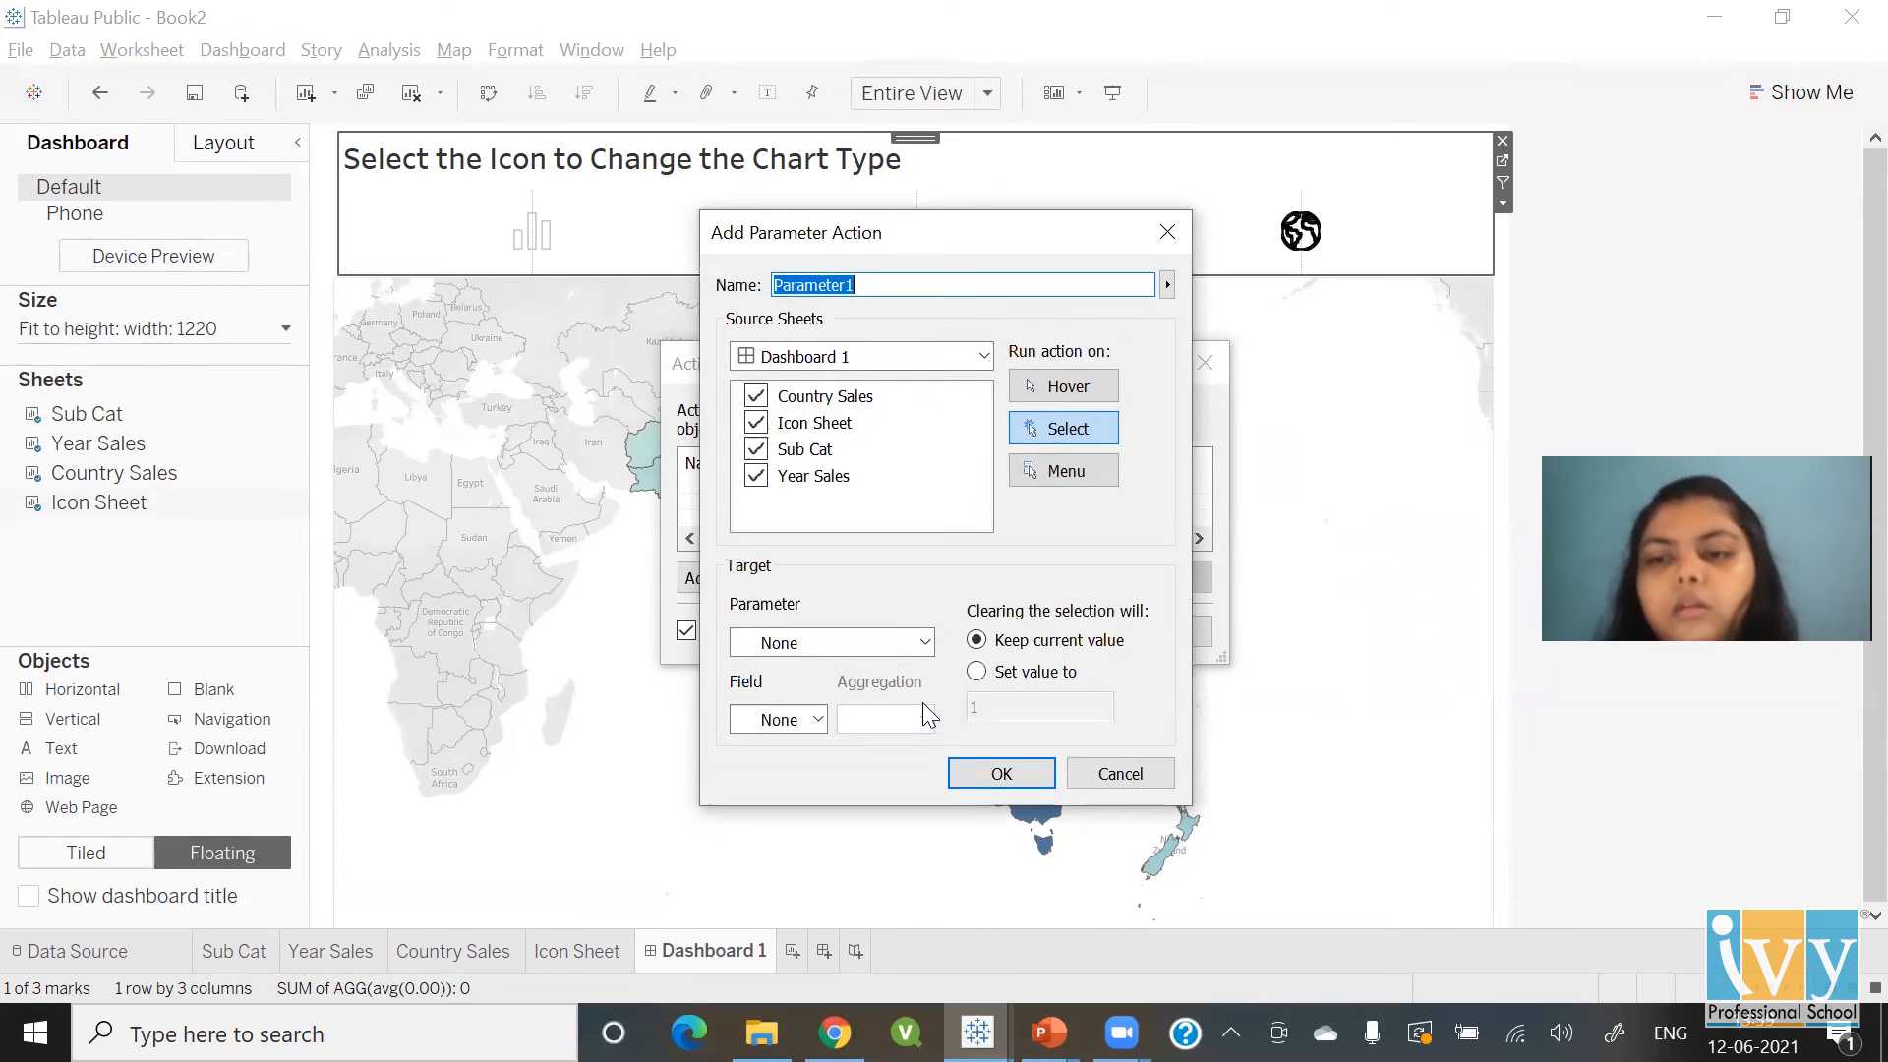
type("Ba")
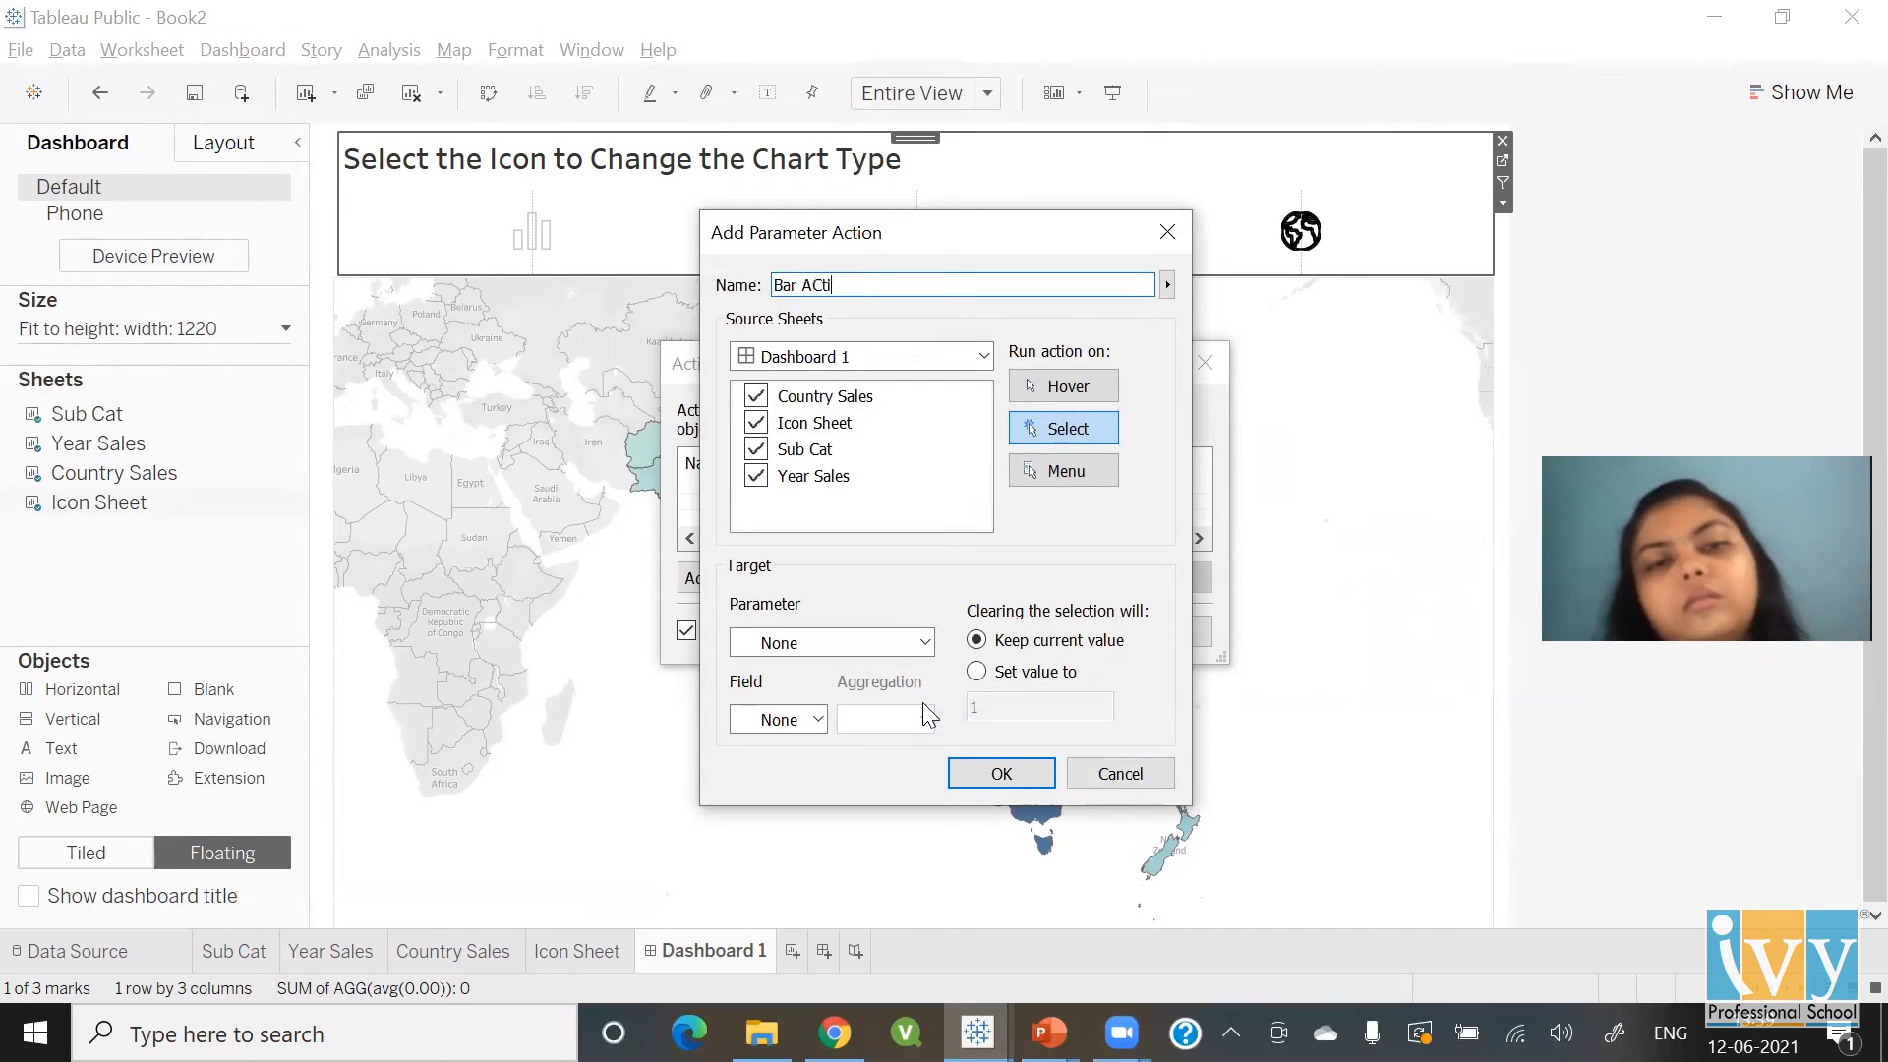
type("r ACc")
key("BackSpace")
key("BackSpace")
type("ction")
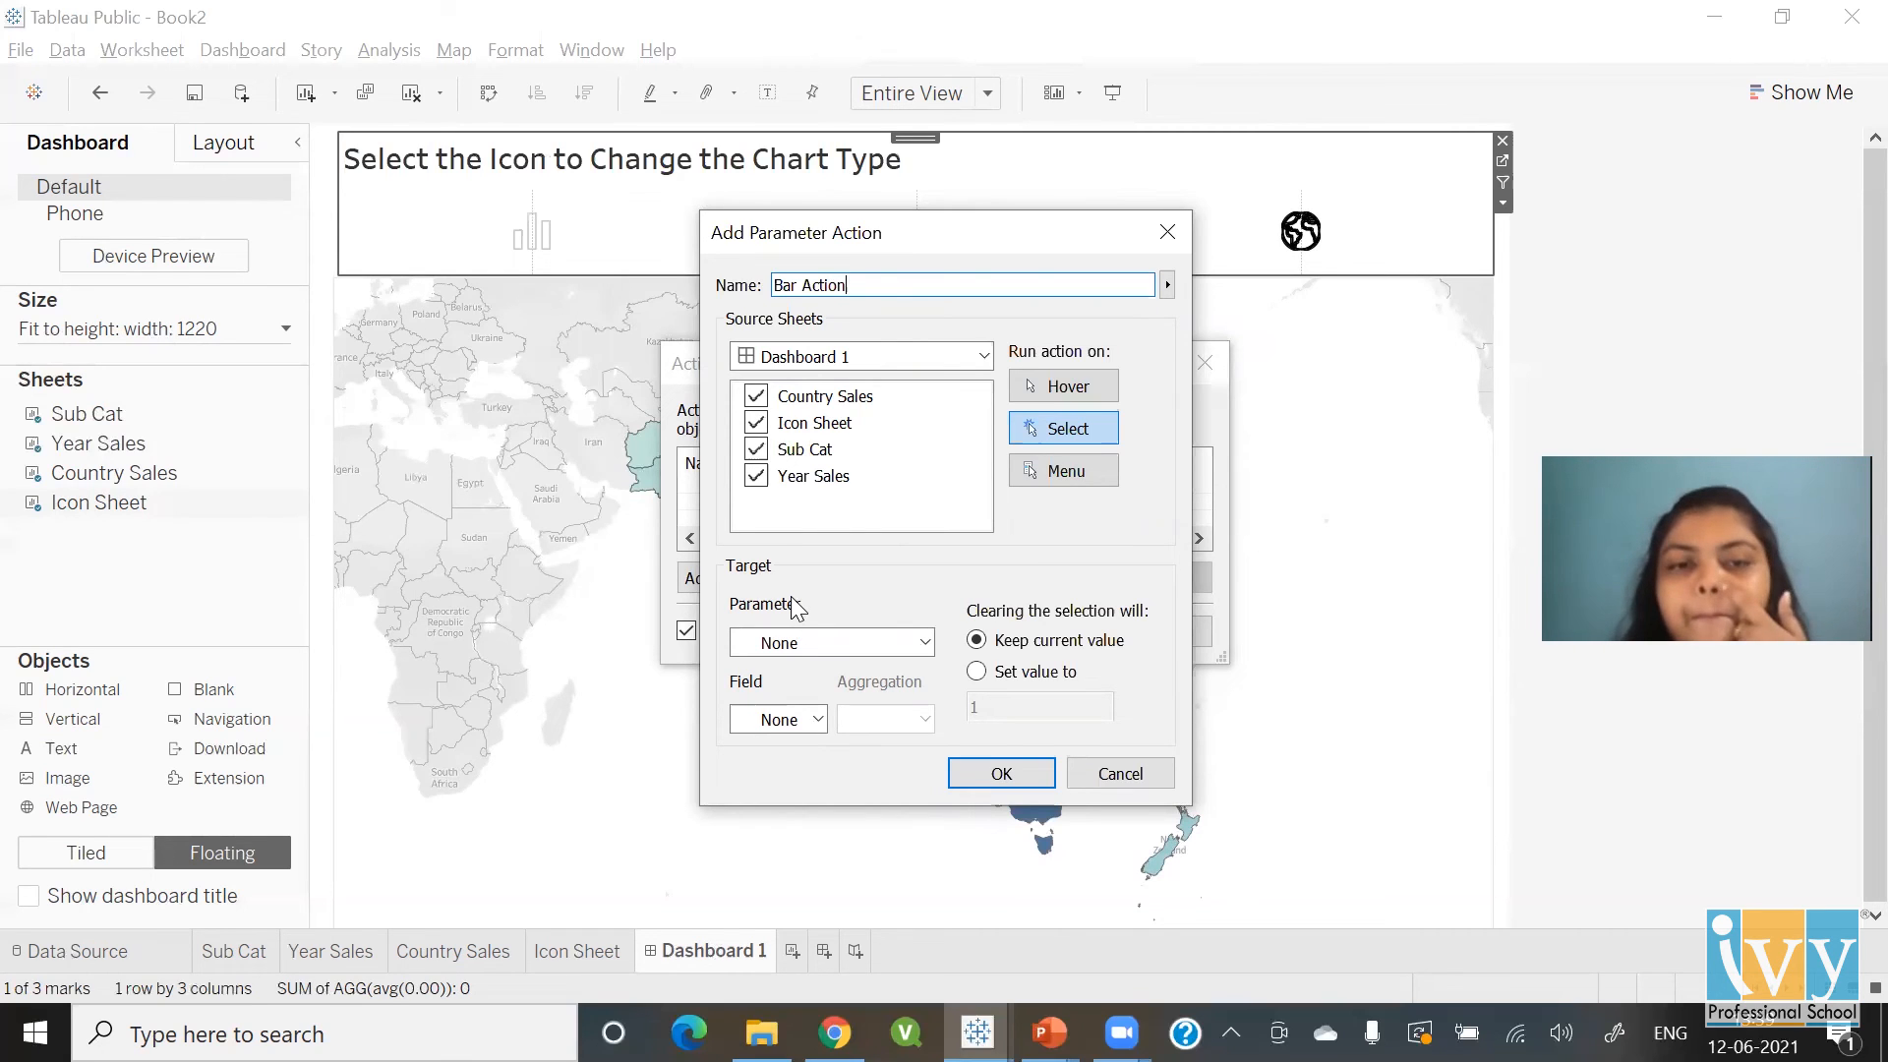
left_click(755, 395)
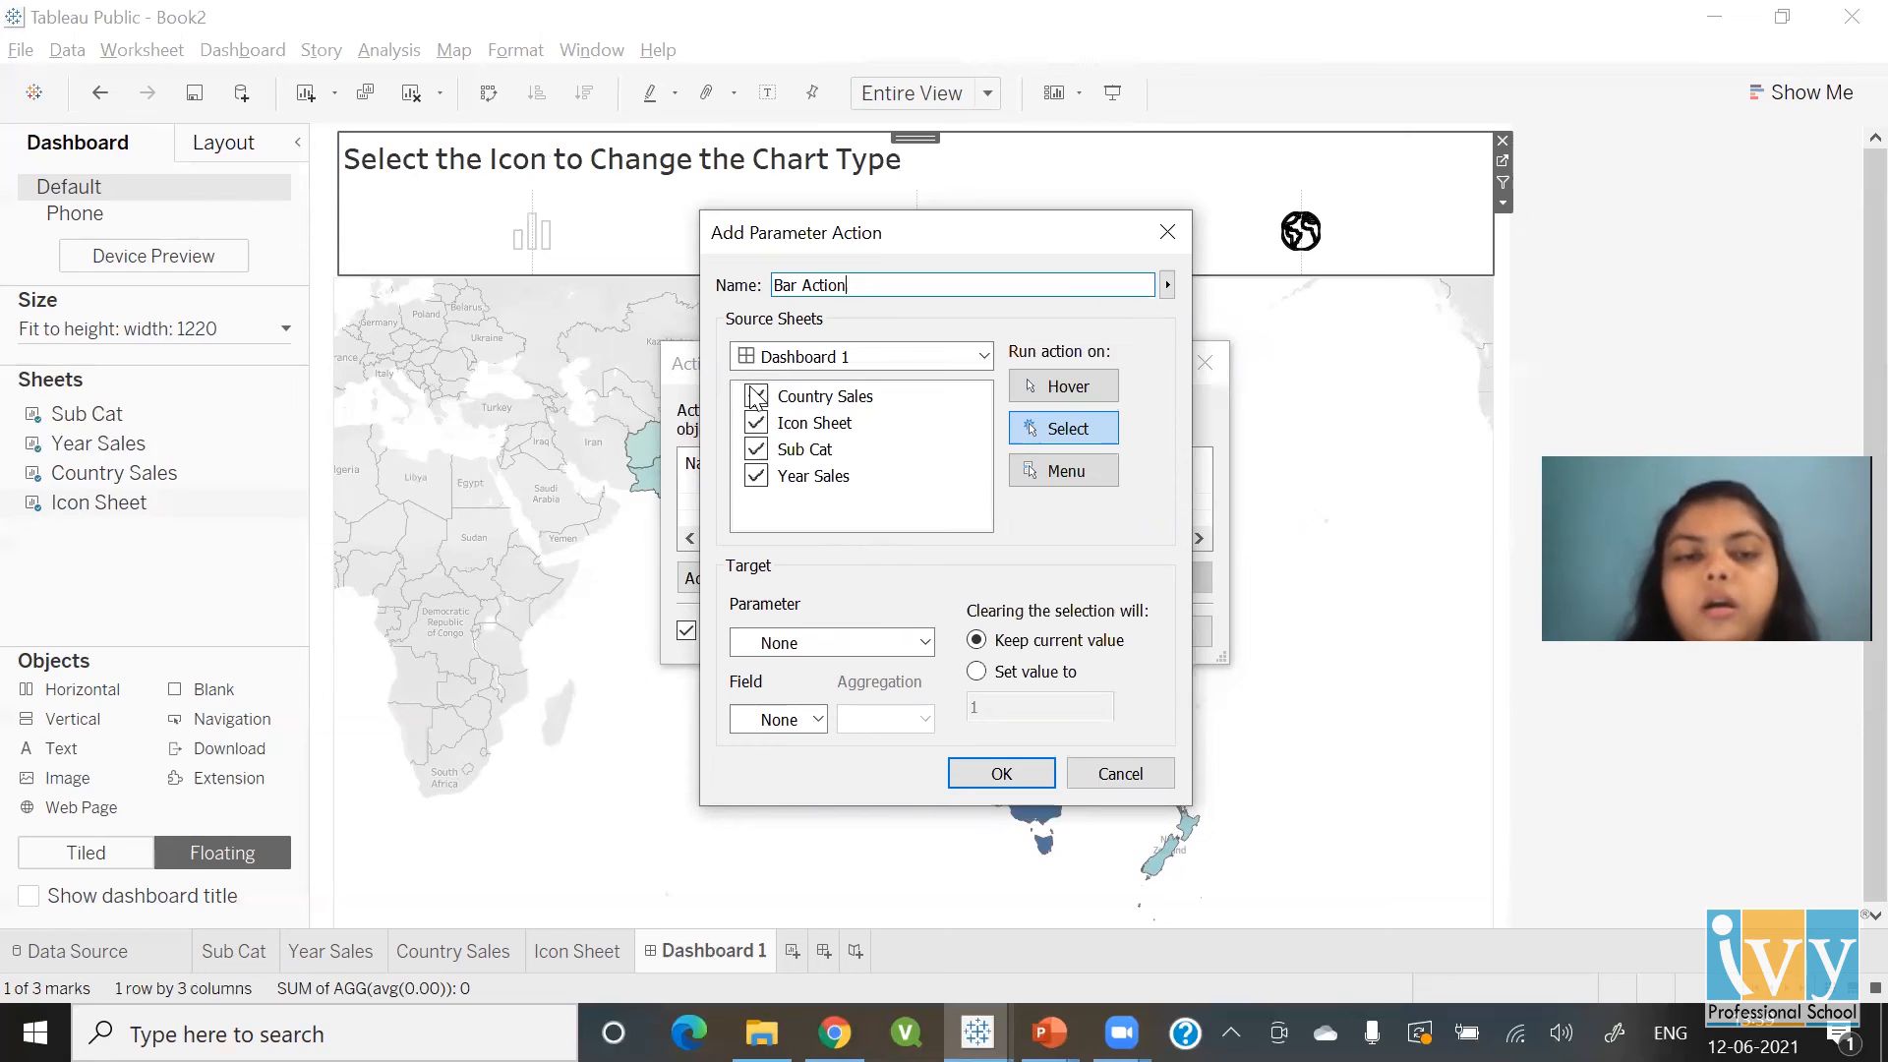
left_click(755, 396)
left_click(755, 449)
left_click(755, 476)
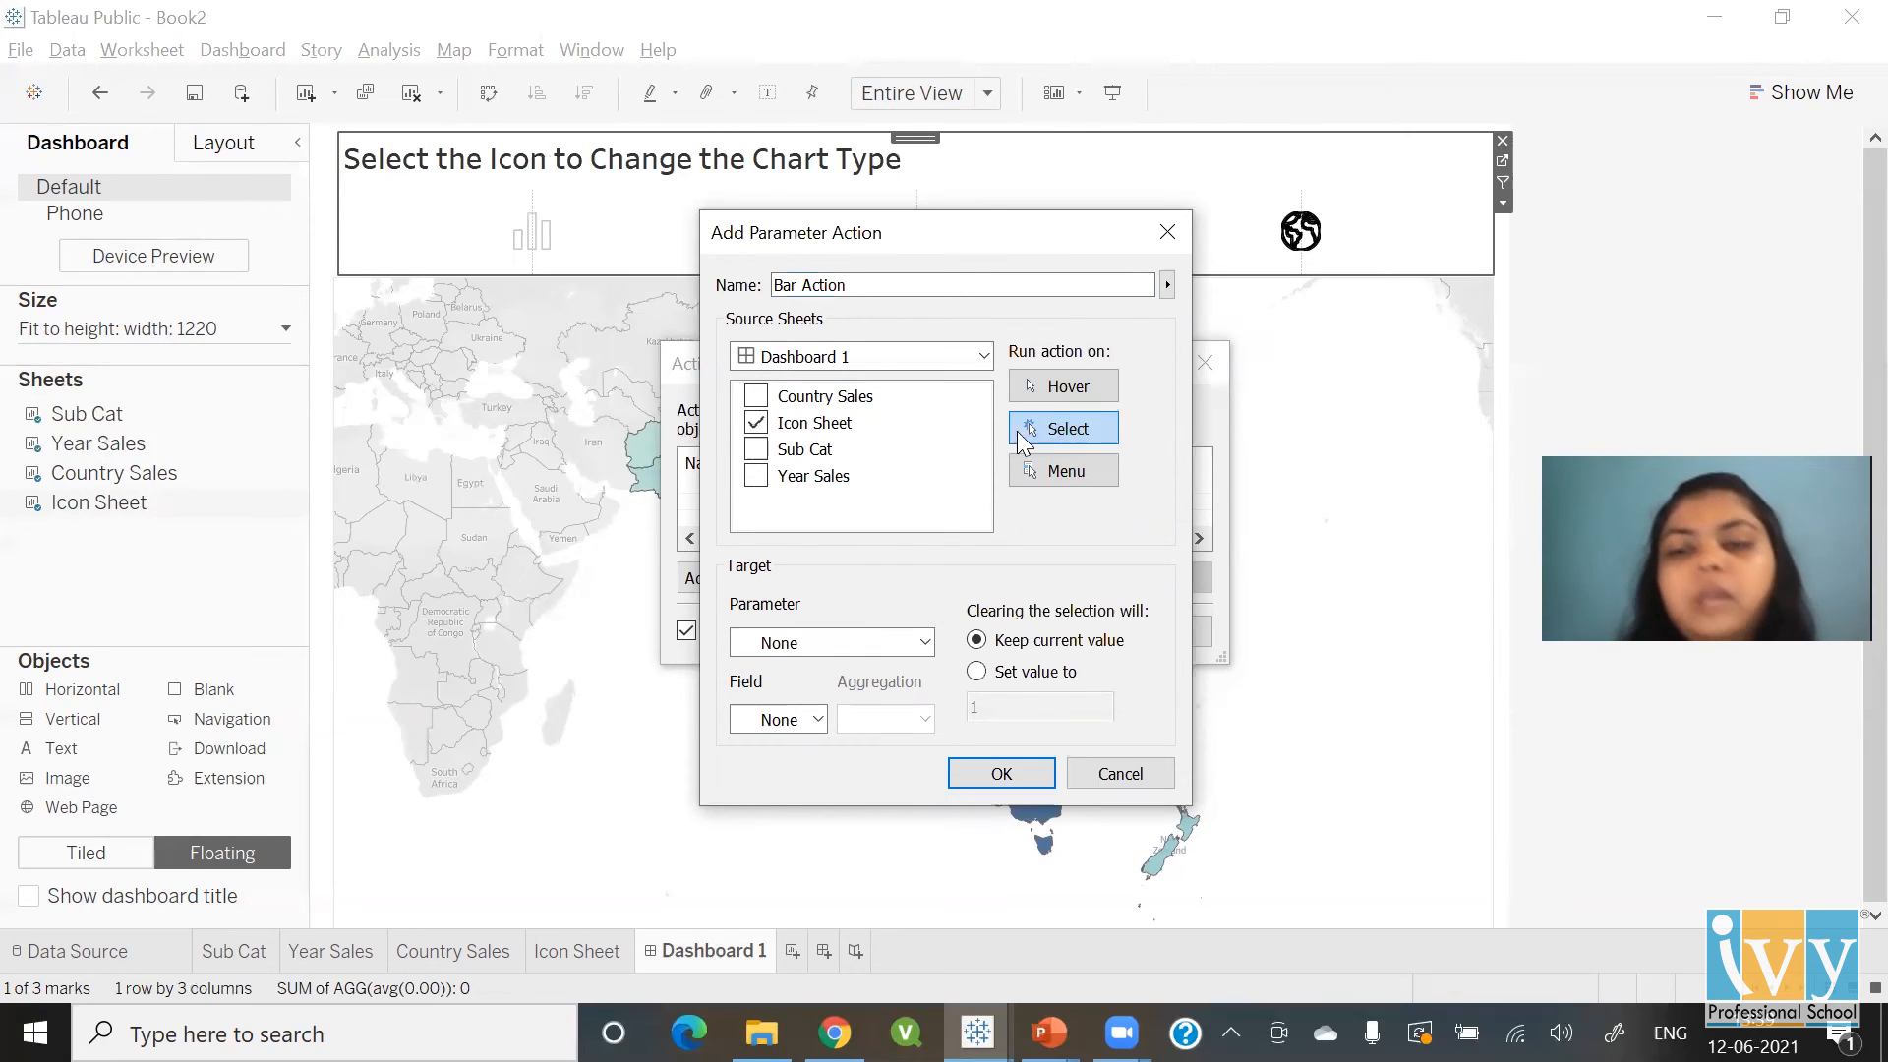
Set the action's target parameter to Chart Type with value from the Bar field, and save it
left_click(807, 643)
left_click(809, 688)
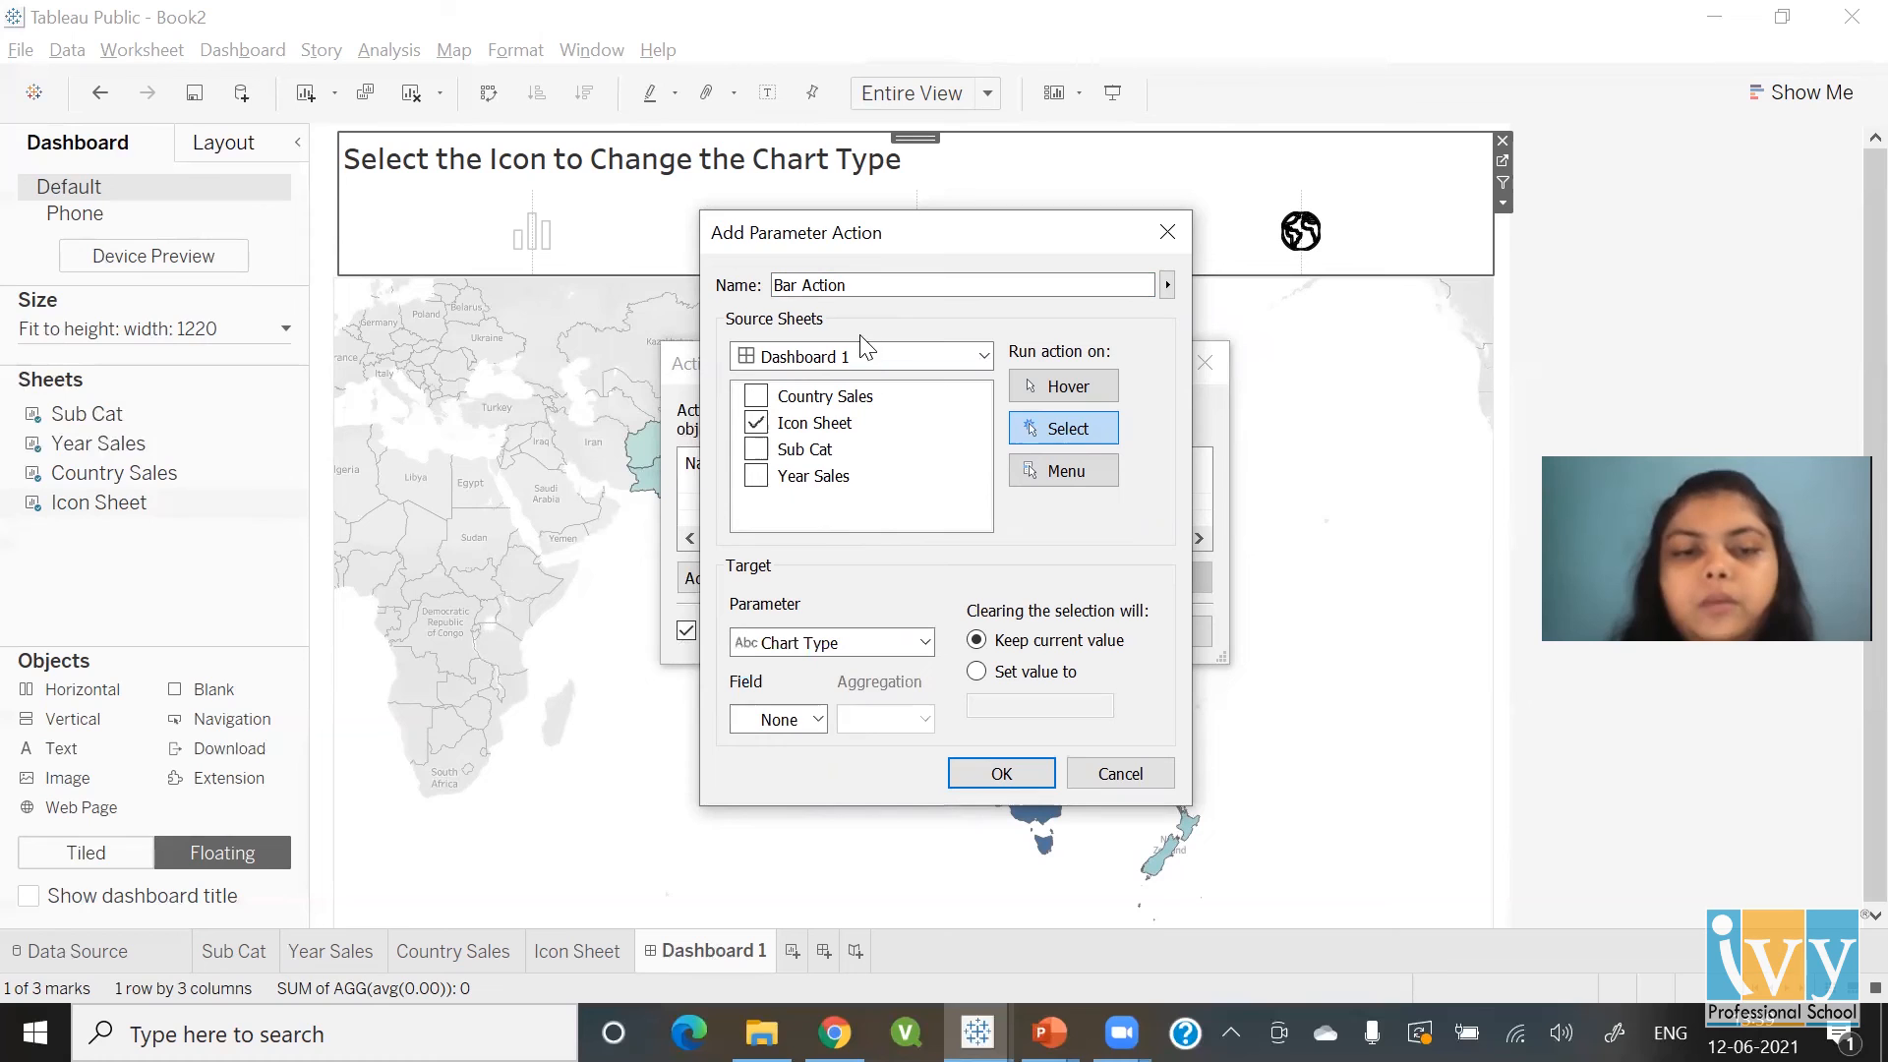
left_click(804, 725)
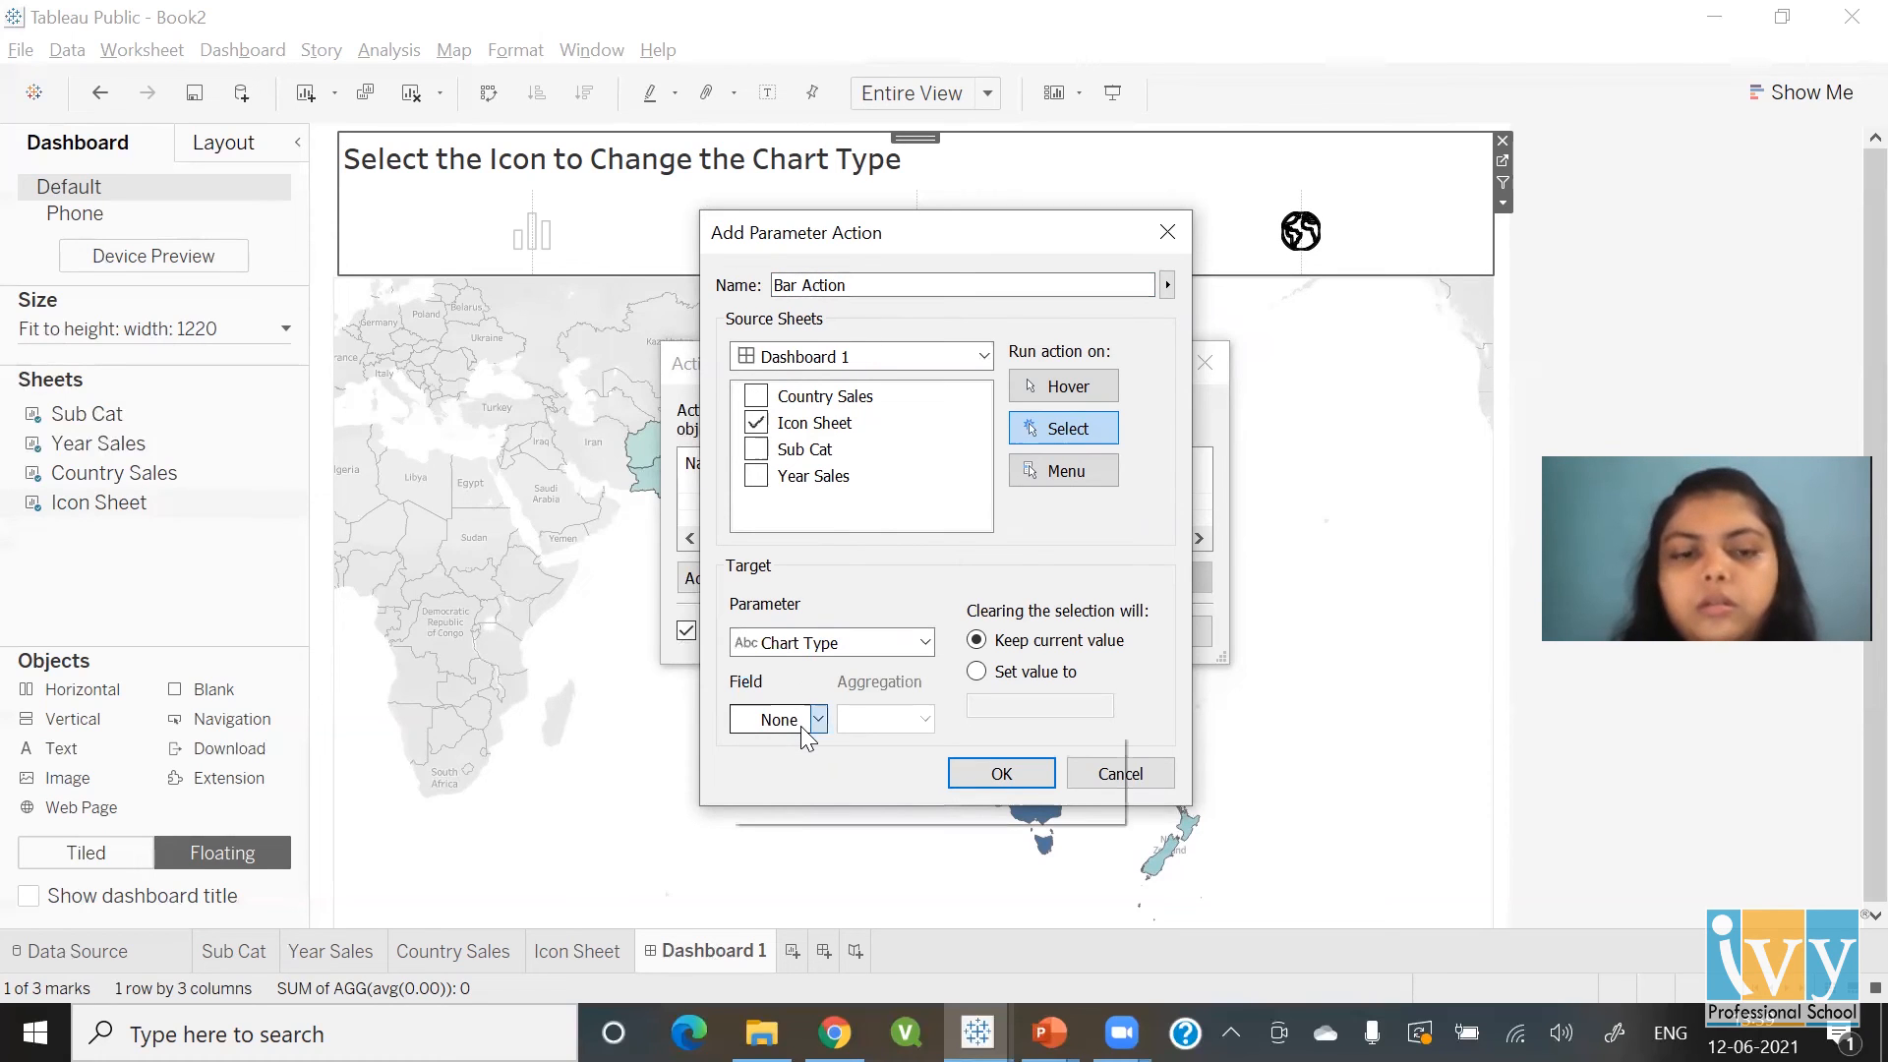
left_click(804, 766)
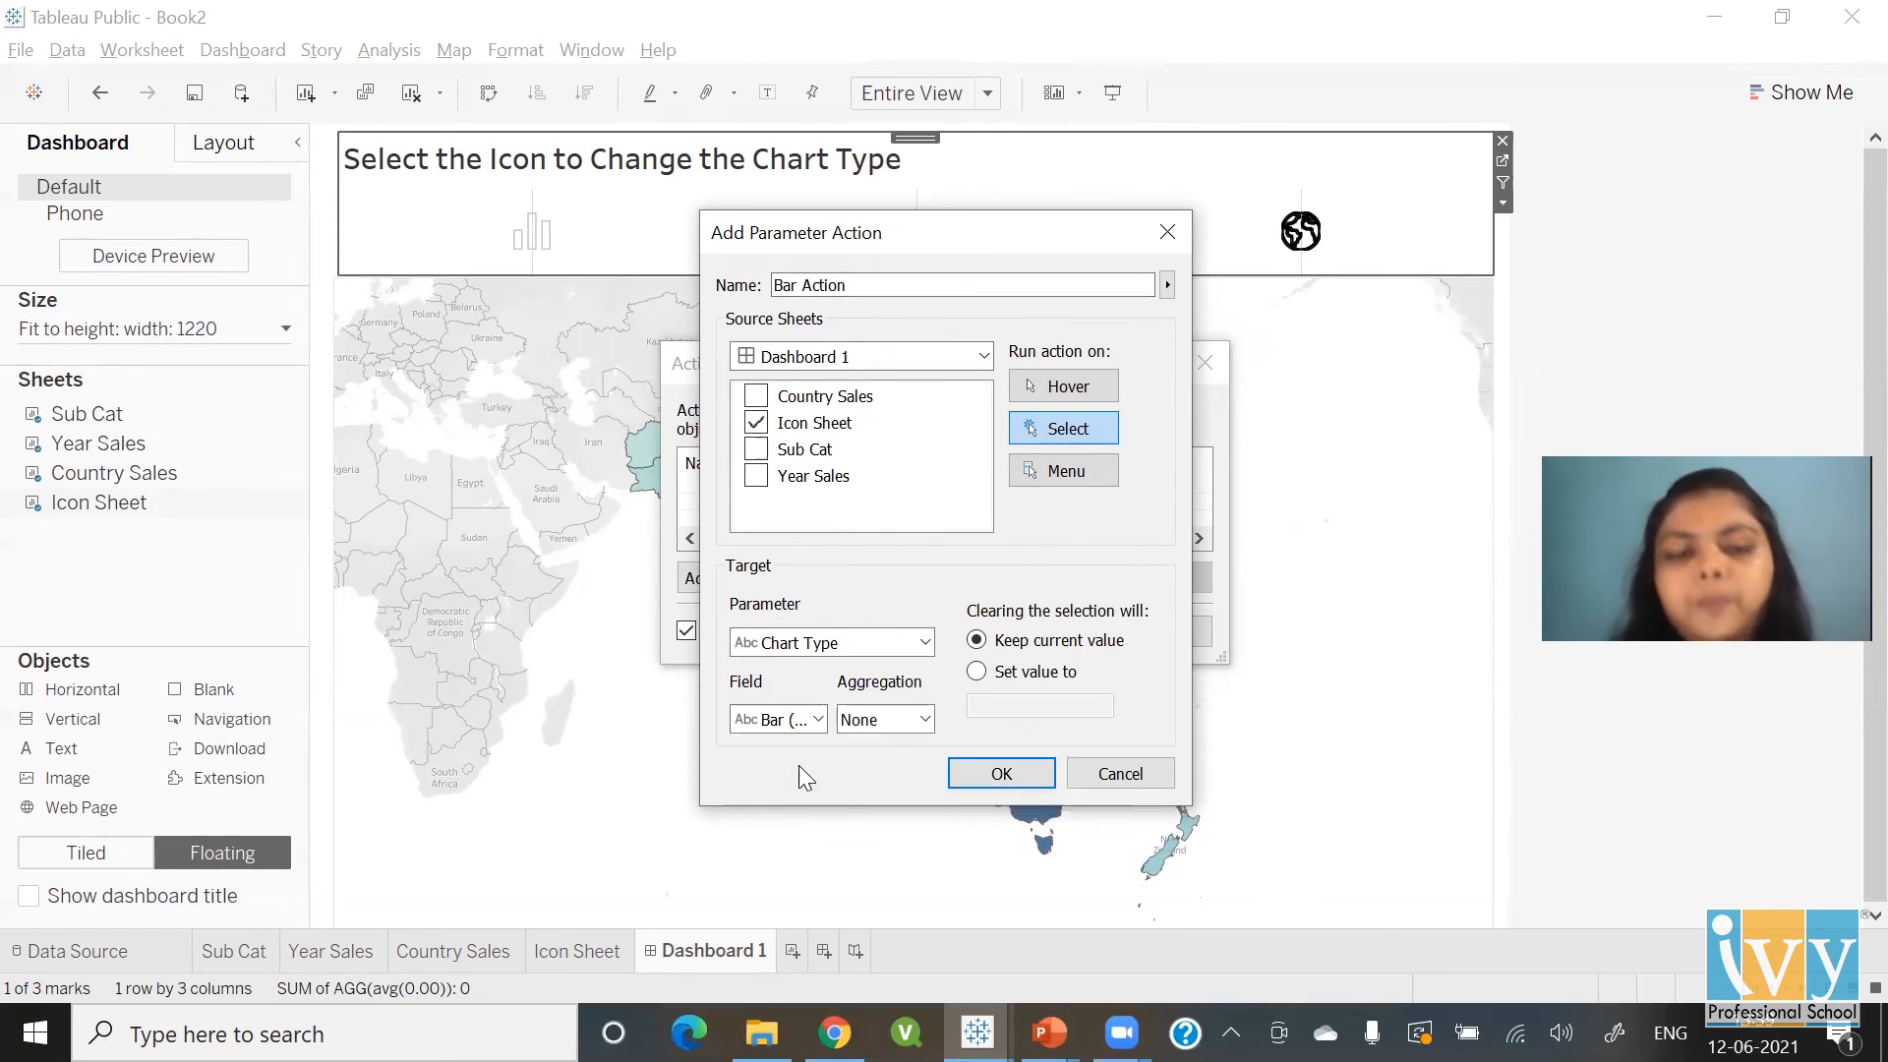
left_click(989, 775)
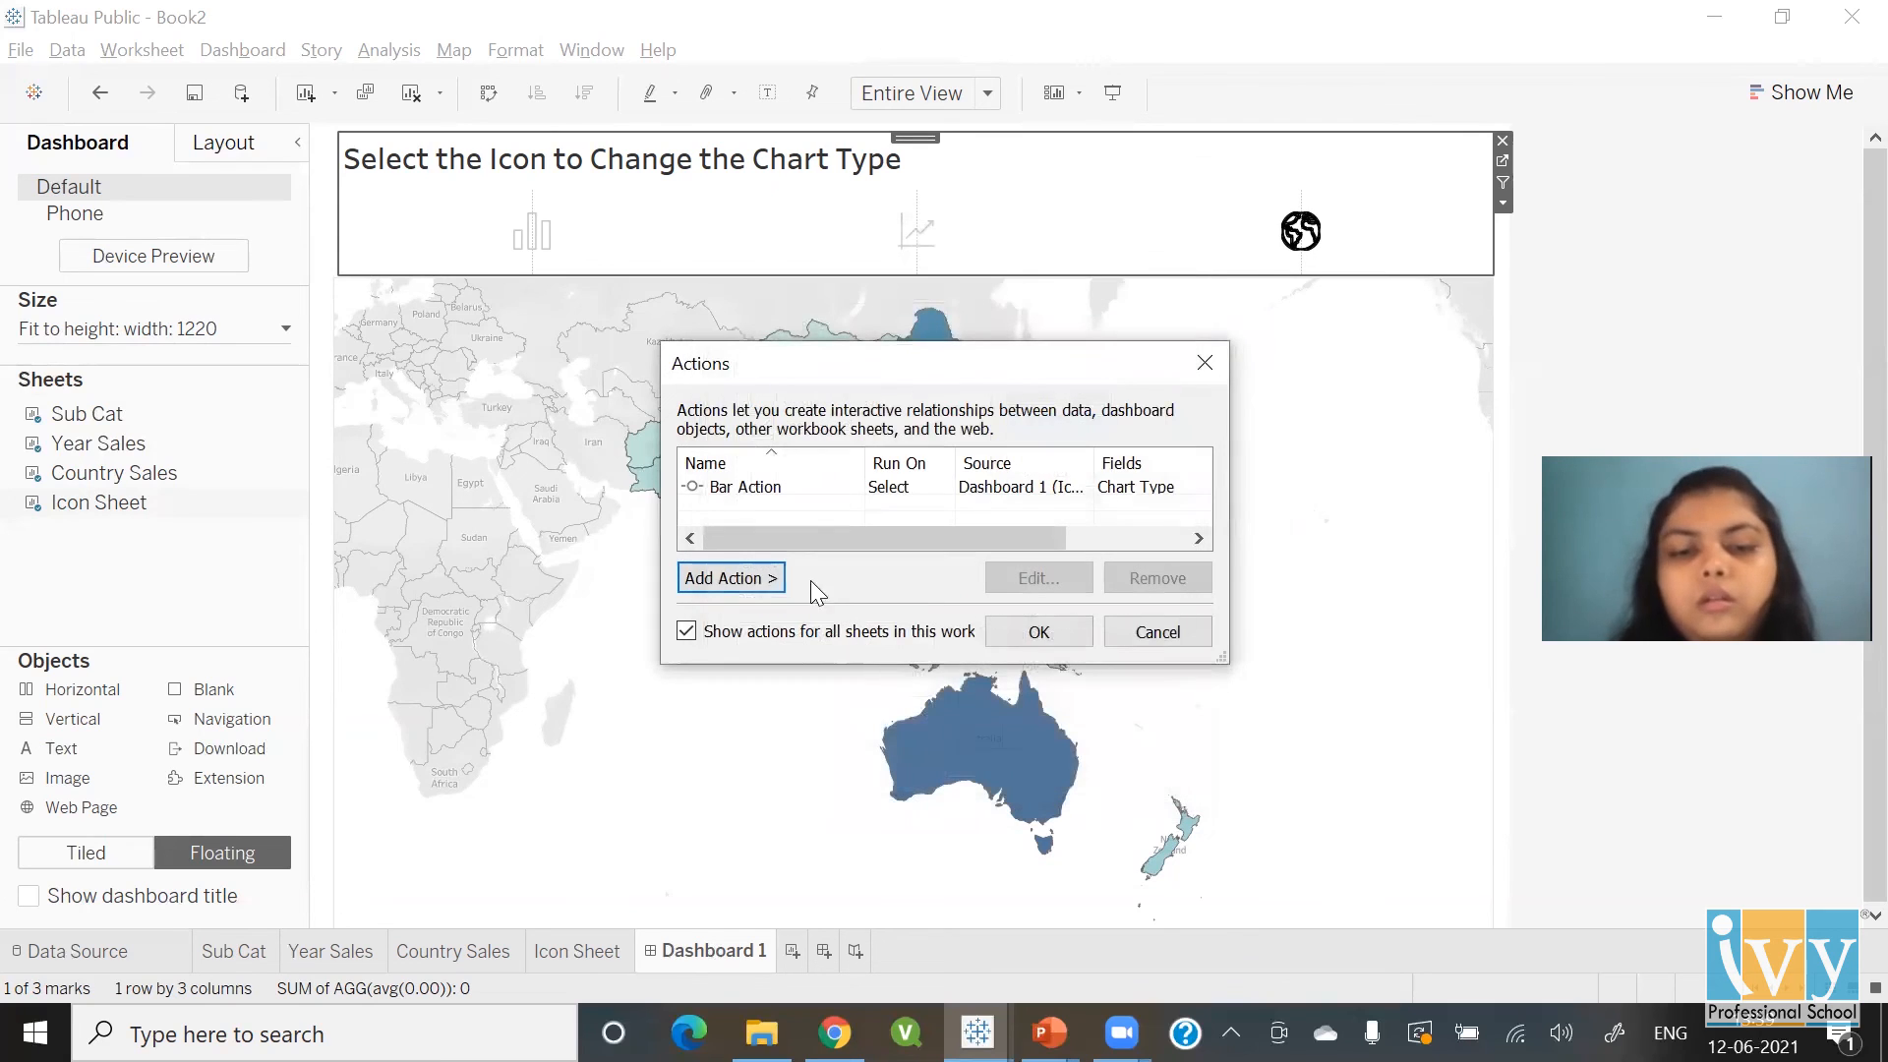
left_click(757, 578)
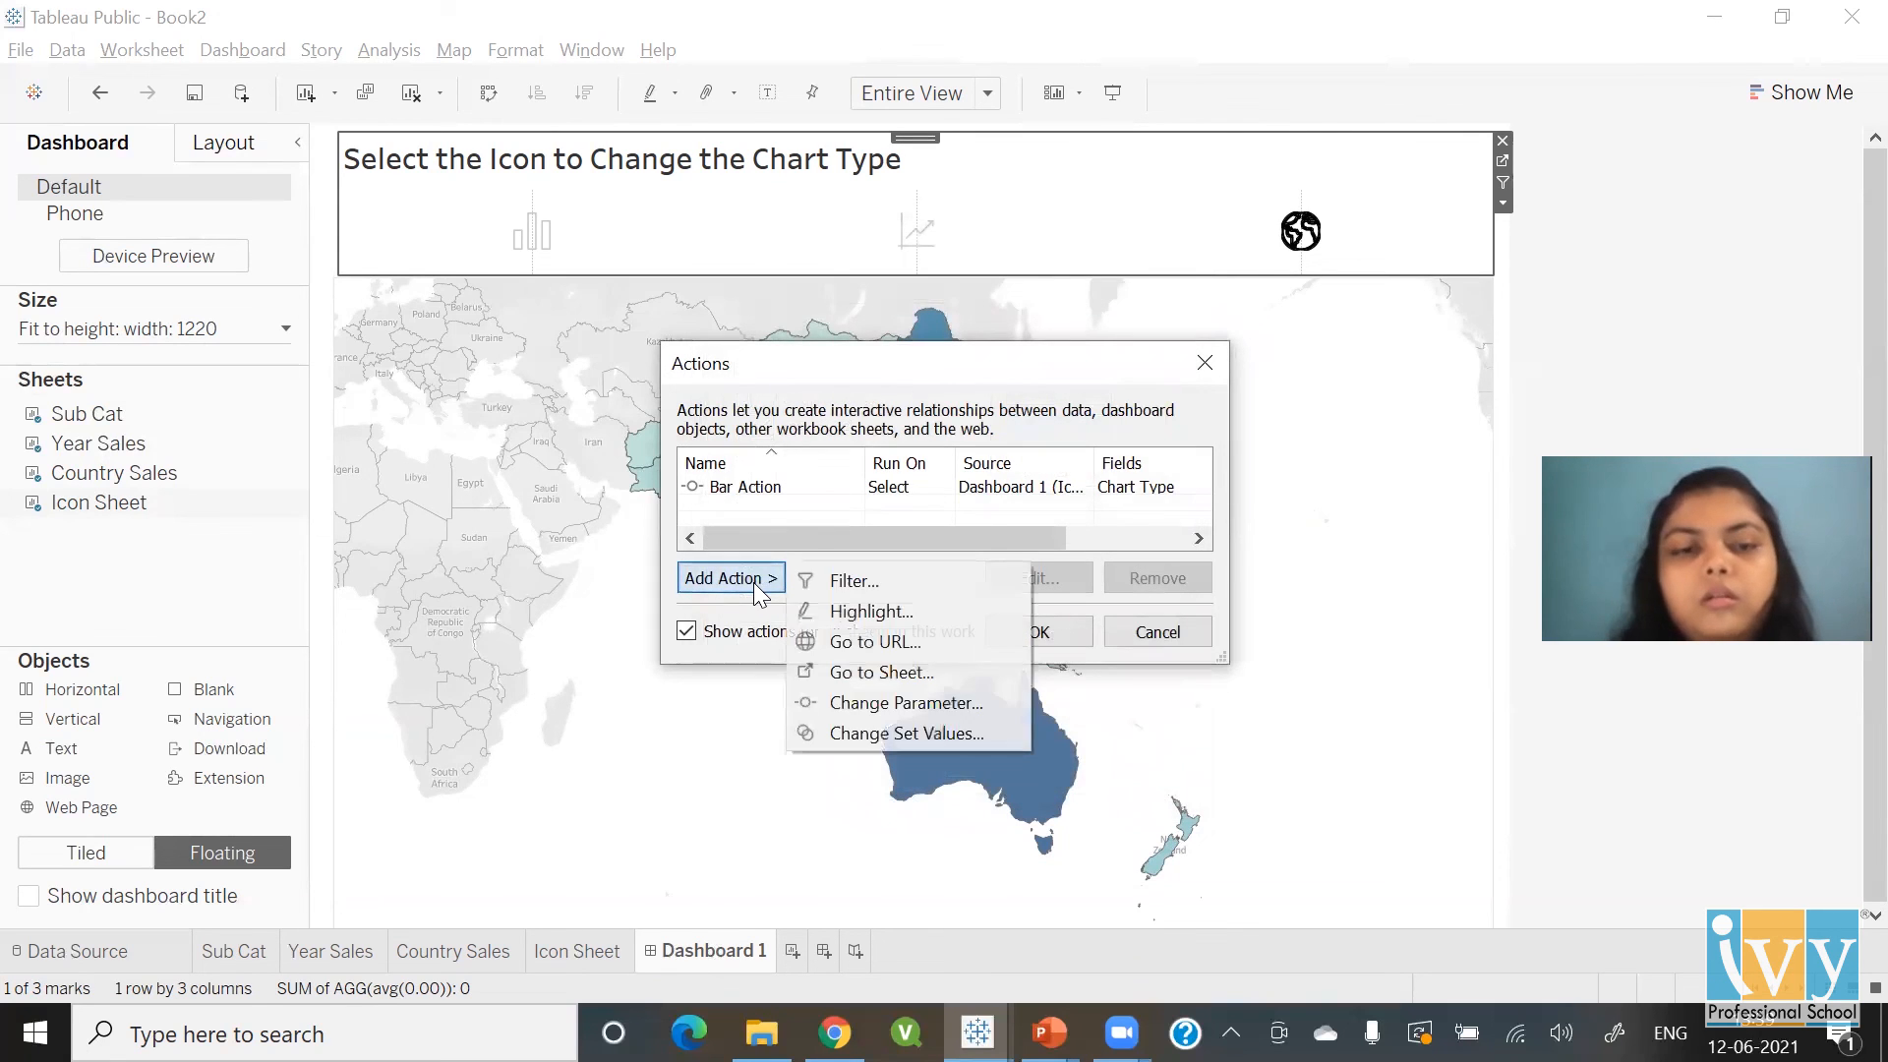
Create 'Line Action' on Icon Sheet only, setting Chart Type from the Line field
left_click(863, 702)
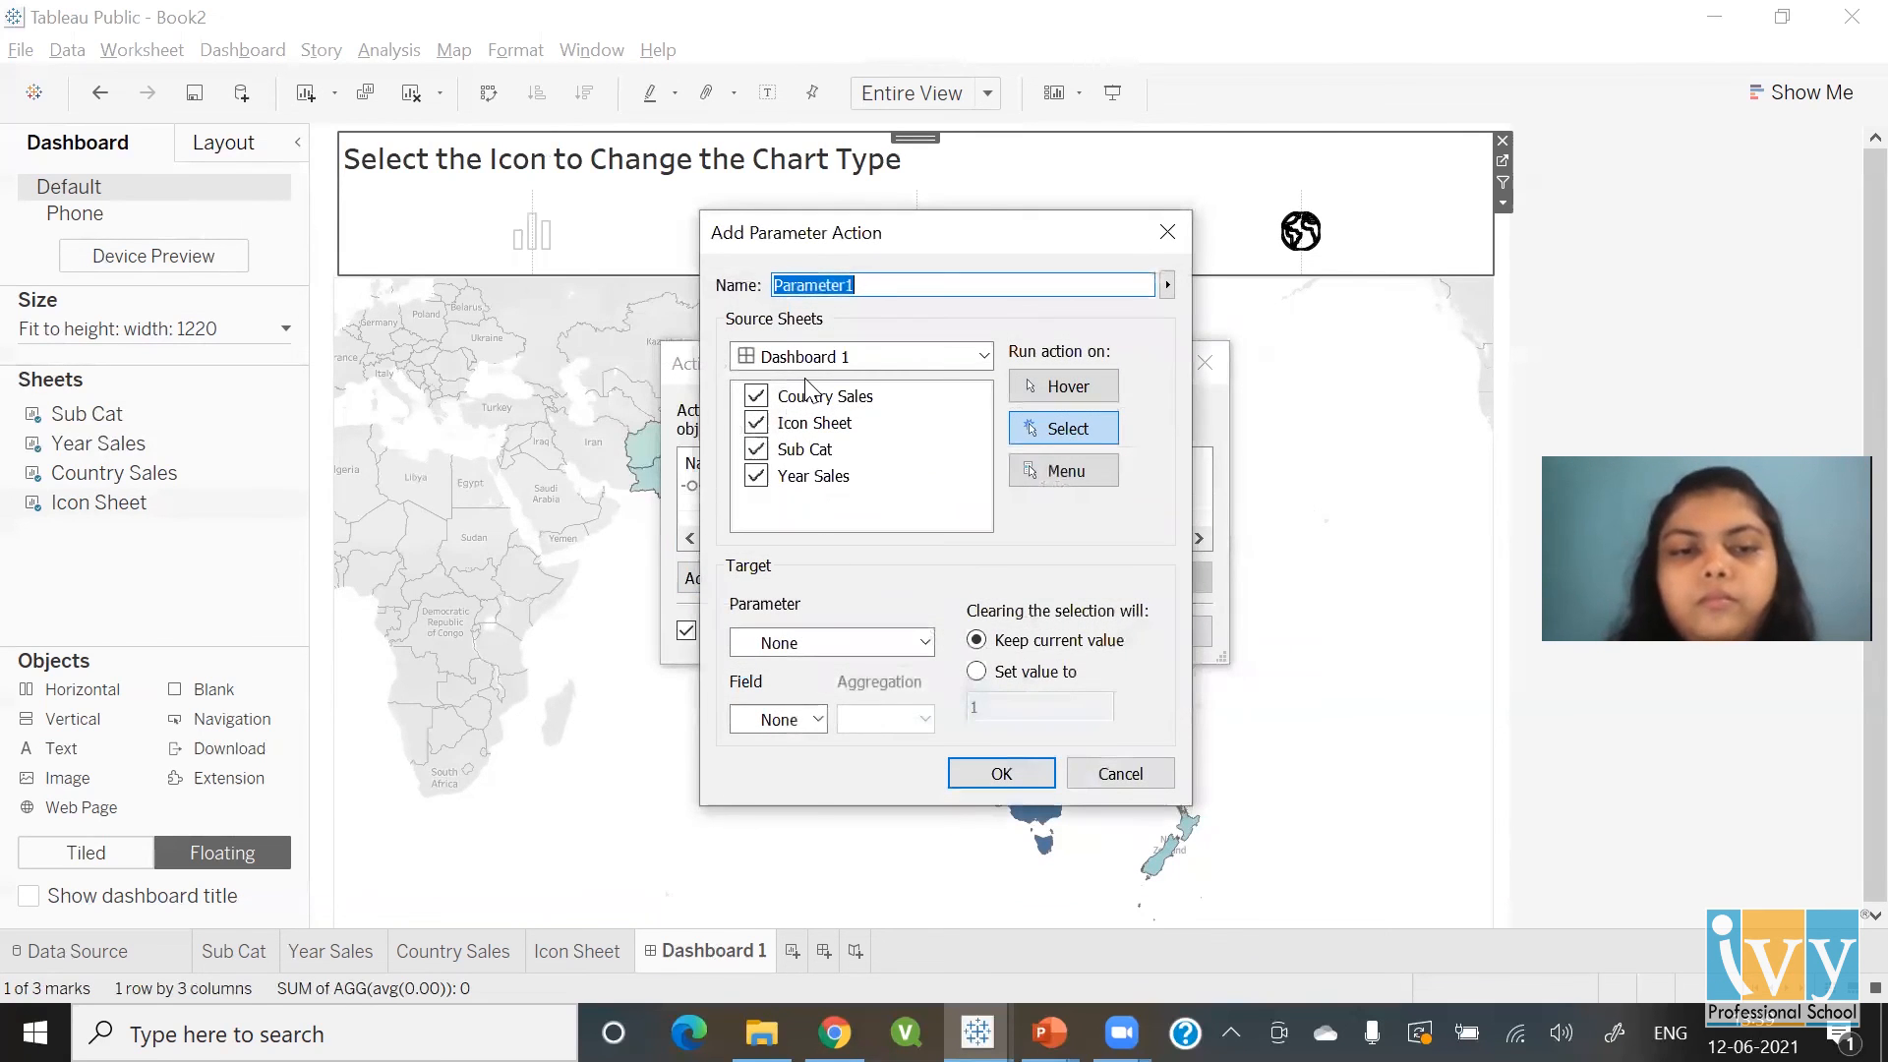
type("Line Action")
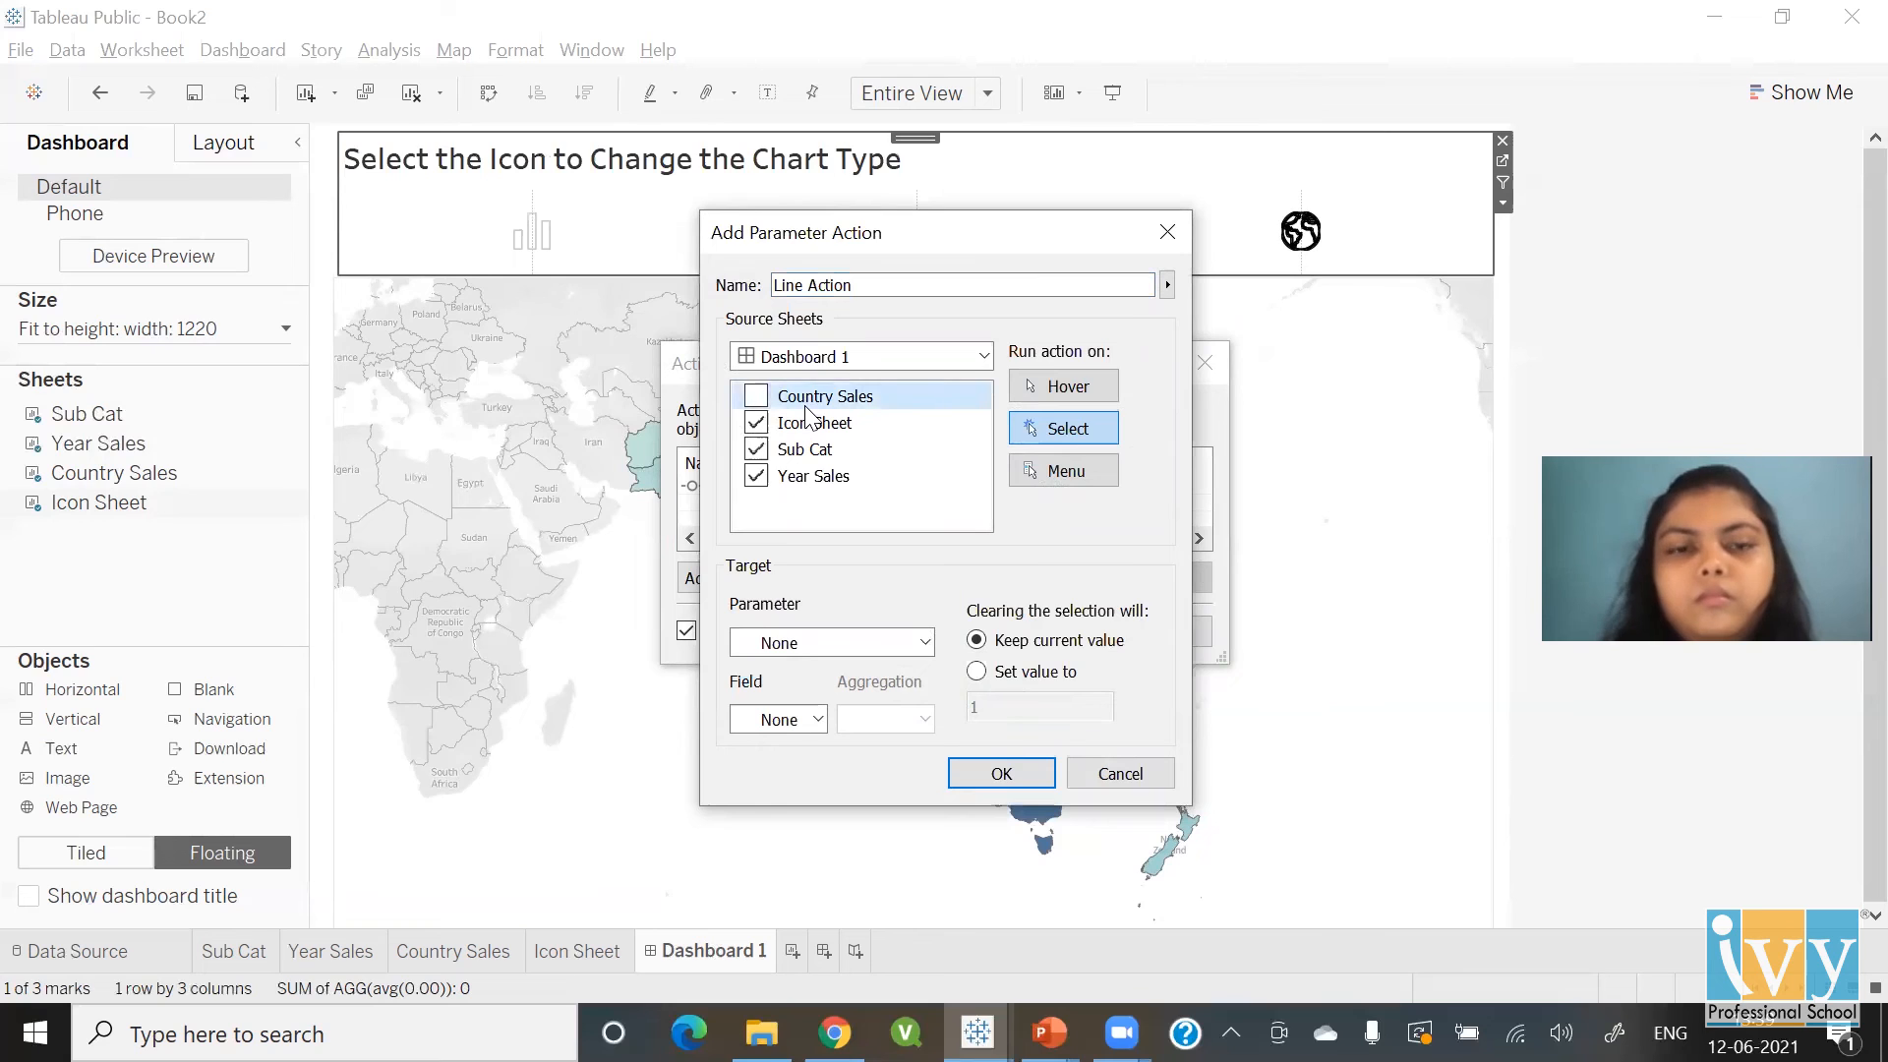
left_click(807, 450)
left_click(812, 476)
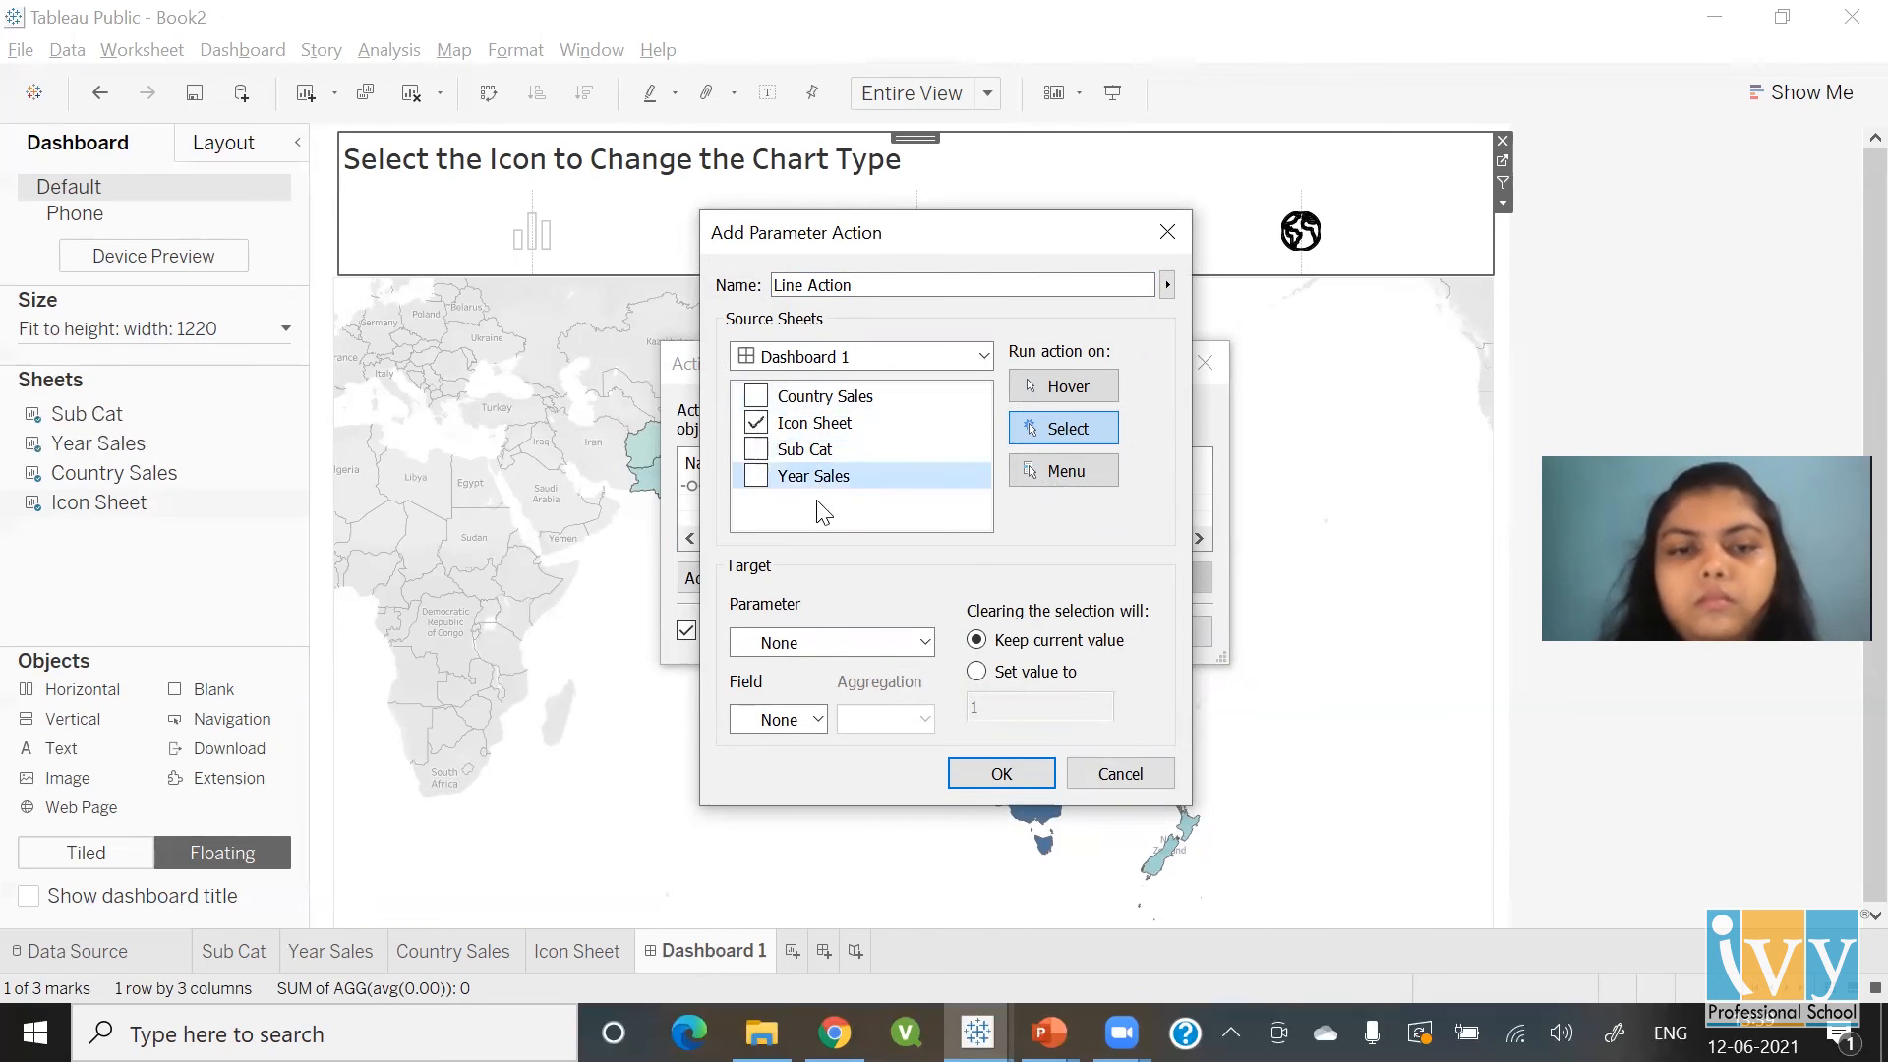
left_click(833, 639)
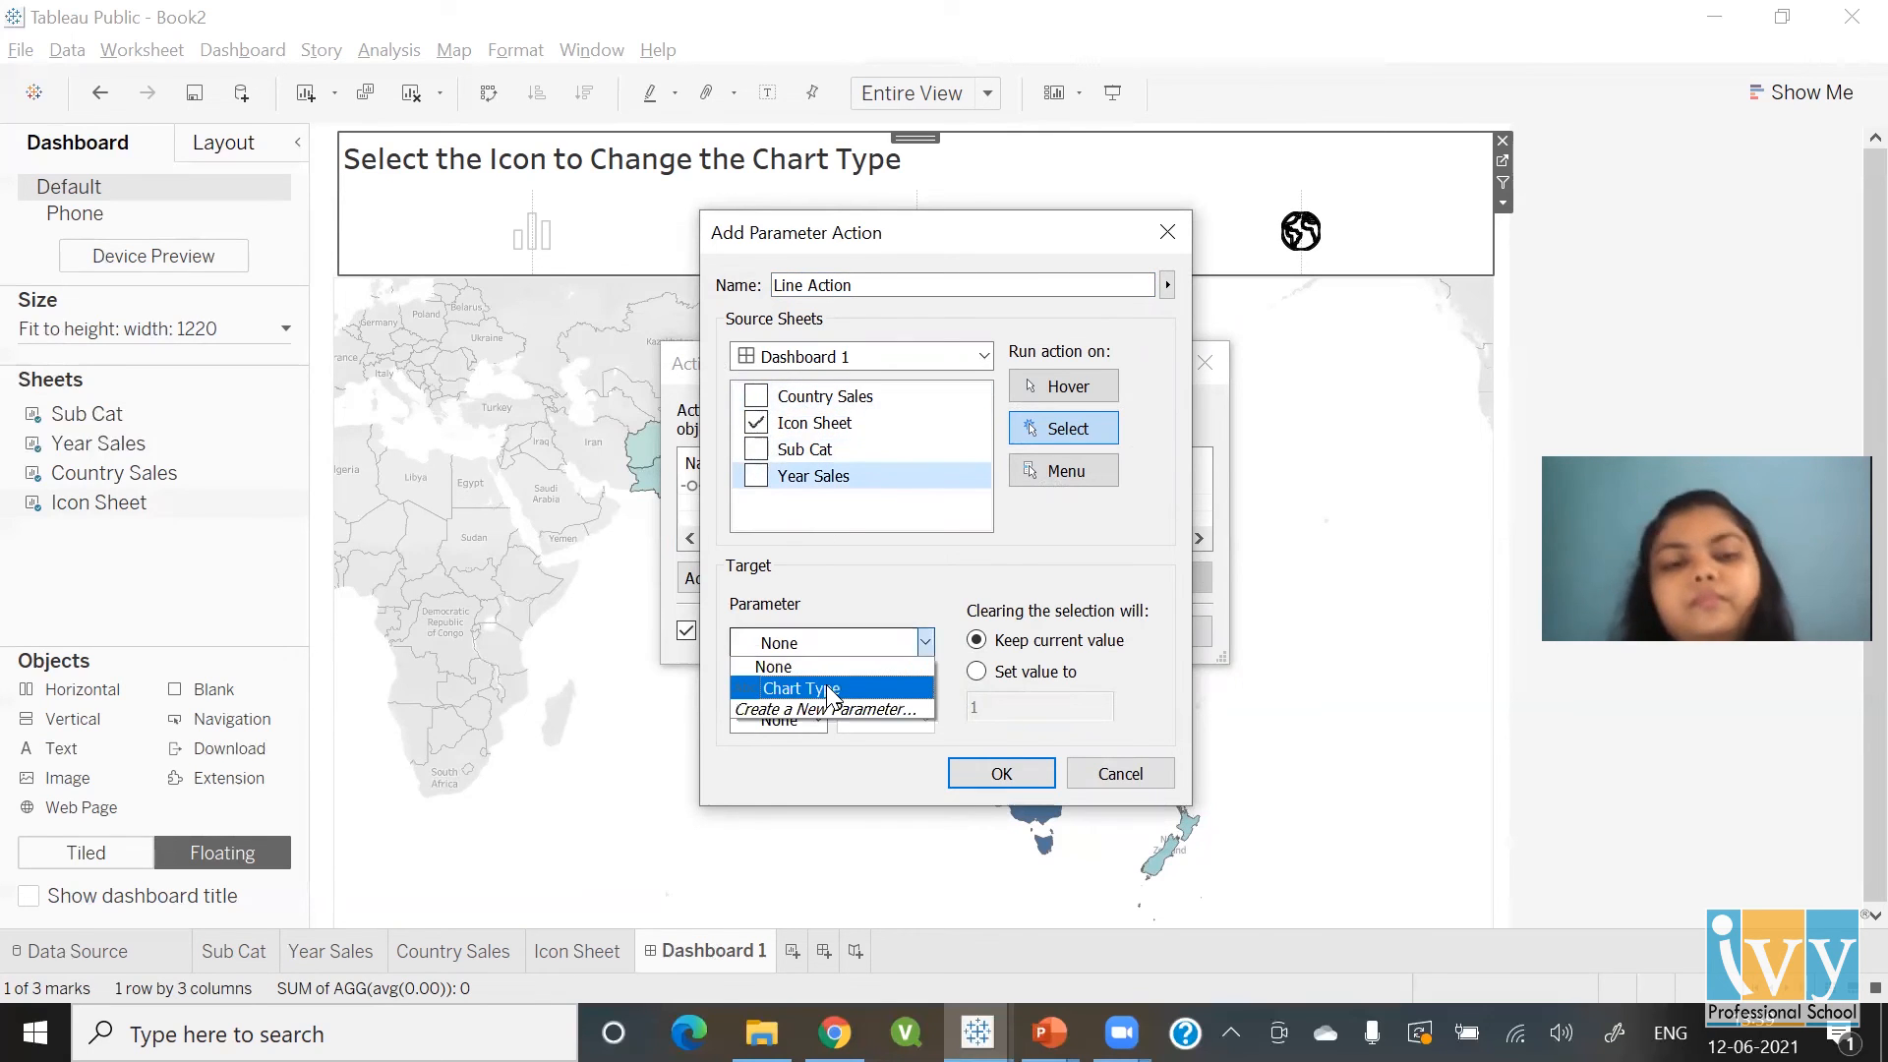
left_click(826, 684)
left_click(815, 722)
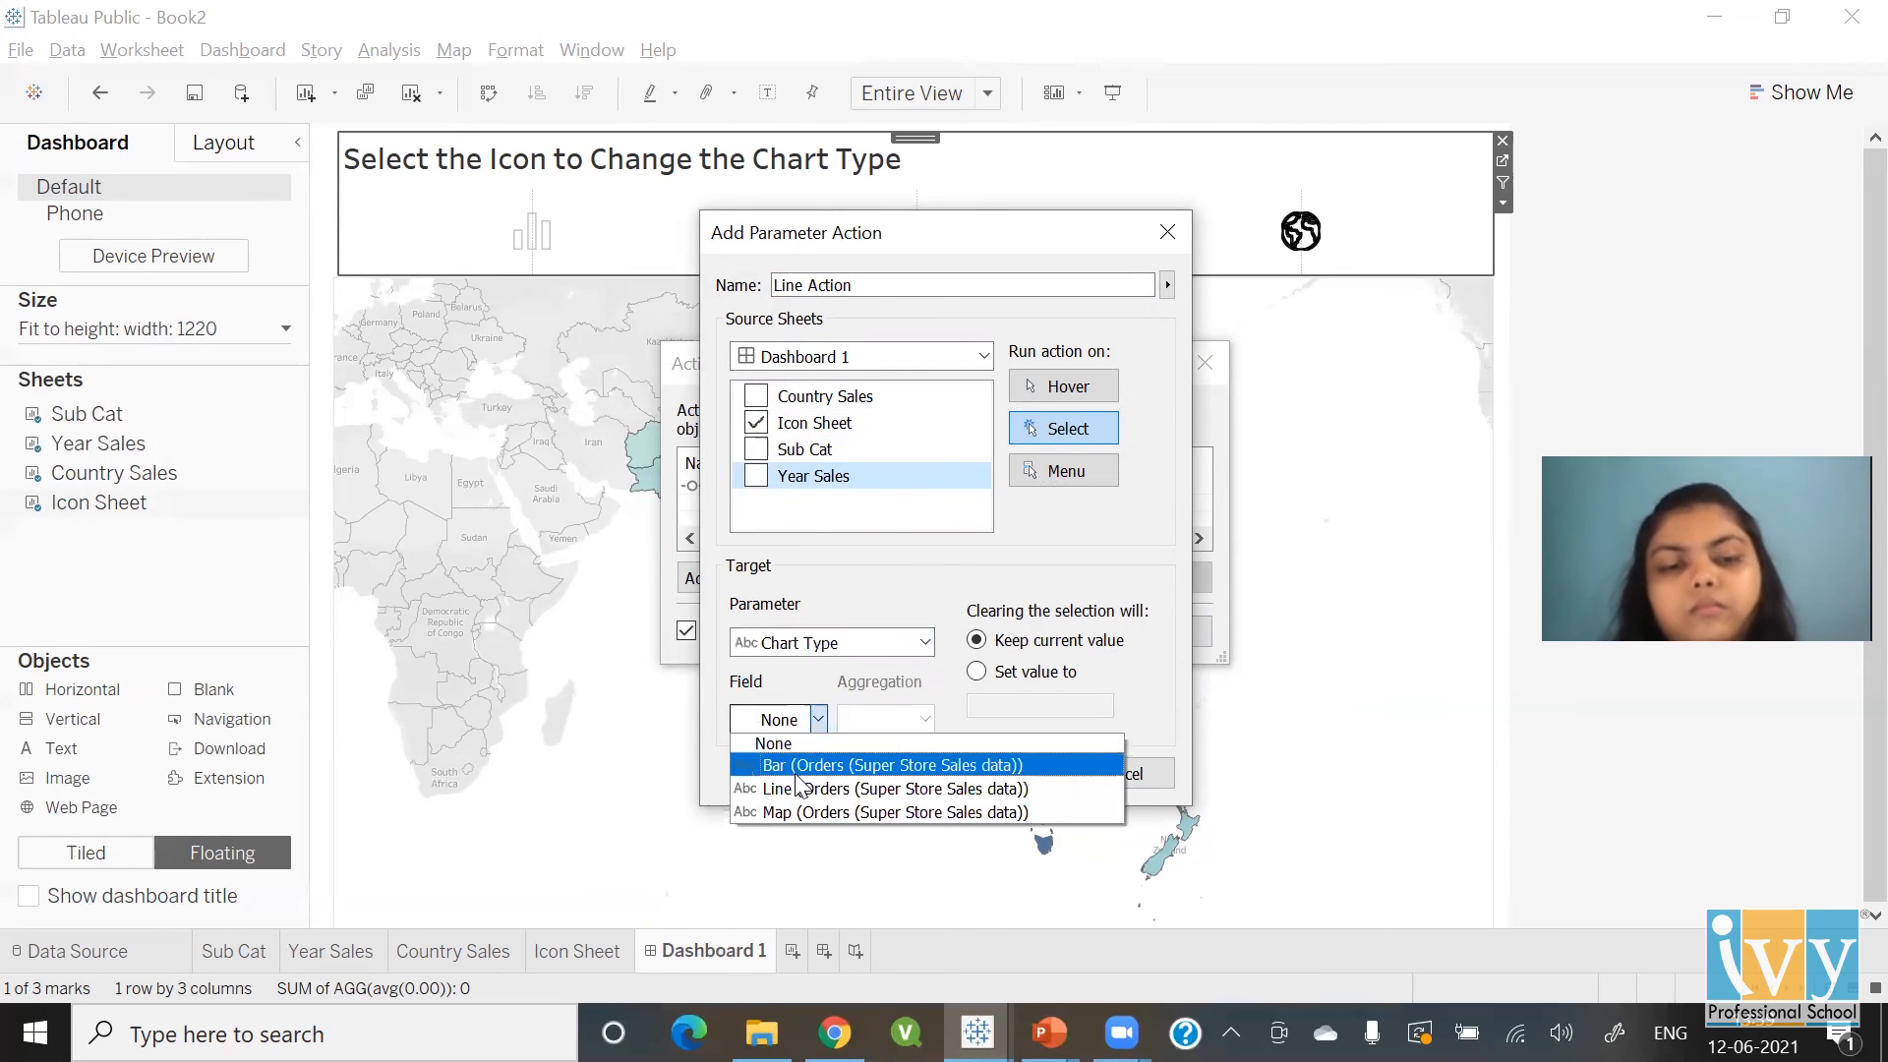
left_click(812, 789)
left_click(972, 763)
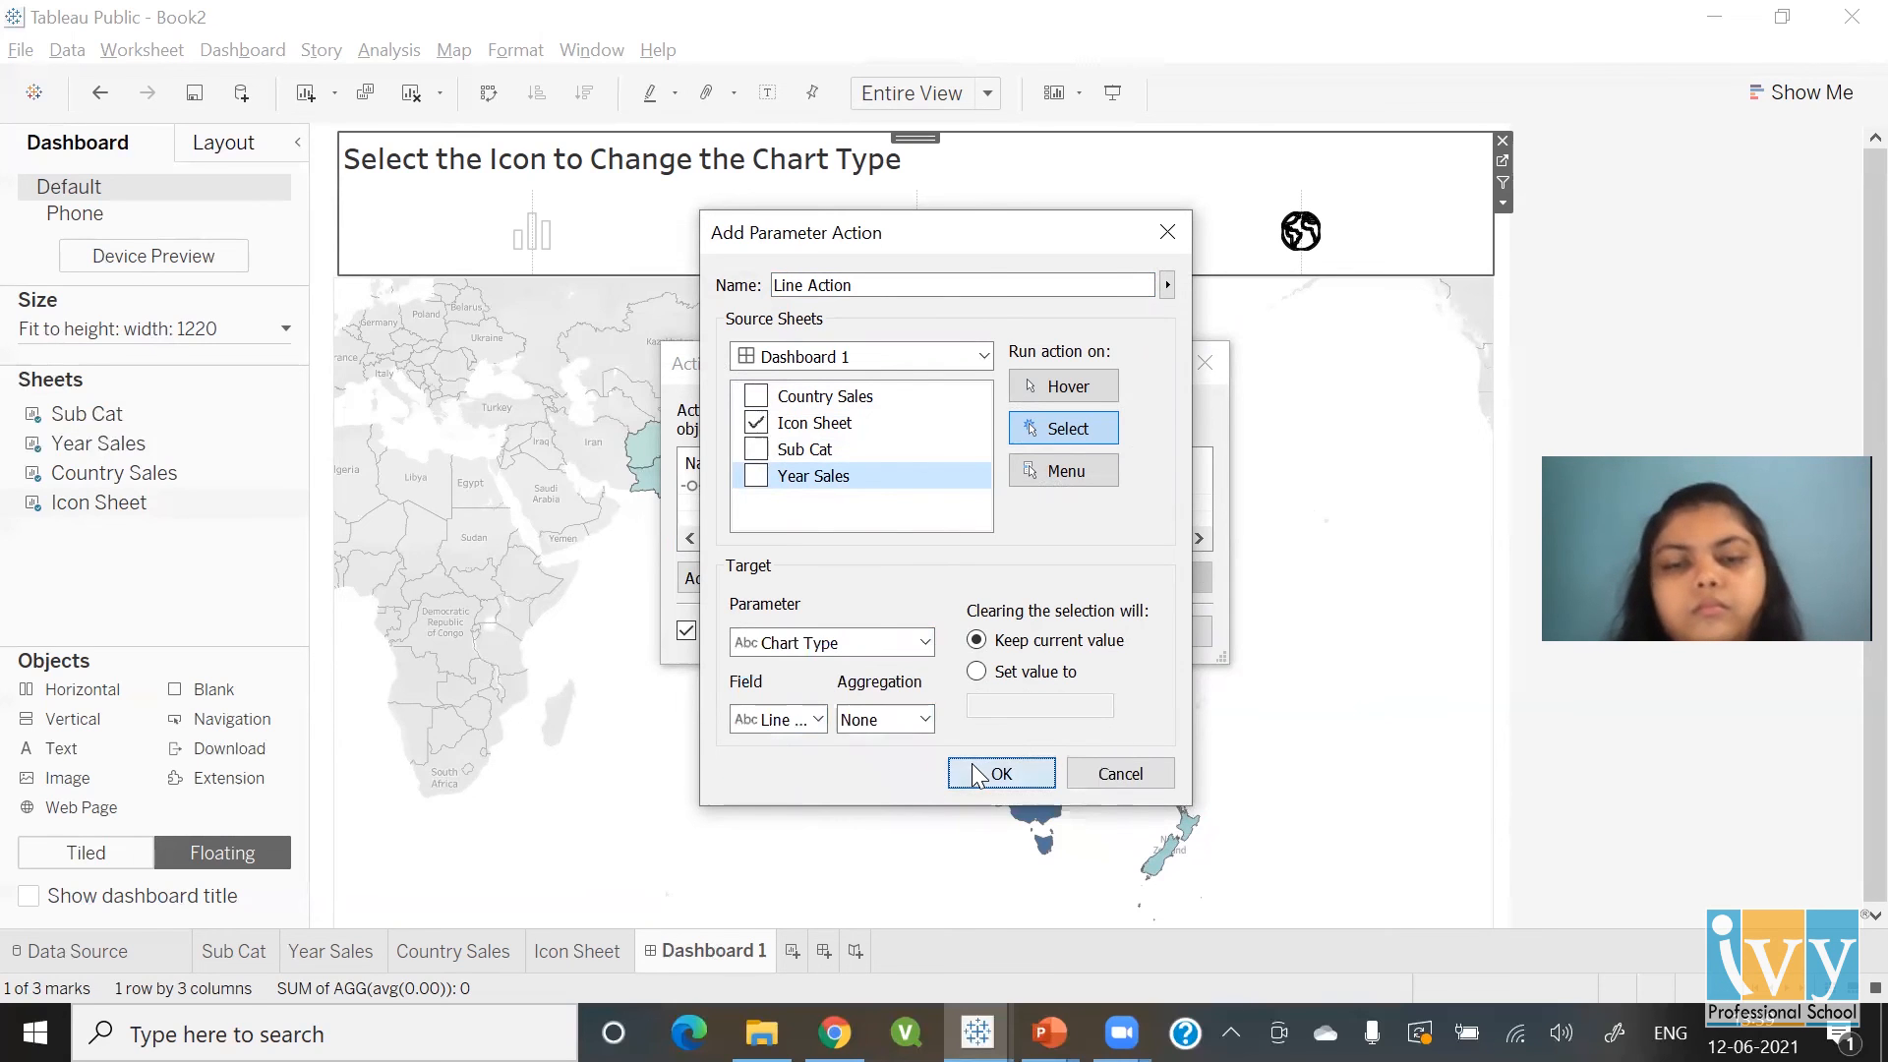
left_click(733, 578)
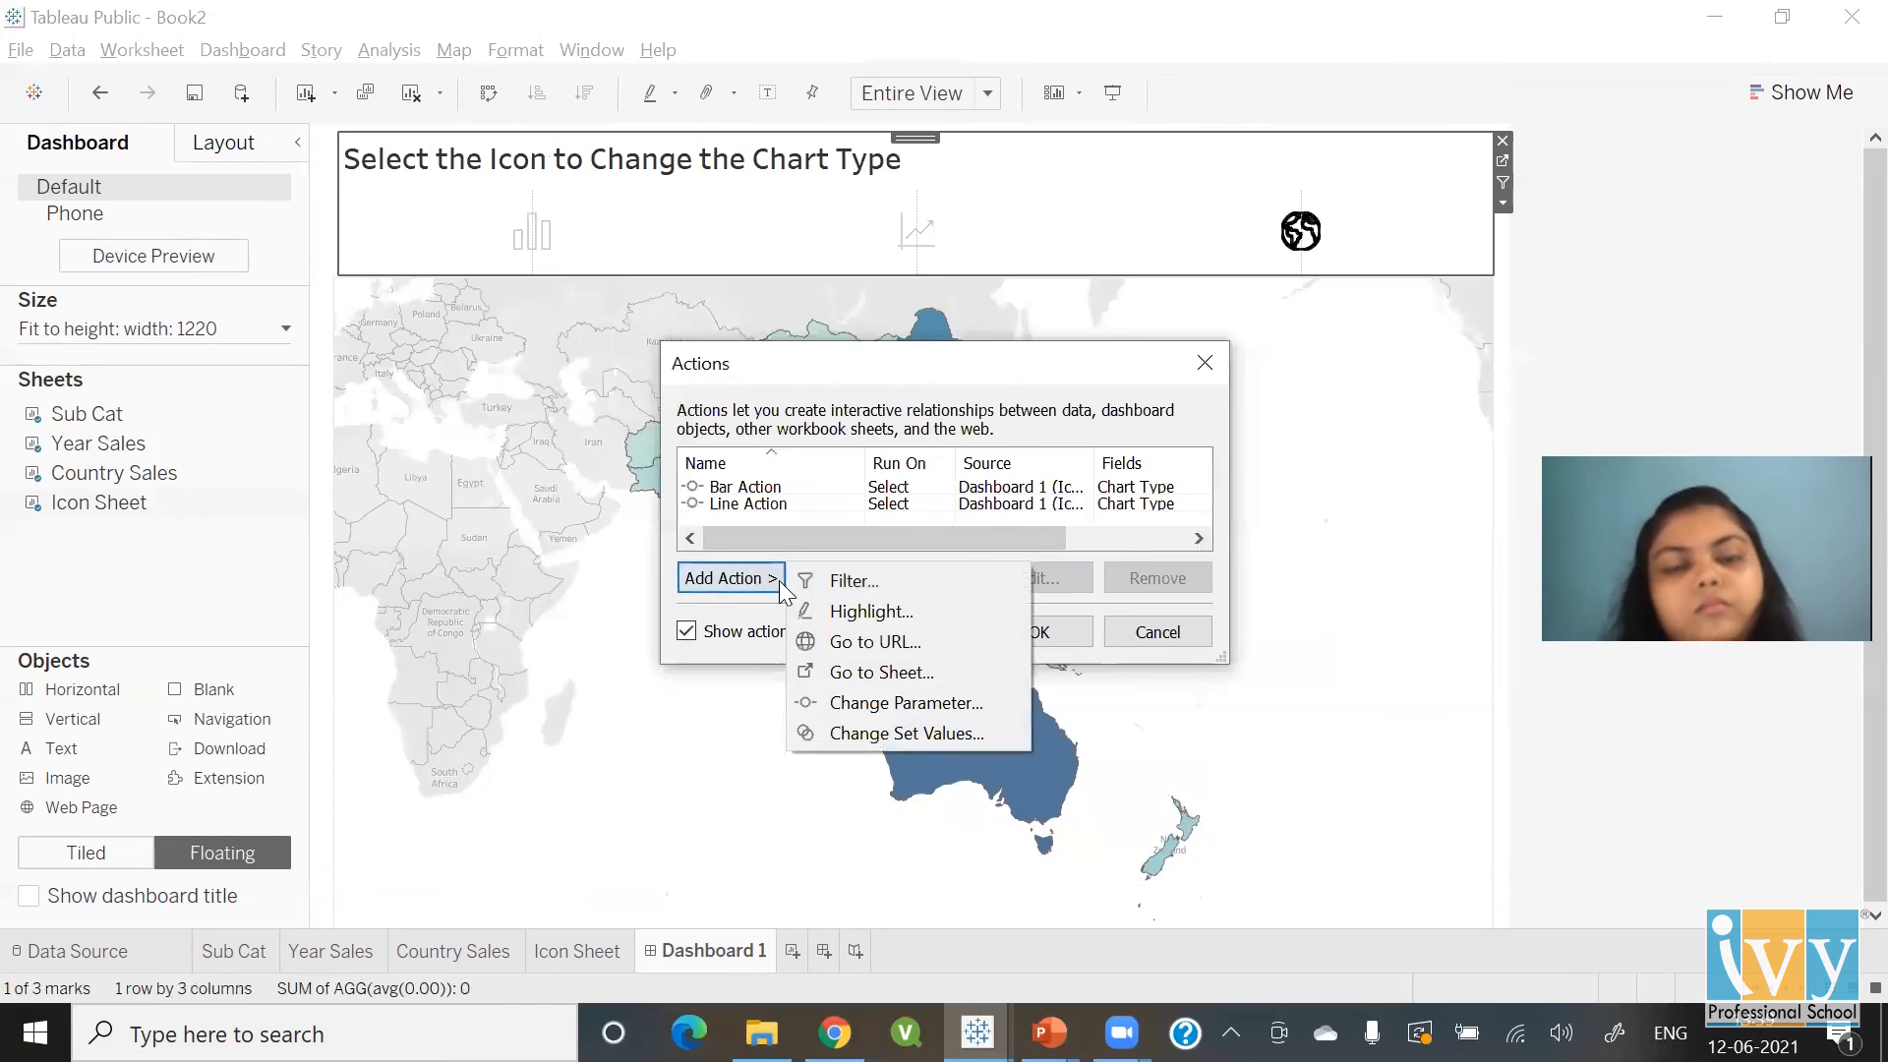
Create a new Change Parameter action named 'Map Action' with only Icon Sheet as the source sheet
left_click(856, 700)
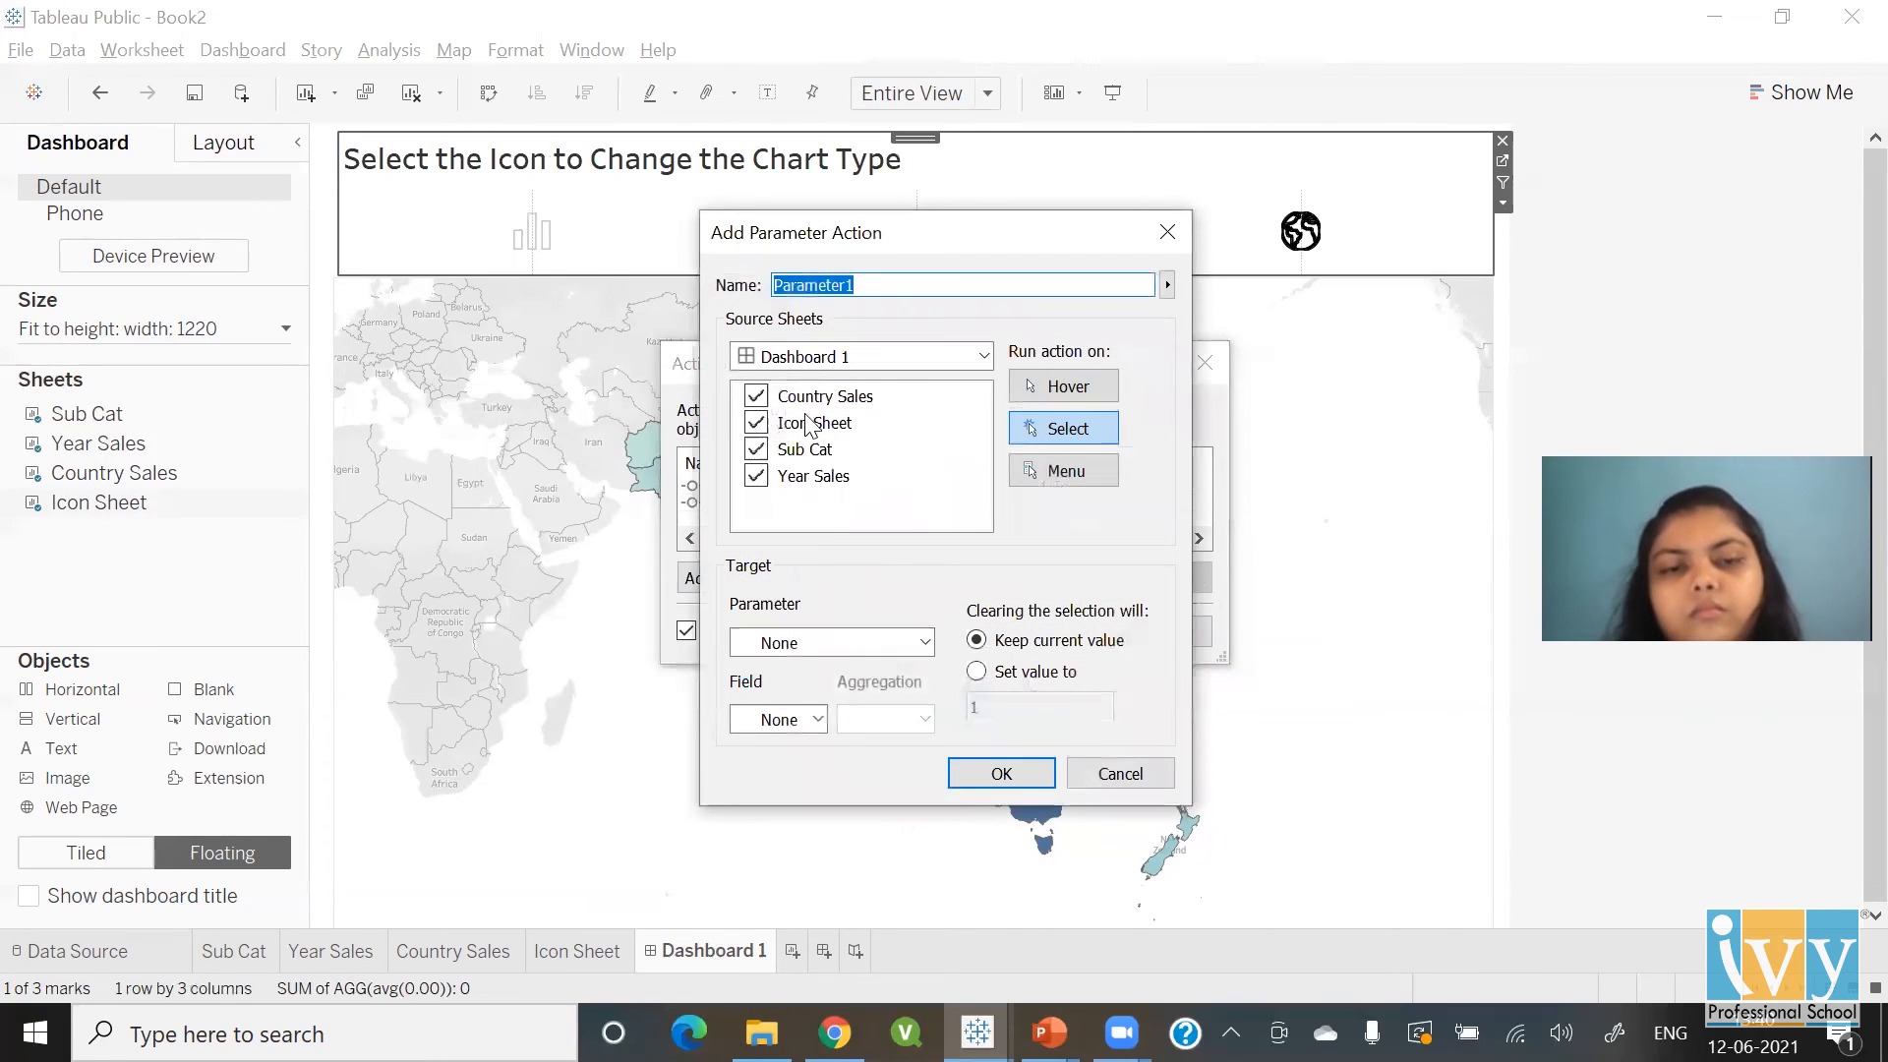
type("Map Act")
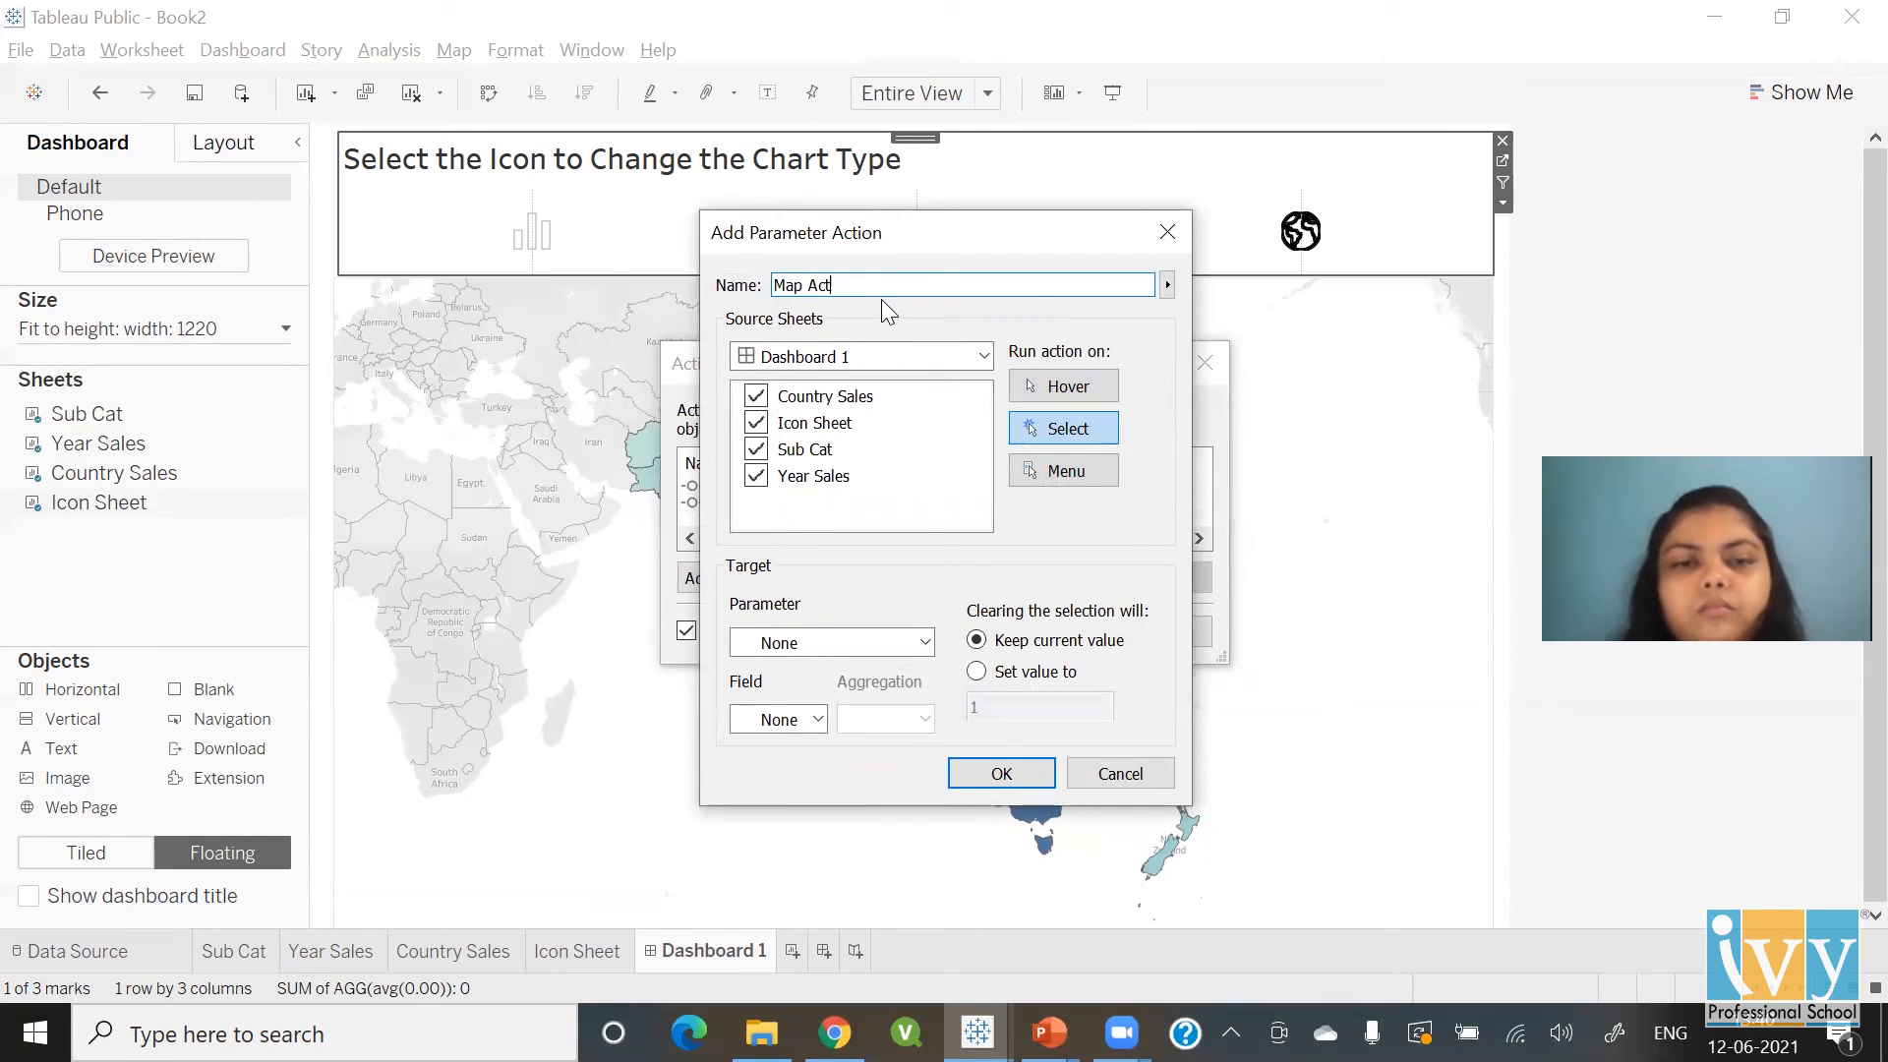
key("BackSpace")
key("BackSpace")
type("on")
left_click(829, 399)
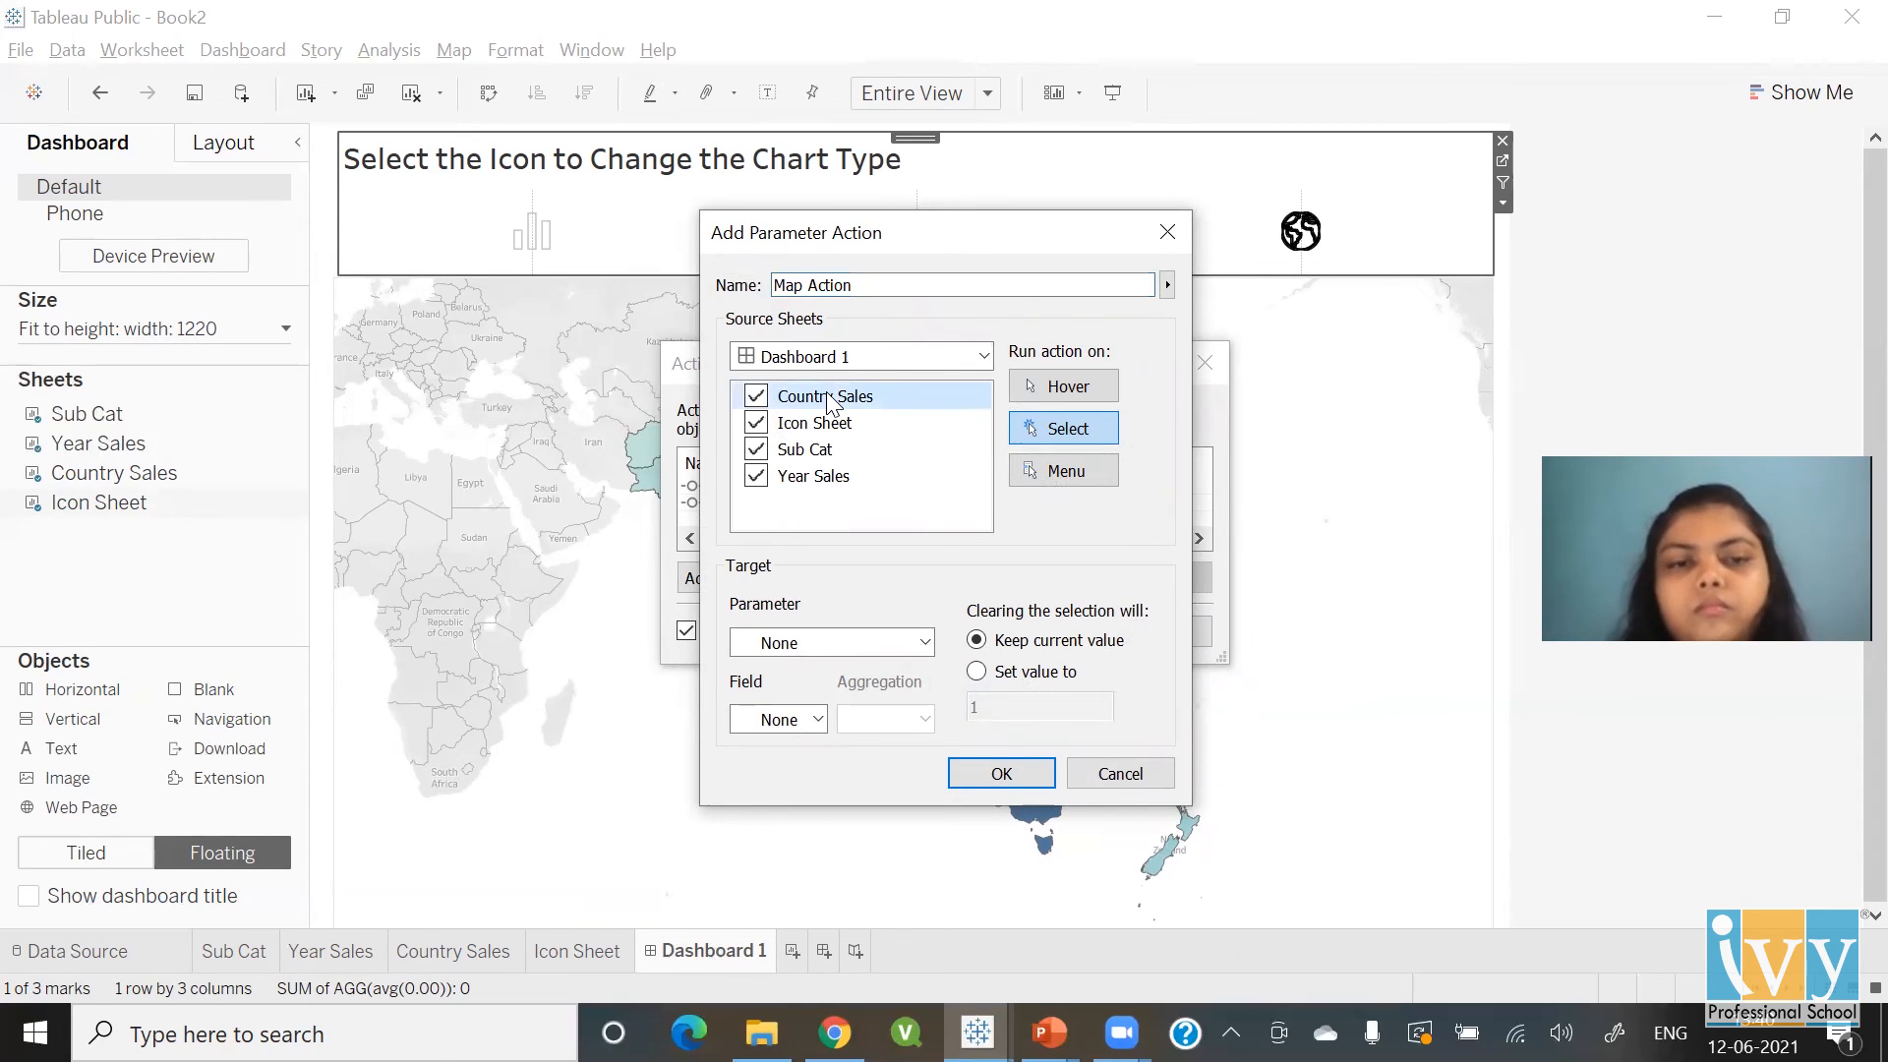
key("space")
key("Down")
key("Down")
key("space")
key("Down")
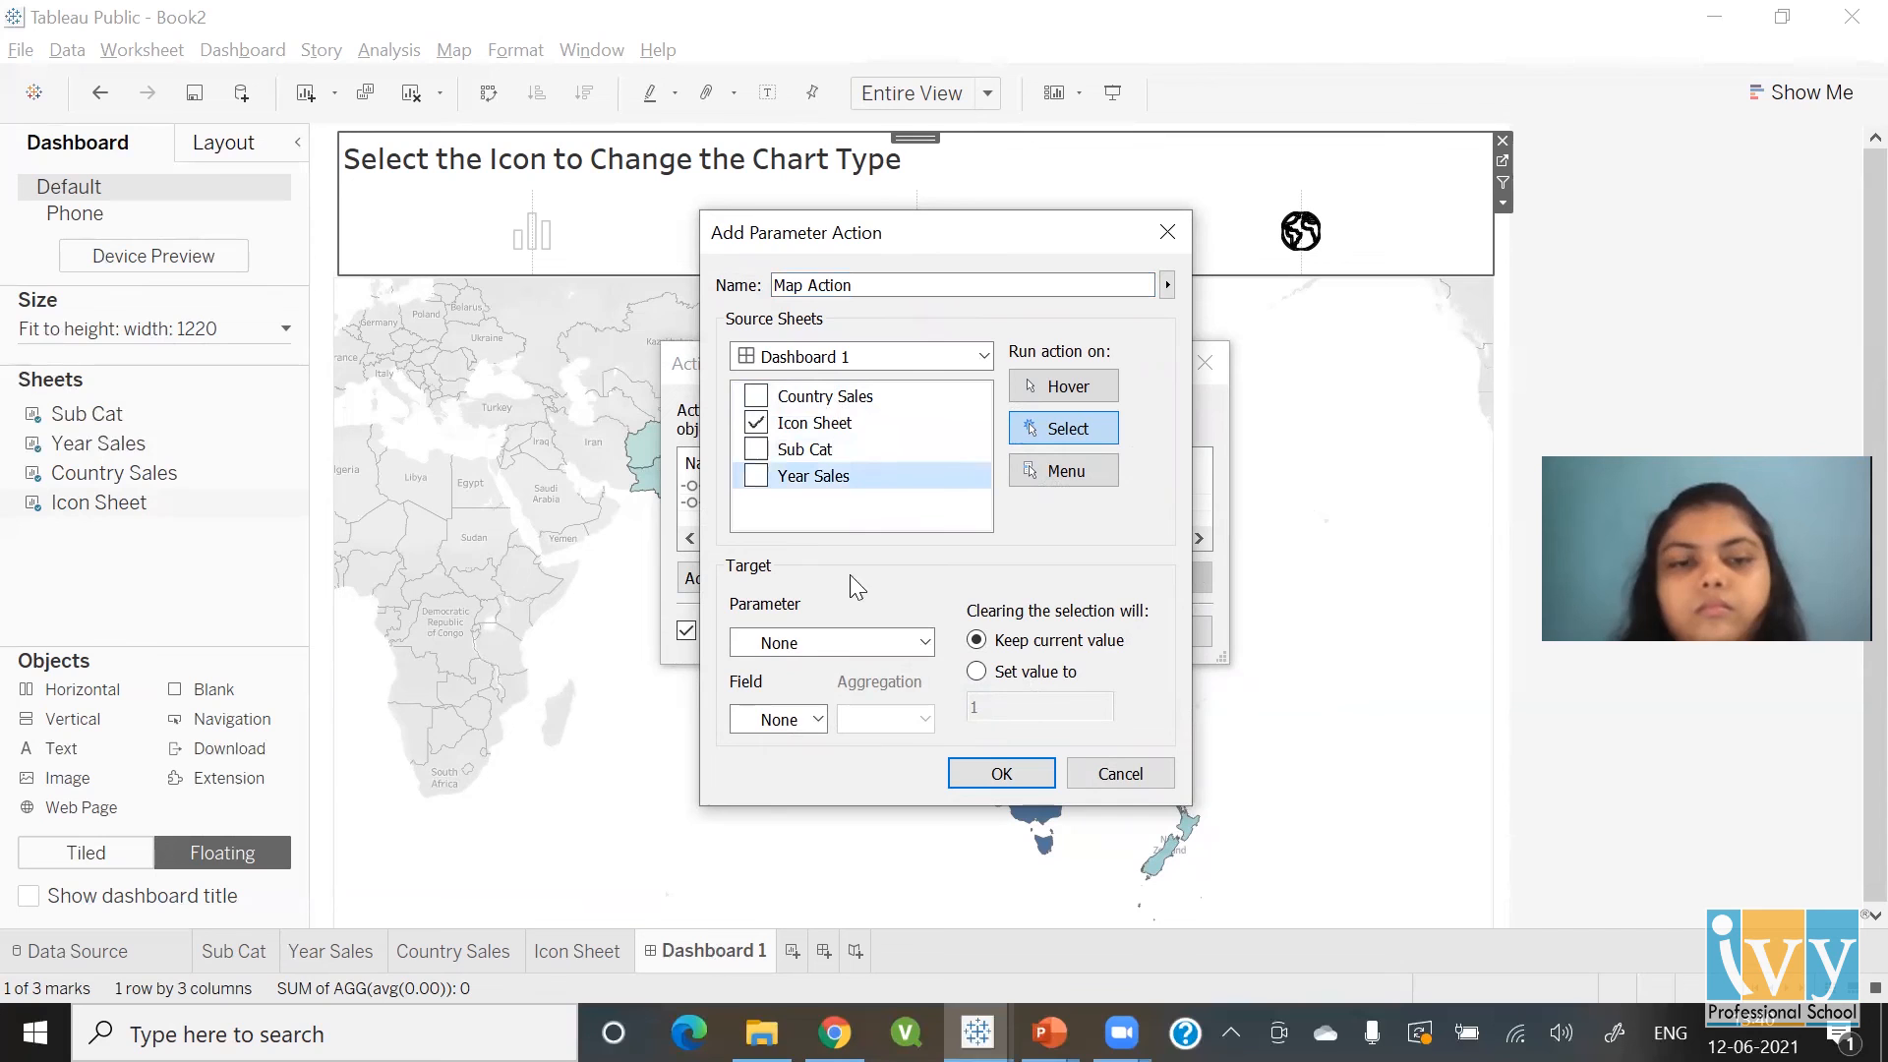
Set the Map Action to target the Chart Type parameter using the Map field, and save it
left_click(844, 639)
key("Down")
key("Return")
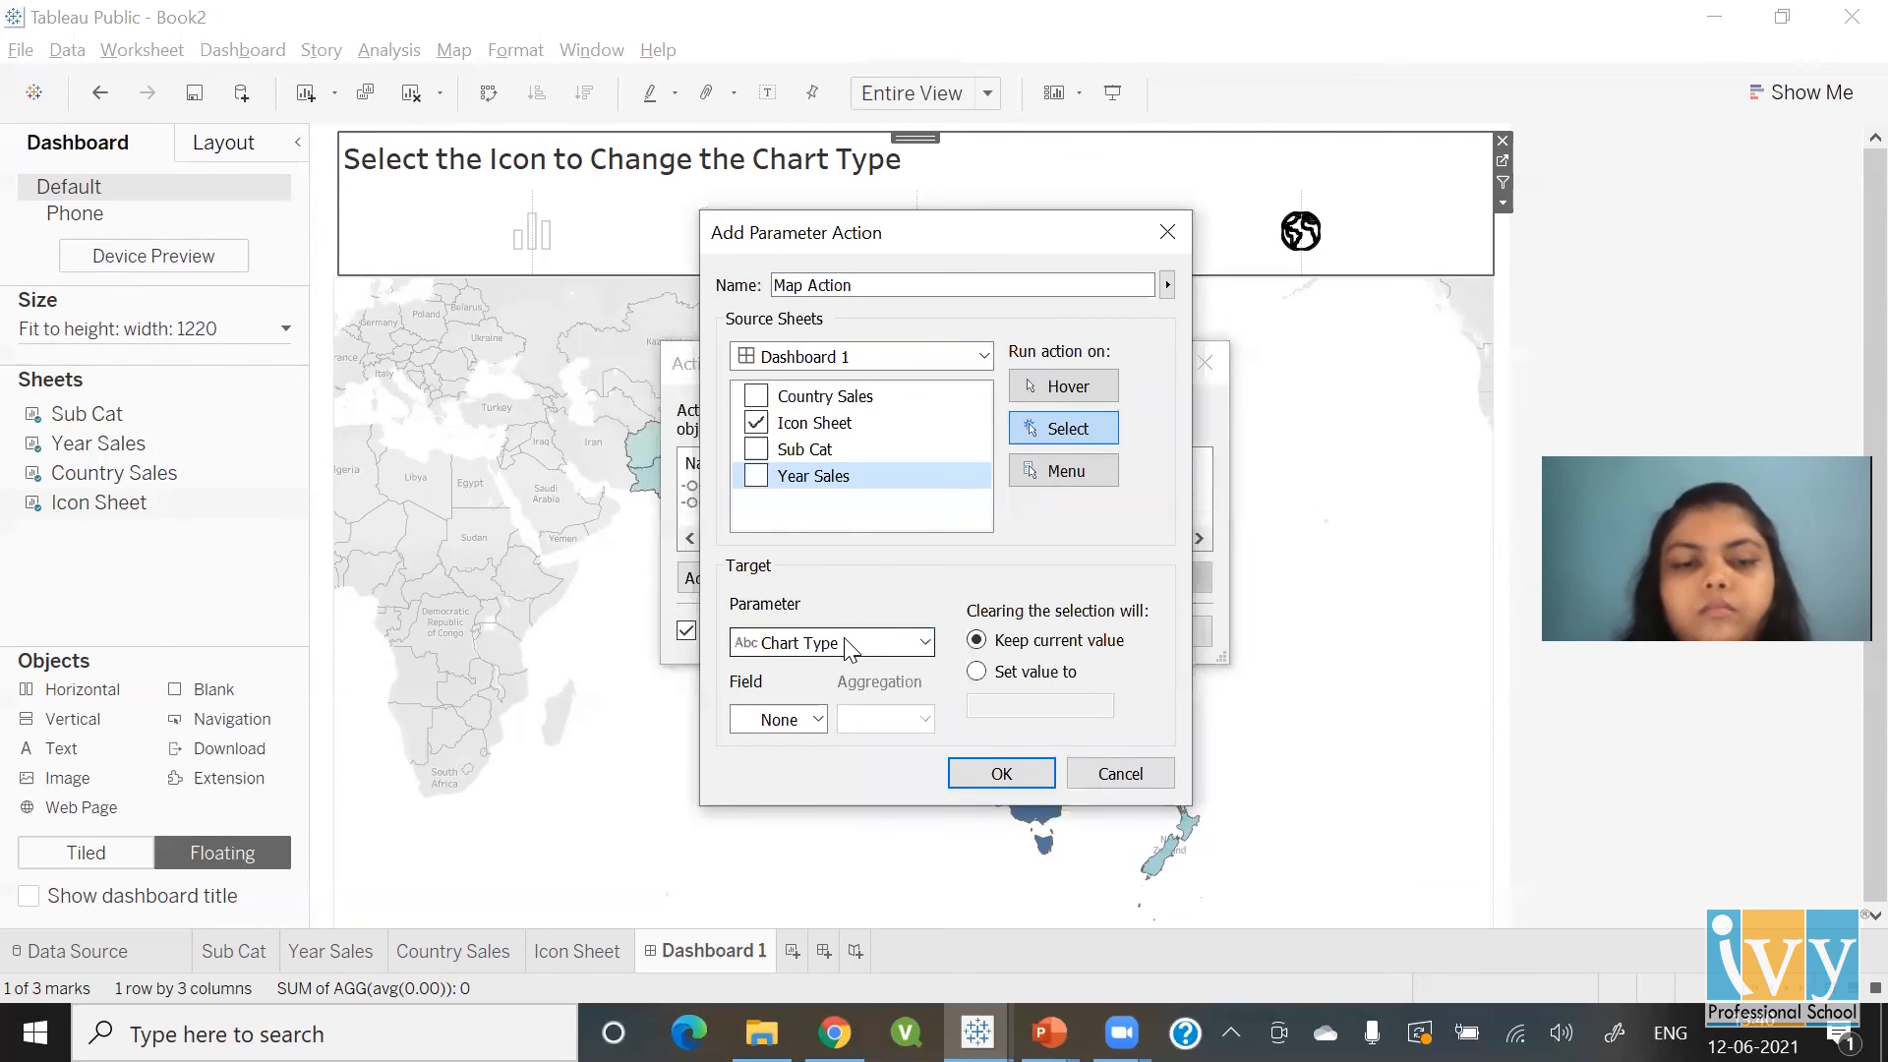
left_click(797, 722)
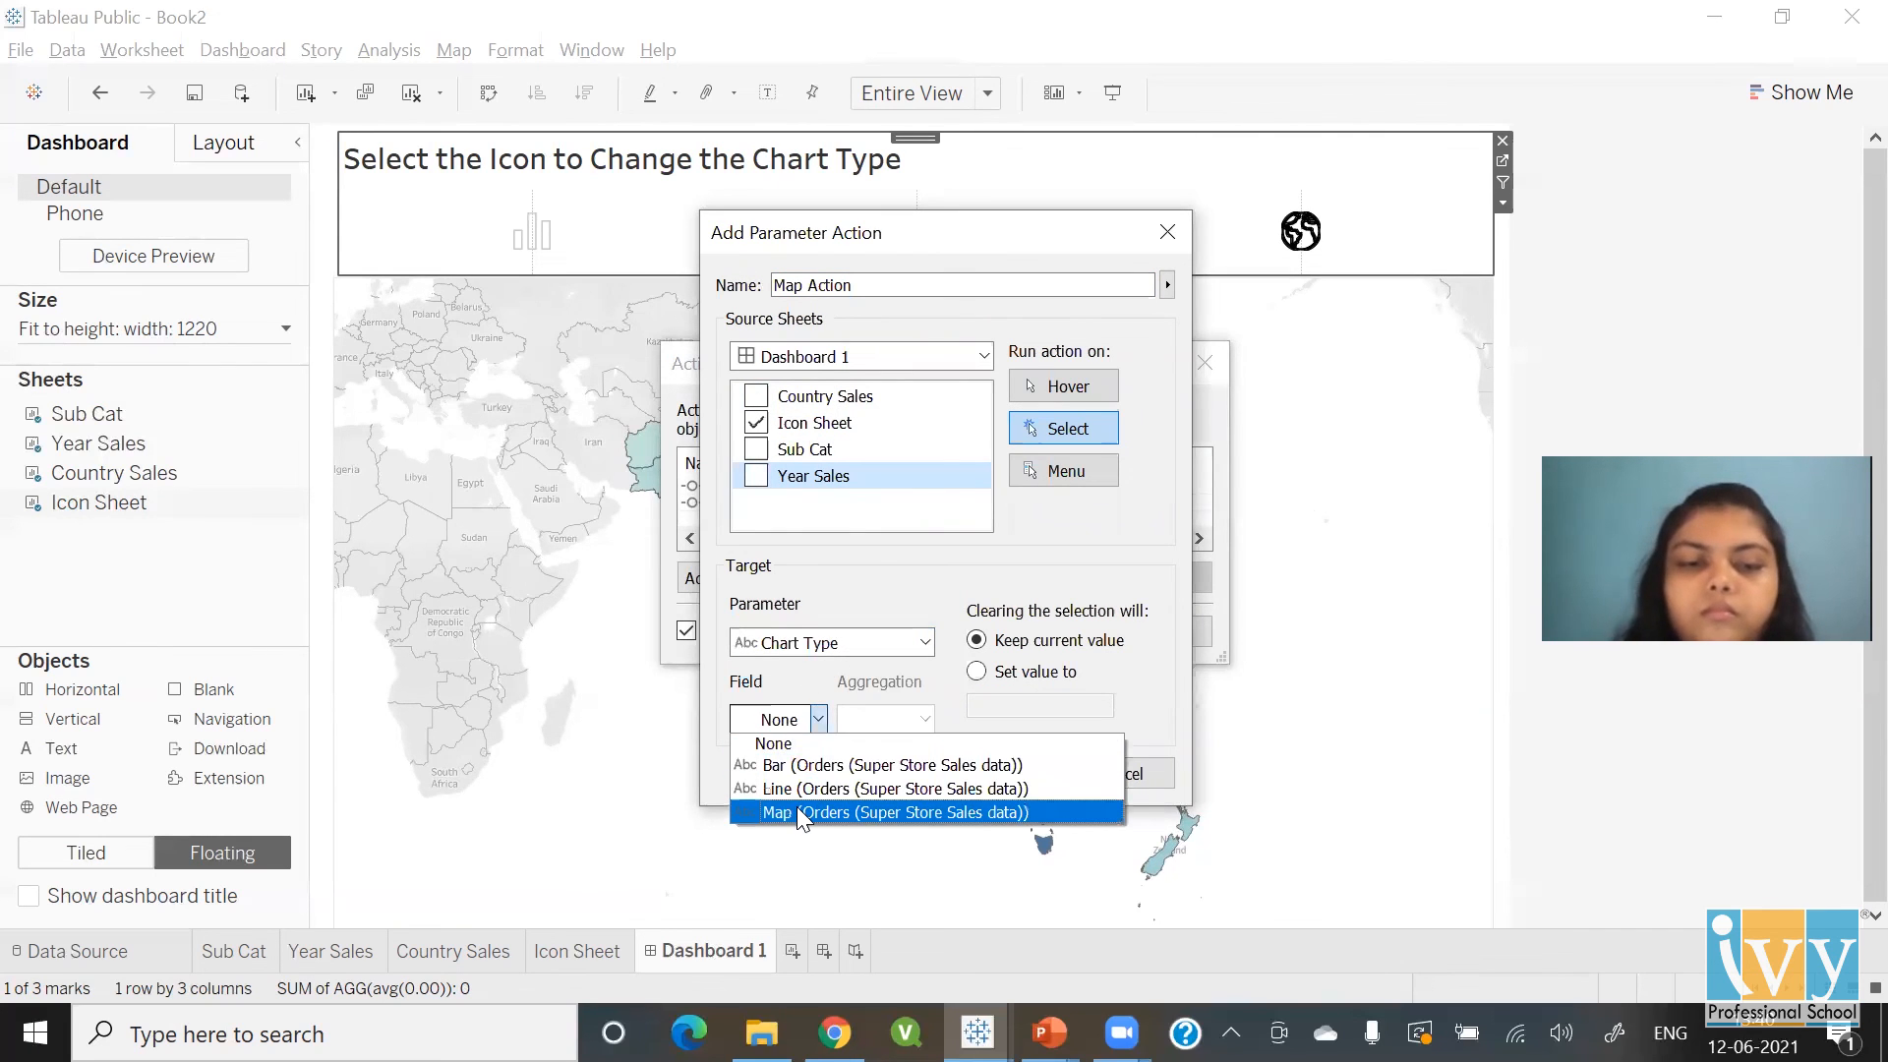
left_click(797, 812)
left_click(999, 772)
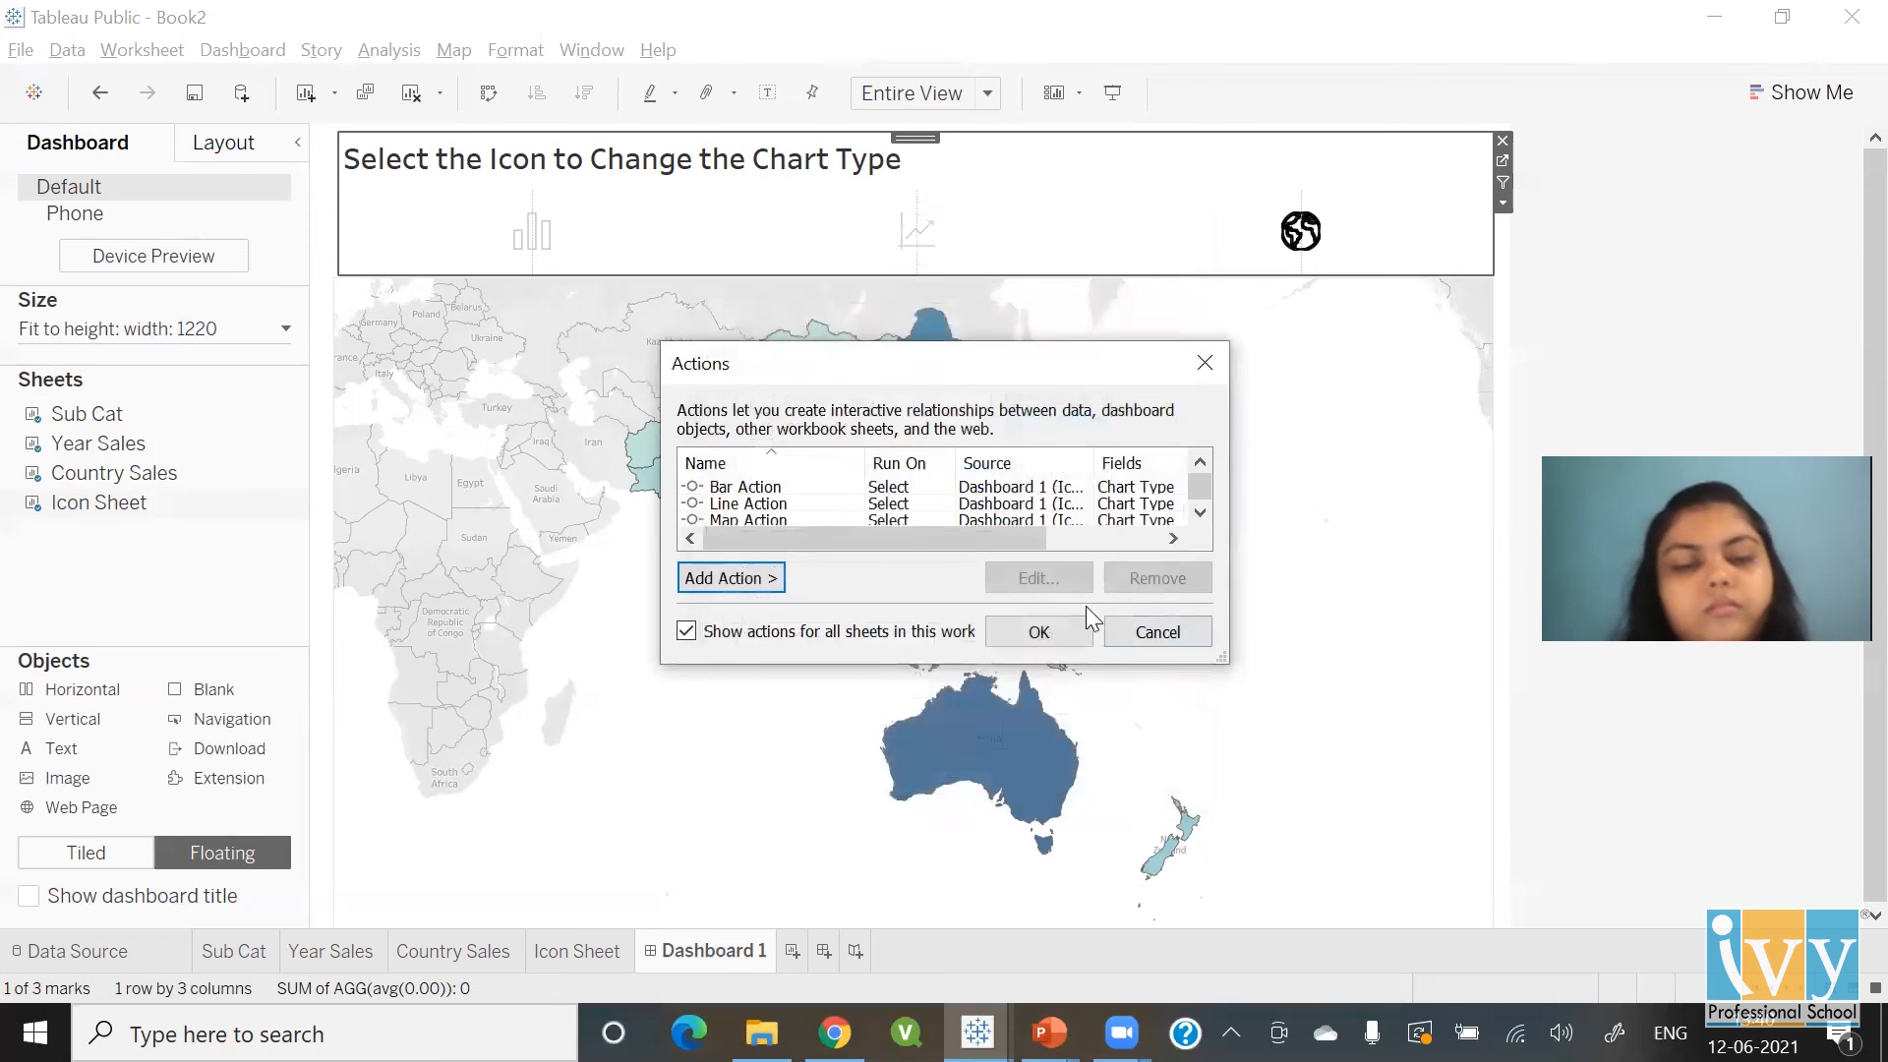
left_click(1058, 629)
left_click(1630, 232)
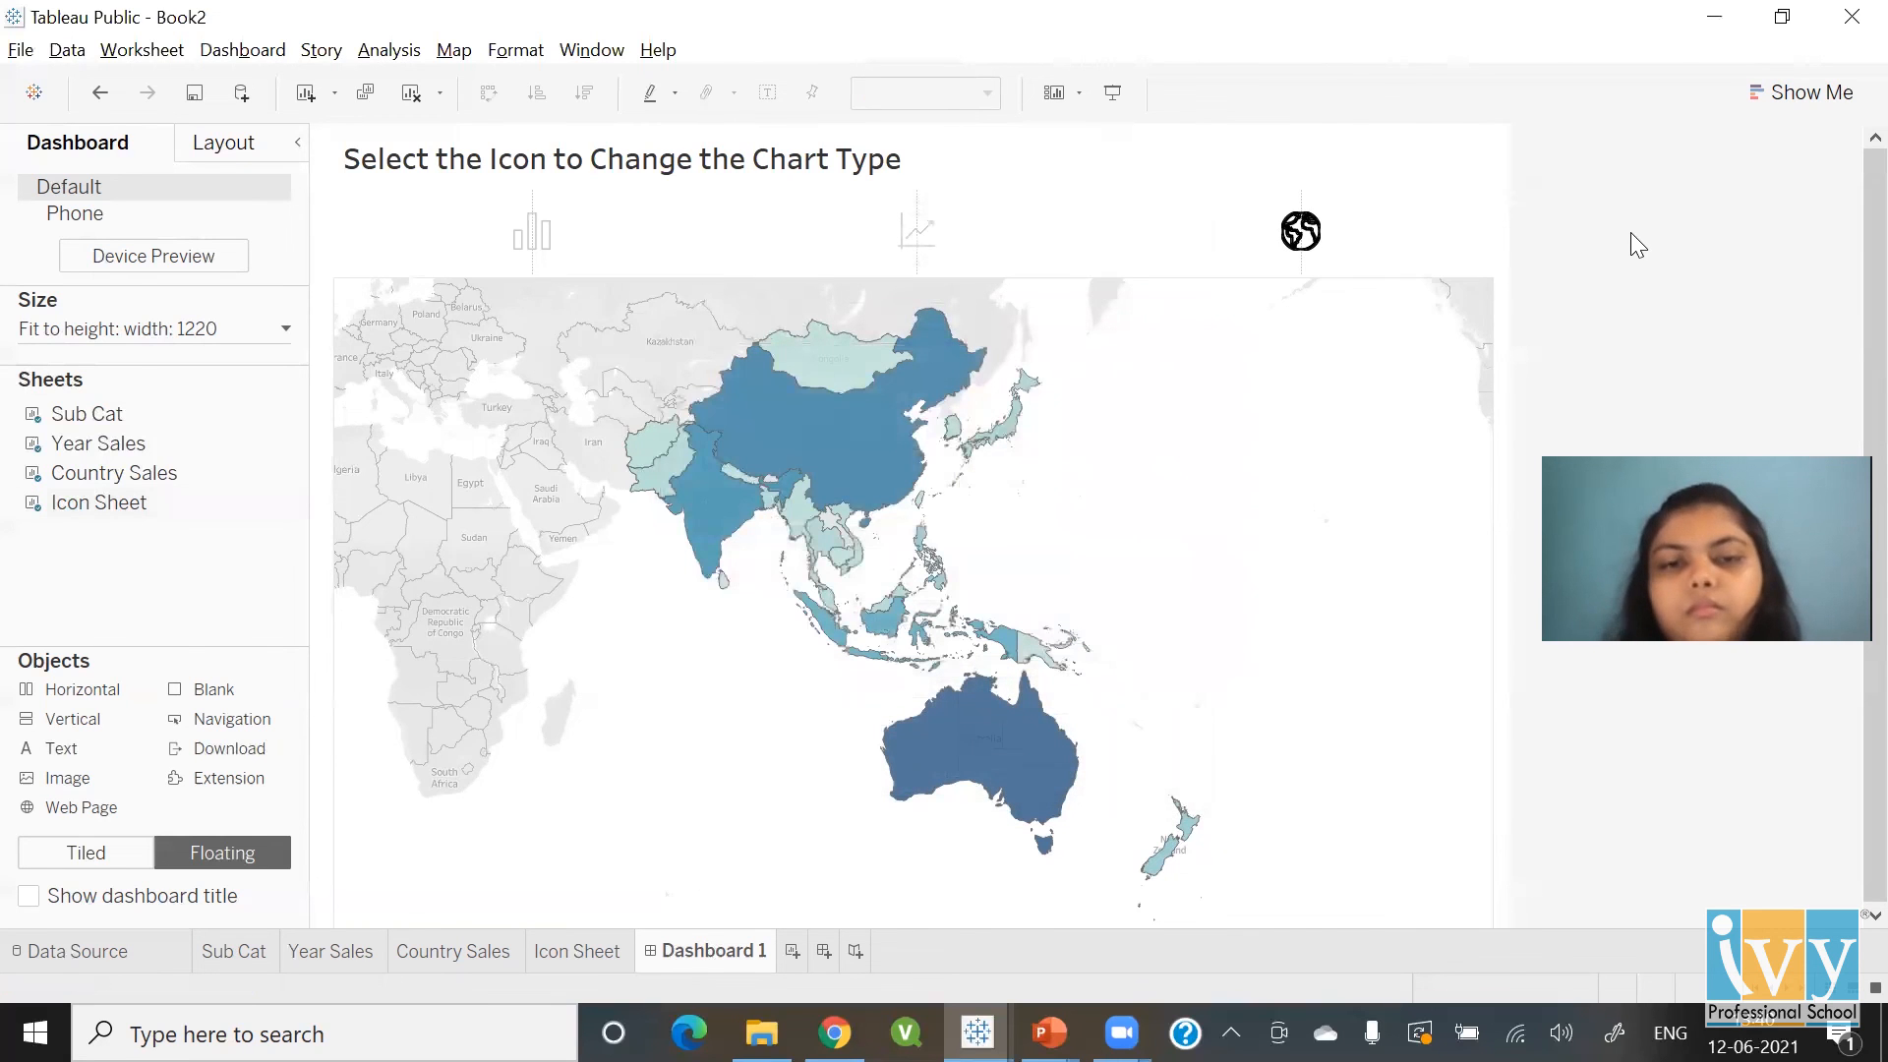
Cycle the dashboard through line, bar, map, line and bar views, finishing on the sales line chart
left_click(915, 246)
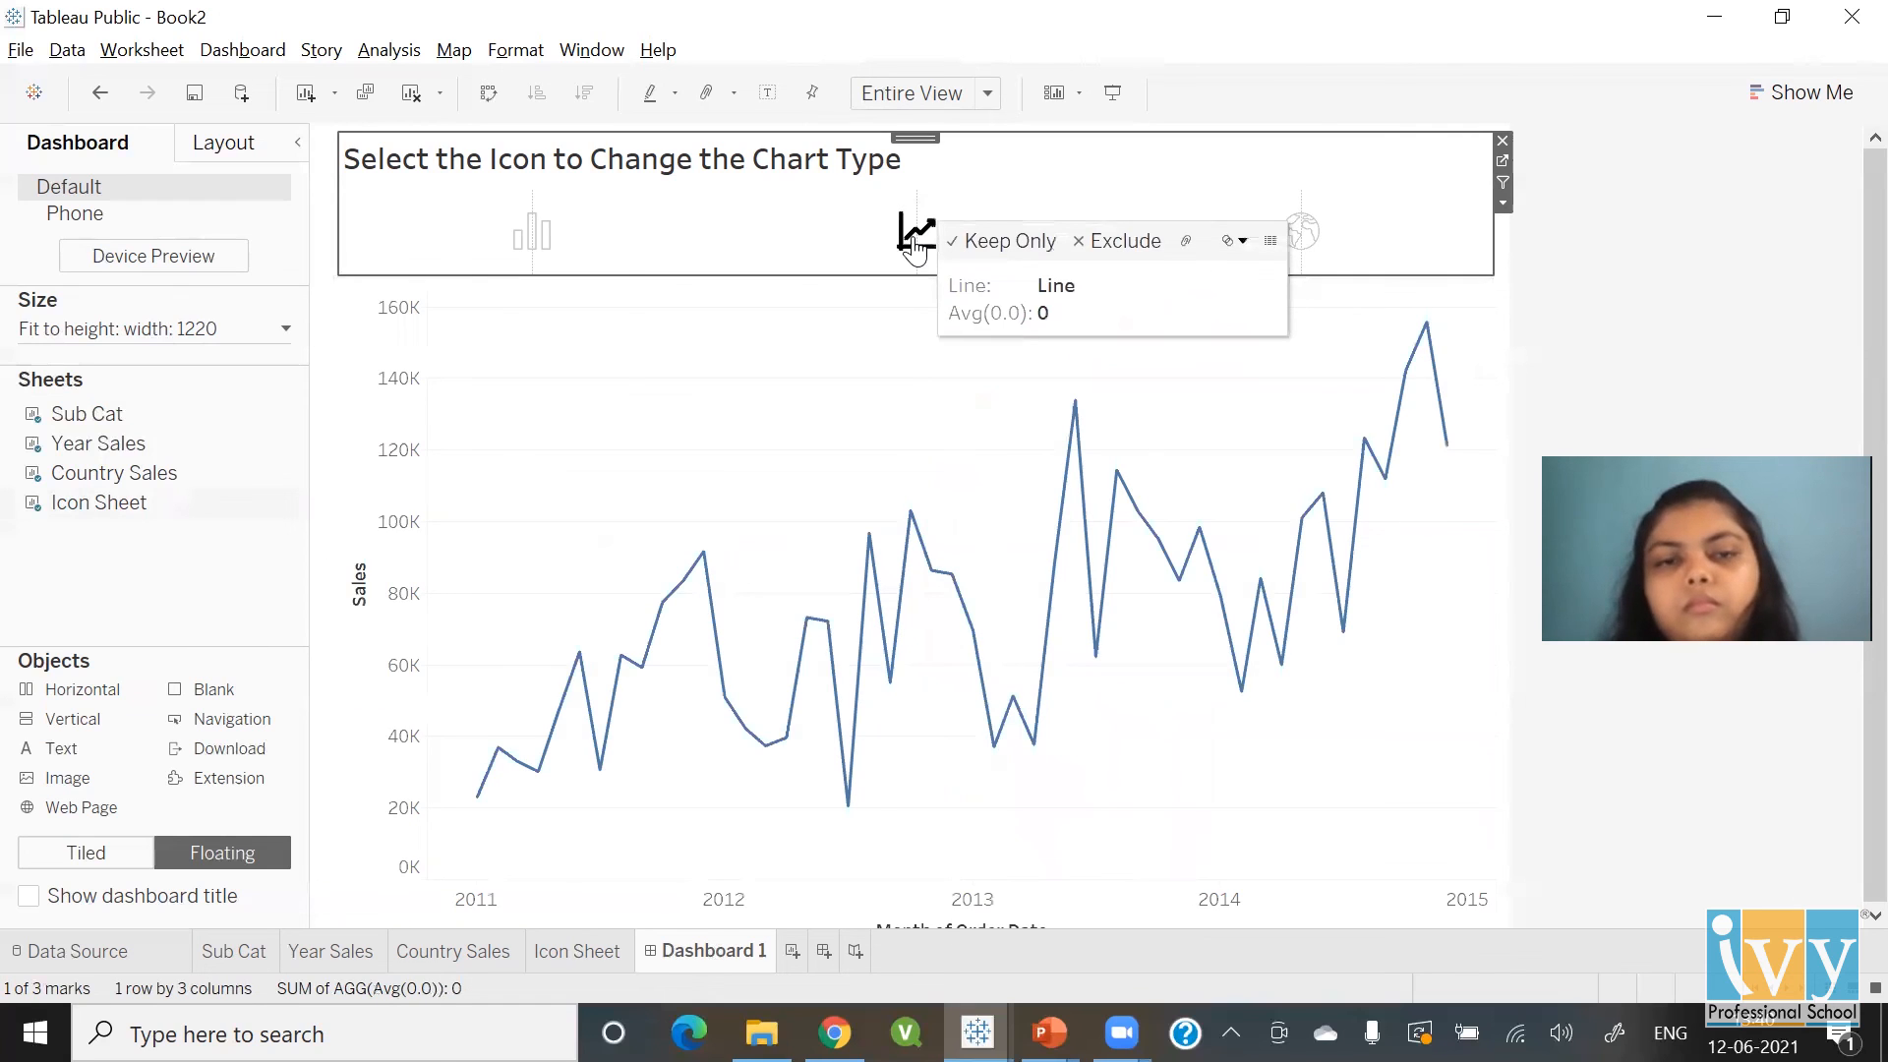
left_click(511, 237)
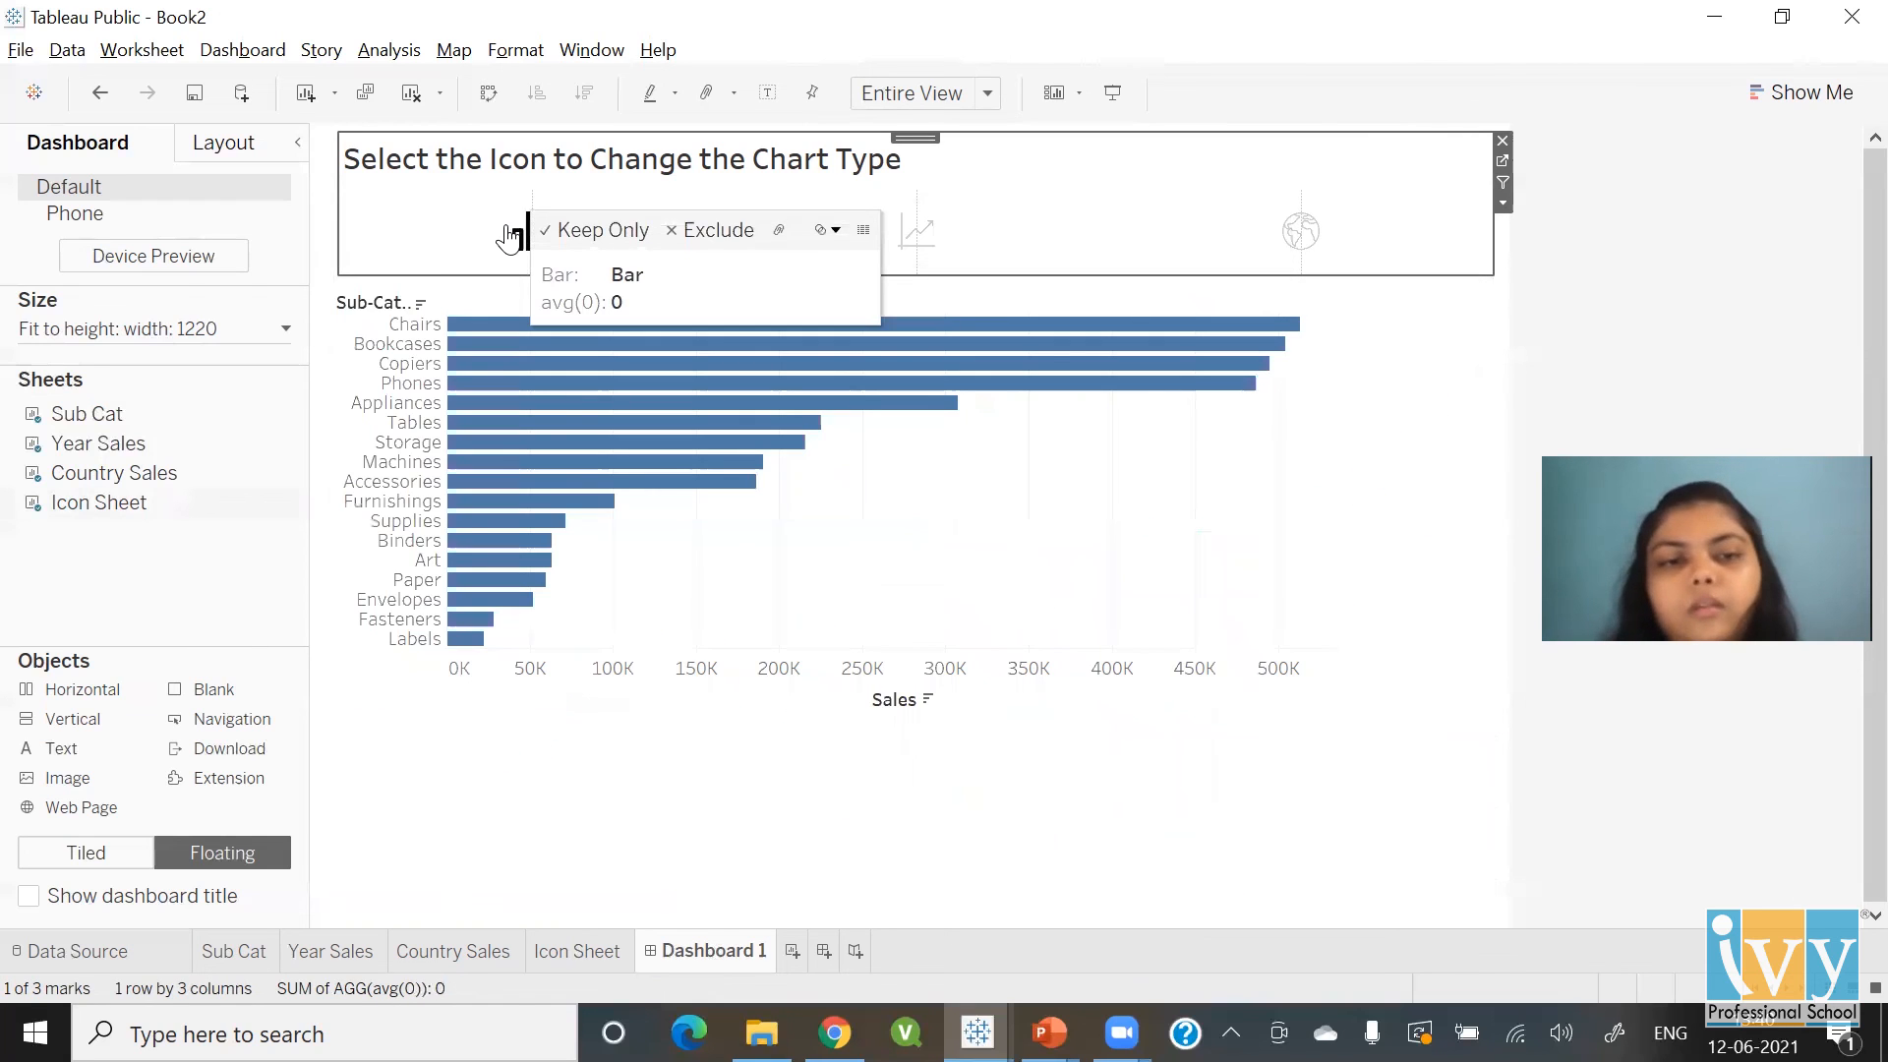
left_click(1308, 238)
left_click(922, 237)
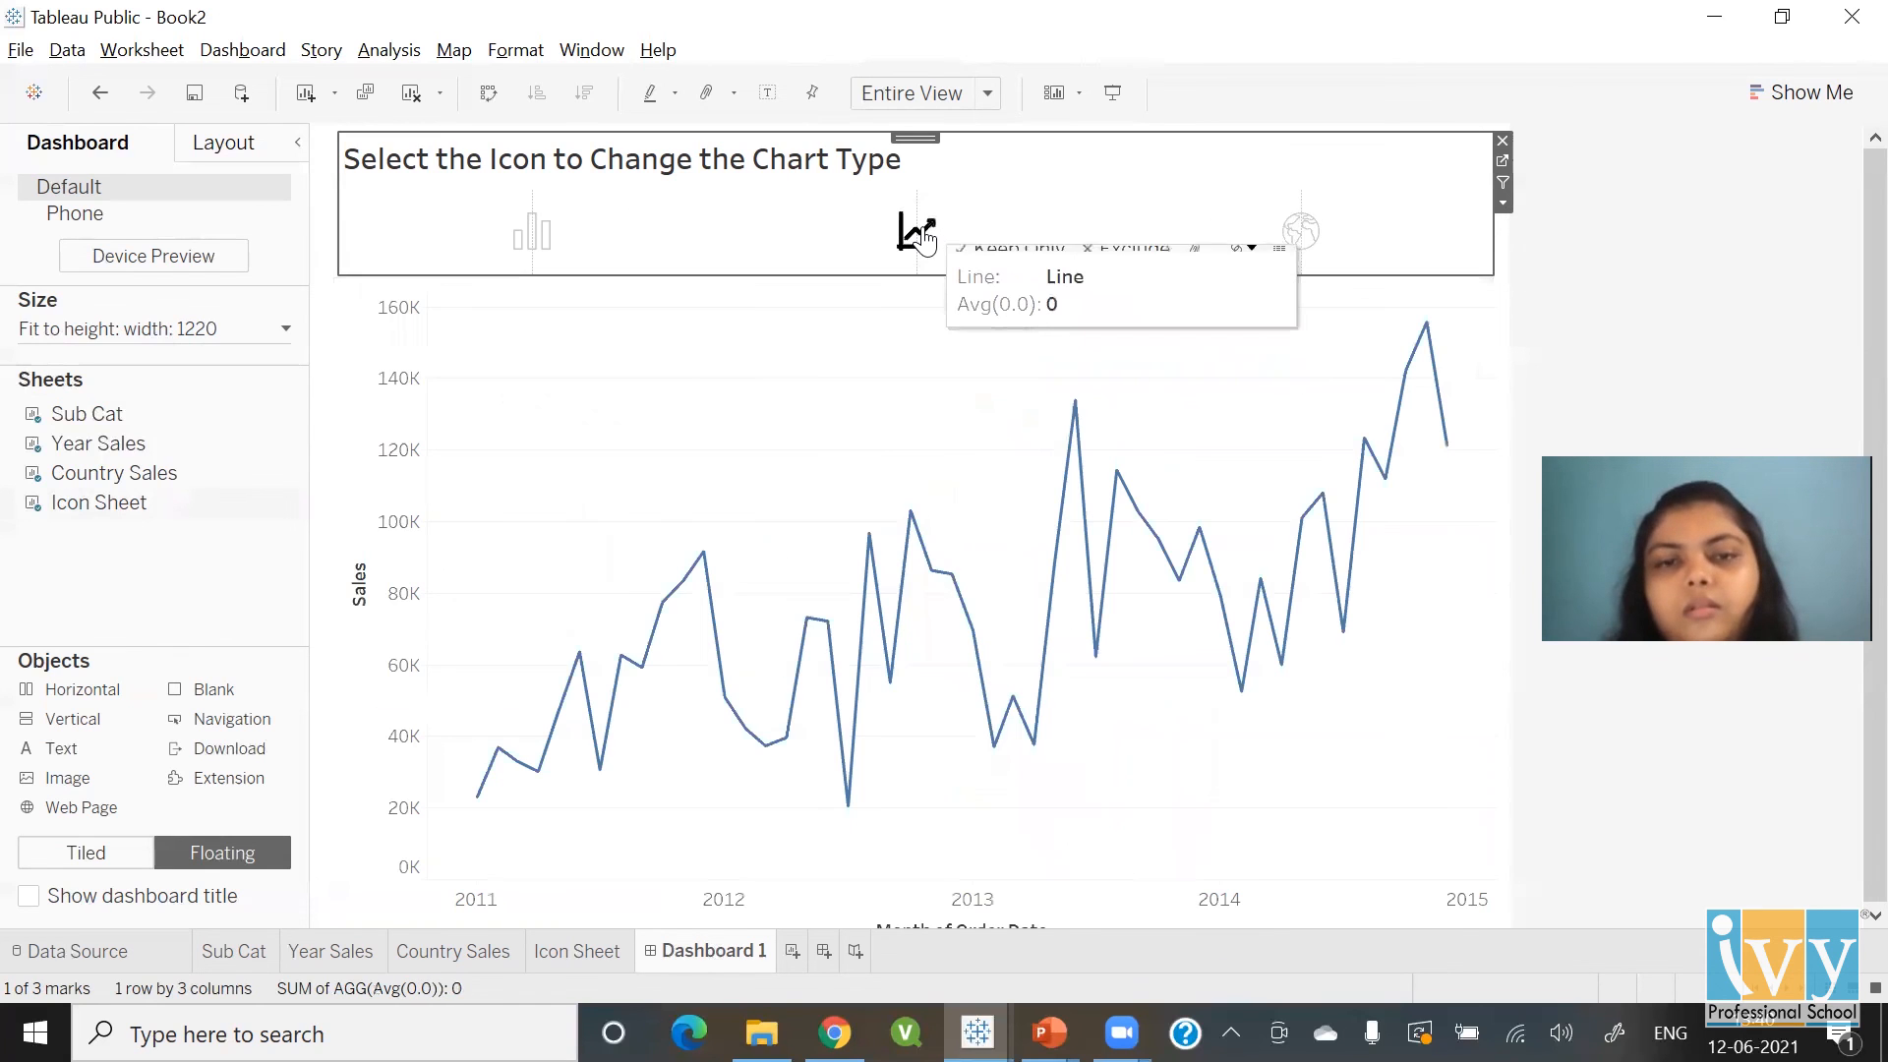
left_click(546, 248)
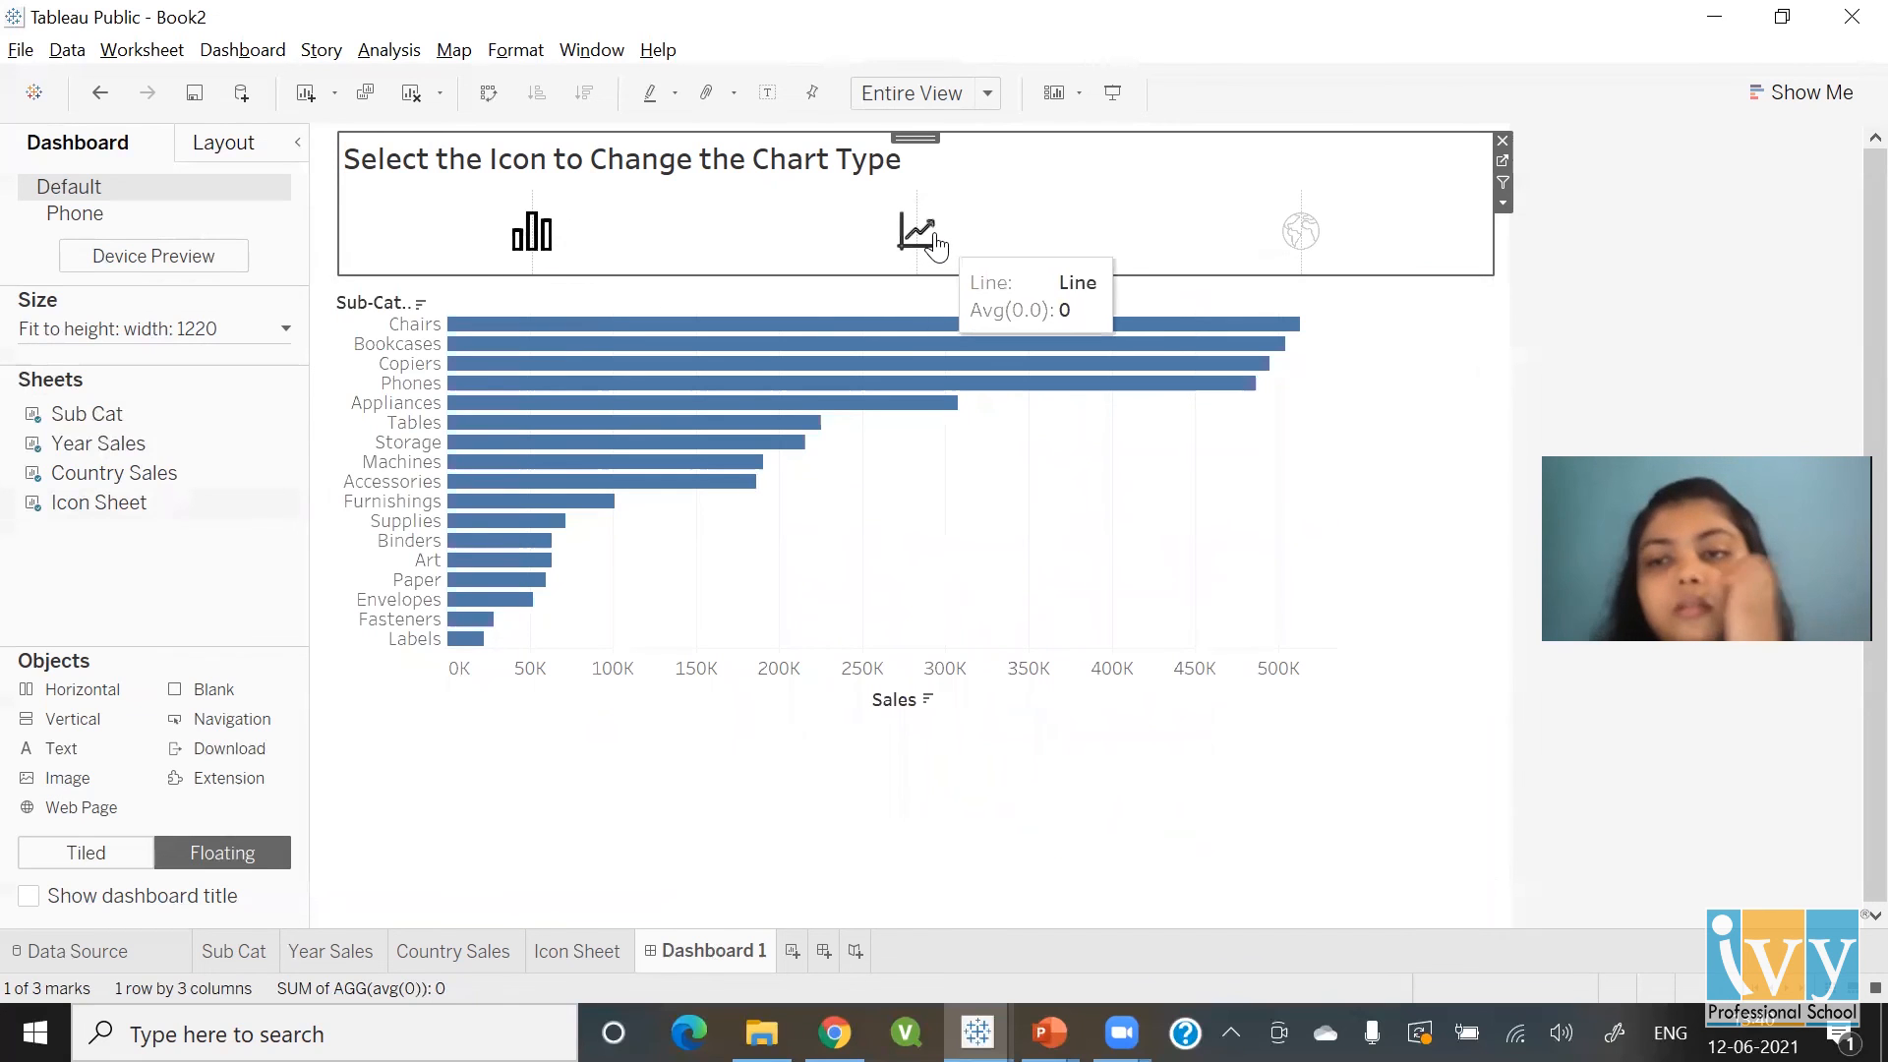
left_click(935, 246)
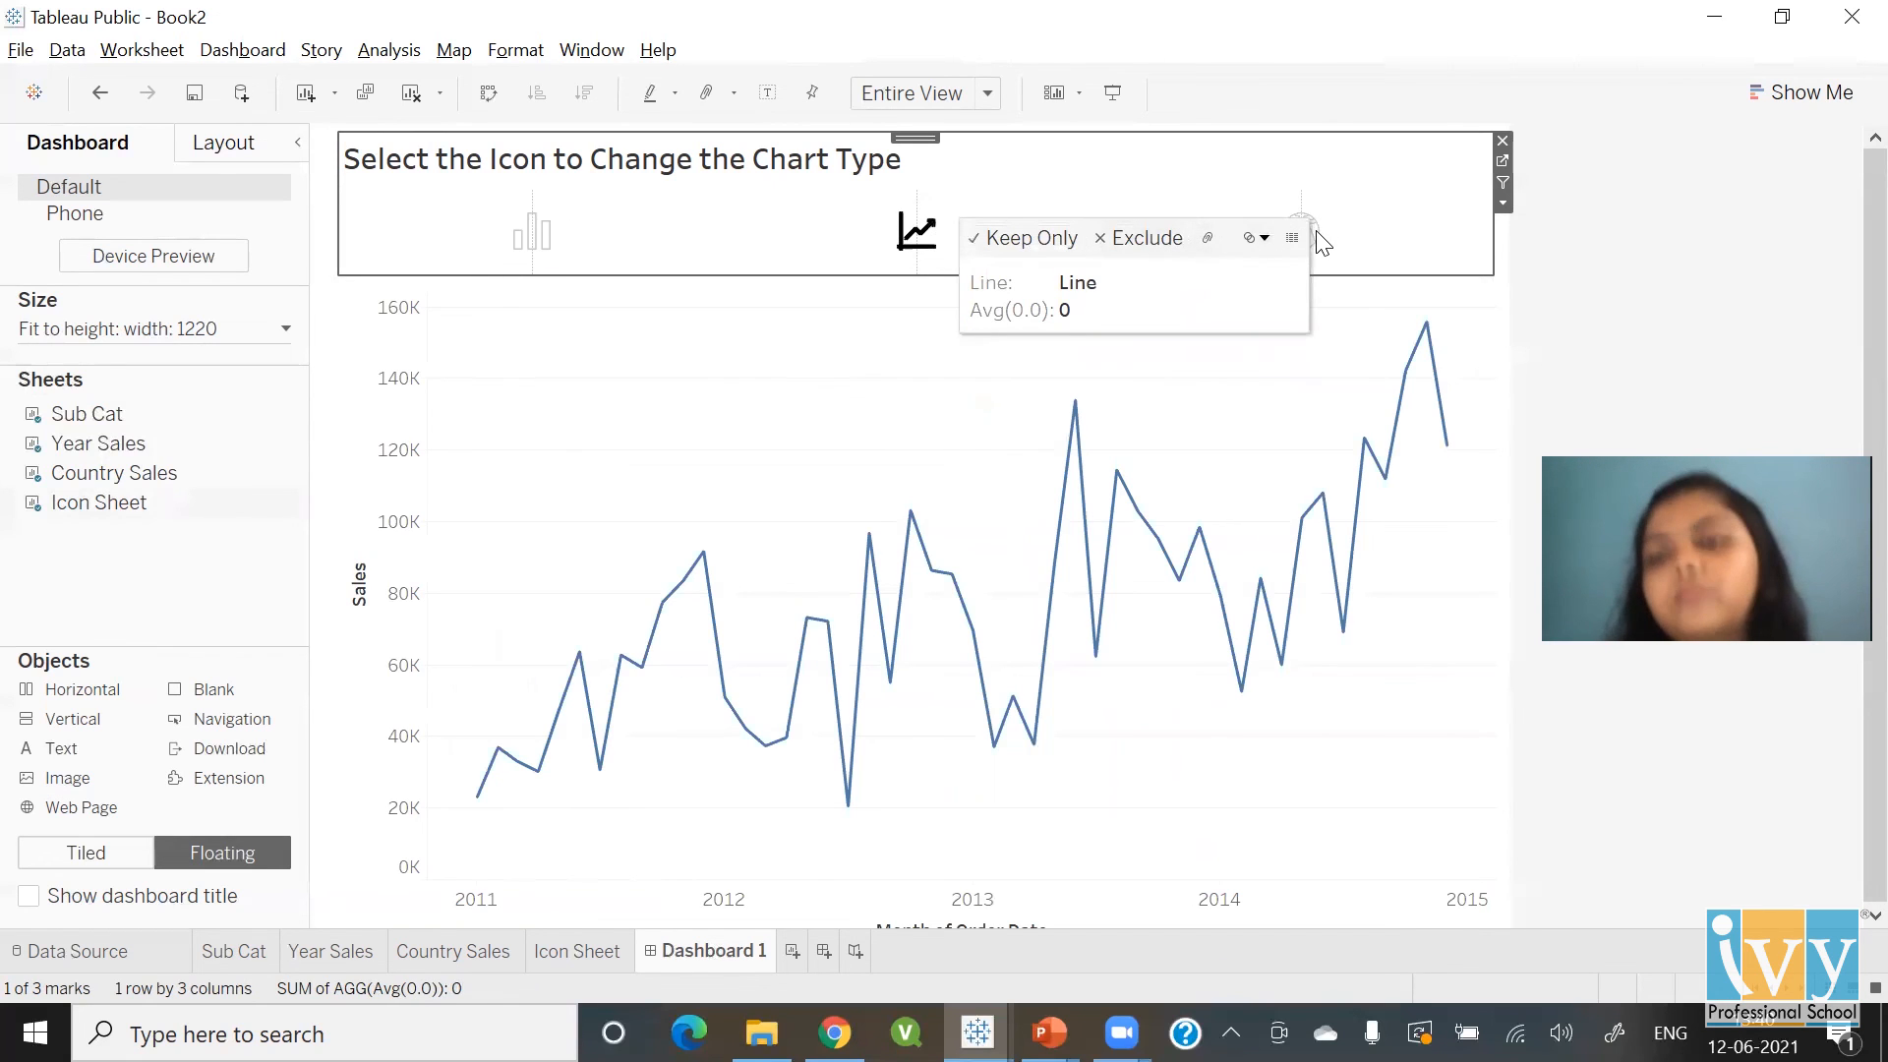
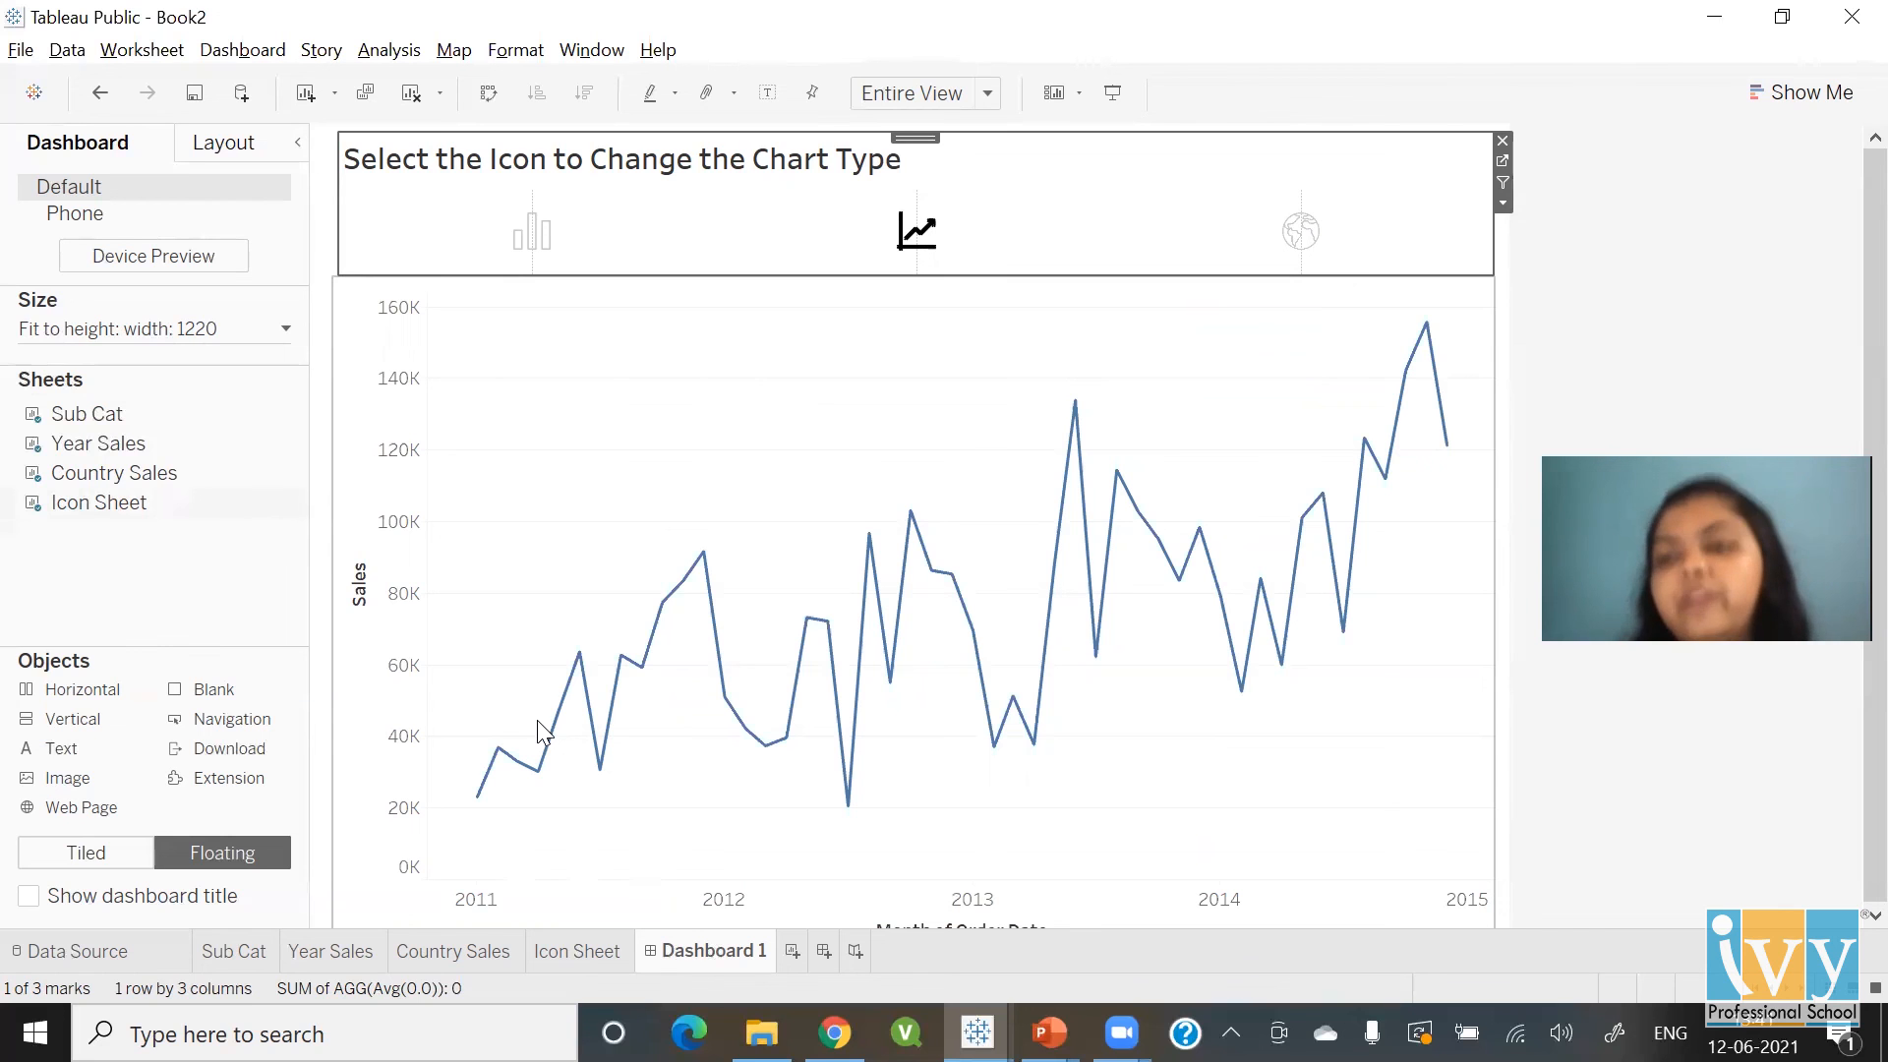
Switch from the Tableau sales line-chart dashboard to the Chrome browser window
left_click(834, 1033)
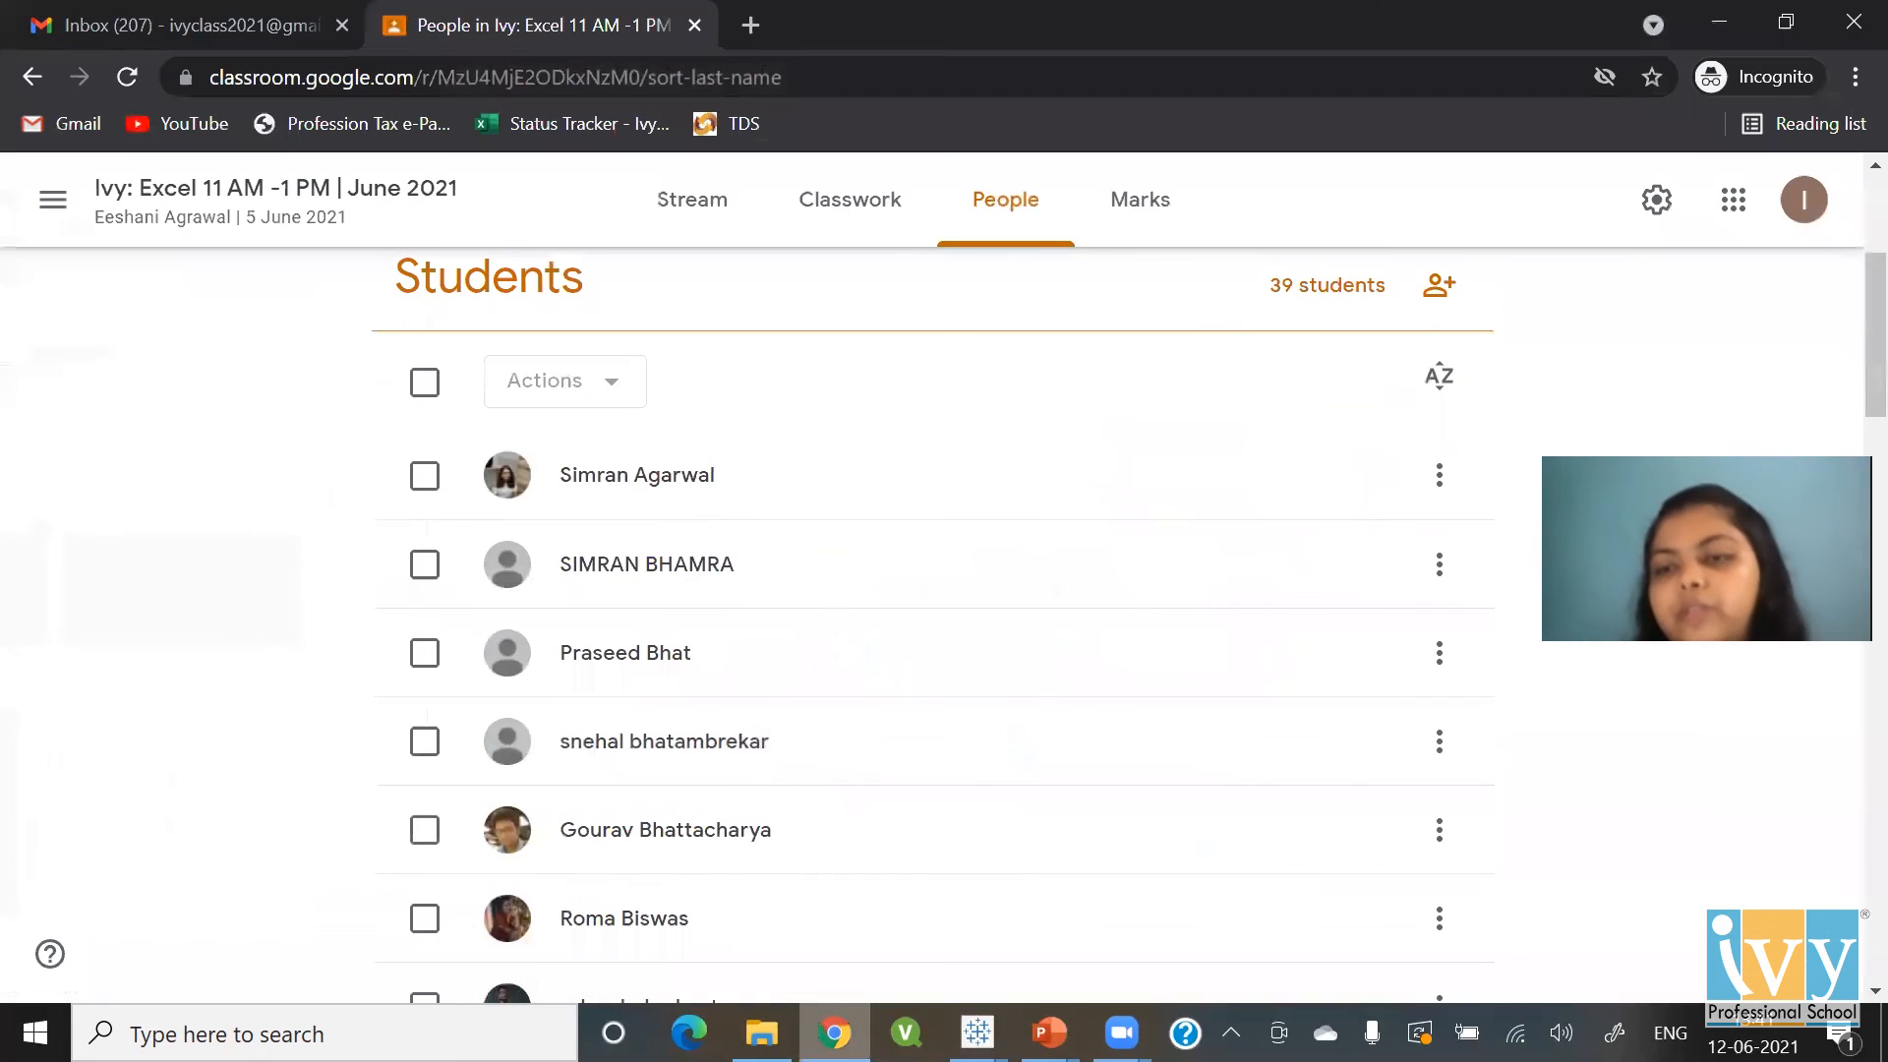
Go to the Flaticon icon site in a new browser tab
left_click(750, 25)
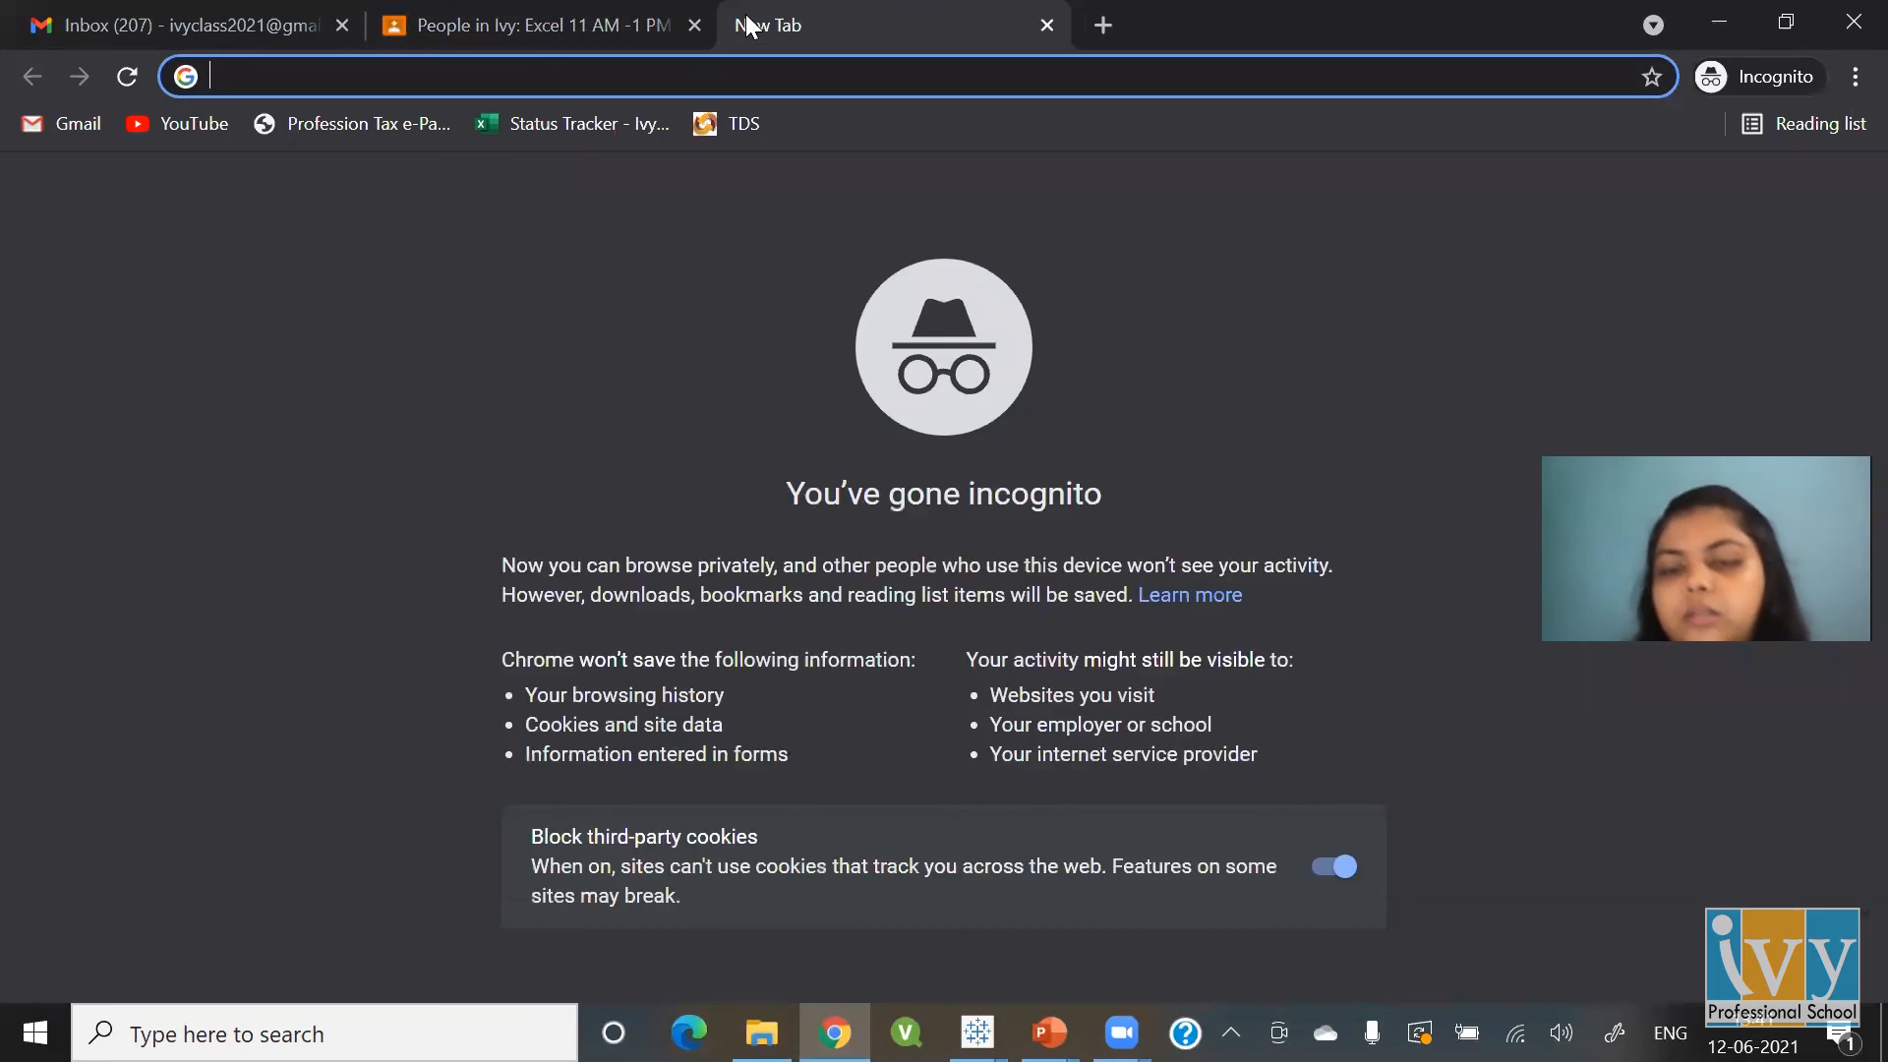
type("flaticon")
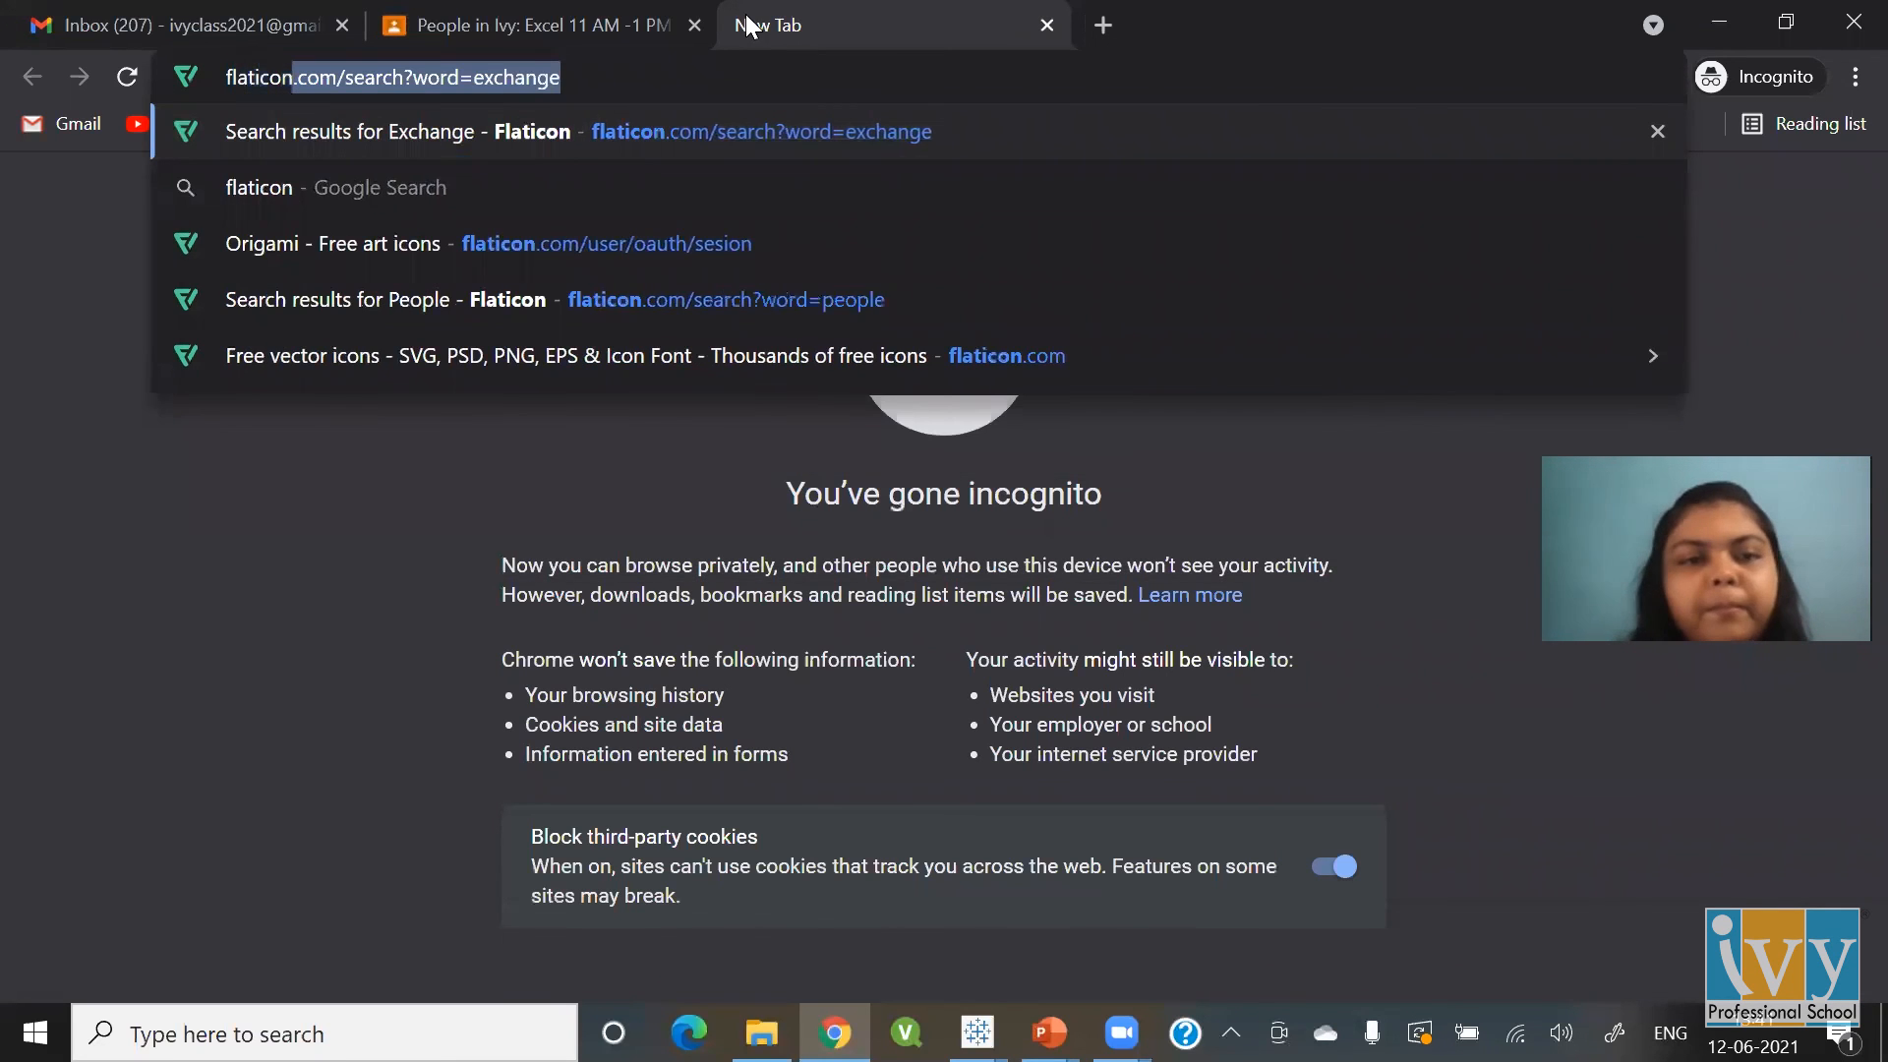
key("Return")
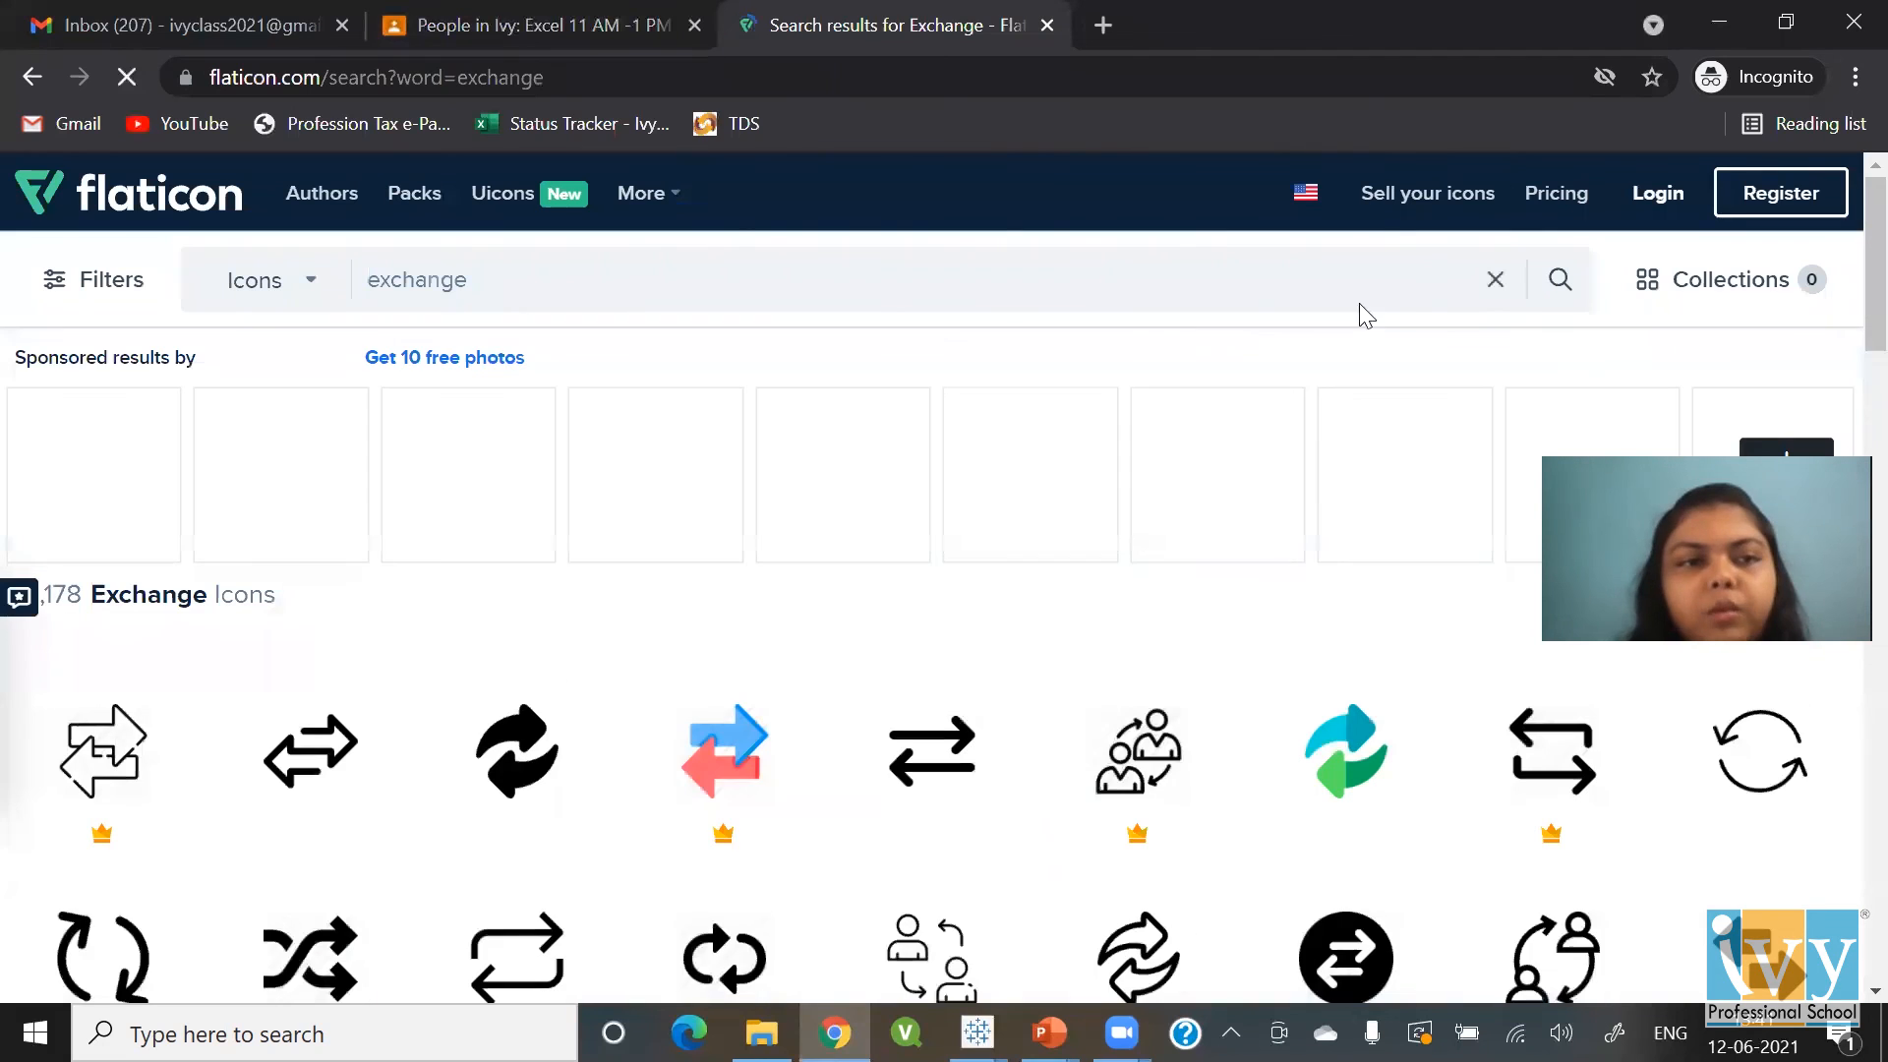
Sign in to Flaticon through the Freepik login using the saved credentials
left_click(1652, 197)
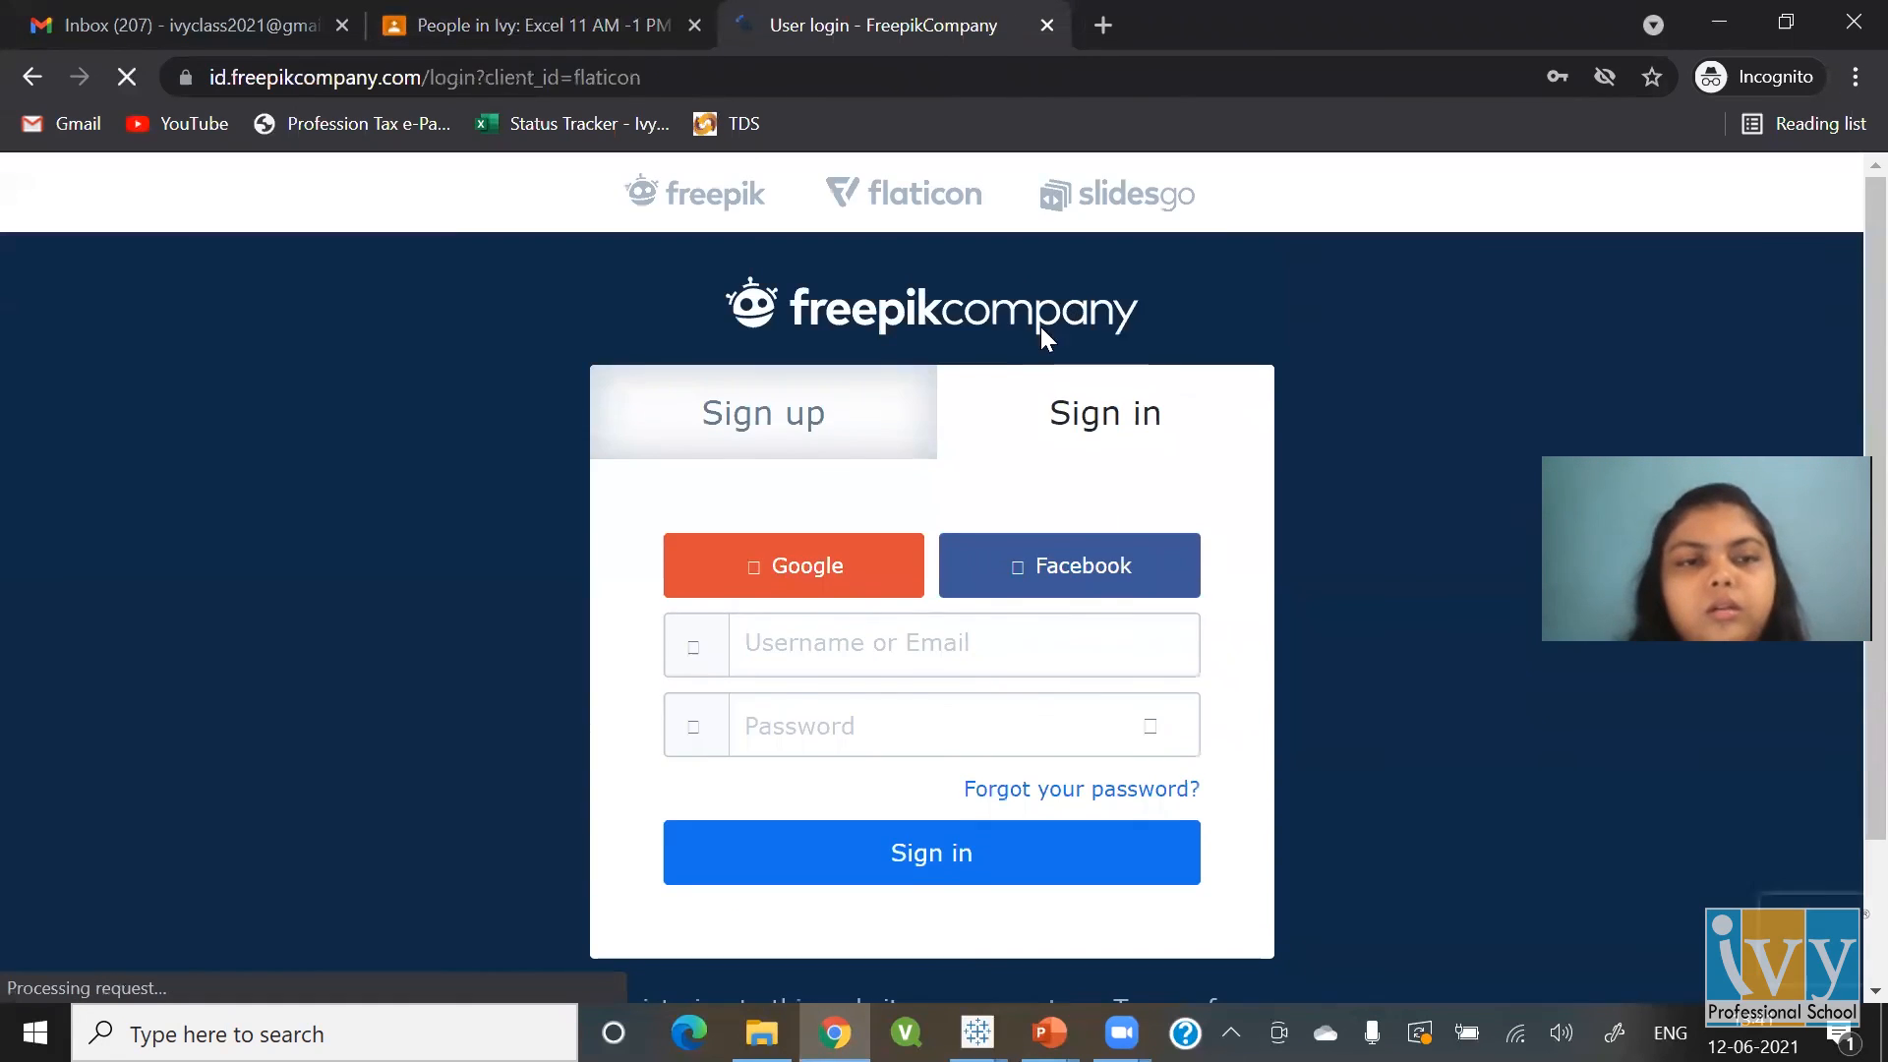
left_click(954, 654)
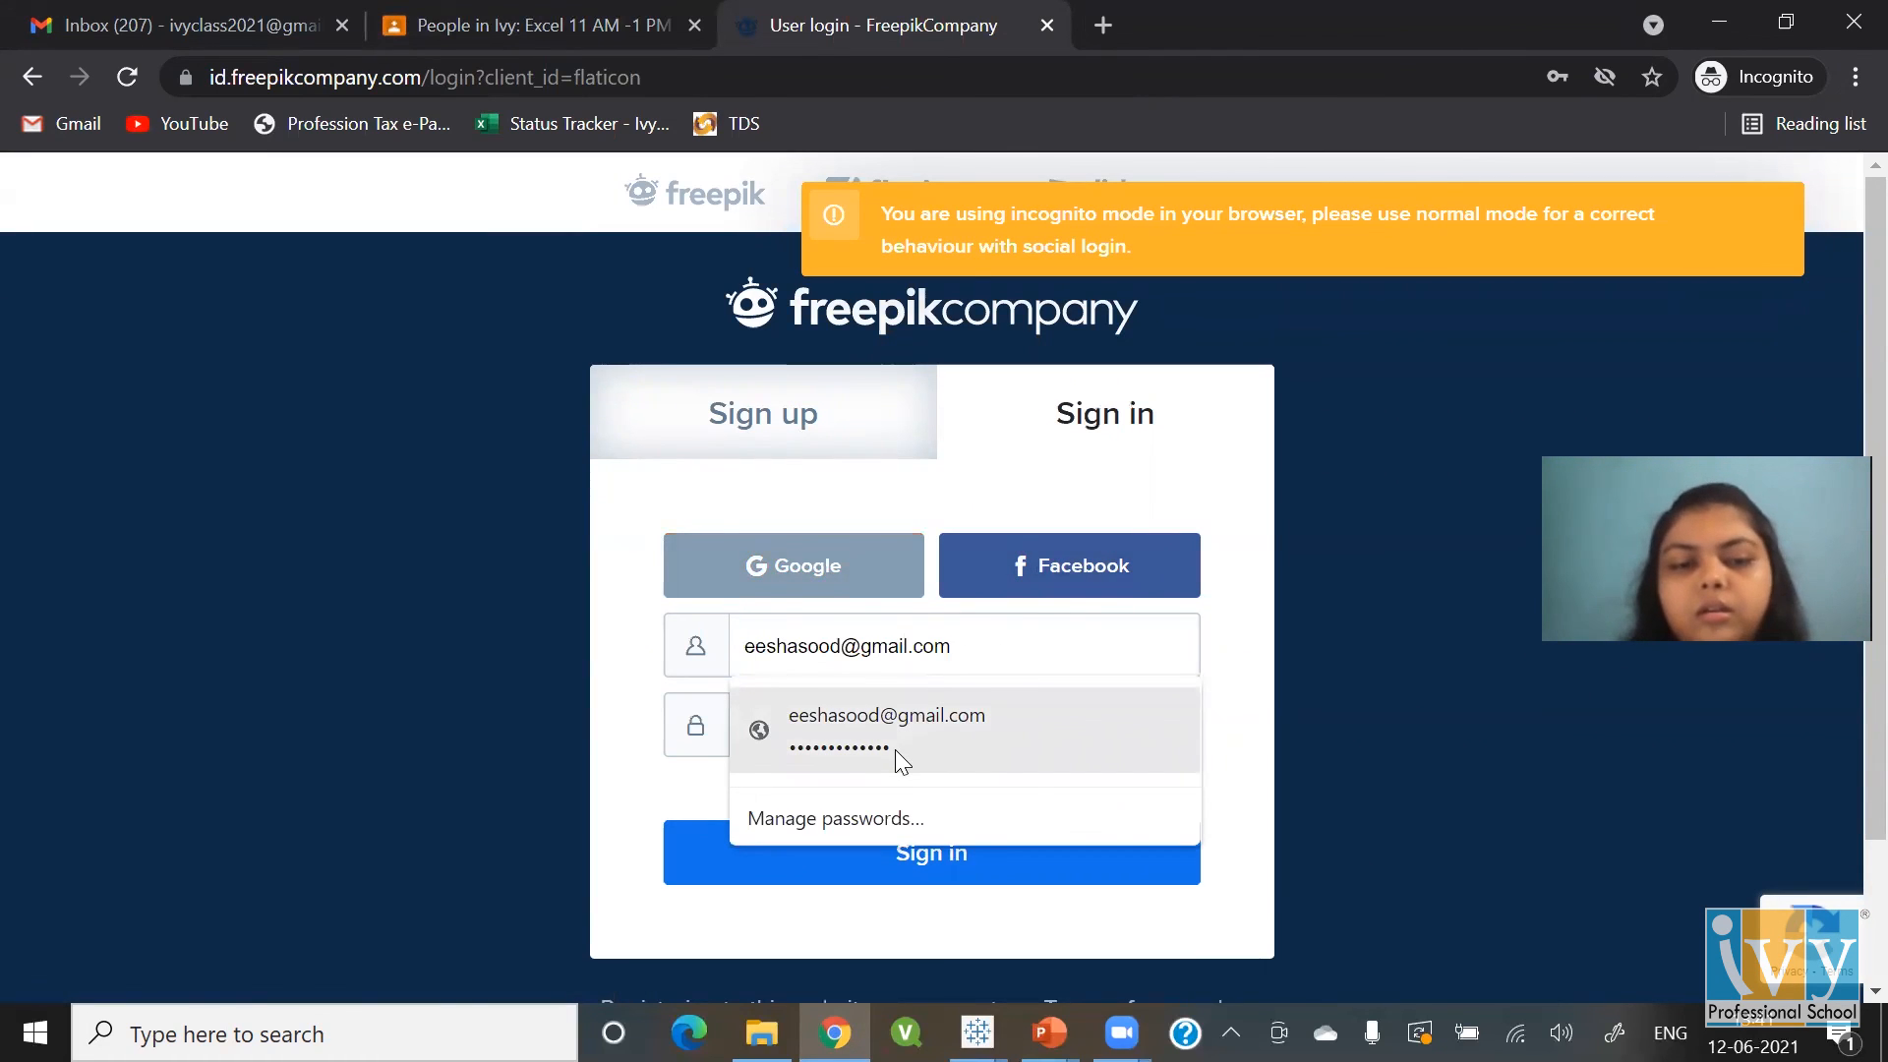
left_click(895, 750)
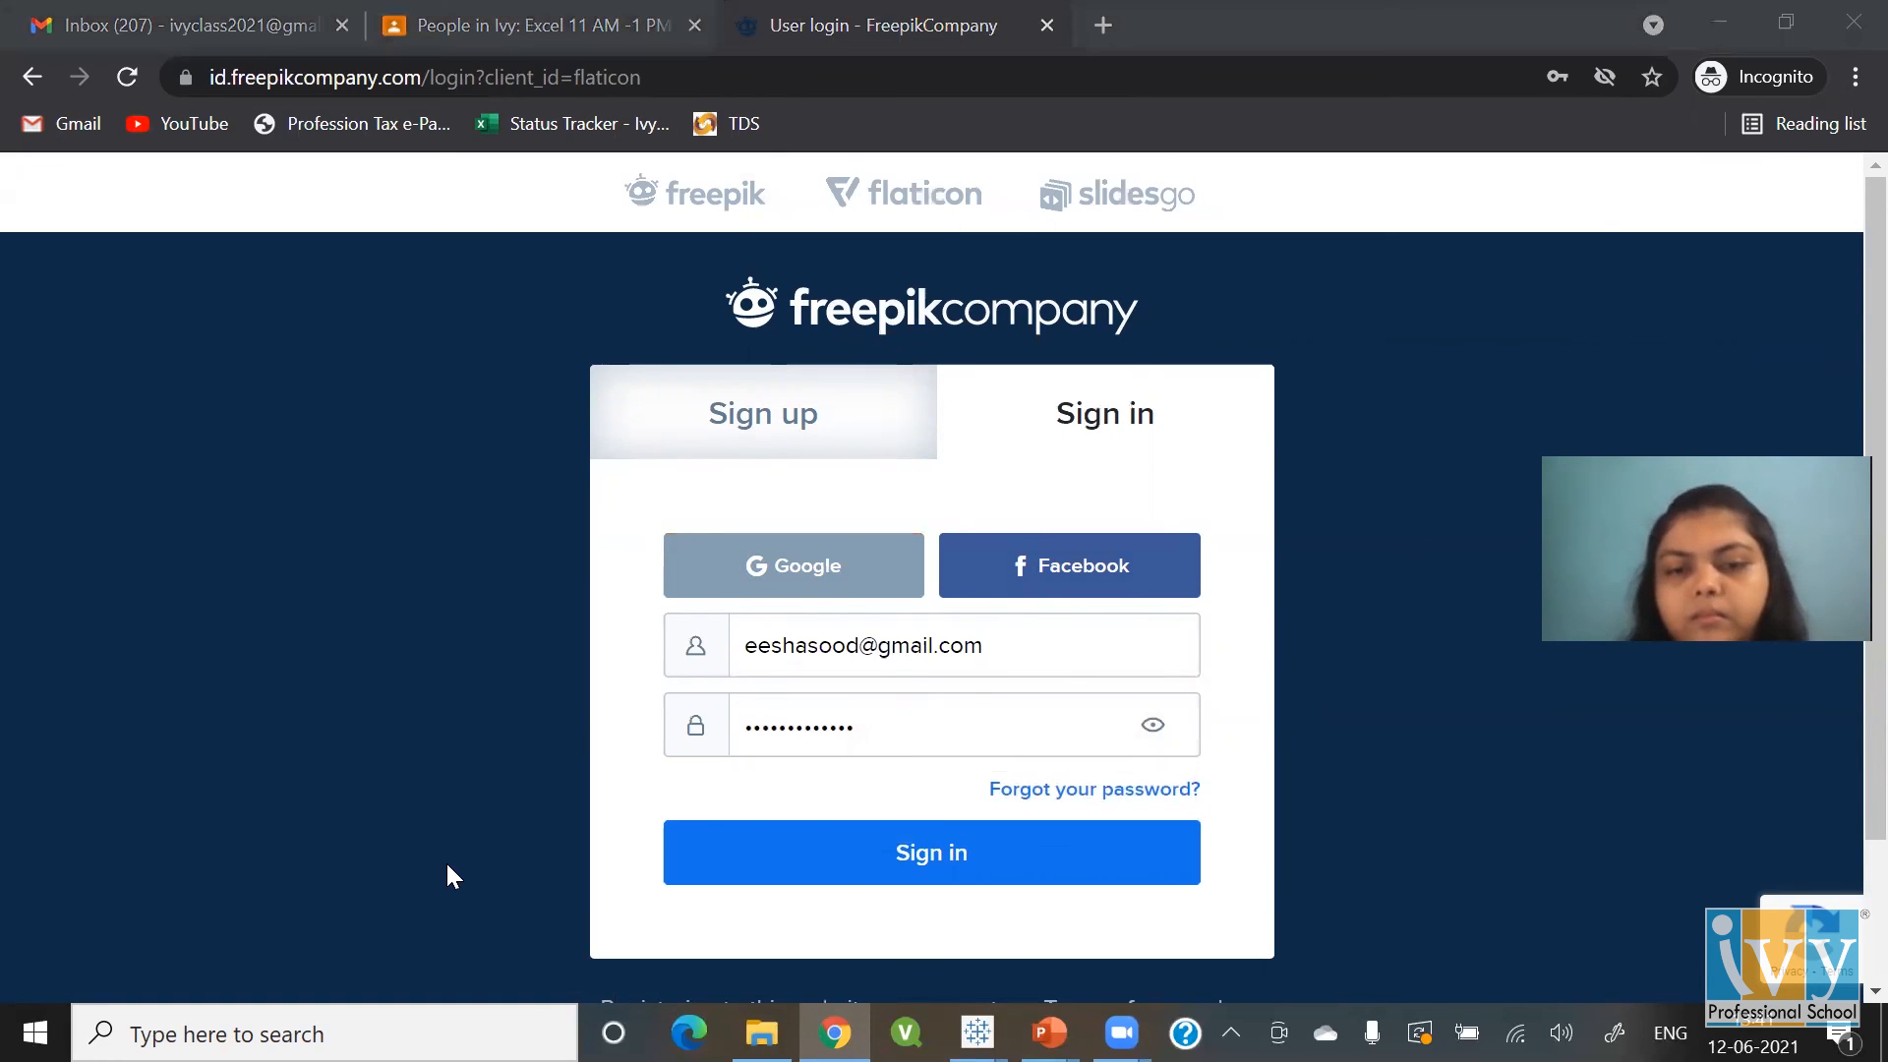
left_click(849, 872)
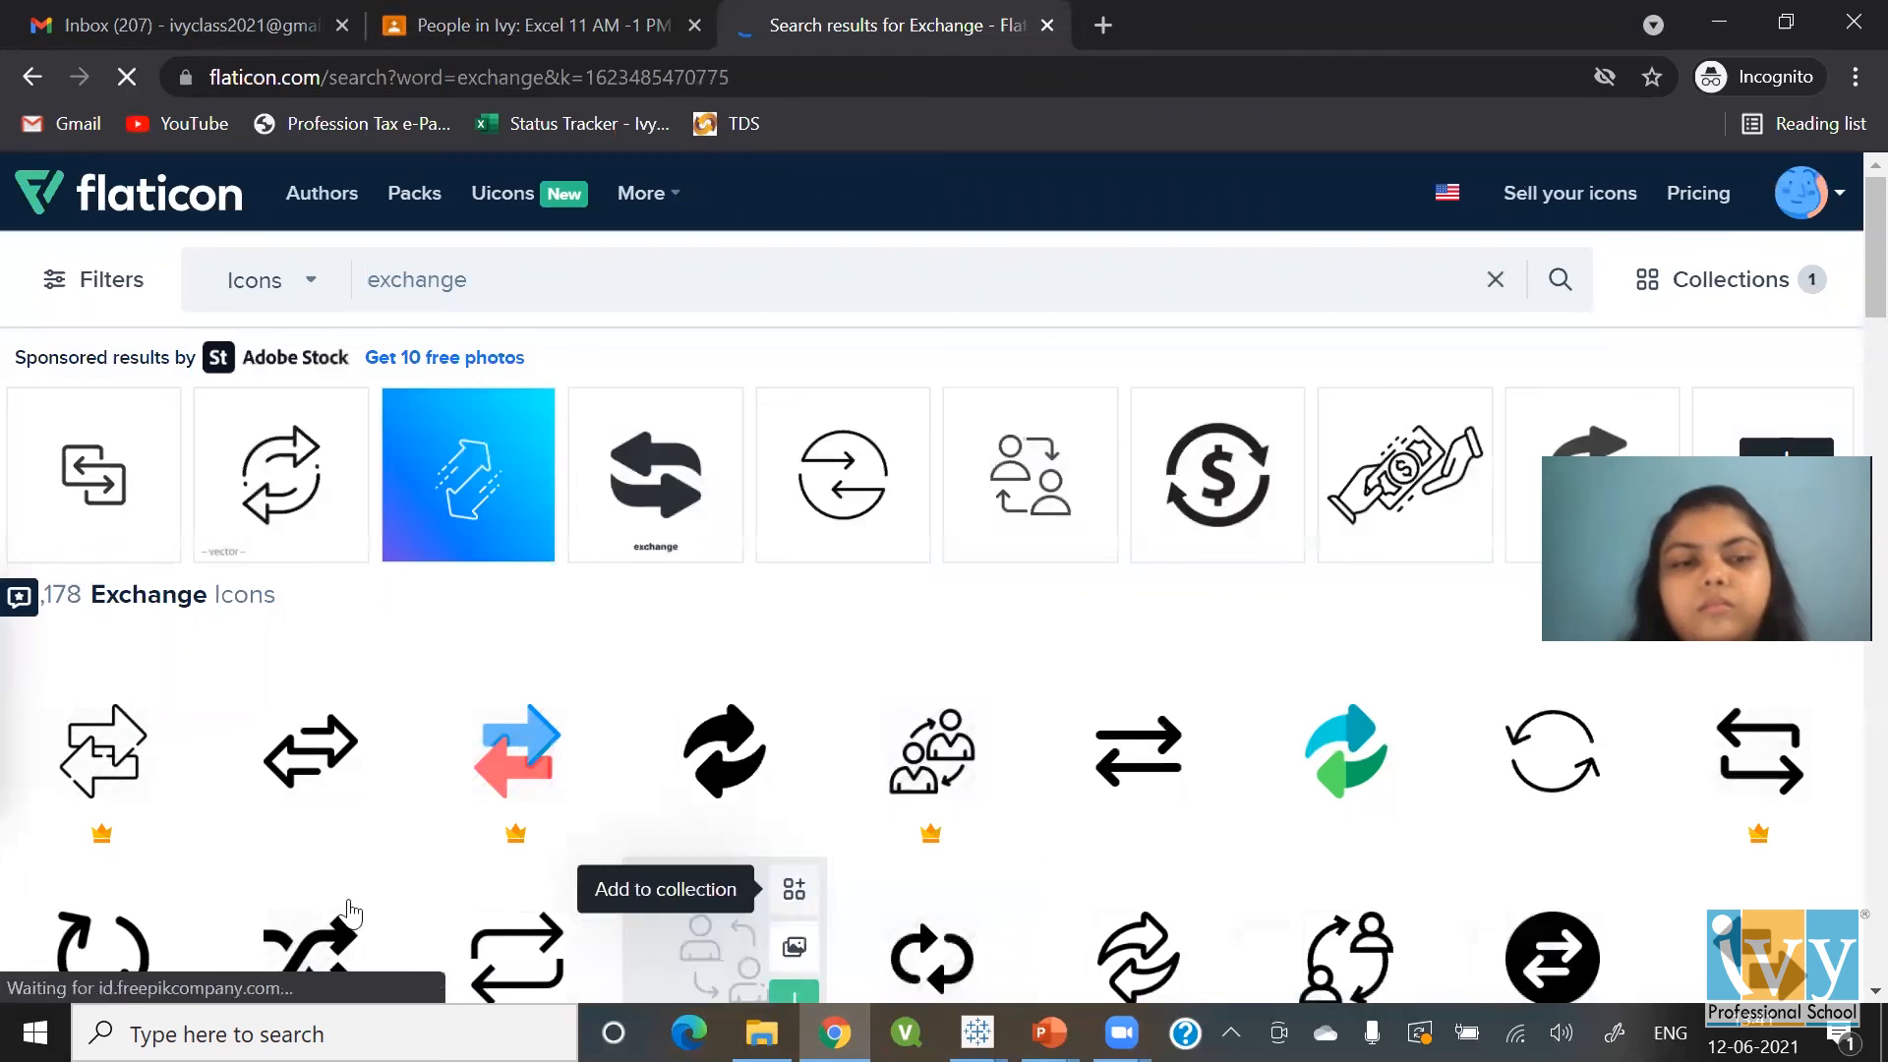
Replace the exchange search with 'bar chart' and dismiss the blank pop-up
left_click(541, 295)
key("BackSpace")
key("BackSpace")
key("BackSpace")
key("BackSpace")
key("BackSpace")
key("BackSpace")
key("BackSpace")
key("BackSpace")
type("bar chart")
key("Return")
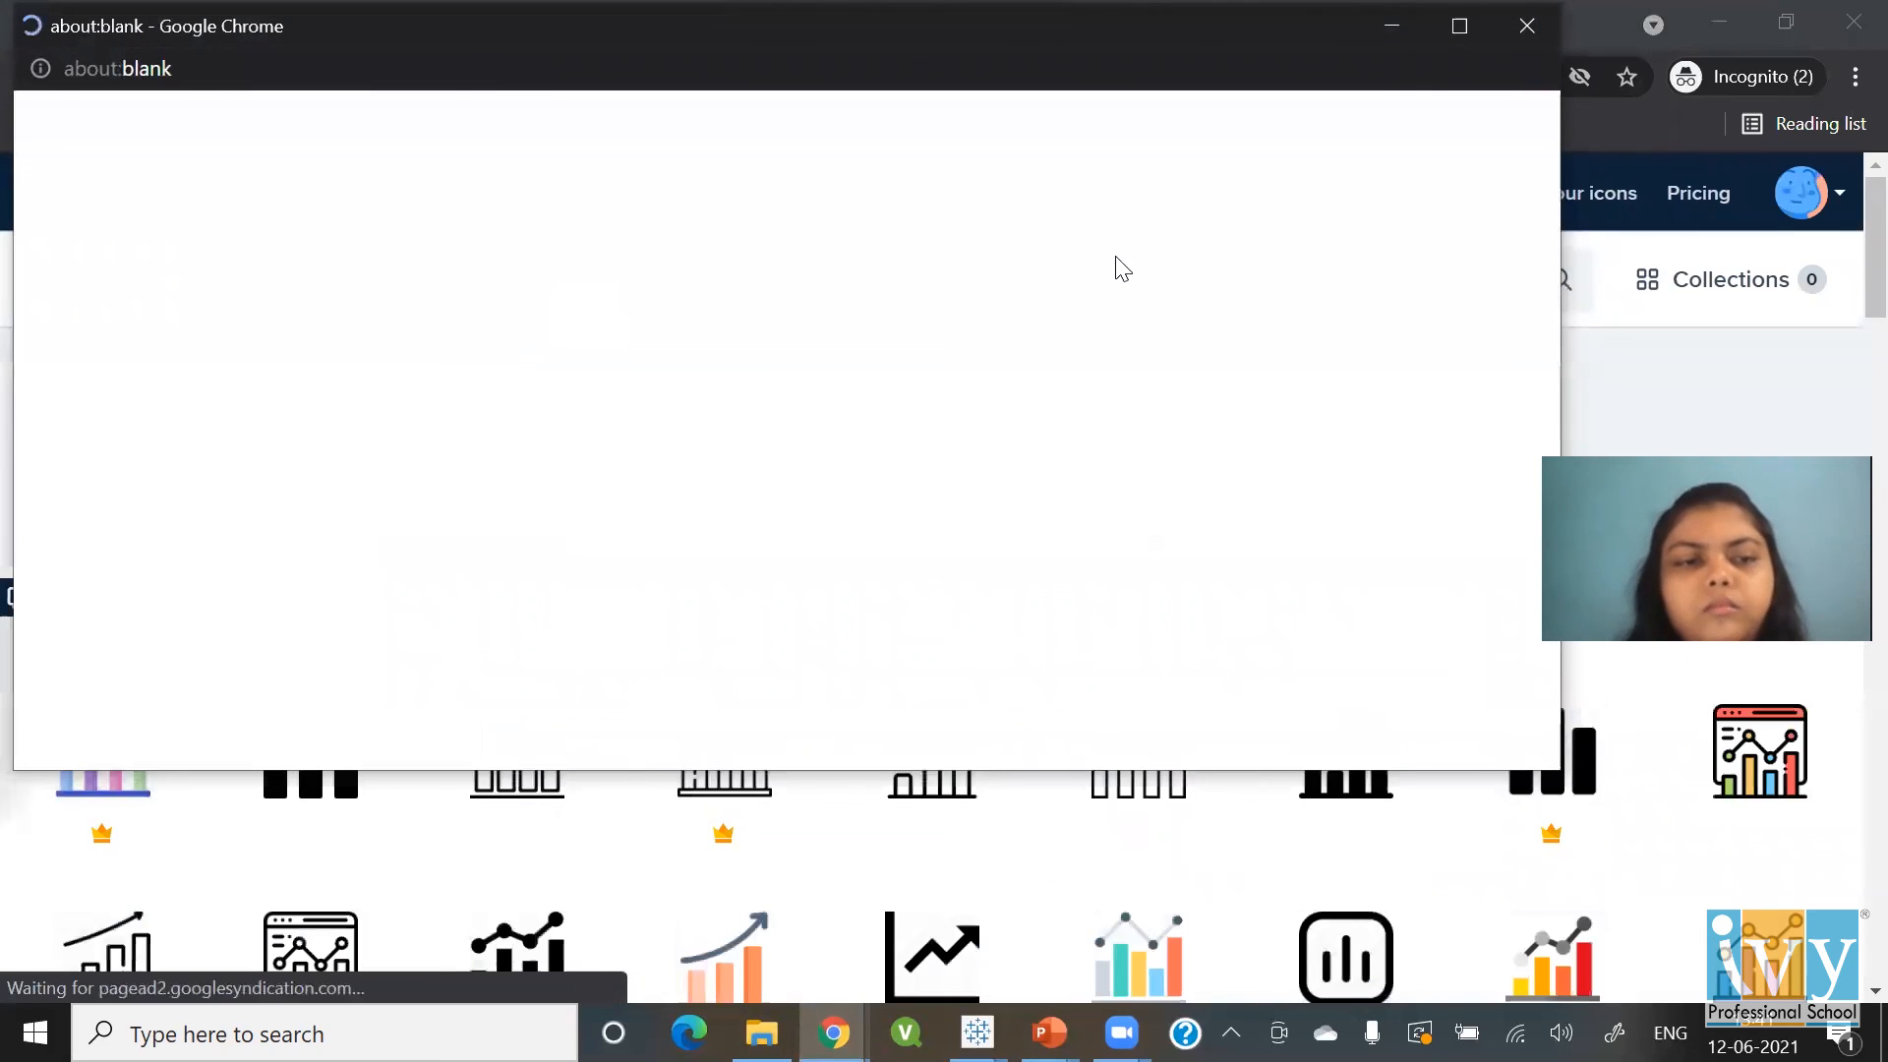
left_click(1520, 38)
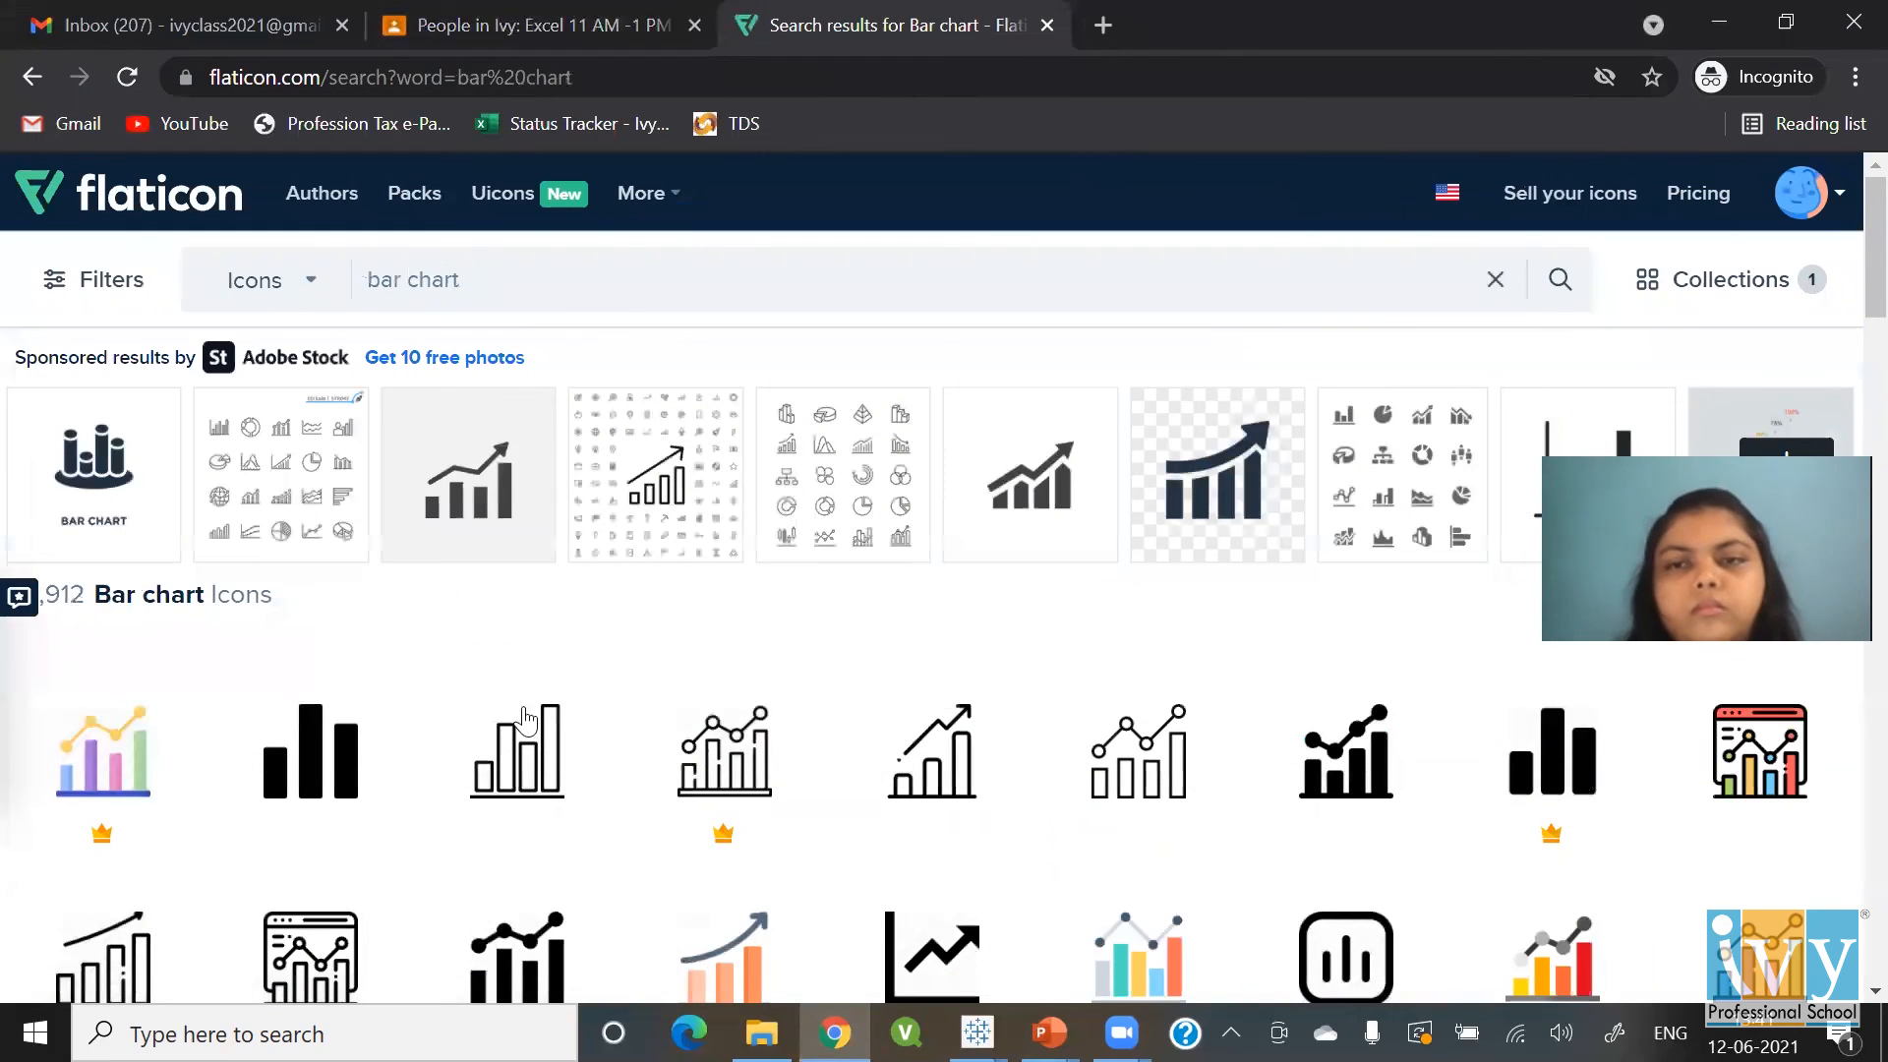
Review the free PNG download offer for the outlined bar chart icon, then close it
mouse_move(521, 747)
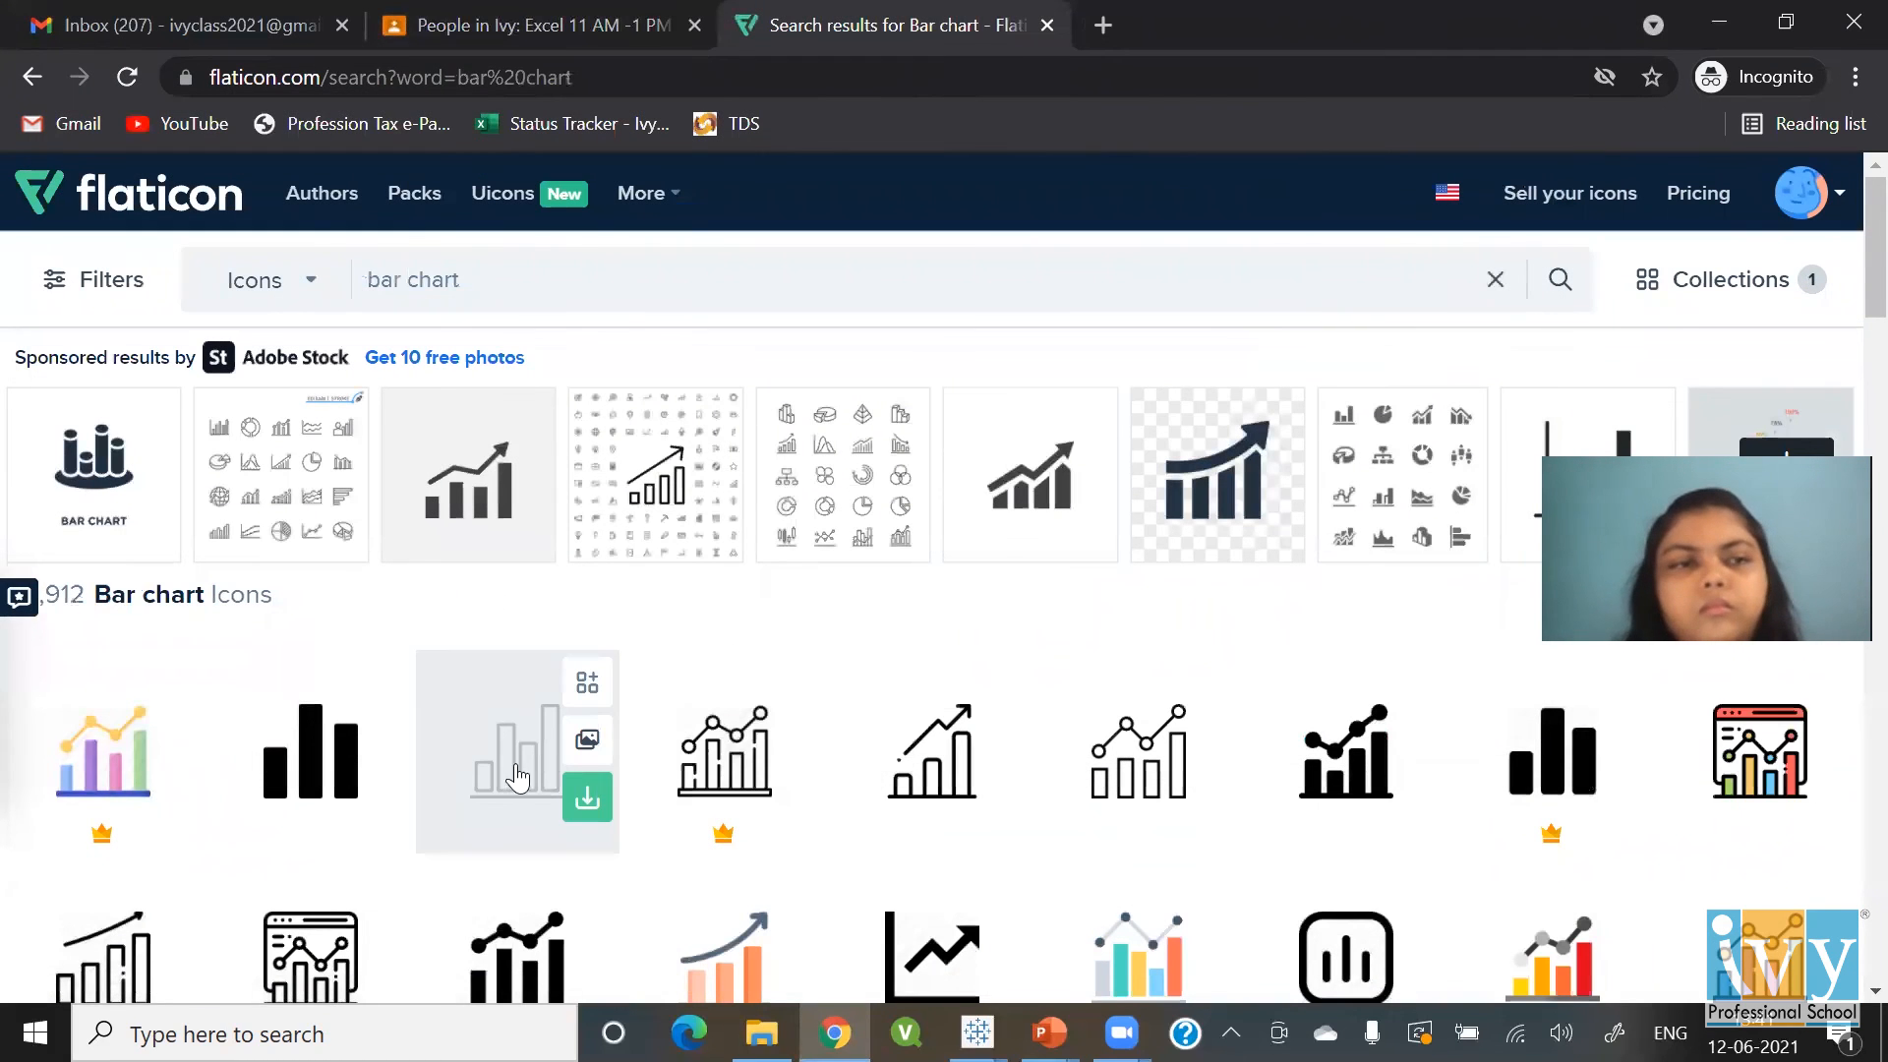
left_click(608, 803)
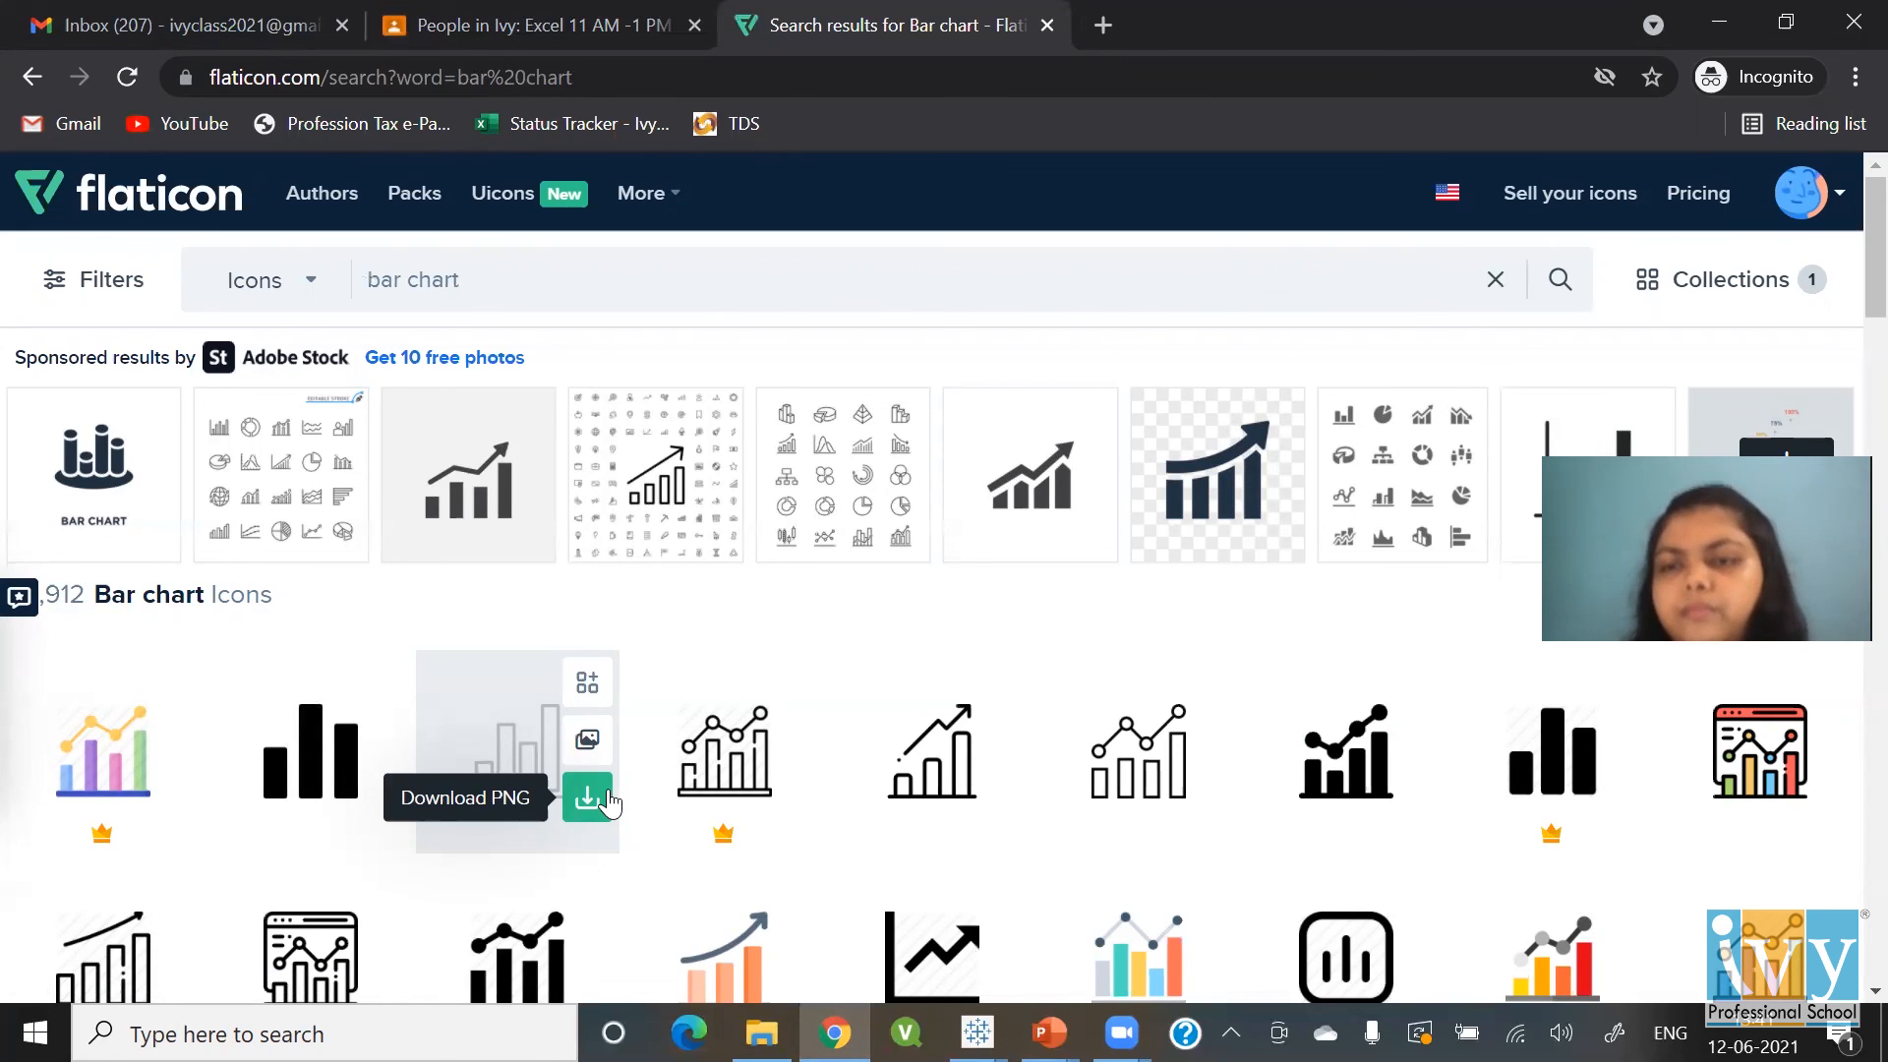
mouse_move(344, 773)
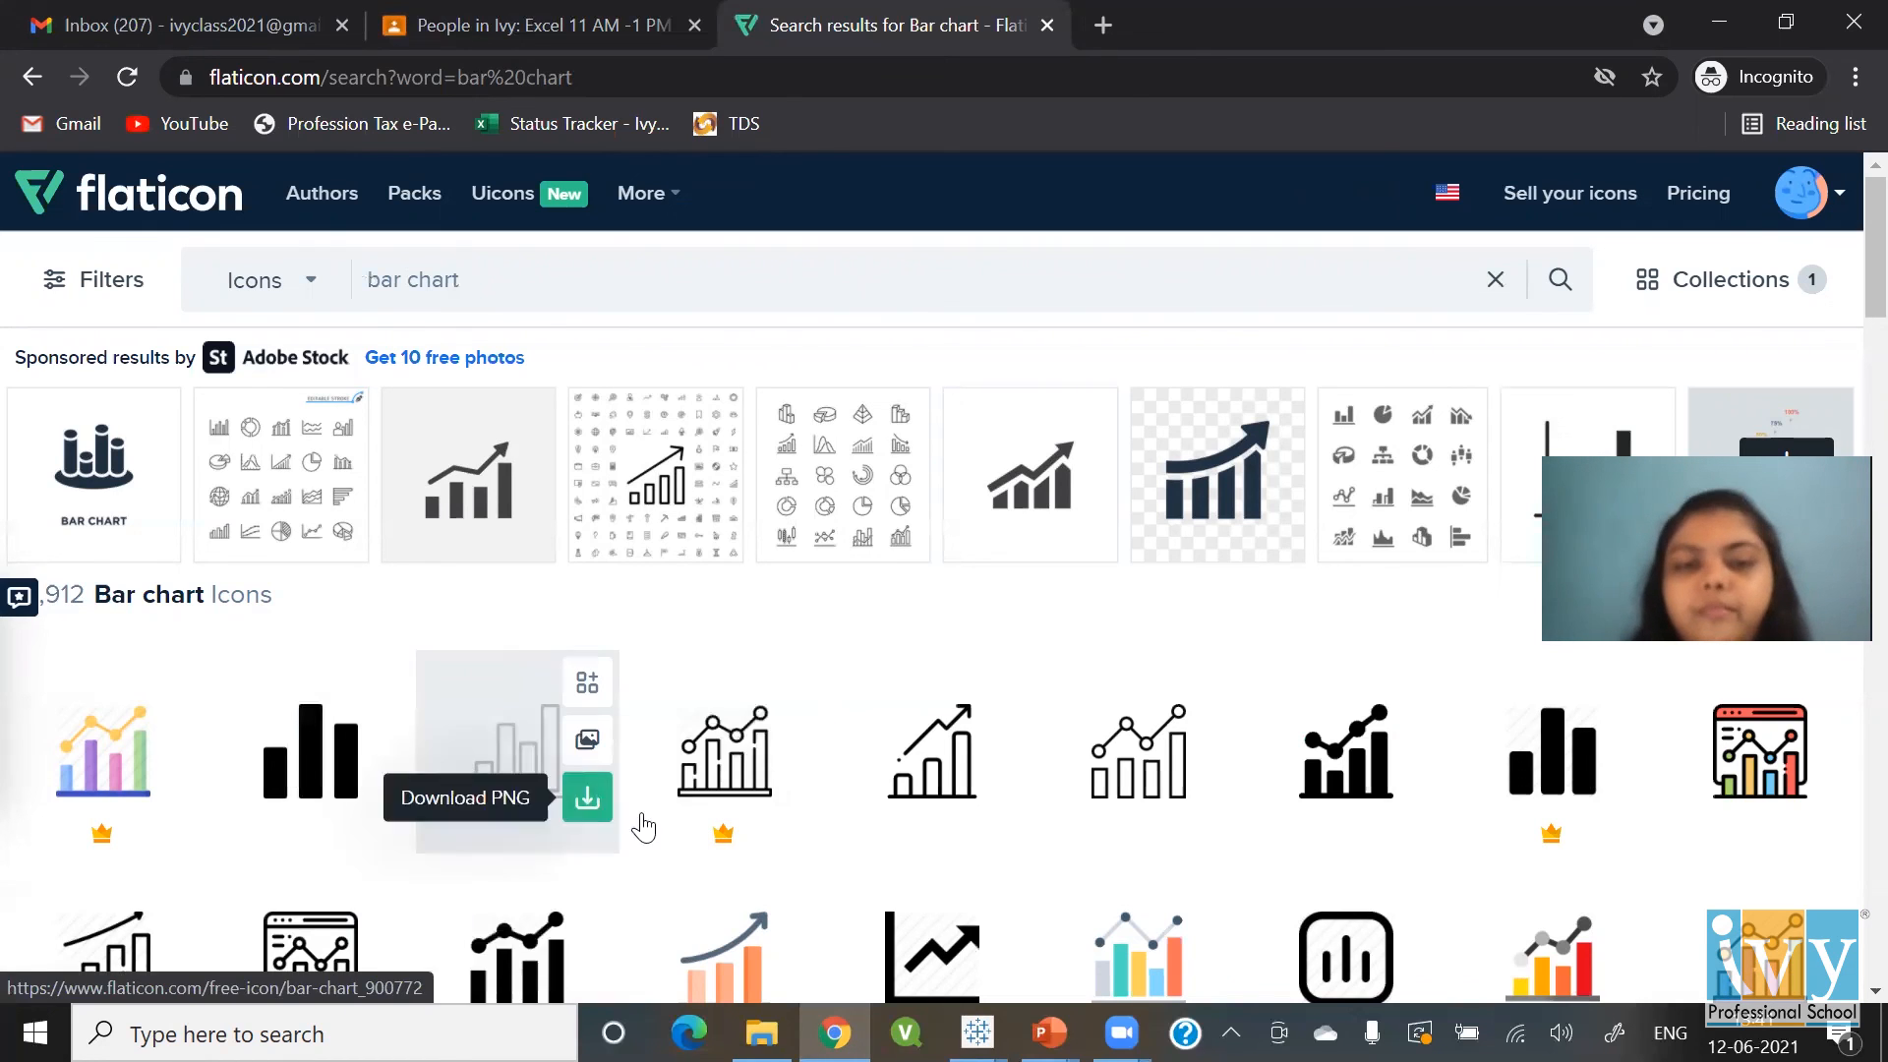
left_click(586, 800)
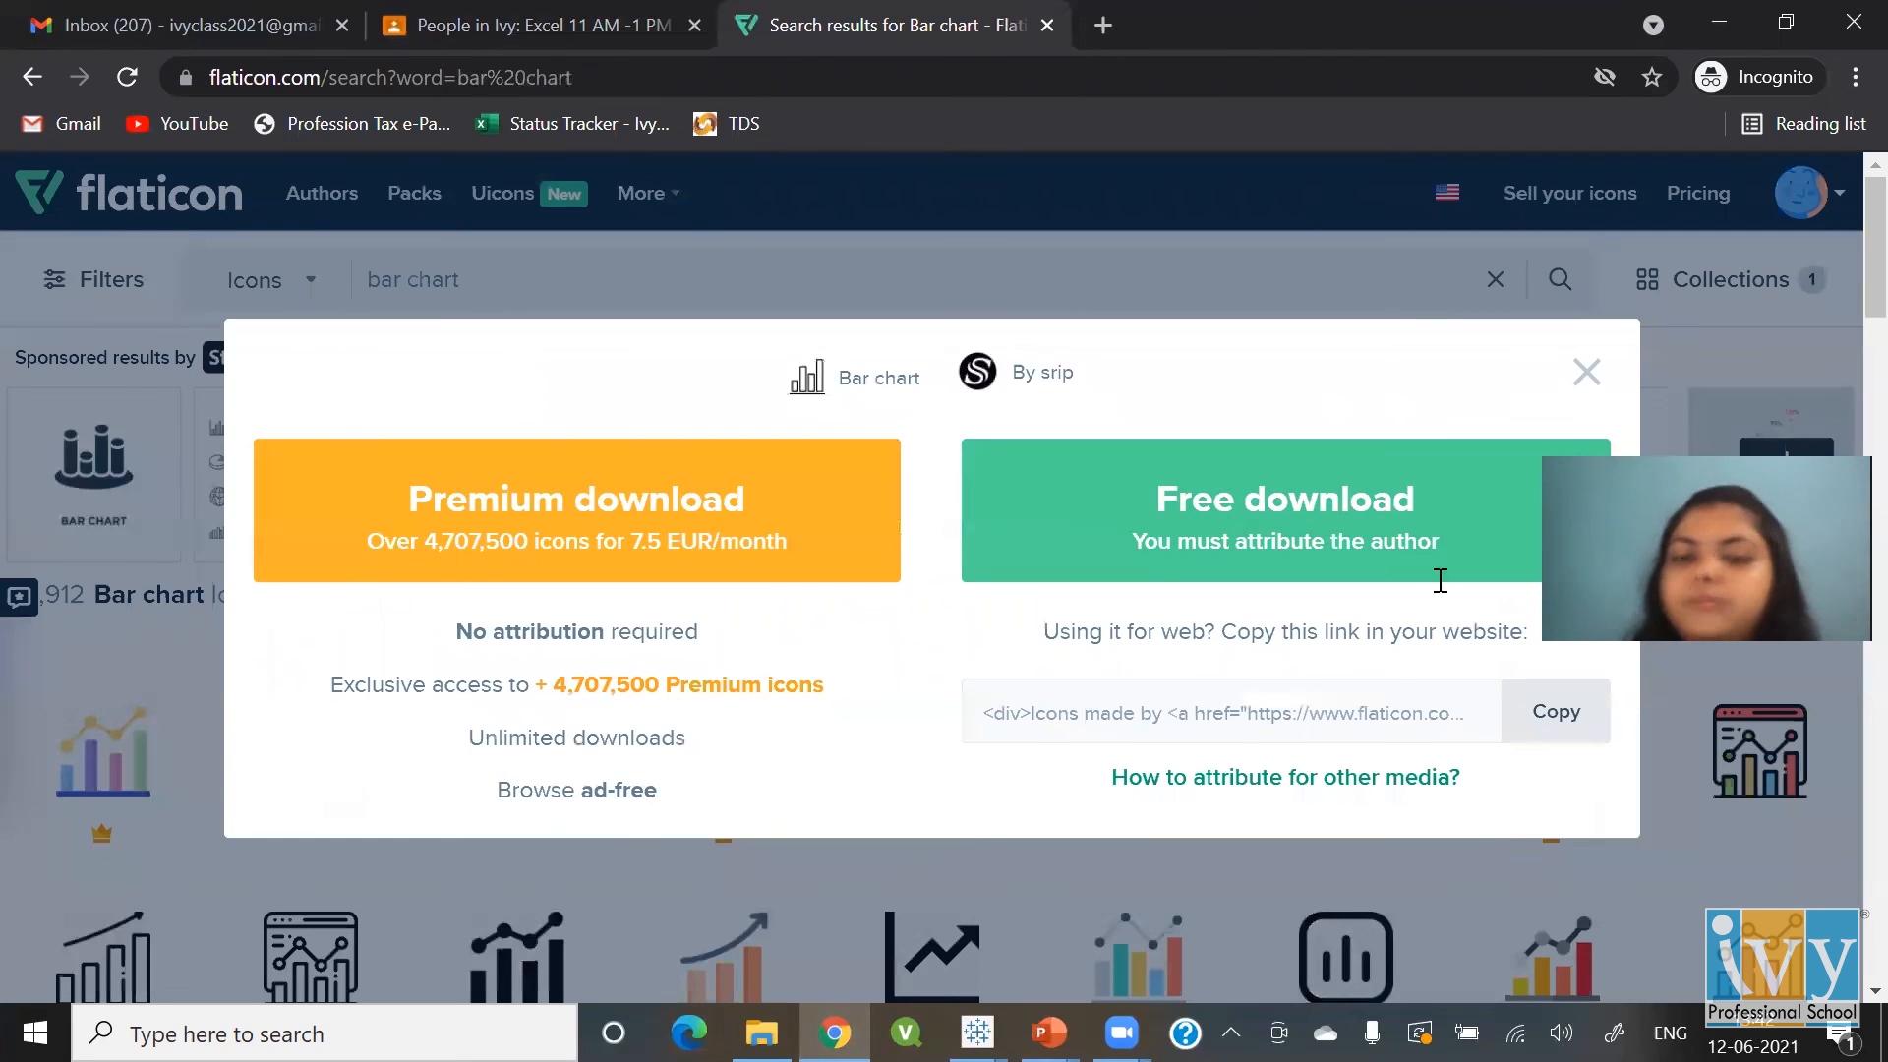
left_click(1586, 372)
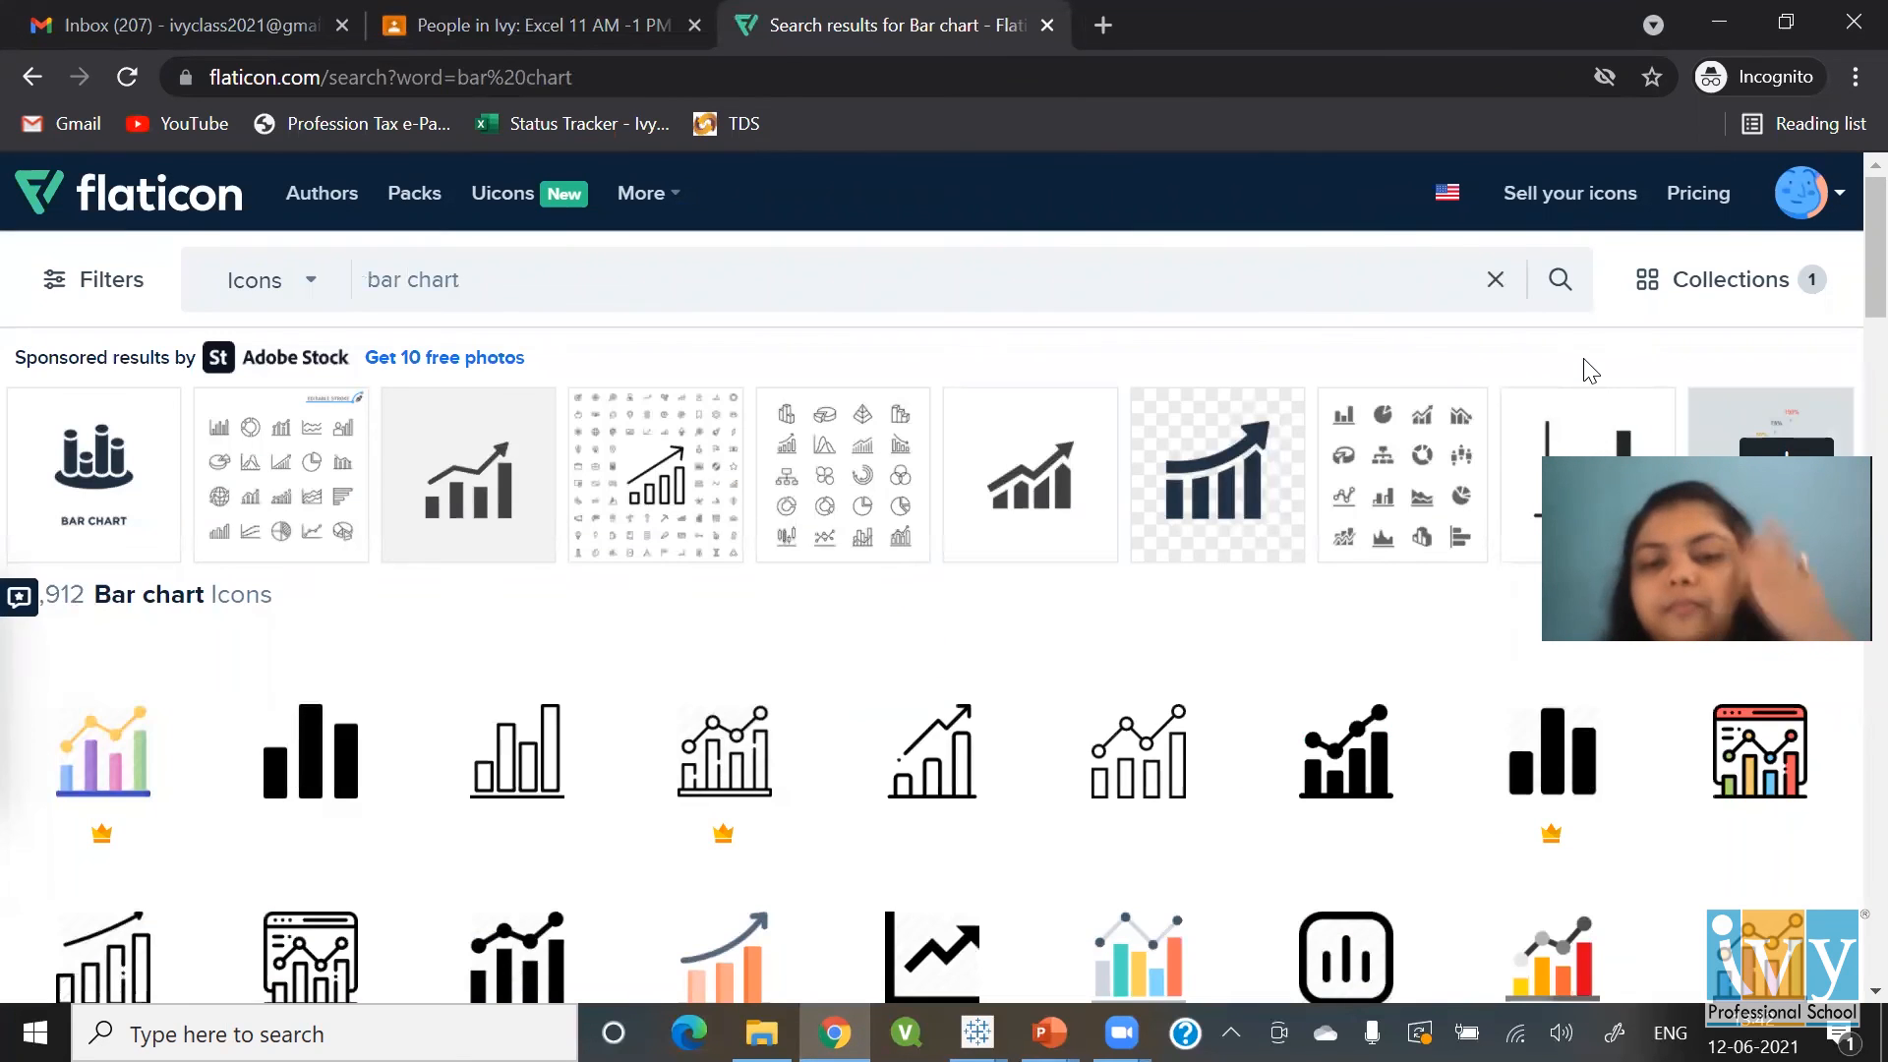
key("alt+Tab")
key("alt+Tab")
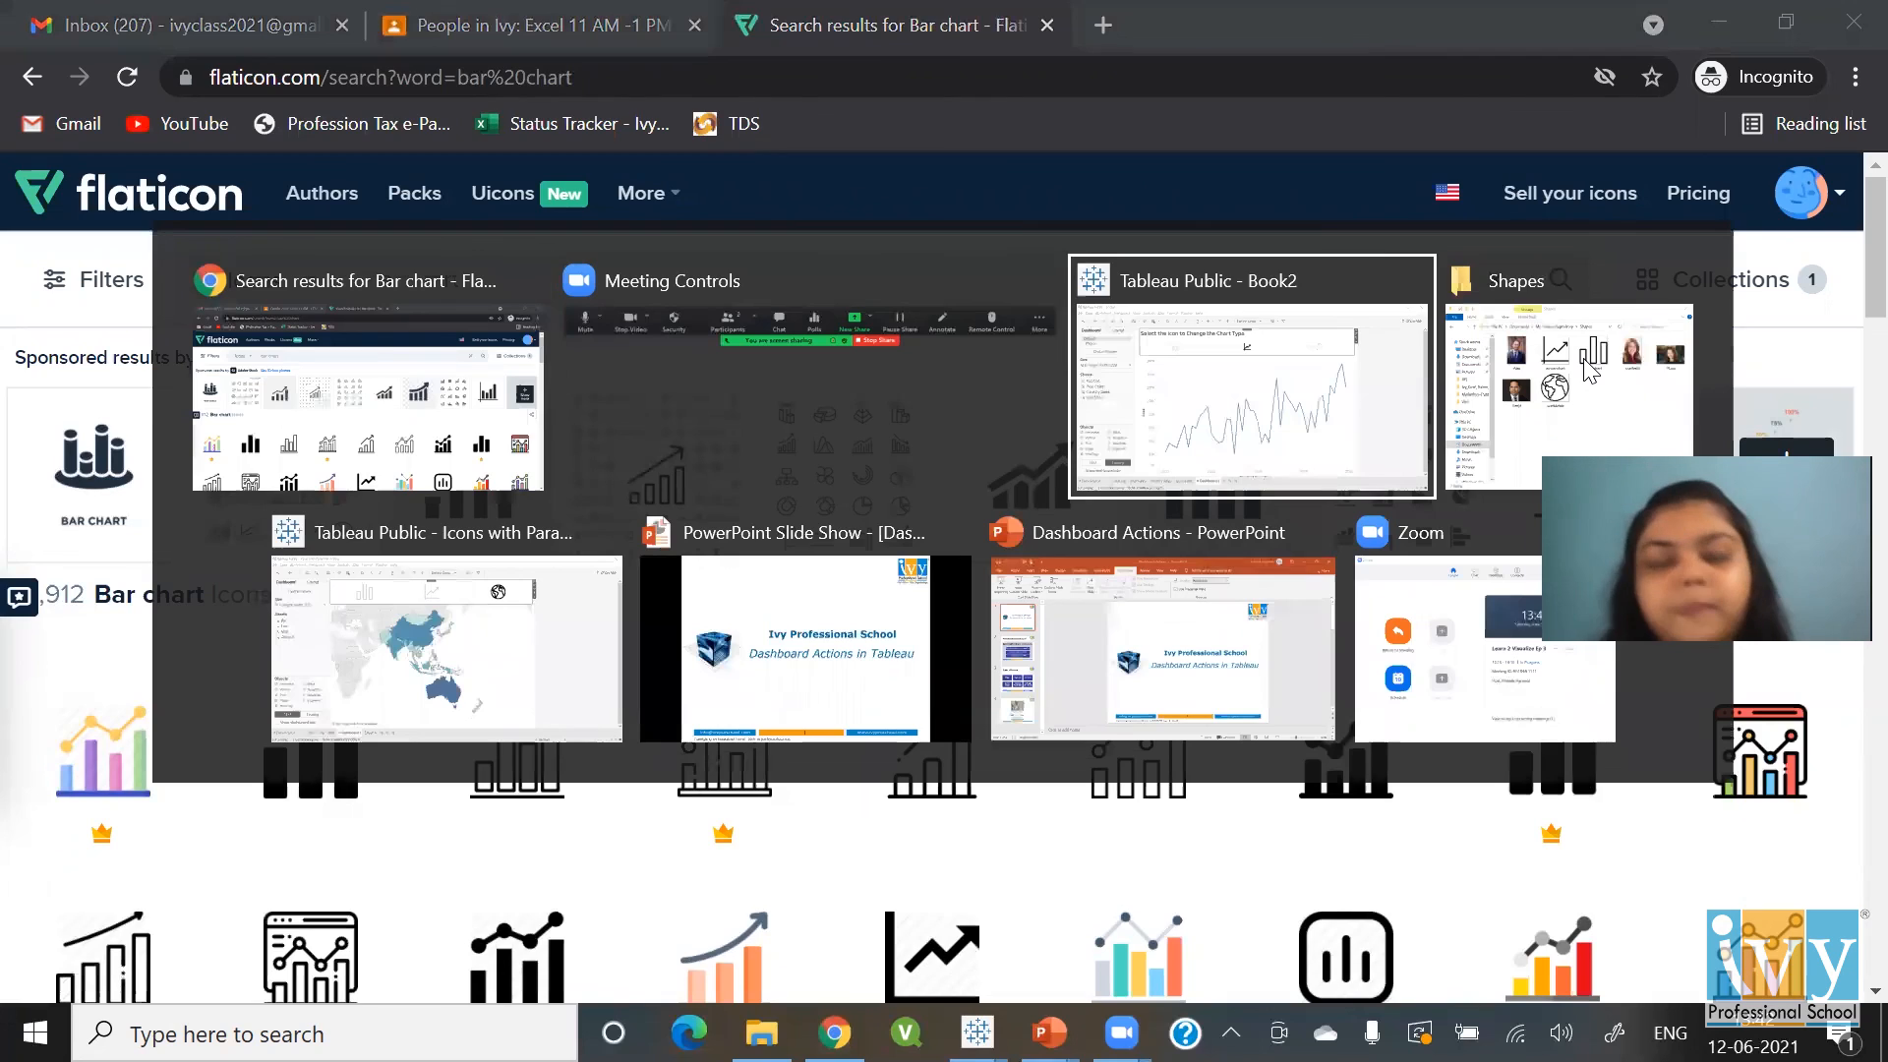